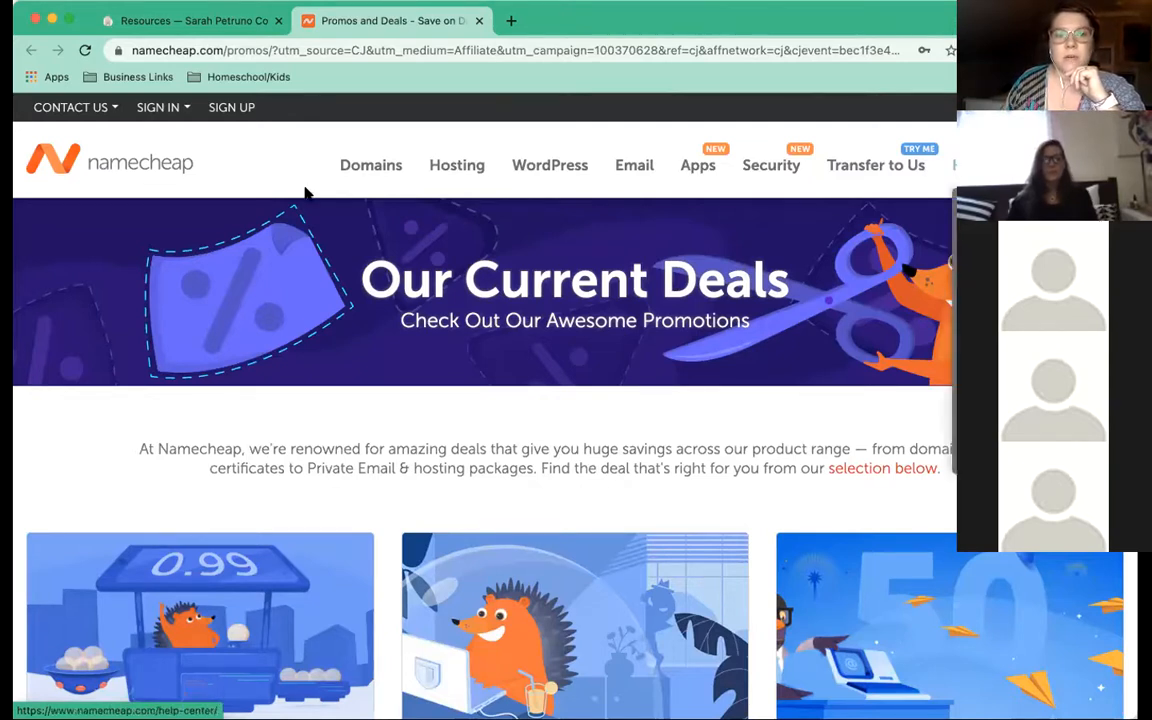
Try the site-wide Namecheap search field, then browse to the Shared Hosting plans page
mouse_move(355, 171)
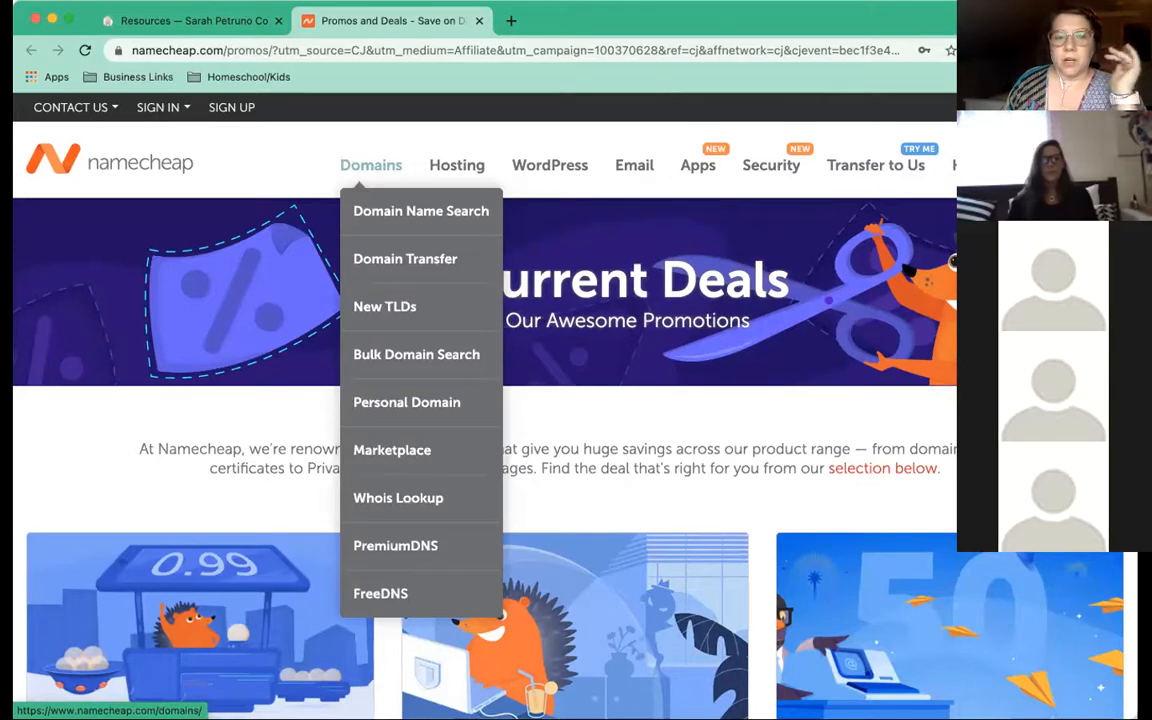
click(1022, 107)
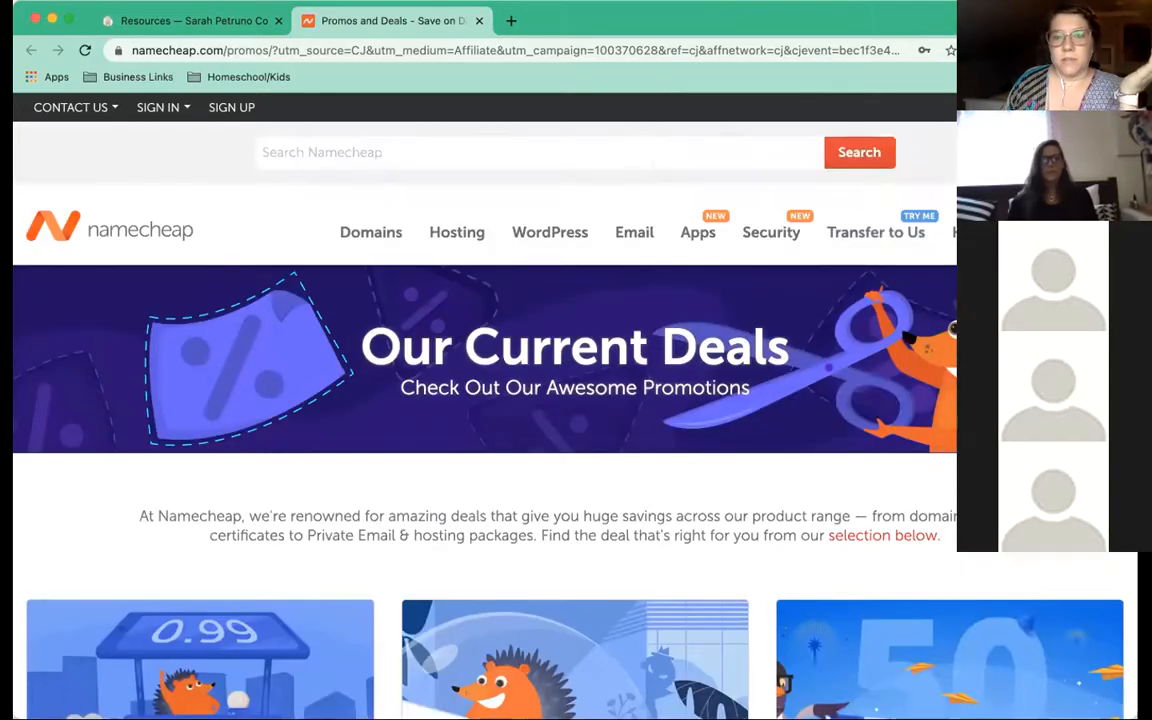
click(560, 153)
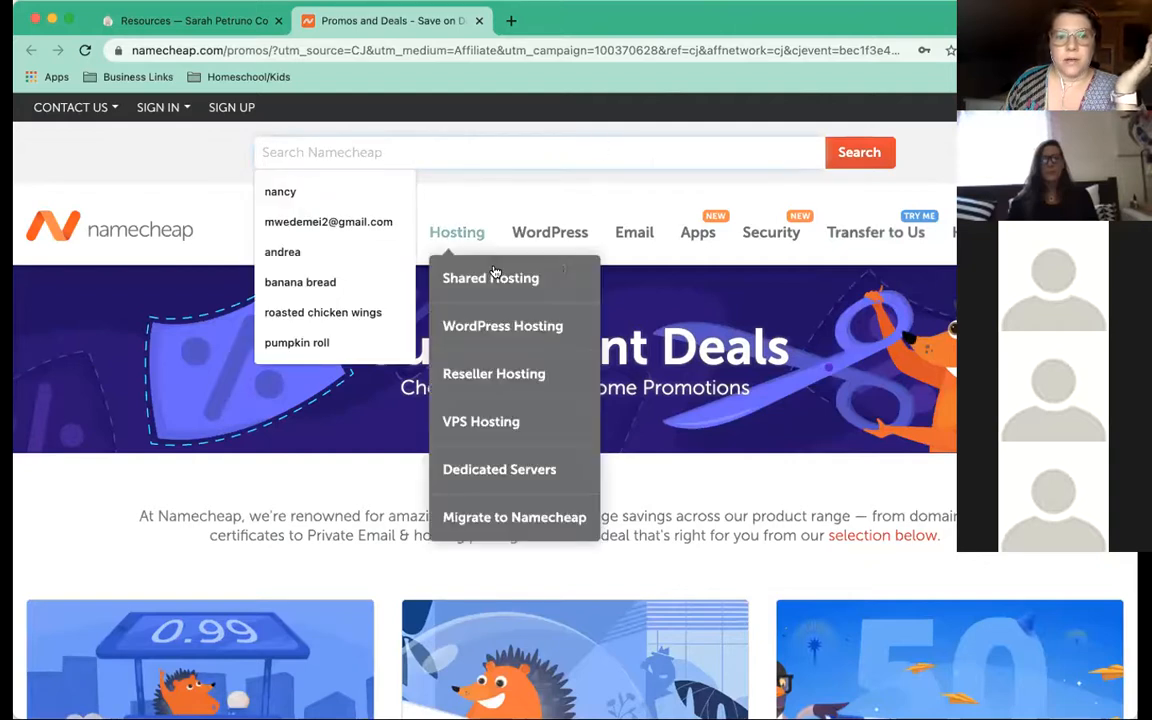
click(362, 234)
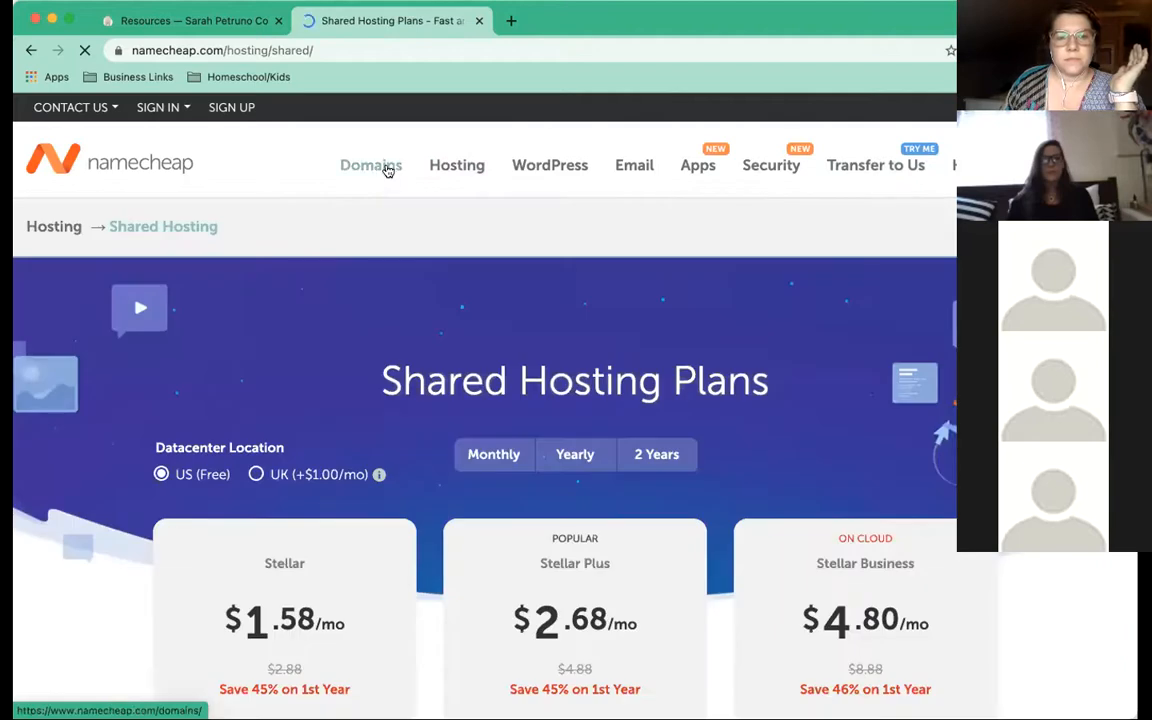
Go to the Domain Pricing & Registration page and scroll to the .com/.net/.org price list
click(387, 168)
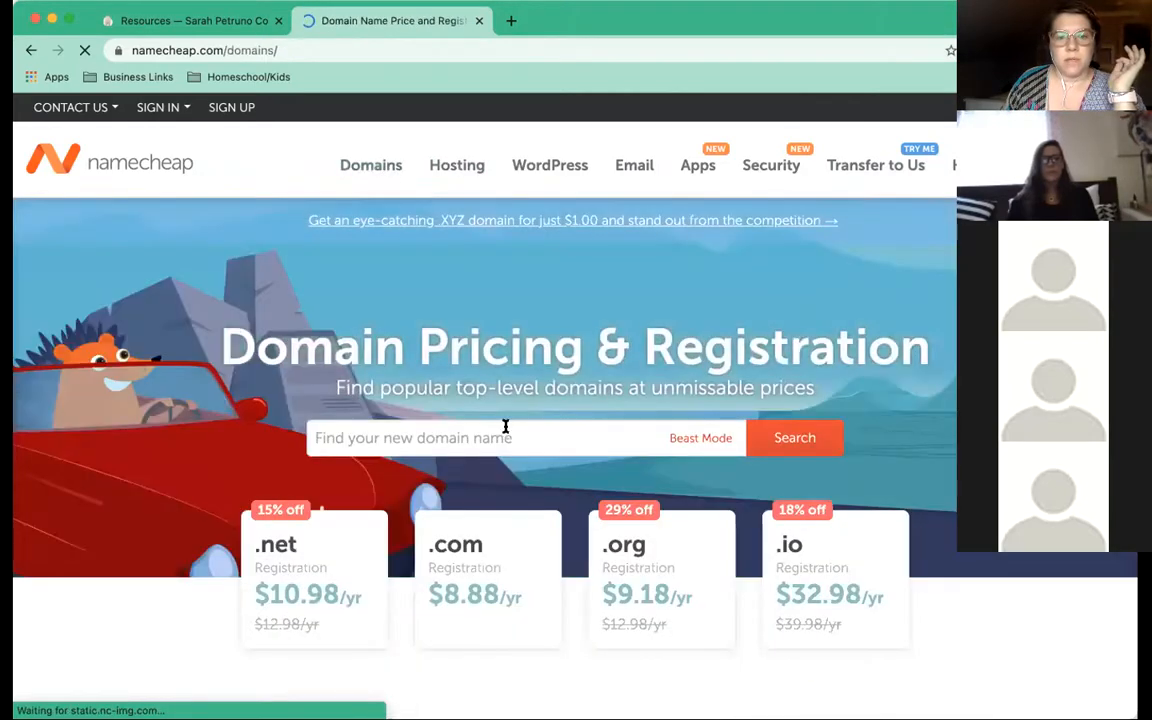
scroll(505, 432, down, 3)
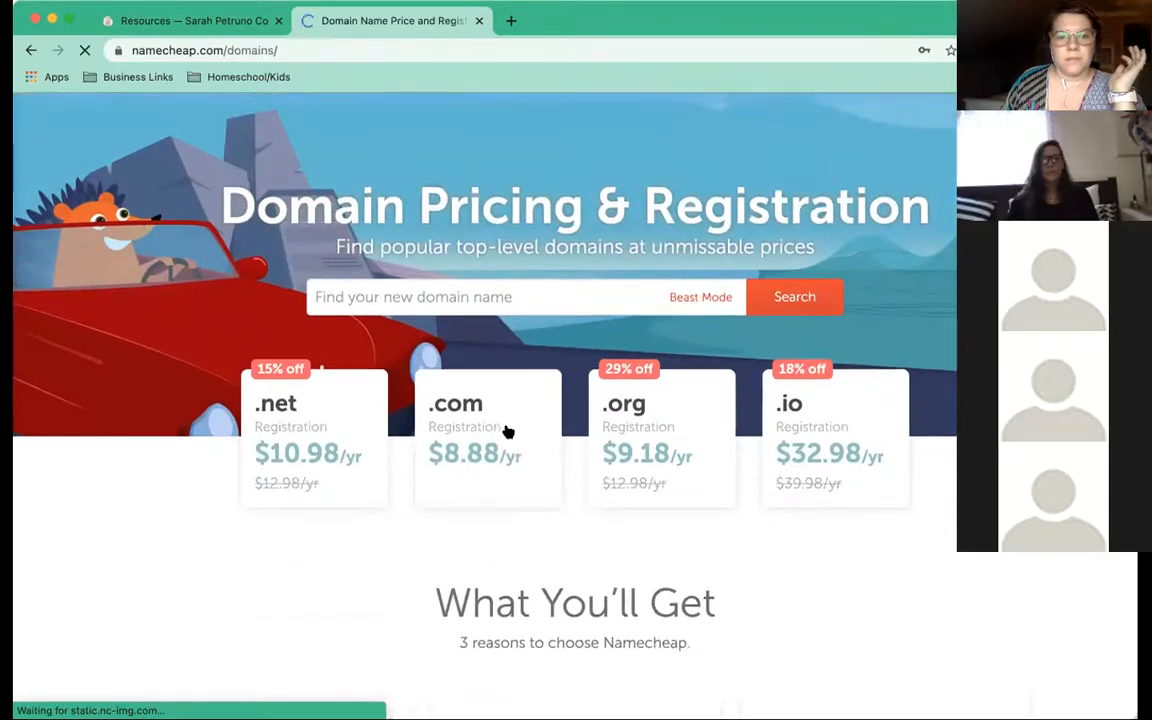
scroll(508, 432, down, 1)
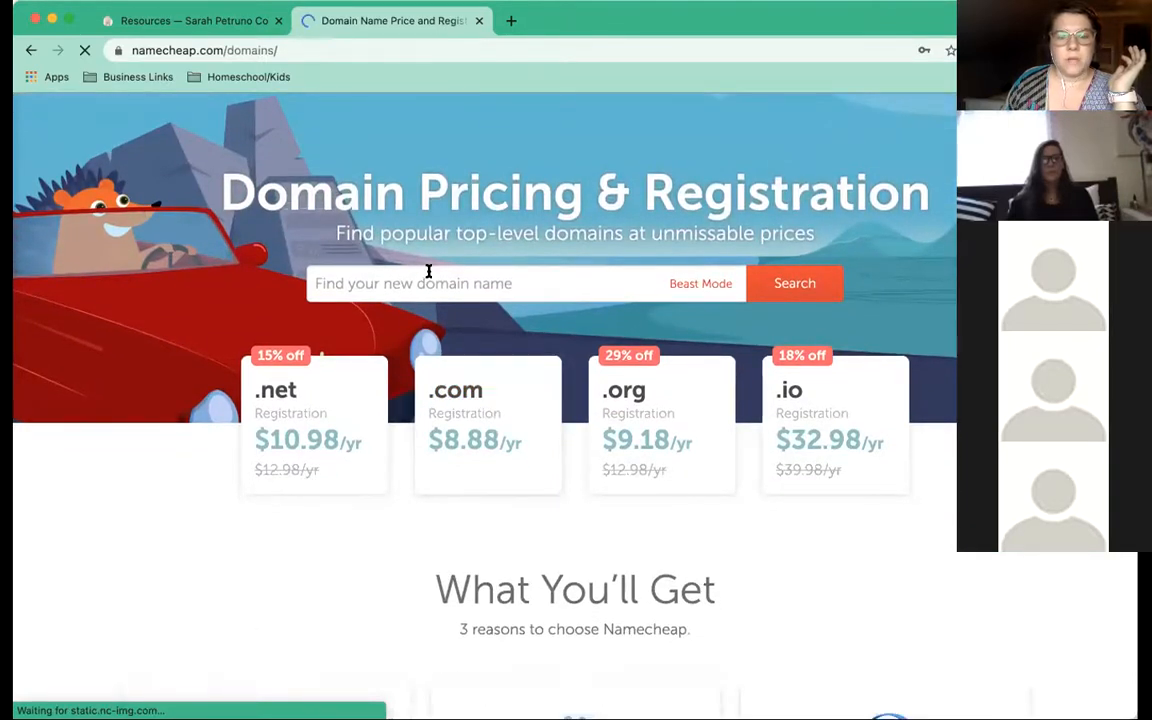
Search for 'earthenergyhealing', revealing the .com as a $2,130.00 premium domain
click(424, 282)
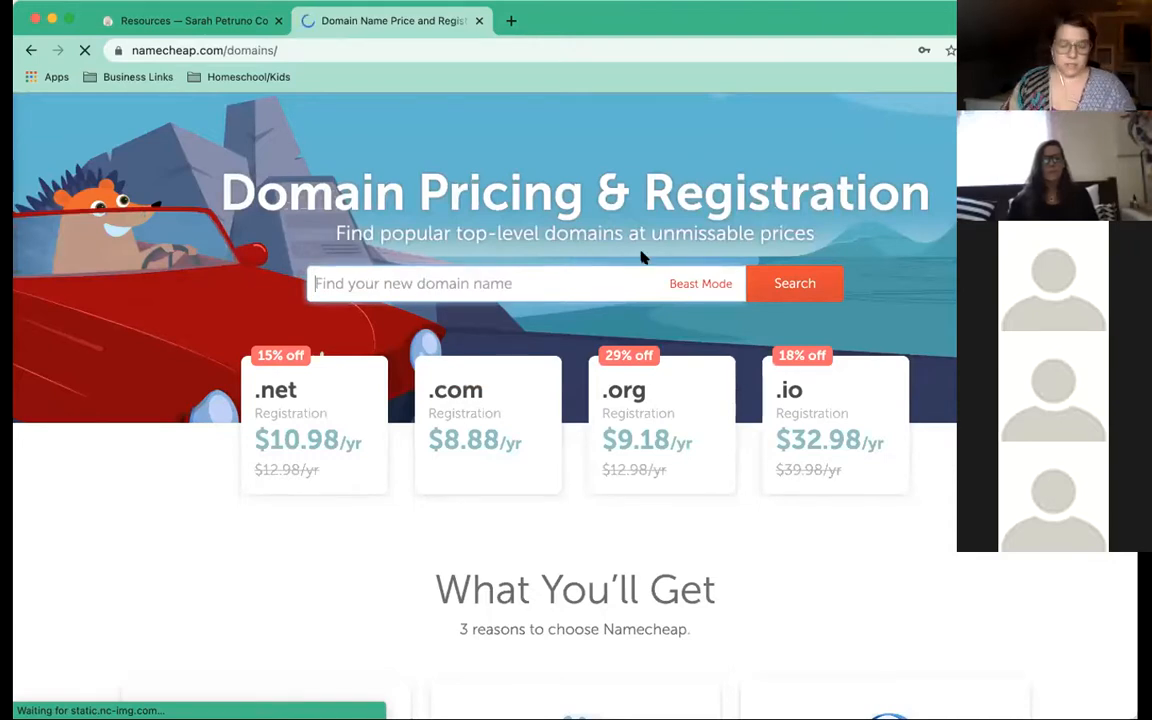
text(earth)
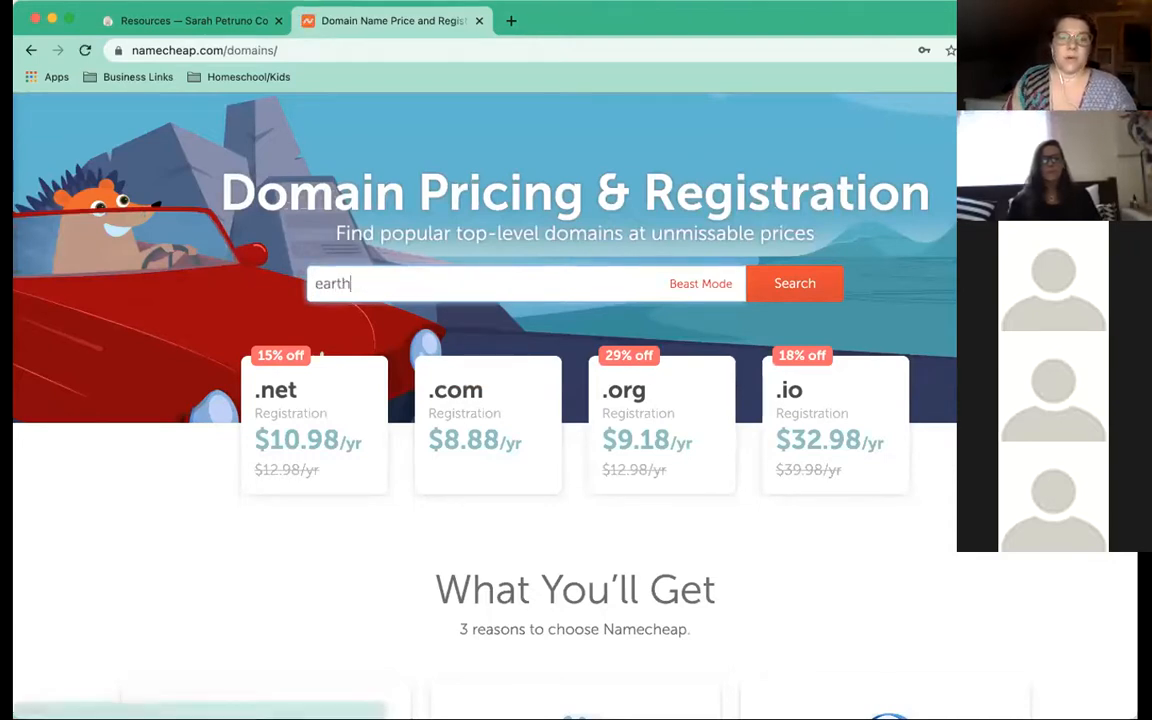
text(energyhealing)
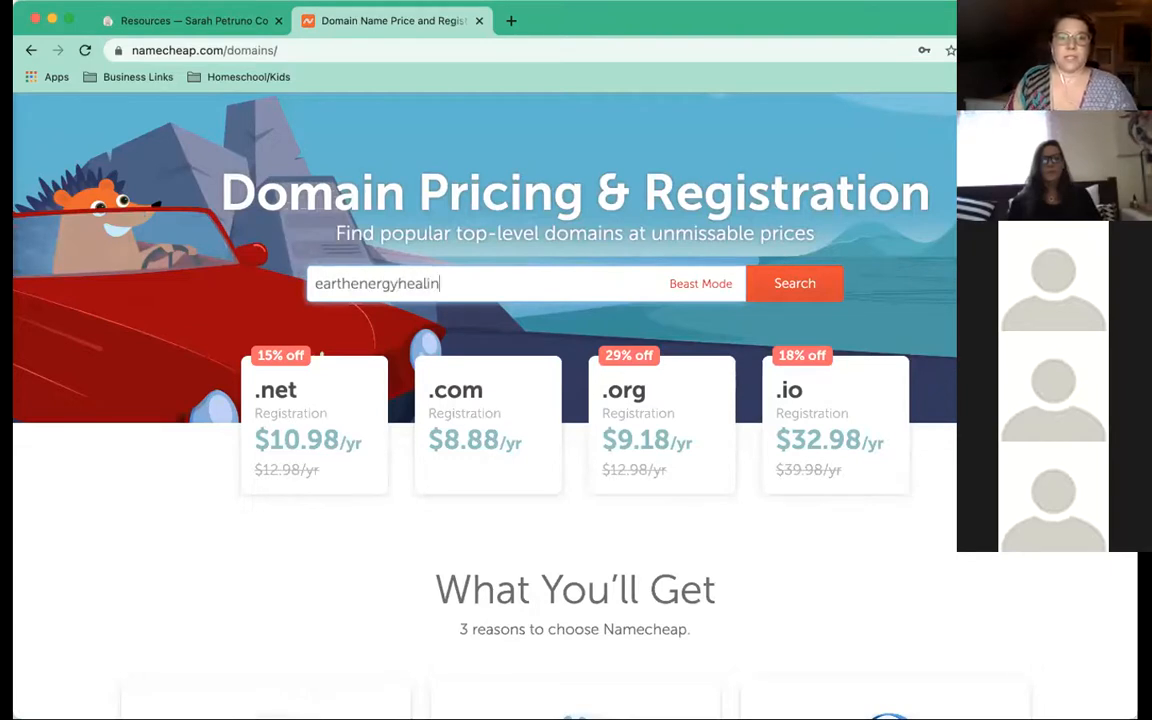
click(786, 284)
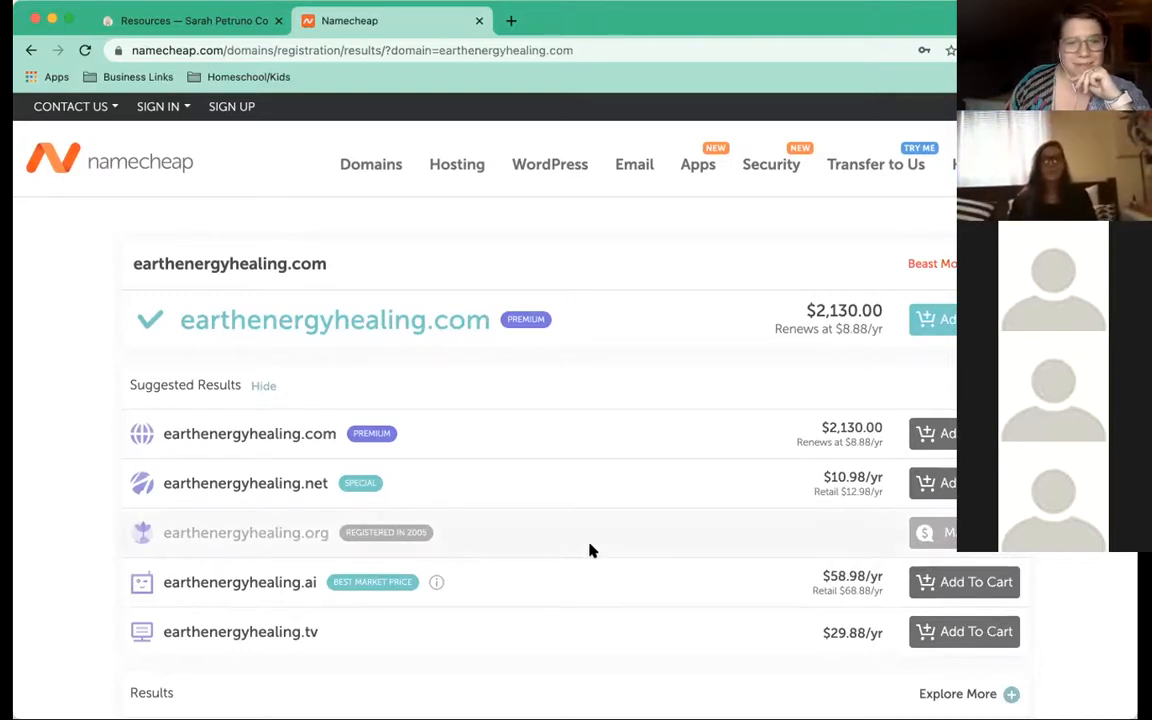
scroll(589, 548, down, 1)
scroll(650, 367, down, 3)
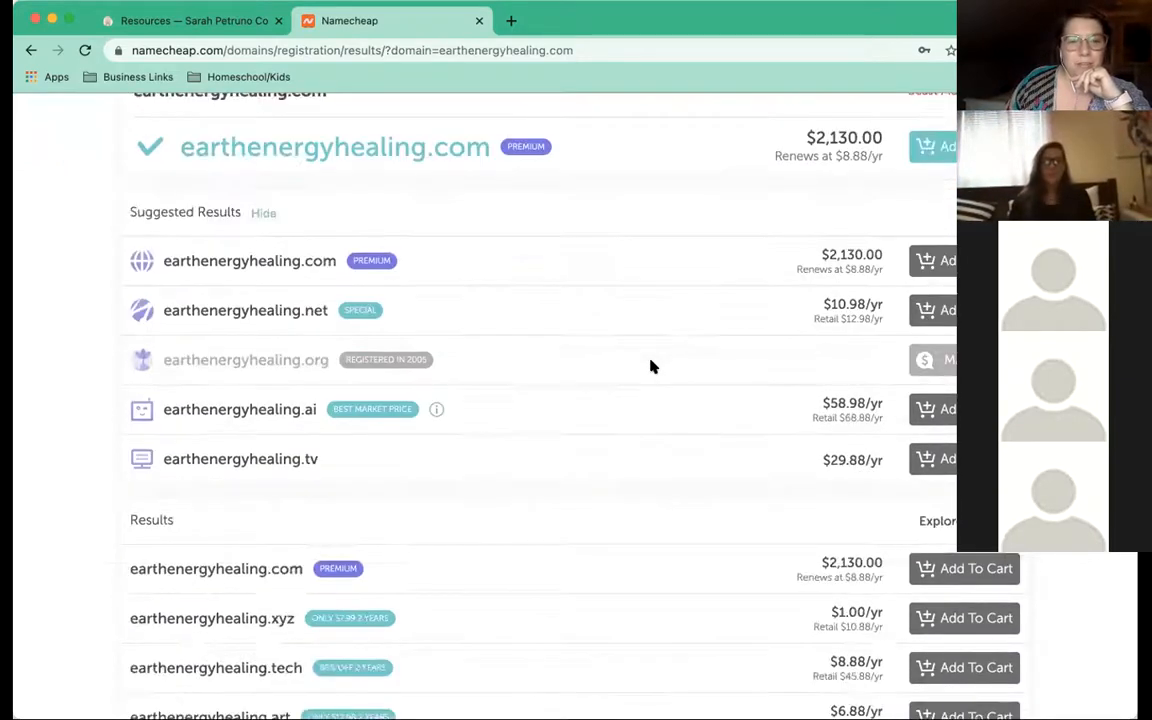
scroll(440, 360, up, 4)
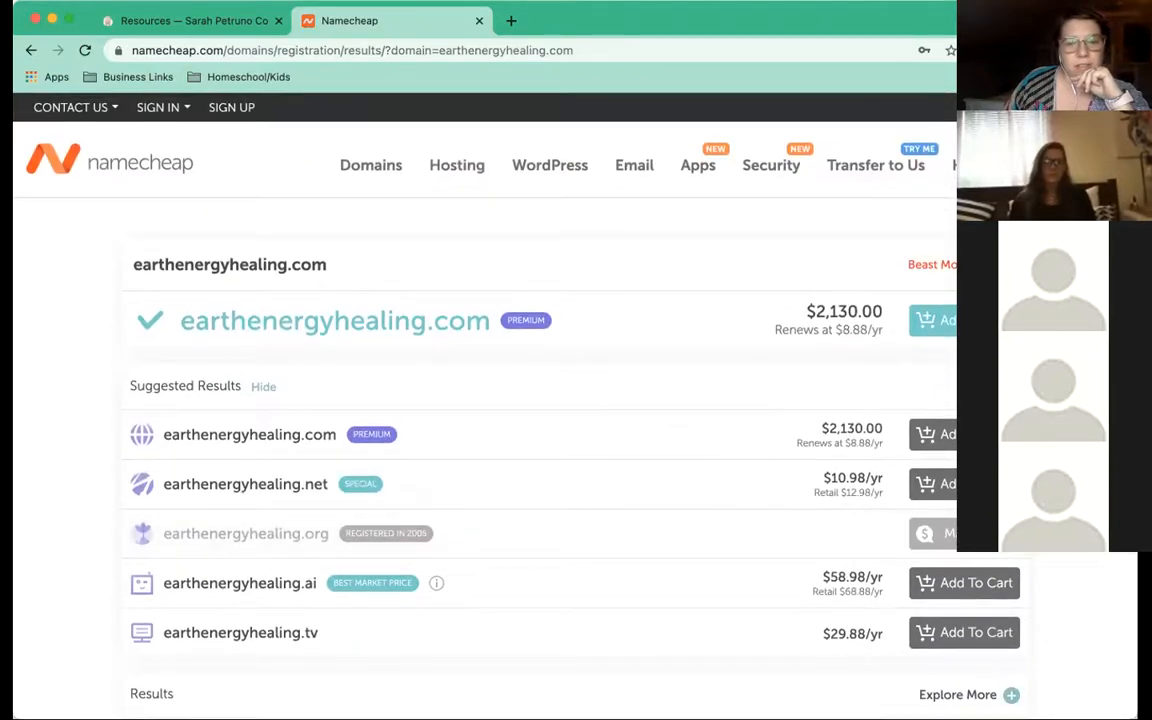
click(1003, 265)
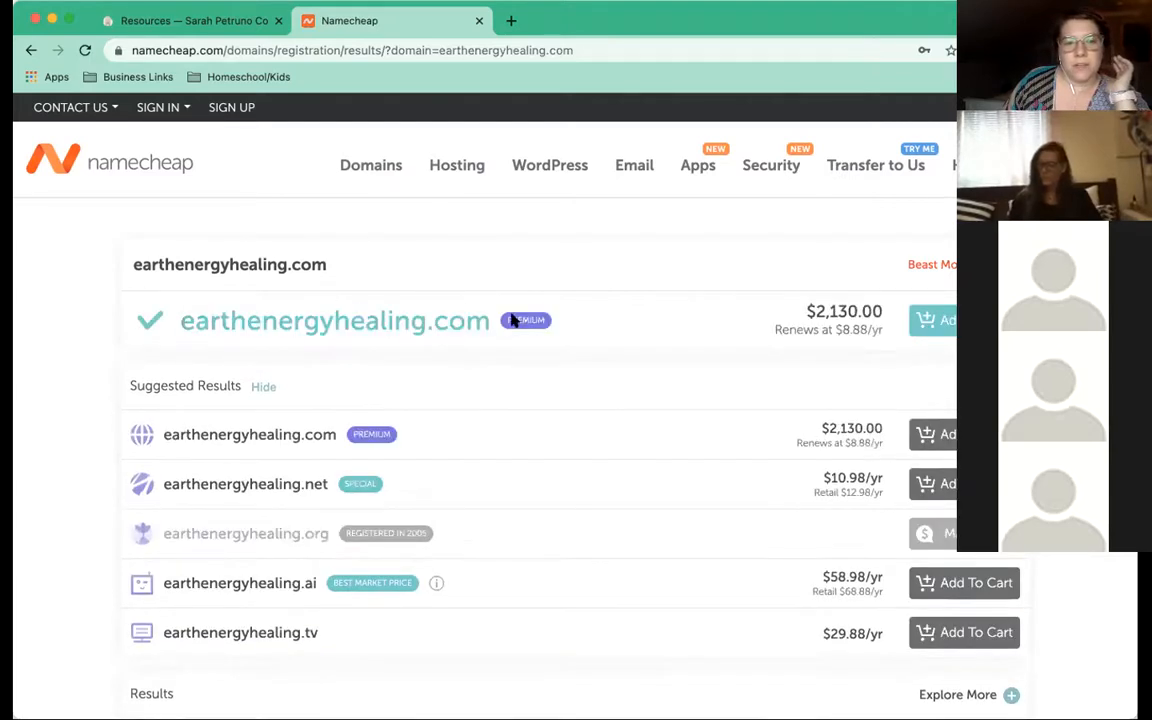
mouse_move(527, 322)
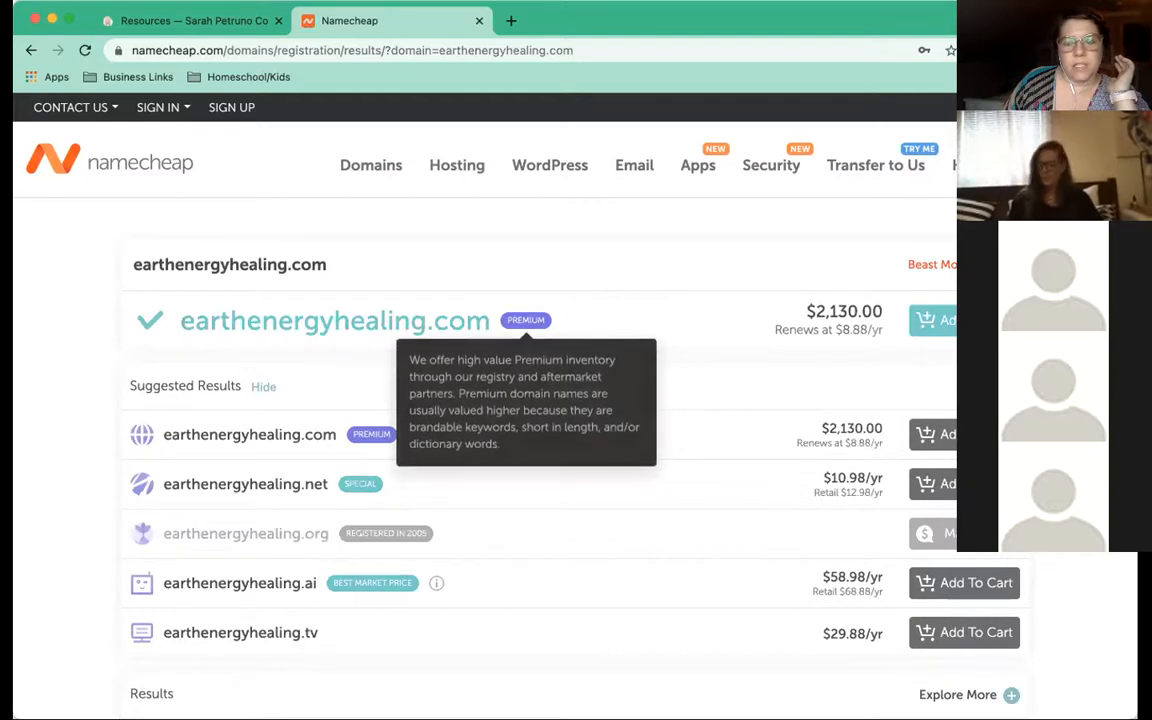
click(1003, 265)
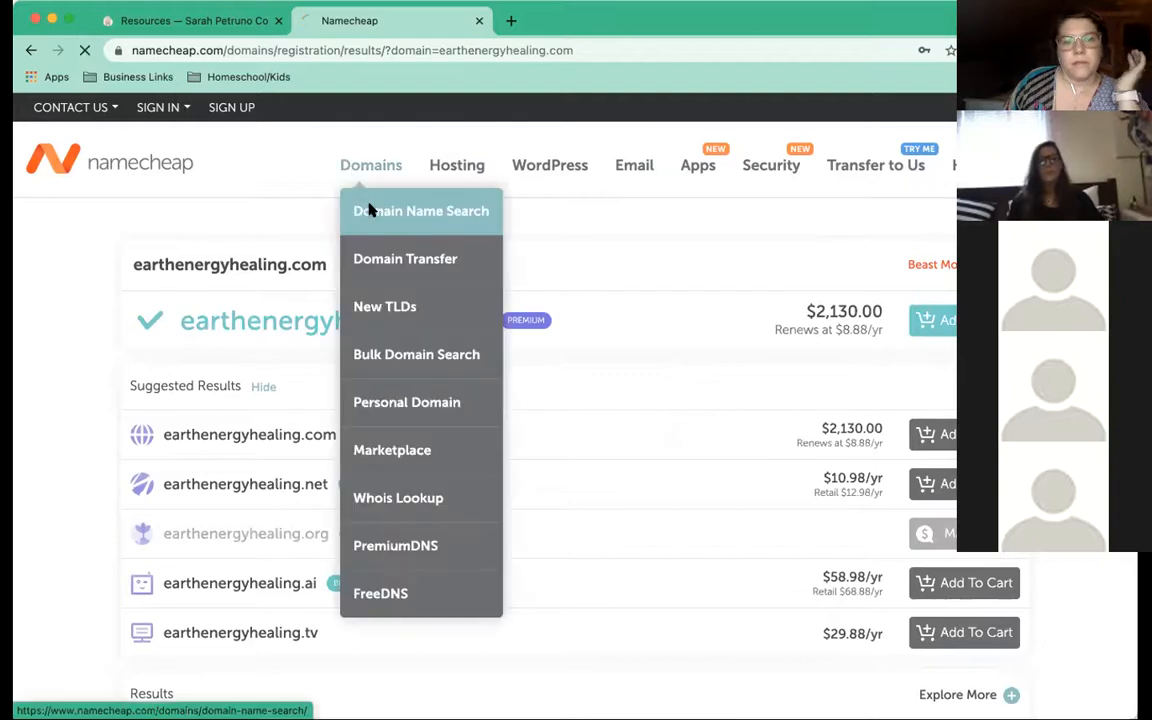
From Domain Name Search, look up 'earthenergyhealings.com', fixing a typo, to see its $970.00 premium price
click(370, 211)
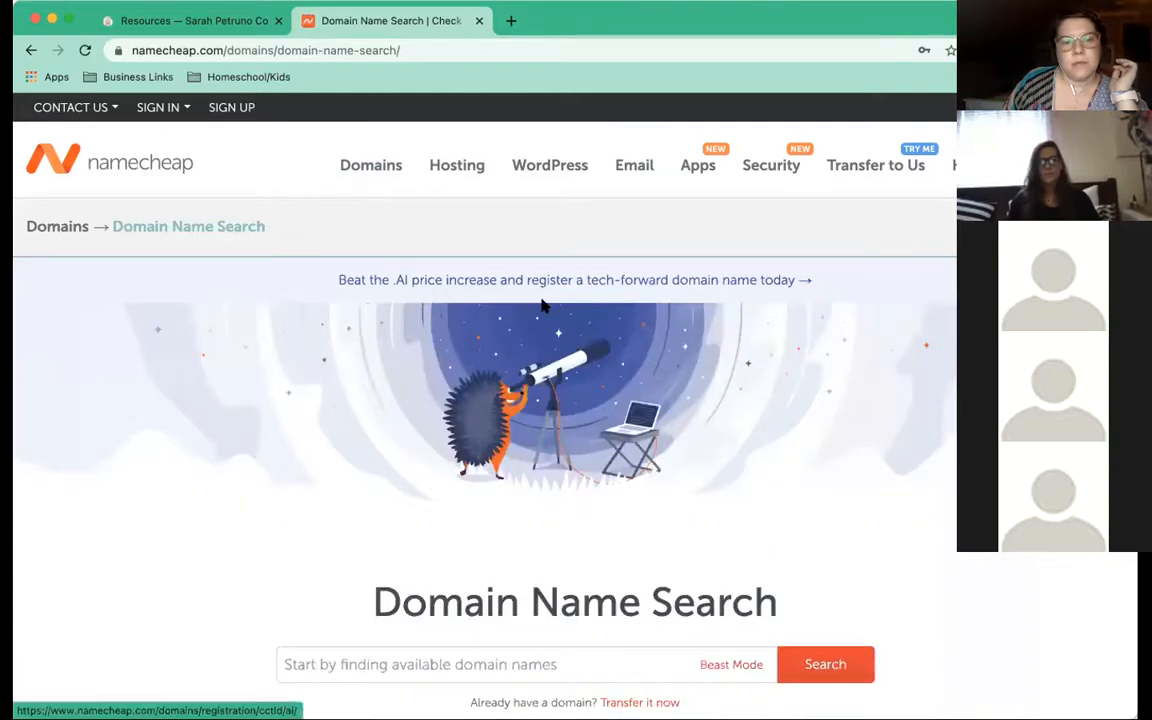
scroll(490, 262, down, 4)
click(488, 257)
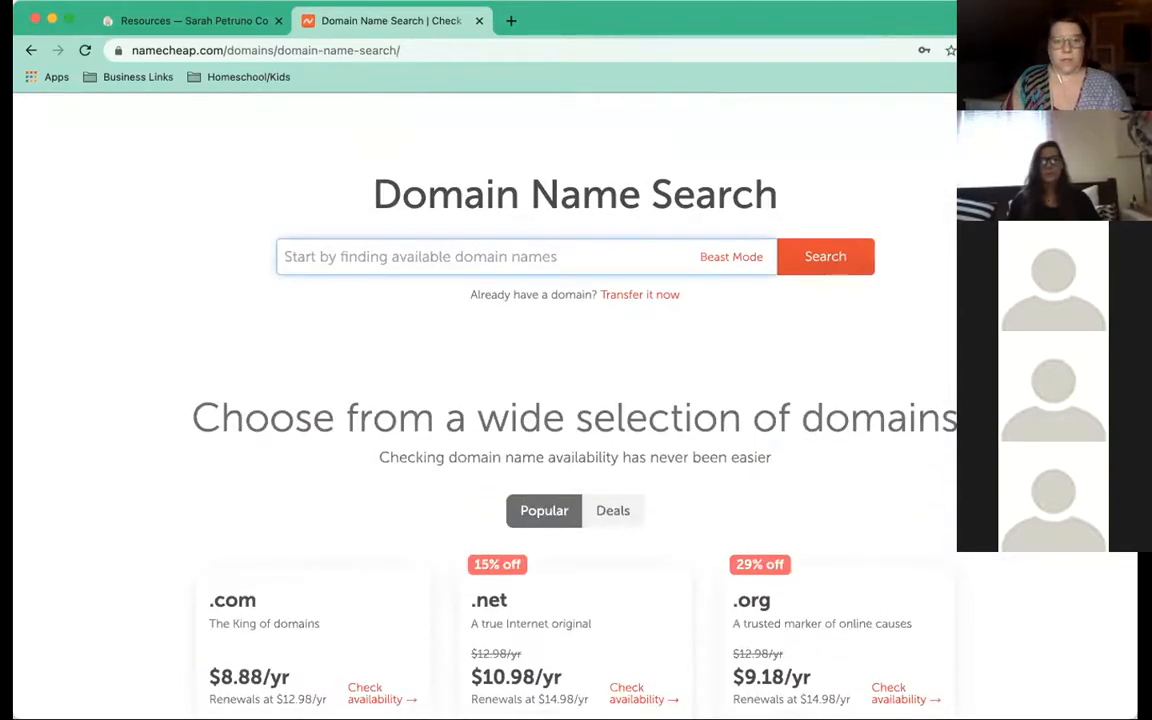
text(earthh)
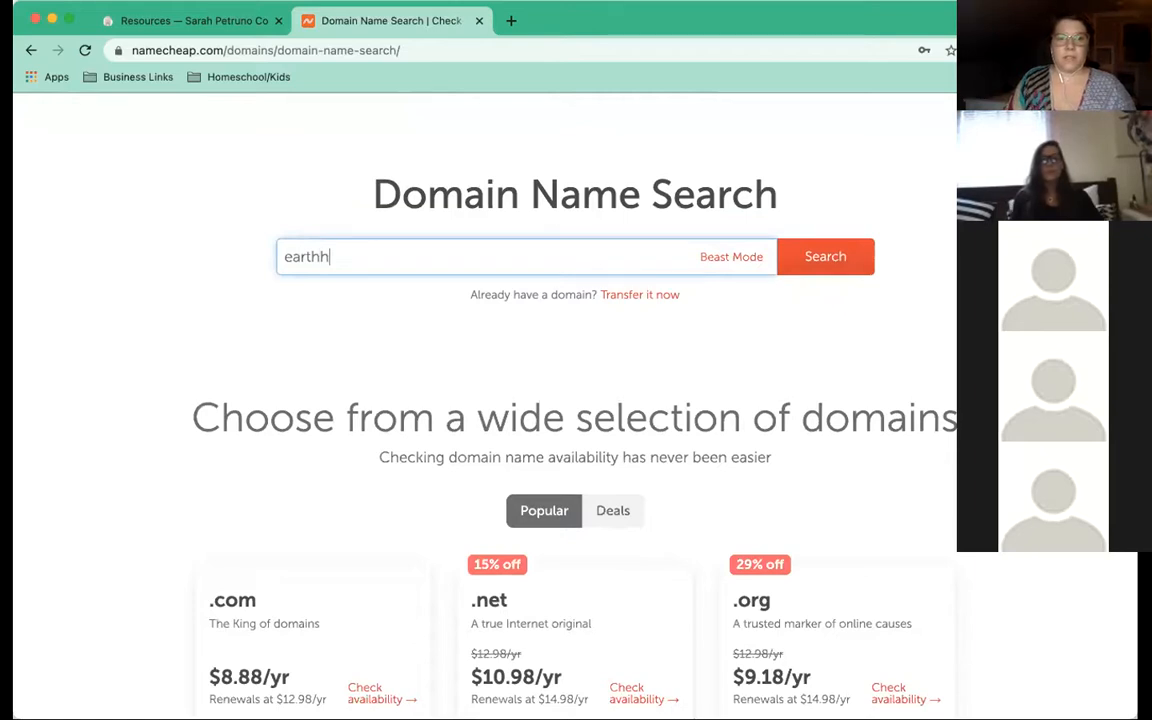
text(ealings.c)
key(BackSpace)
key(BackSpace)
key(BackSpace)
key(BackSpace)
key(BackSpace)
key(BackSpace)
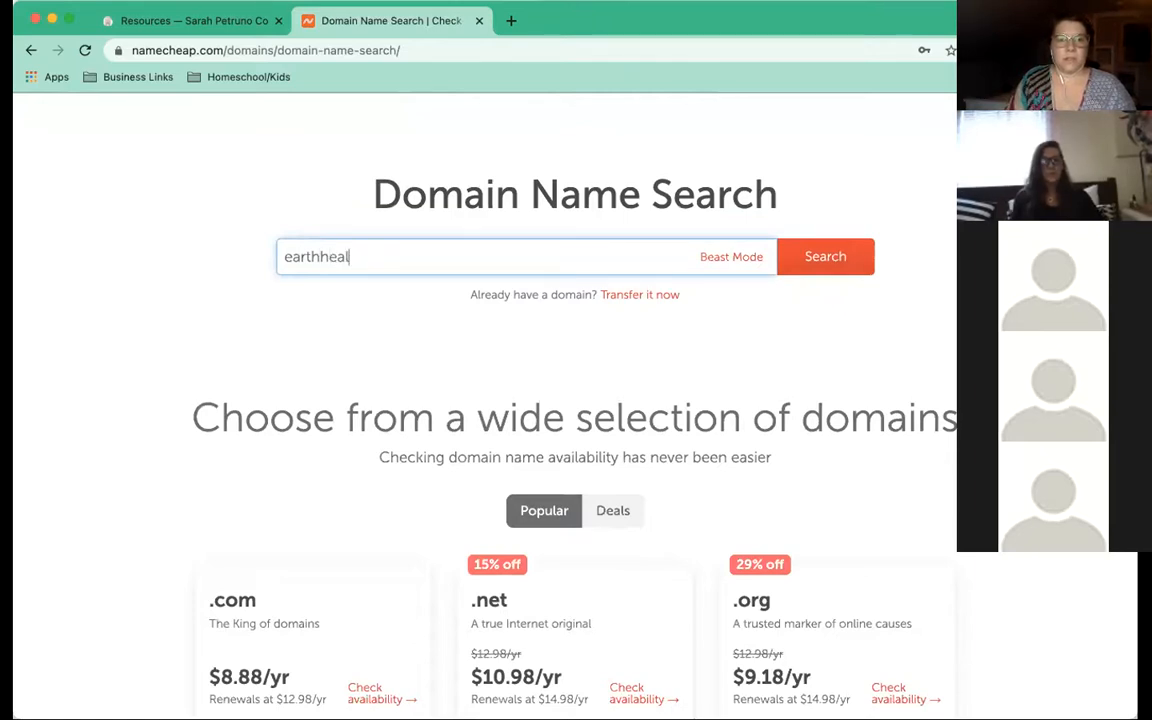
key(BackSpace)
key(BackSpace)
key(BackSpace)
key(BackSpace)
text(energ)
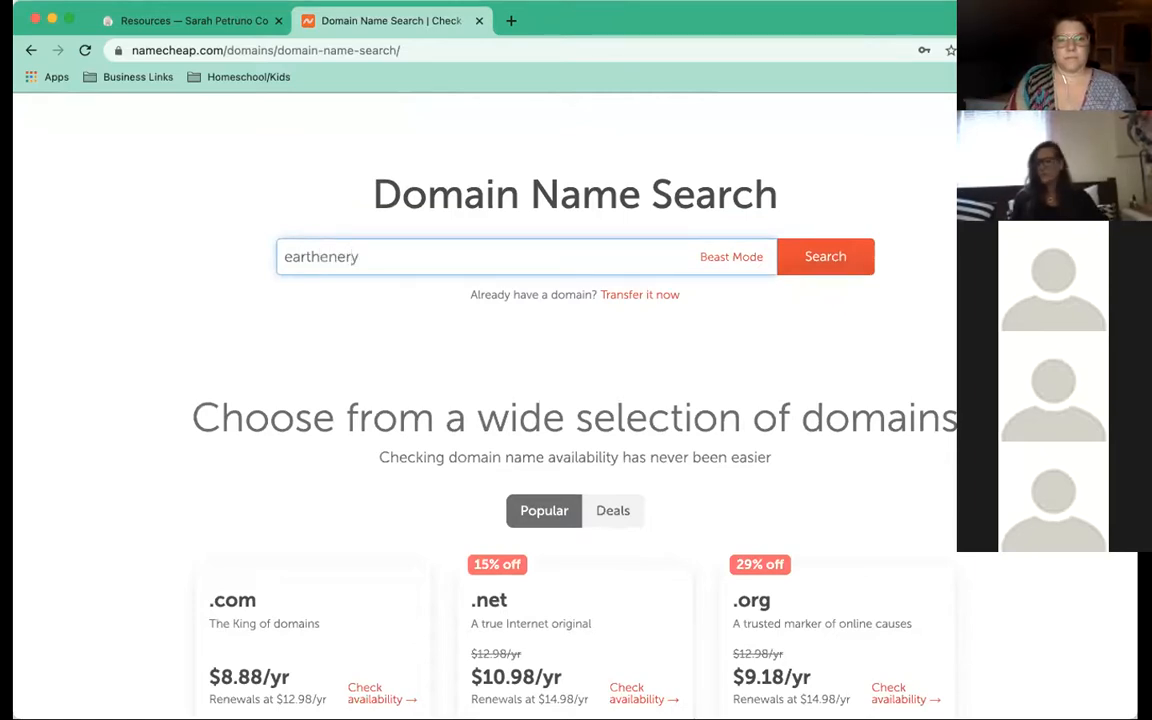
text(yhealings.co)
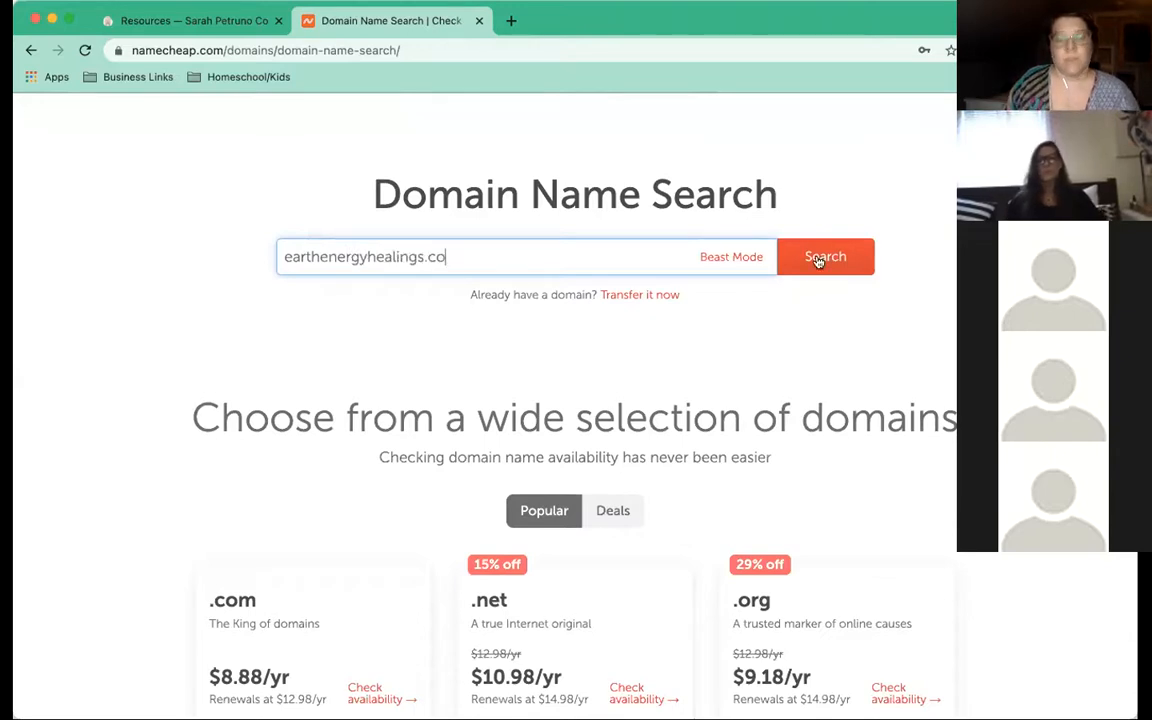
text(m)
key(Return)
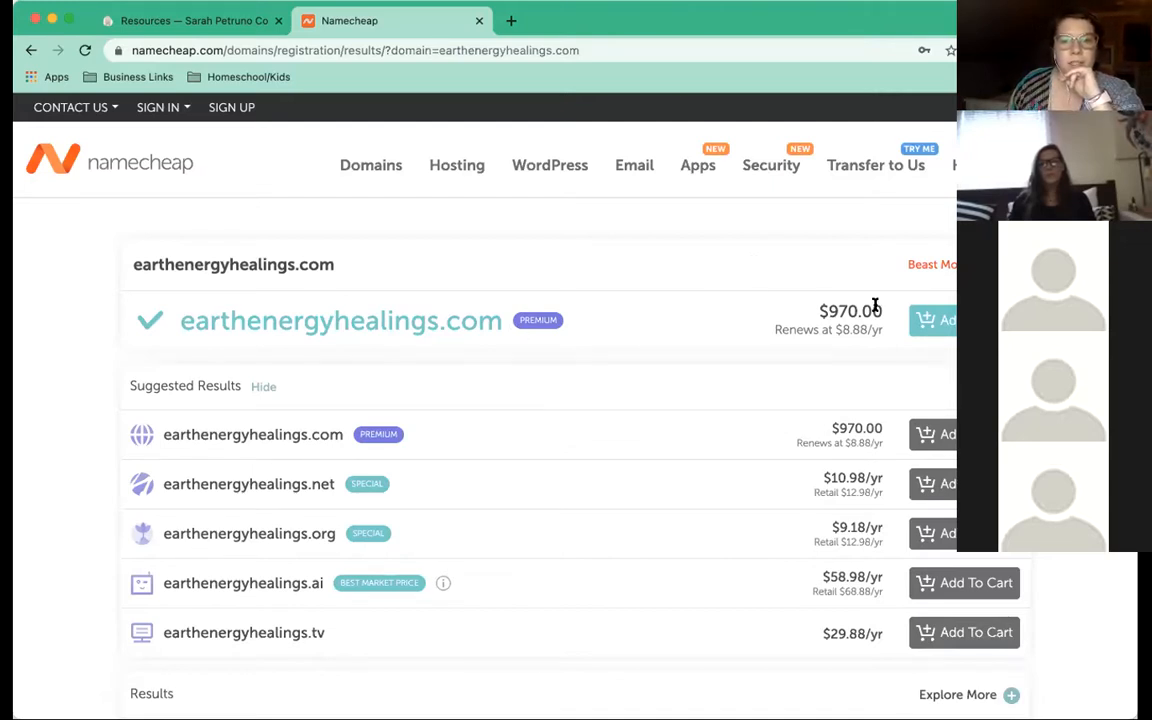
drag(872, 310, 820, 310)
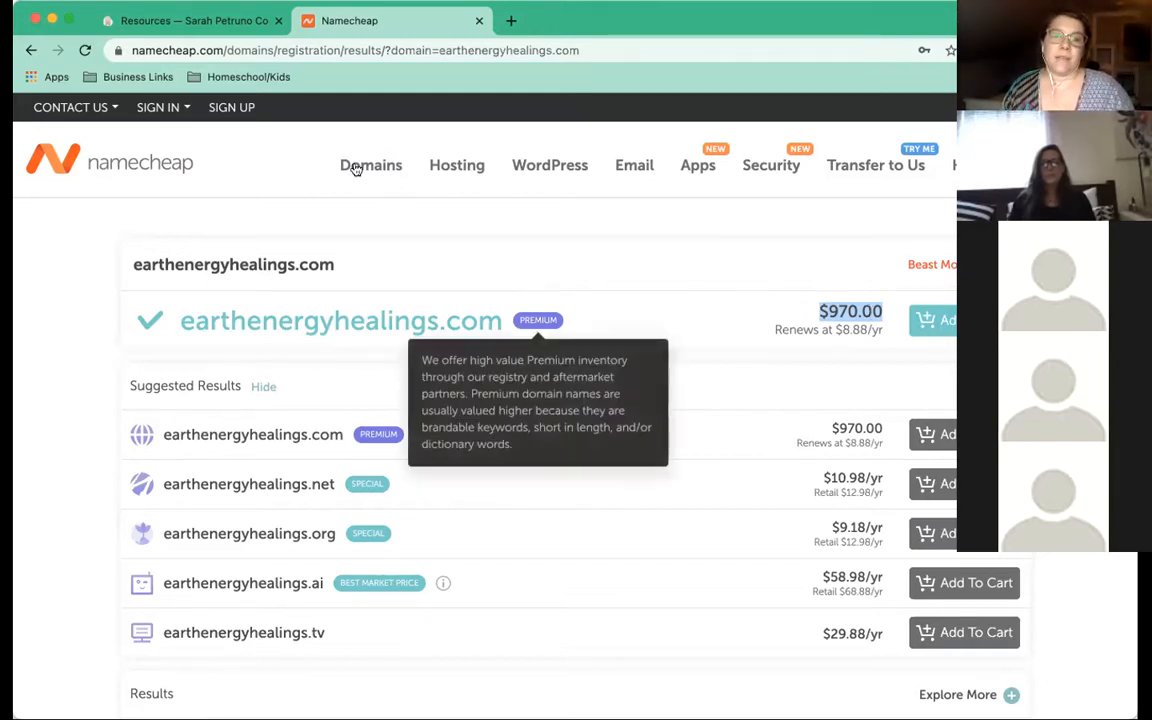
click(606, 227)
Search Domain Name Search for 'tomcheesesteak', correcting a stray letter in the name
mouse_move(378, 172)
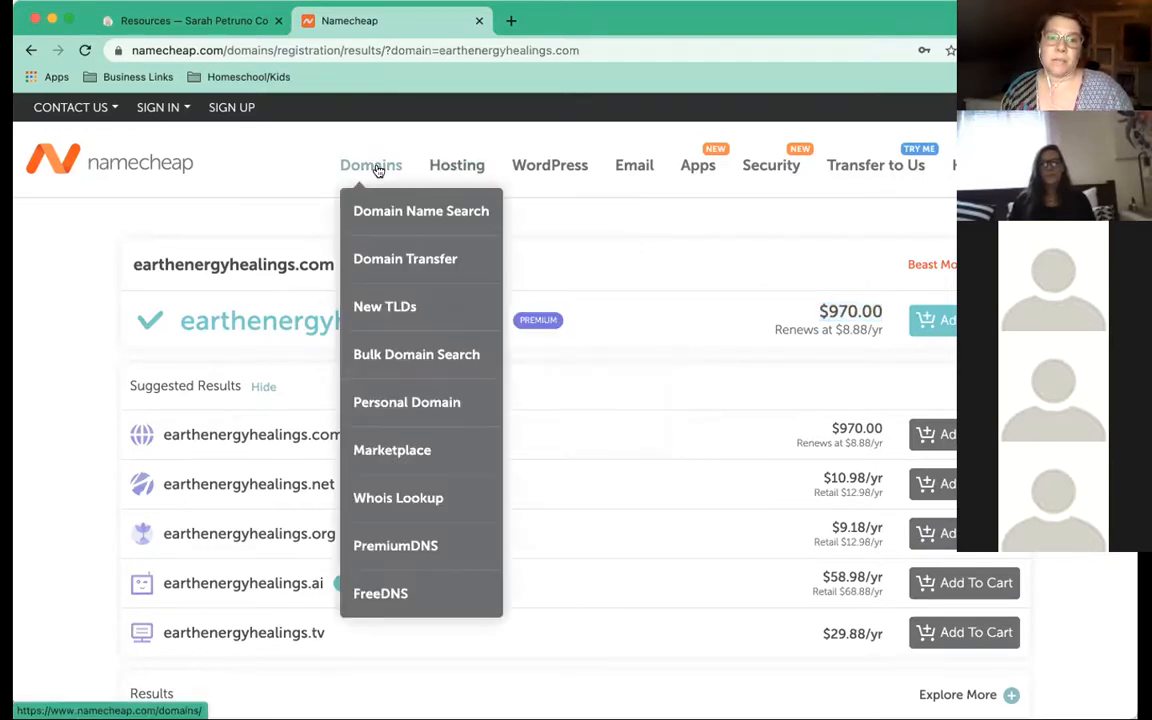
click(370, 212)
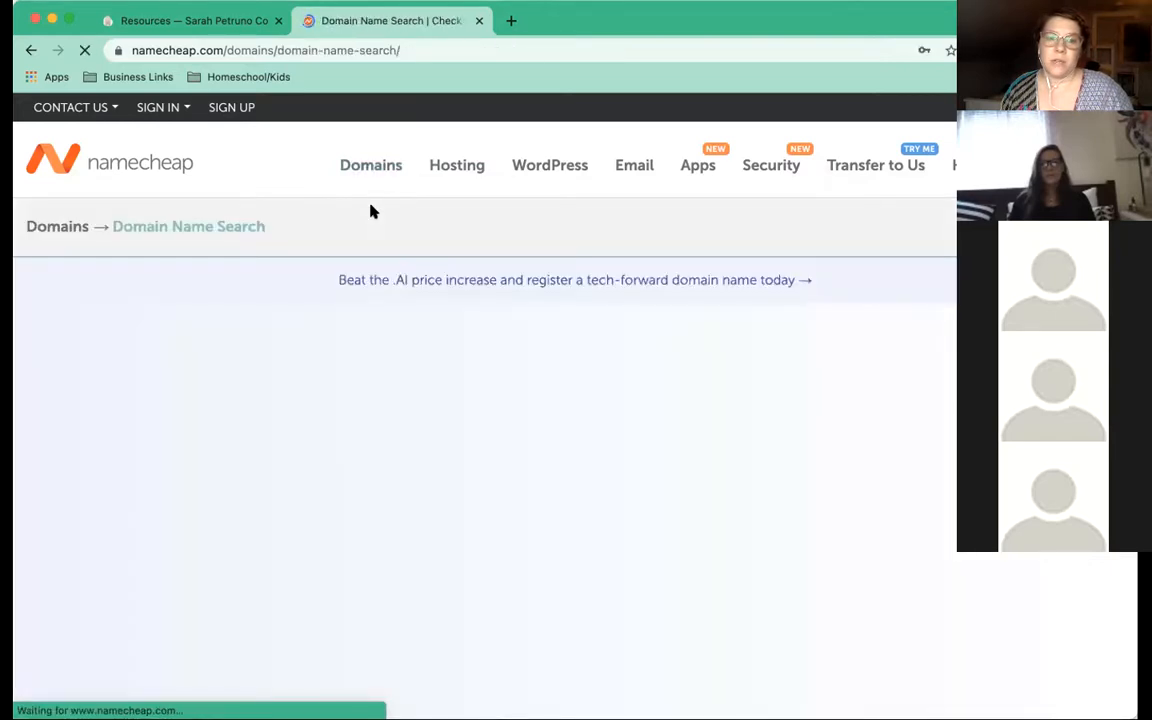
scroll(496, 229, down, 5)
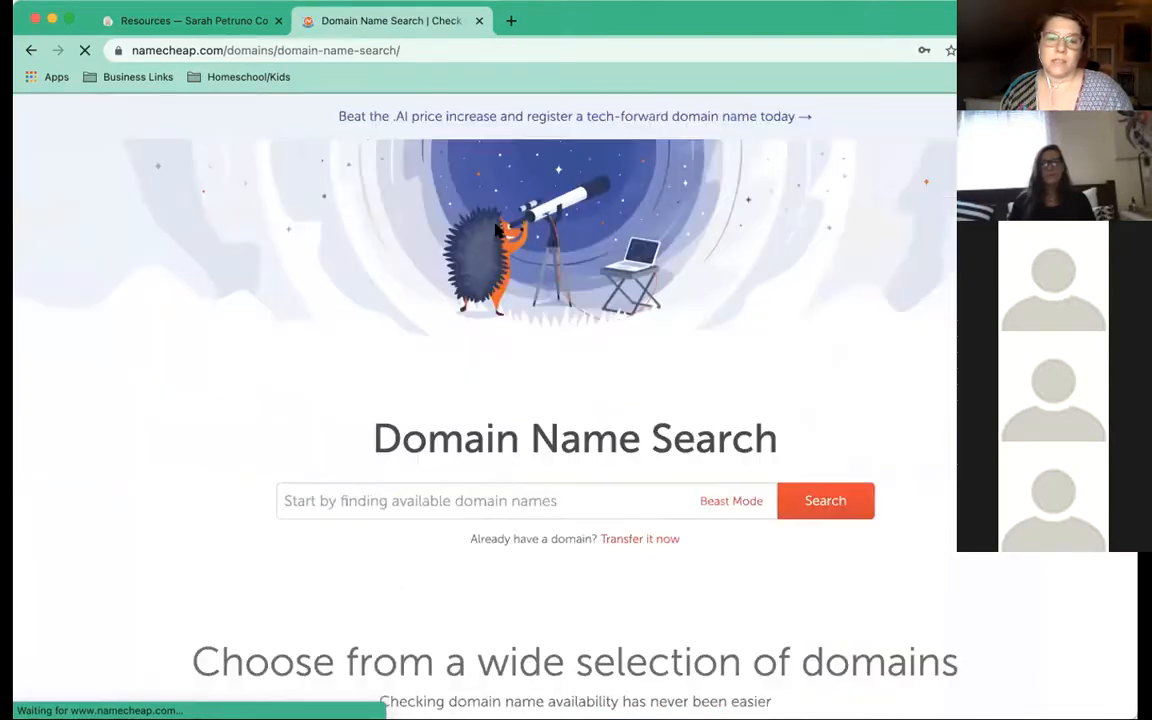
scroll(496, 229, down, 3)
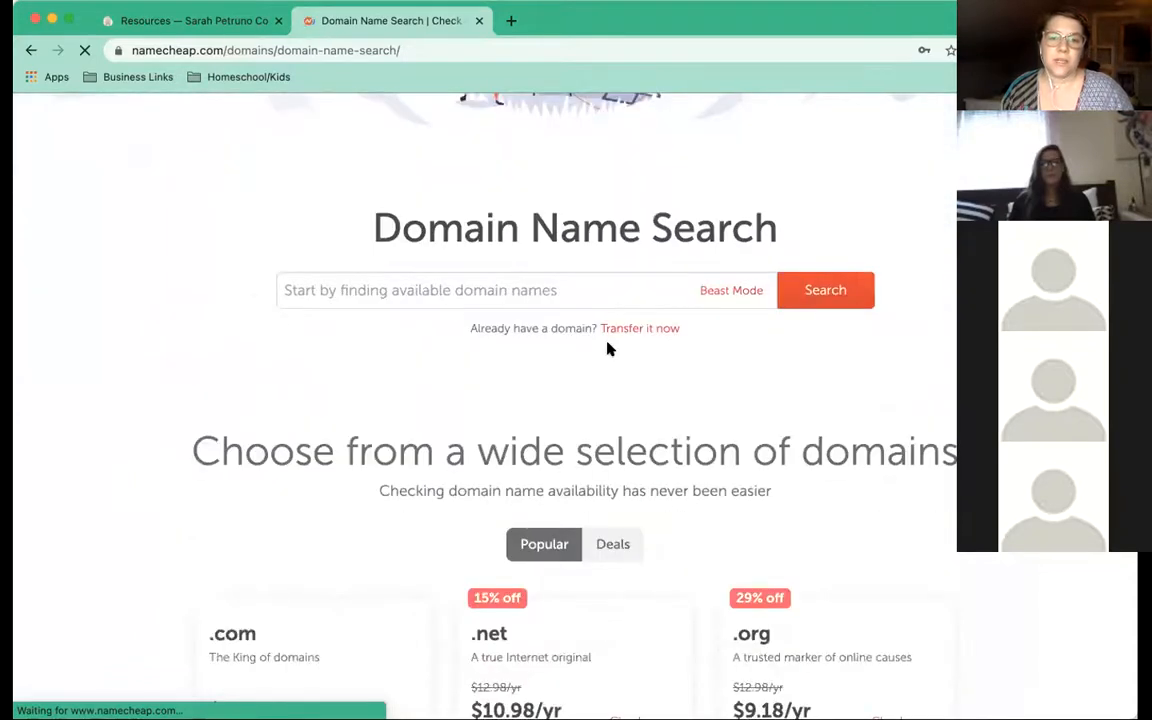
click(542, 289)
text(tomc)
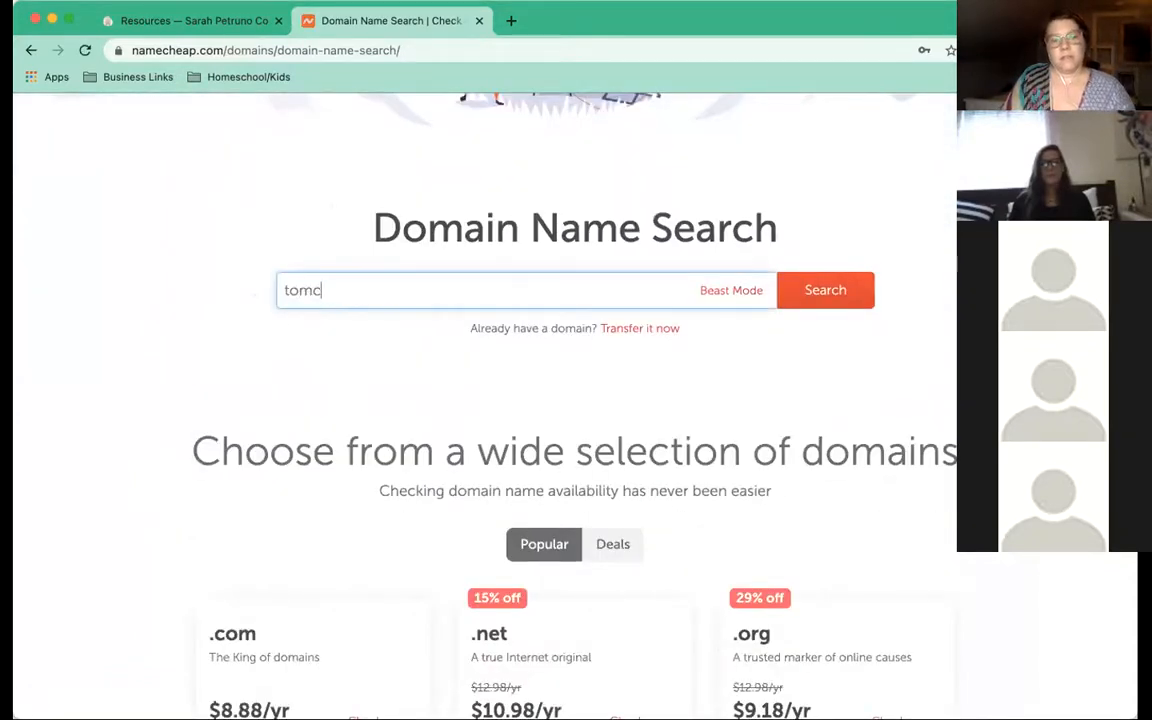
text(heesest)
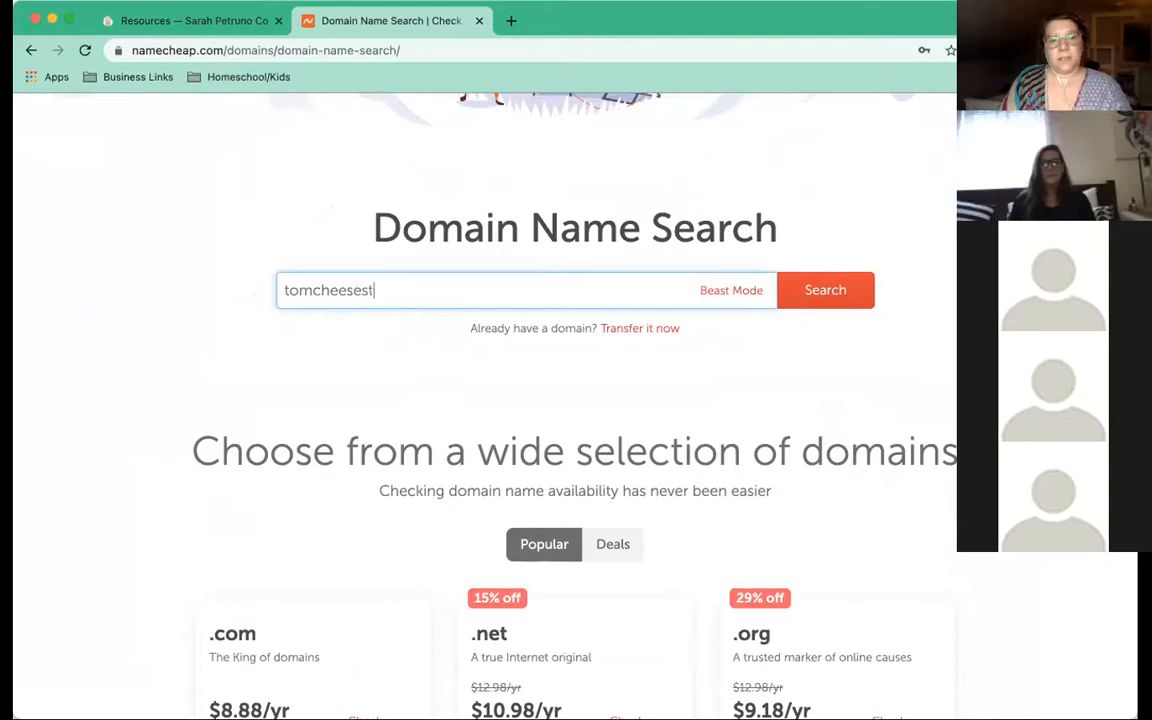
text(eak)
click(806, 293)
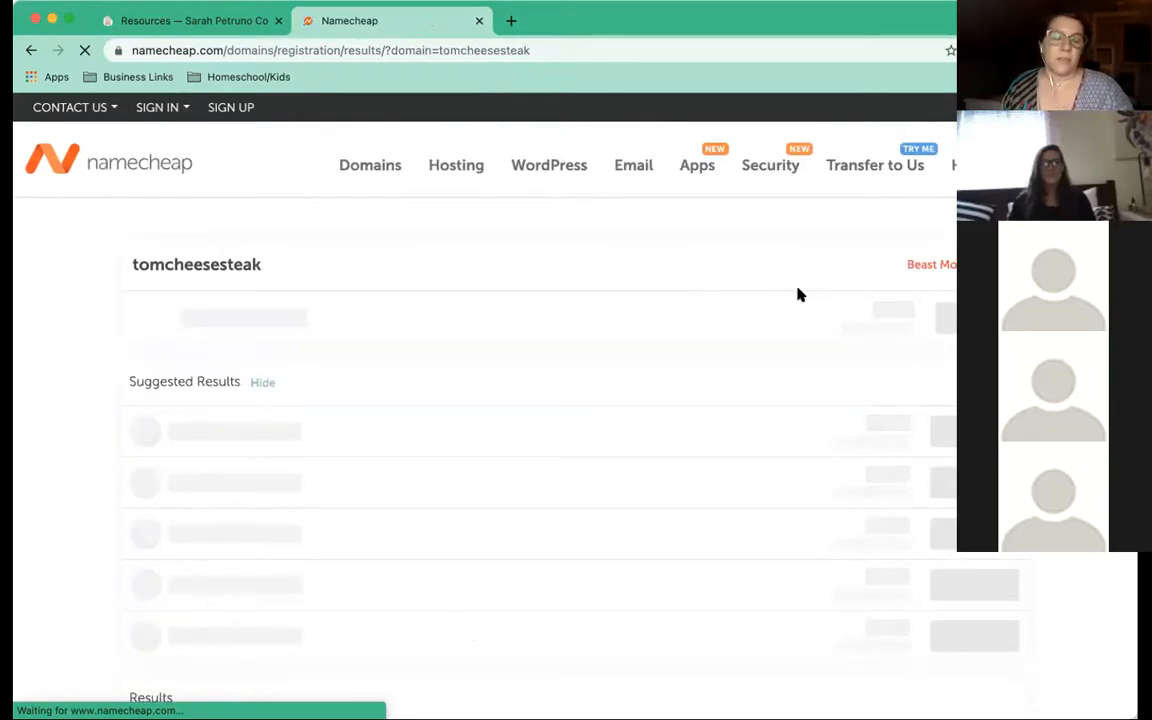
Review the tomcheesesteak.com result at $8.88/yr, leaving one $9.06 item in the cart
scroll(800, 290, down, 1)
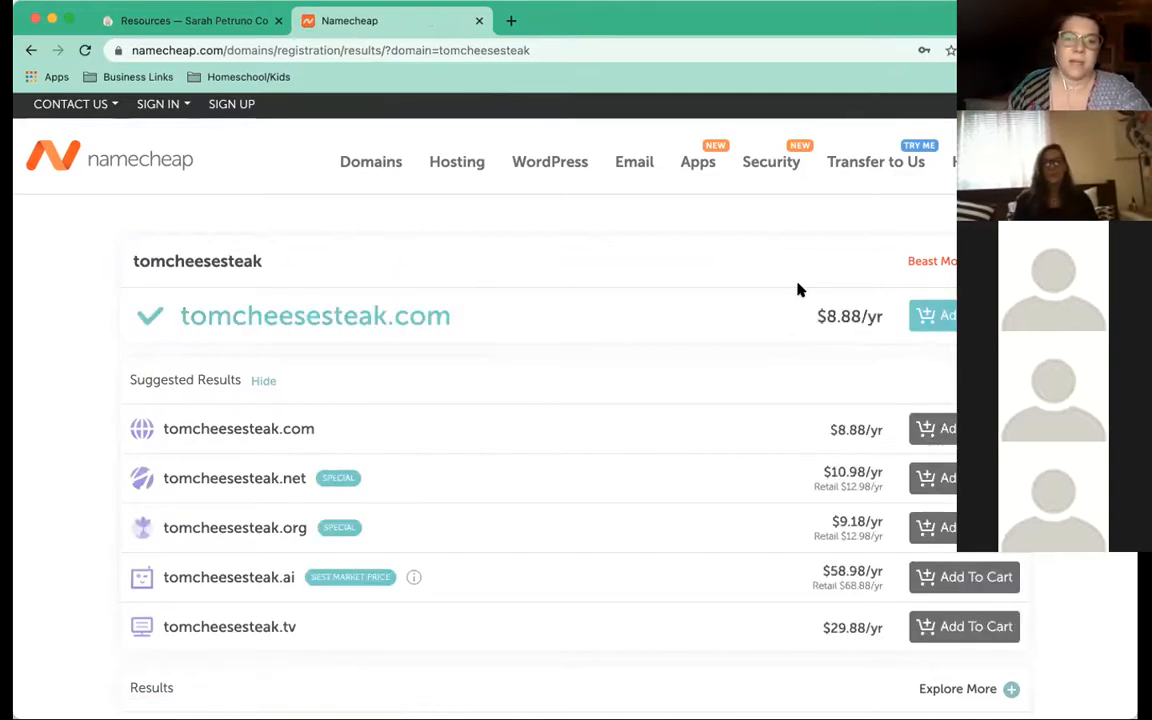
drag(455, 316, 193, 311)
click(180, 311)
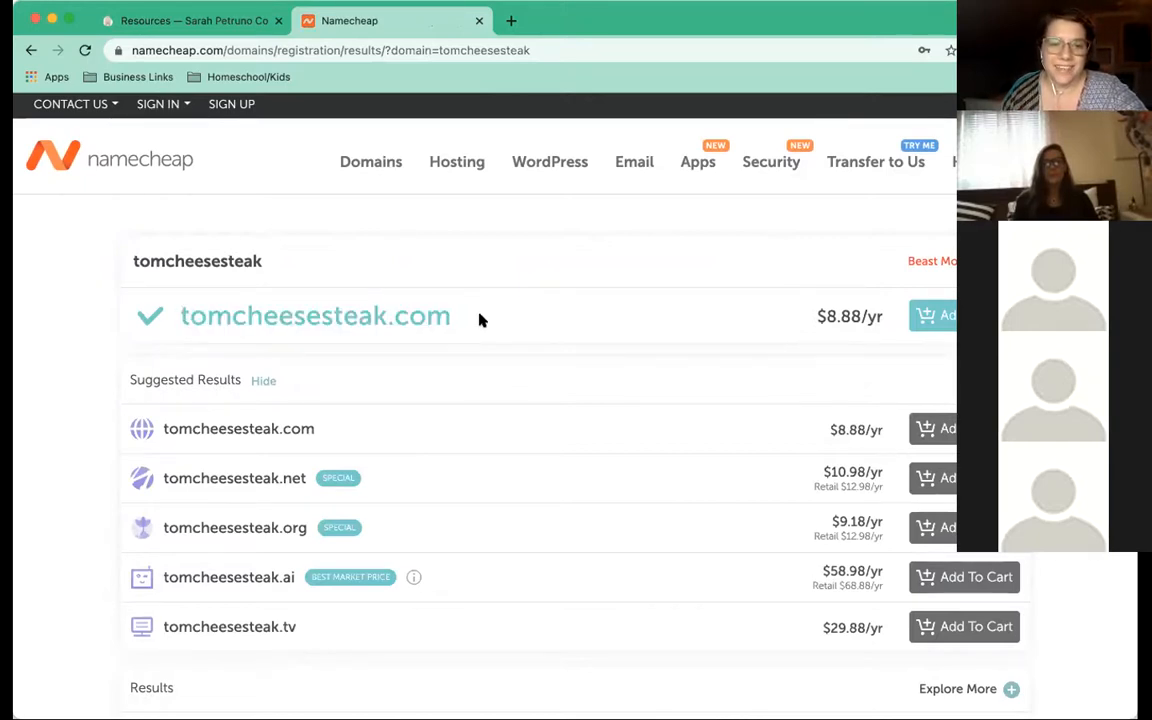
scroll(475, 318, down, 1)
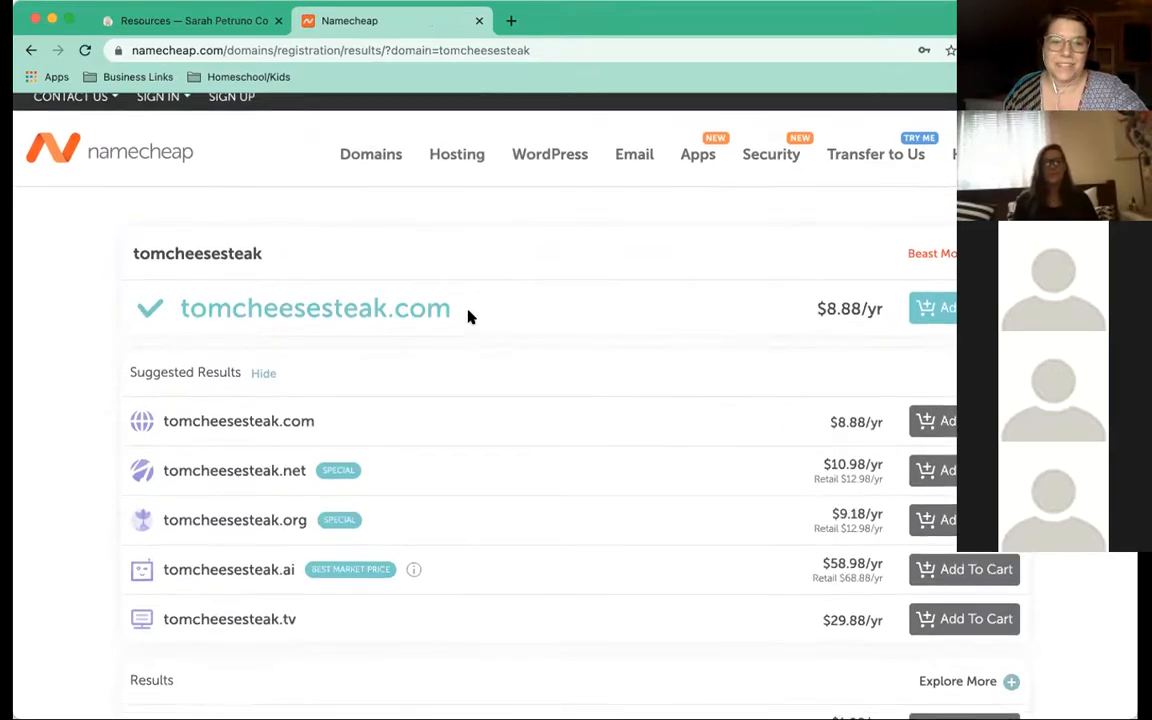
scroll(470, 316, down, 2)
scroll(470, 316, up, 3)
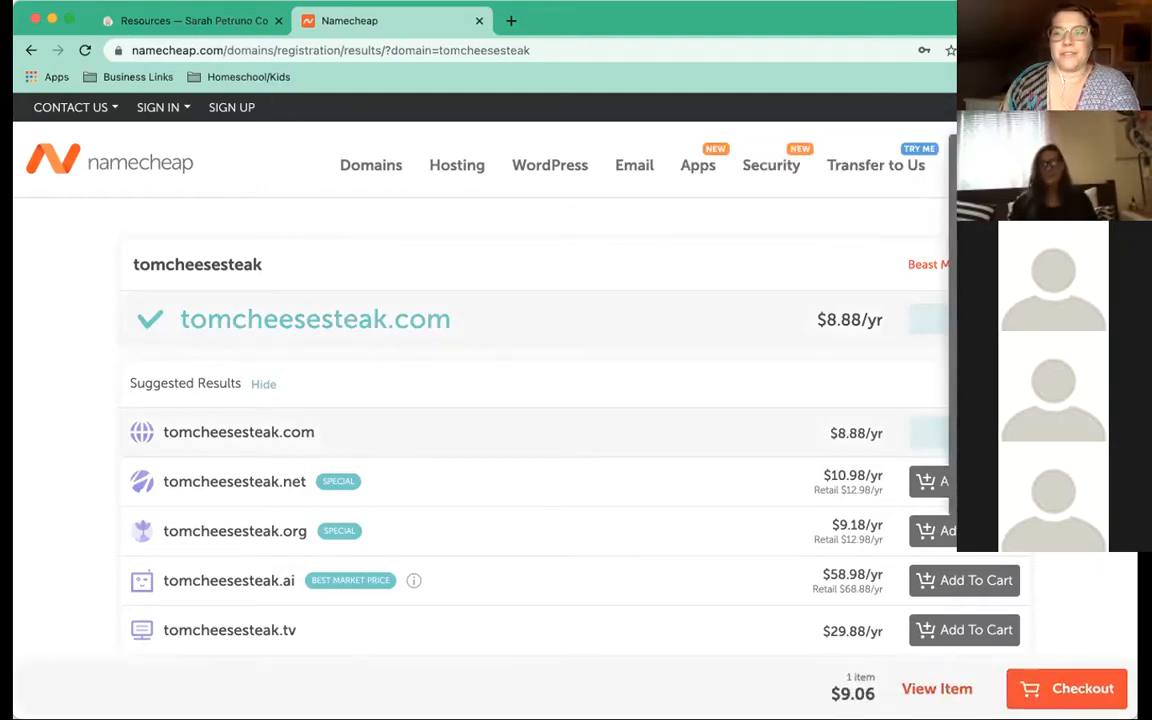
Open the cart and apply coupon COUPONJH via Honey, cutting $9.06 to $8.17
mouse_move(855, 160)
click(940, 268)
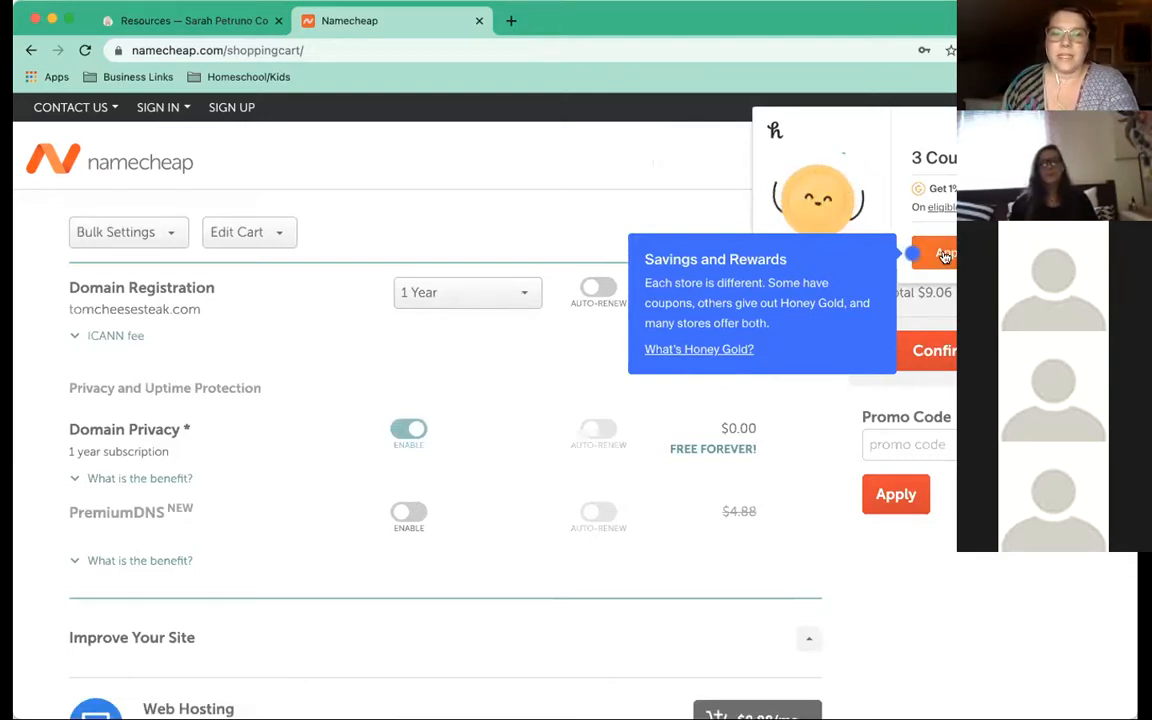
click(944, 256)
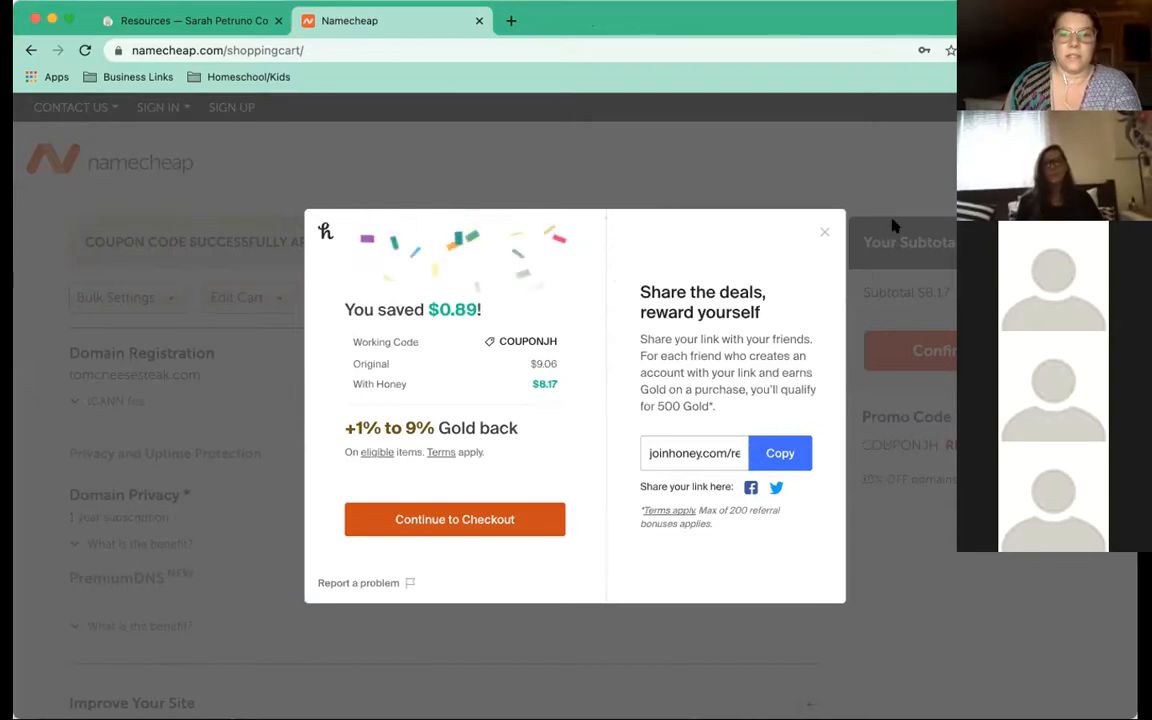
Close Honey's savings popup and glance at the Domain Privacy benefit note in the cart
click(825, 237)
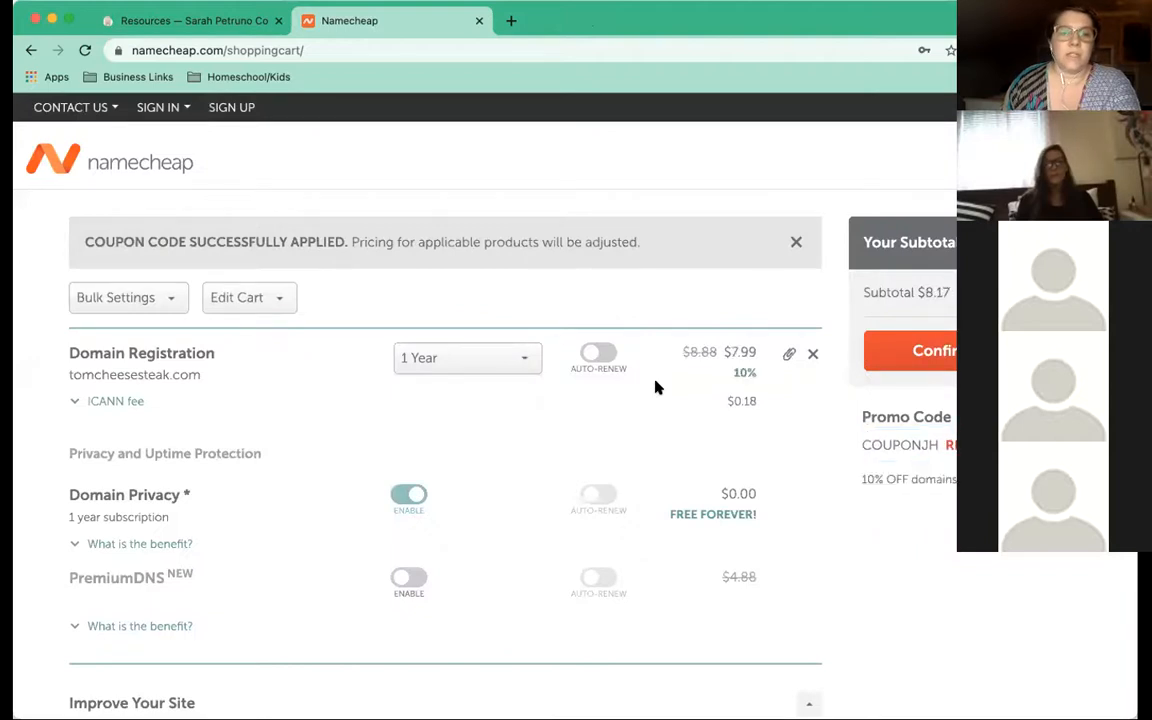
scroll(655, 387, down, 2)
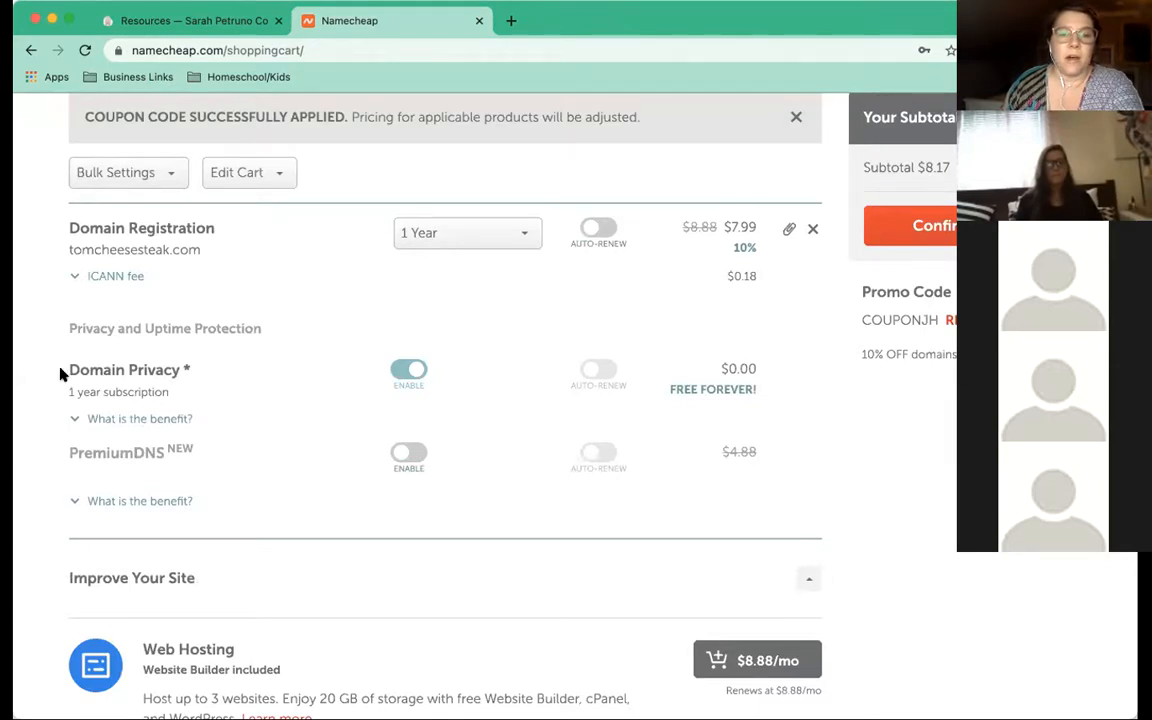
drag(85, 370, 190, 374)
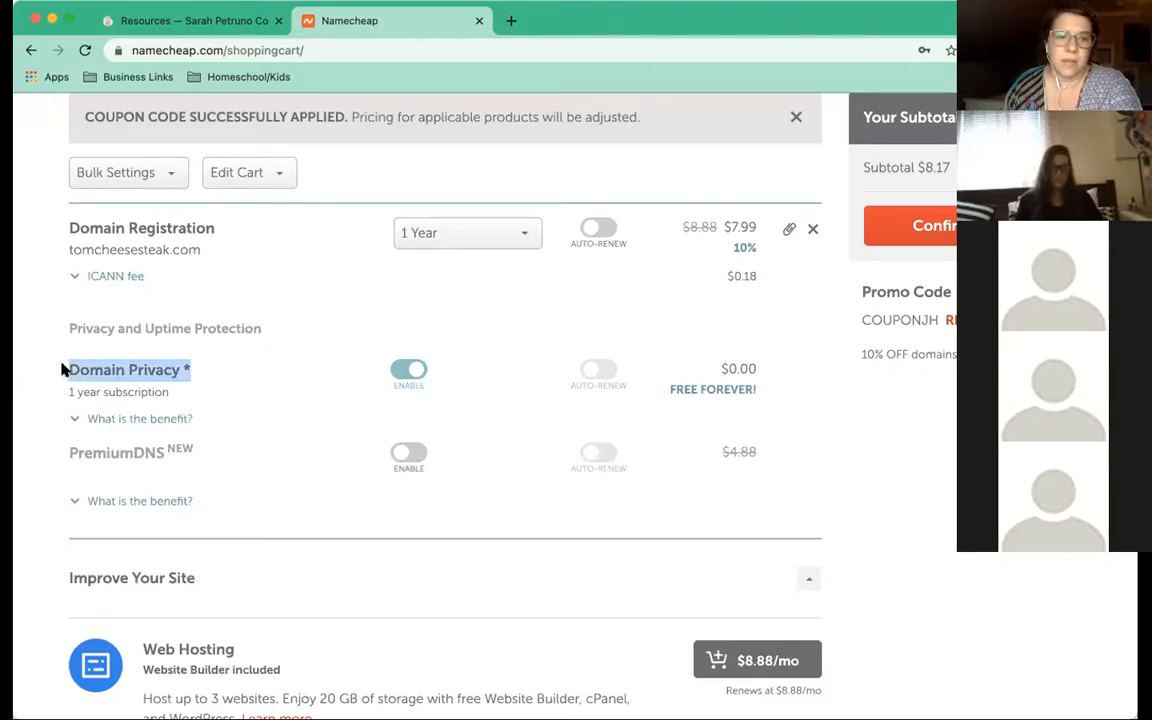
click(70, 369)
mouse_move(70, 369)
mouse_down()
mouse_move(190, 373)
mouse_move(46, 365)
mouse_move(58, 372)
mouse_up()
click(195, 374)
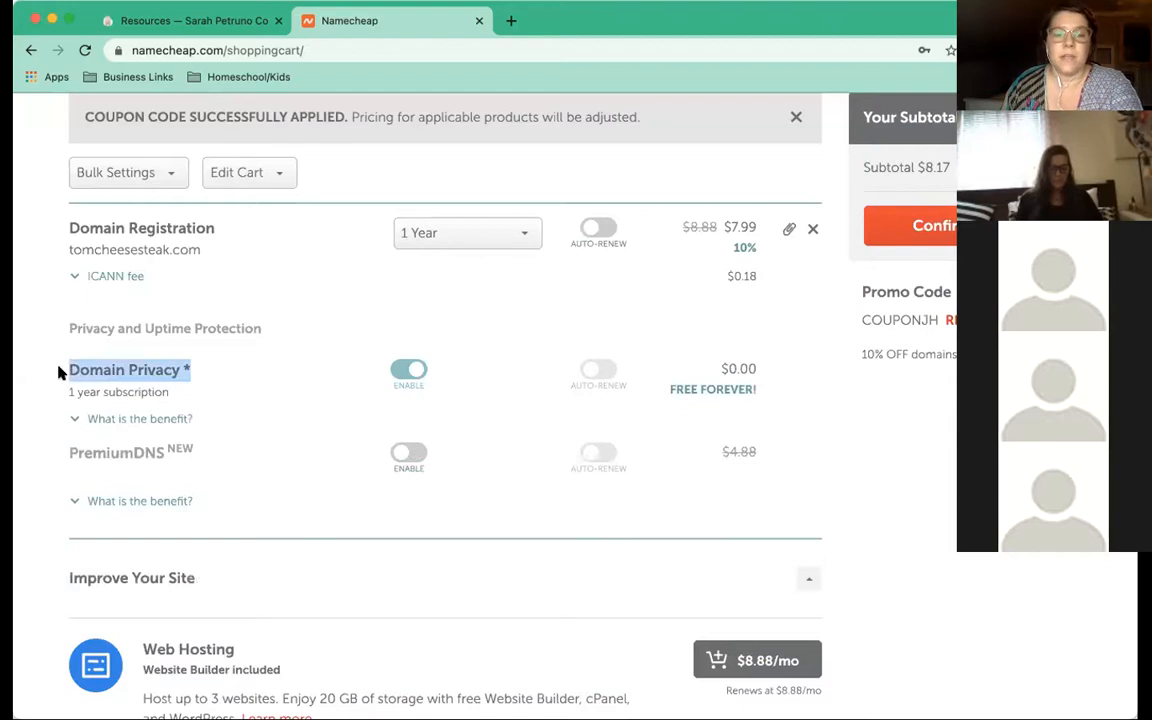
click(77, 422)
click(77, 421)
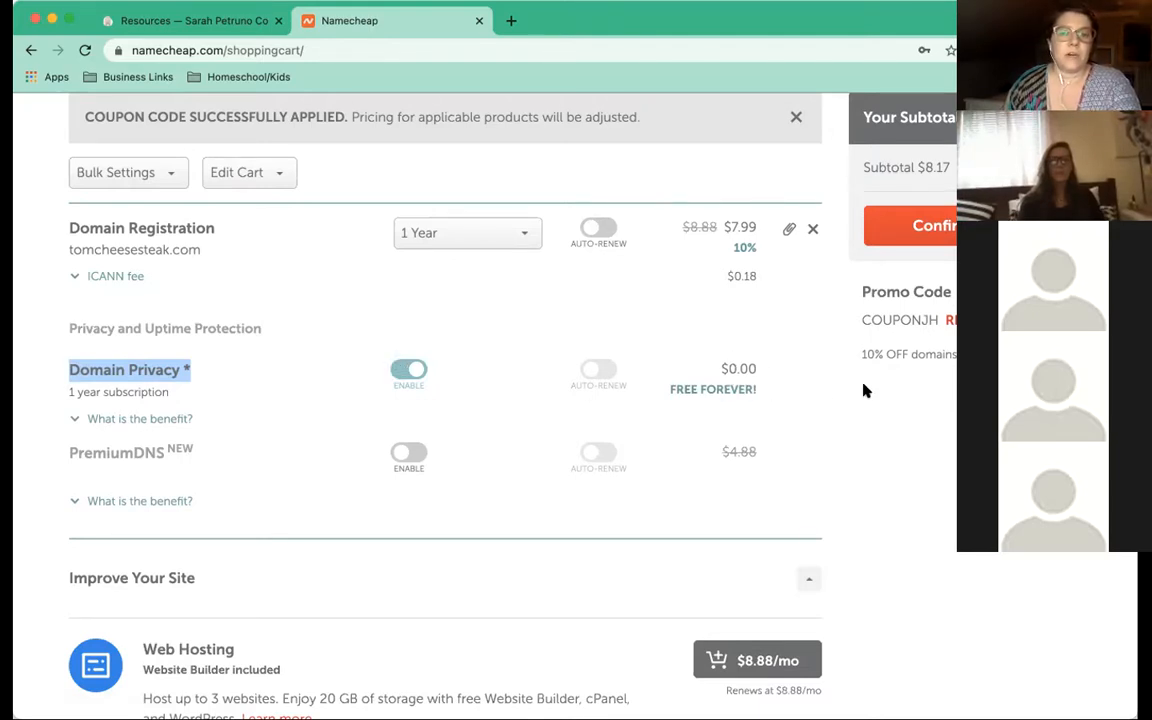
scroll(358, 390, up, 1)
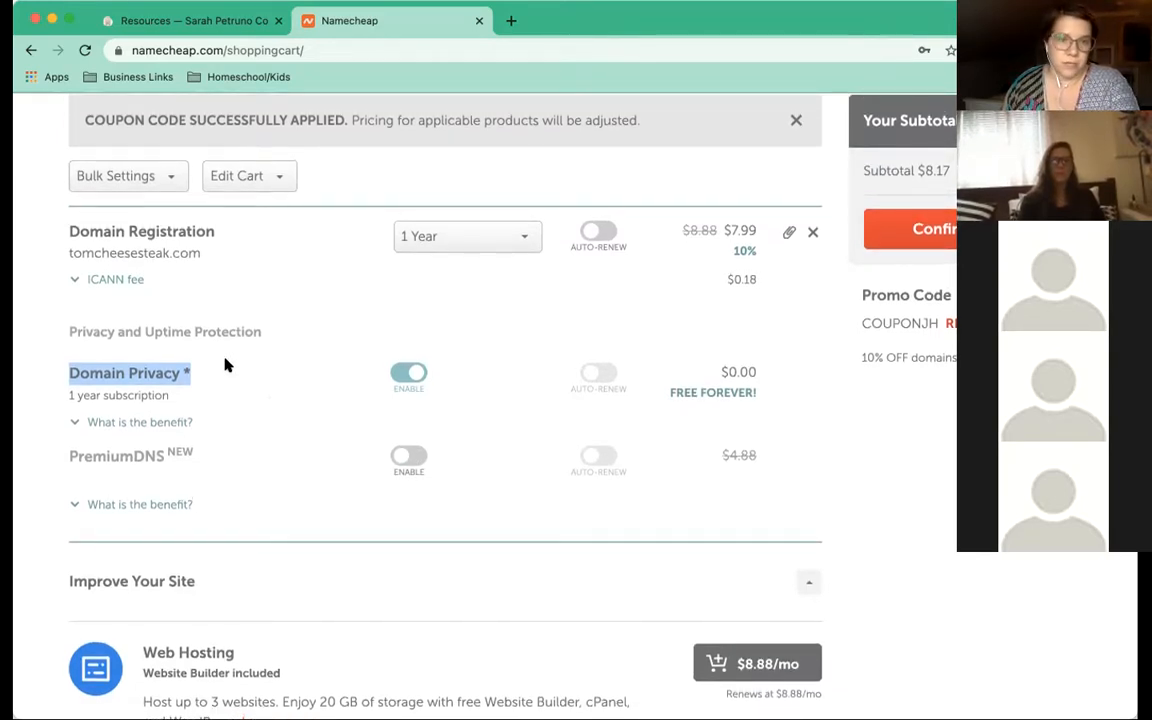
scroll(226, 367, up, 1)
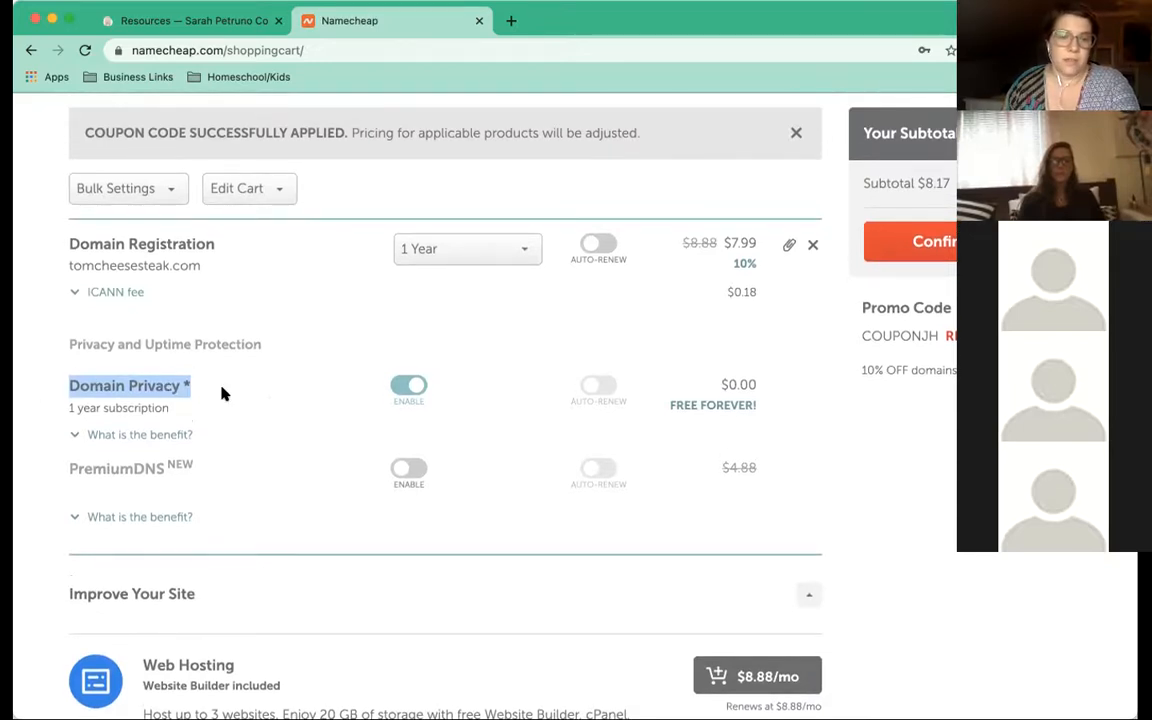
scroll(222, 393, down, 2)
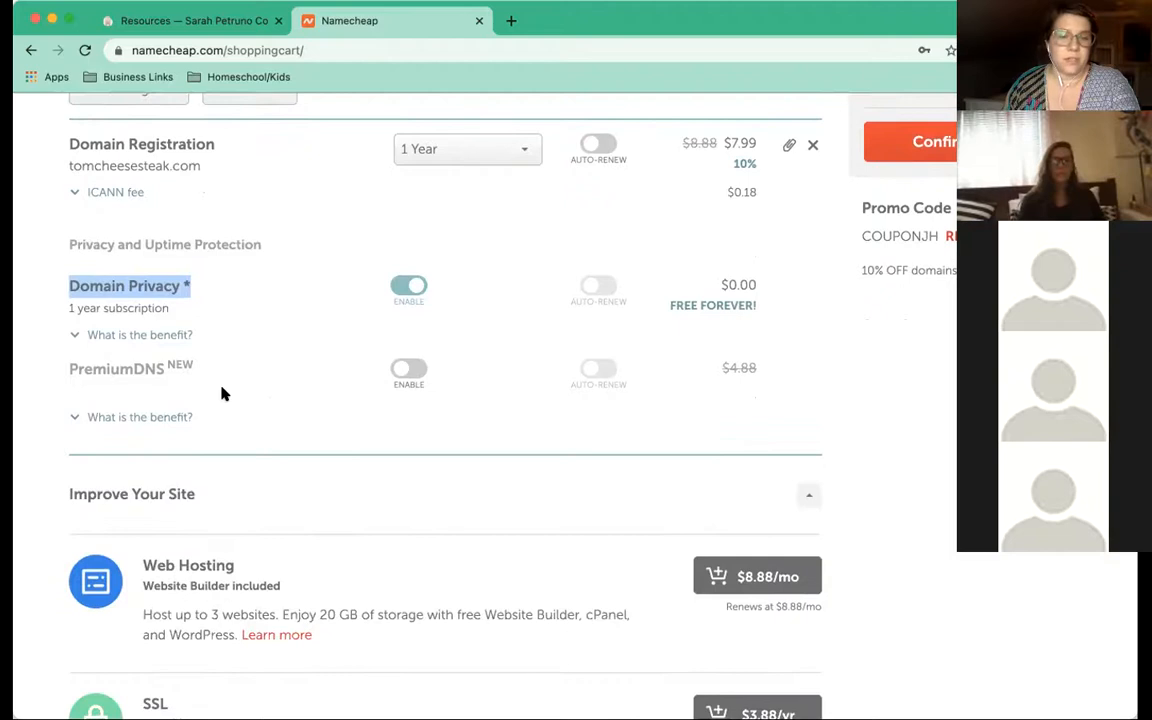
scroll(264, 392, down, 2)
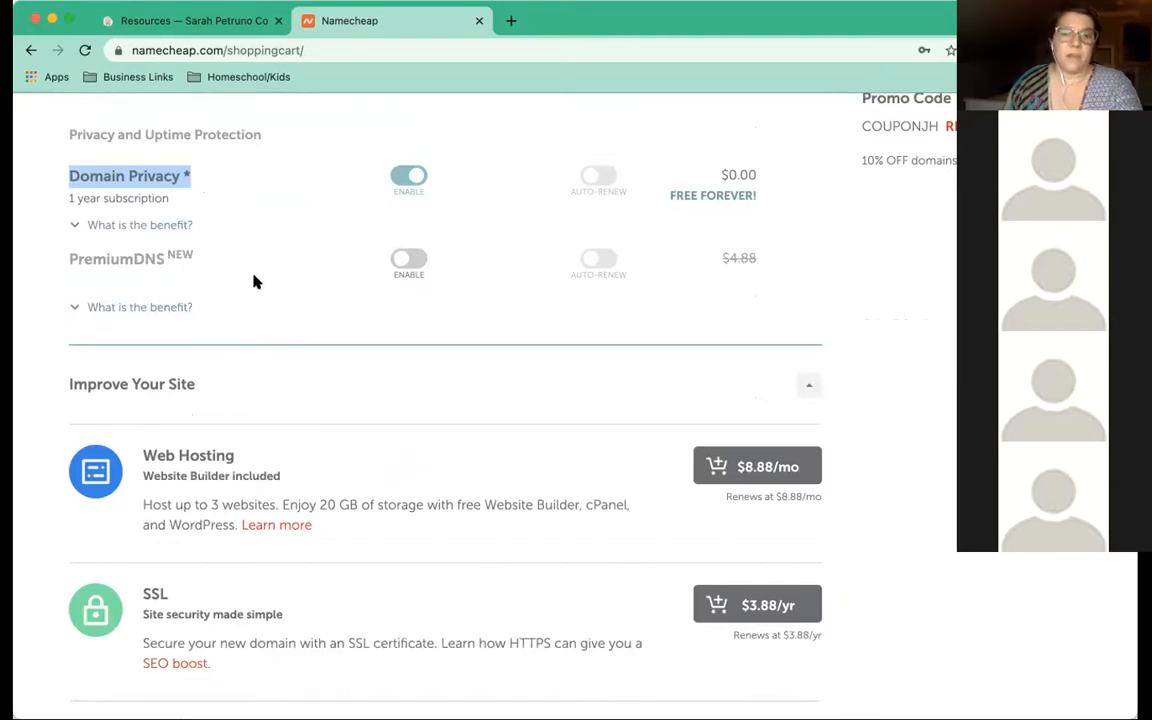
scroll(262, 290, down, 3)
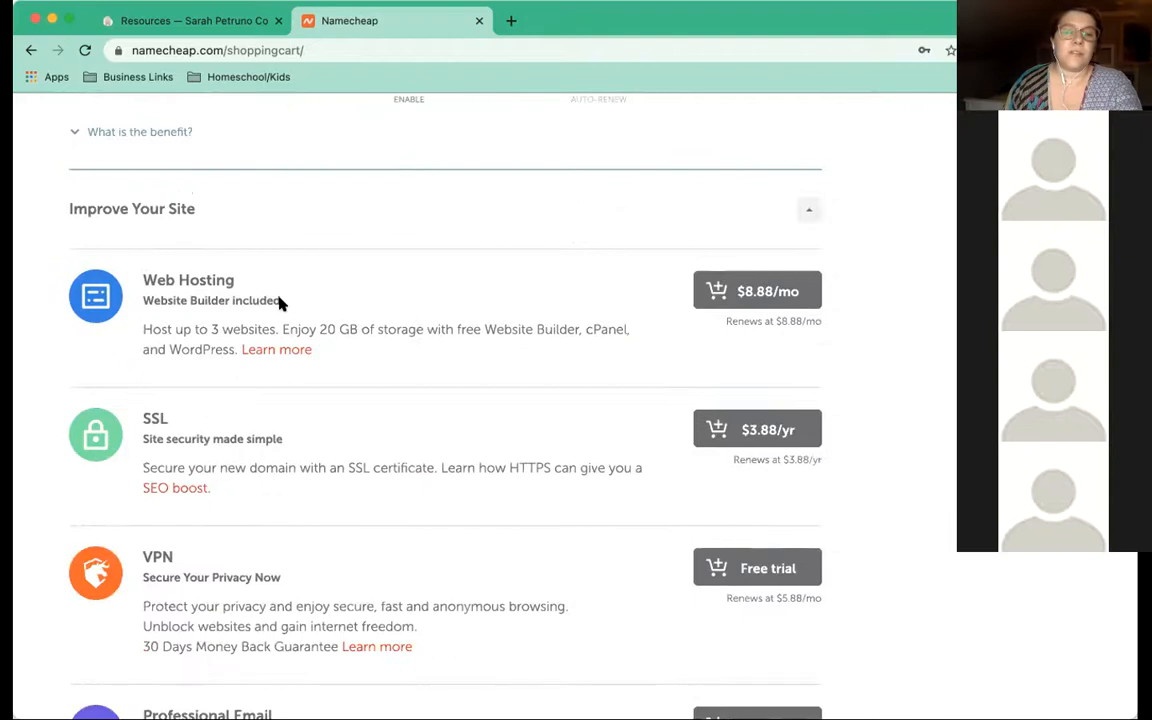
scroll(280, 302, down, 7)
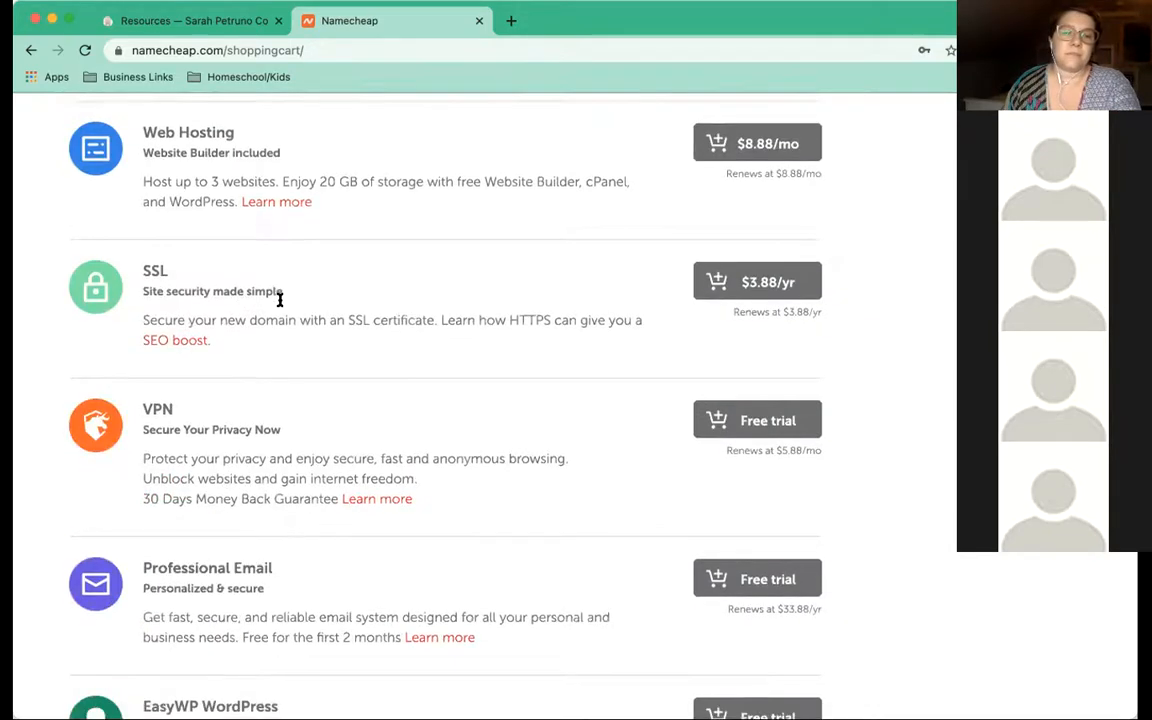
scroll(279, 301, down, 2)
scroll(280, 303, up, 5)
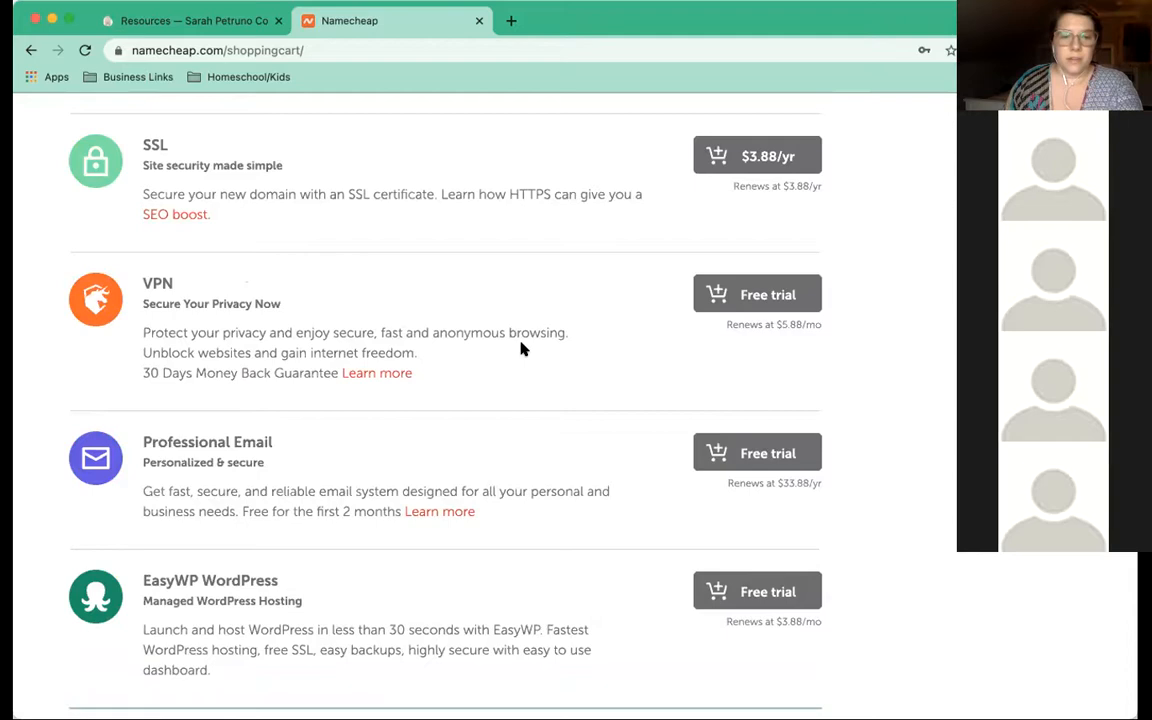
scroll(528, 346, down, 2)
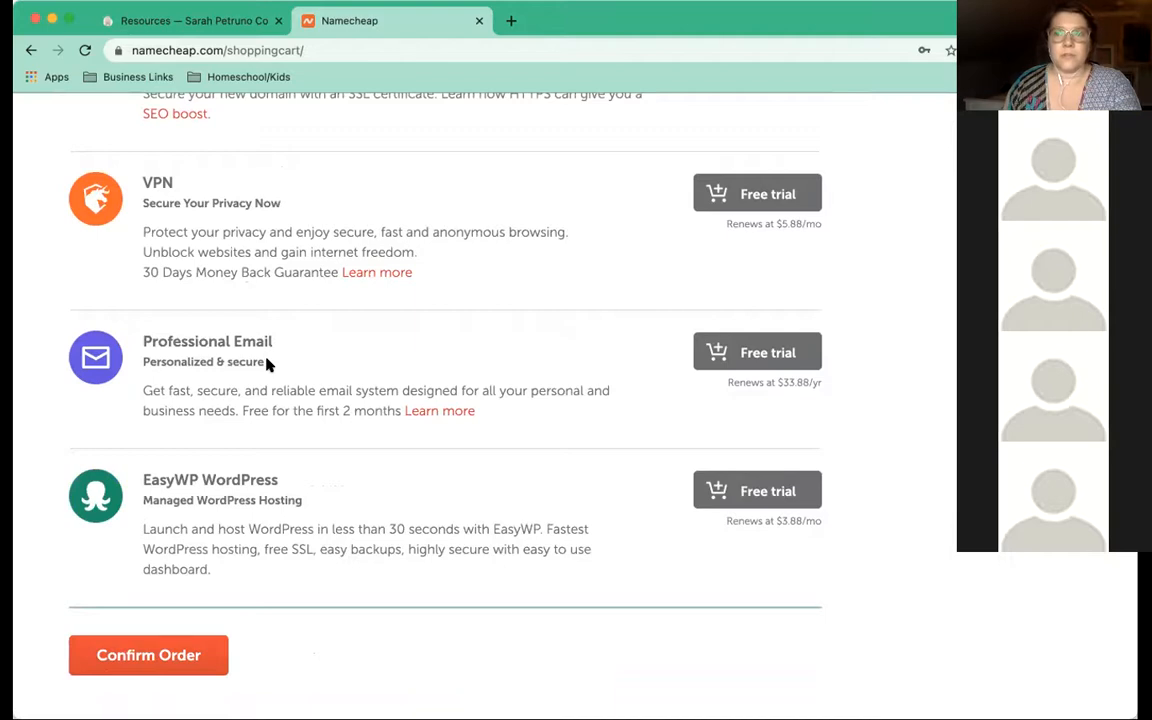
scroll(265, 365, down, 1)
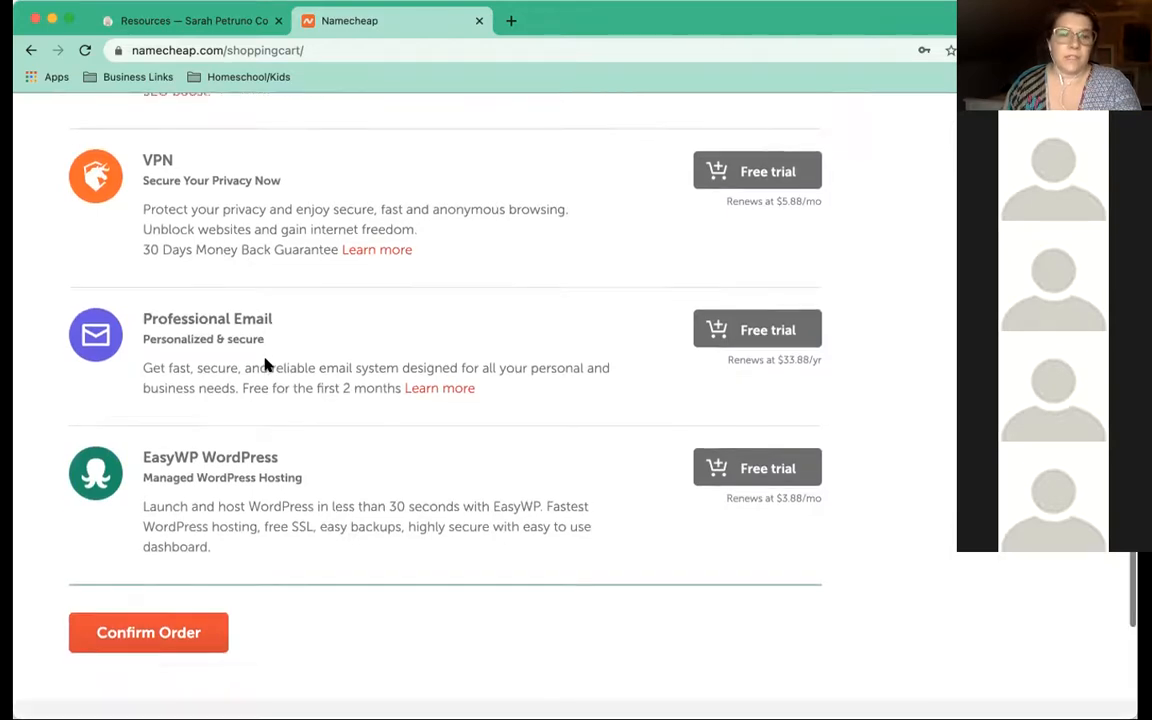
scroll(265, 365, up, 5)
scroll(265, 365, up, 4)
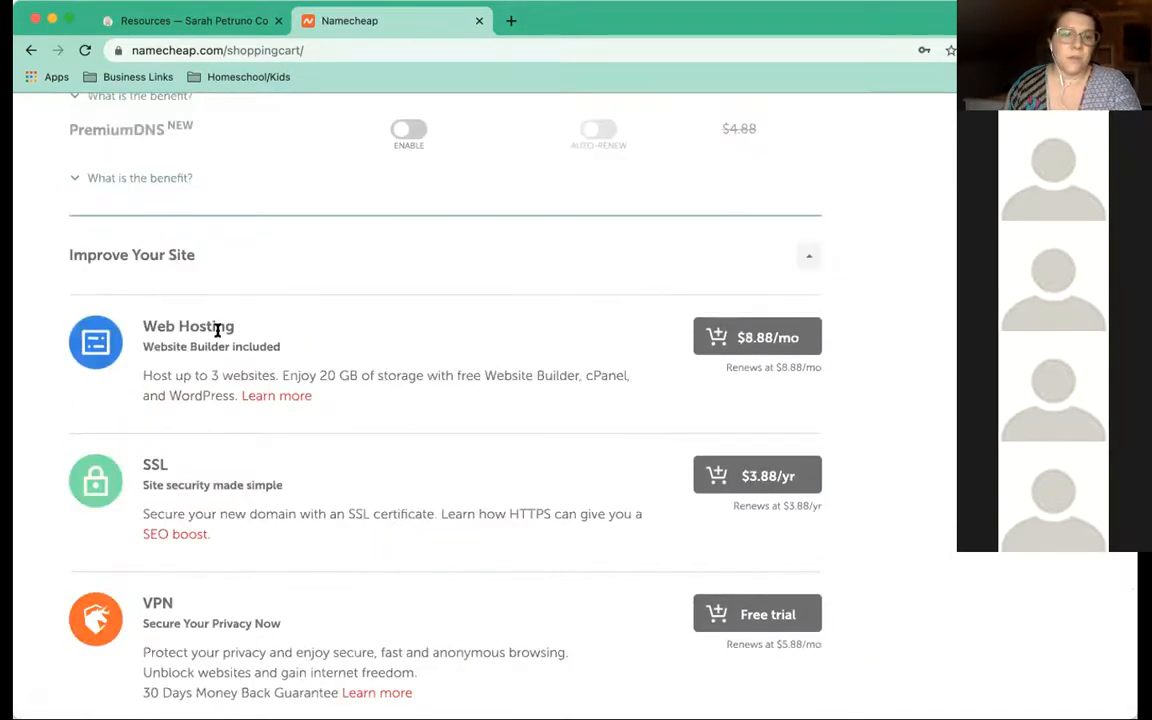
scroll(197, 340, down, 1)
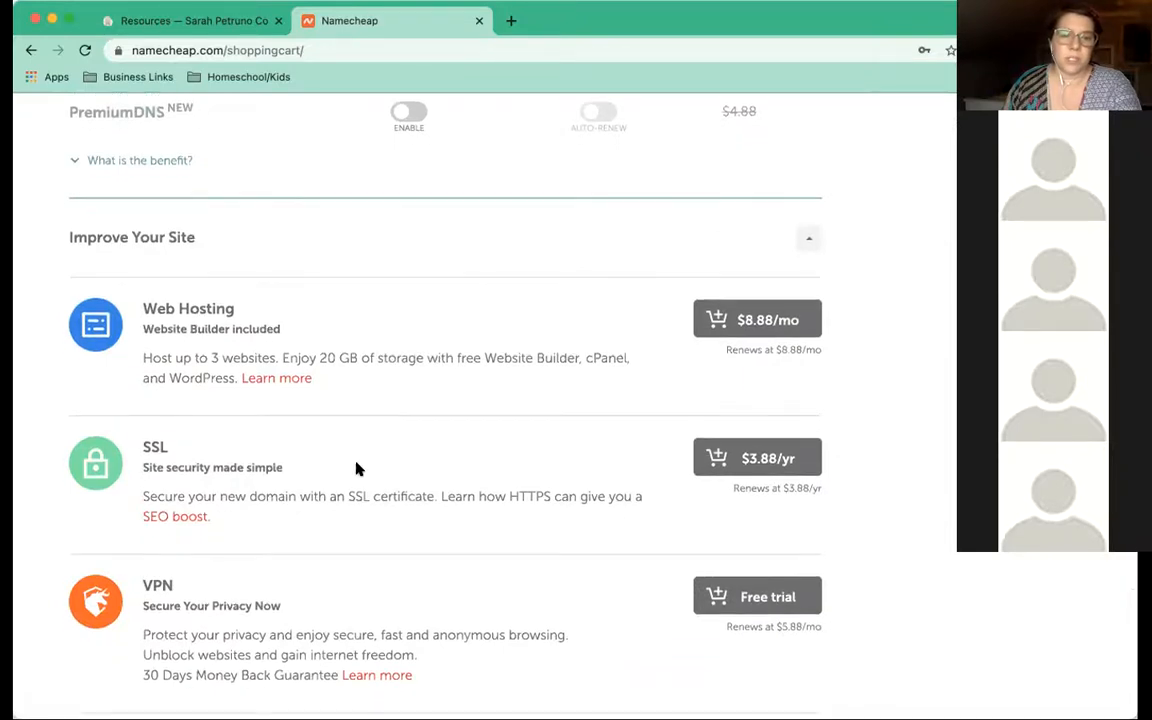
triple_click(153, 449)
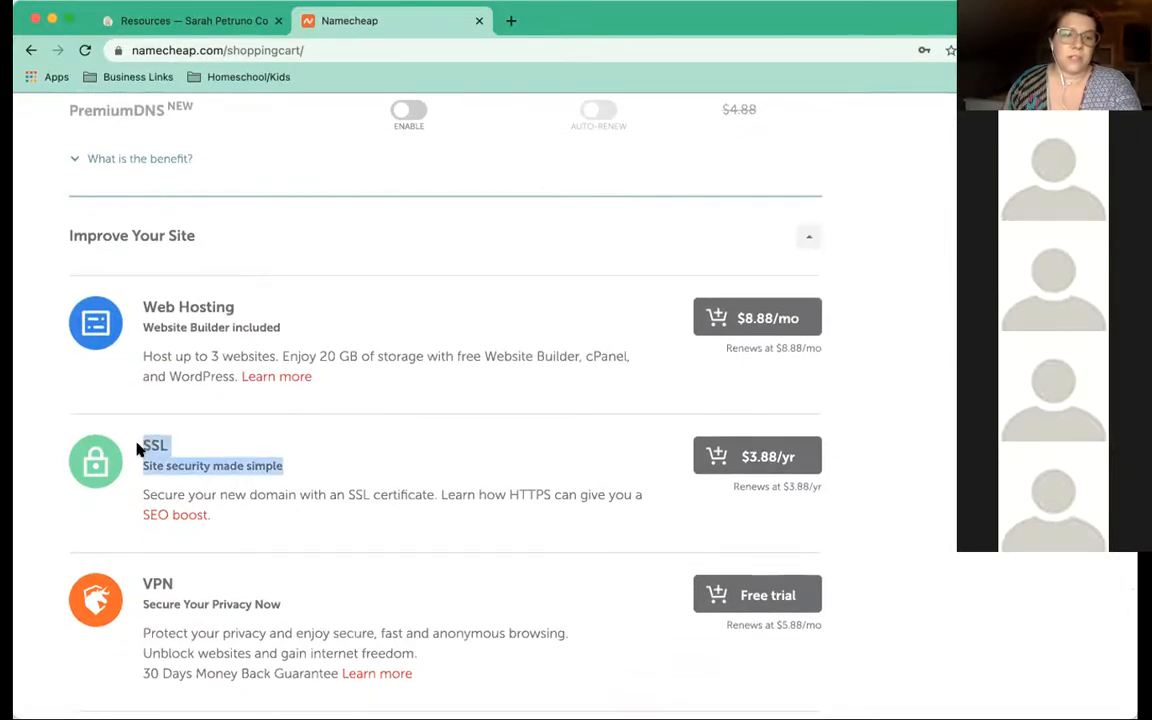
scroll(200, 370, down, 1)
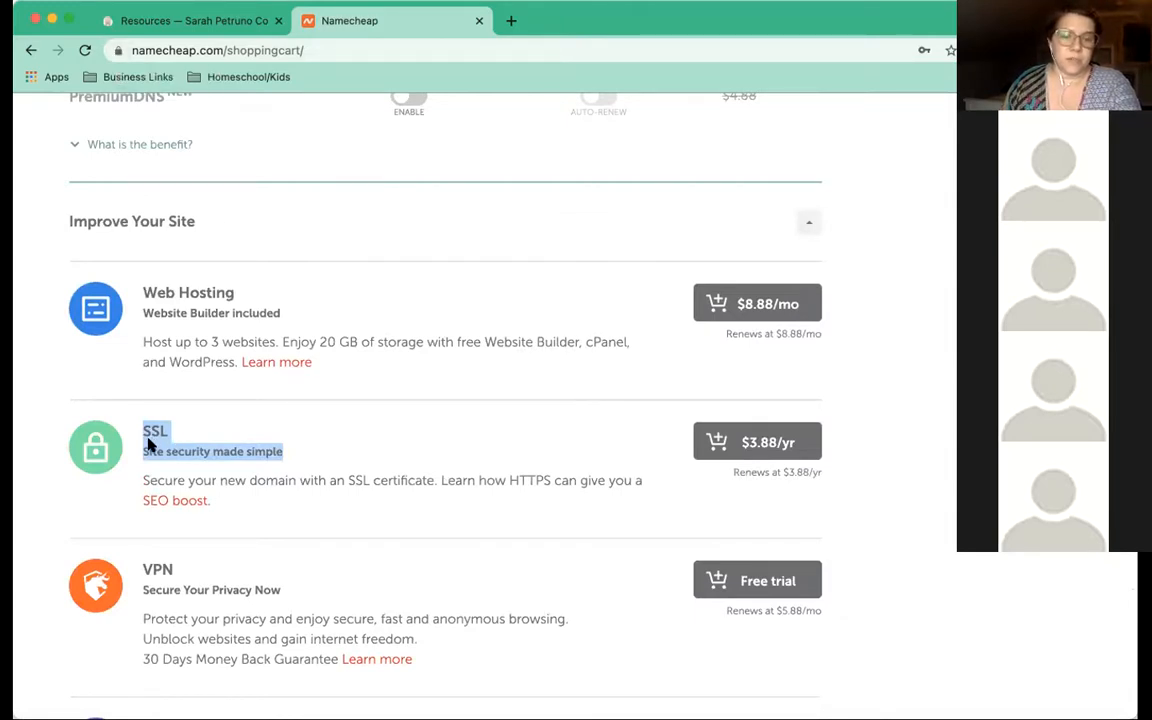
scroll(396, 413, up, 5)
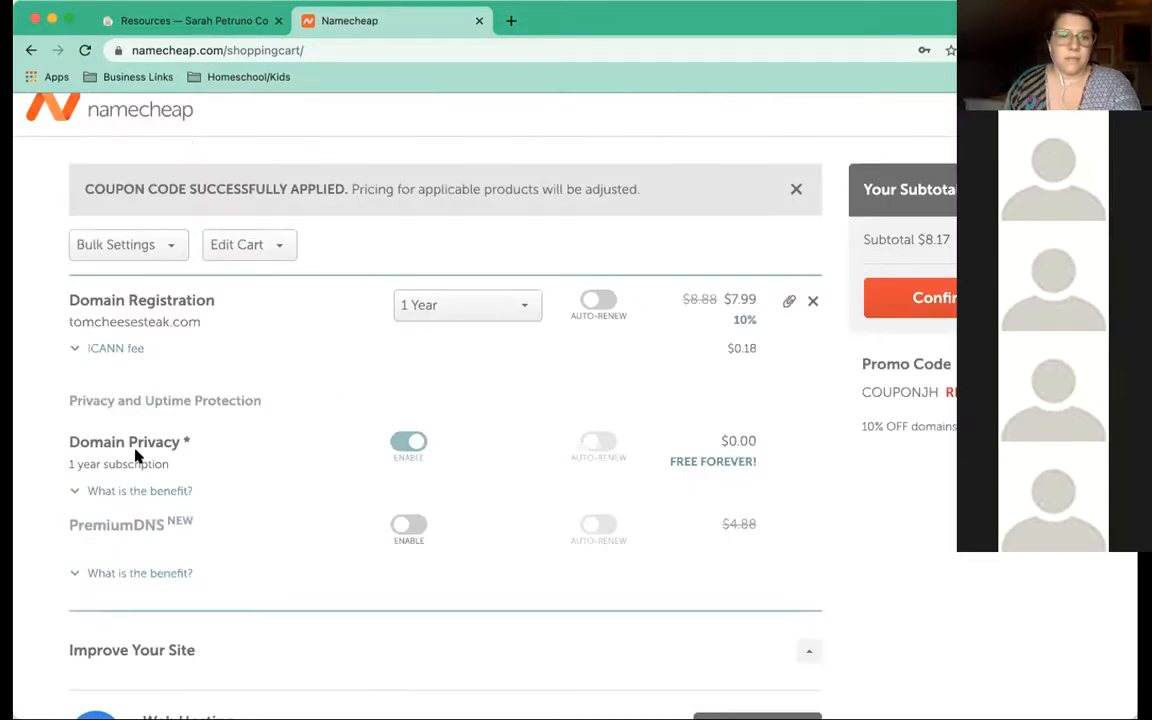
Enable Auto-Renew for the tomcheesesteak.com registration and confirm the order for checkout
click(597, 301)
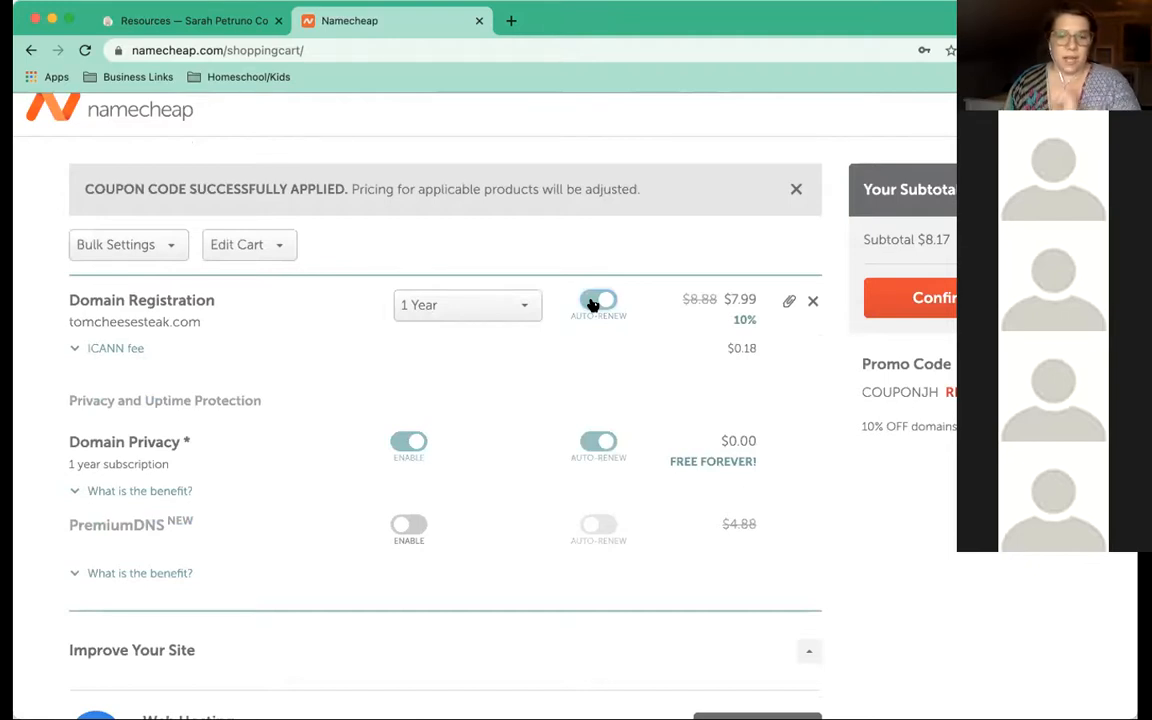
scroll(377, 436, down, 1)
scroll(376, 437, up, 1)
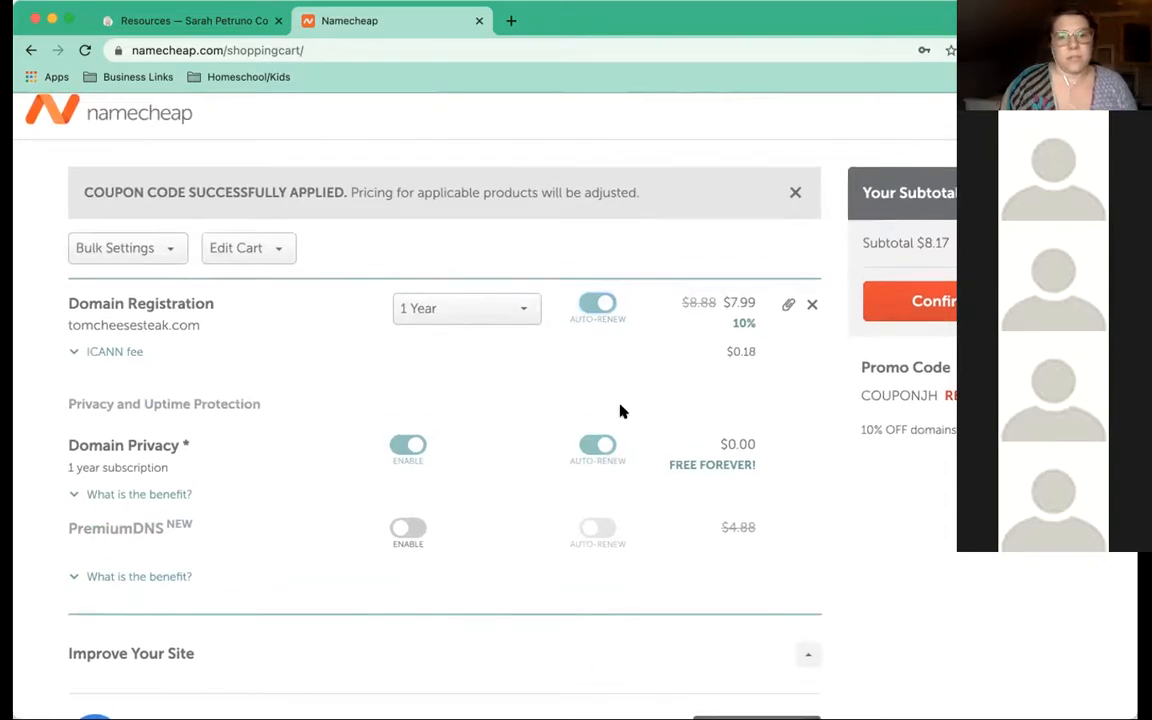
click(914, 304)
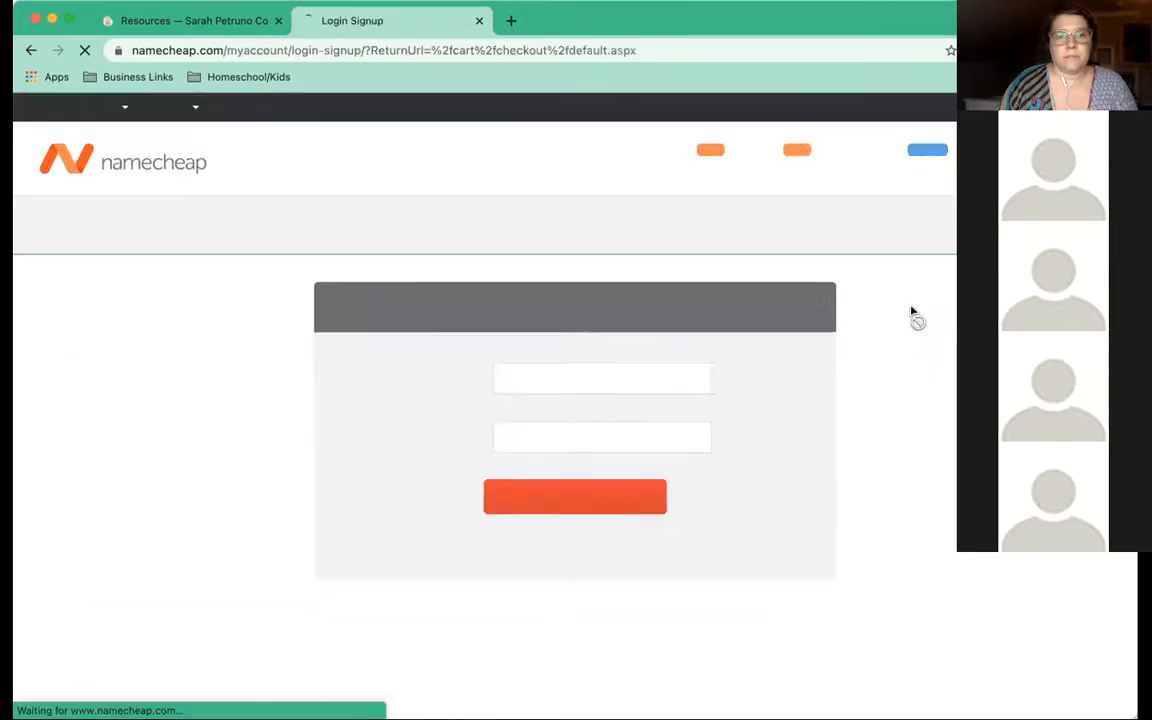
Fill in the saved account username and password from autofill and sign in
click(300, 375)
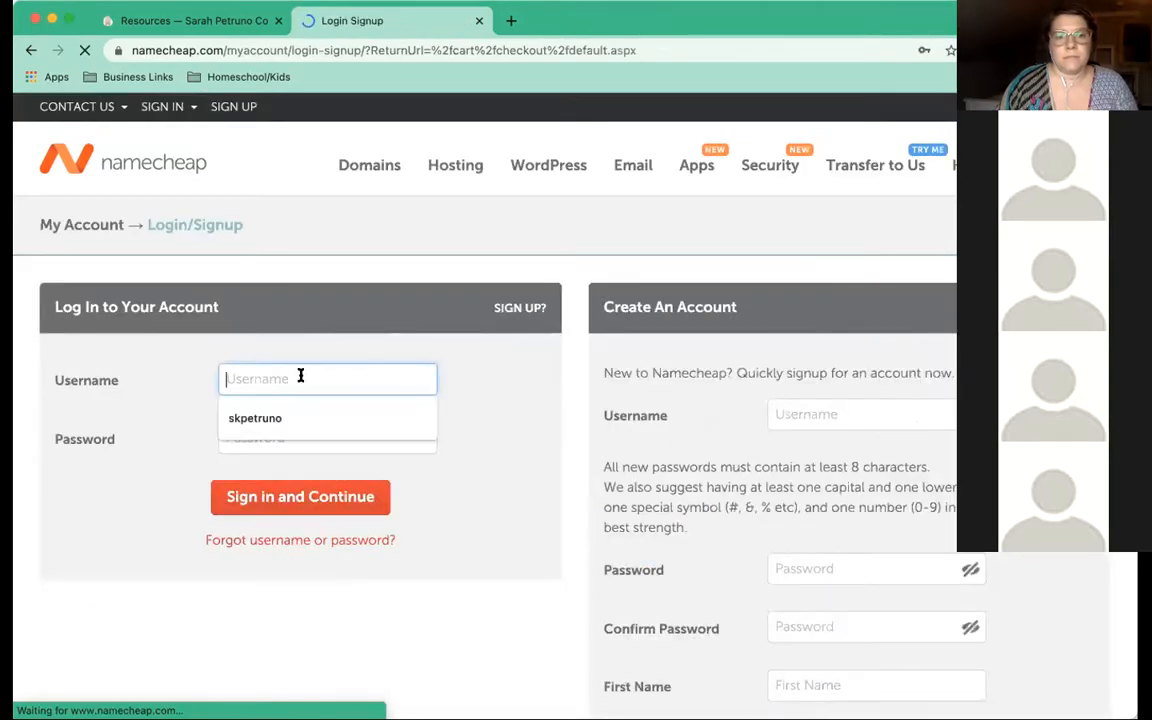
click(283, 413)
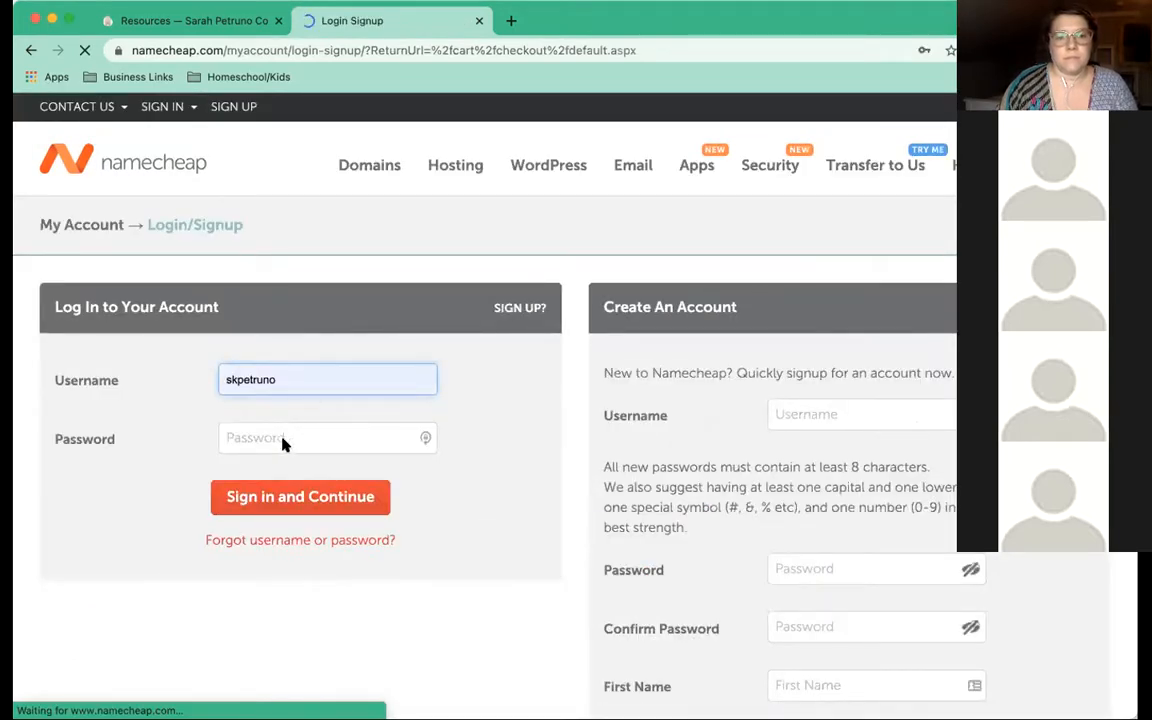
click(320, 440)
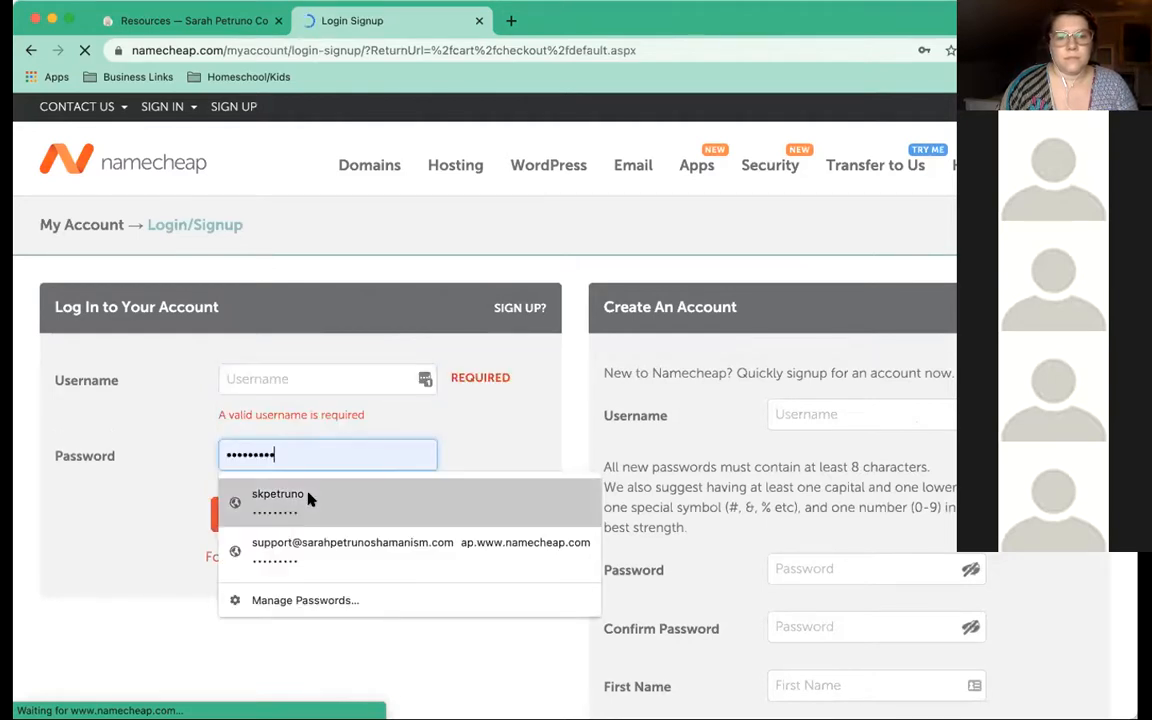
click(308, 496)
click(308, 498)
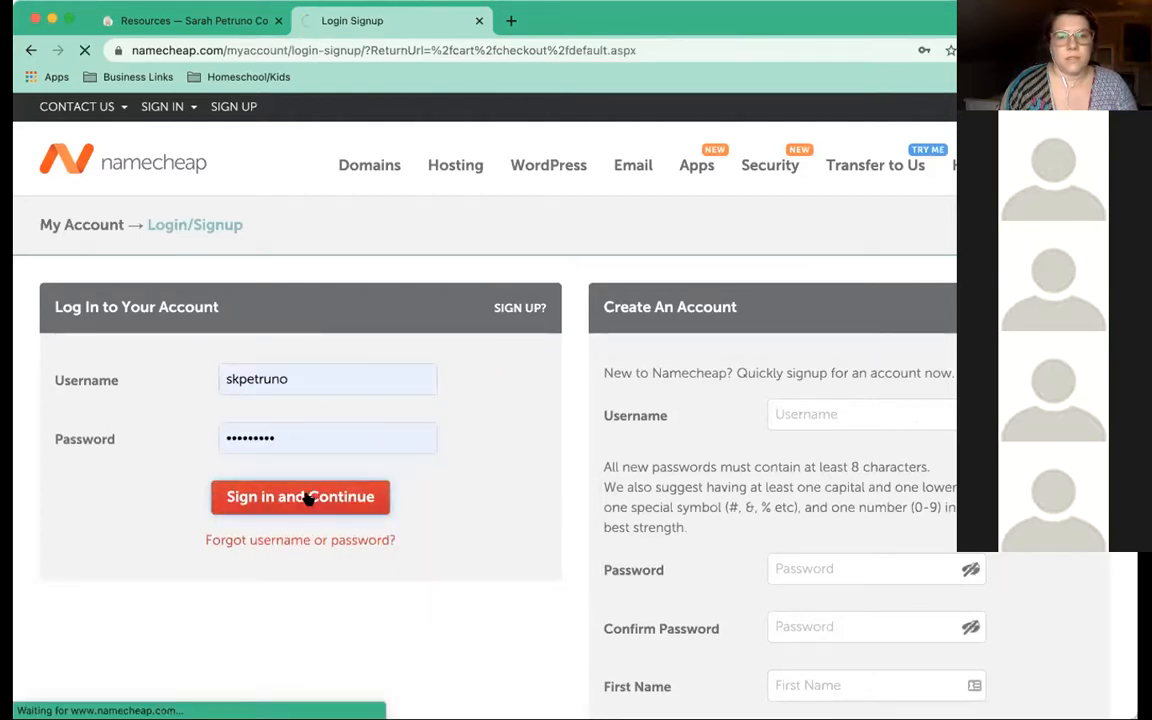
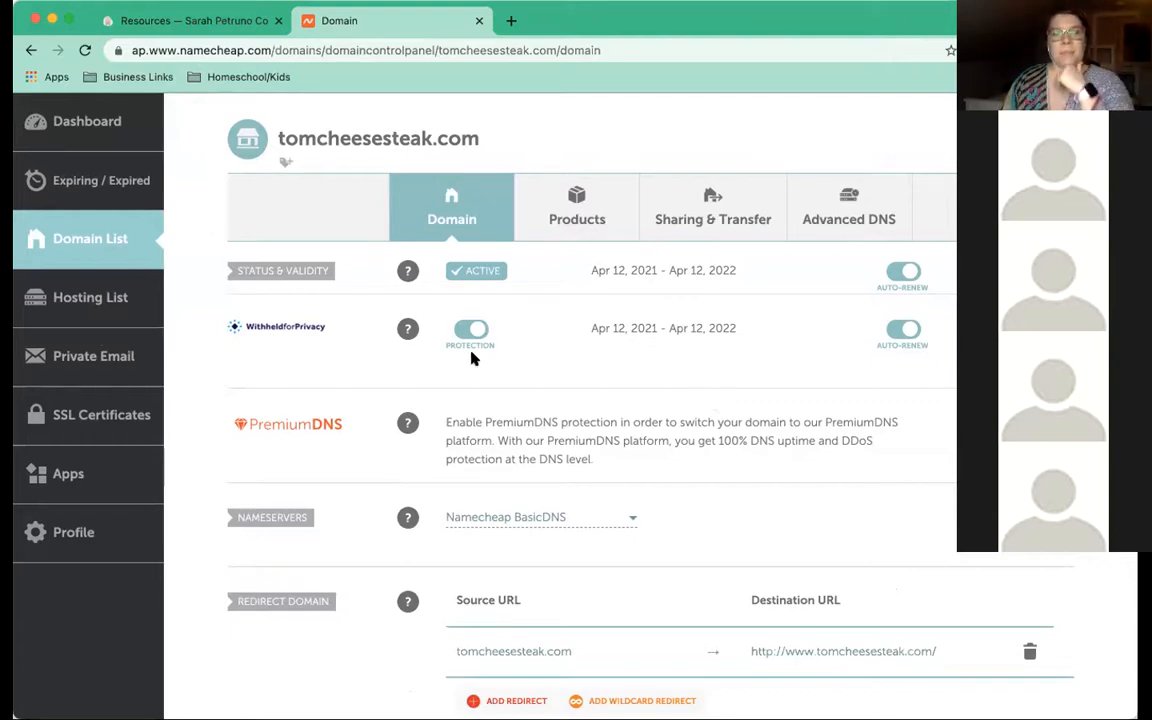
Go from the Namecheap dashboard to the Domain List
scroll(458, 377, down, 3)
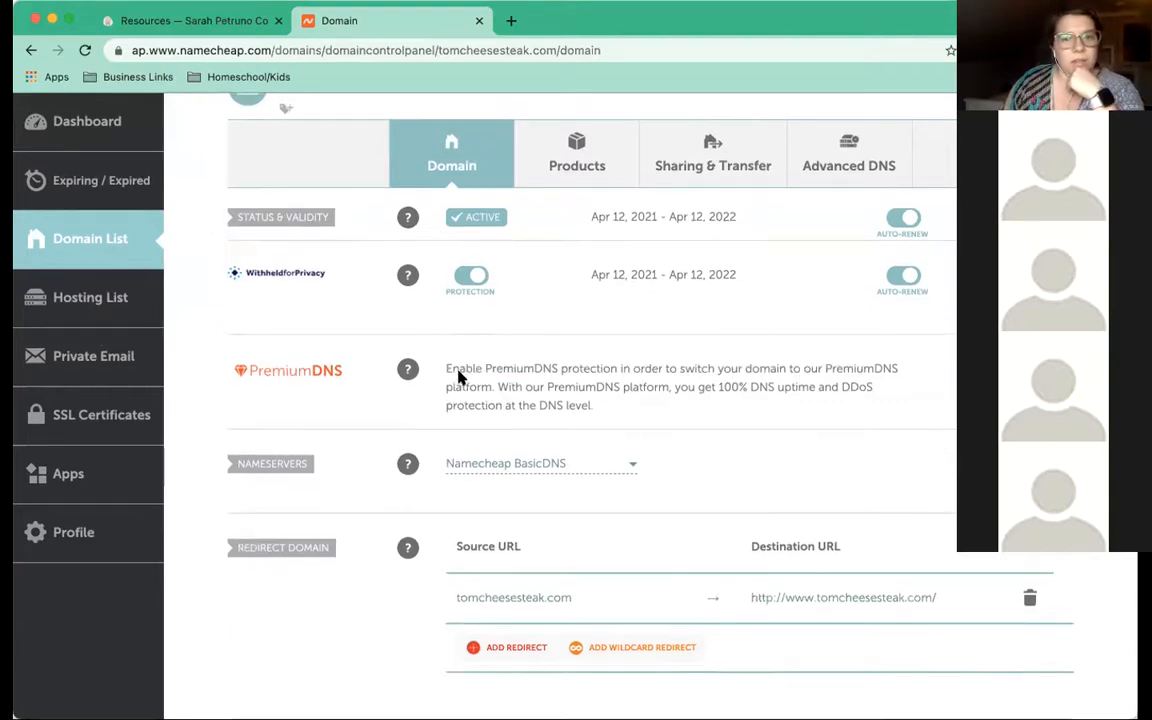
scroll(458, 377, up, 2)
scroll(458, 377, up, 3)
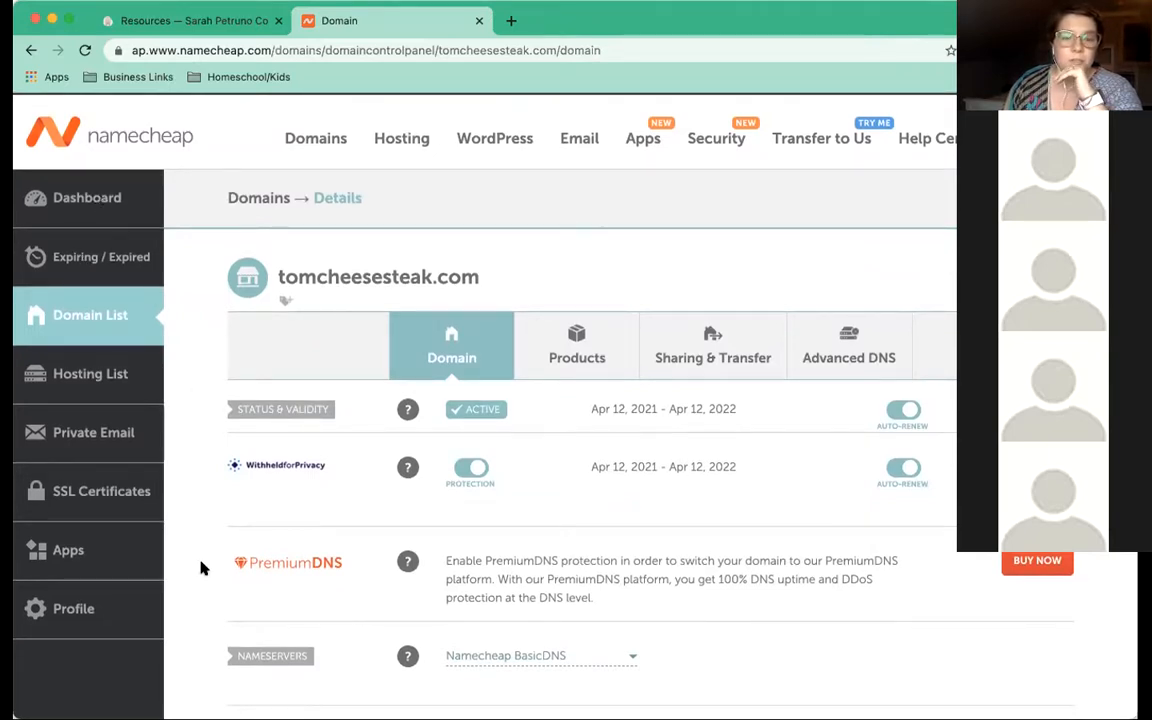
click(88, 186)
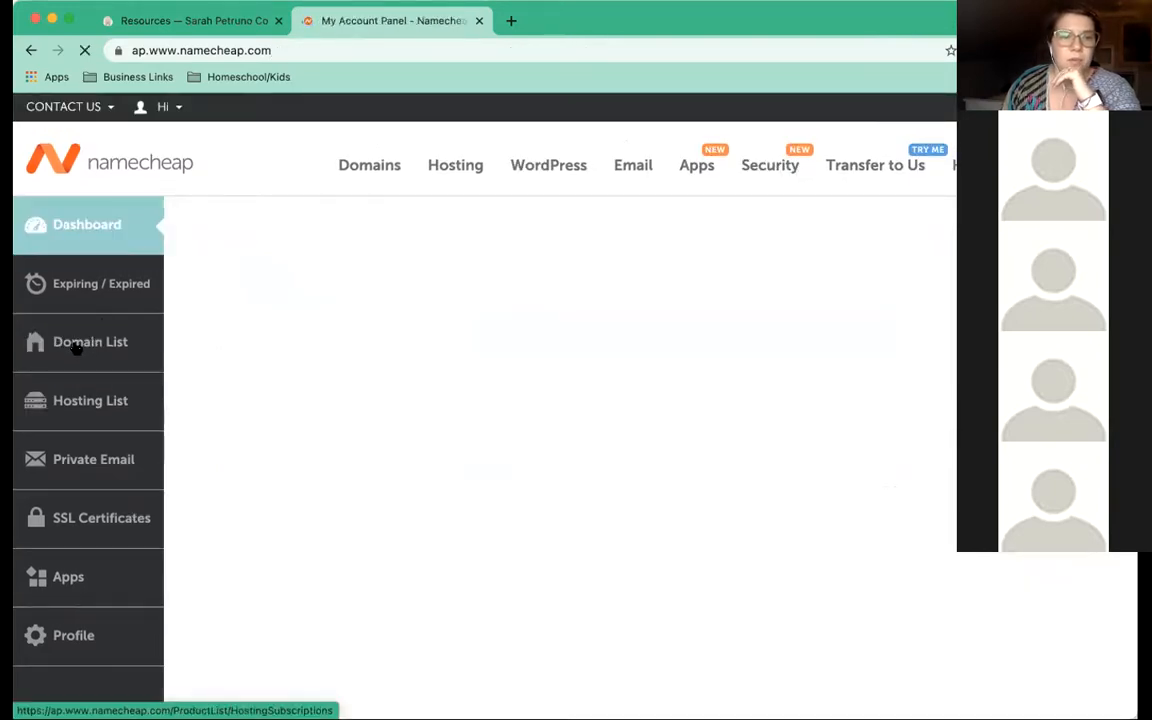
click(76, 345)
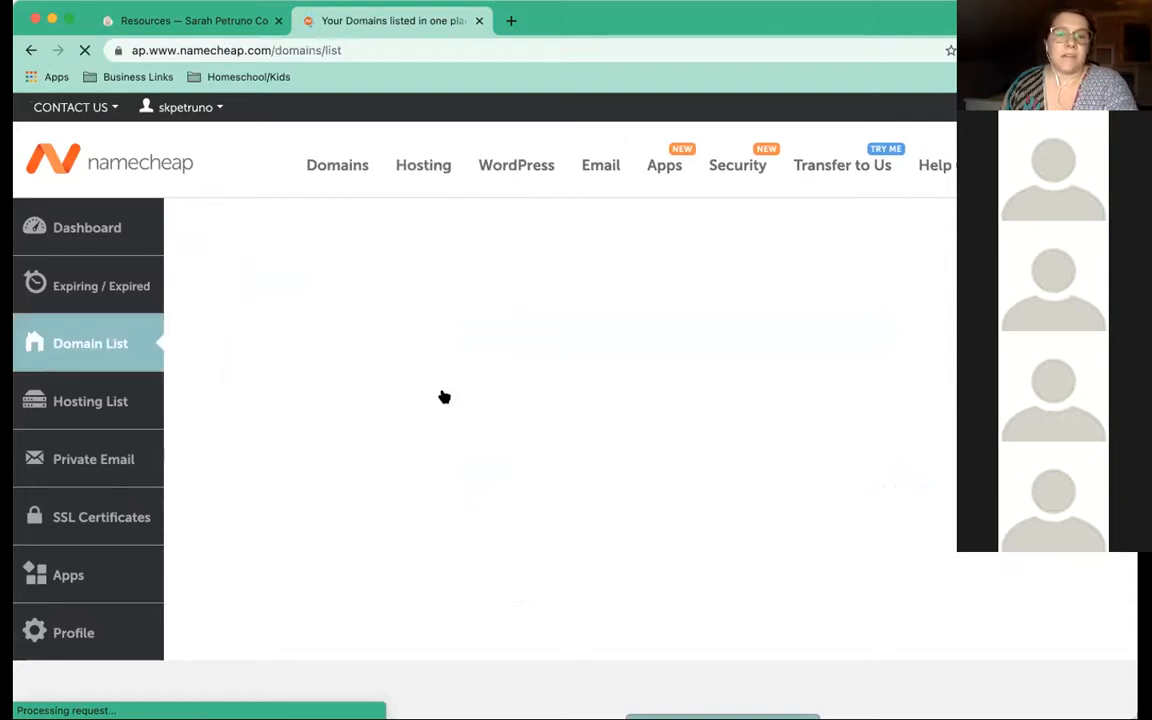
Review the five active domains, each with privacy protection and auto-renew on
scroll(443, 397, down, 5)
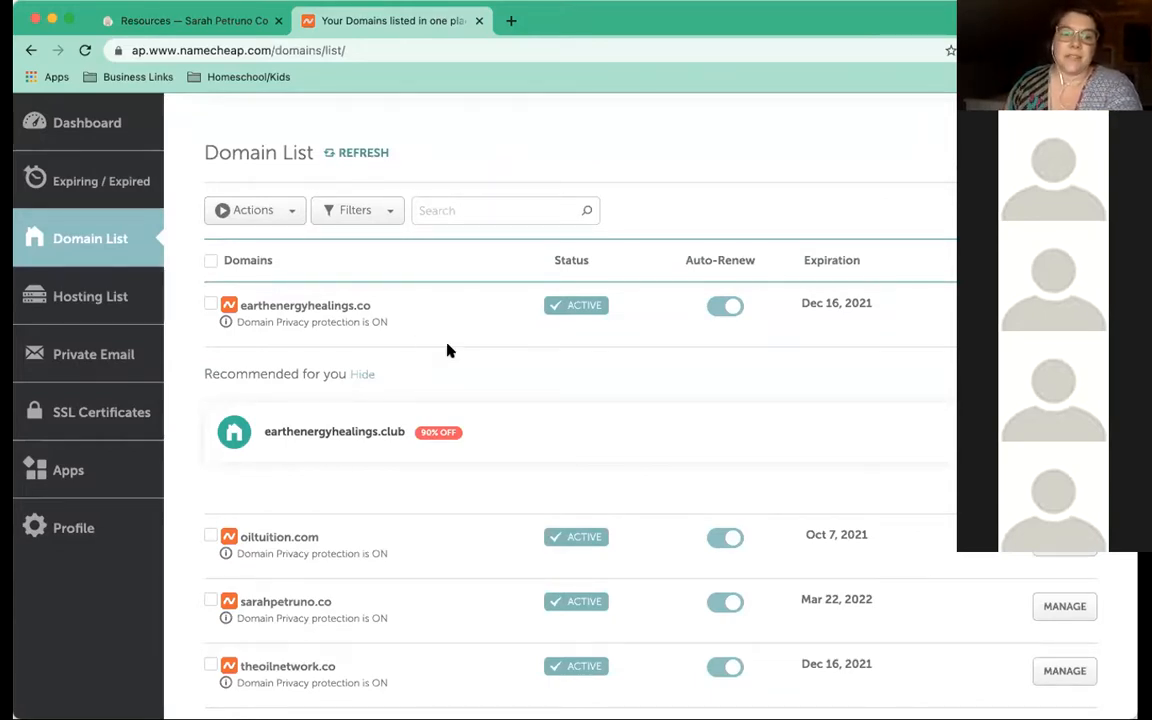
scroll(448, 350, down, 3)
scroll(448, 350, down, 5)
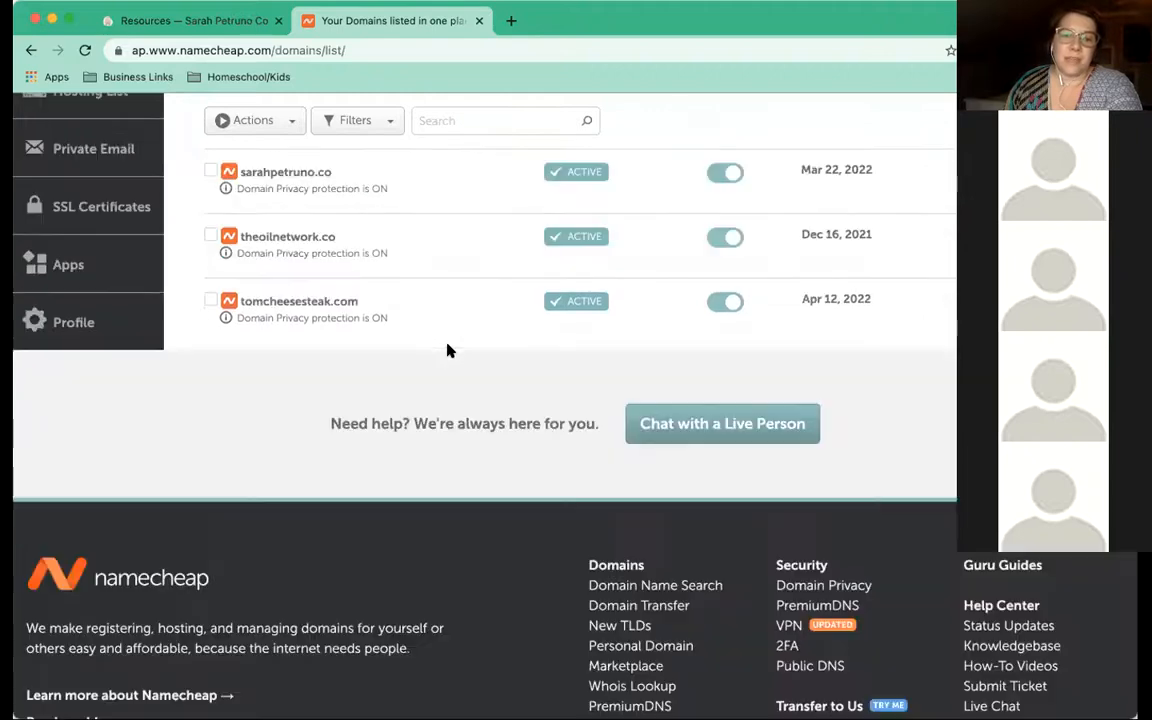
scroll(448, 350, up, 3)
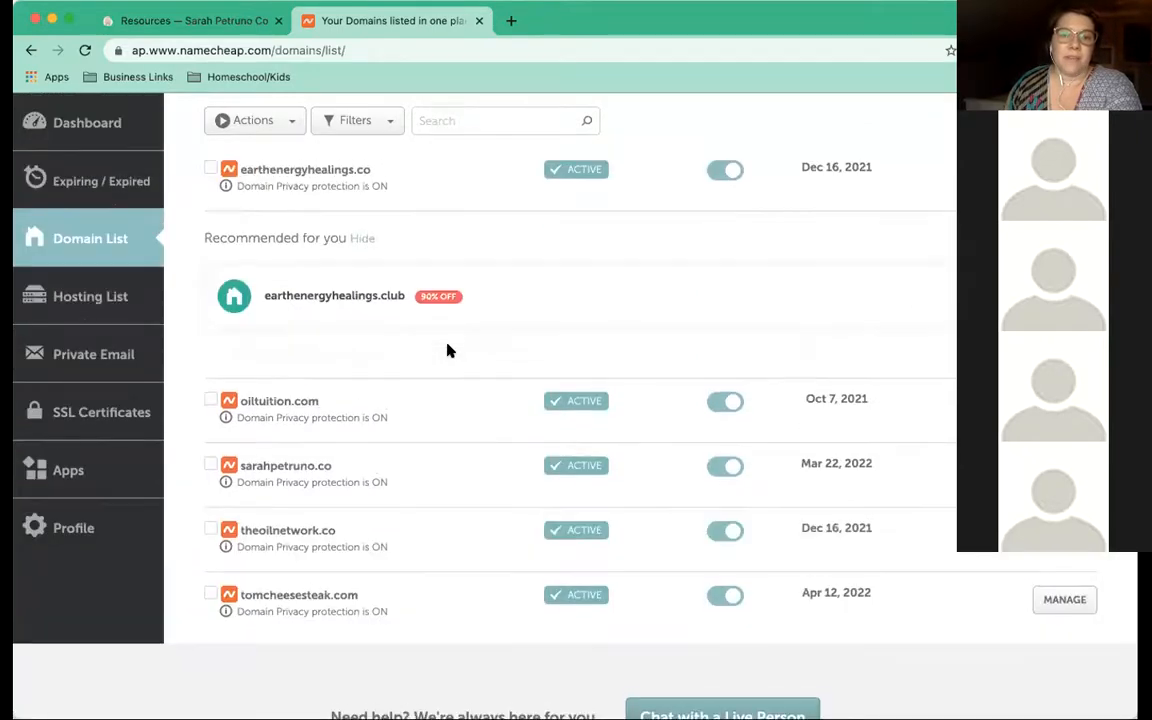
scroll(448, 350, up, 1)
scroll(448, 350, up, 2)
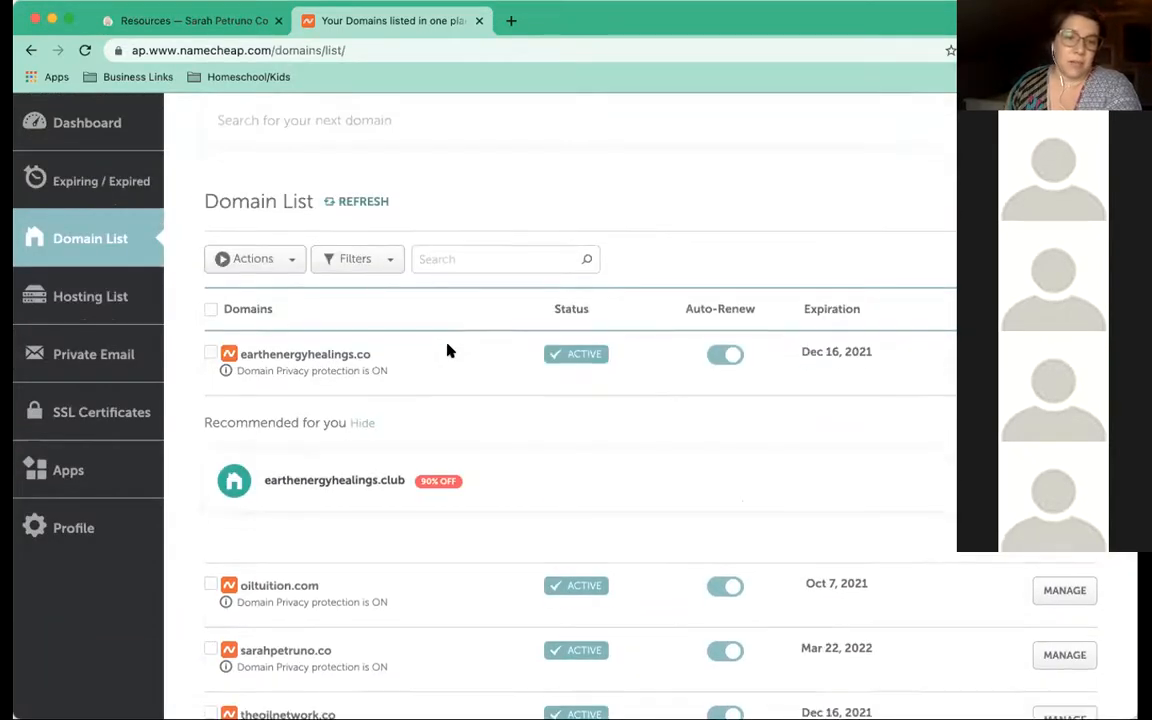
scroll(448, 350, down, 2)
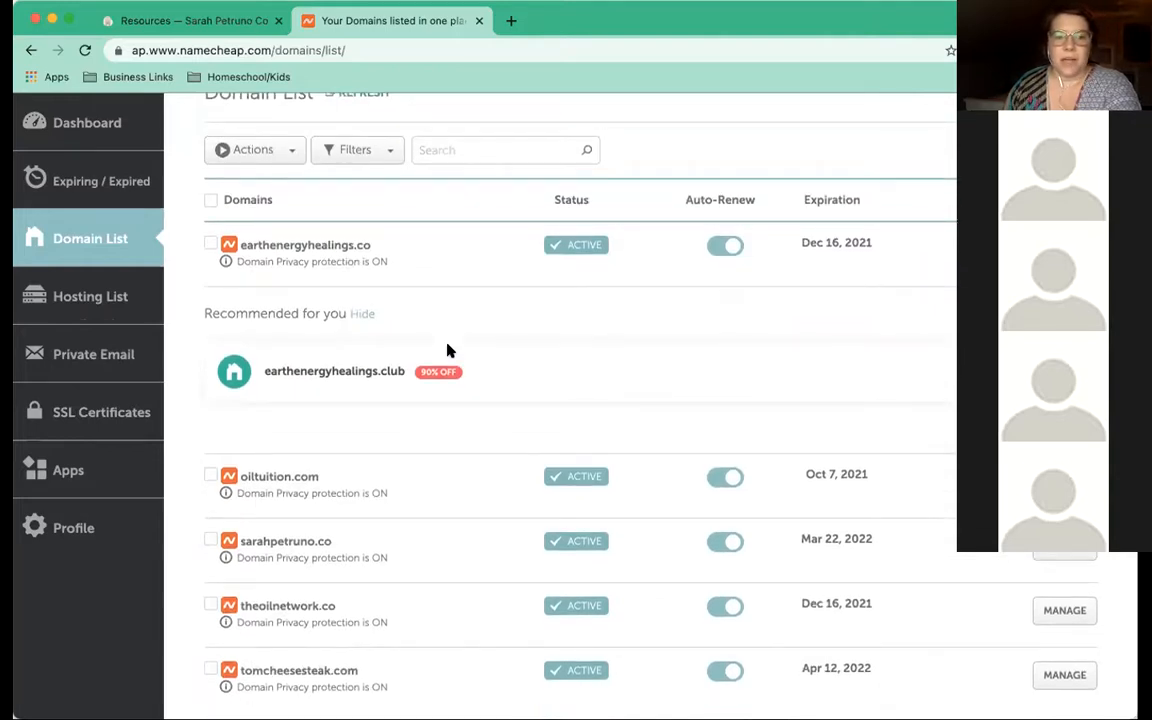
scroll(448, 350, down, 5)
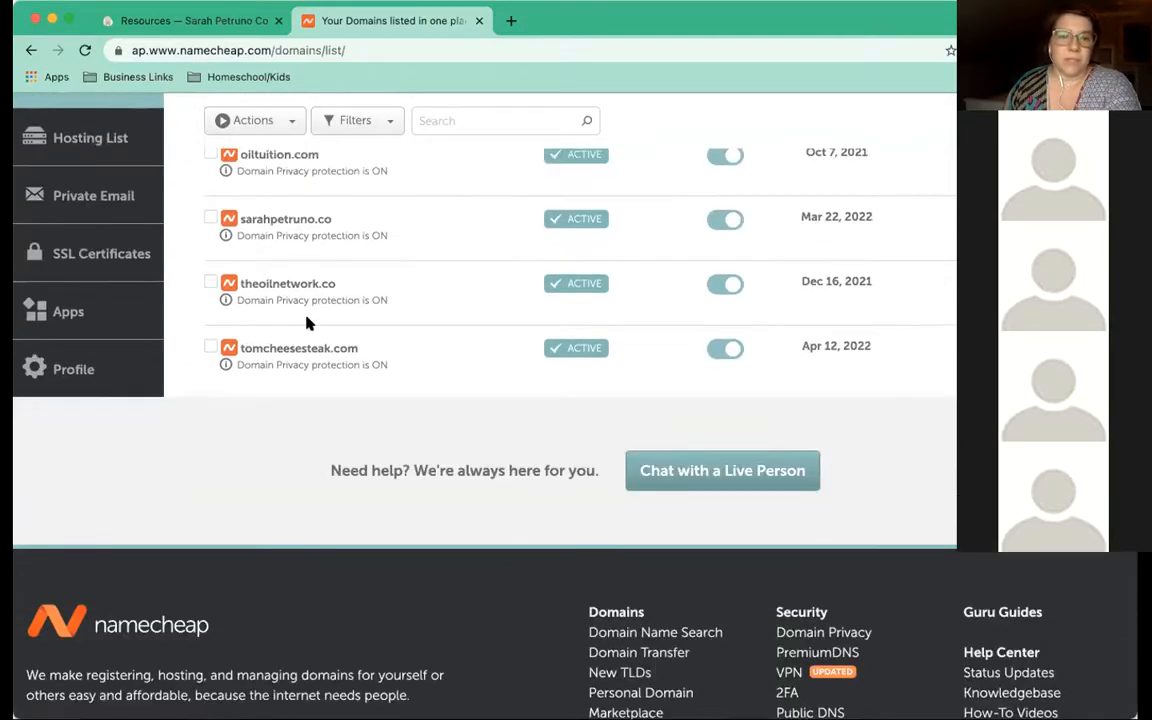
scroll(300, 255, up, 3)
scroll(300, 255, up, 3)
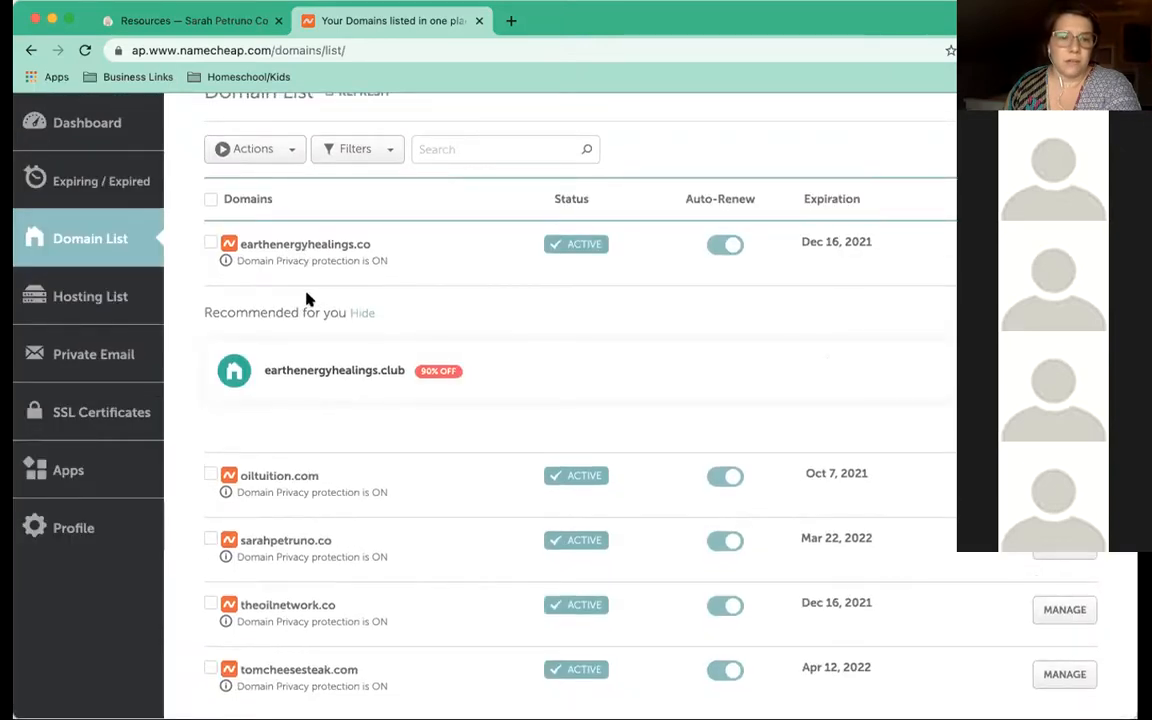
scroll(308, 299, down, 5)
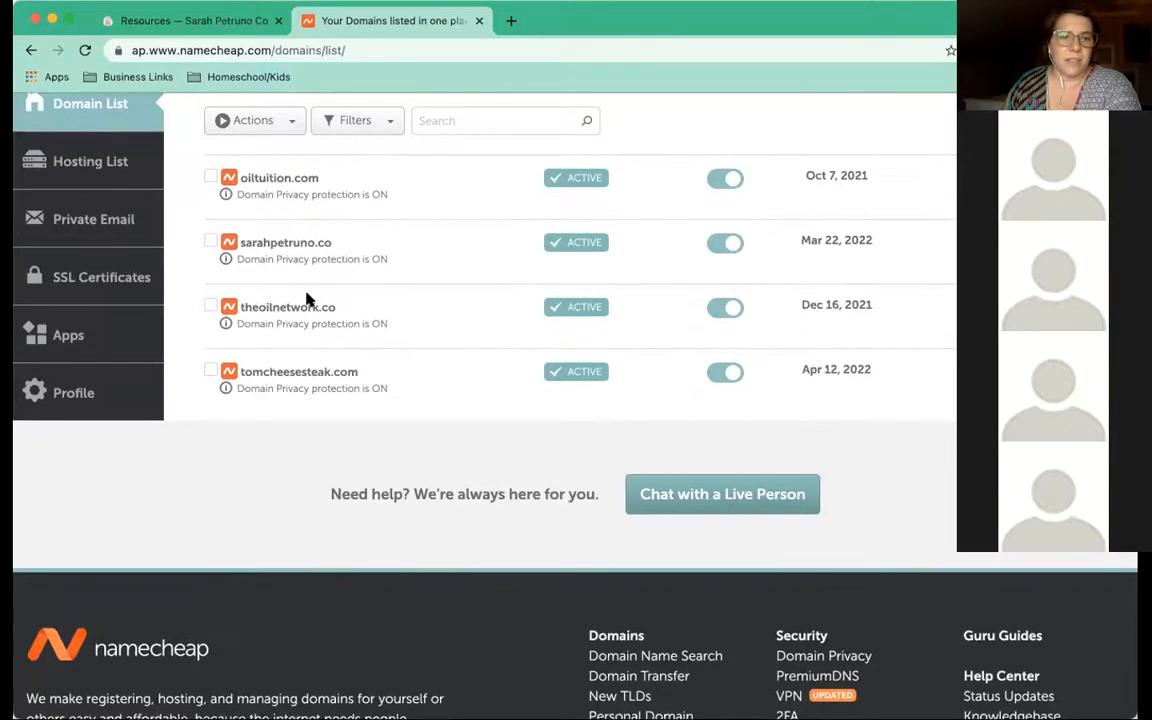
scroll(308, 299, up, 5)
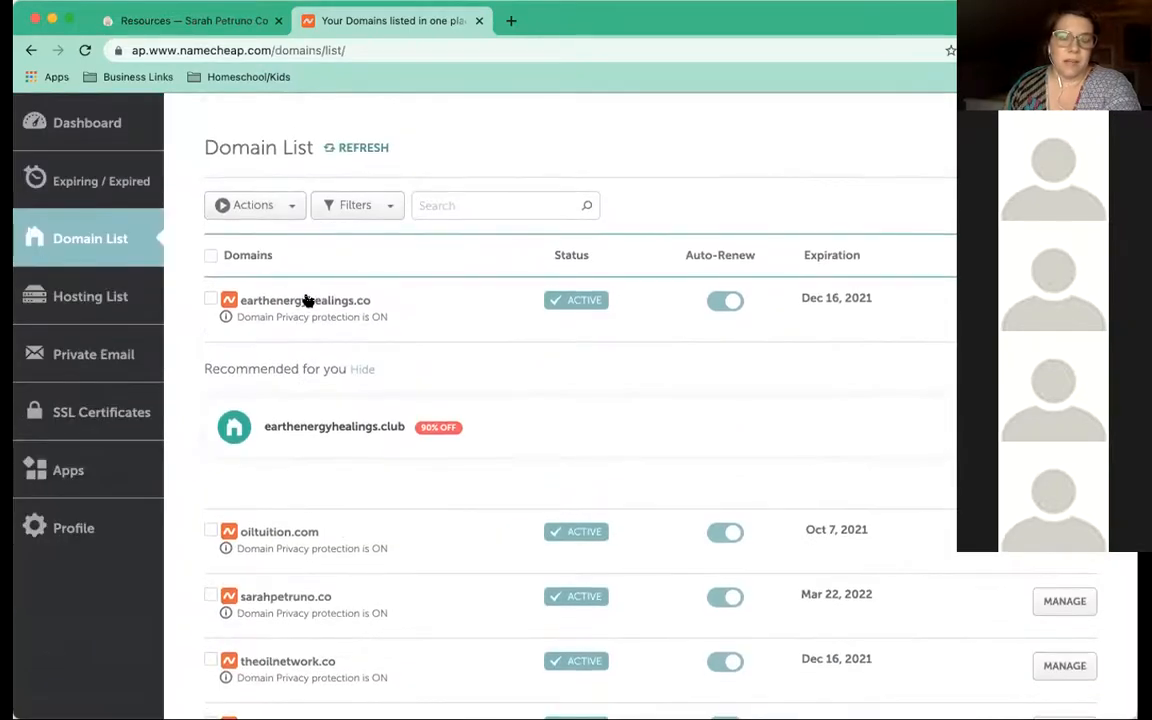
scroll(505, 341, down, 1)
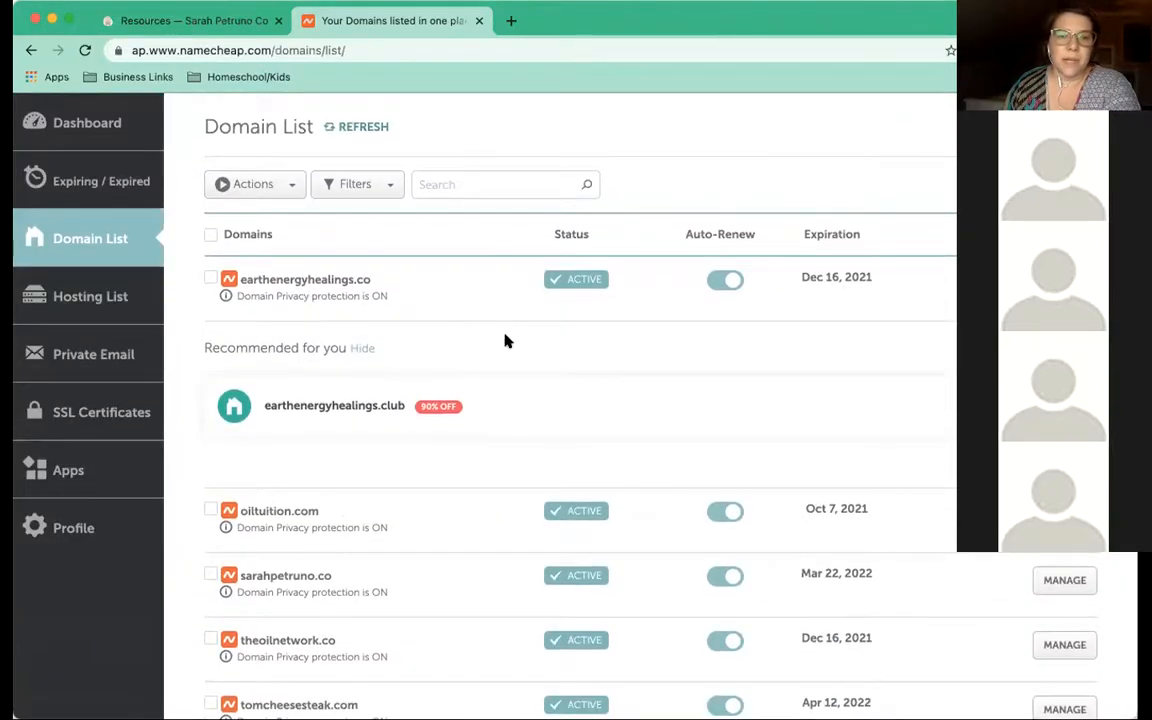
scroll(505, 341, down, 5)
scroll(294, 246, up, 5)
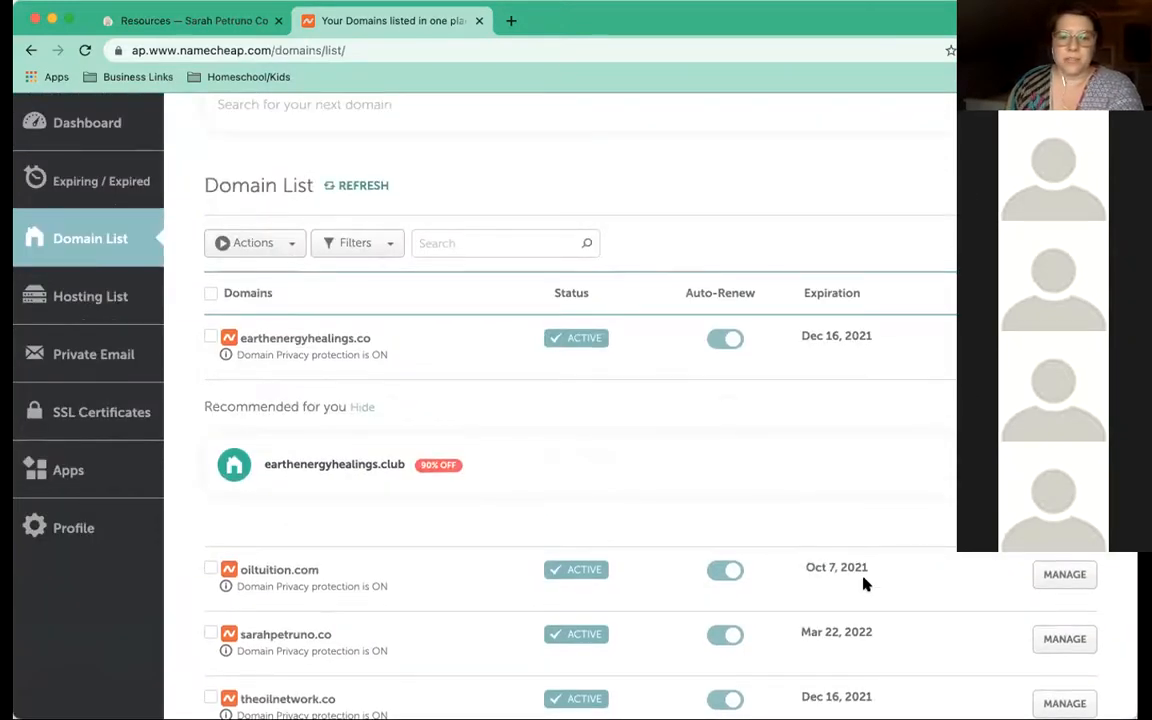
scroll(407, 341, down, 5)
scroll(407, 341, down, 1)
scroll(270, 220, up, 2)
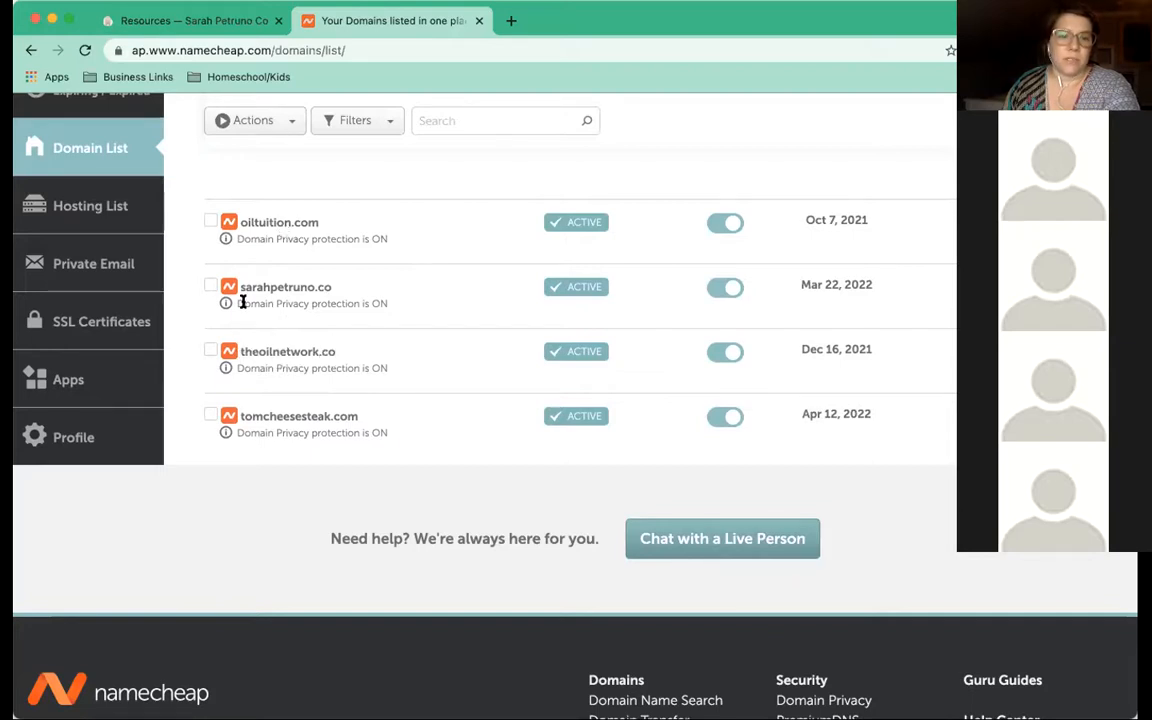
scroll(332, 352, down, 2)
scroll(333, 352, up, 4)
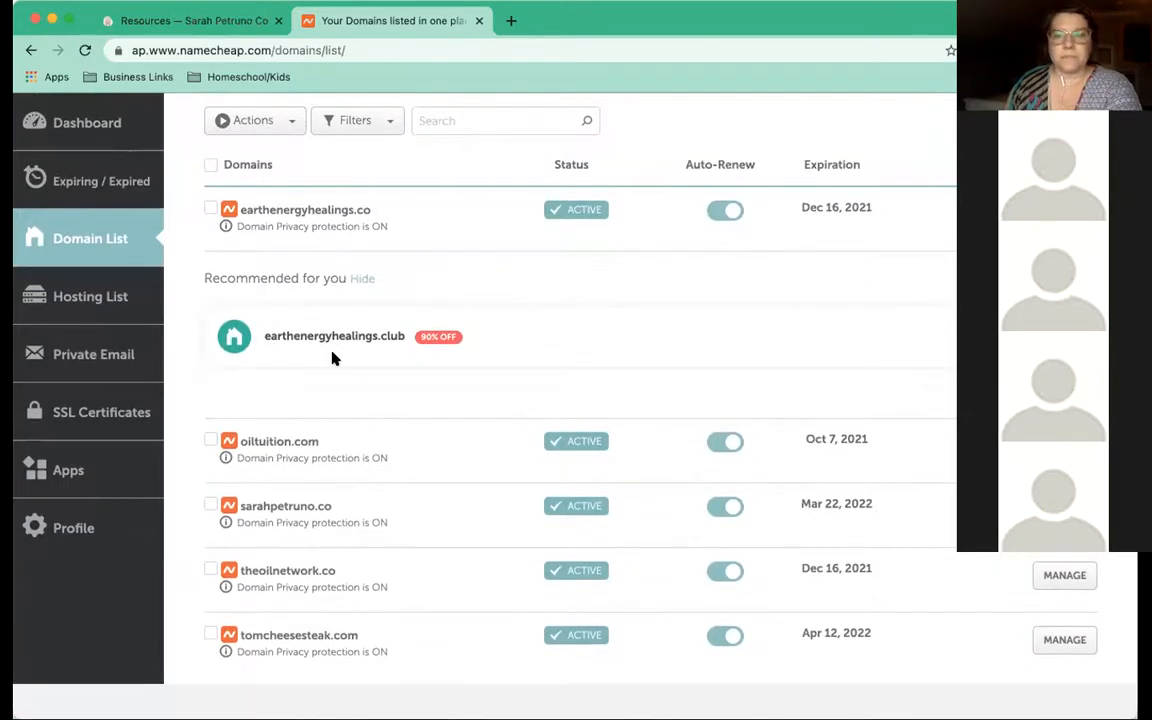
scroll(332, 355, down, 1)
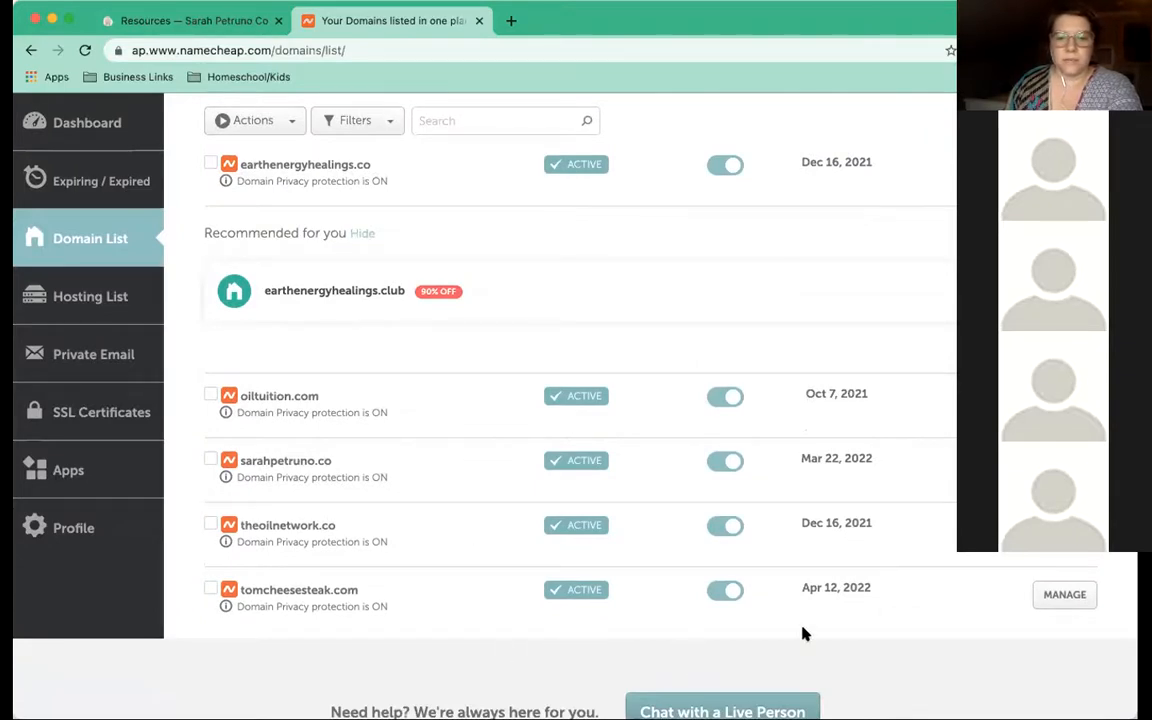
click(510, 21)
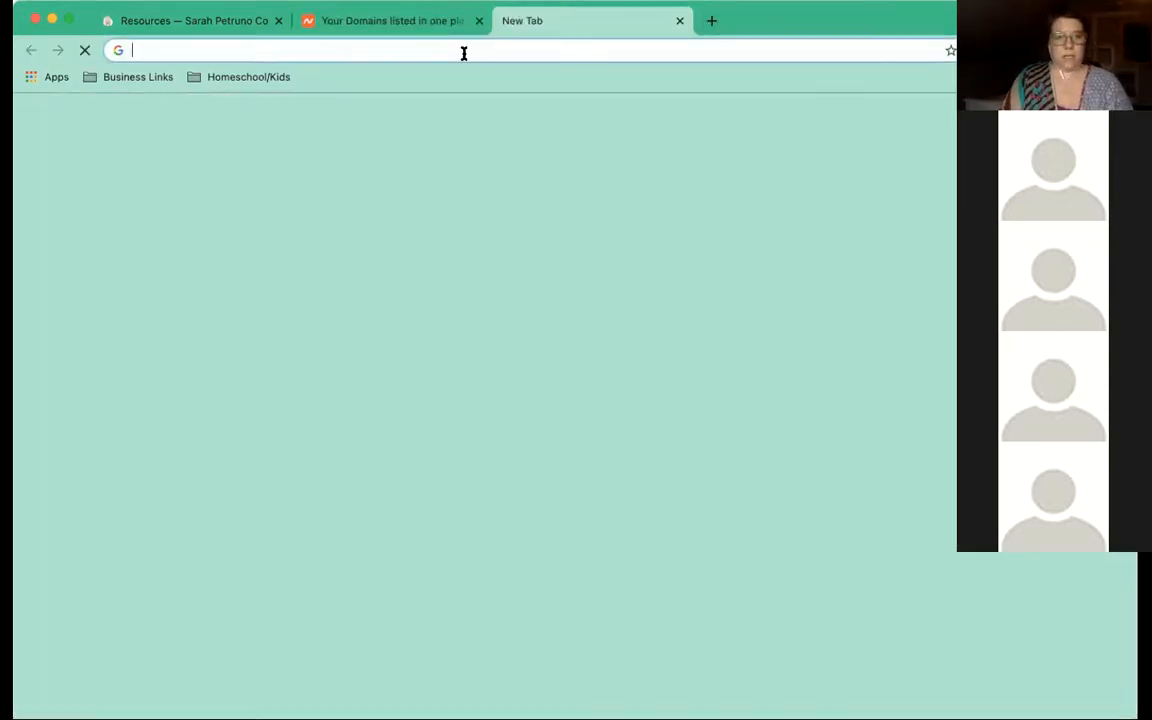
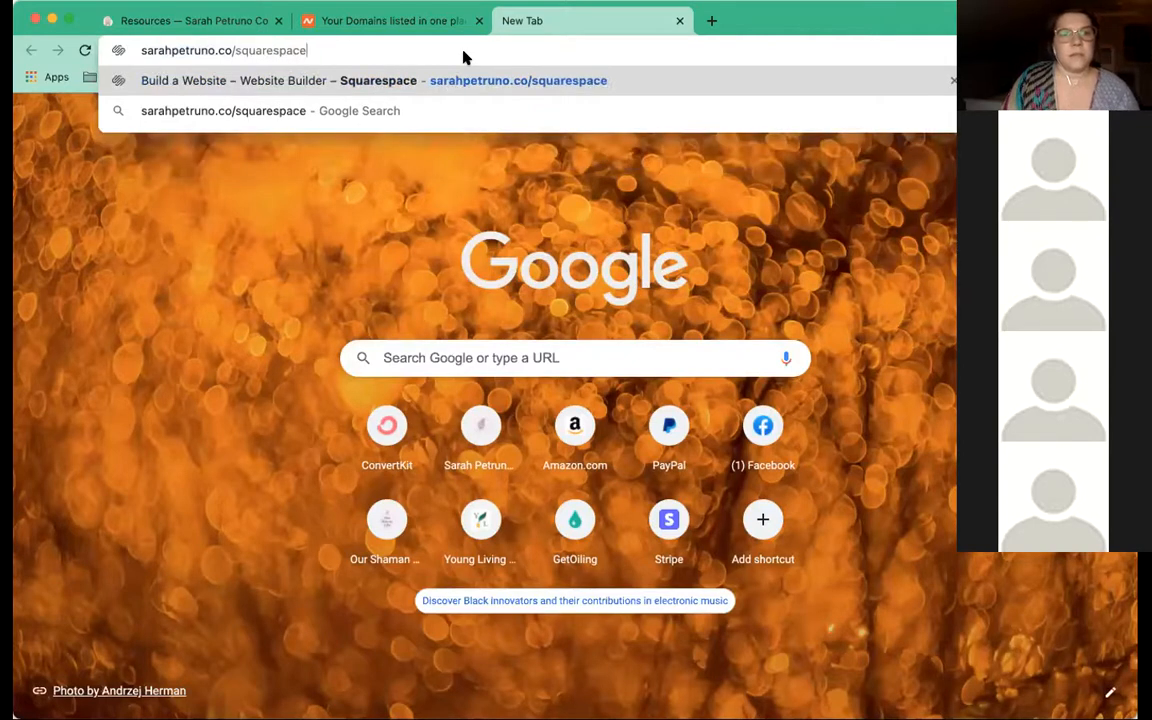
key(Return)
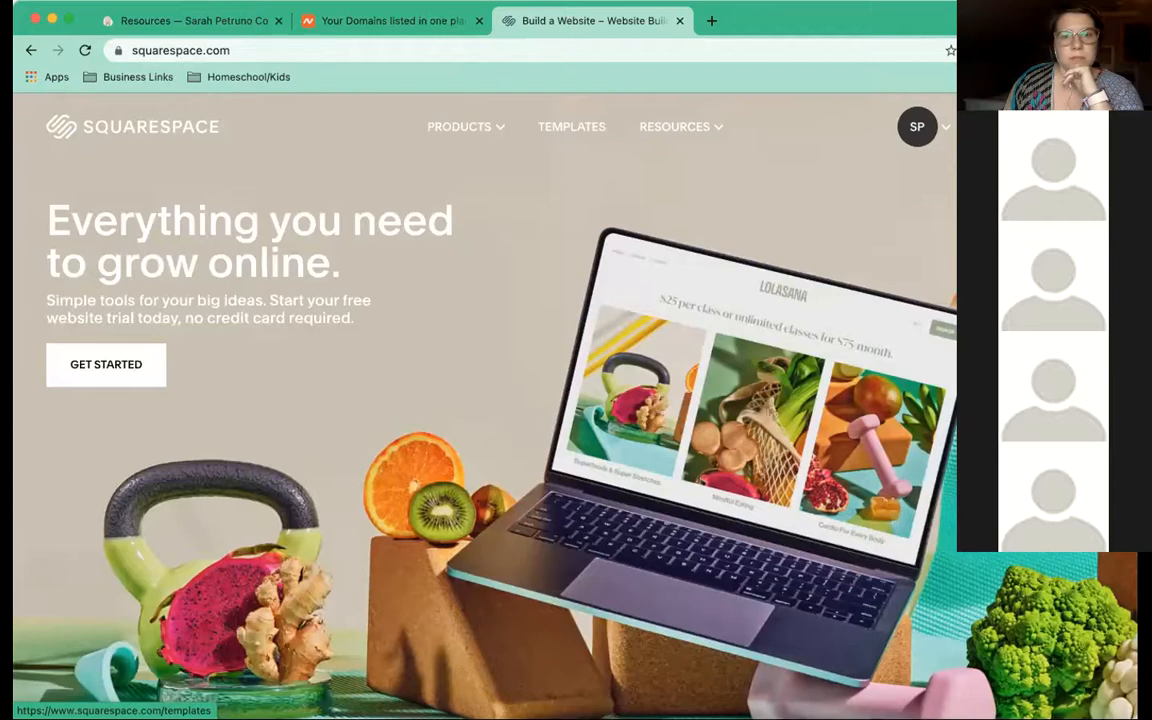
In the Templates survey, pick Education and Consulting as site topics and view matching templates
click(571, 126)
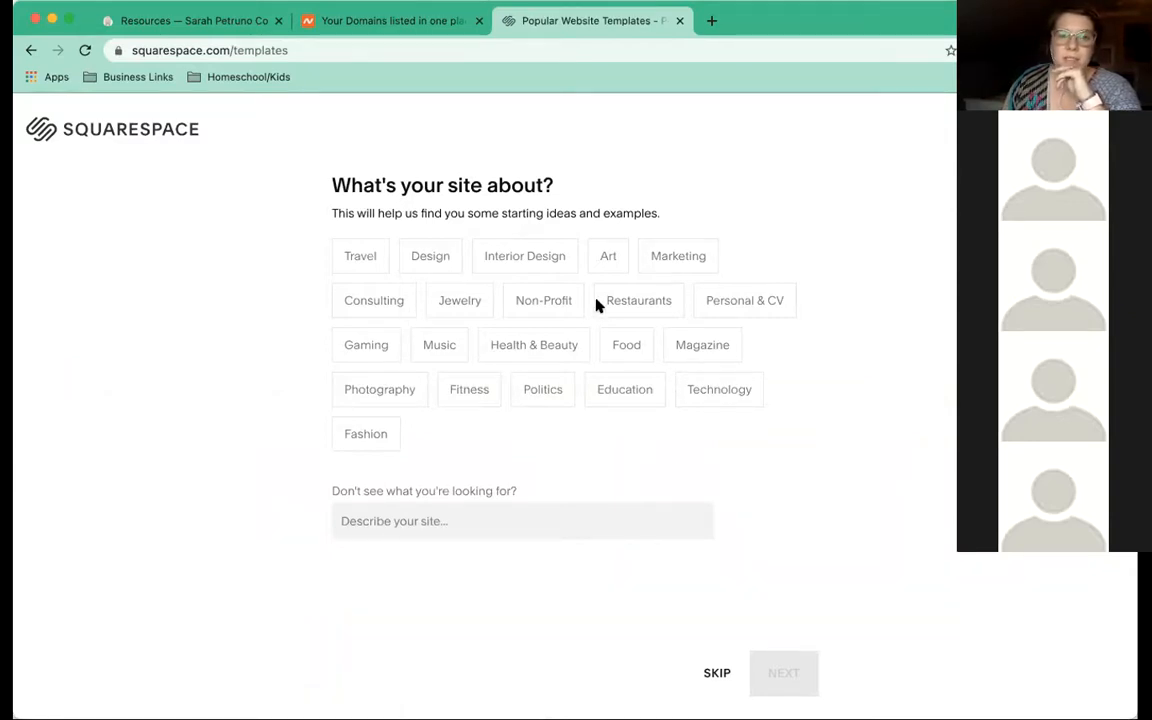
click(617, 390)
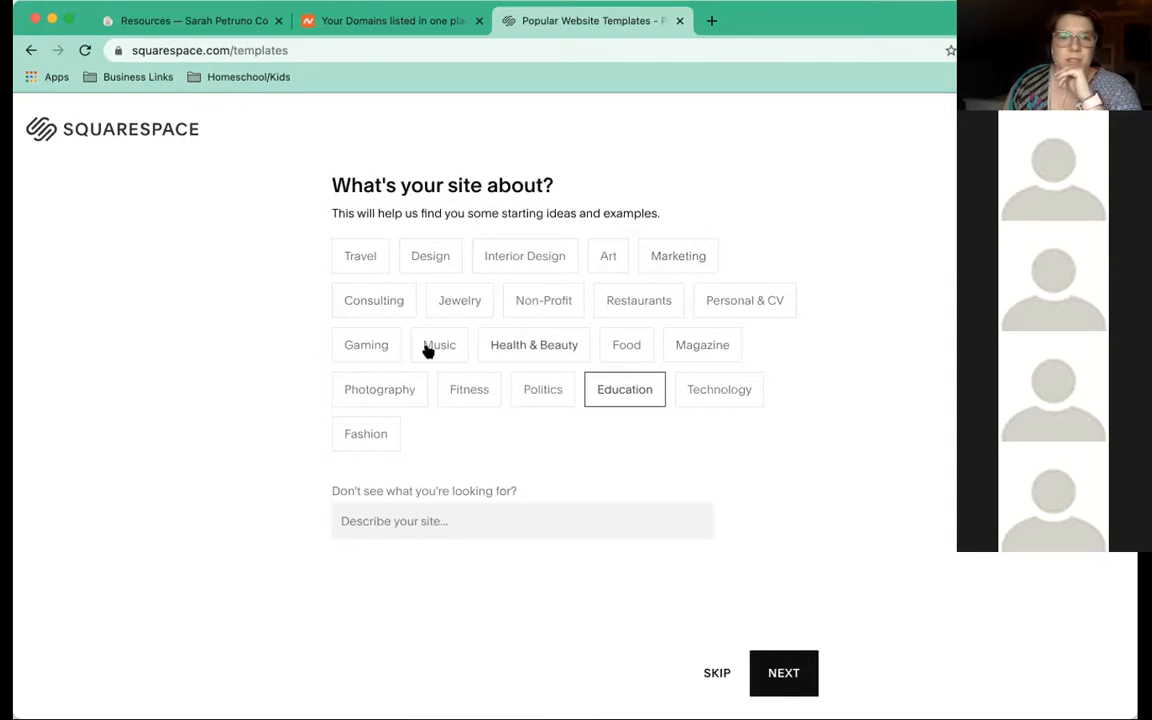
click(354, 305)
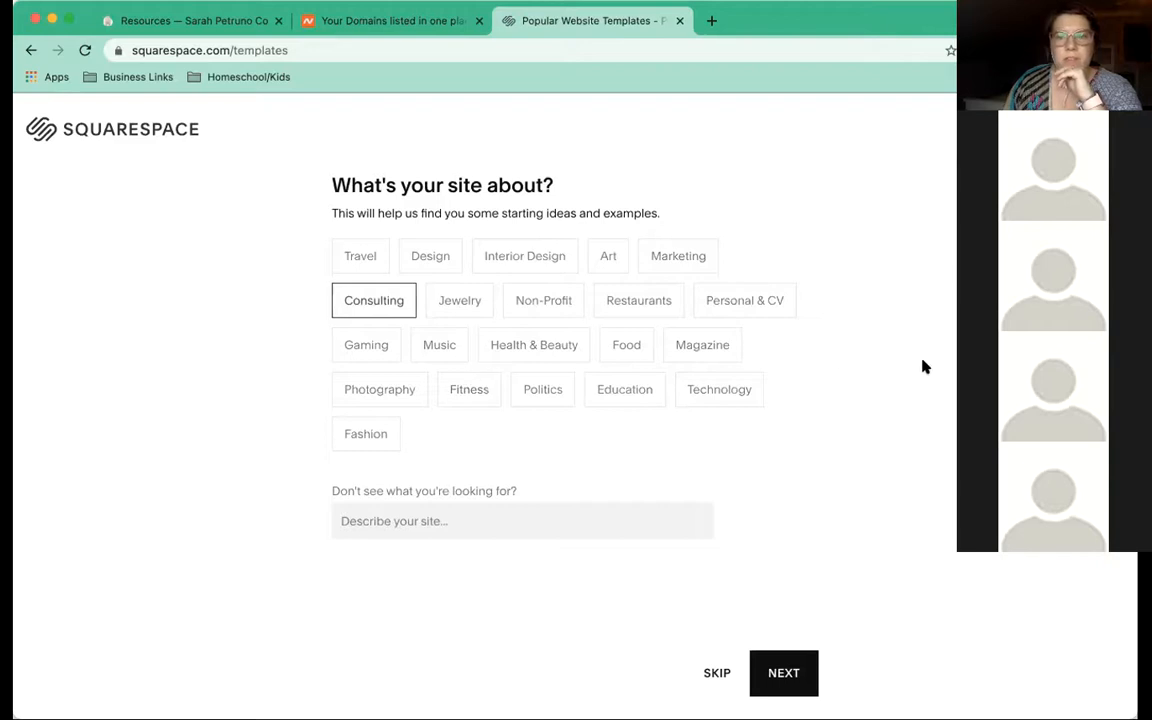
click(784, 673)
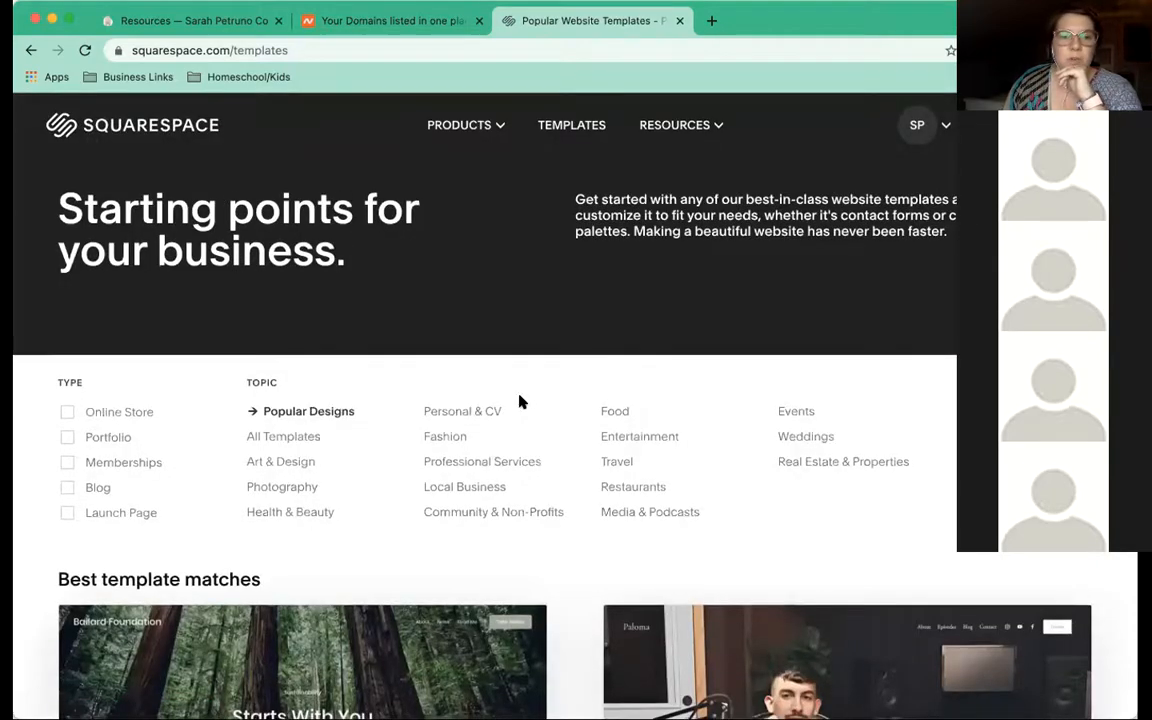
Check which account is signed in via the account menu, then close it
scroll(519, 399, down, 3)
scroll(517, 401, down, 2)
scroll(517, 401, up, 5)
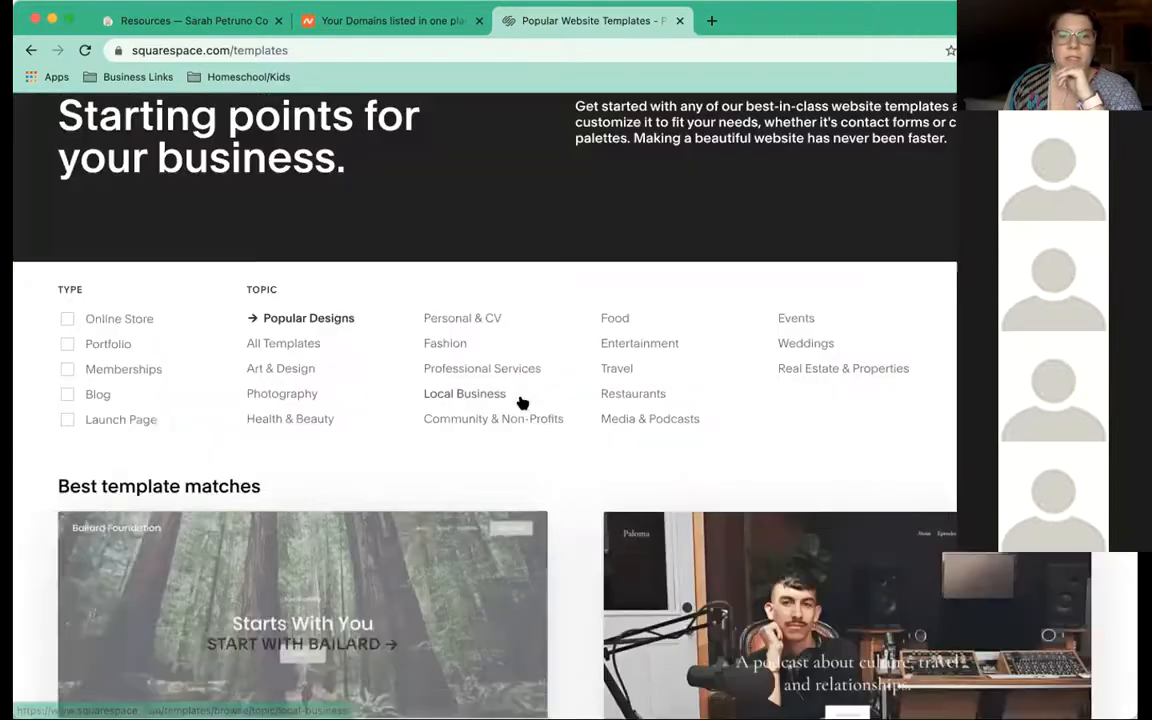
click(929, 143)
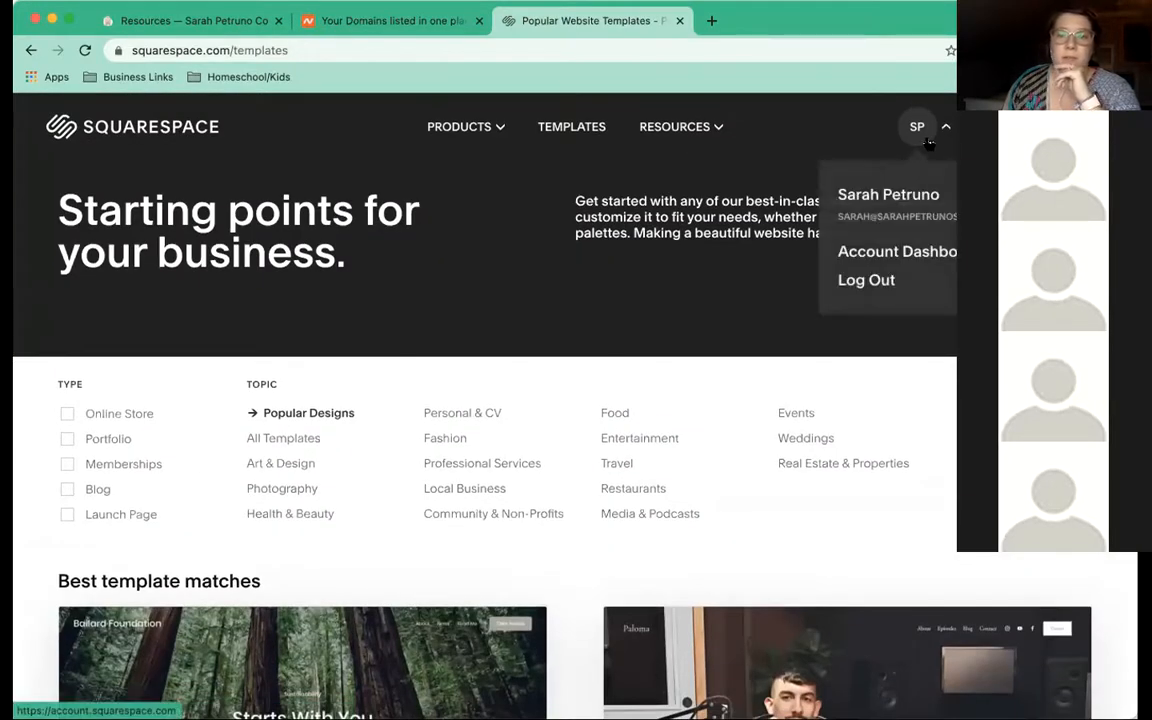
click(706, 251)
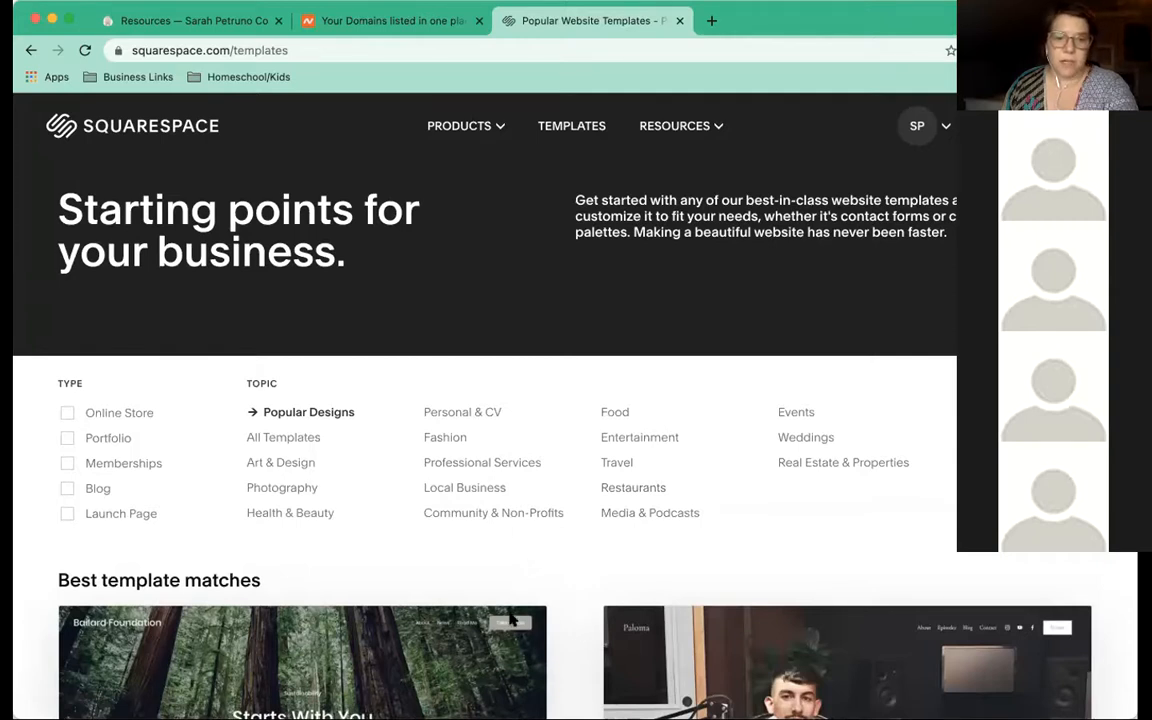
Scroll the Popular Designs gallery down past Novo to the Almar template
scroll(514, 531, down, 5)
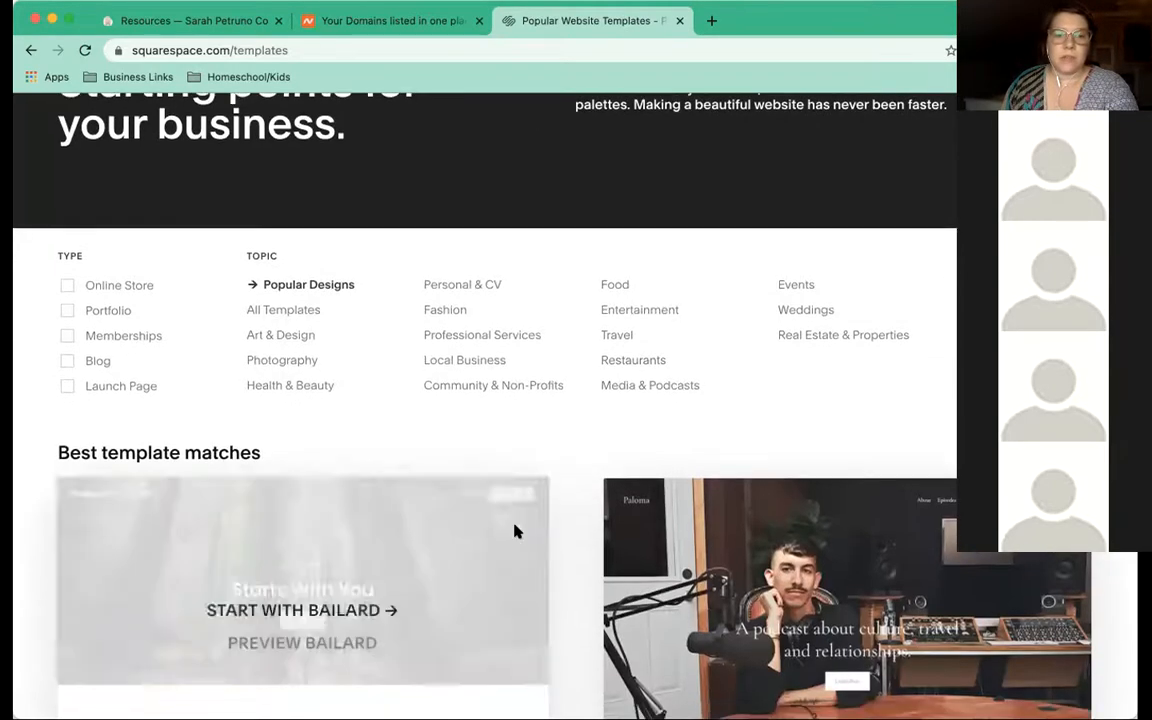
scroll(514, 531, down, 5)
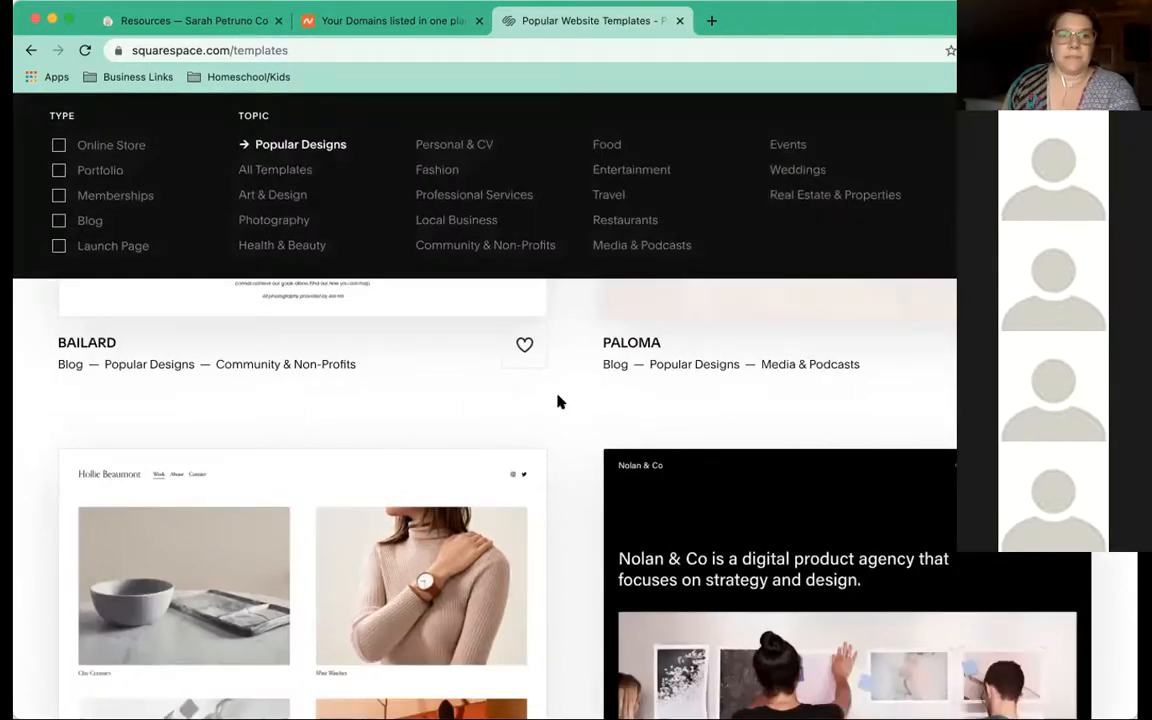
scroll(558, 401, down, 10)
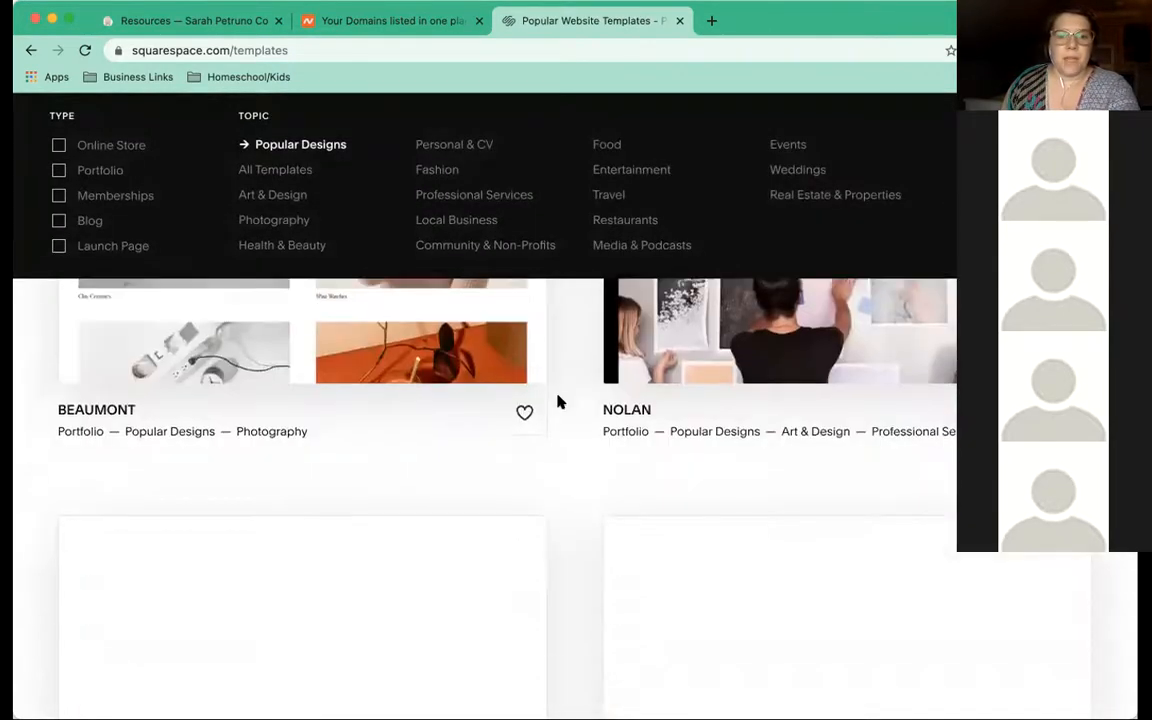
scroll(558, 401, down, 7)
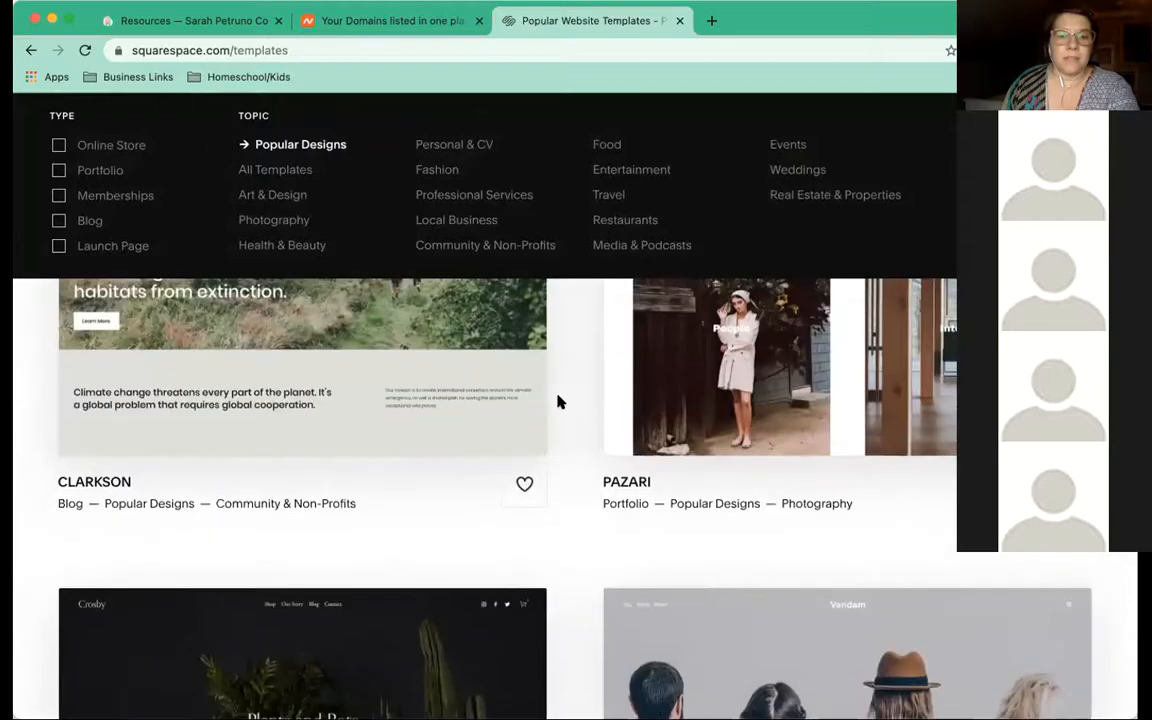
scroll(558, 401, down, 7)
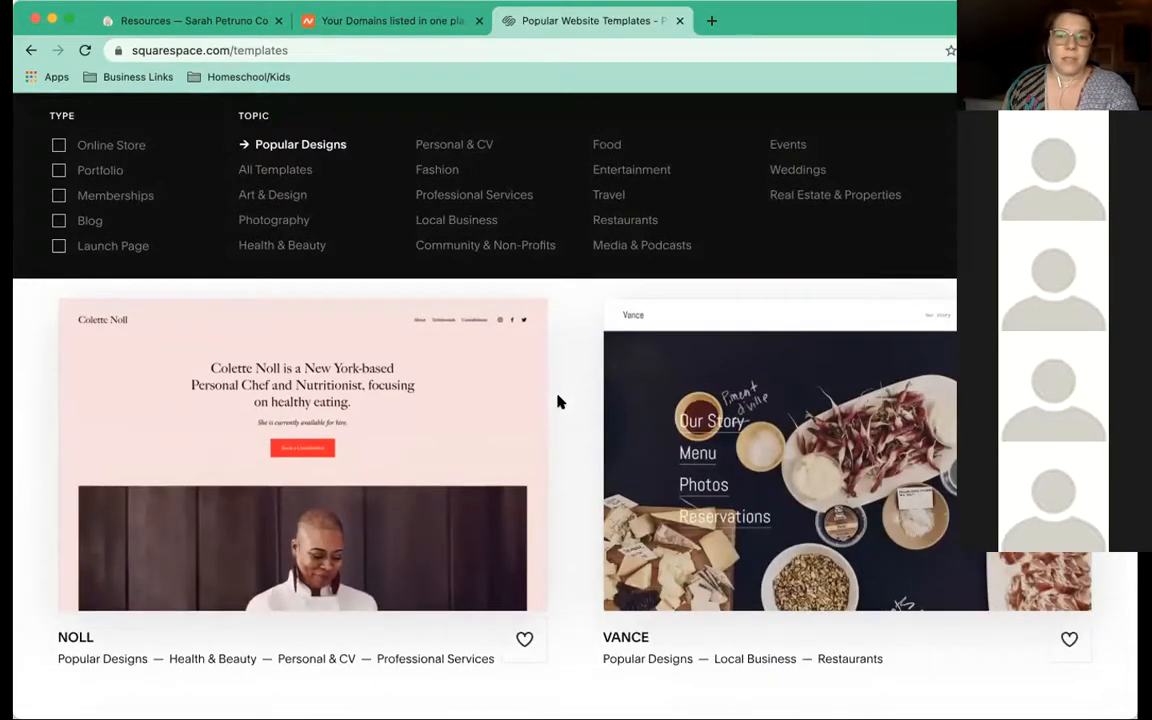
scroll(558, 401, down, 3)
scroll(558, 401, down, 4)
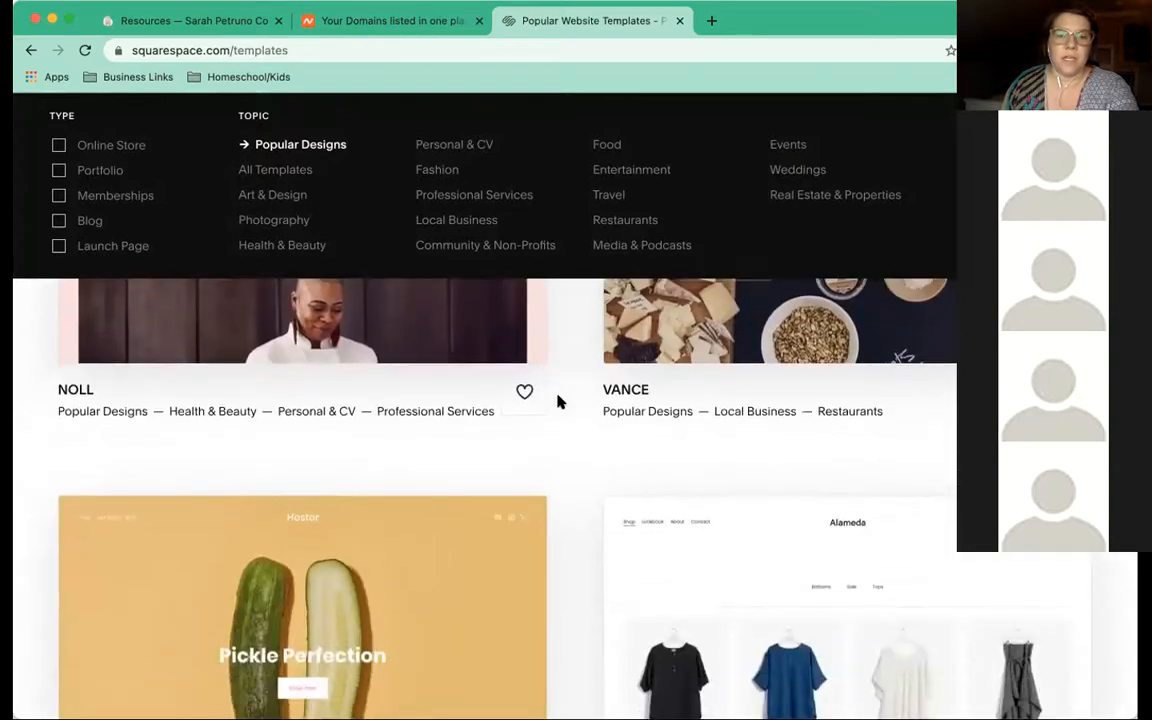
scroll(558, 401, down, 3)
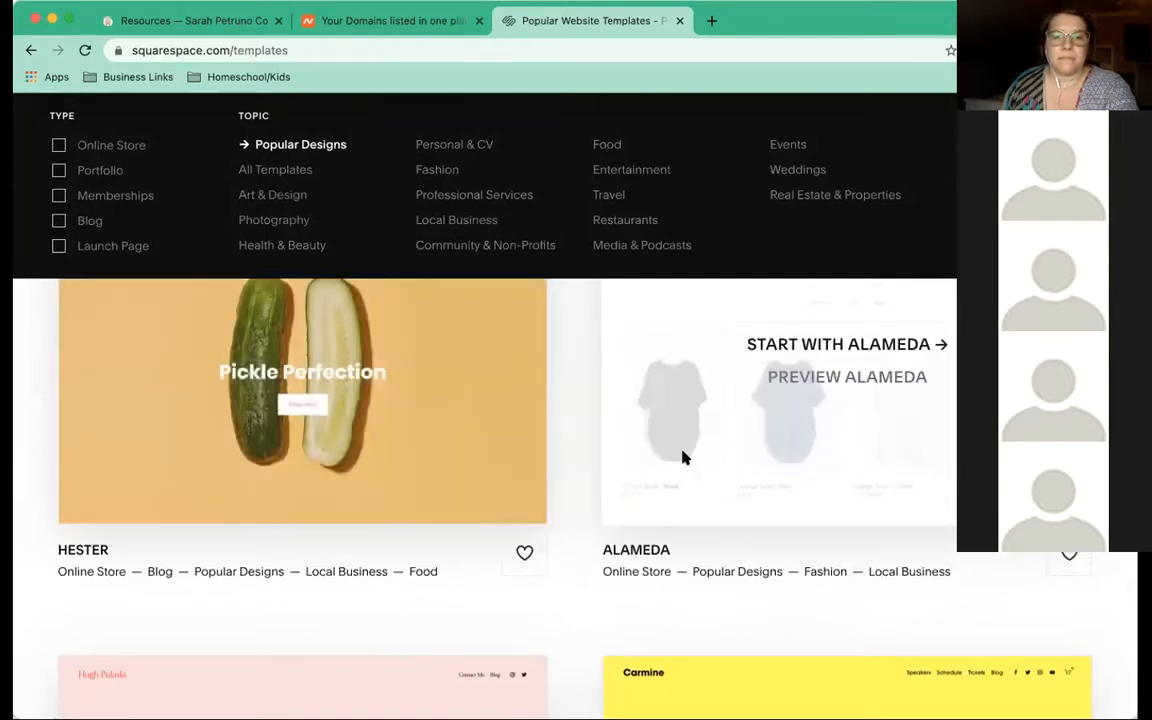
scroll(682, 458, down, 1)
scroll(682, 458, down, 4)
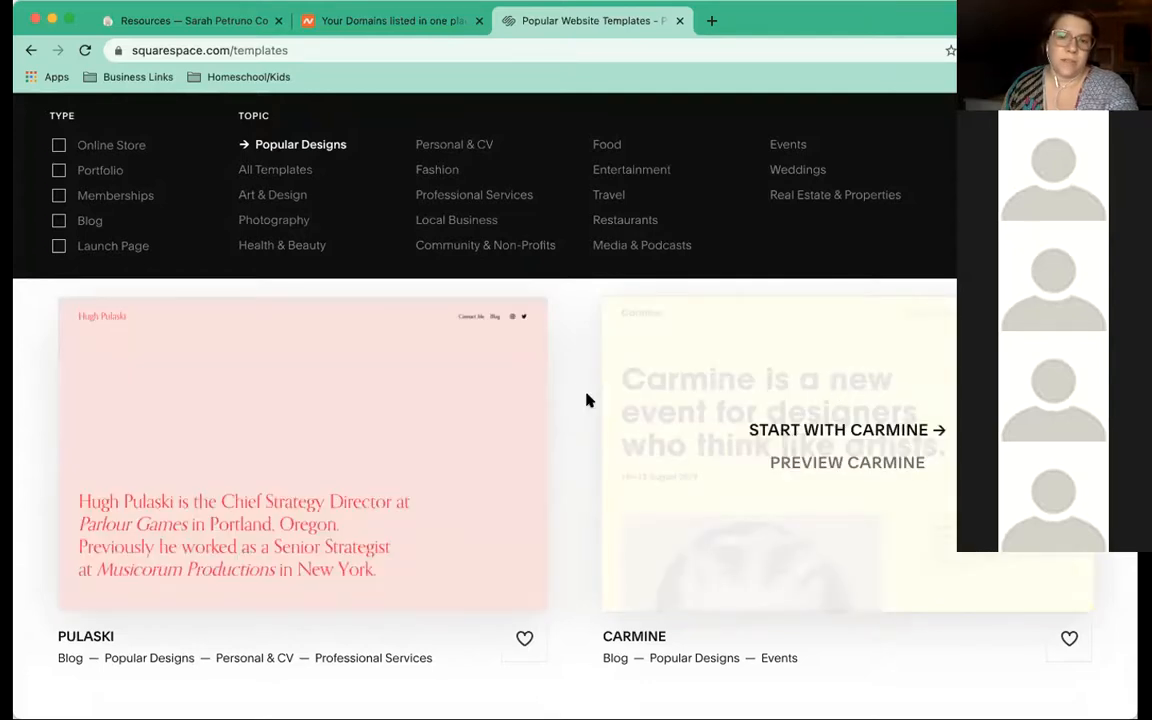
scroll(560, 399, down, 4)
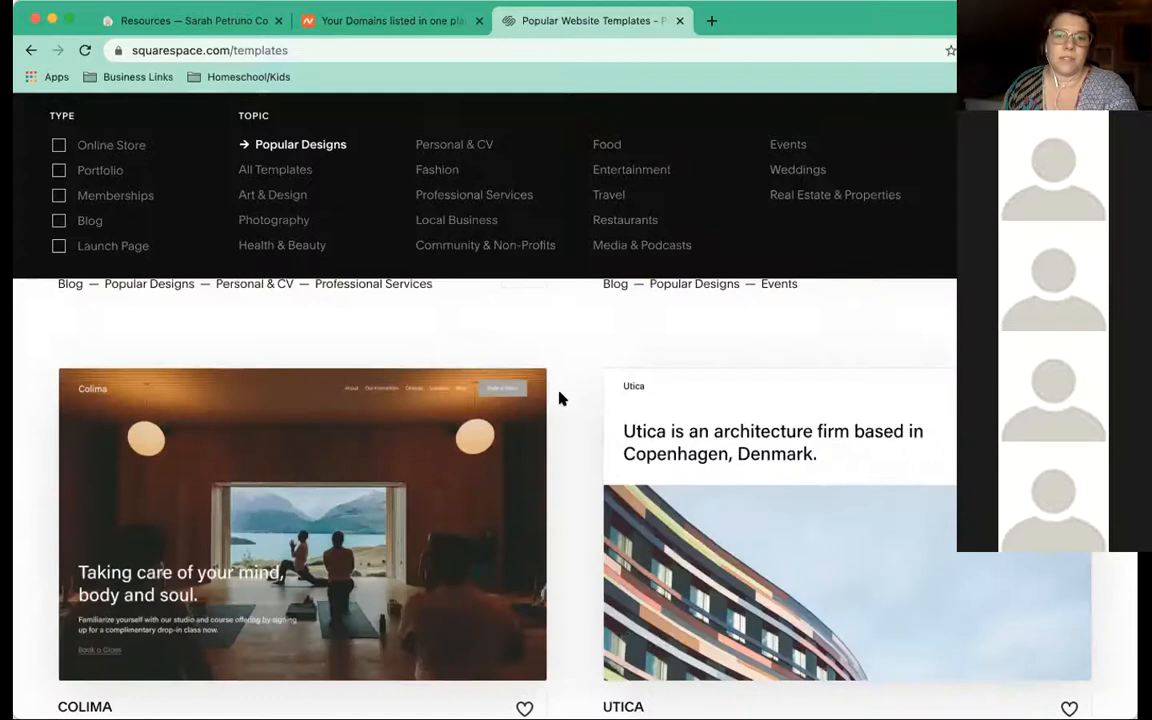
scroll(560, 399, down, 2)
scroll(560, 399, down, 1)
scroll(560, 399, down, 1)
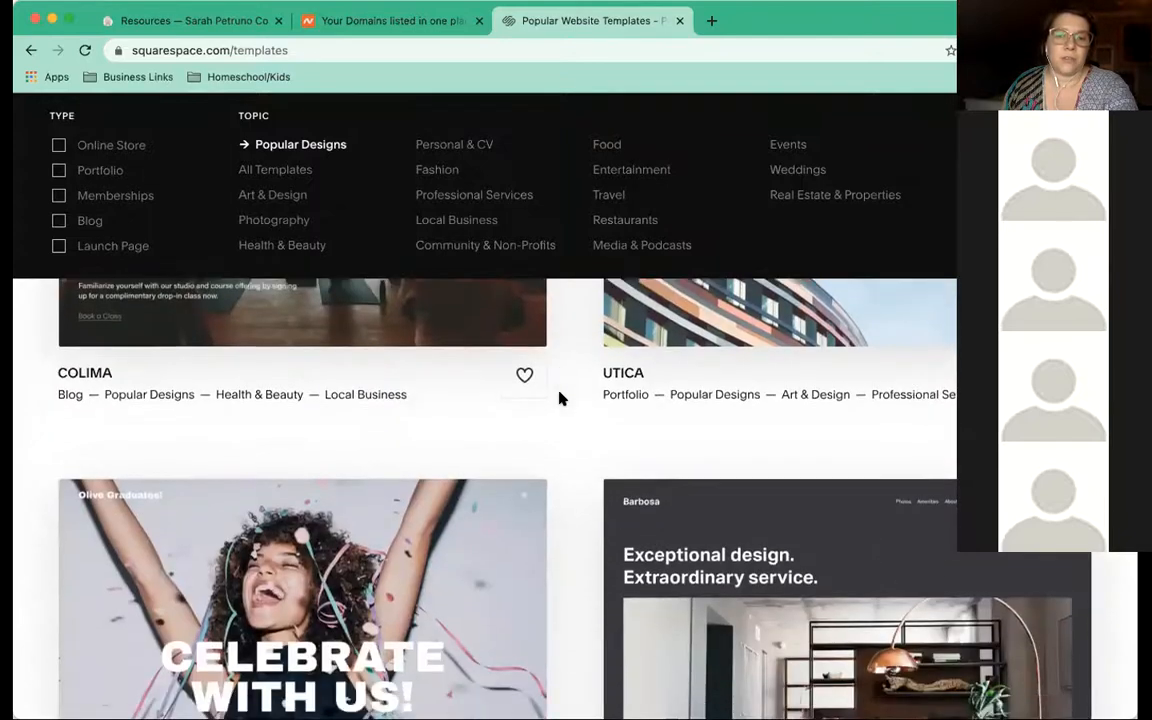
scroll(560, 399, down, 1)
scroll(560, 399, down, 2)
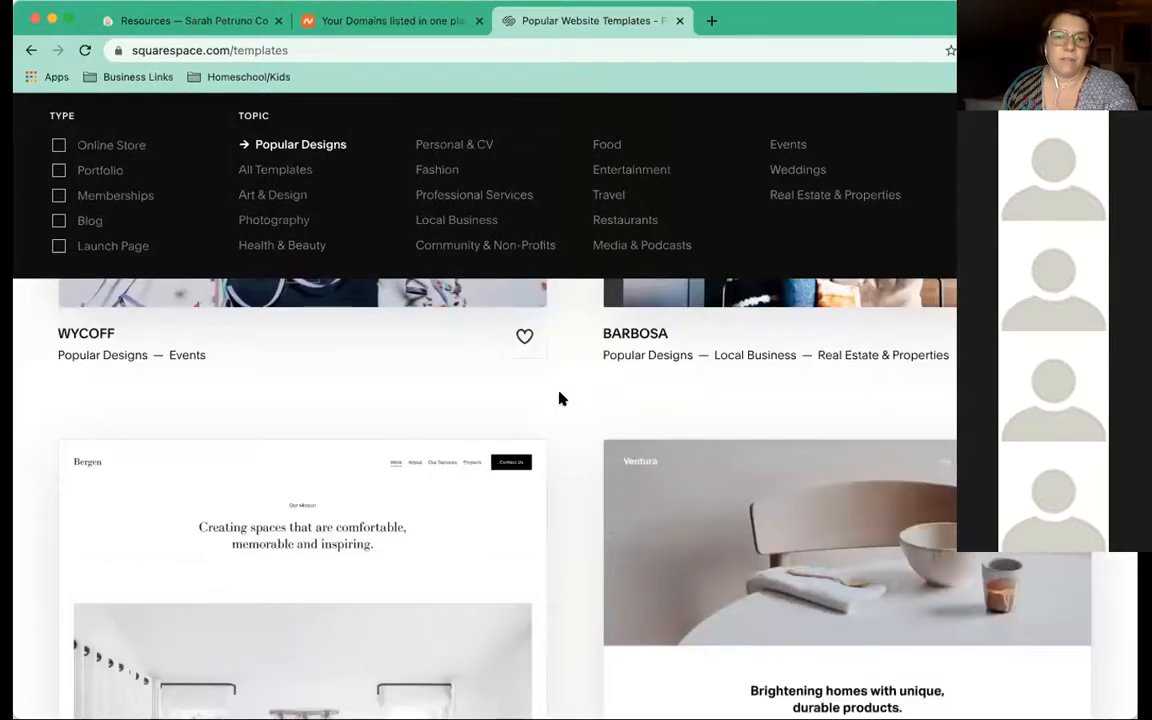
scroll(560, 399, down, 1)
scroll(560, 399, down, 2)
scroll(560, 399, down, 2)
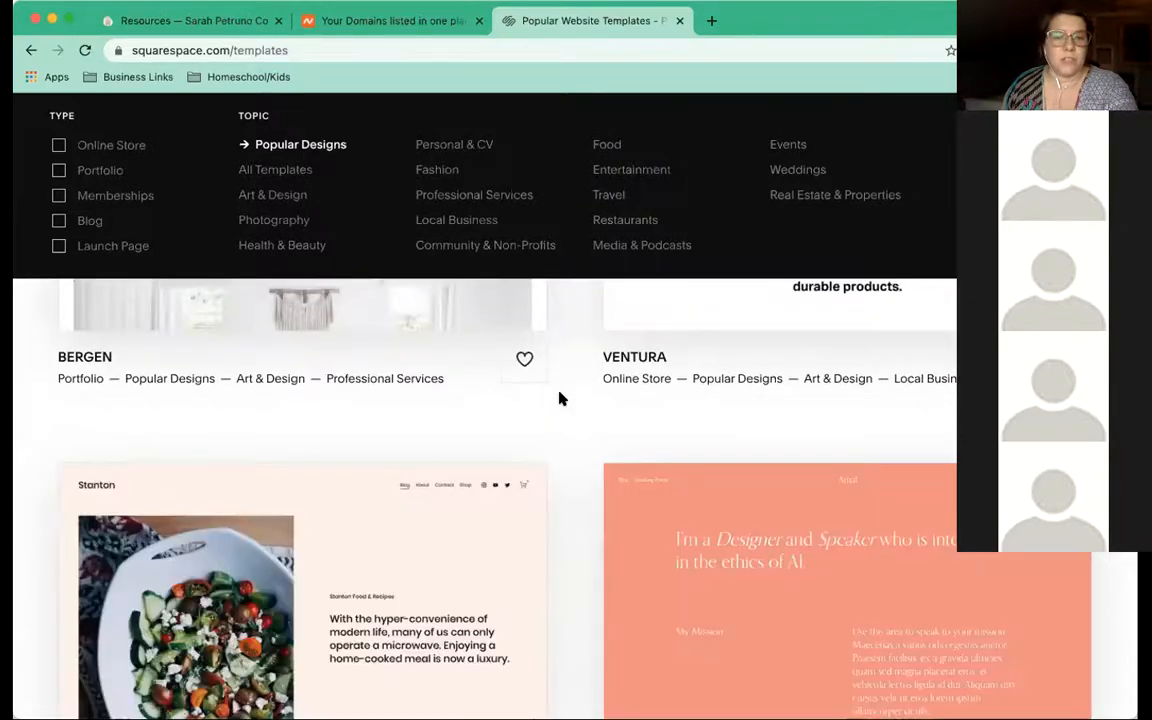
scroll(560, 399, down, 1)
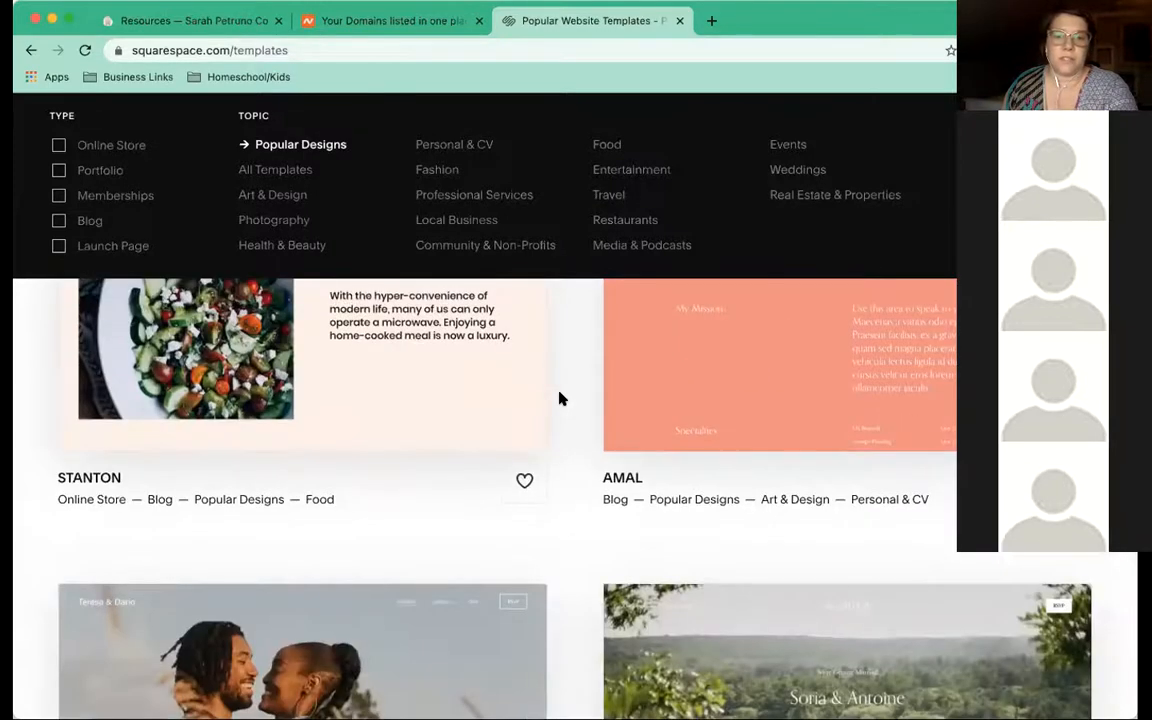
scroll(560, 399, up, 3)
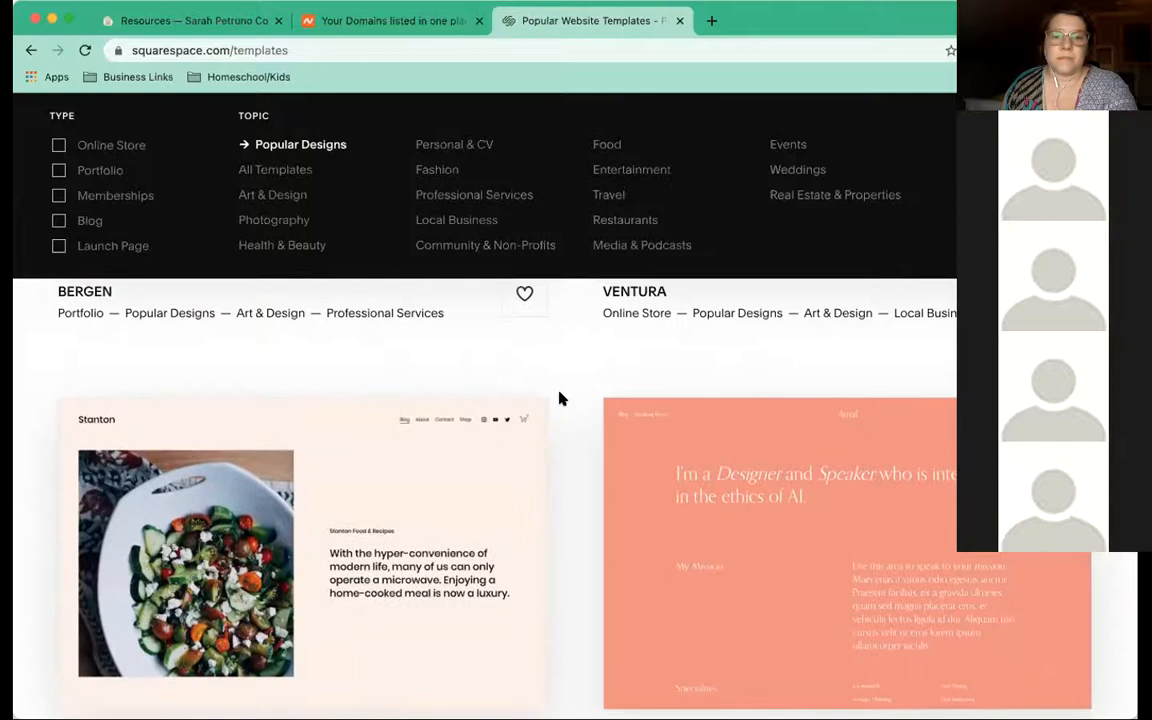
scroll(560, 399, down, 2)
scroll(560, 399, down, 5)
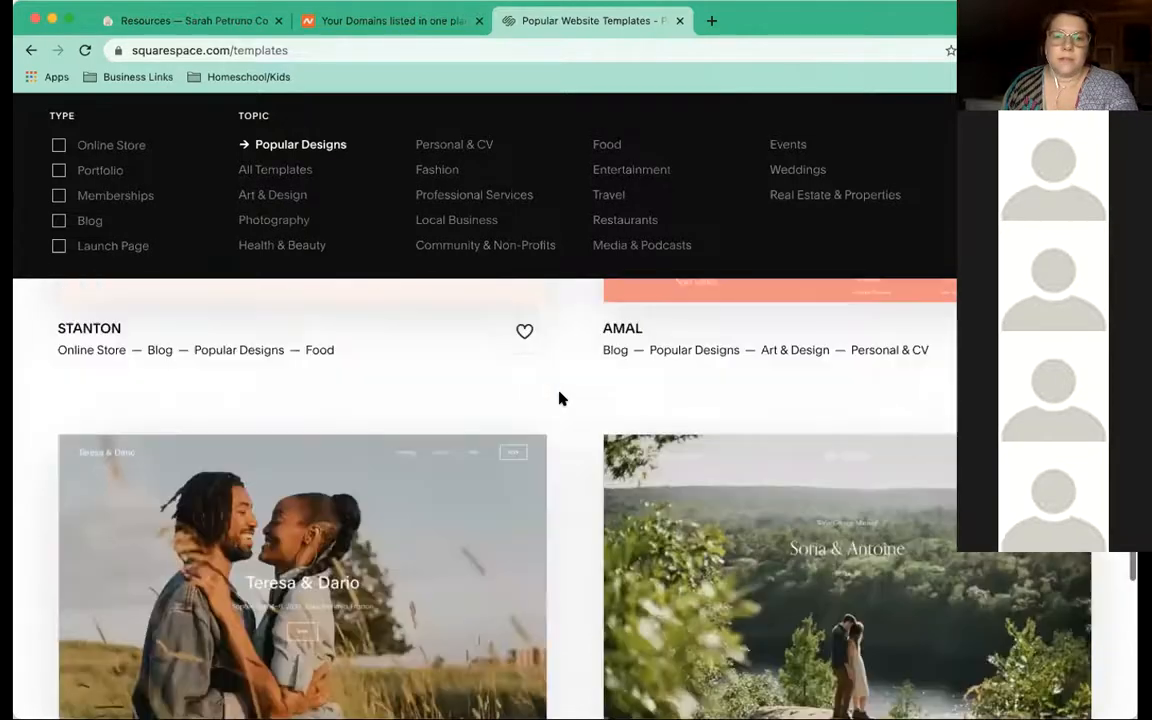
scroll(560, 399, down, 5)
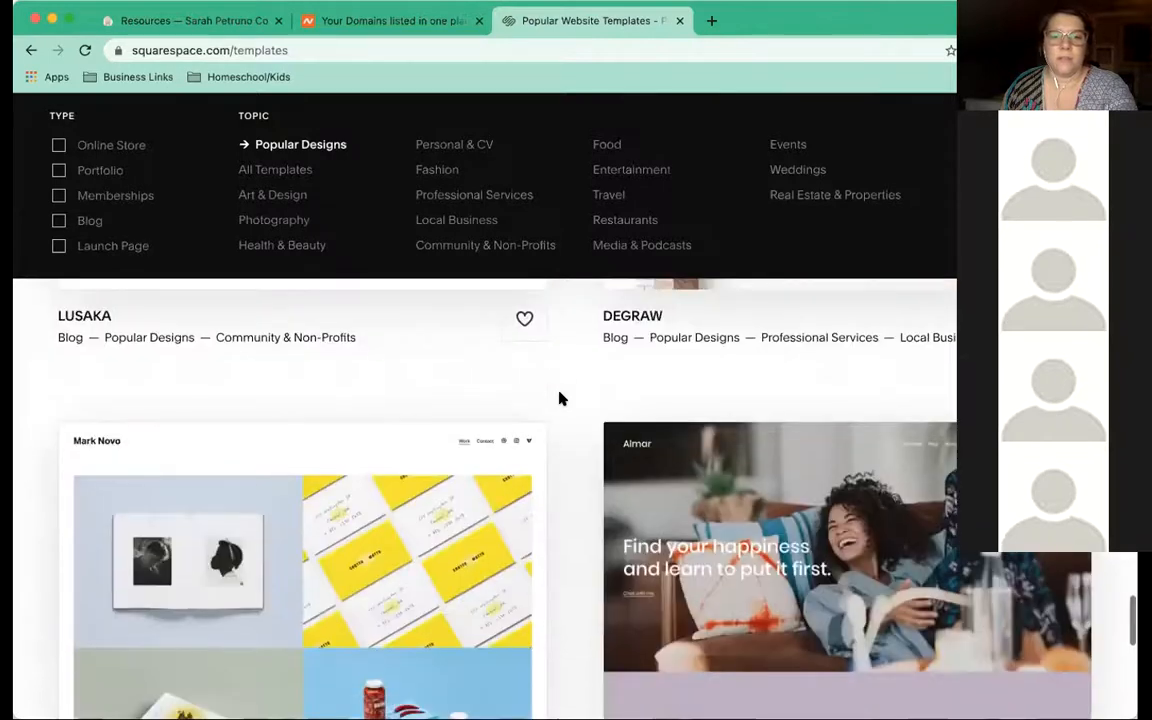
scroll(560, 399, down, 5)
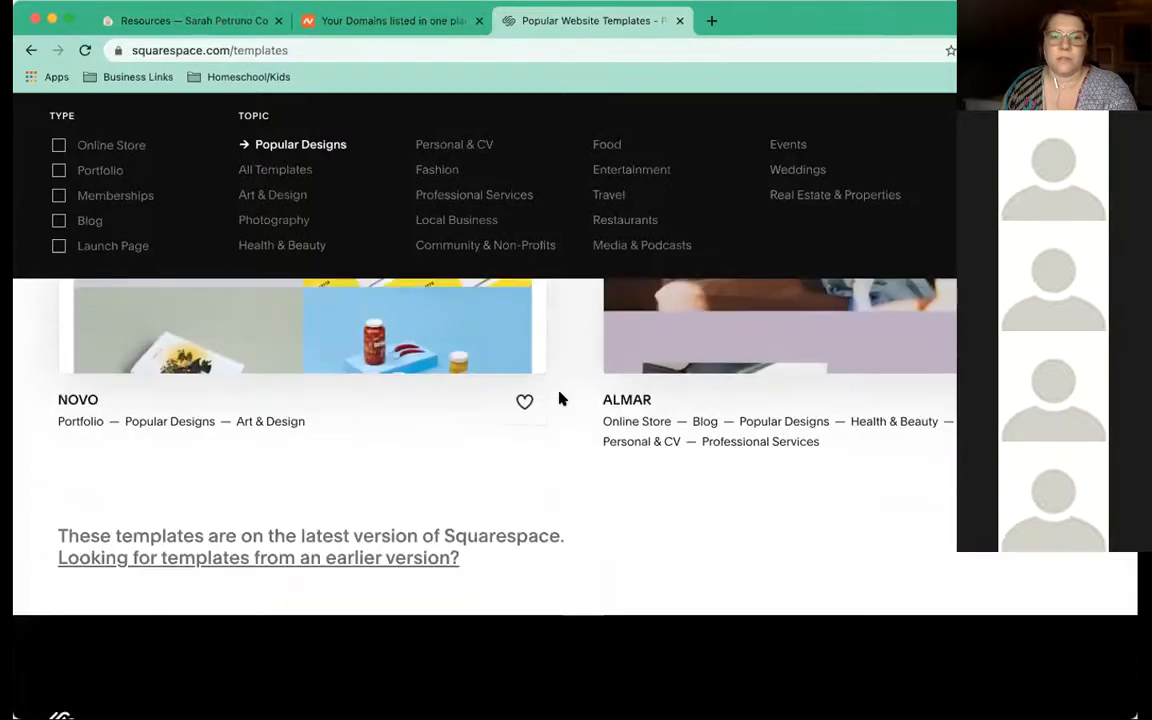
scroll(560, 399, up, 3)
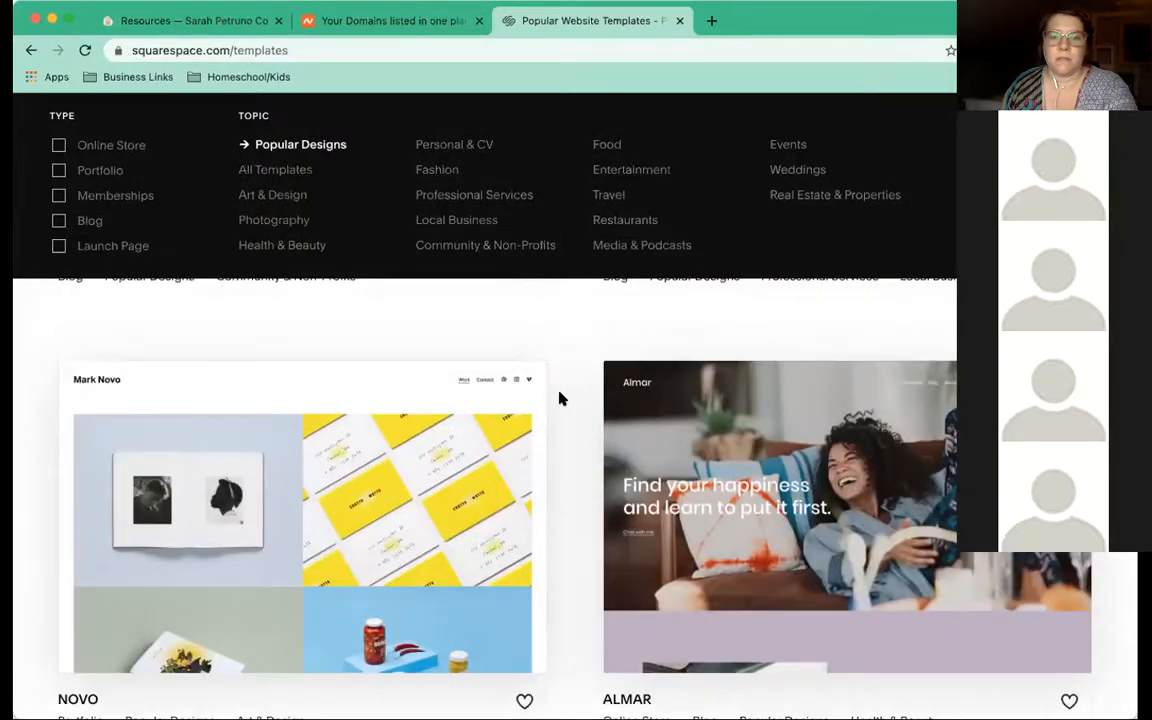
scroll(560, 399, down, 3)
scroll(560, 399, down, 2)
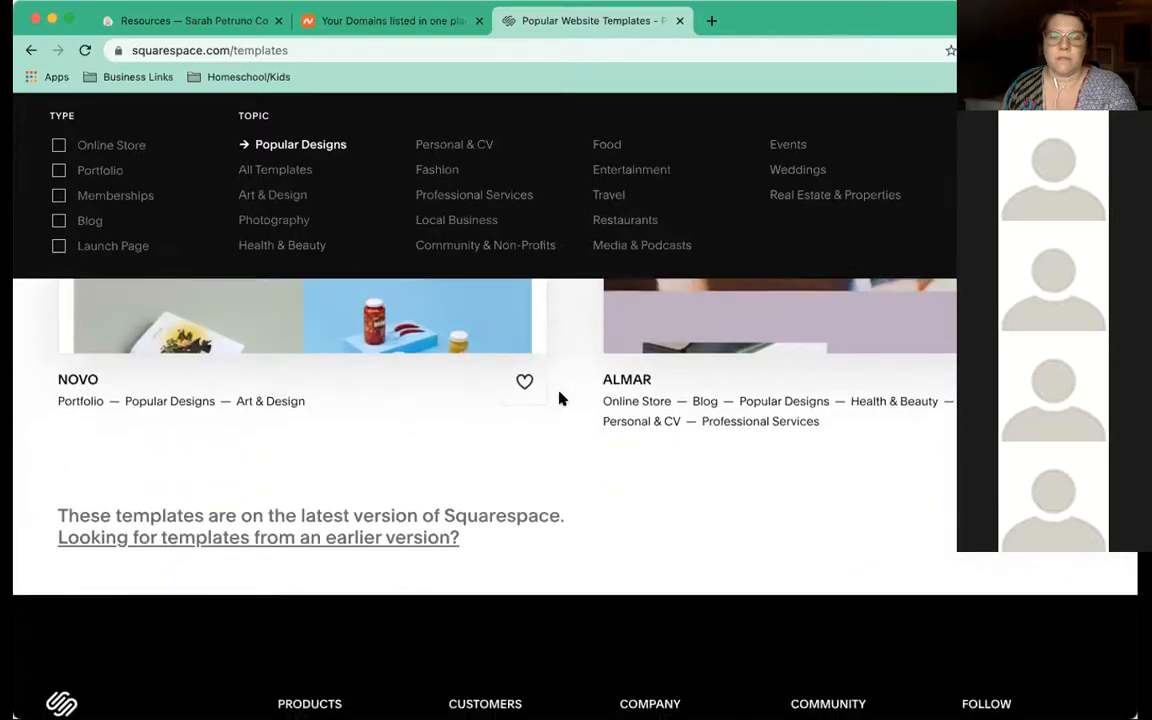
scroll(560, 399, up, 3)
scroll(560, 399, up, 7)
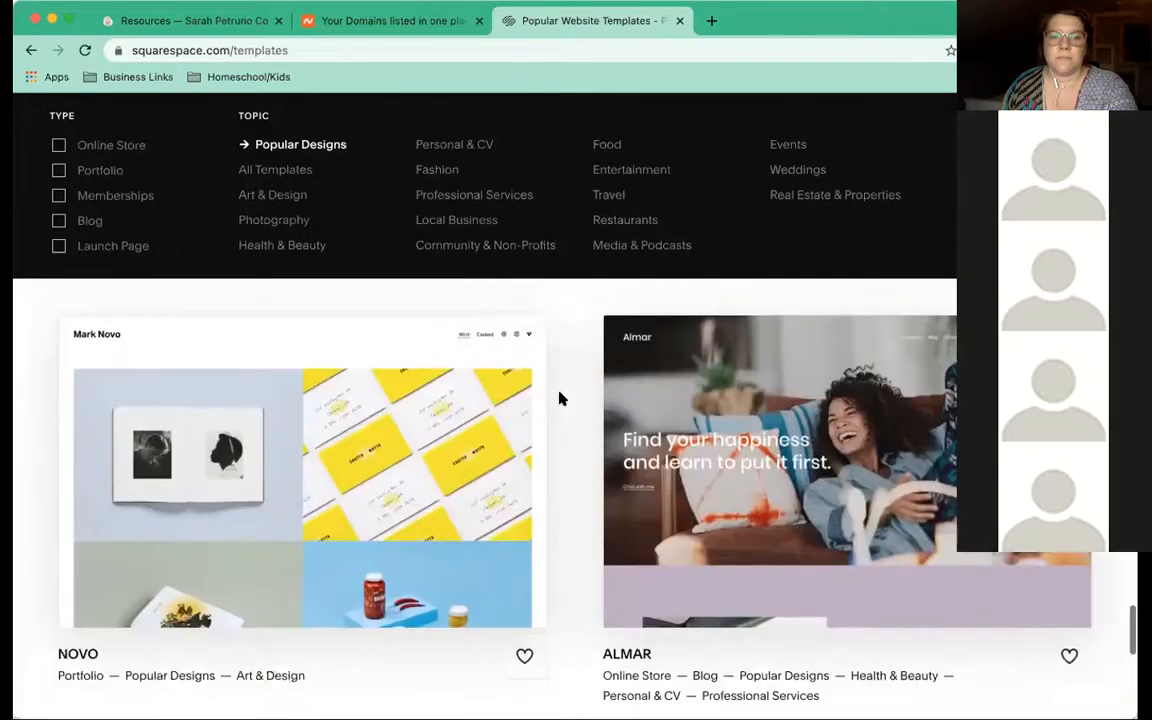
scroll(560, 399, up, 3)
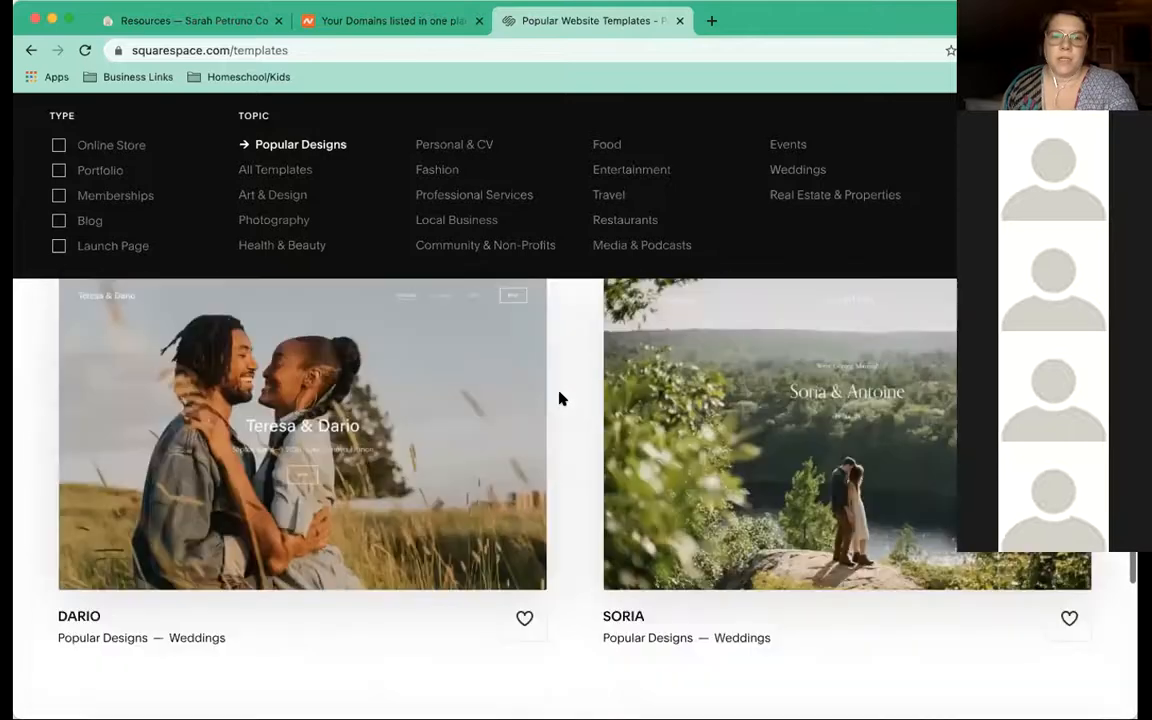
scroll(560, 399, up, 4)
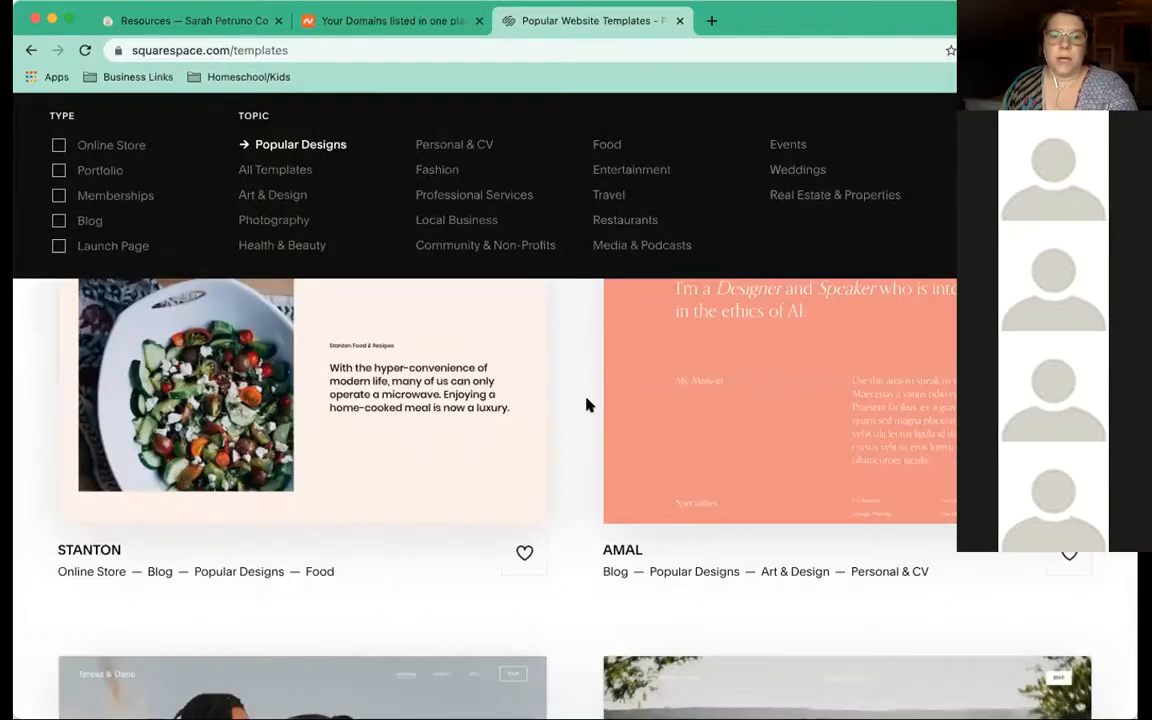
scroll(668, 419, down, 8)
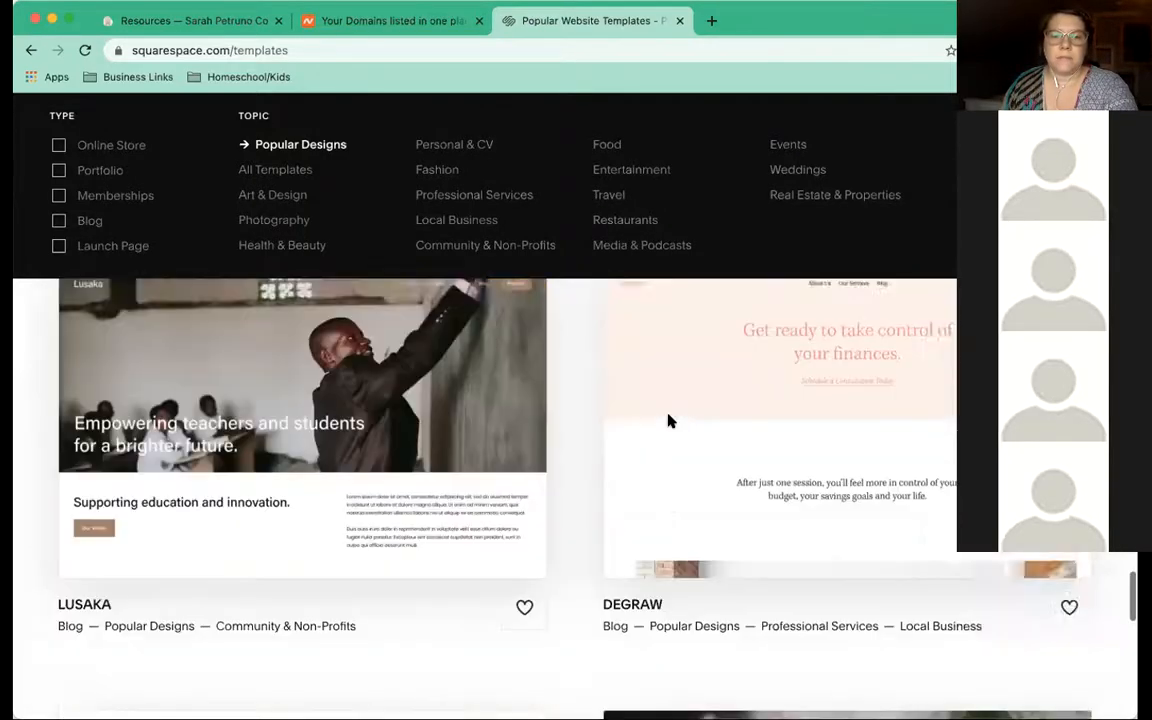
scroll(668, 421, down, 4)
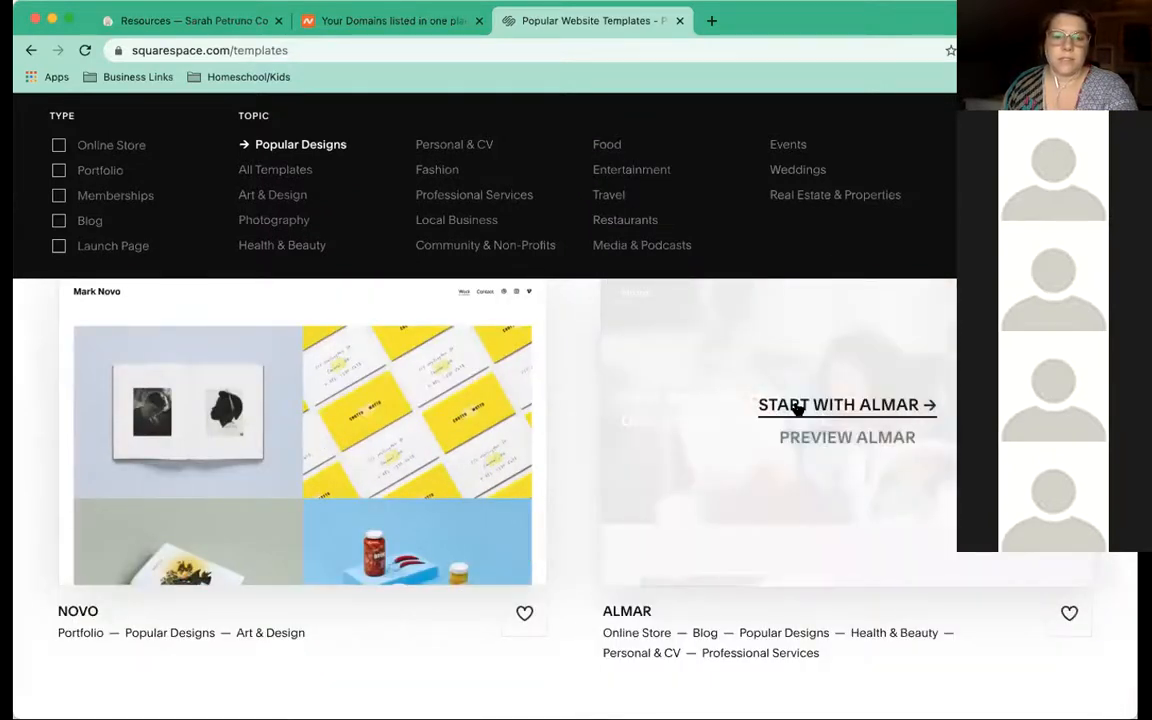
scroll(797, 407, down, 1)
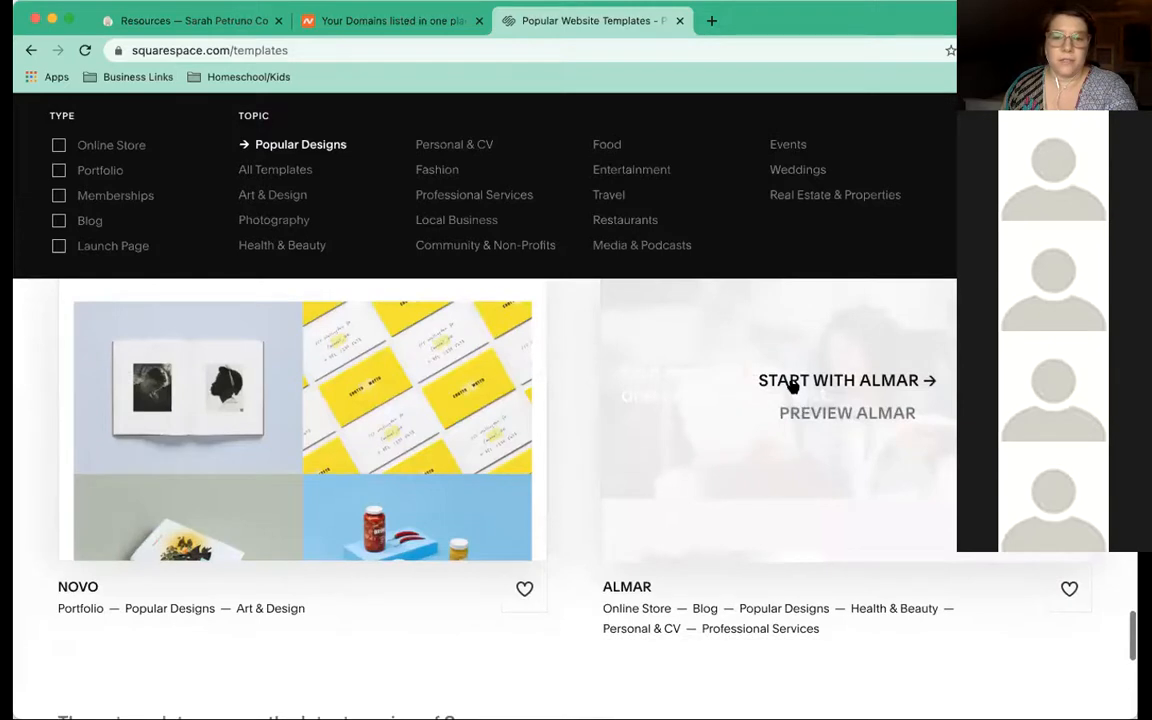
scroll(685, 497, down, 1)
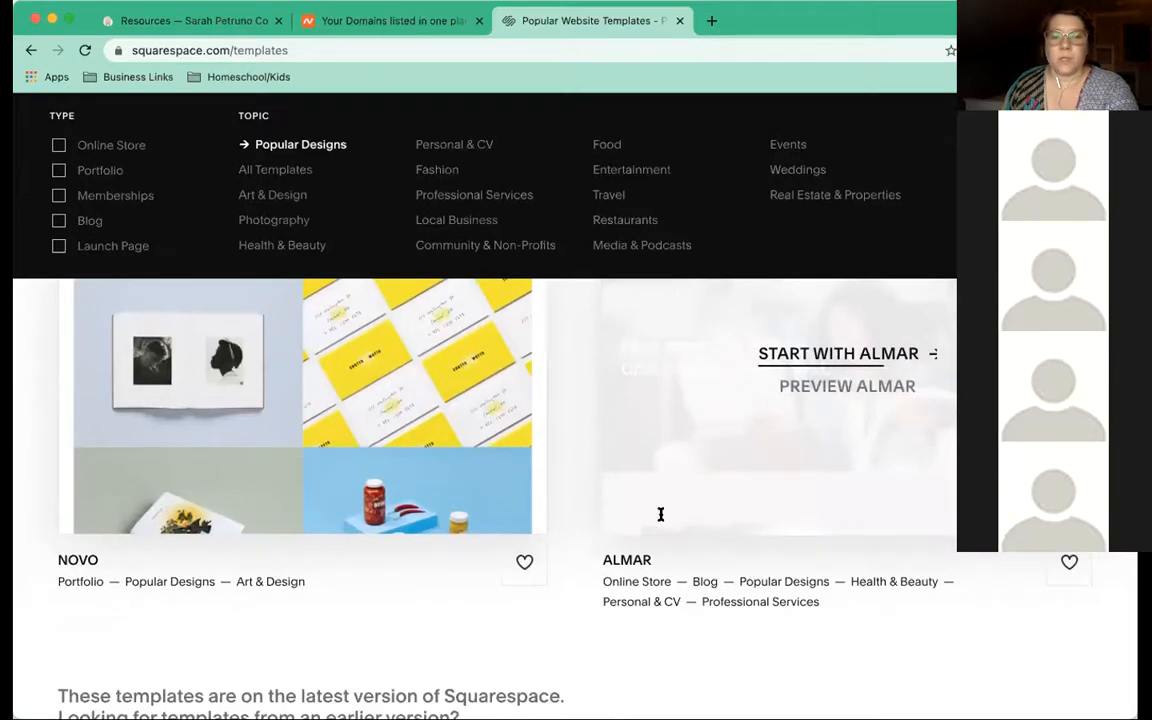
scroll(660, 514, down, 3)
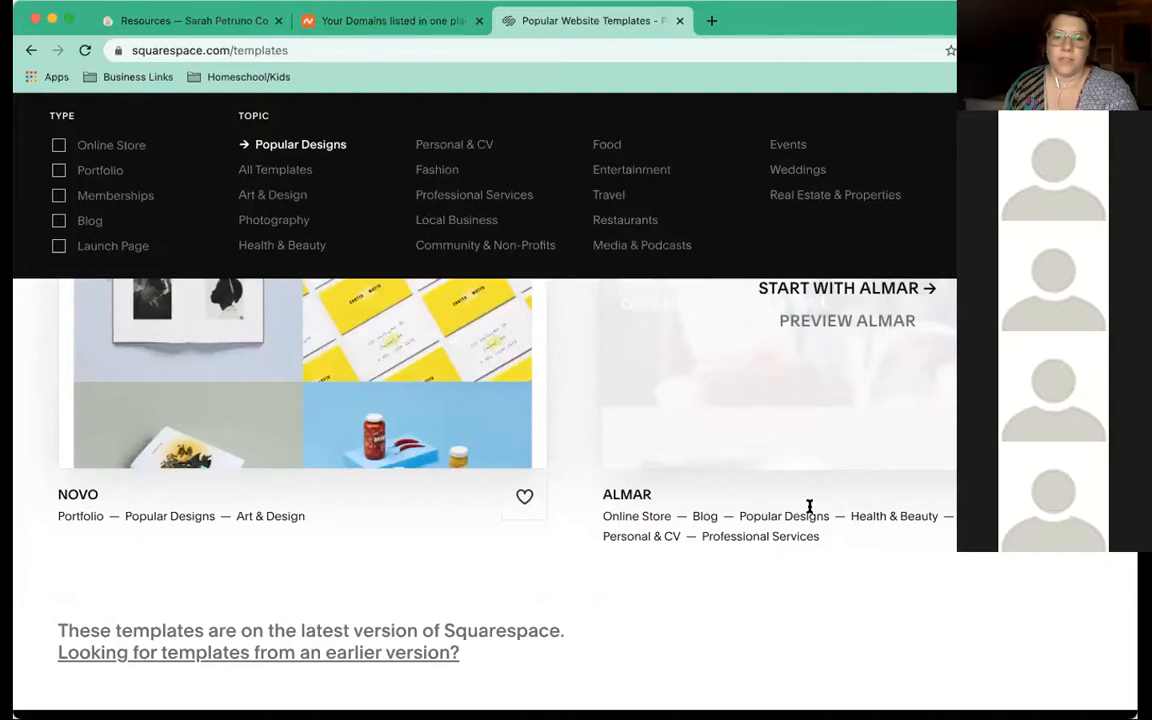
scroll(810, 412, up, 5)
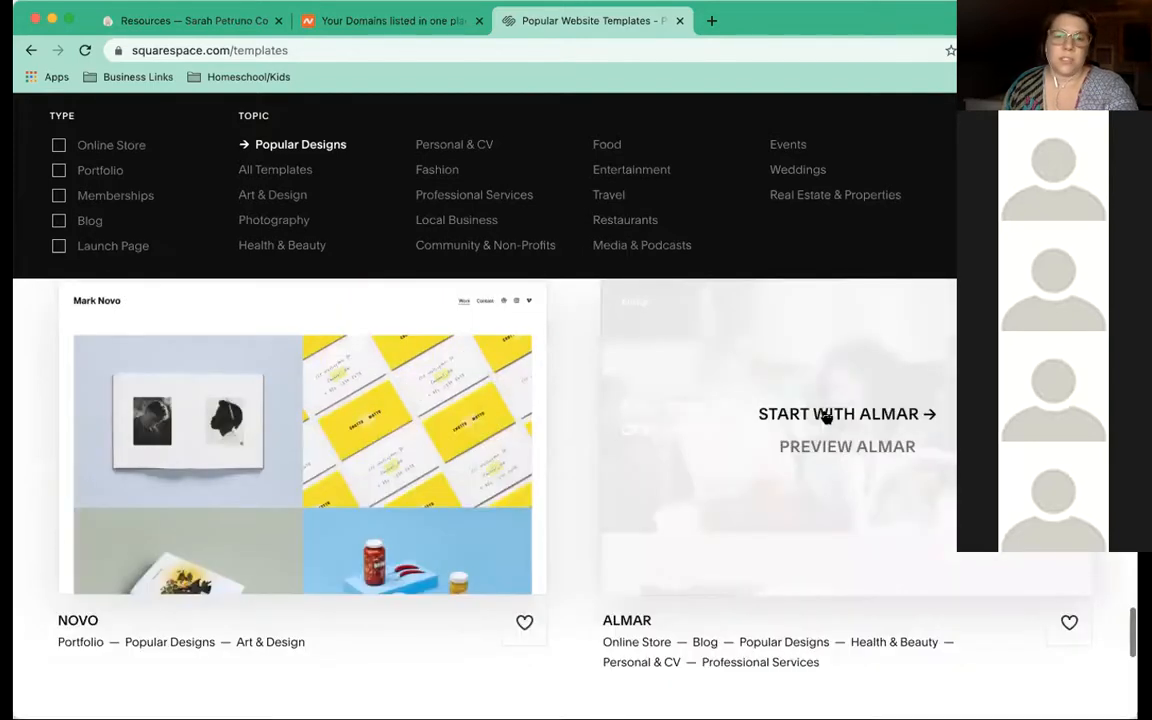
scroll(866, 437, up, 1)
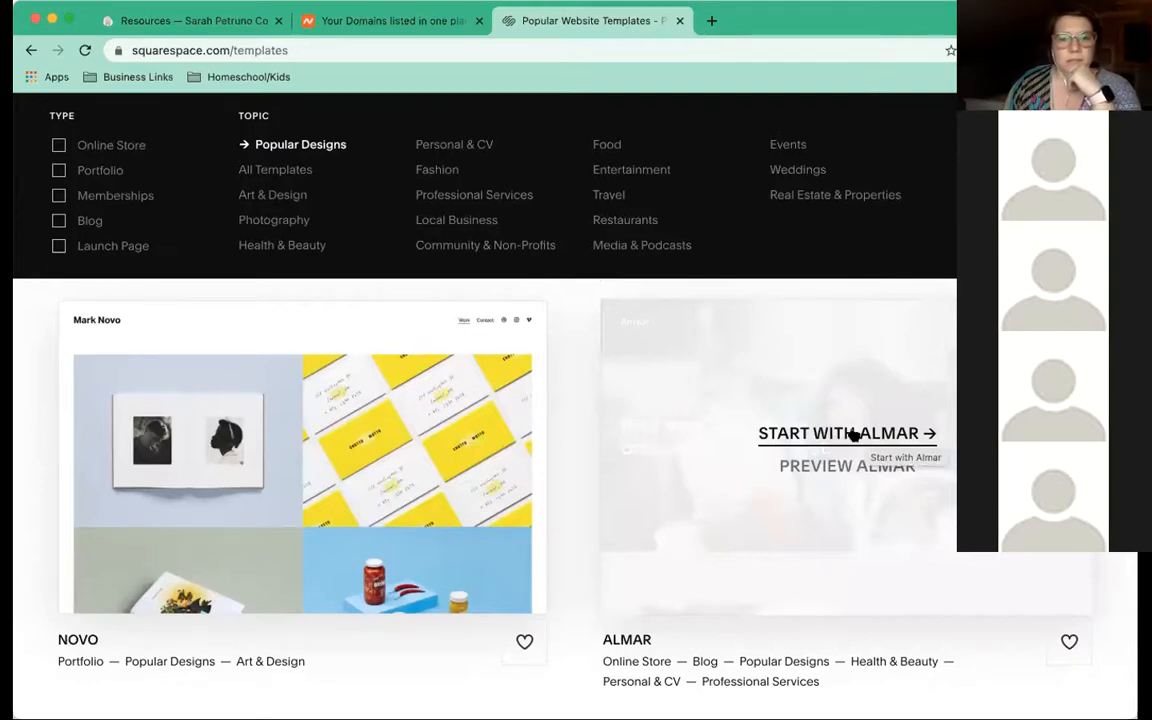
Start a site from the Almar template titled earthenergyhealings.co
click(855, 434)
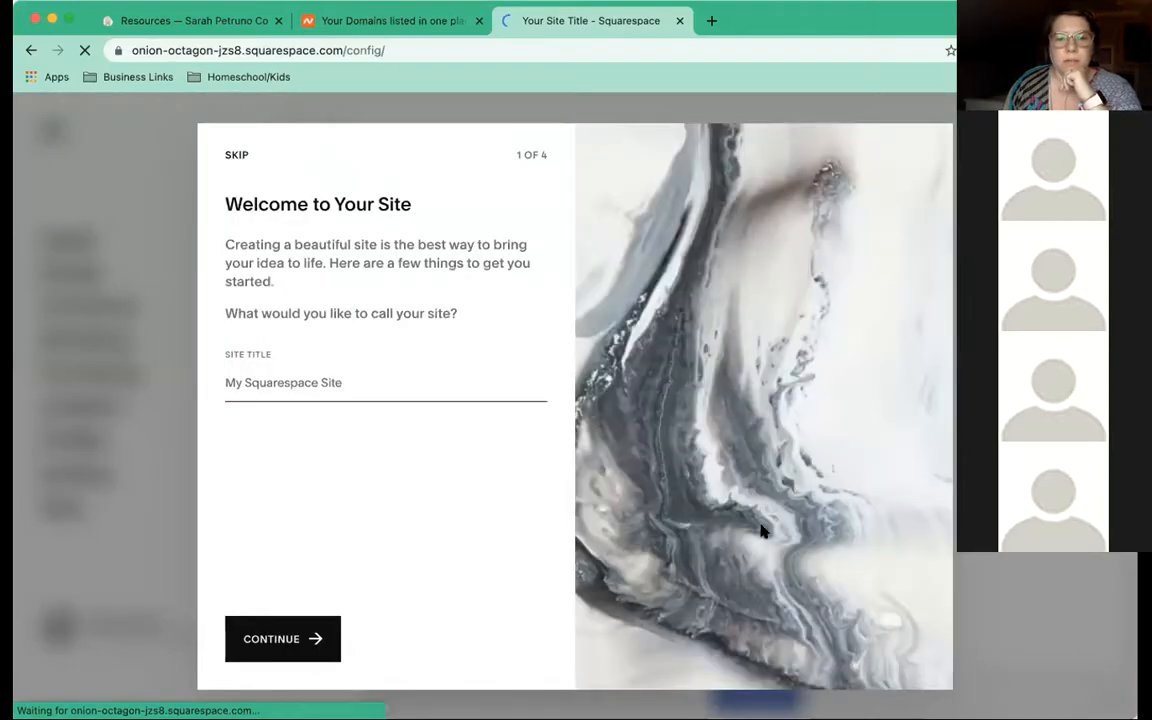
click(291, 373)
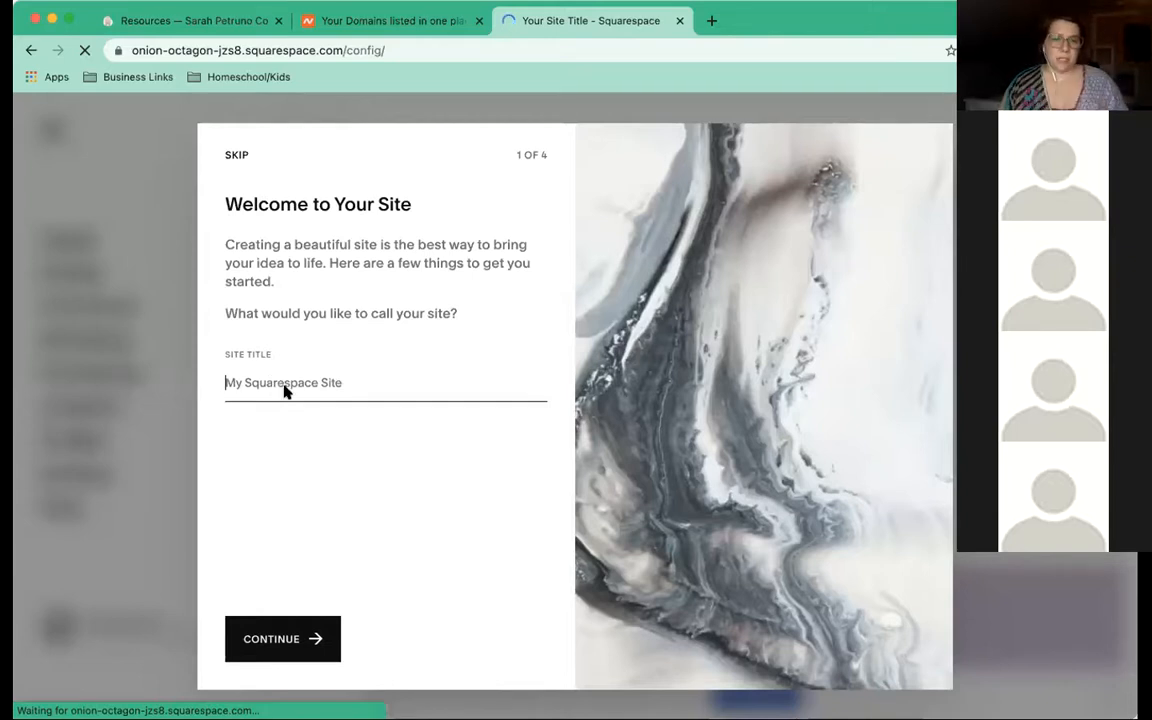
click(291, 382)
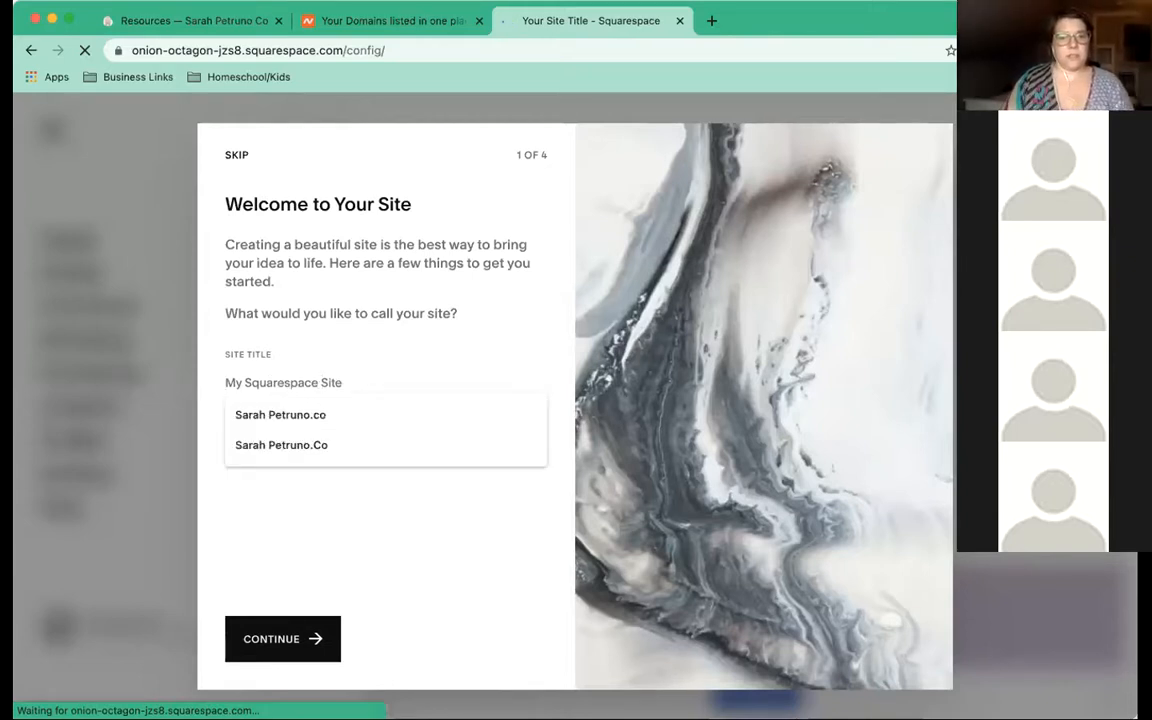
text(earth)
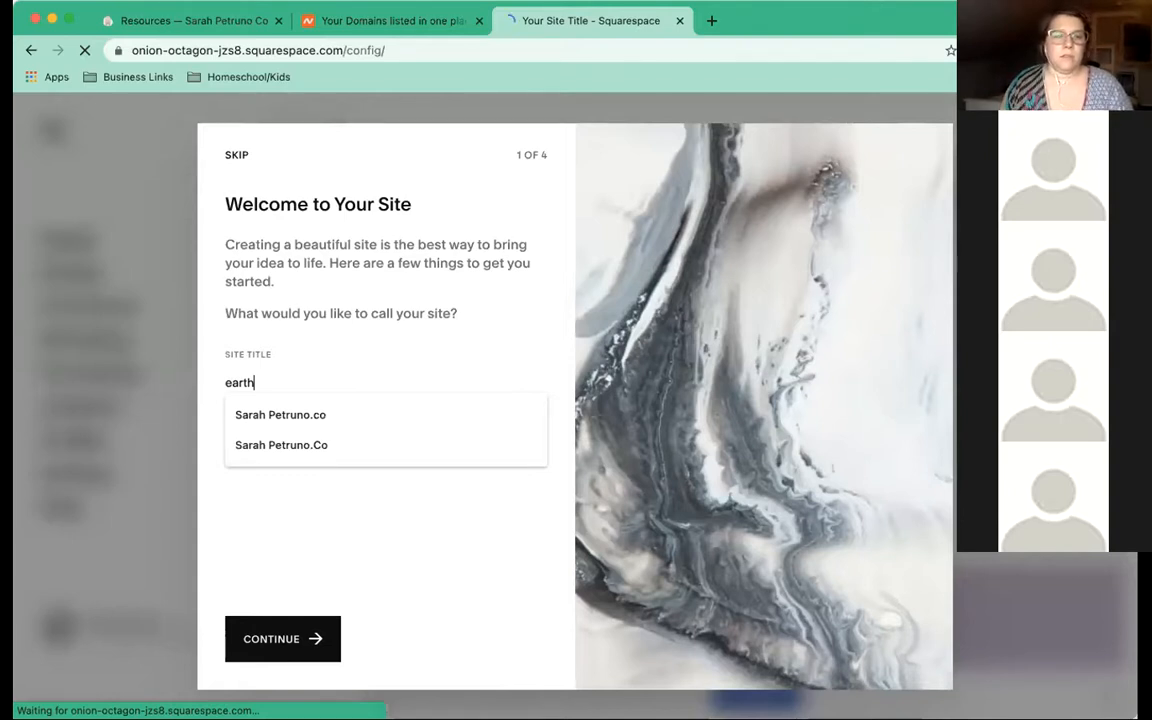
text(energyhealings.co)
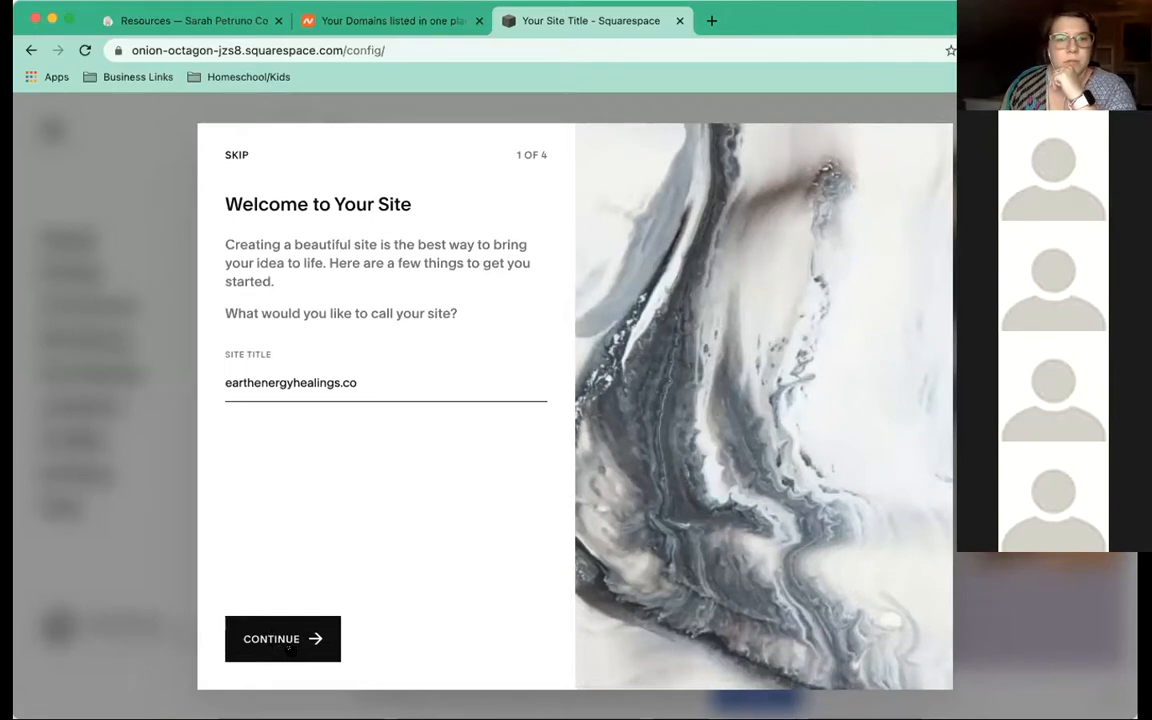
click(289, 648)
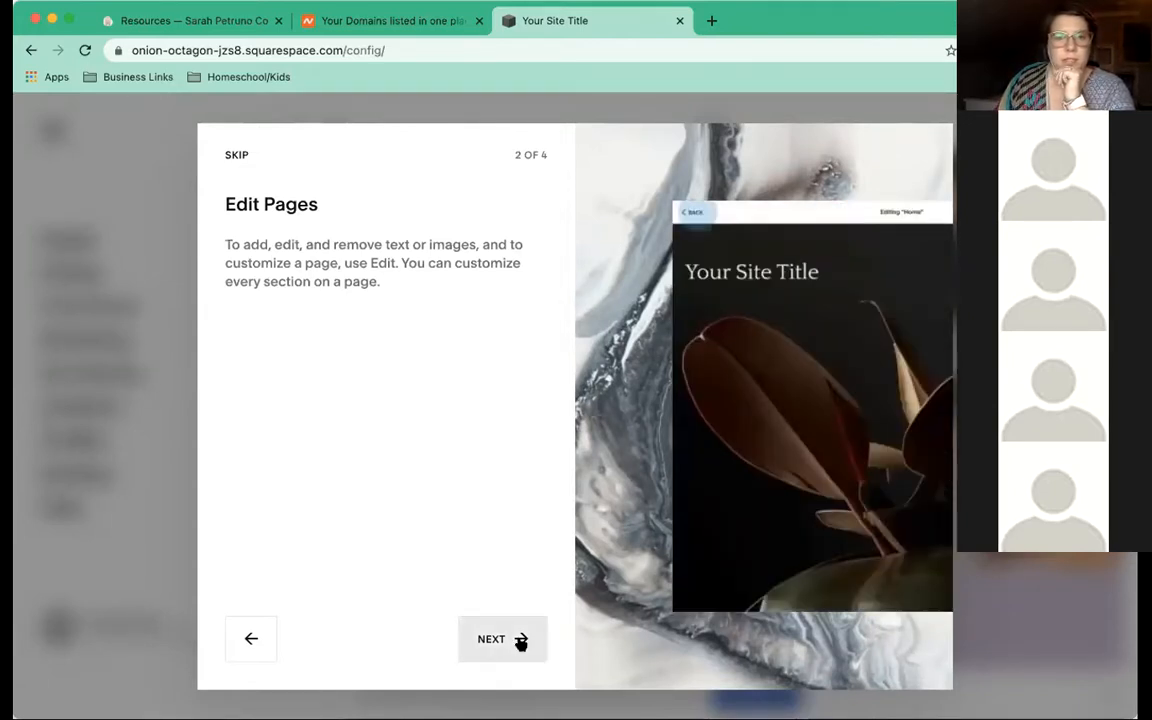
Step through the remaining welcome walkthrough screens to Get Started
click(497, 639)
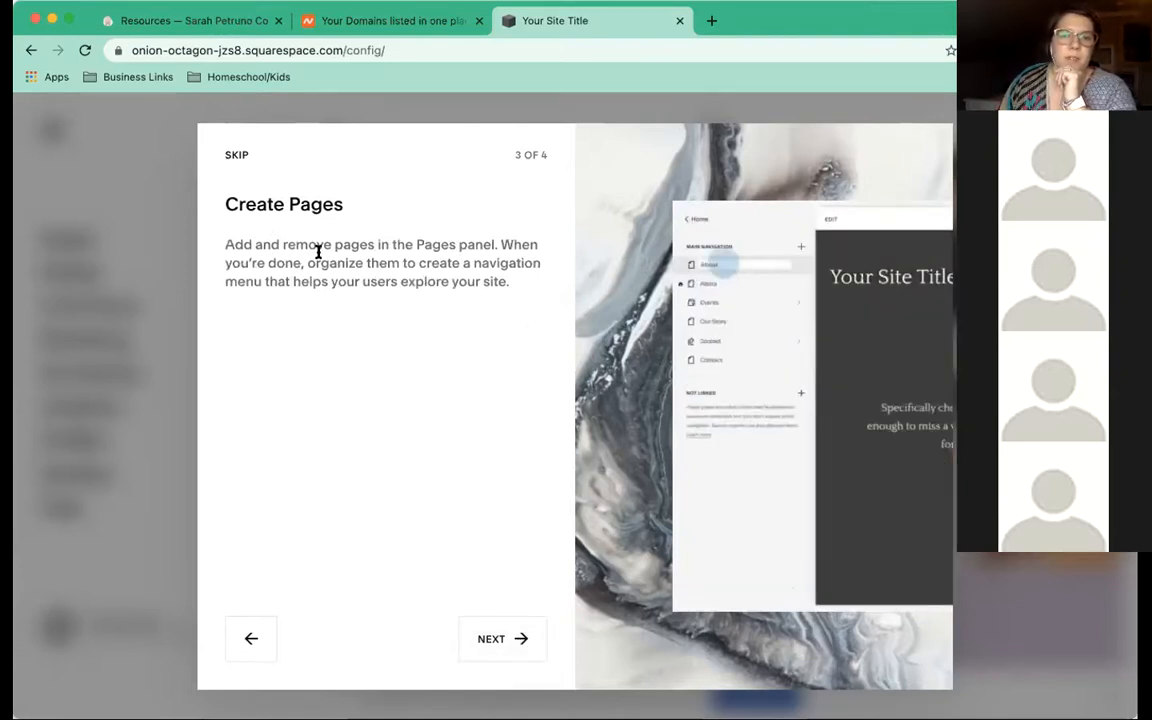
click(492, 636)
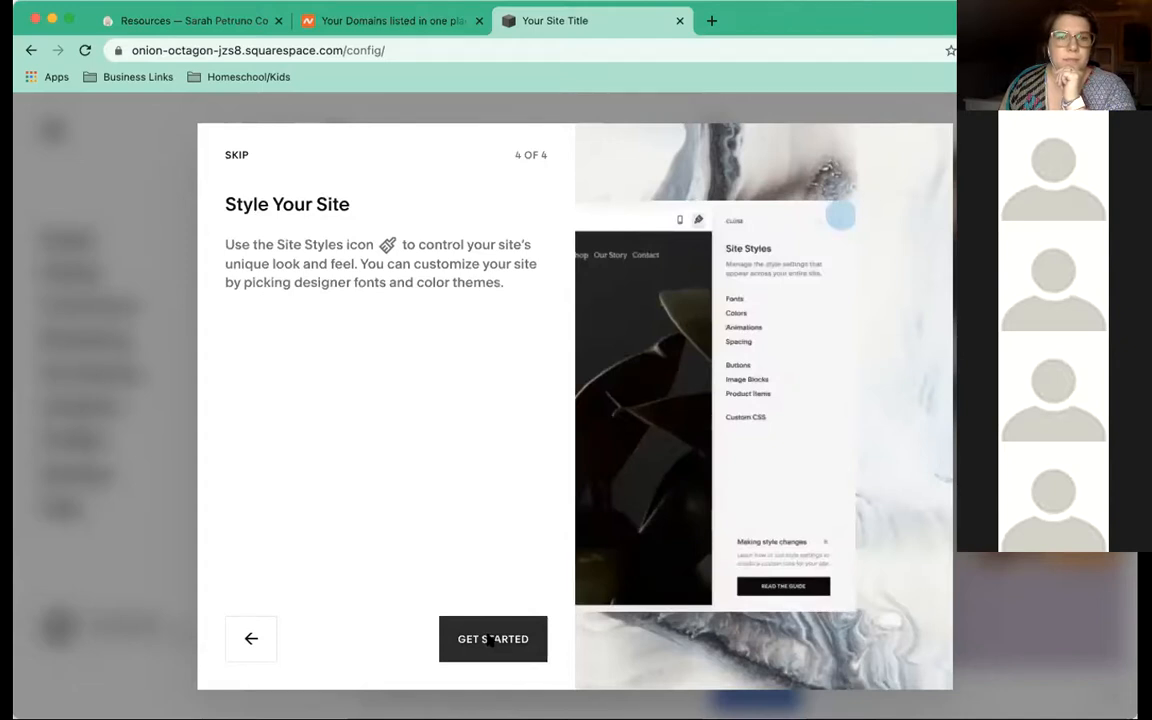
click(491, 641)
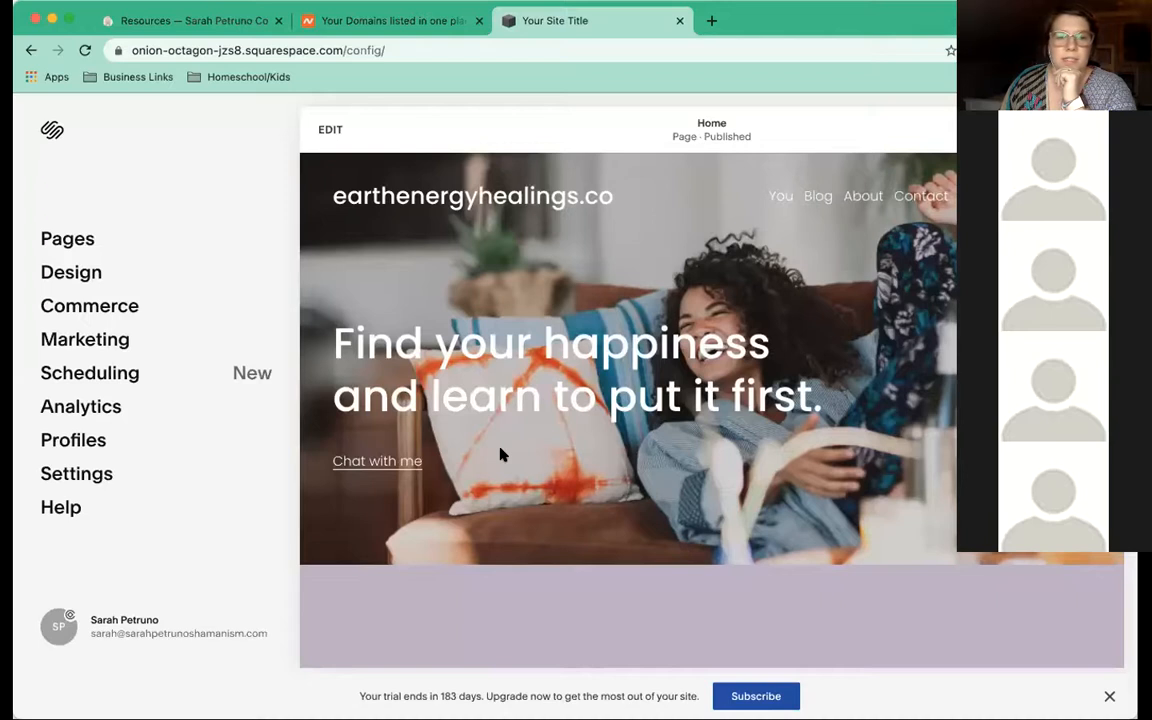
Scroll the home page preview, then bring up the site's Settings panel
scroll(502, 455, down, 3)
scroll(503, 455, down, 1)
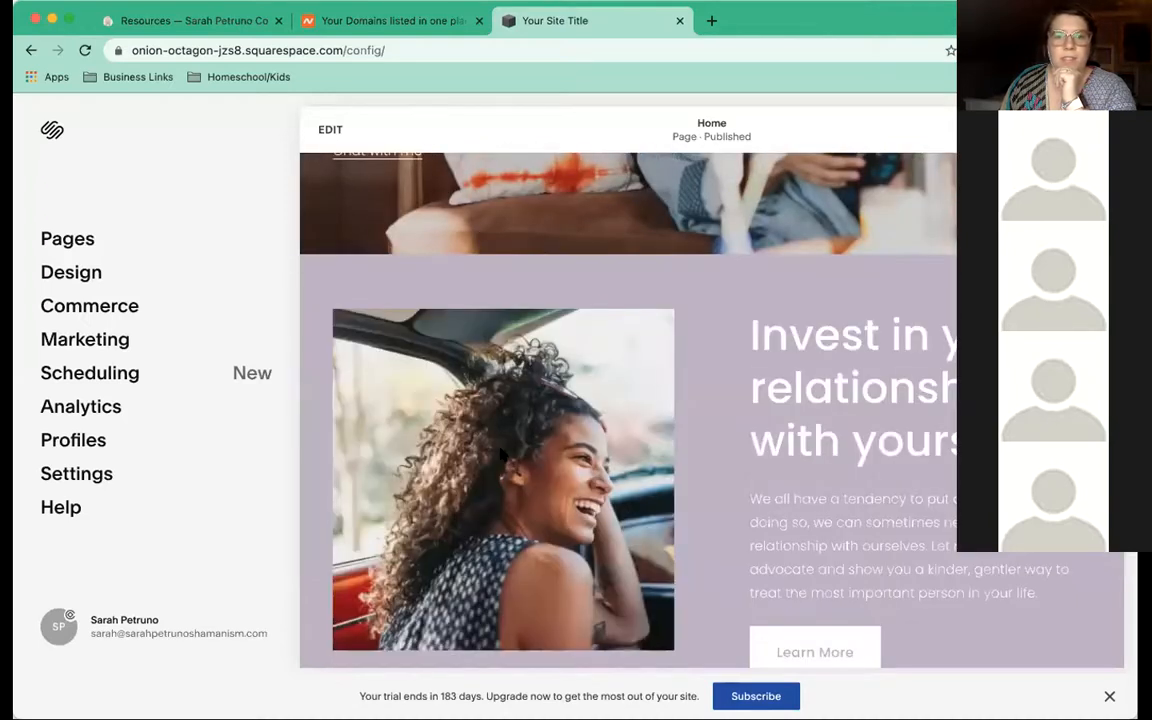
scroll(503, 455, up, 4)
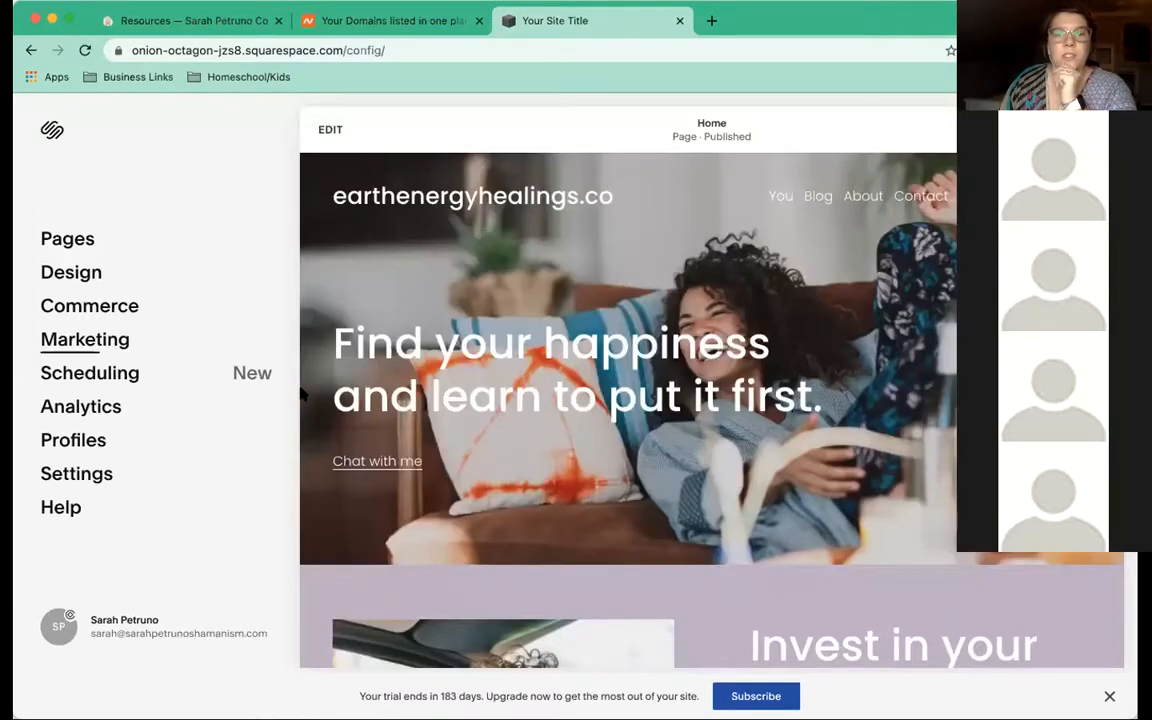
click(94, 476)
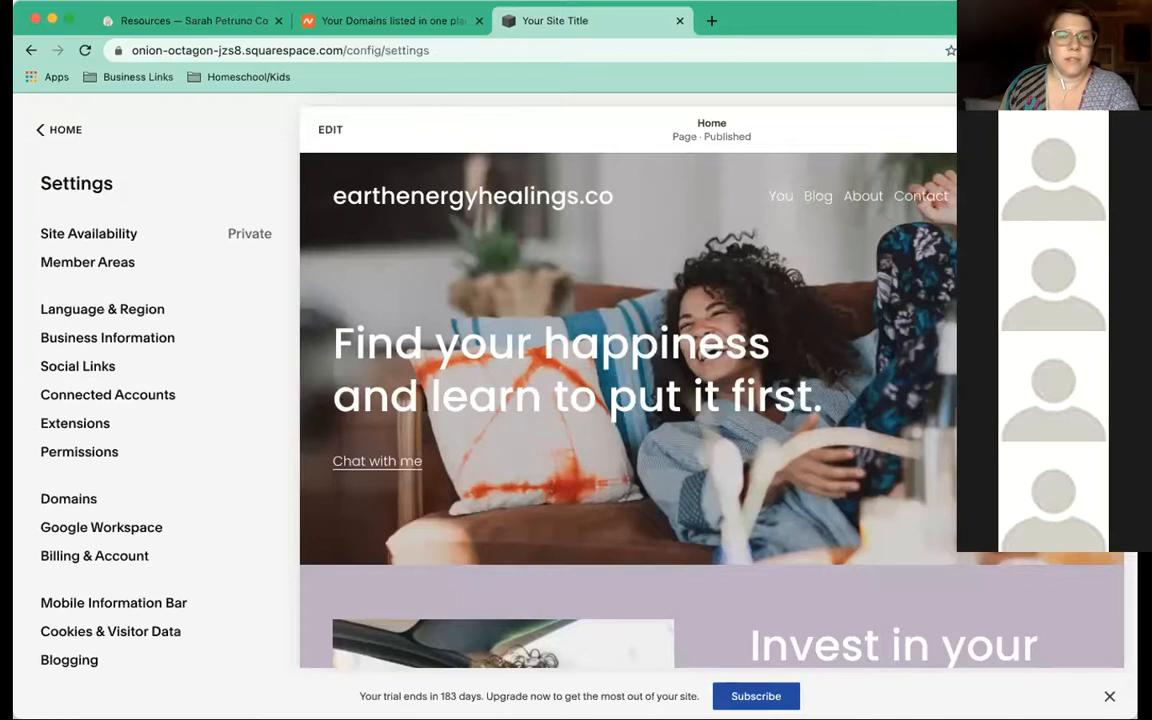
click(36, 133)
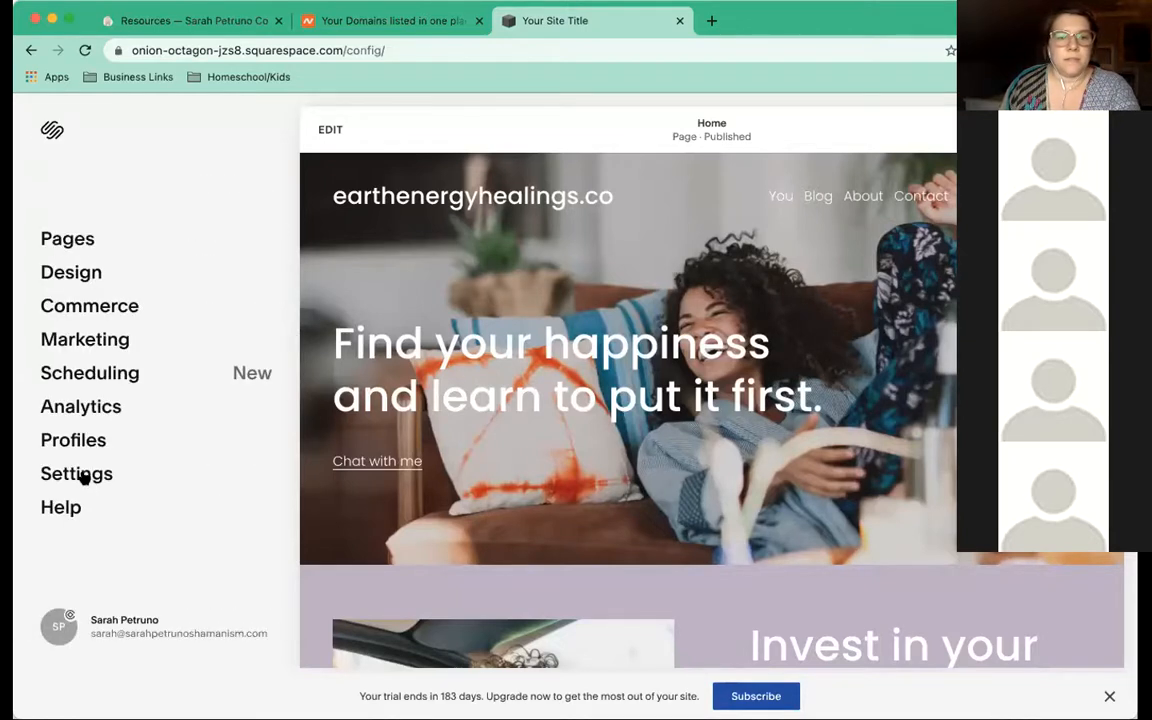
click(84, 477)
Rename the built-in domain's Site ID to earthenergyhealingsco and confirm the URL change
click(78, 502)
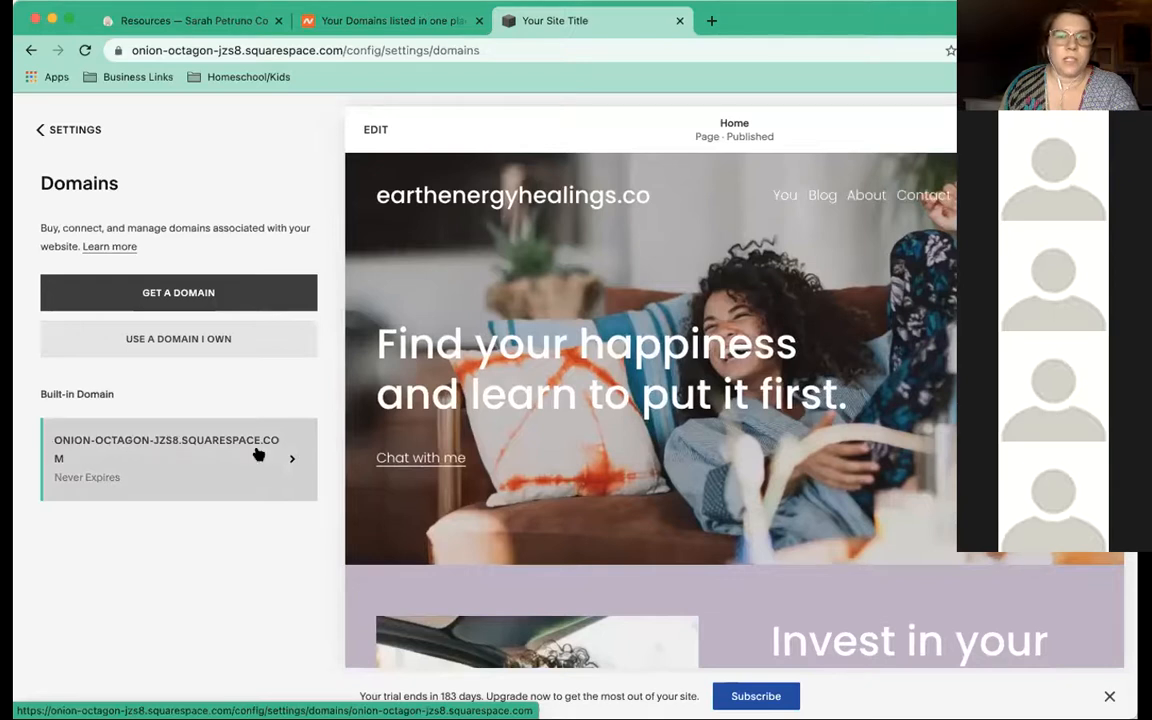
click(285, 463)
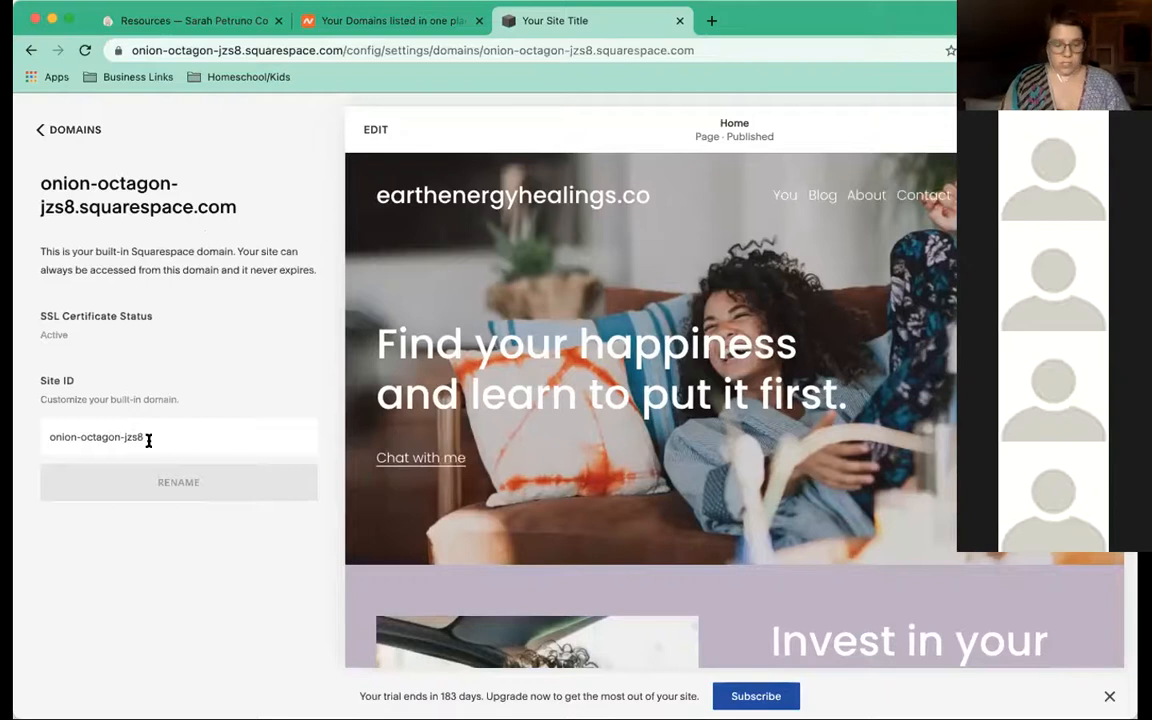
key(super+a)
text(earth)
text(healinkgs)
key(BackSpace)
key(BackSpace)
key(BackSpace)
text(gs)
key(BackSpace)
key(BackSpace)
key(BackSpace)
key(BackSpace)
key(BackSpace)
key(BackSpace)
key(BackSpace)
key(BackSpace)
text(energyhealingsco)
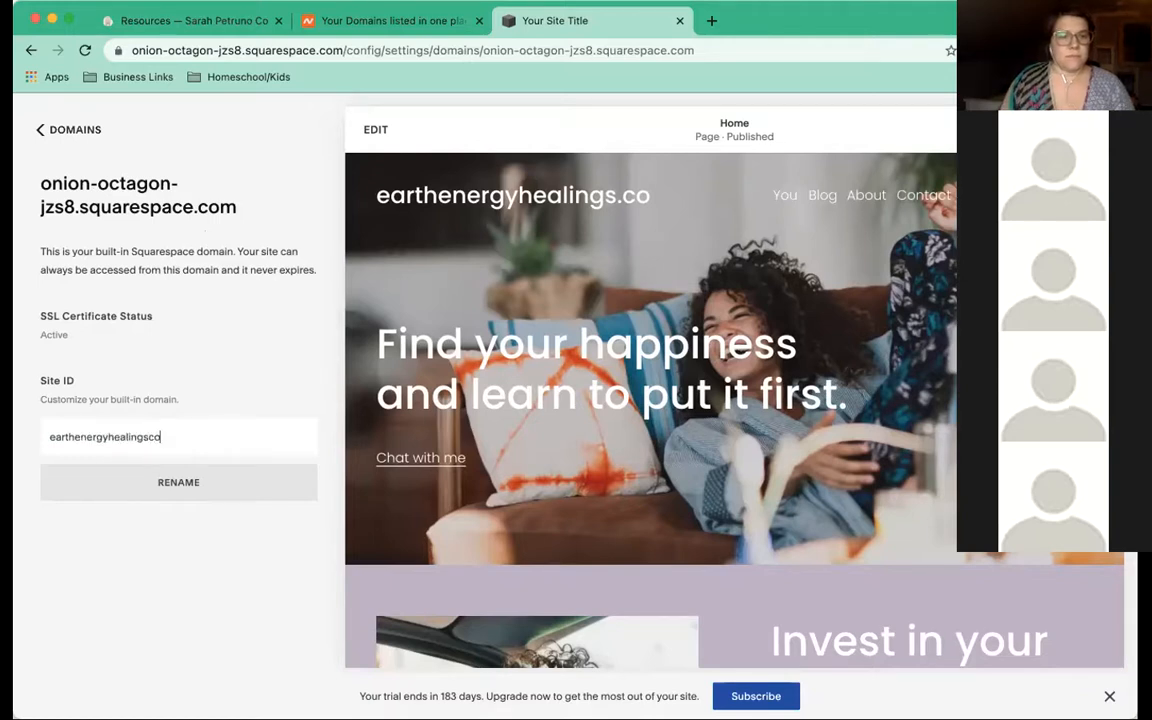
click(187, 481)
click(241, 536)
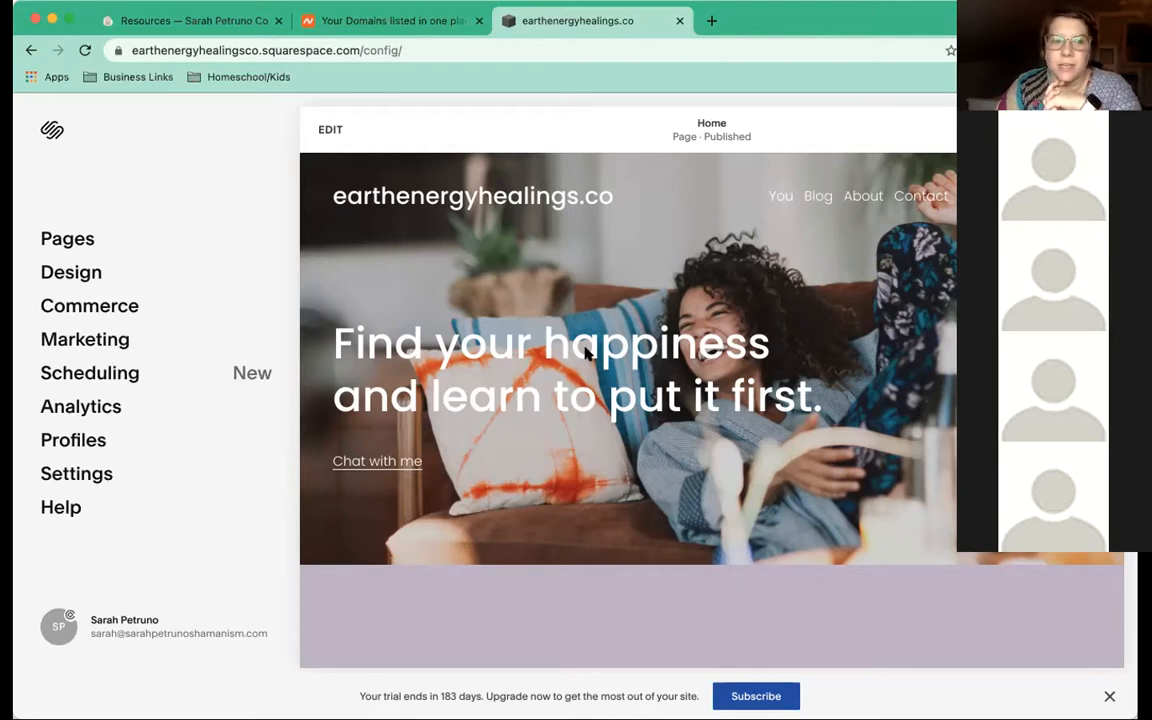
Open Settings > Domains, showing the earthenergyhealingsco.squarespace.com built-in domain
click(78, 476)
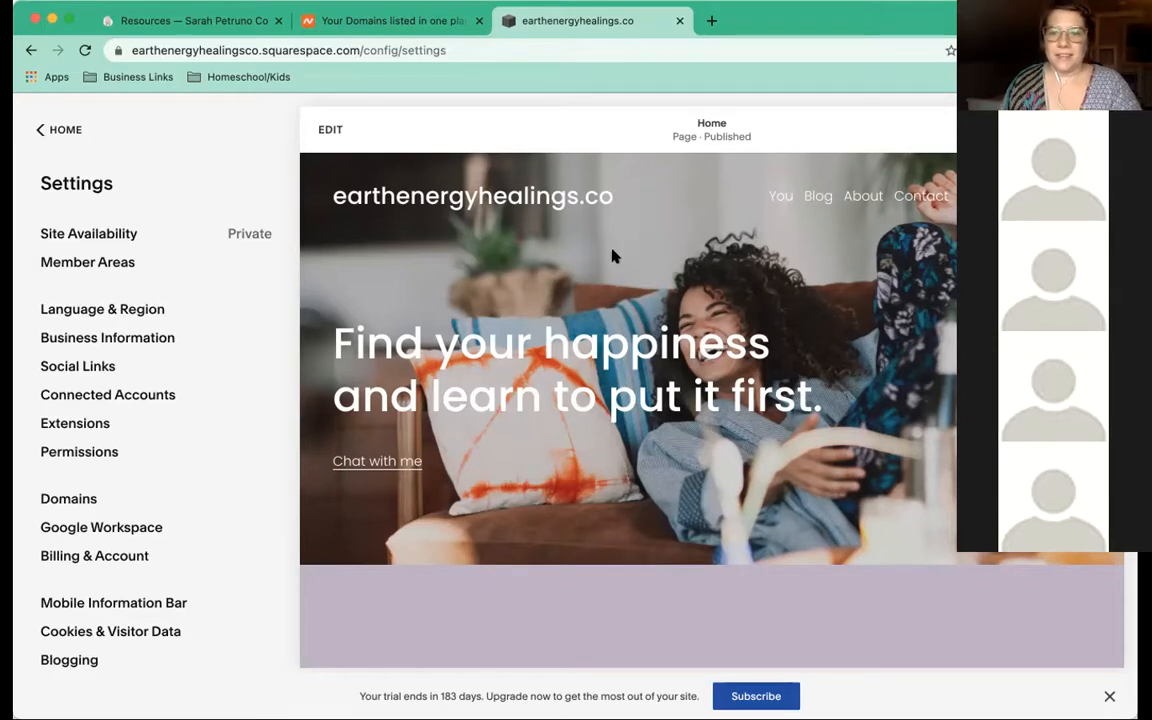
click(96, 502)
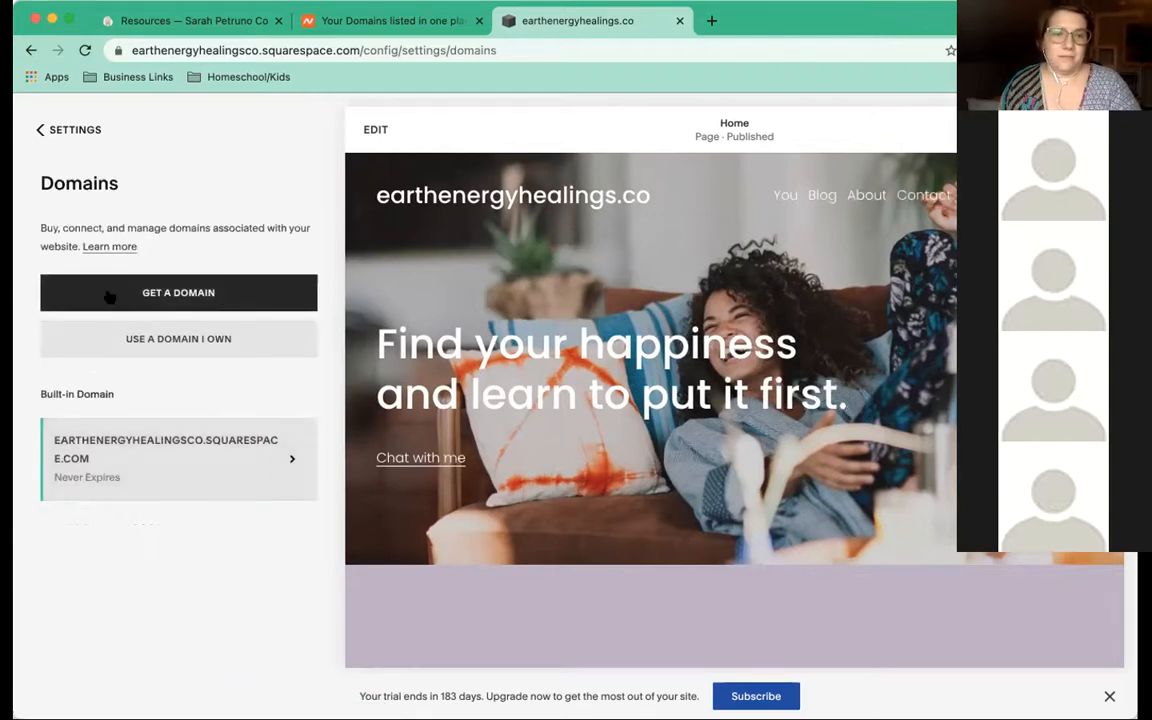
Choose Use a Domain I Own and submit earthenergyhealings.co
click(164, 341)
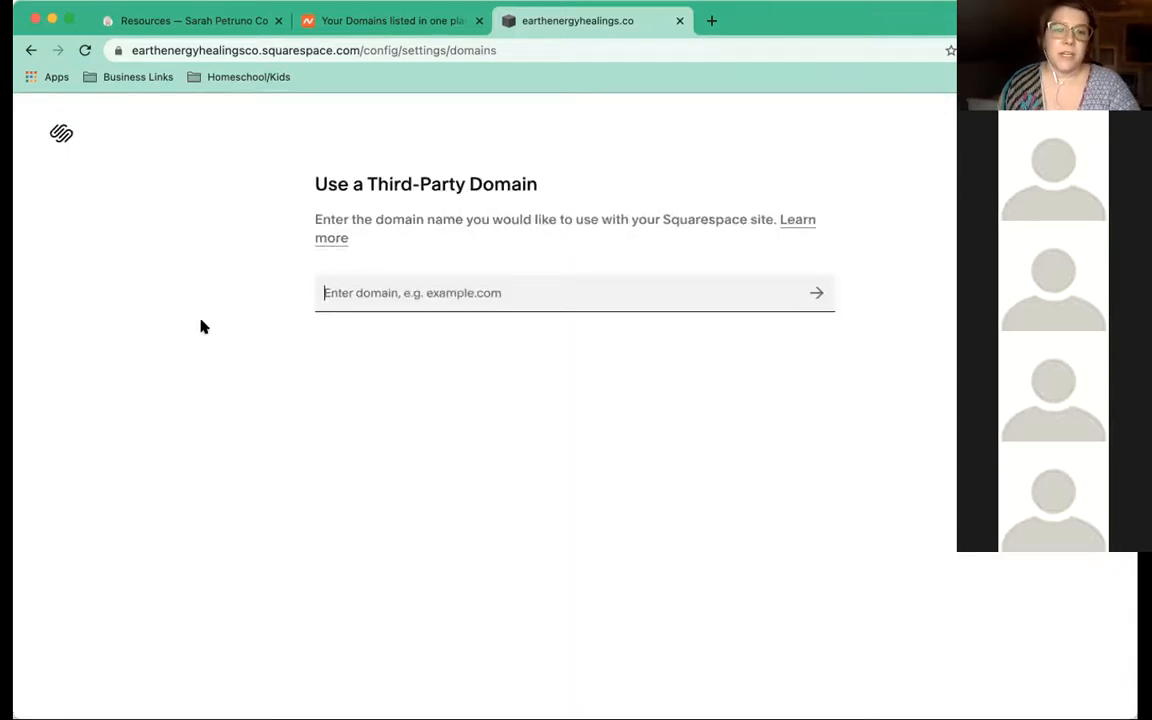
click(434, 293)
text(ear)
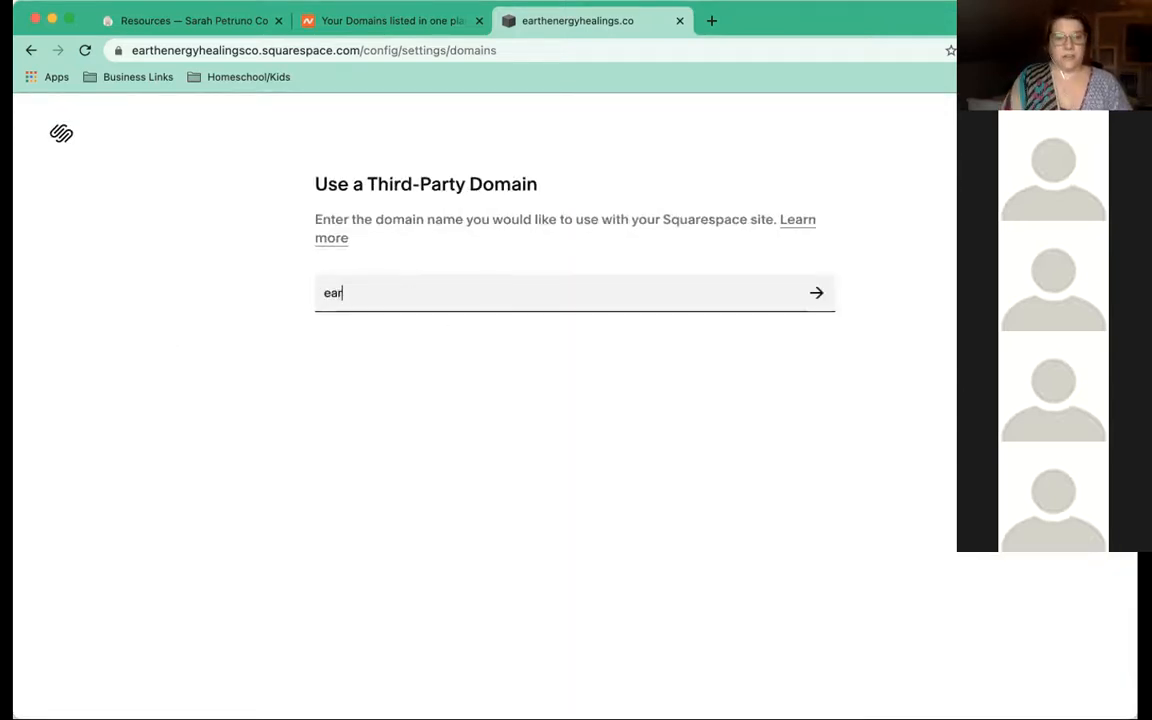
text(thhealings)
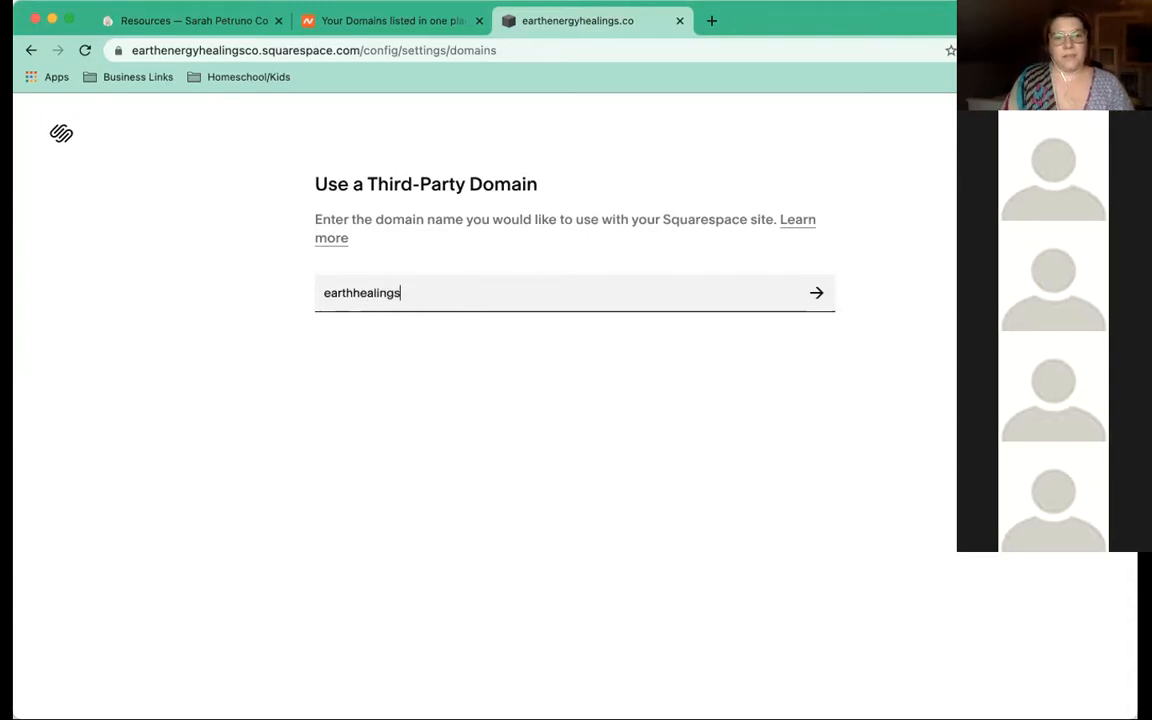
key(BackSpace)
key(BackSpace)
key(BackSpace)
key(BackSpace)
key(BackSpace)
key(BackSpace)
key(BackSpace)
key(BackSpace)
text(energyhealings.co)
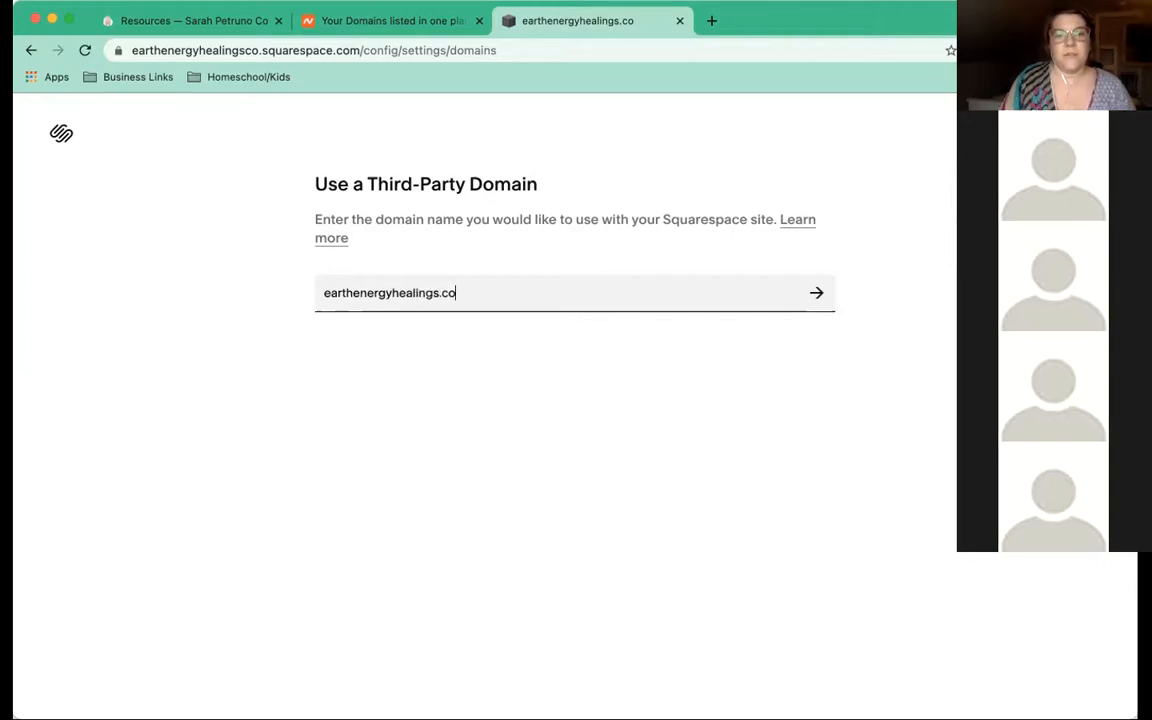
key(Return)
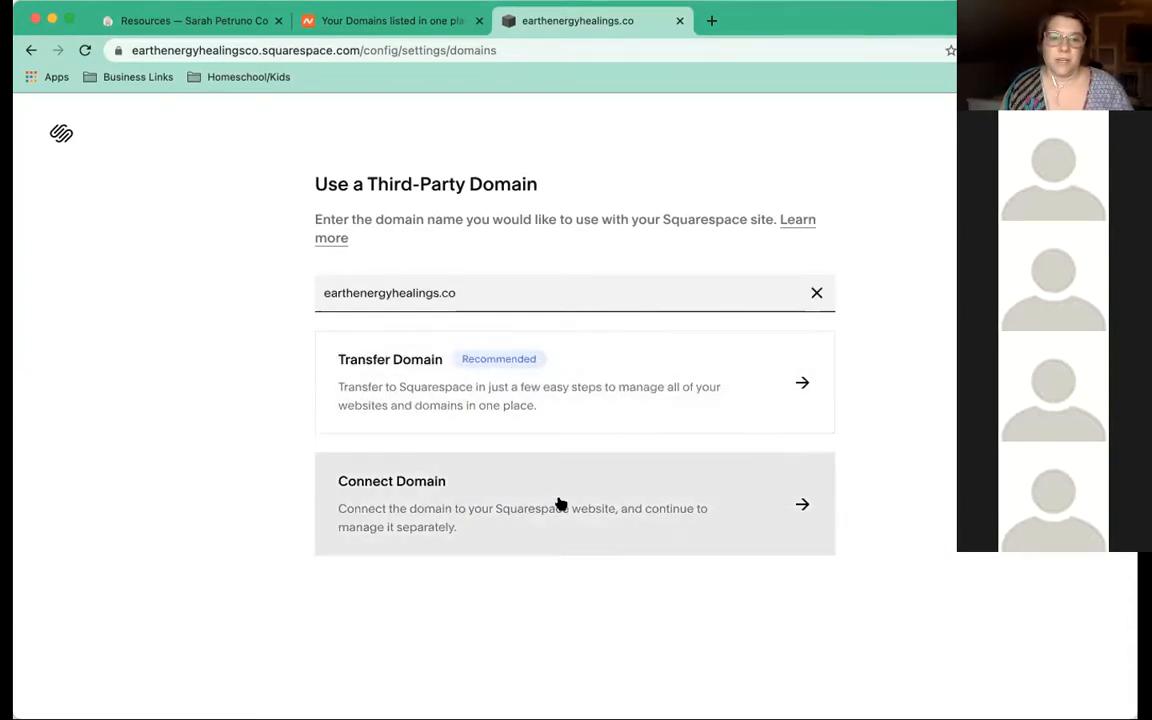
Connect earthenergyhealings.co as a Namecheap-managed domain and continue to its DNS records
click(561, 503)
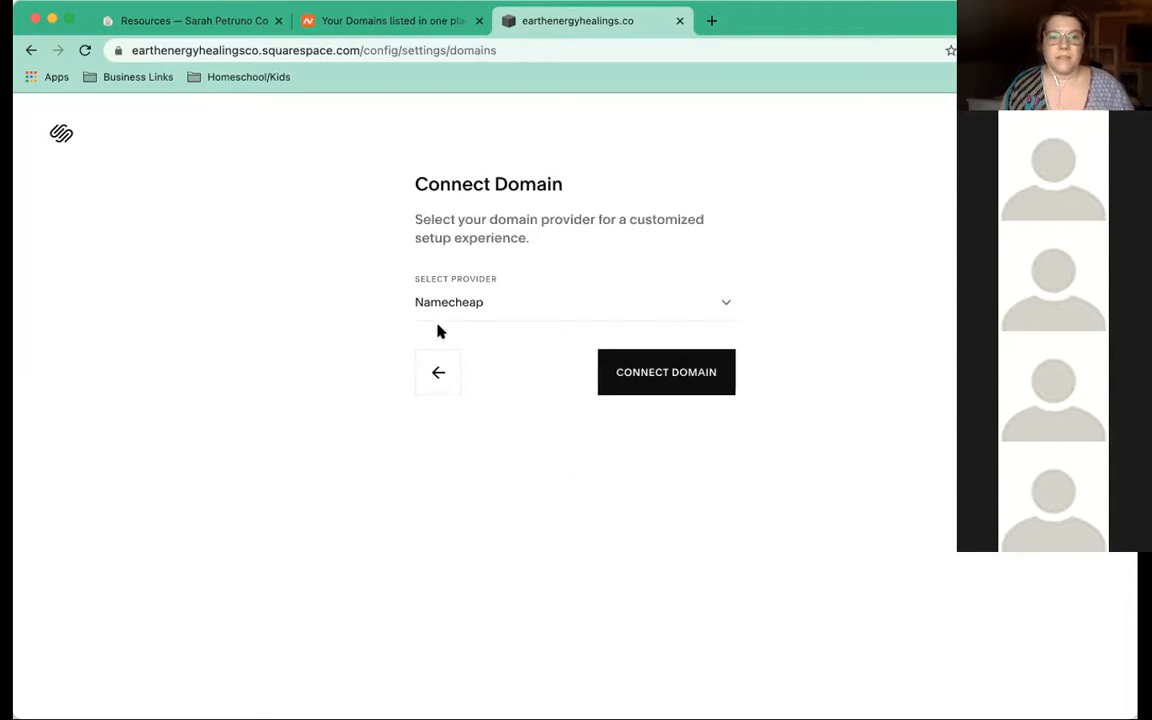
click(658, 373)
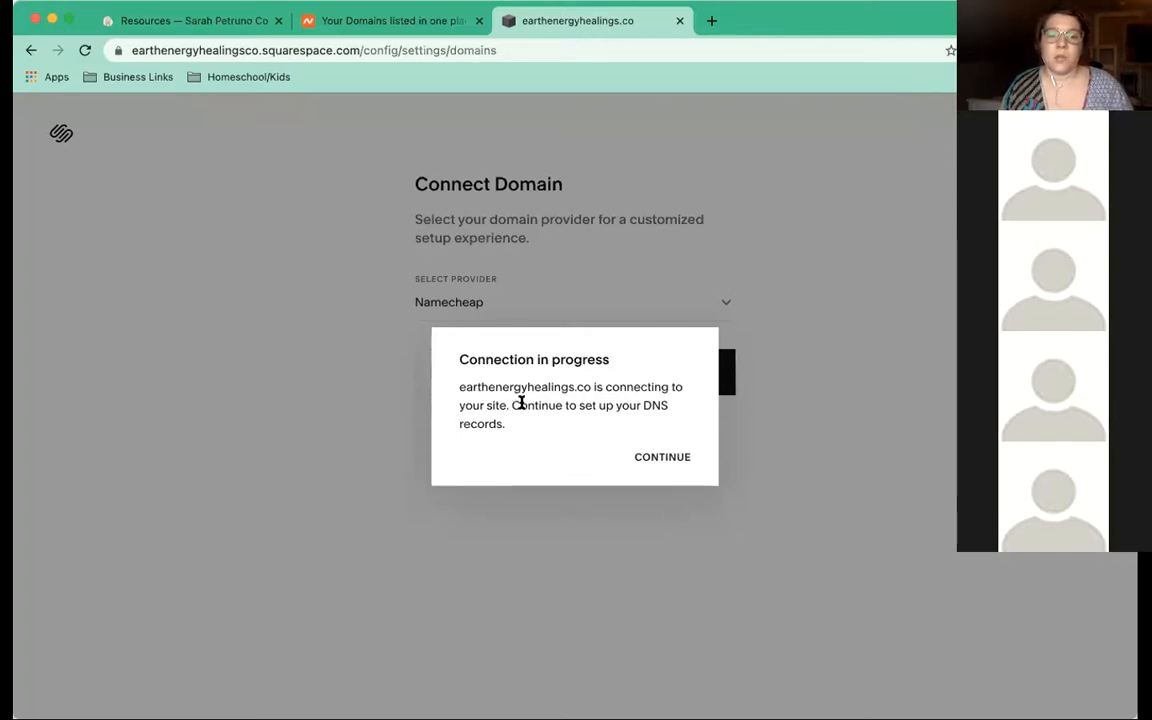
click(652, 456)
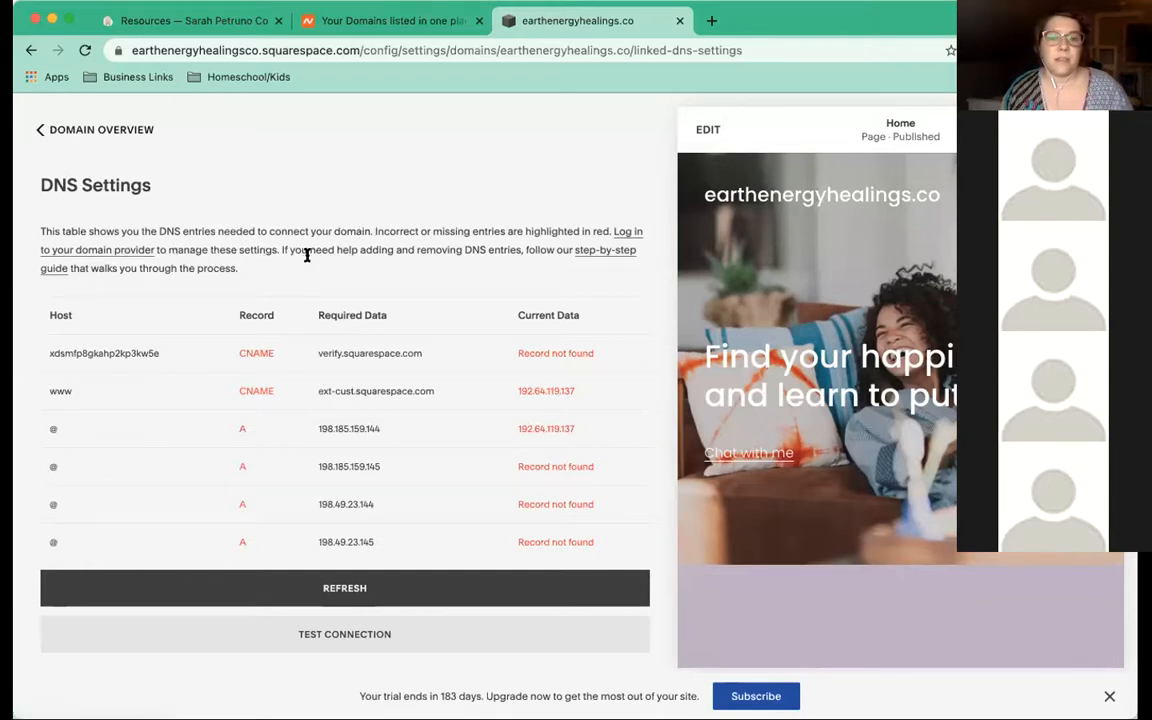
Open Namecheap's Advanced DNS host records for earthenergyhealings.co, then view Squarespace's required DNS entries
click(376, 27)
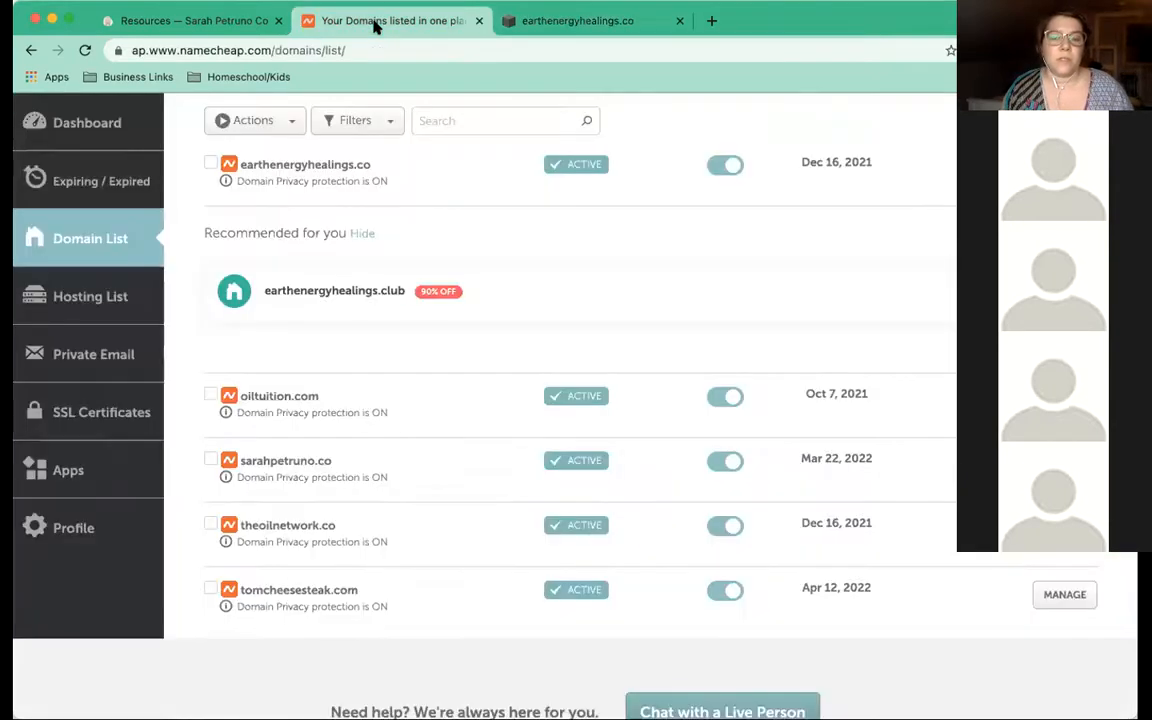
scroll(516, 350, up, 2)
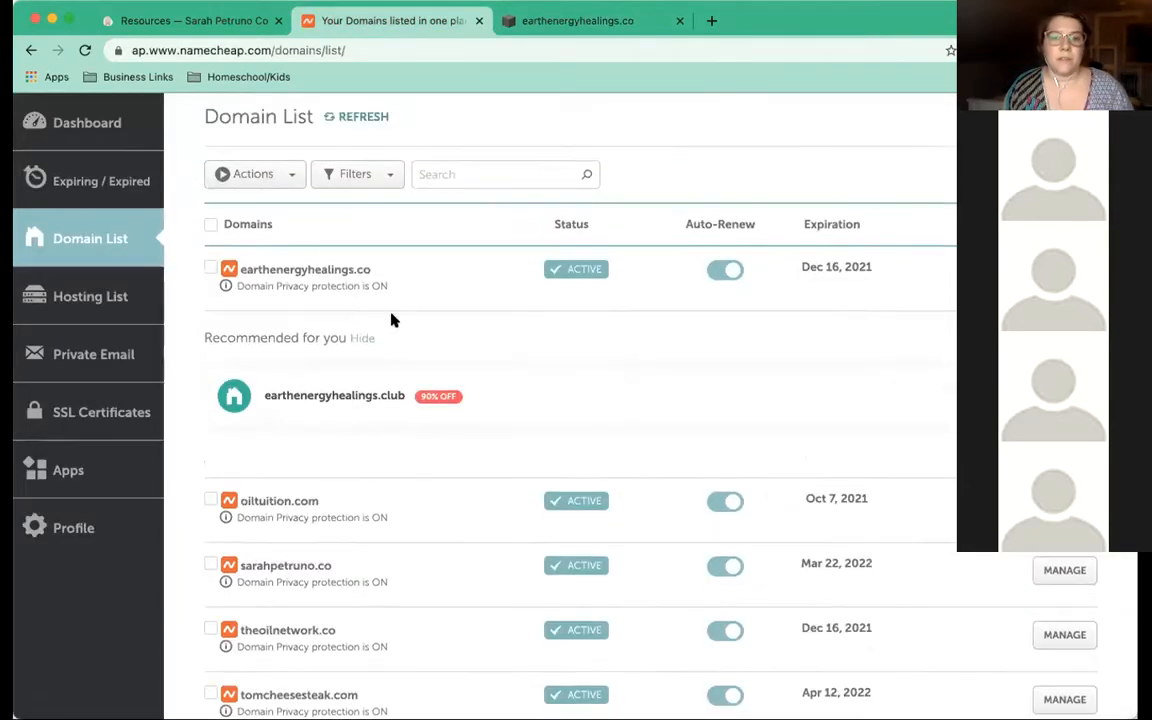
click(284, 271)
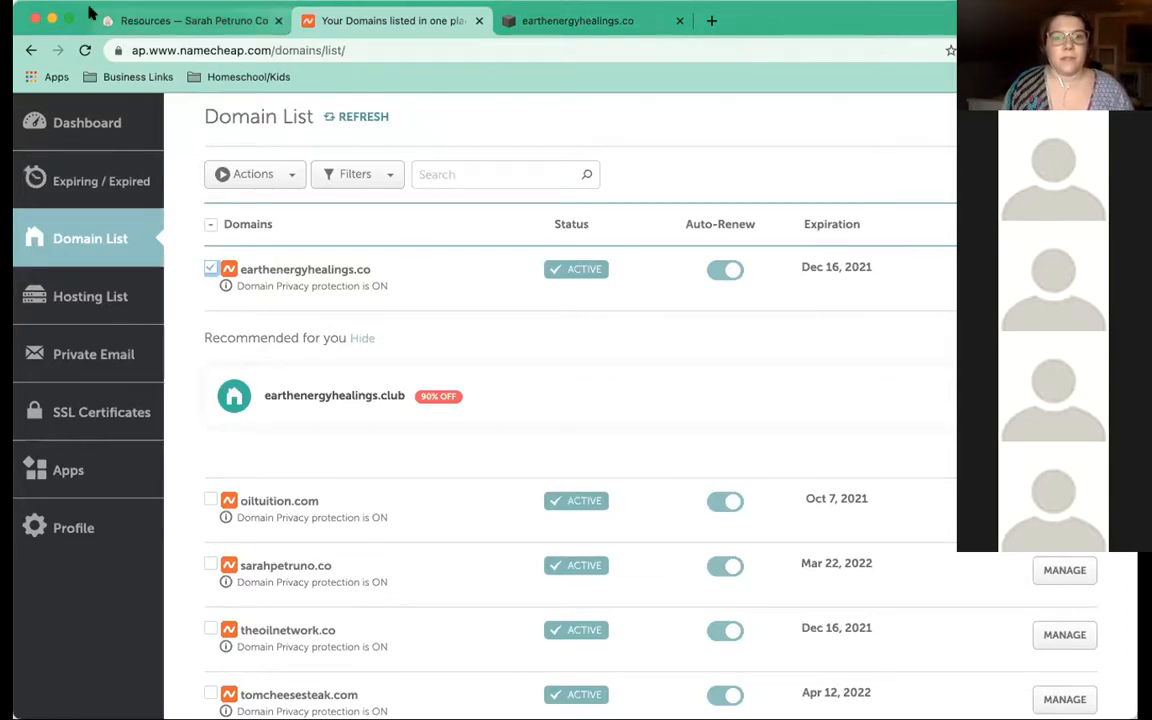
click(1047, 276)
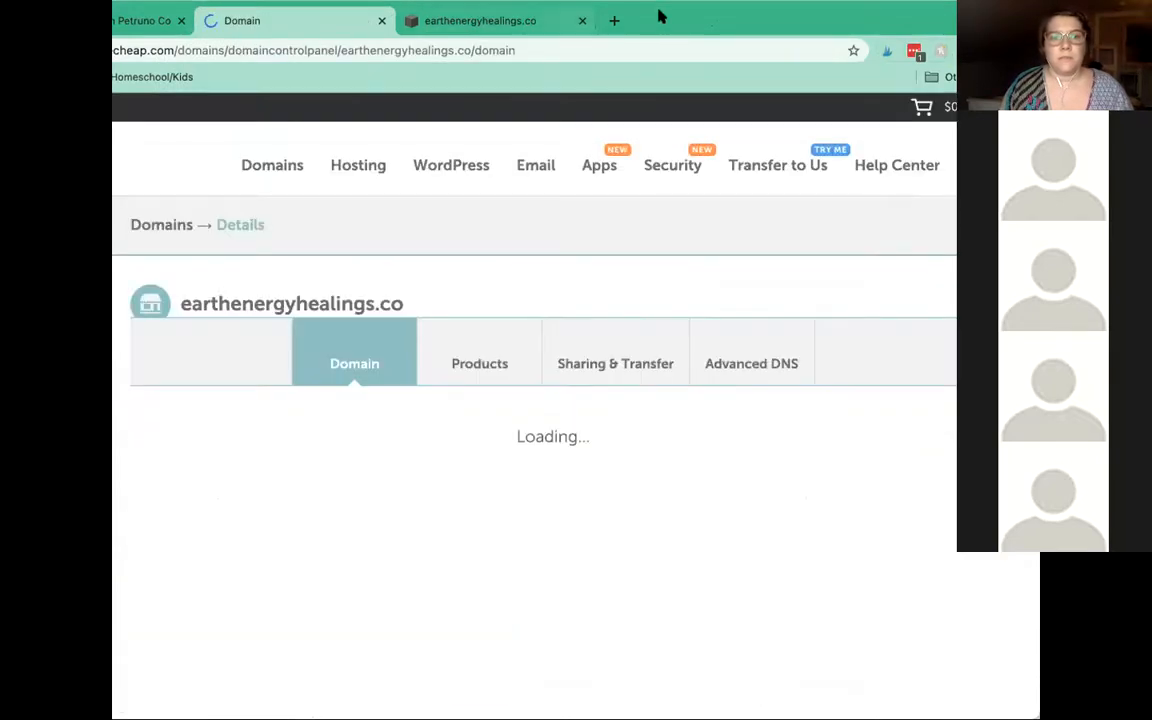
click(789, 369)
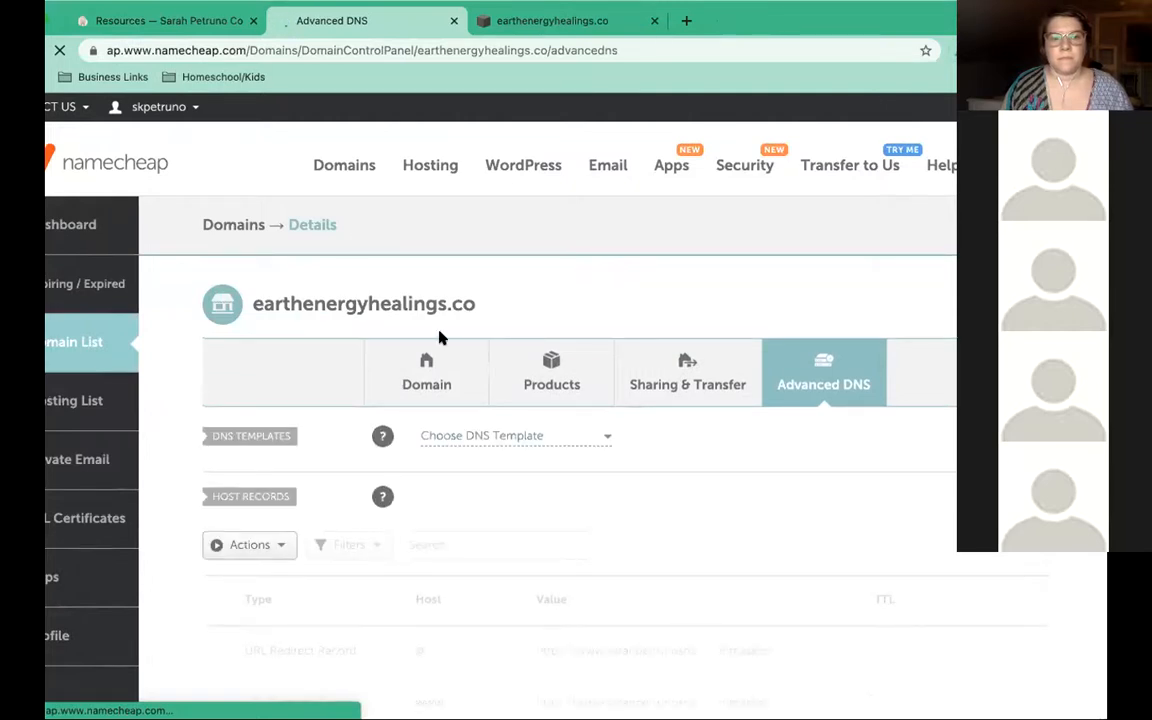
scroll(586, 545, down, 3)
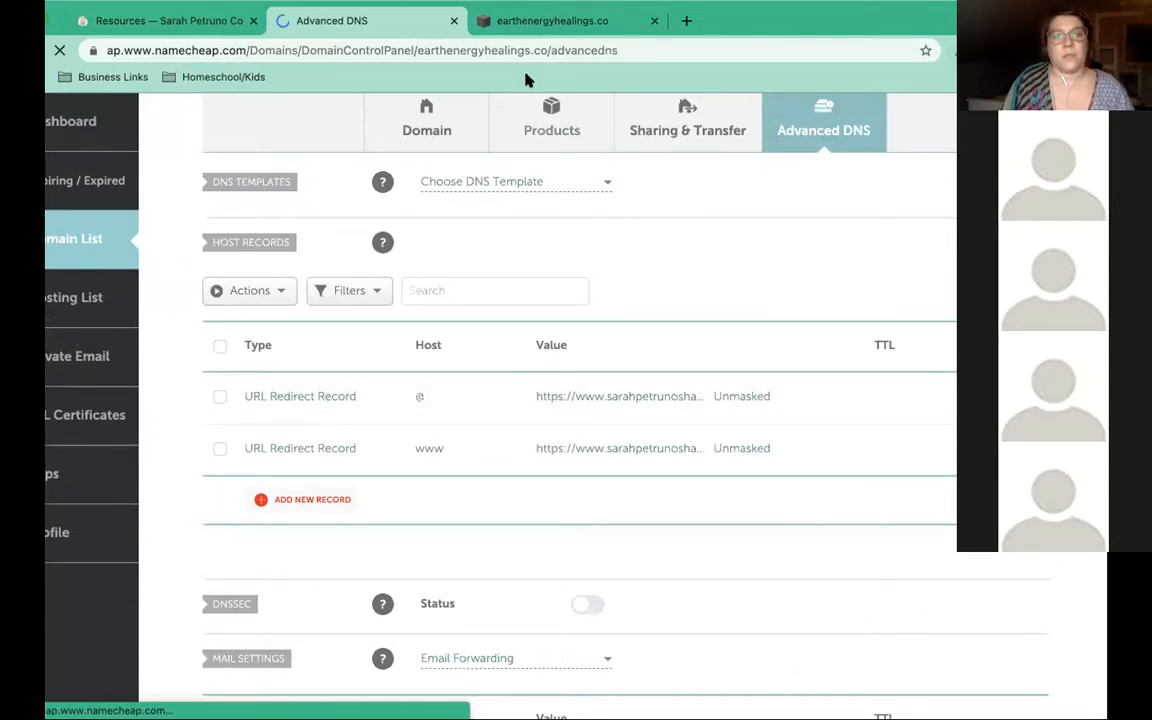
click(540, 22)
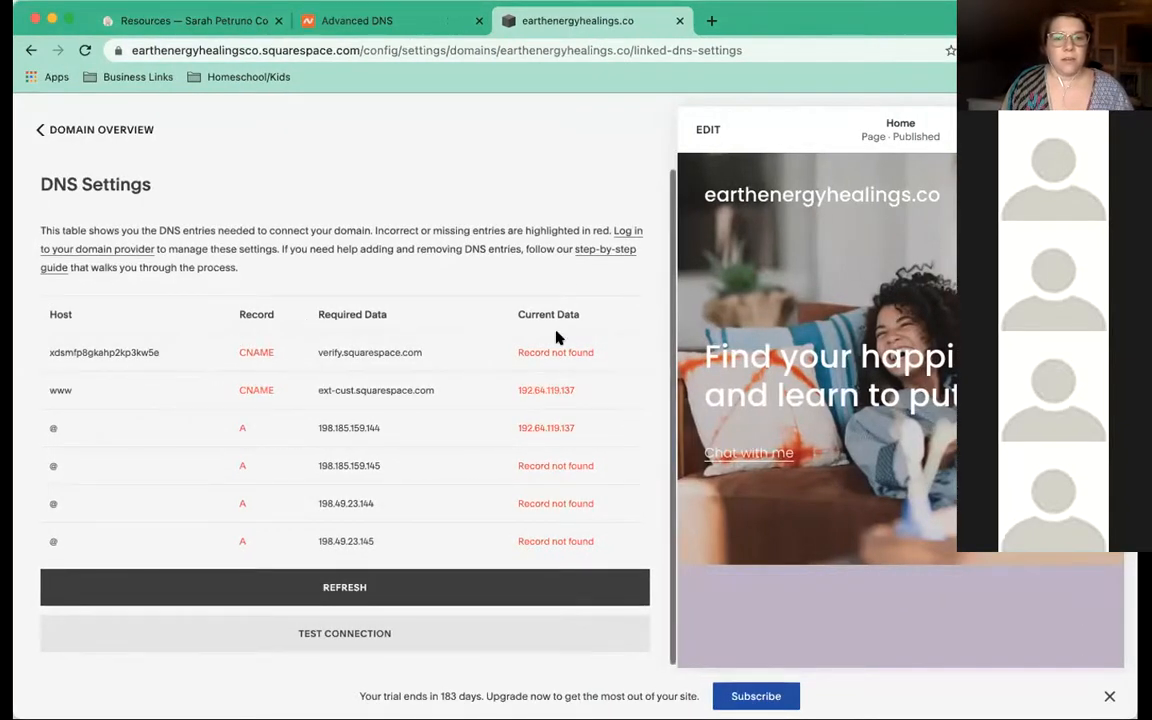
Copy Squarespace's verification host and add a new CNAME record row in Namecheap
scroll(320, 360, down, 1)
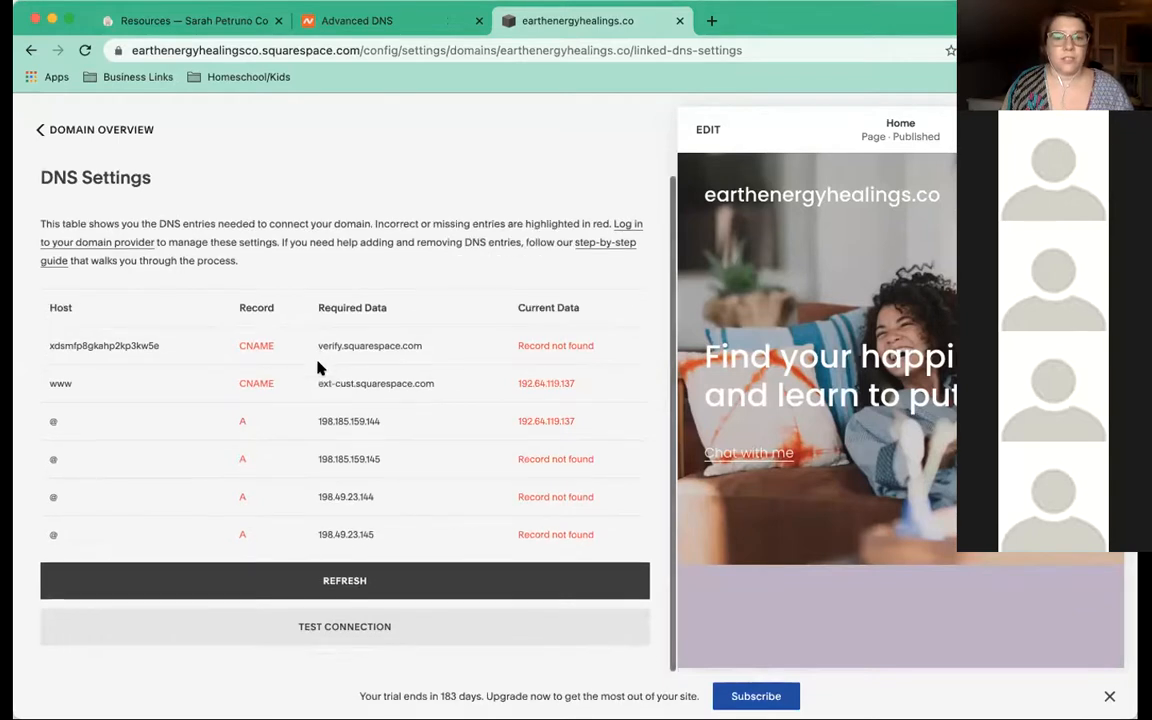
double_click(92, 345)
key(super+c)
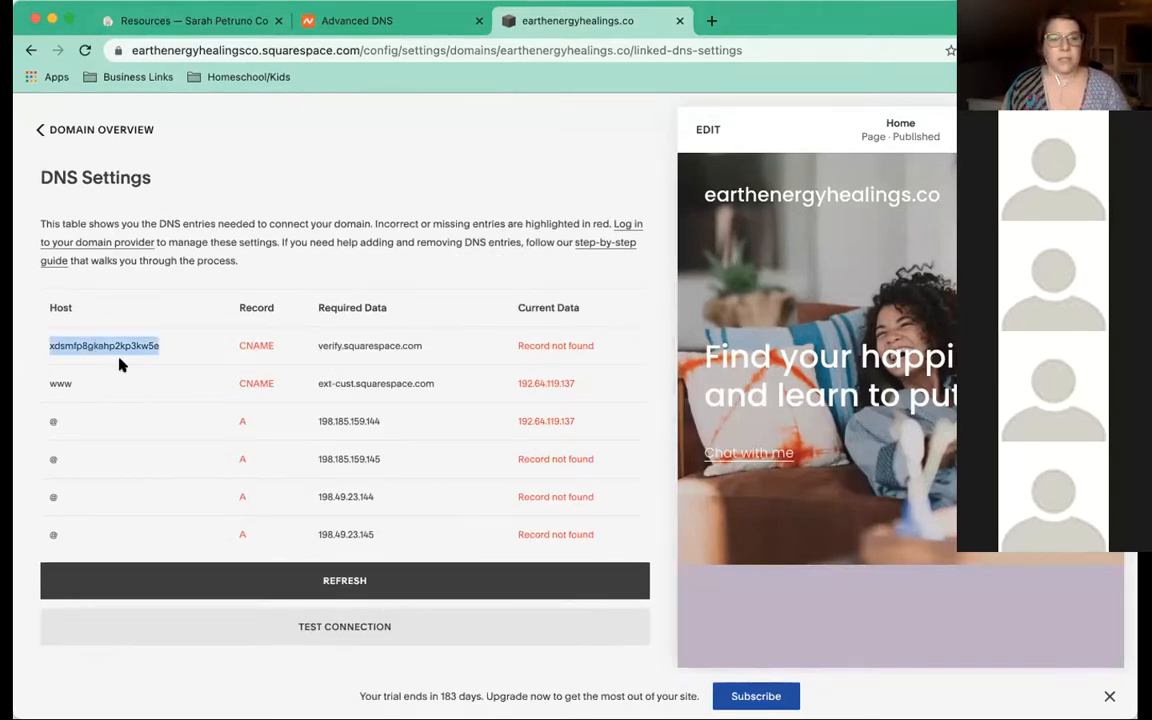
click(370, 20)
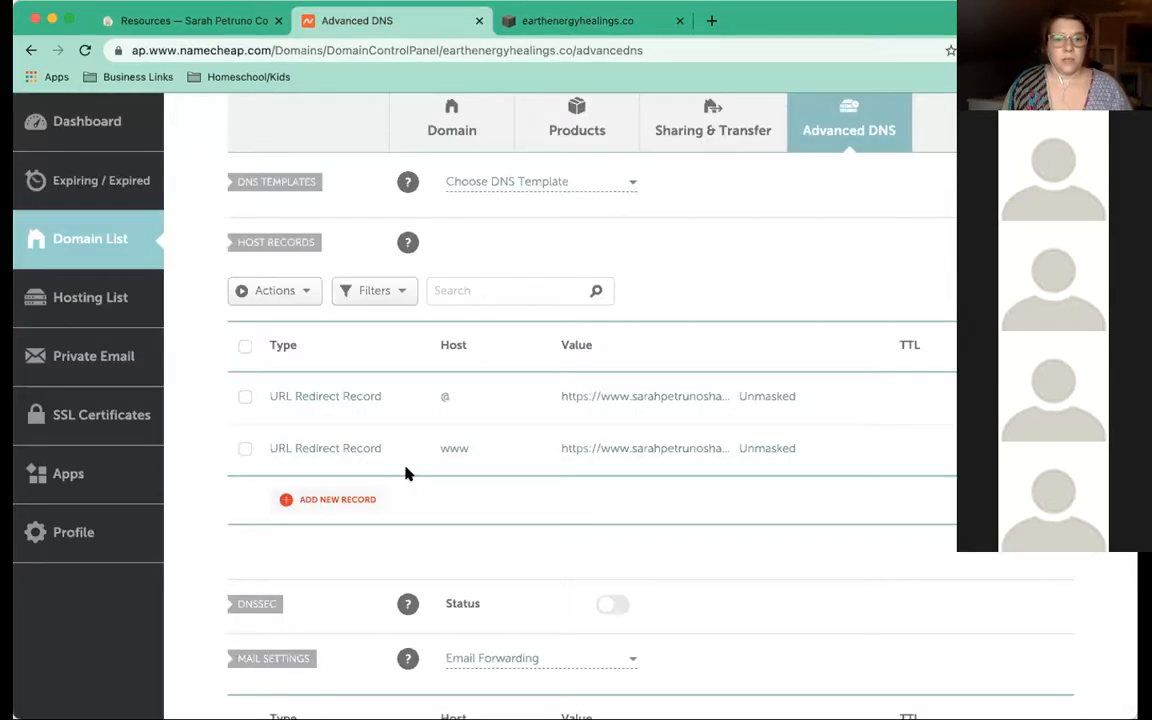
click(325, 503)
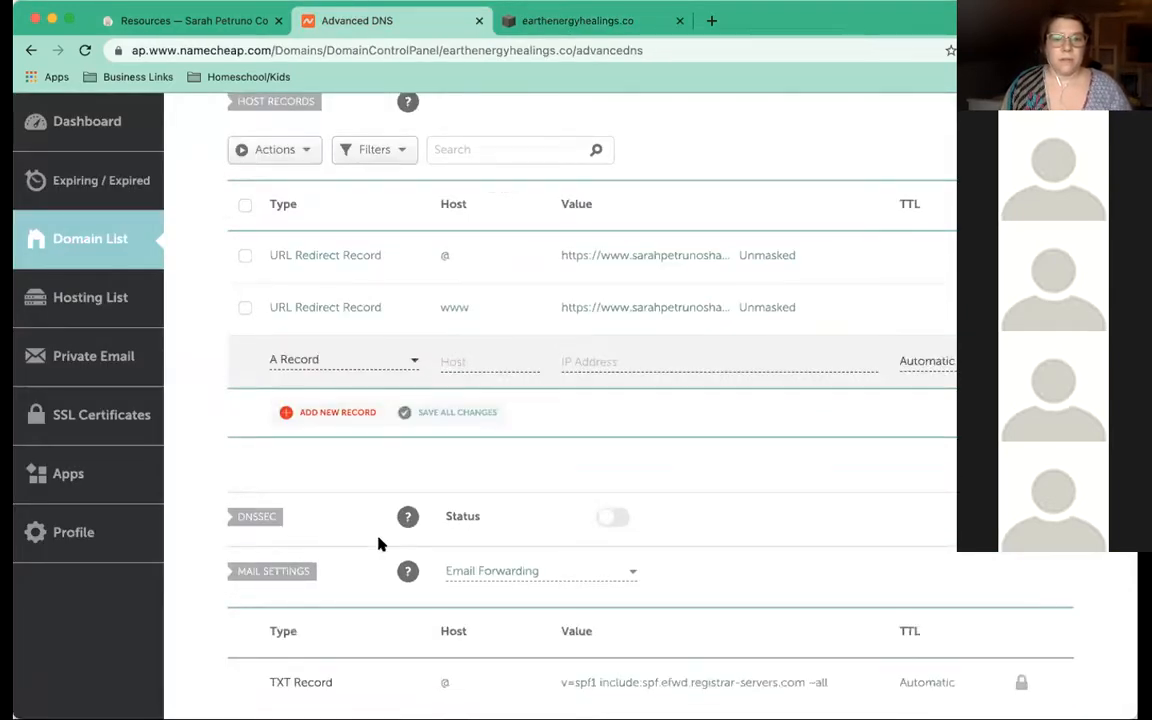
click(525, 24)
drag(239, 345, 277, 346)
click(398, 29)
scroll(360, 450, down, 3)
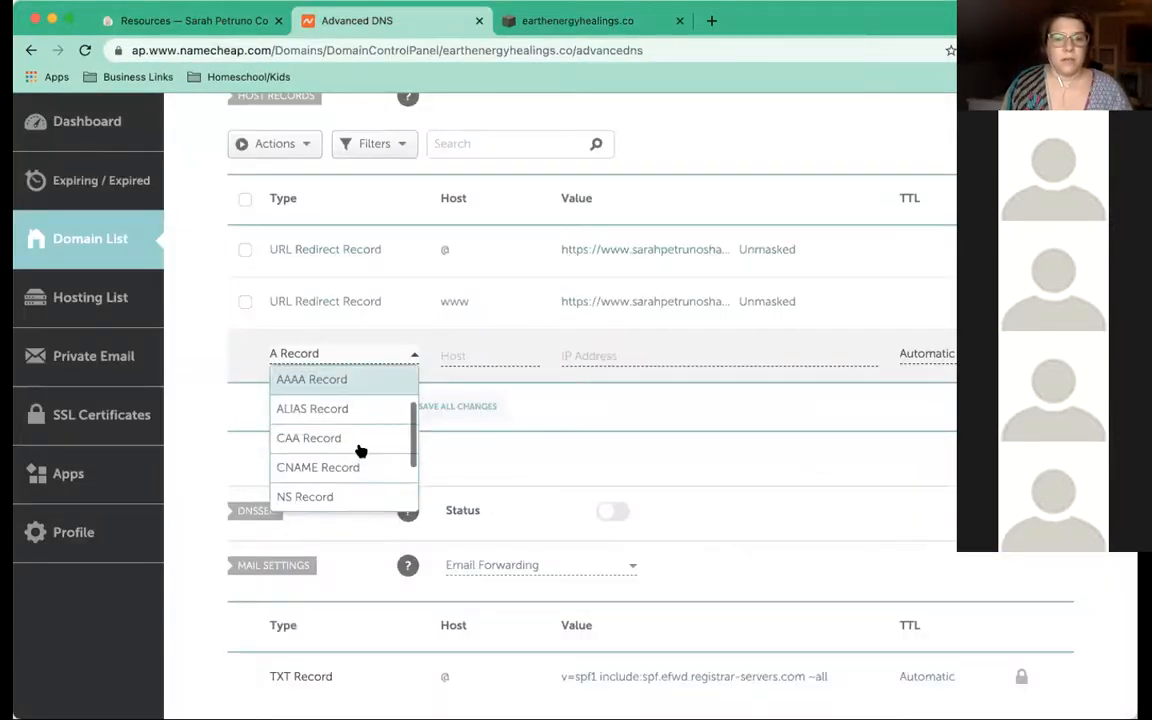
click(352, 422)
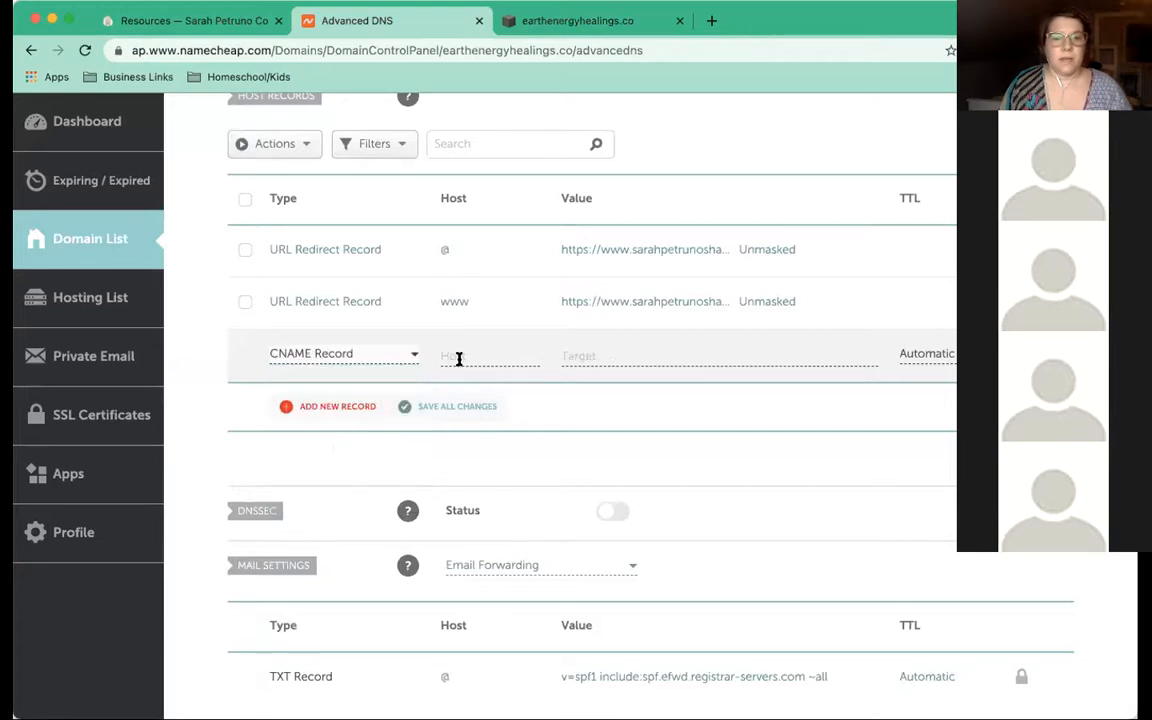
Set the CNAME's host to the verification host and its value to verify.squarespace.com, then save
click(456, 354)
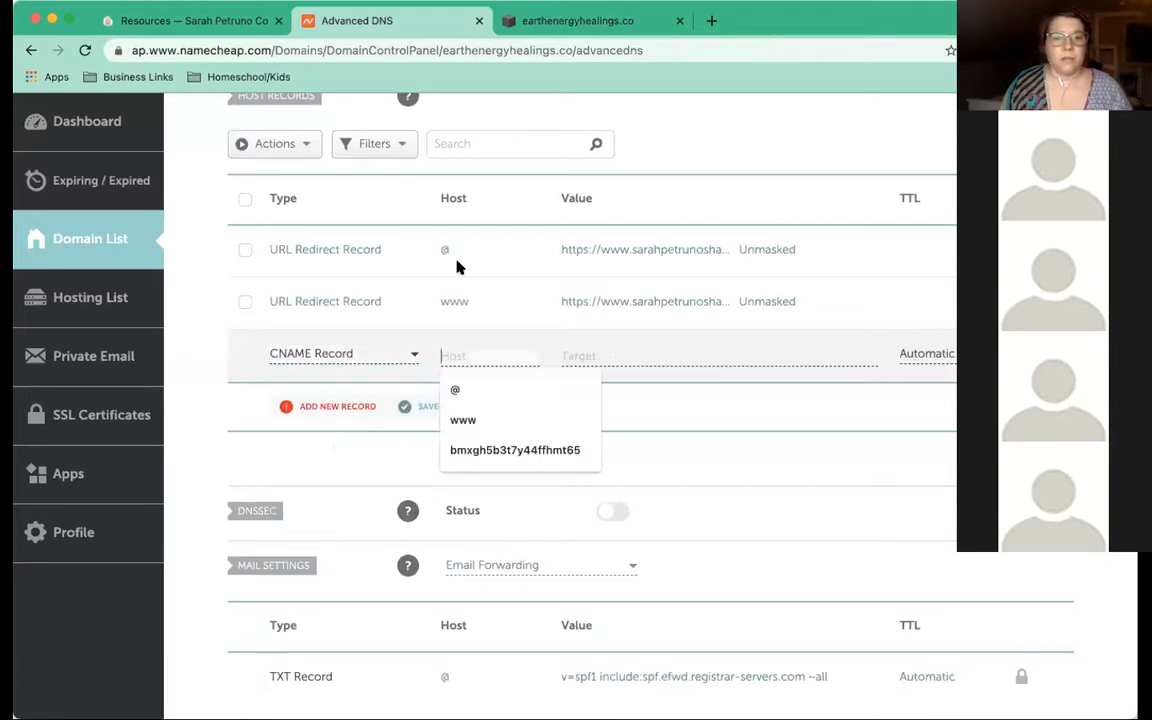
click(577, 20)
double_click(117, 344)
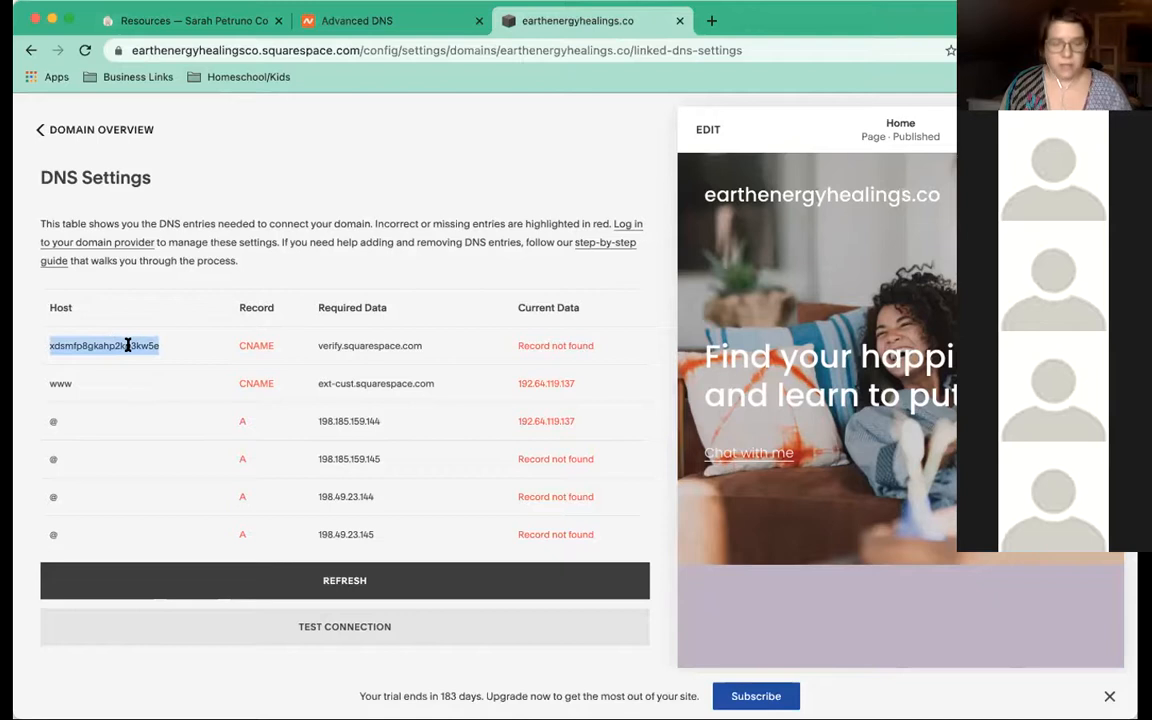
click(340, 20)
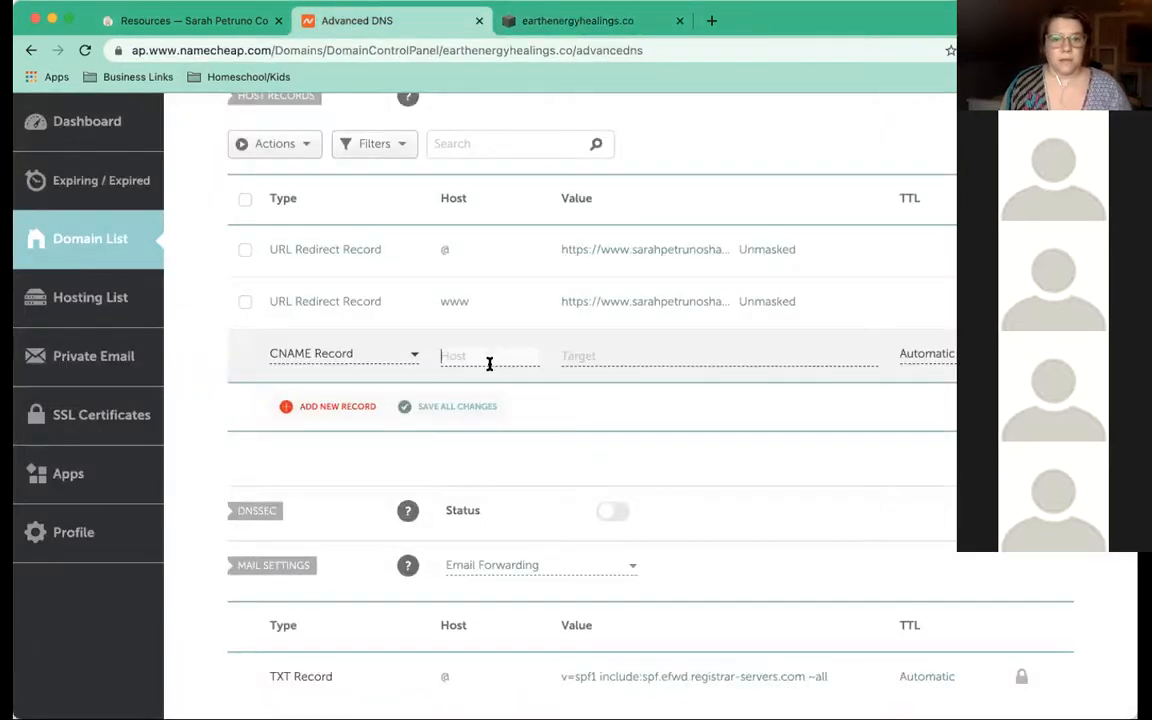
key(super+v)
click(578, 20)
drag(344, 345, 316, 345)
key(super+c)
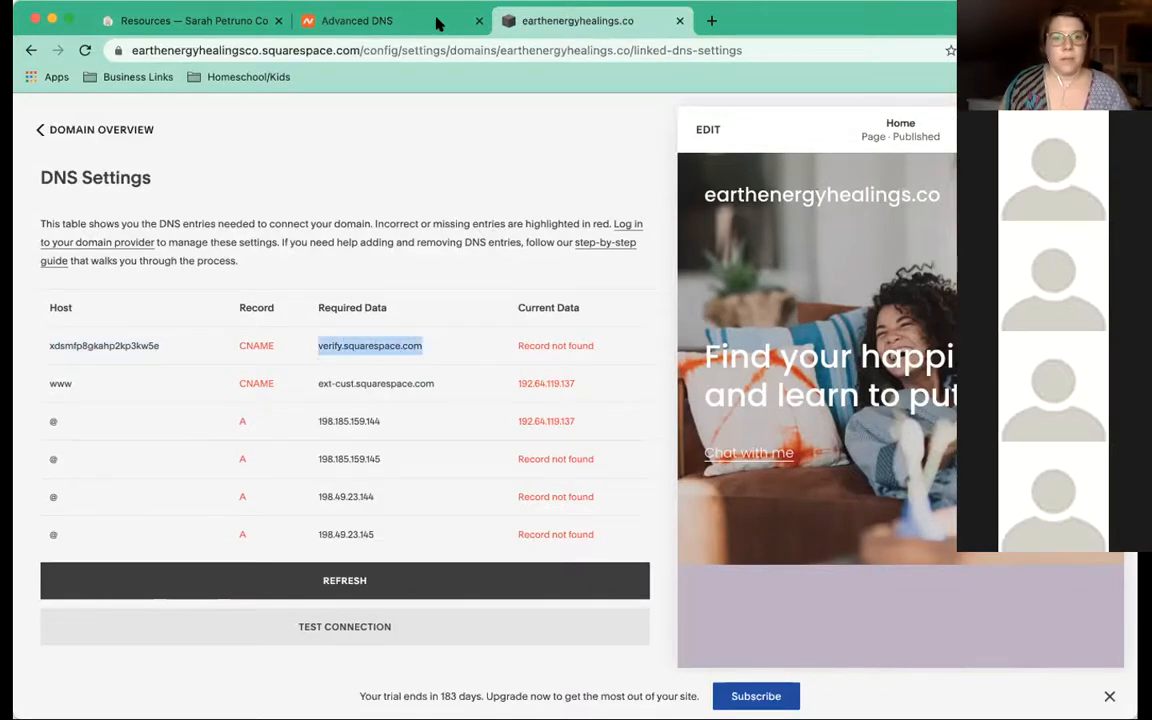
key(super+alt+Left)
click(619, 353)
key(super+v)
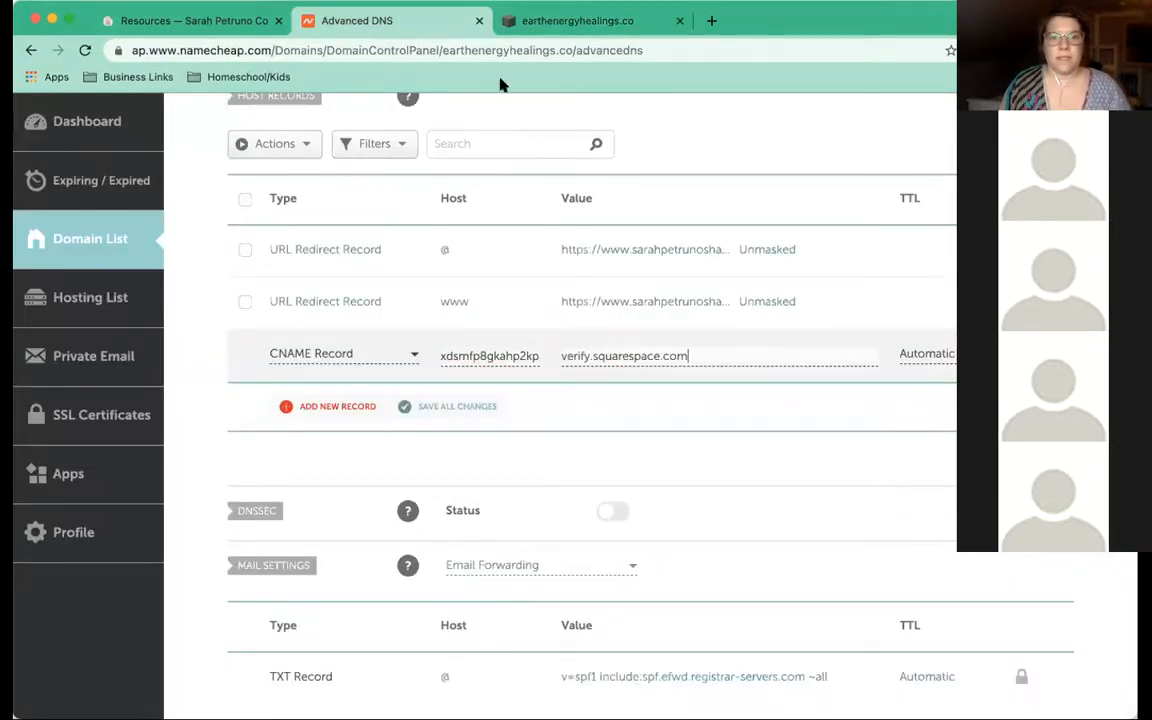
drag(773, 24, 707, 23)
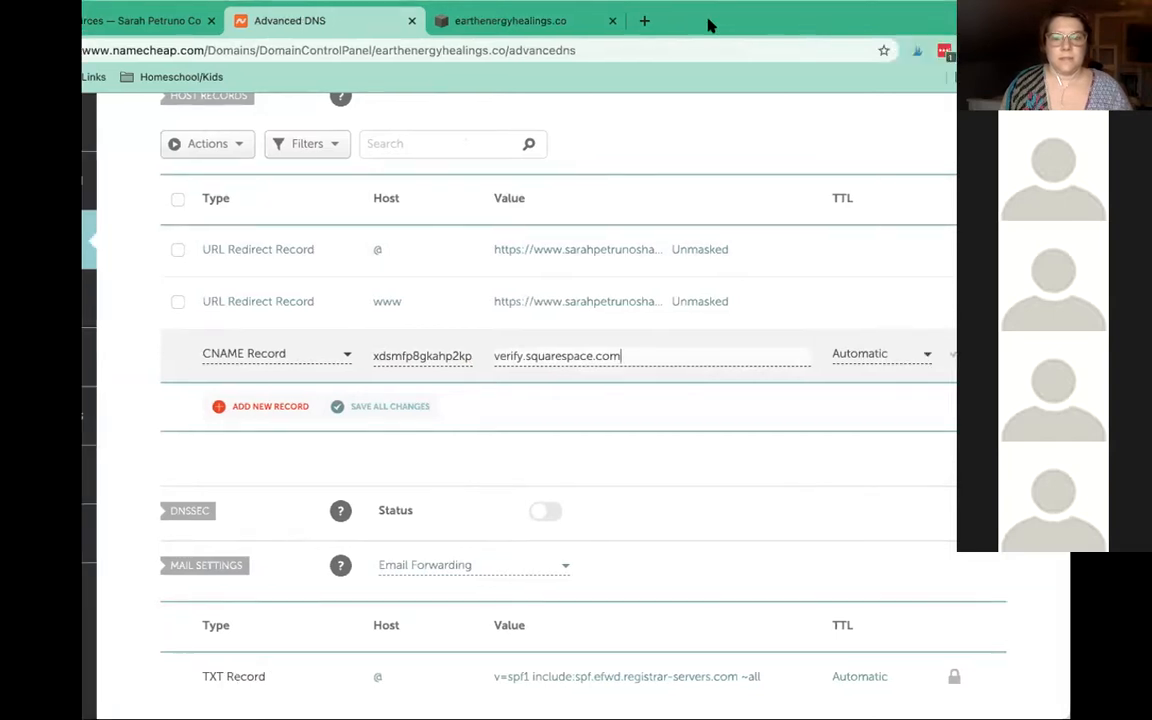
click(949, 357)
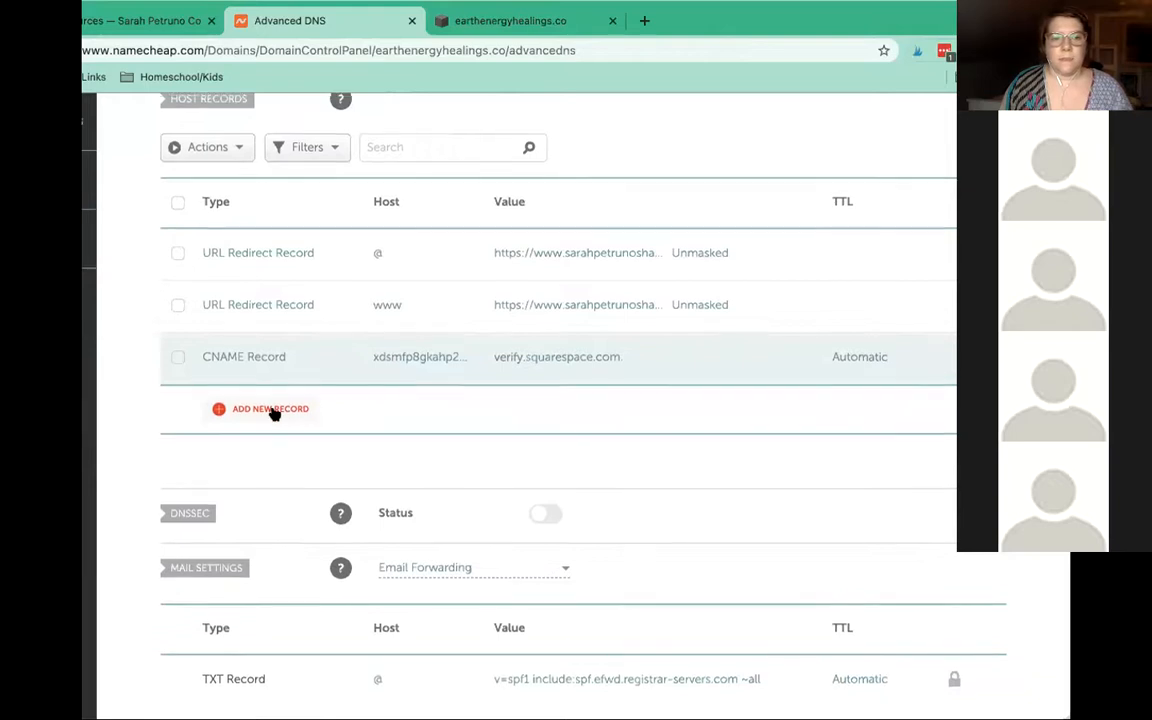
click(272, 407)
key(Down)
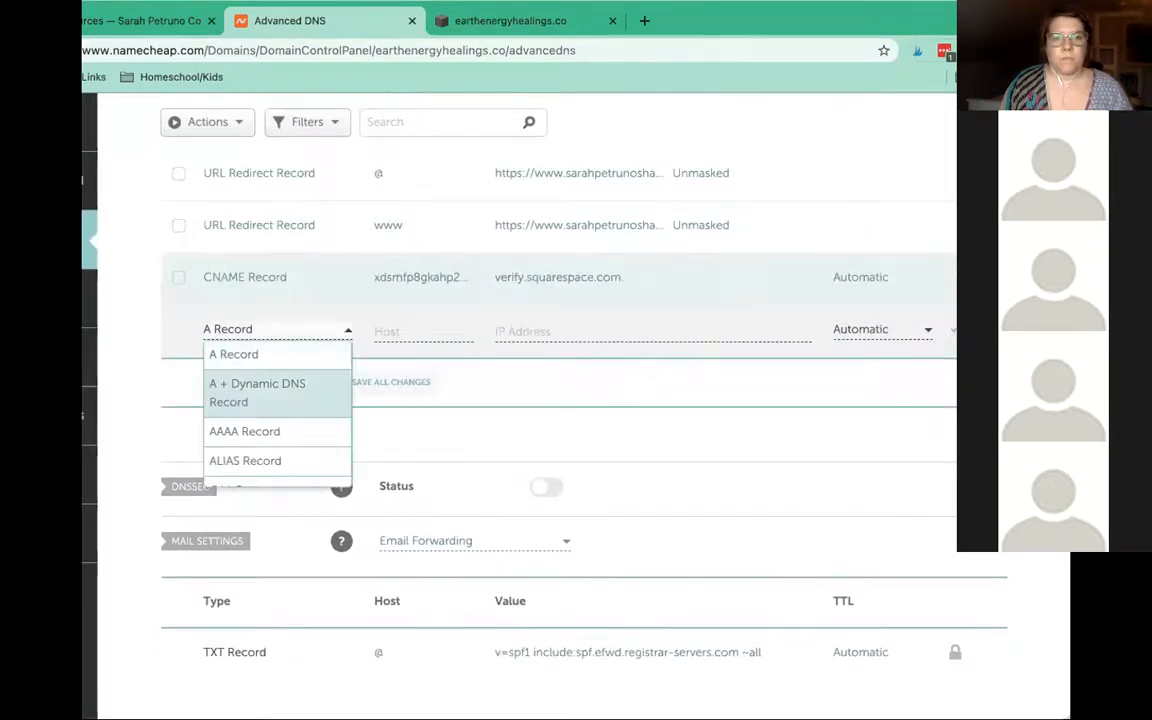
scroll(283, 462, down, 3)
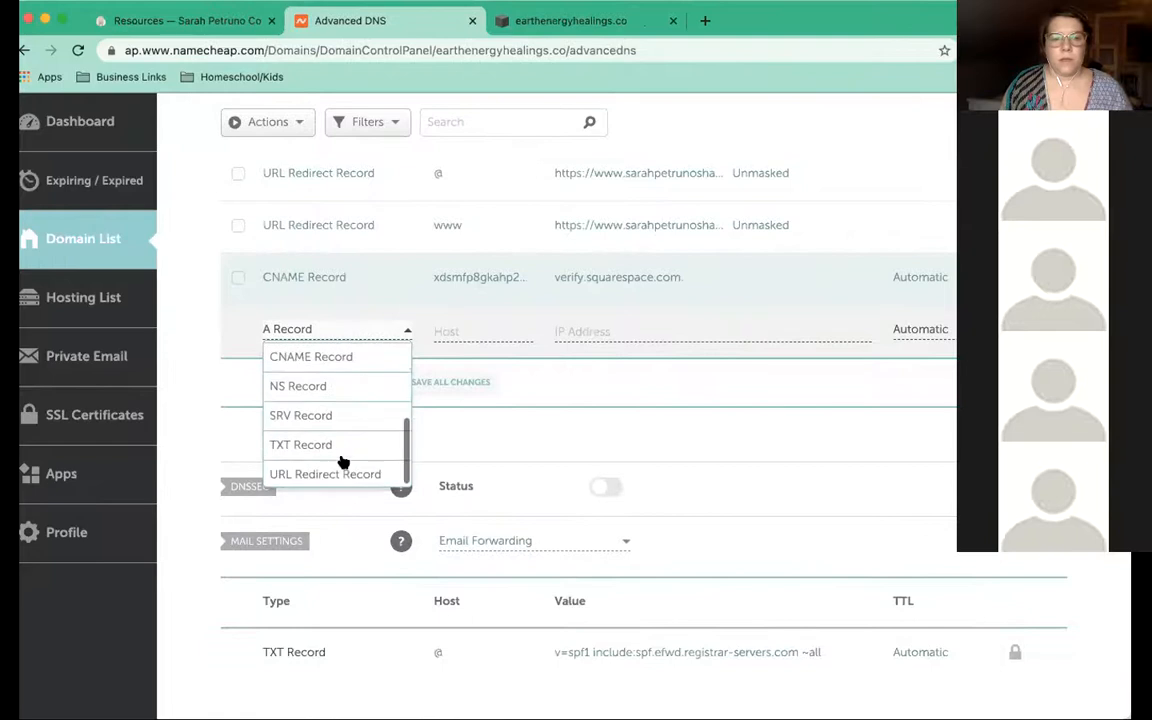
click(295, 358)
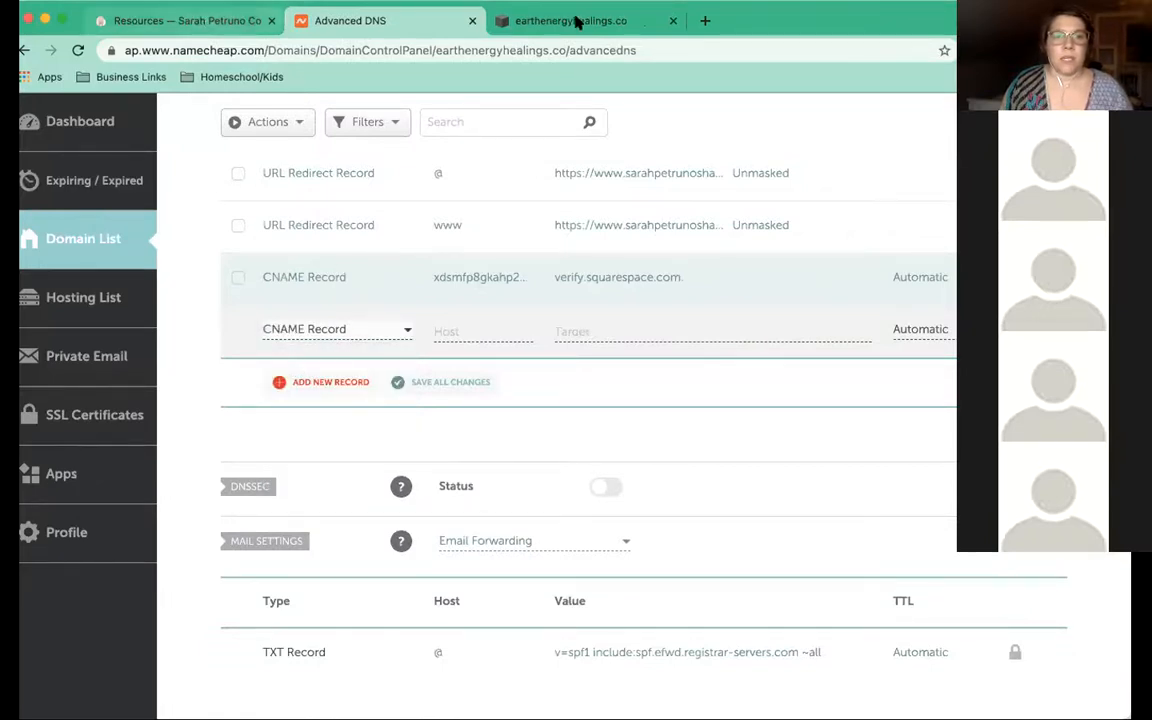
click(576, 21)
double_click(42, 385)
key(super+c)
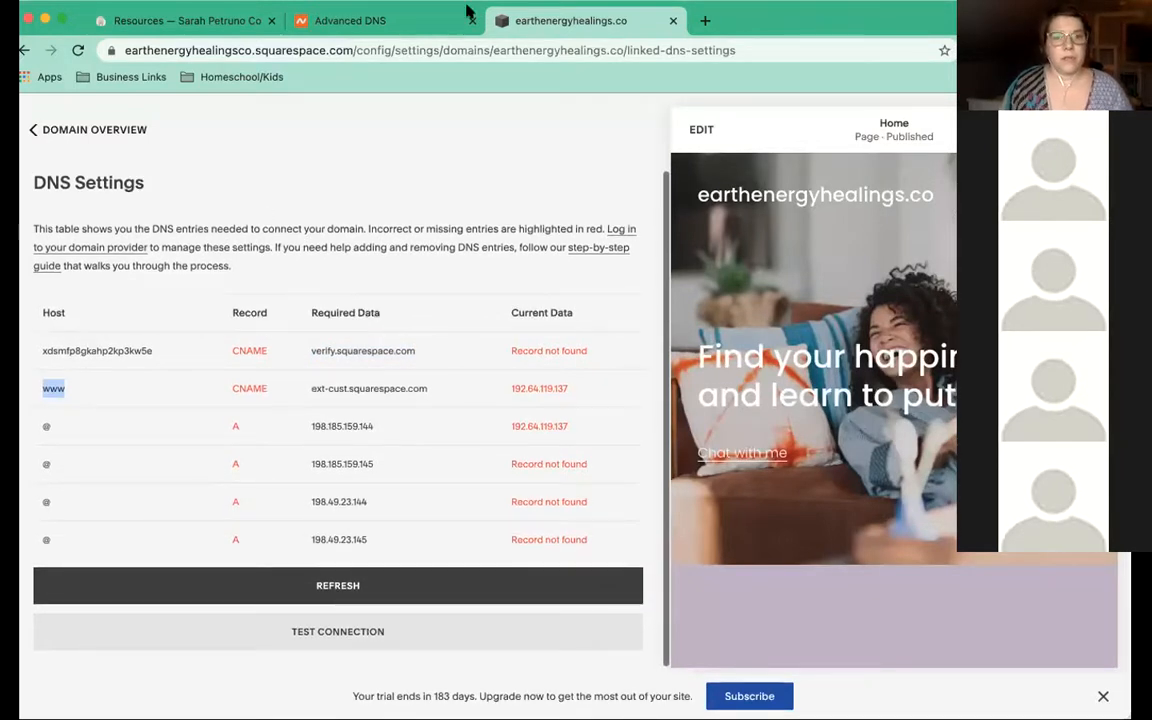
key(ctrl+shift+Tab)
key(super+v)
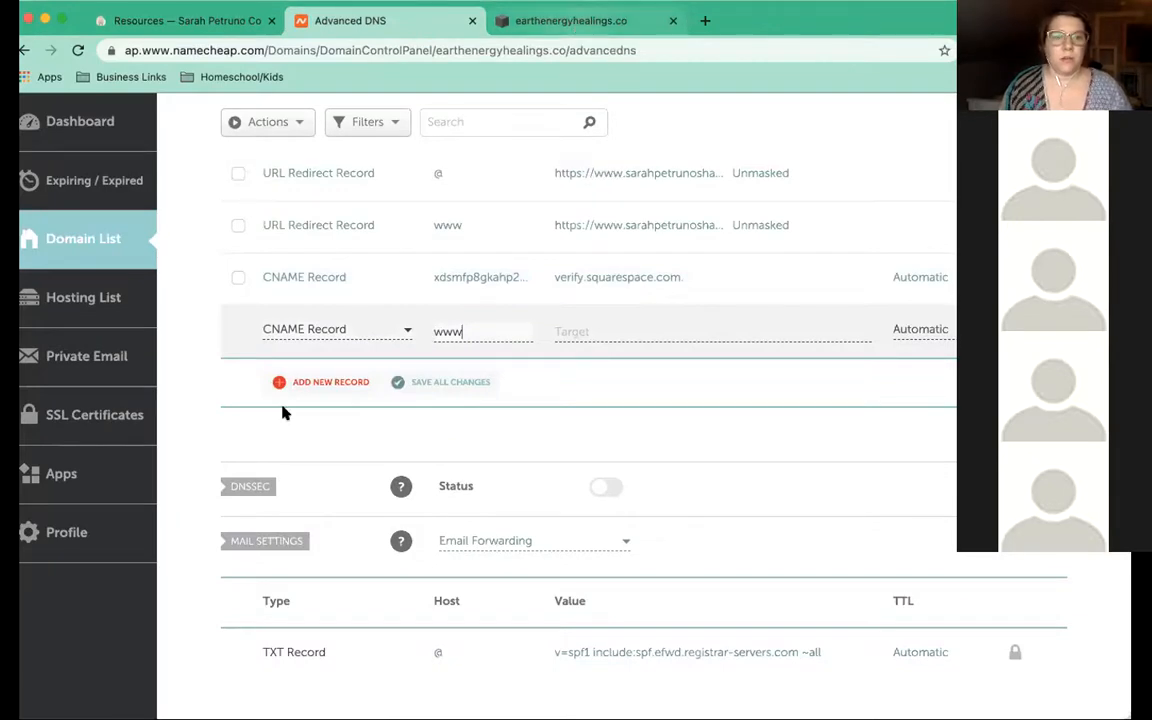
Point the www CNAME to ext-cust.squarespace.com, save it, and start a row for the A records
key(ctrl+Tab)
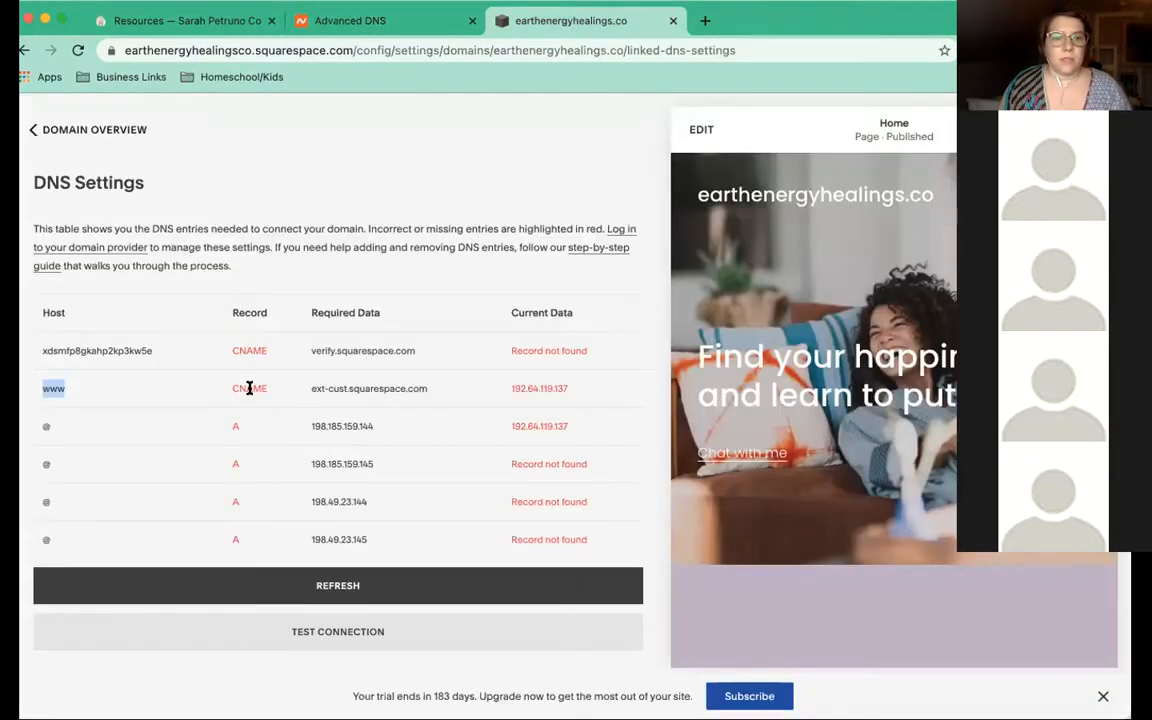
triple_click(310, 388)
key(ctrl+c)
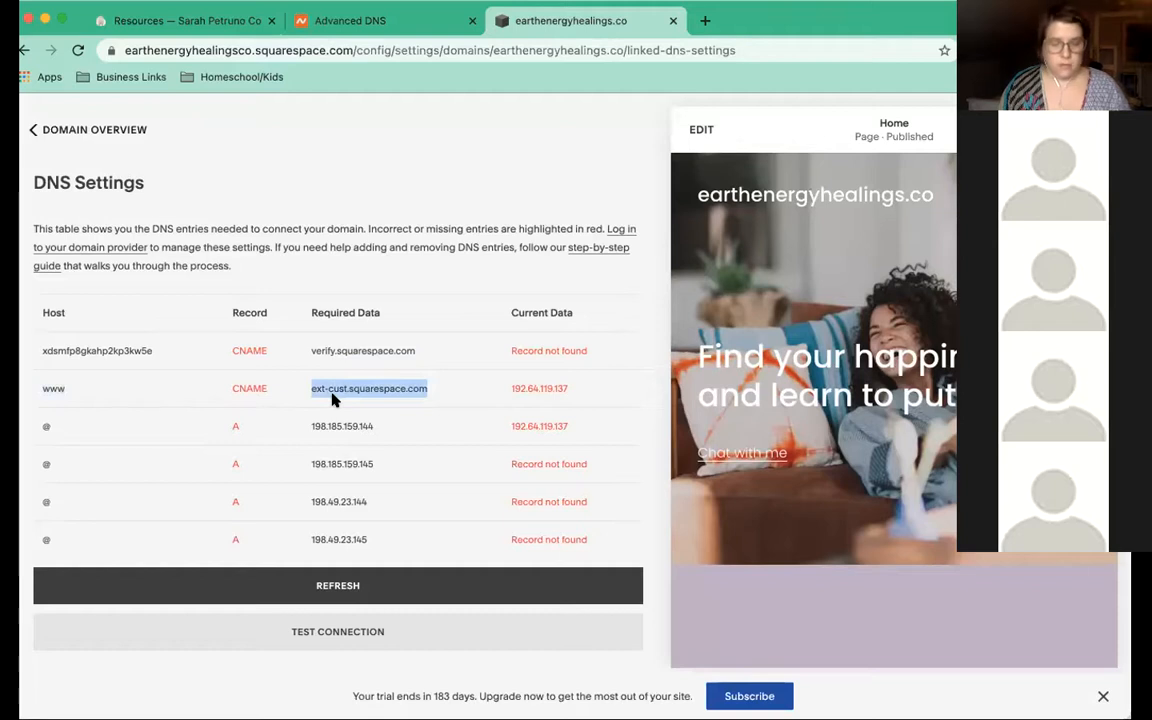
key(ctrl+shift+Tab)
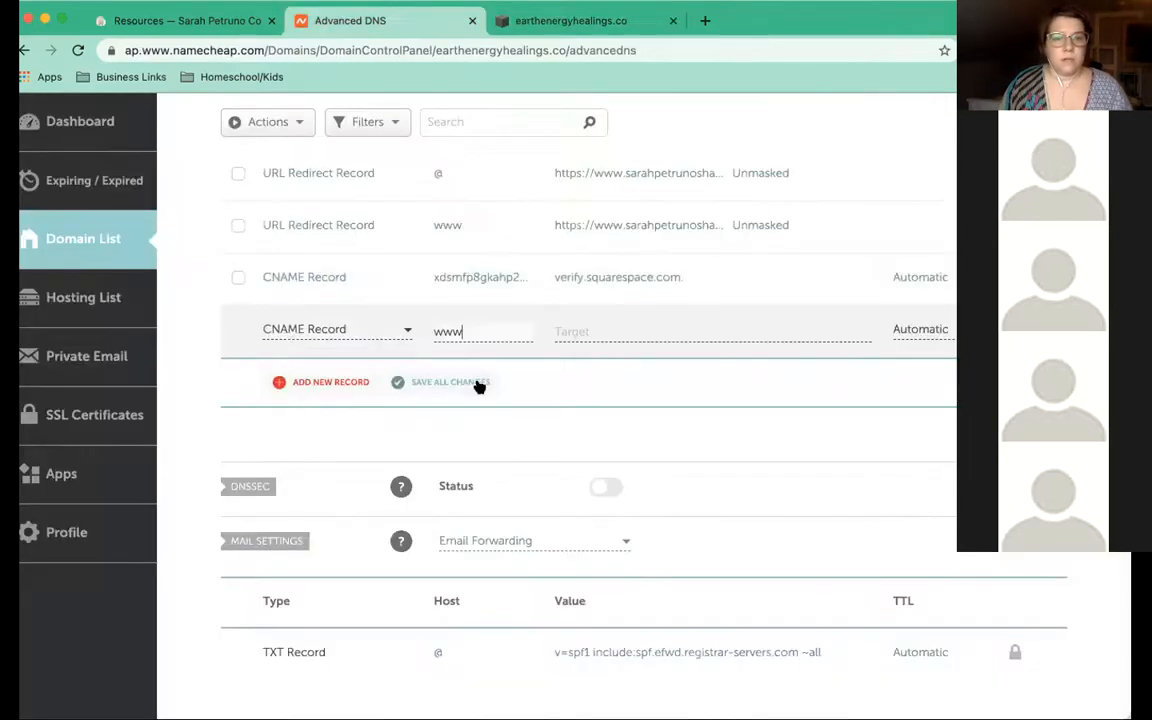
click(591, 331)
key(ctrl+v)
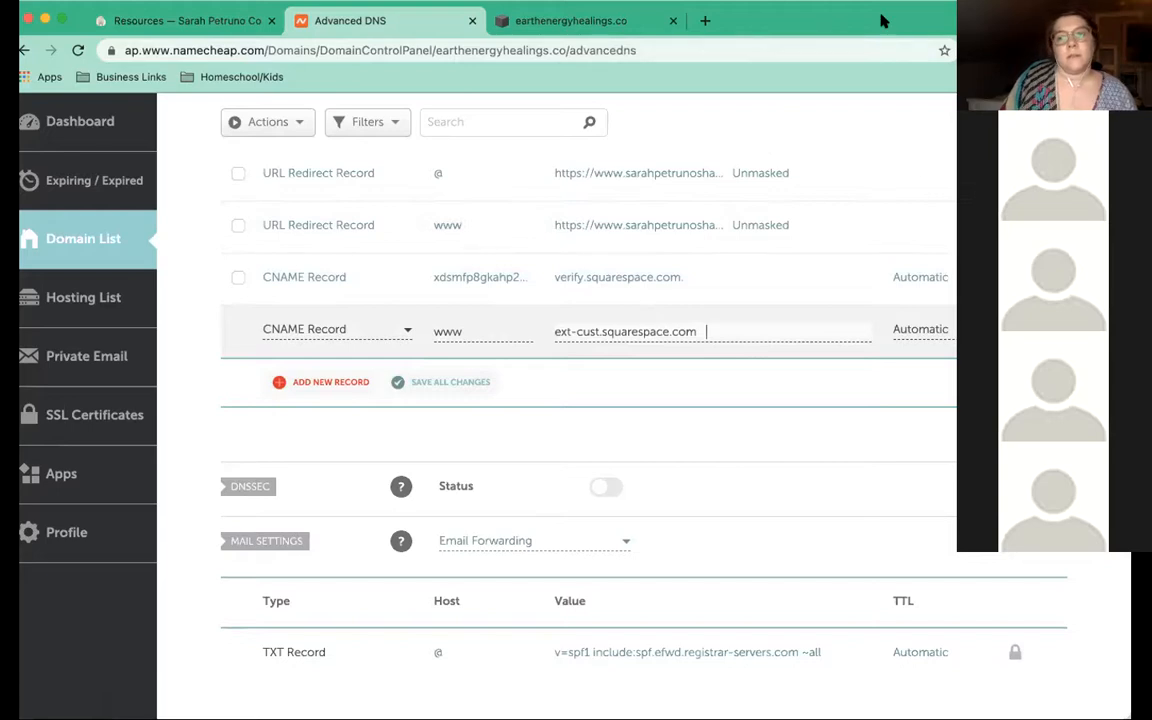
click(422, 384)
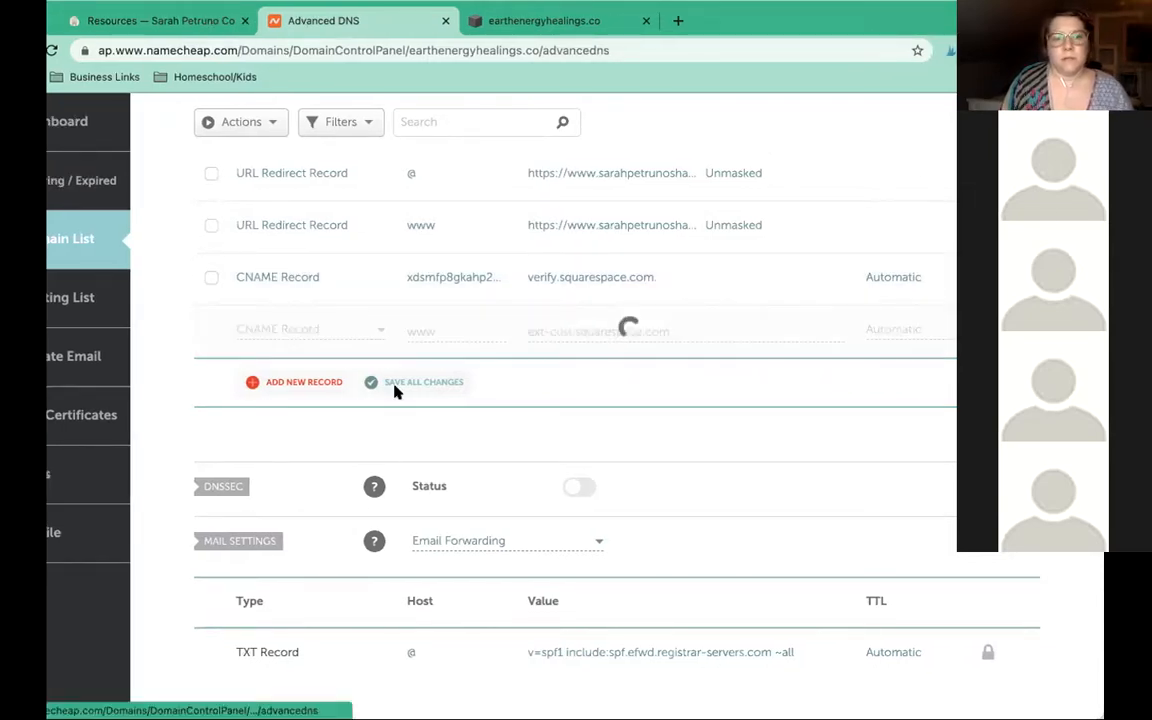
click(279, 389)
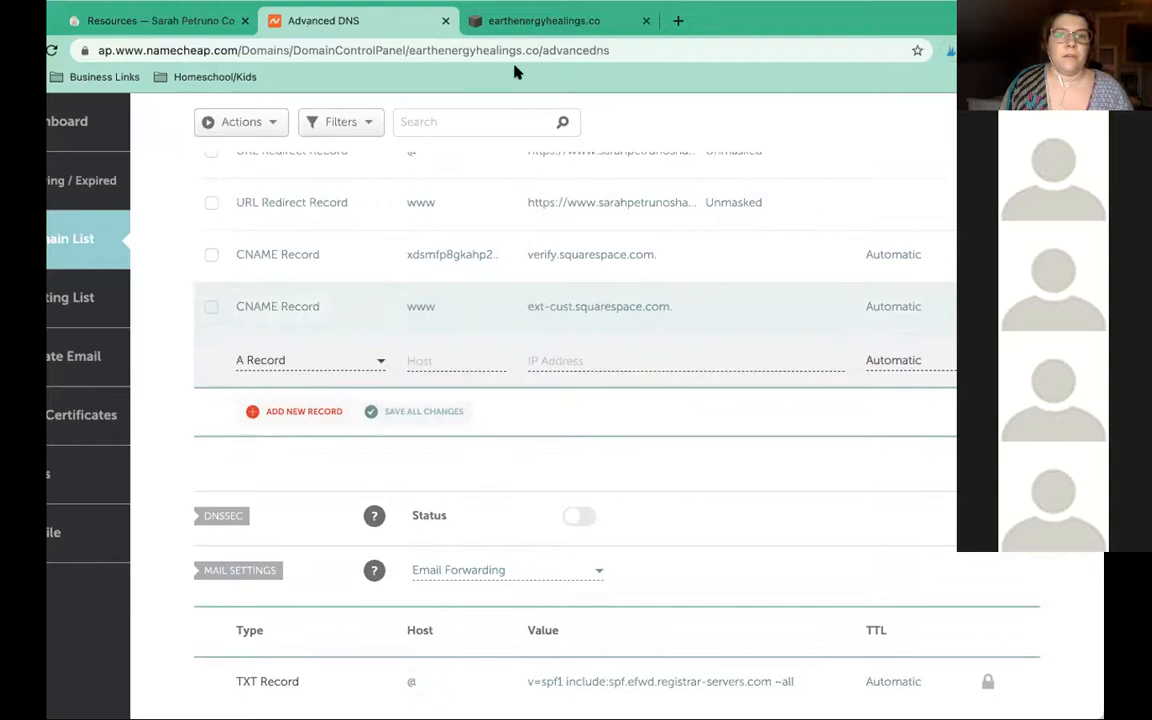
click(544, 20)
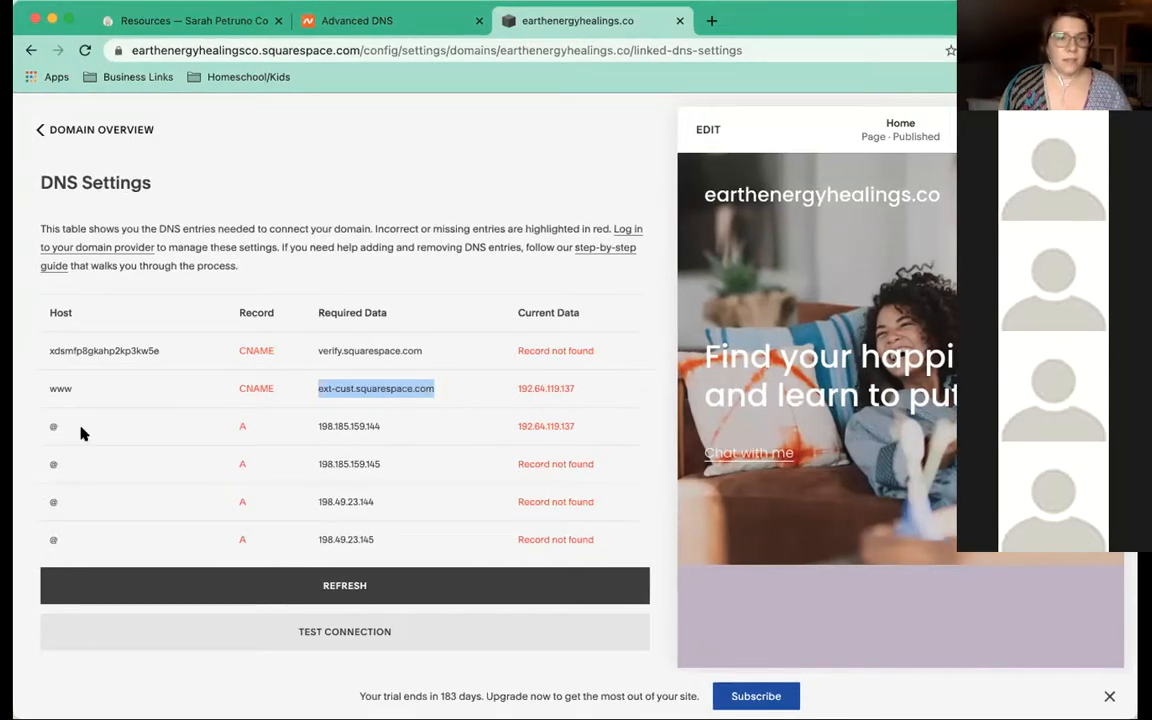
Add an @ A record pointing to 198.185.159.144
drag(48, 427, 203, 430)
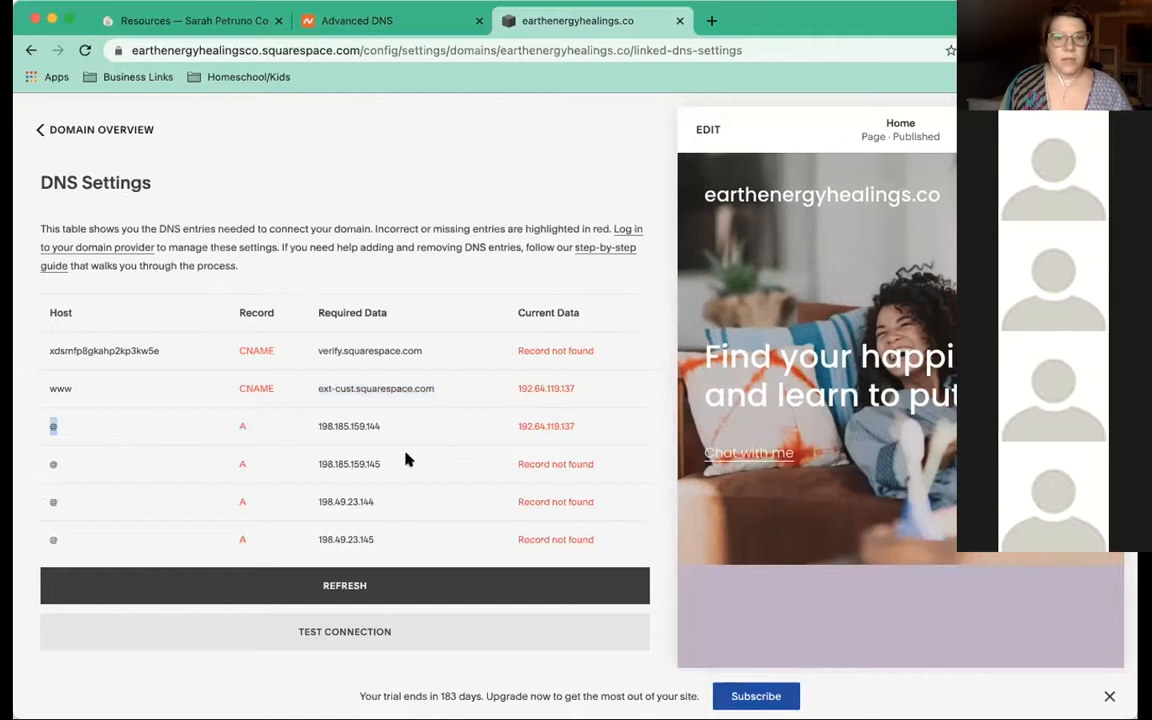
click(373, 24)
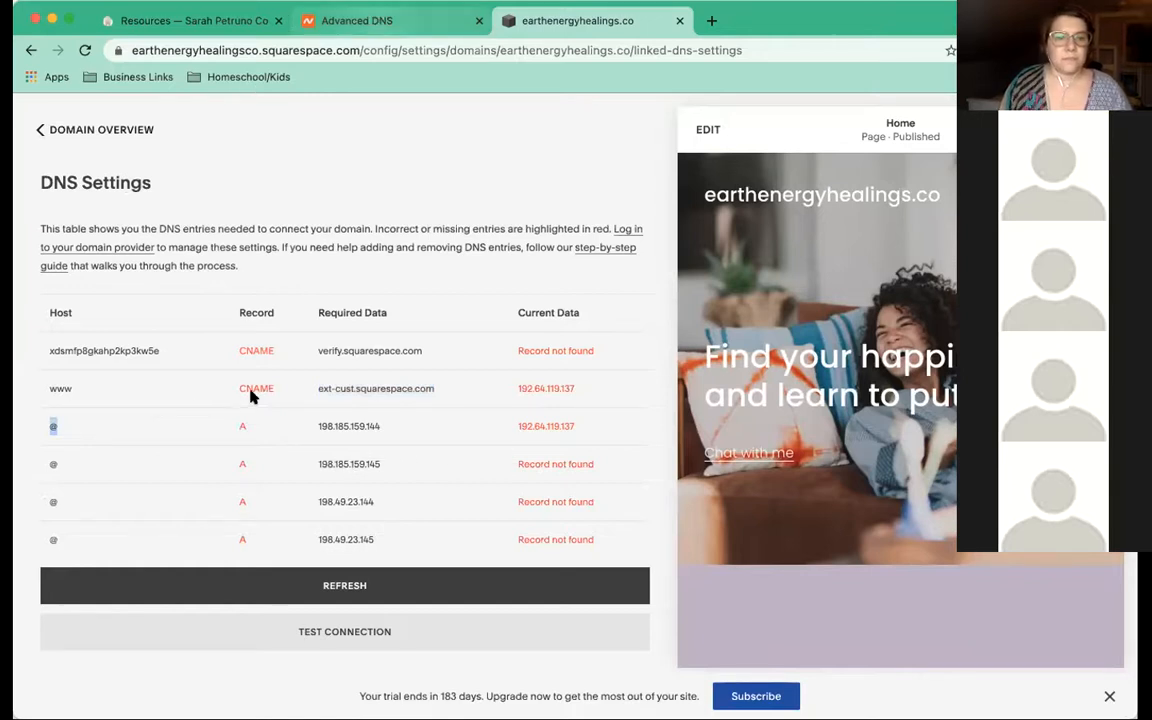
click(455, 357)
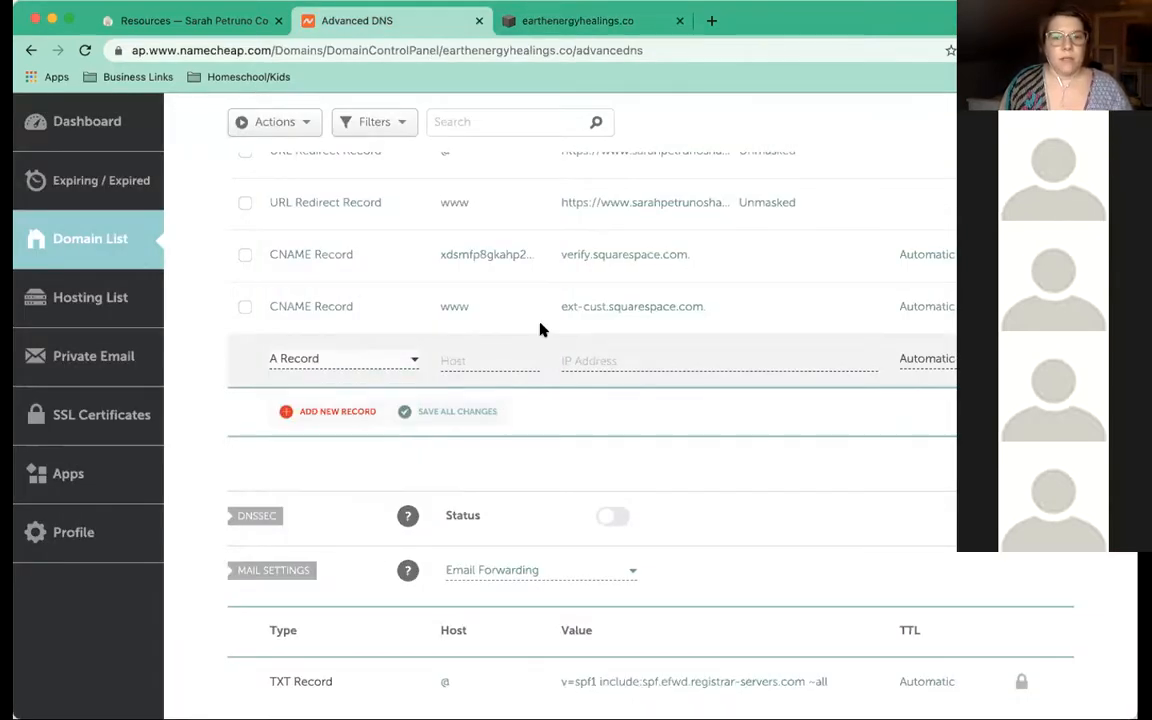
text(@)
key(Tab)
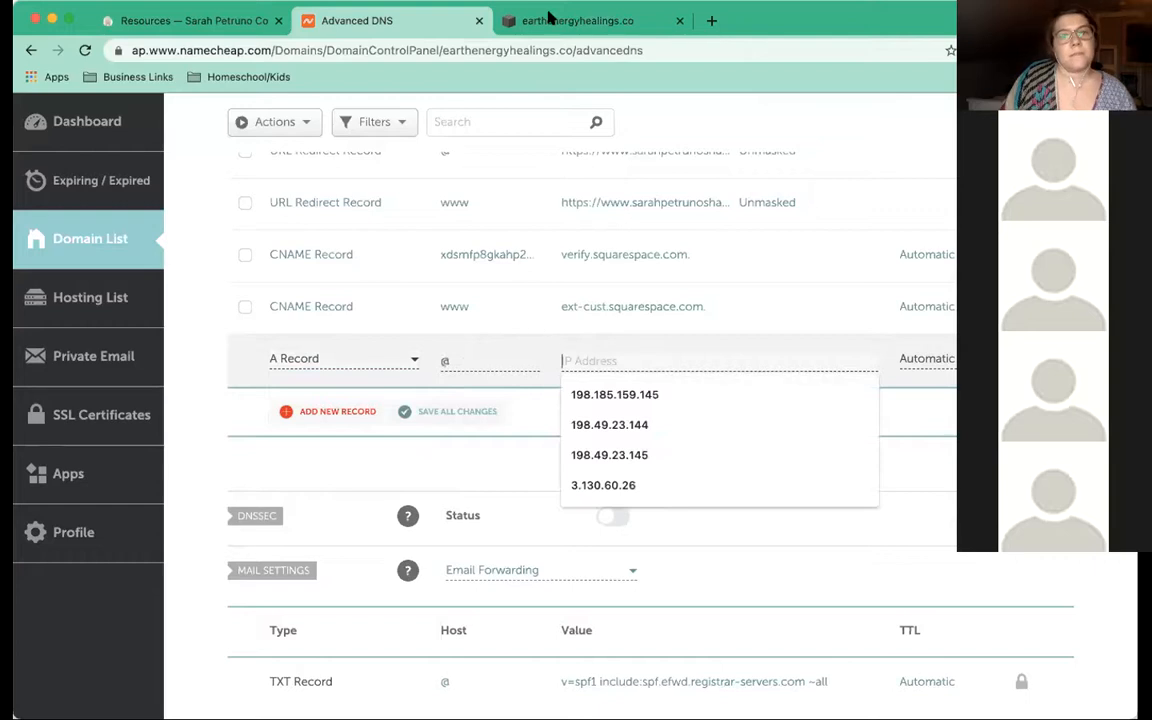
key(ctrl+Tab)
double_click(340, 428)
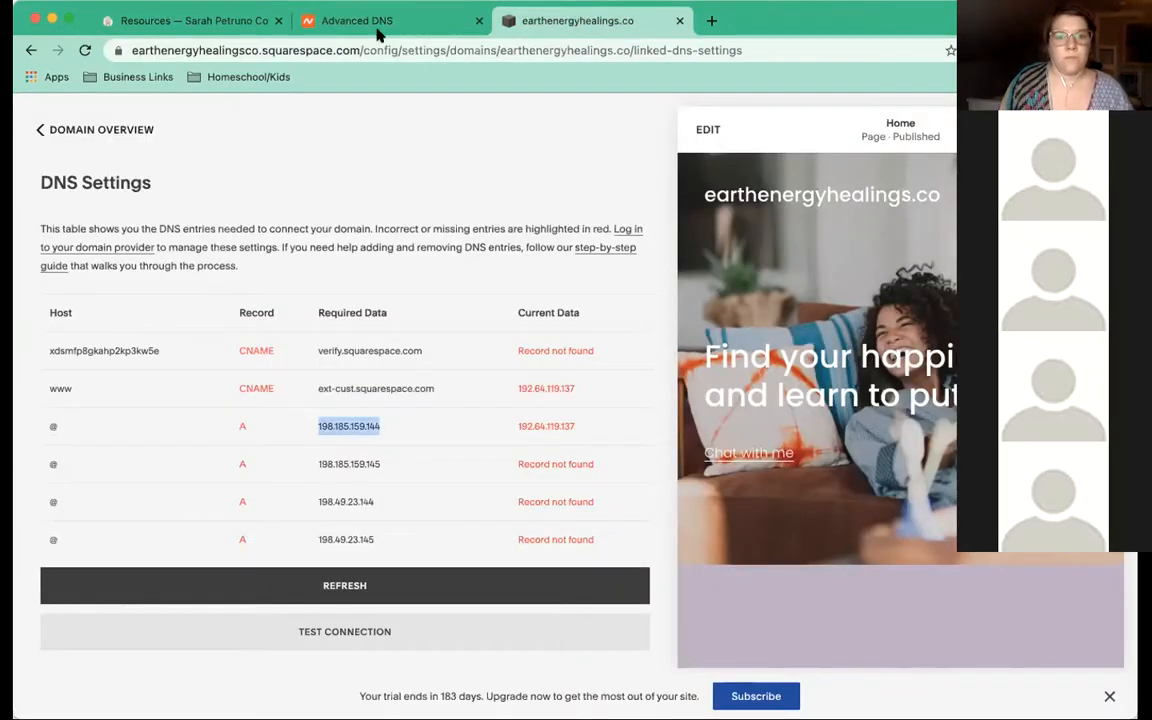
key(ctrl+c)
key(ctrl+shift+Tab)
key(ctrl+v)
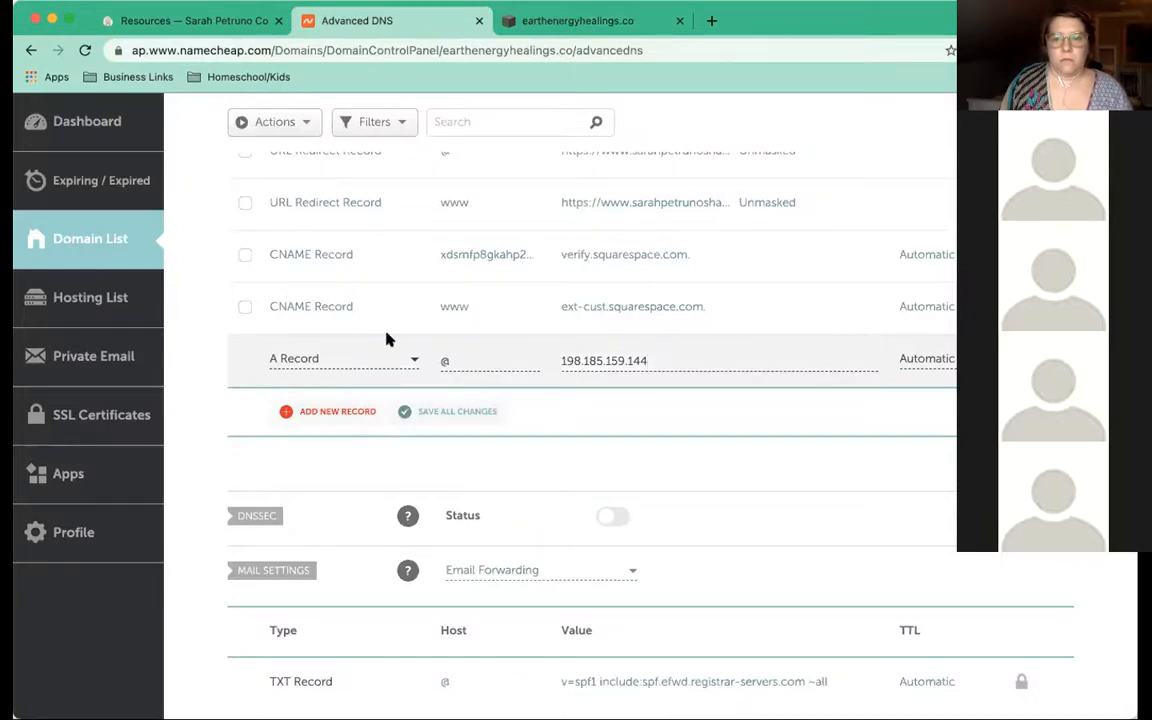
key(Return)
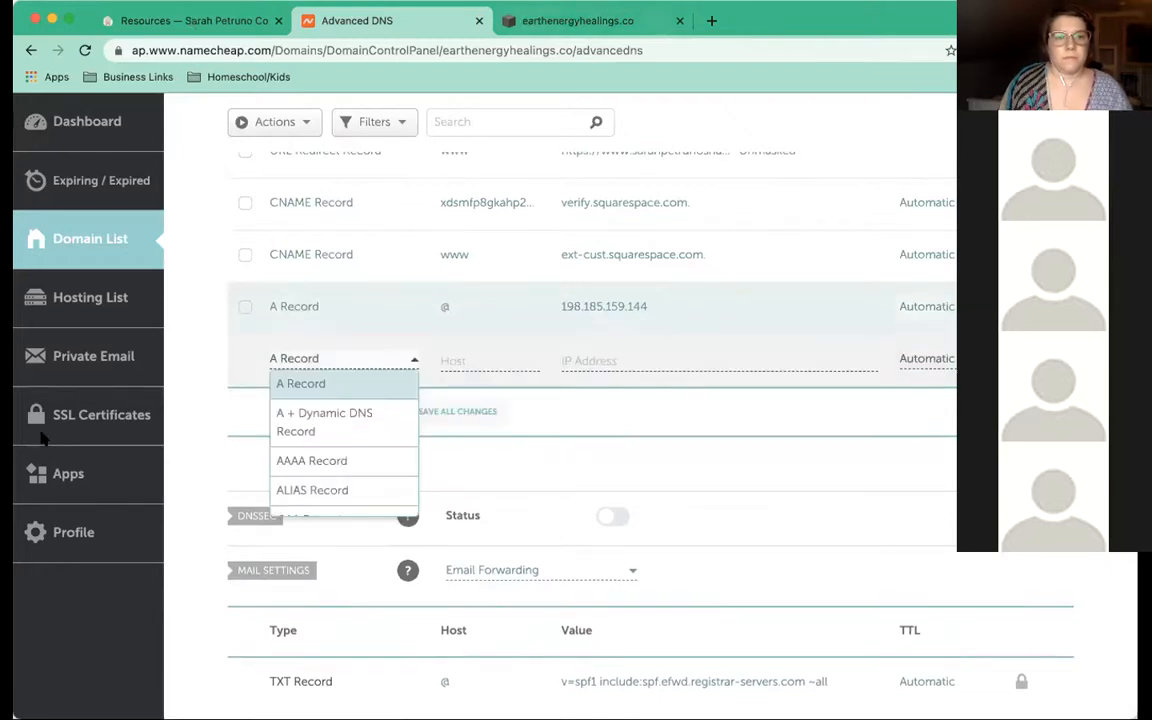
Add a second @ A record pointing to 198.185.159.145
key(ctrl+Tab)
click(53, 464)
drag(71, 467, 33, 466)
click(321, 464)
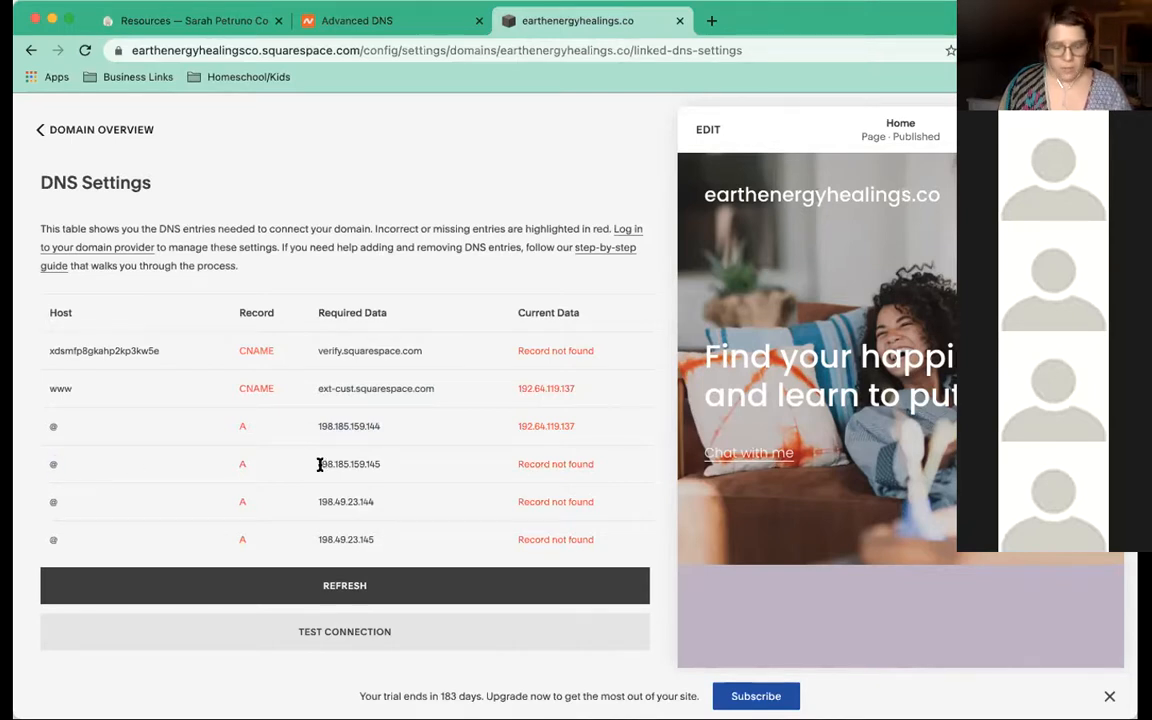
double_click(320, 464)
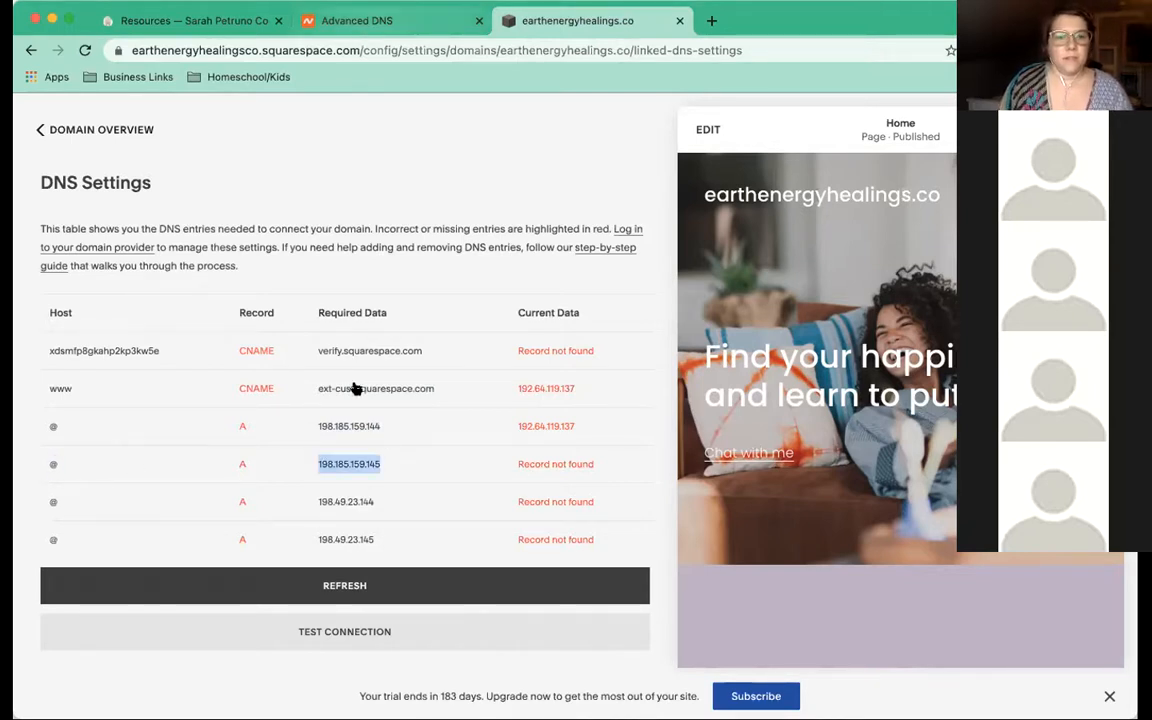
key(ctrl+shift+Tab)
click(470, 363)
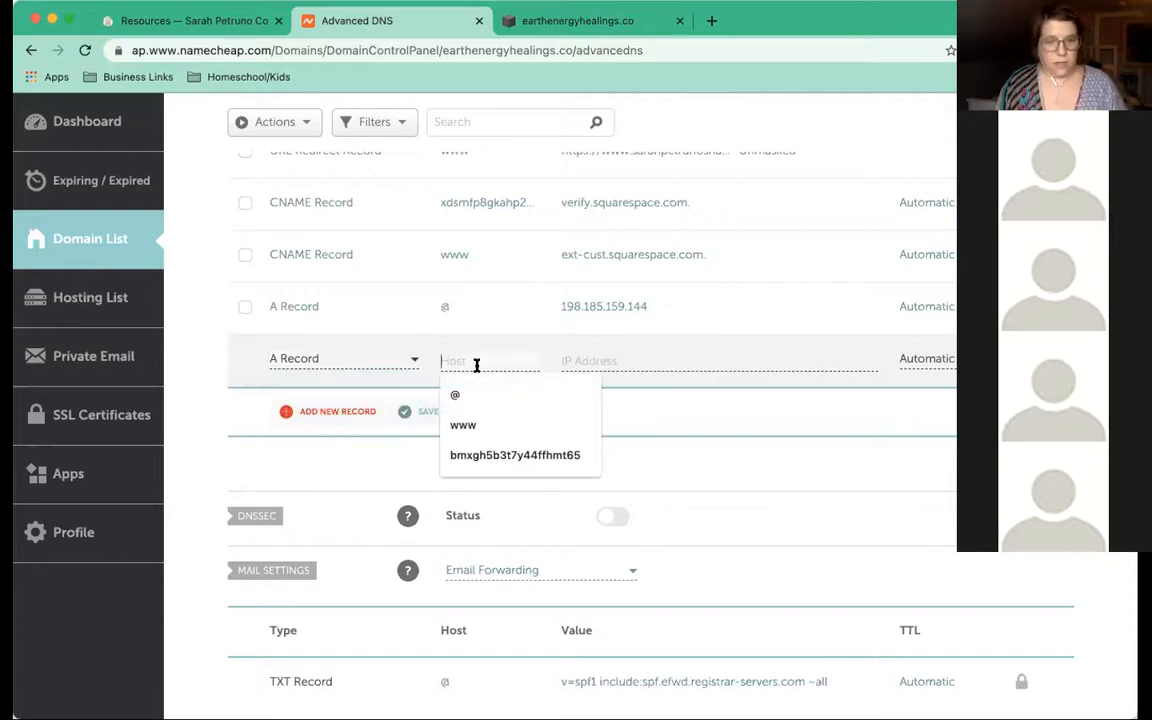
text(@)
click(580, 365)
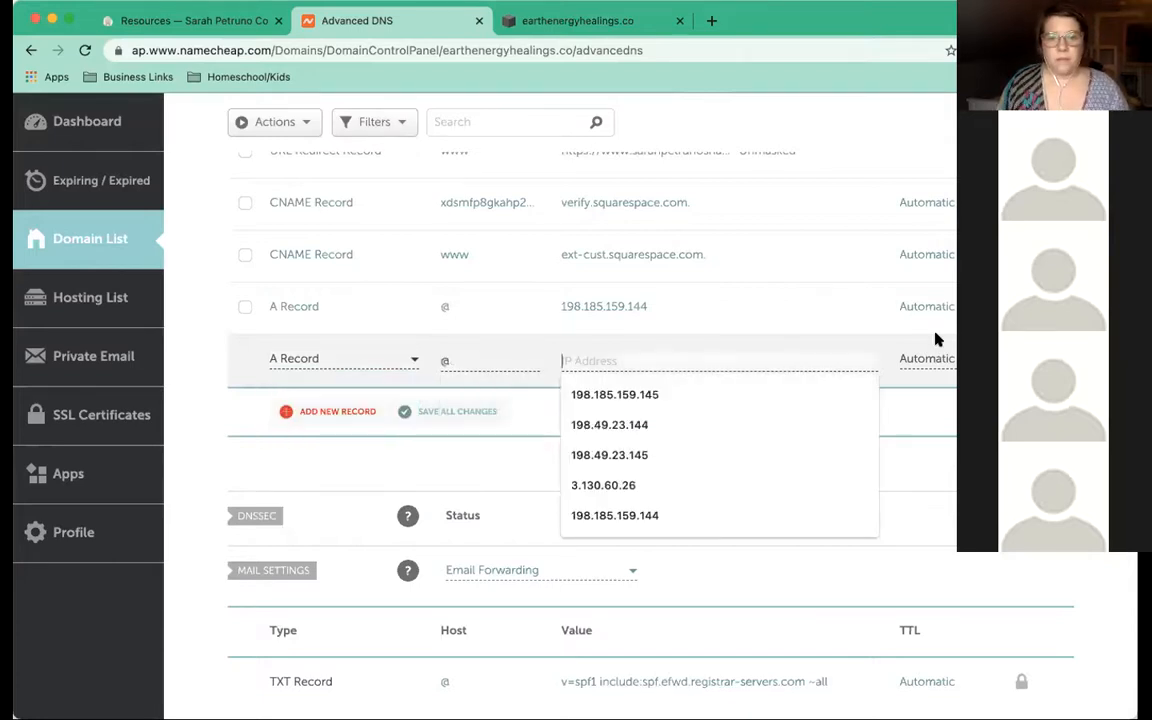
key(ctrl+v)
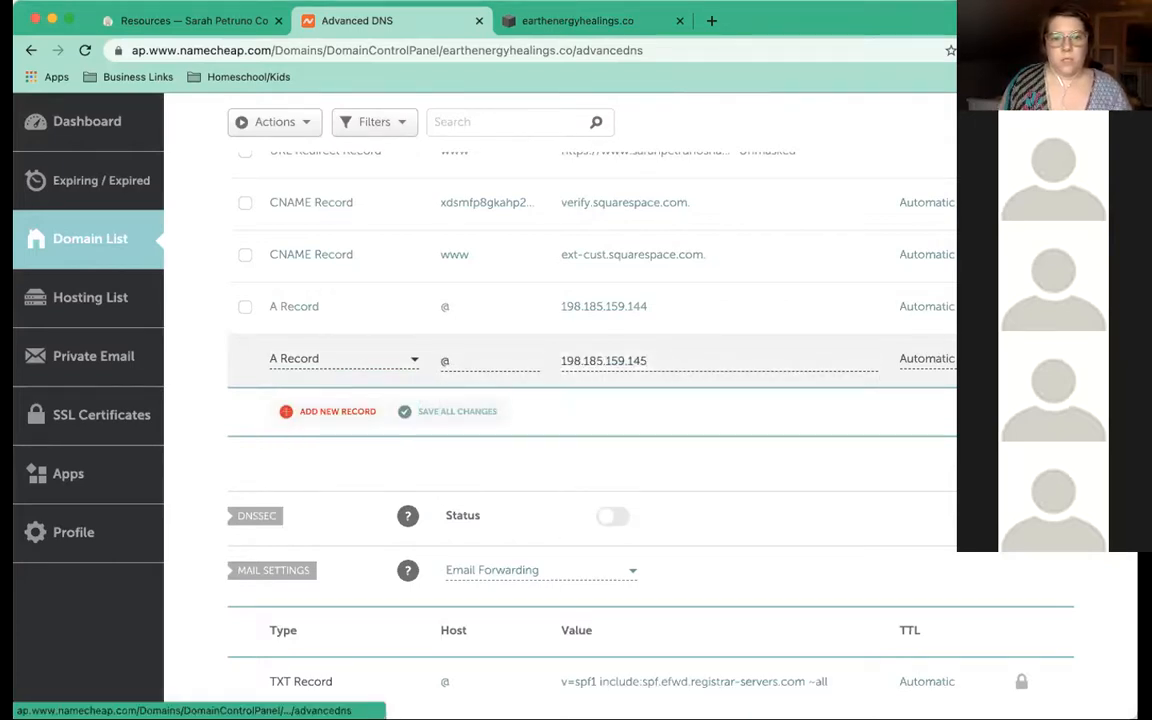
click(322, 411)
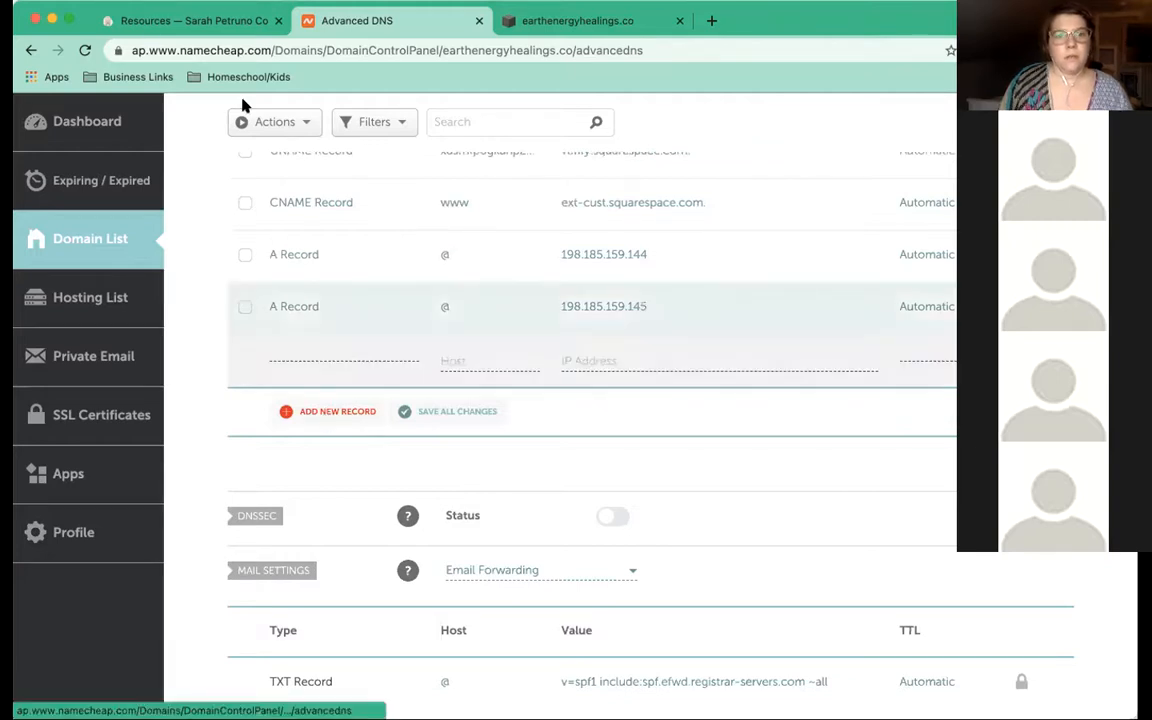
click(530, 21)
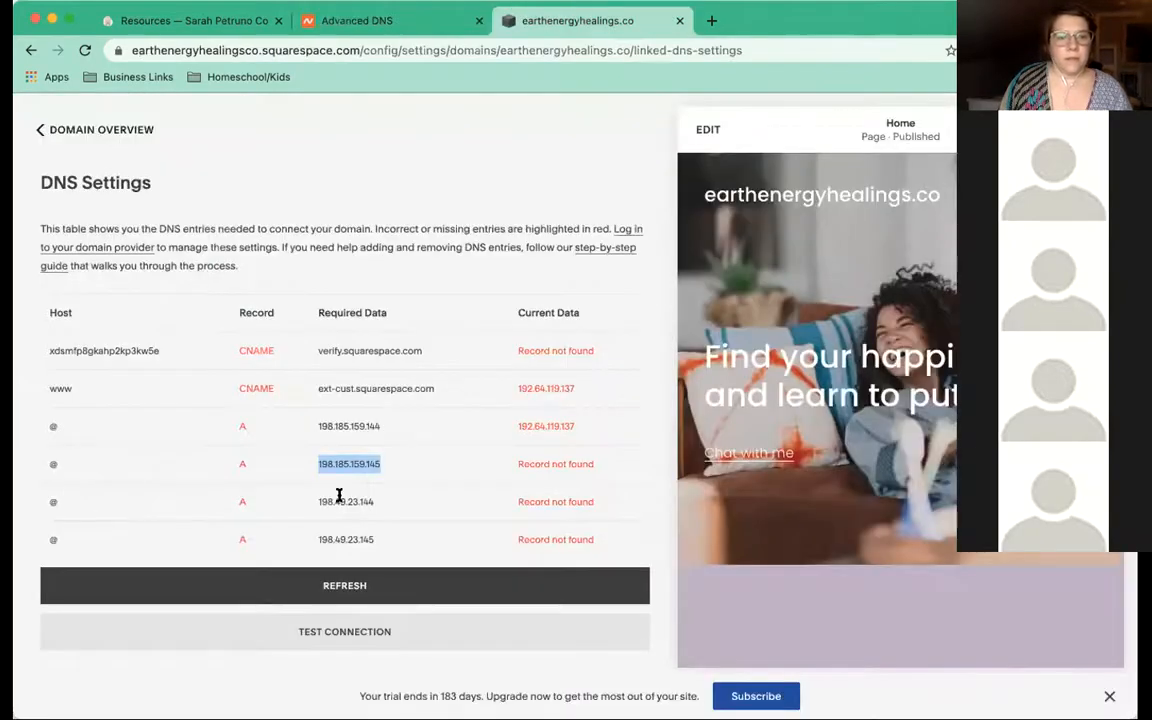
Add an @ A record pointing to 198.49.23.144
double_click(340, 501)
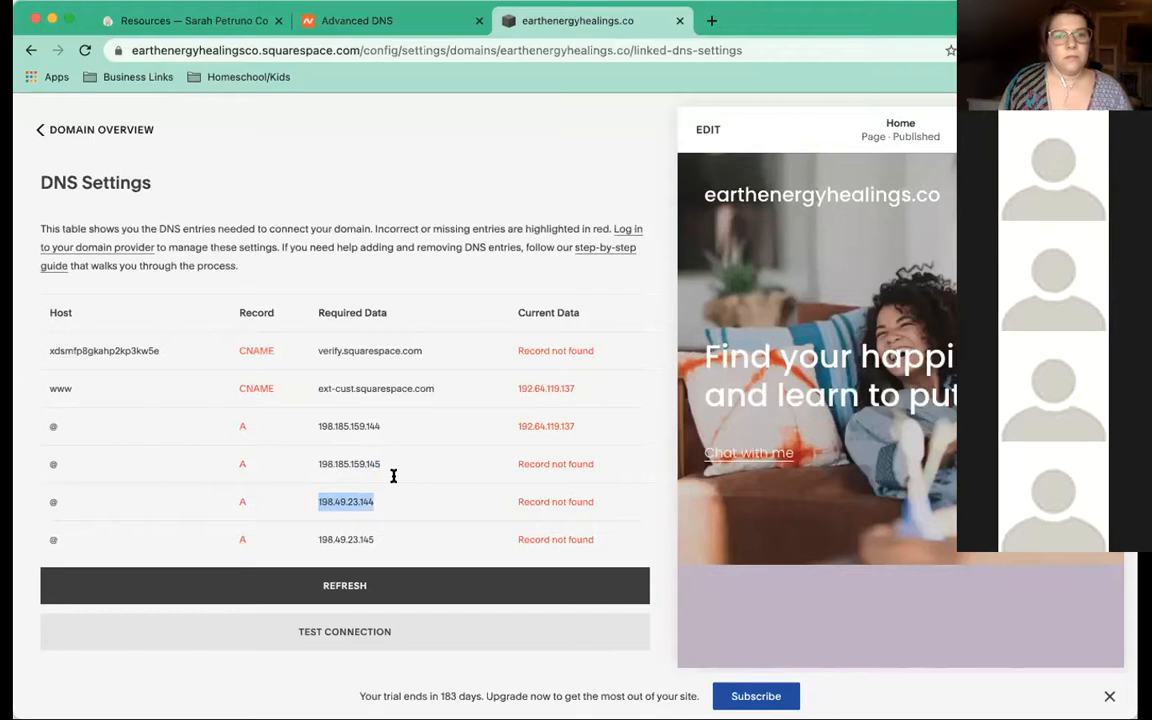
click(330, 24)
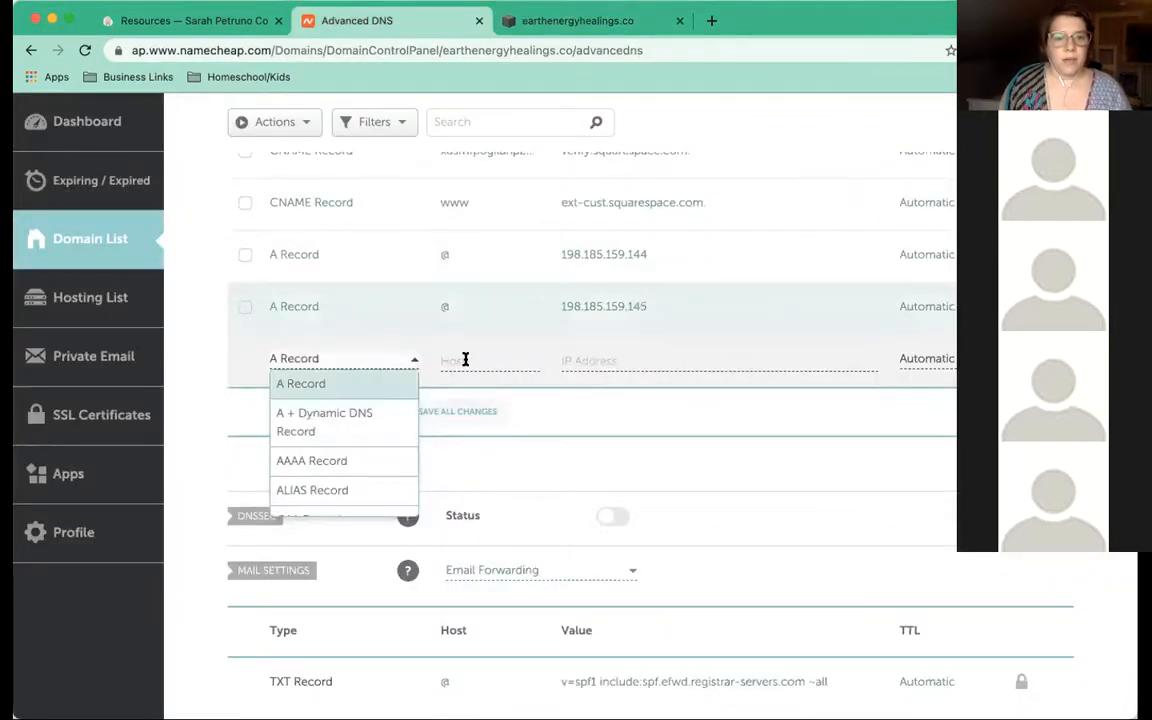
click(465, 359)
click(465, 359)
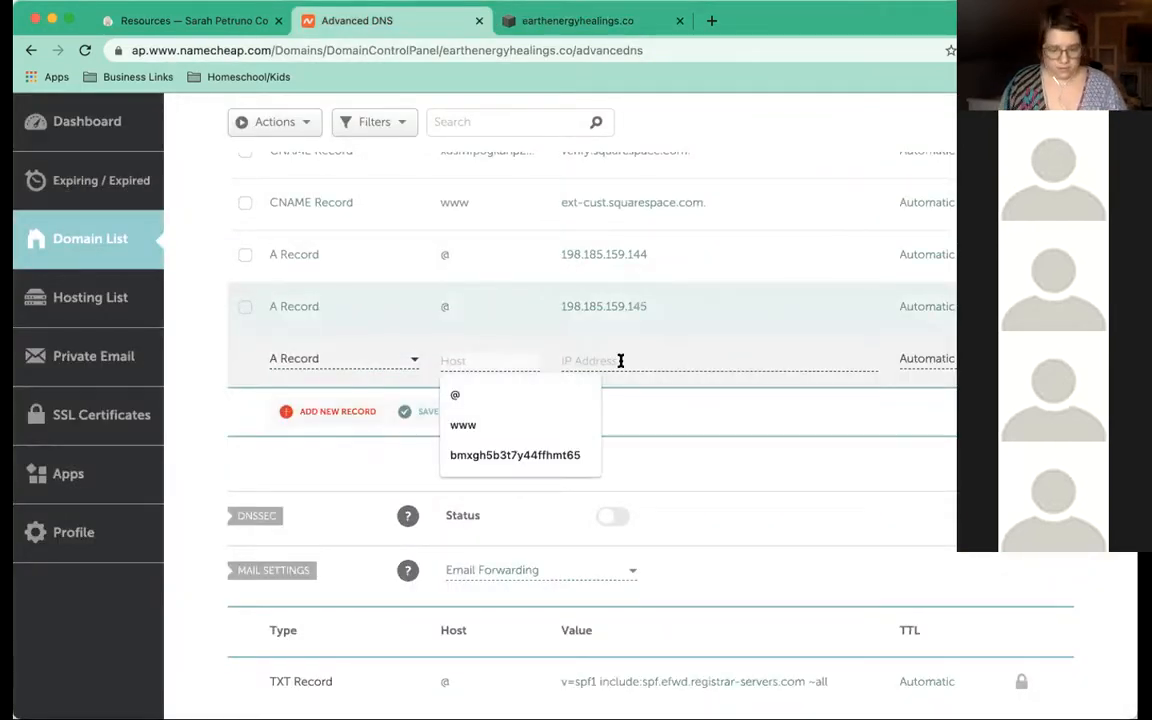
click(620, 360)
click(612, 422)
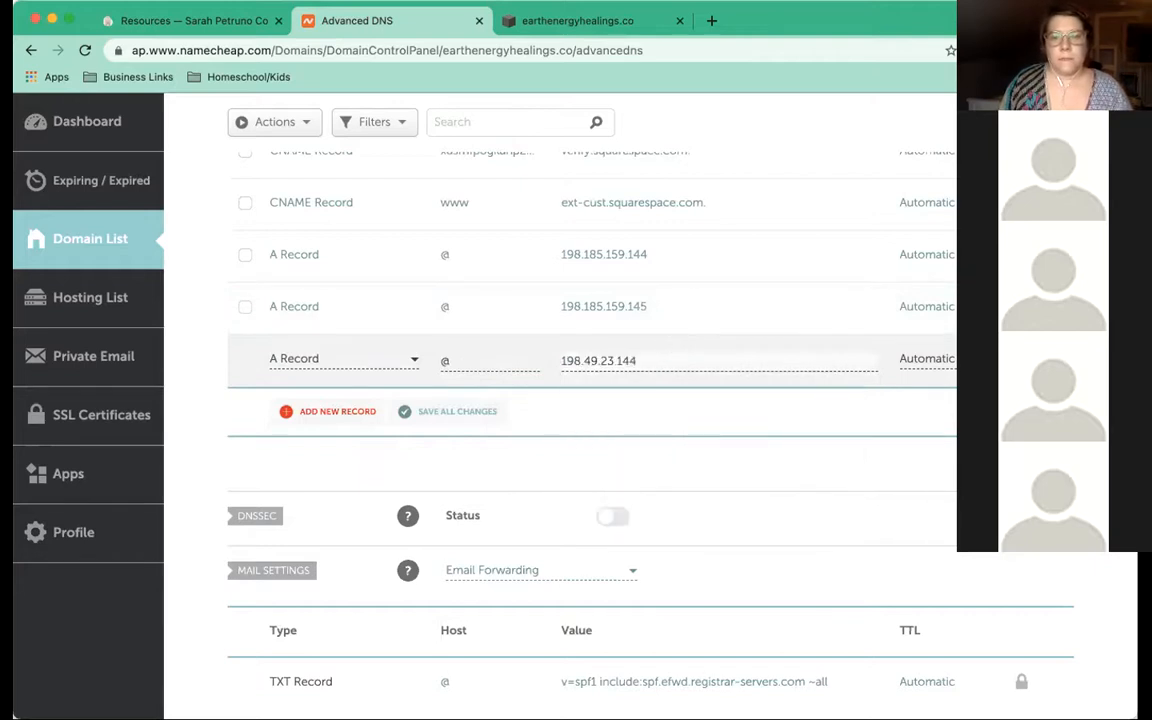
key(Return)
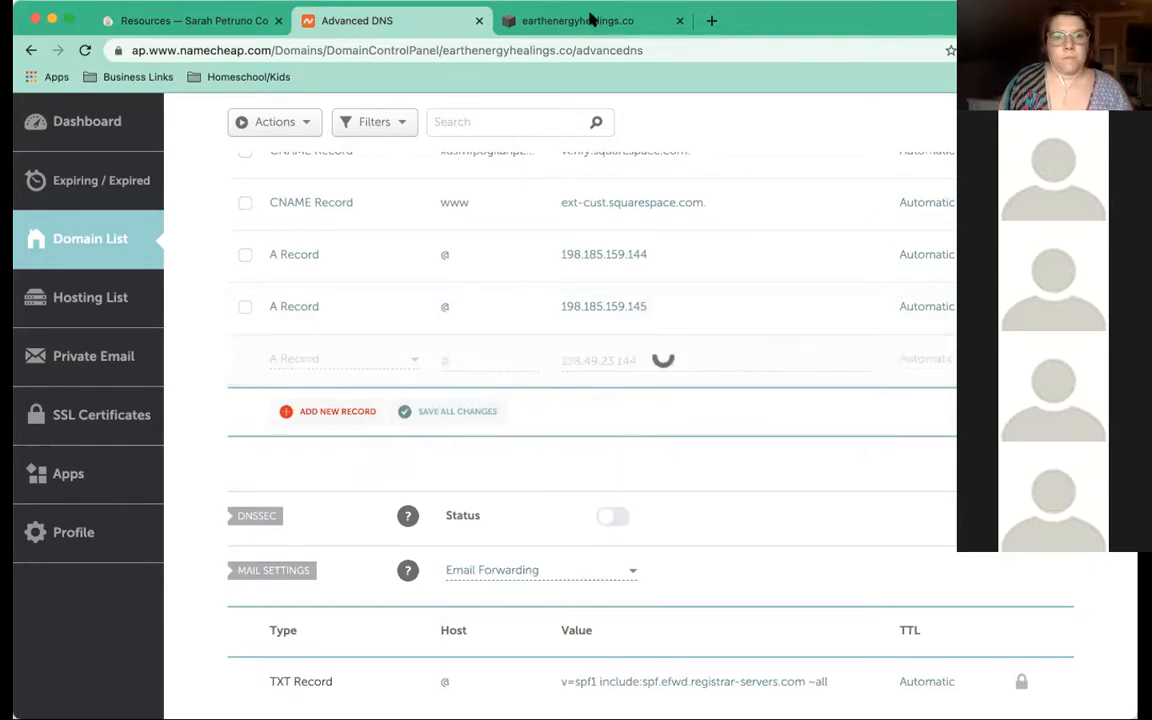
Add the last @ A record pointing to 198.49.23.145
key(ctrl+Tab)
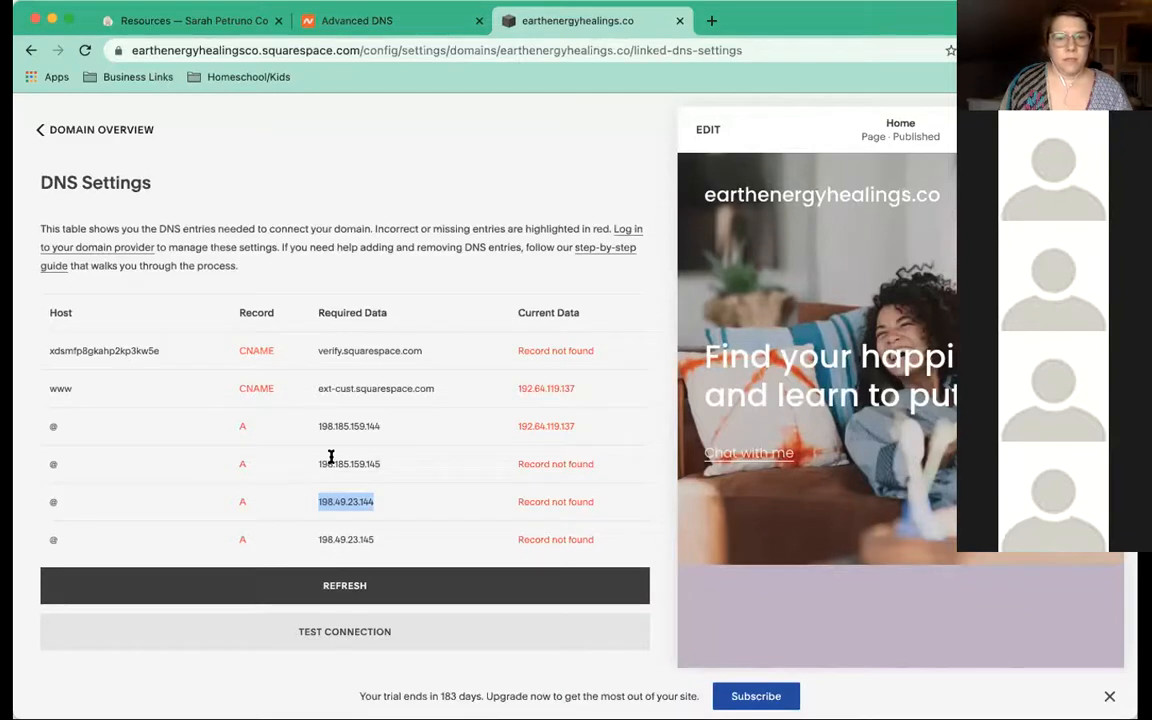
double_click(351, 532)
key(super+c)
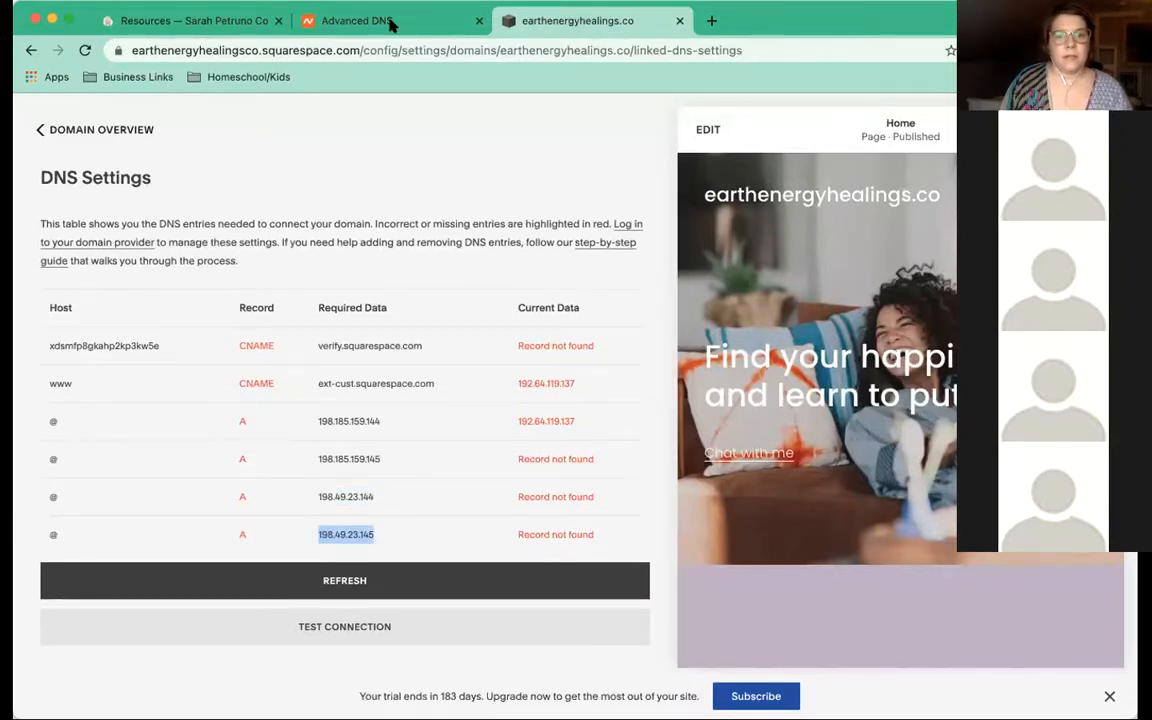
key(ctrl+shift+Tab)
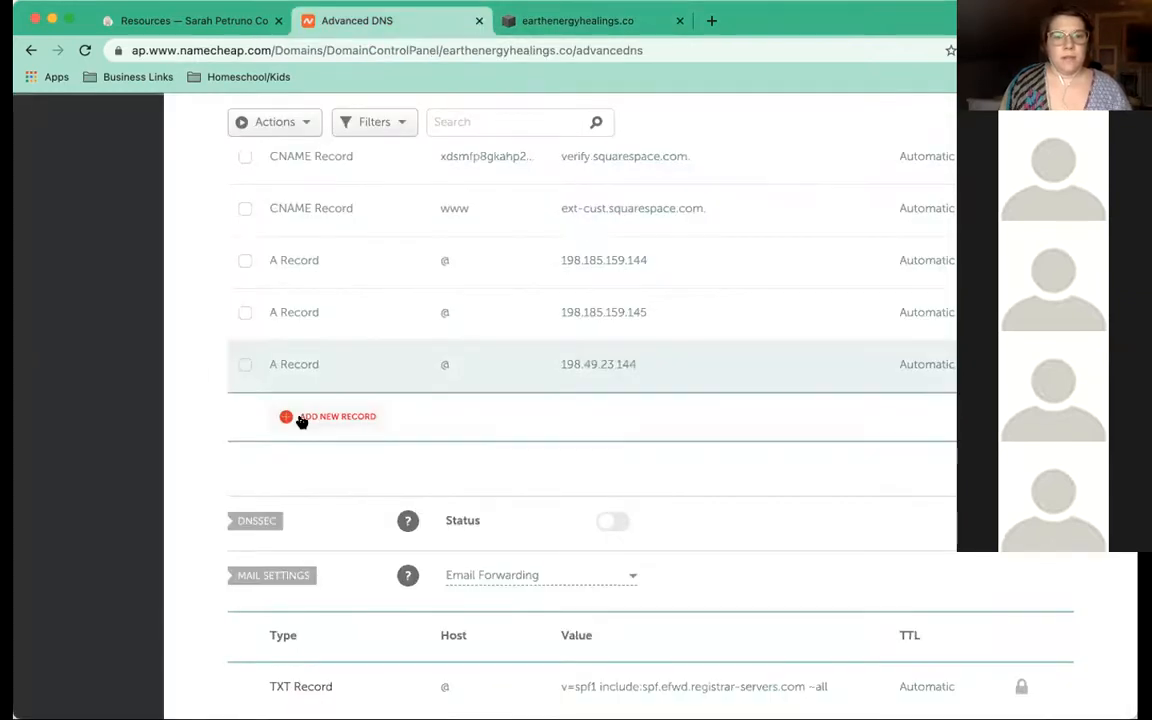
click(302, 418)
click(329, 380)
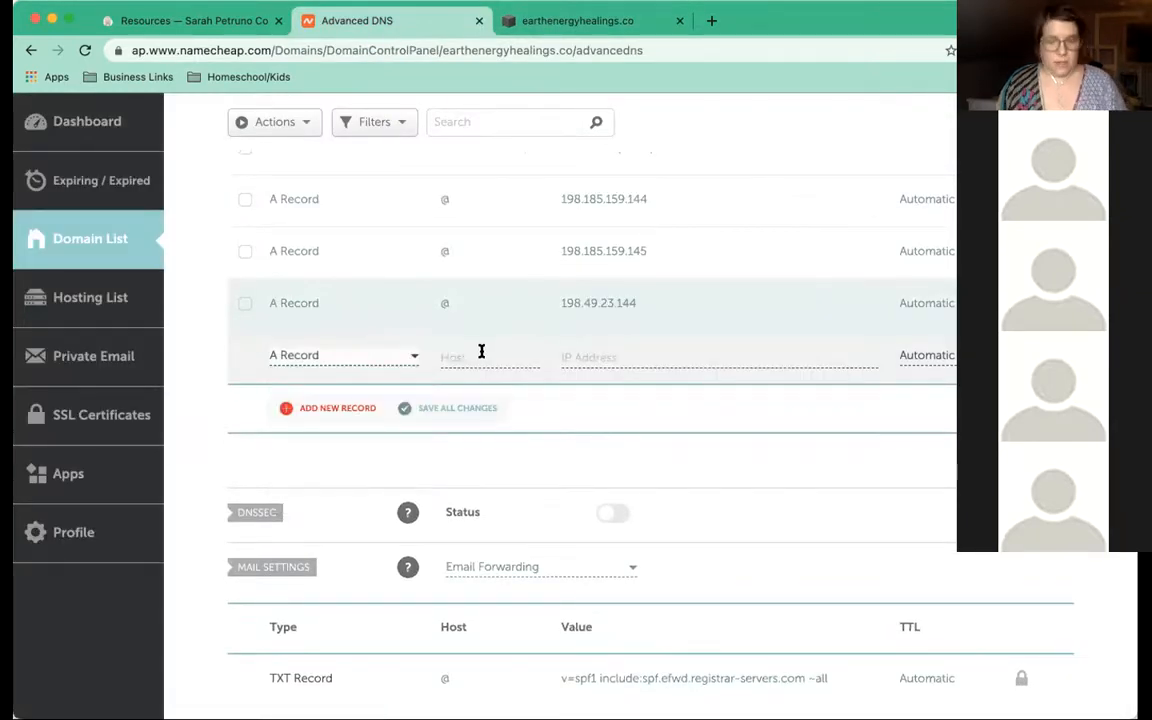
click(481, 352)
text(@)
click(580, 360)
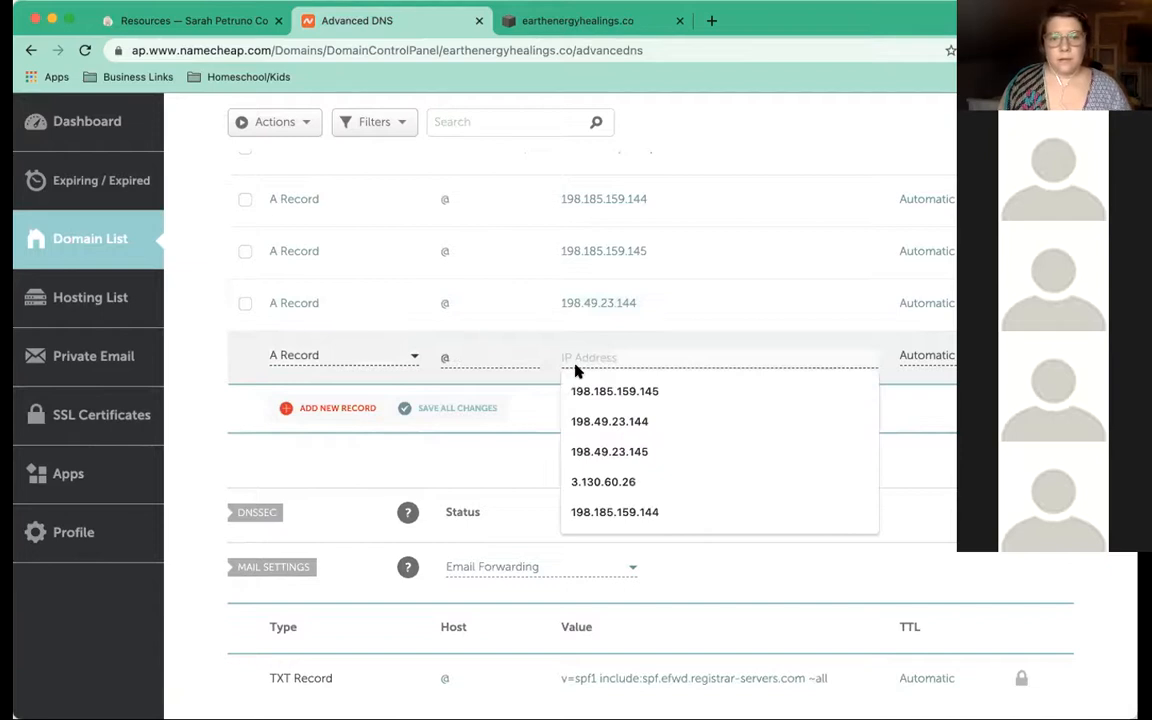
key(super+v)
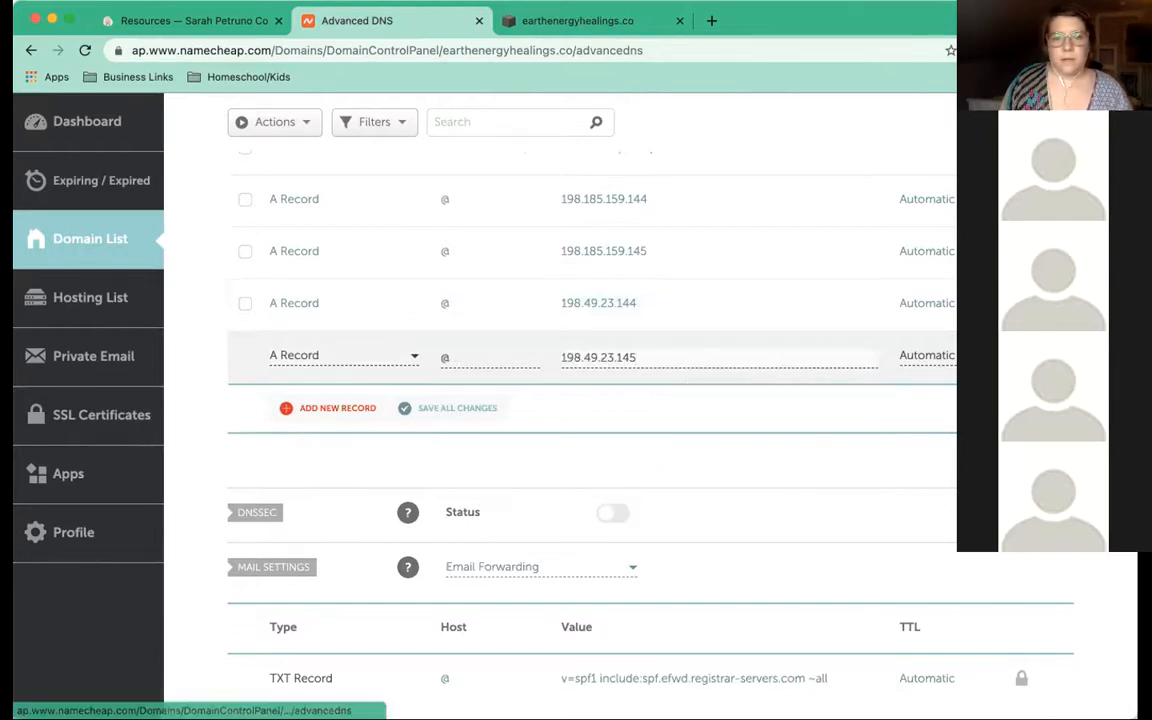
key(Return)
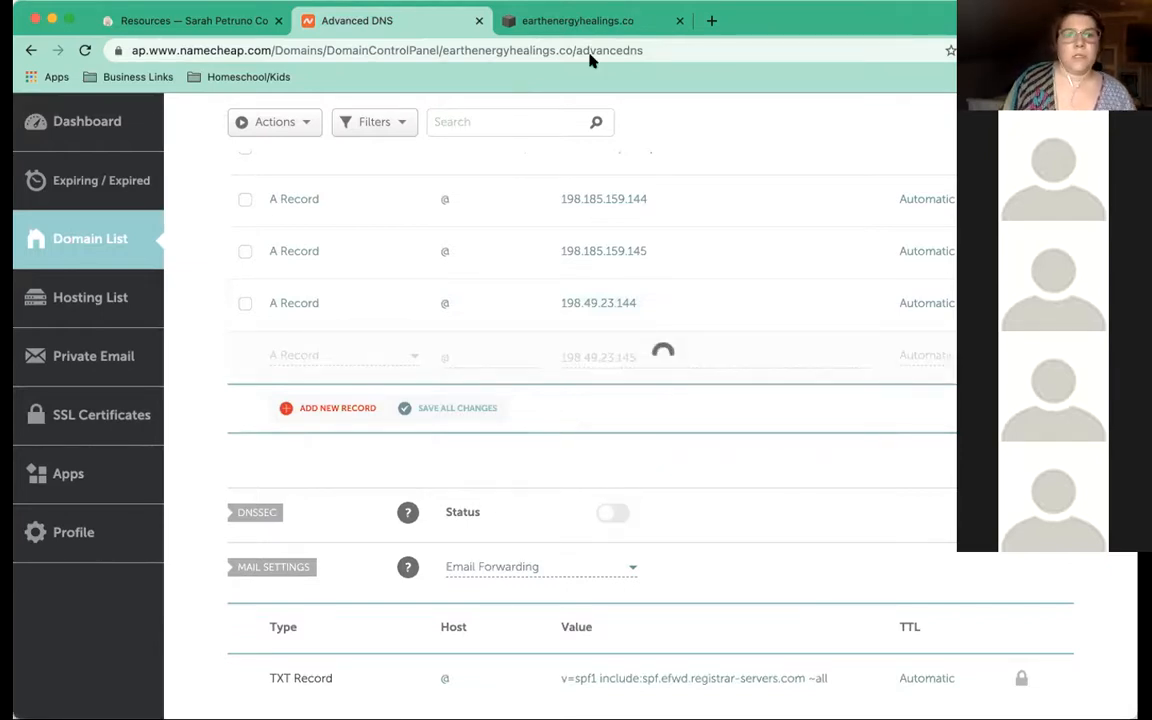
click(540, 24)
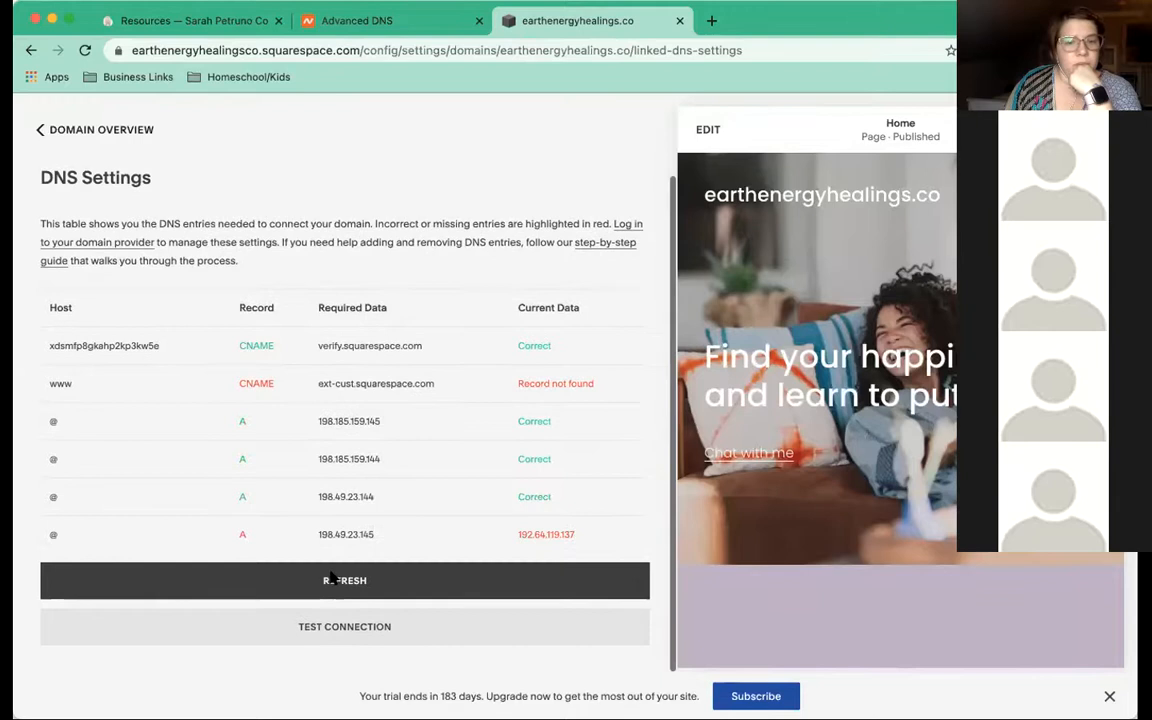
Refresh Squarespace's DNS check several times, cross-checking Namecheap's host records
click(334, 580)
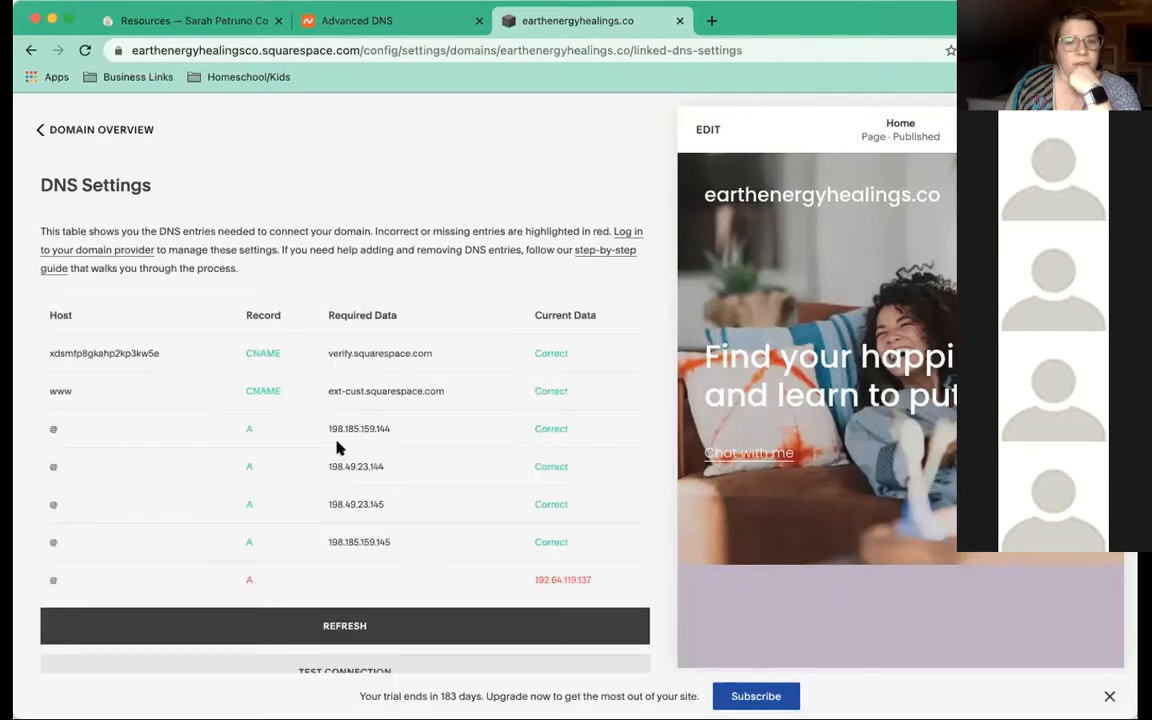
scroll(363, 583, down, 1)
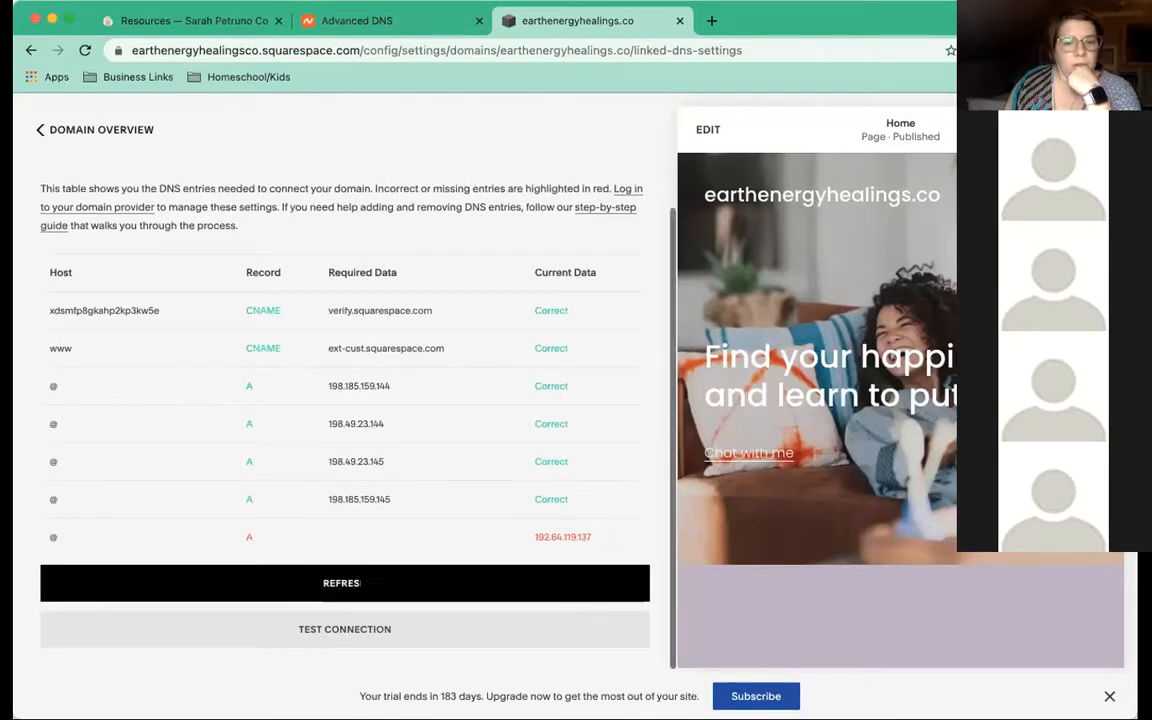
click(363, 580)
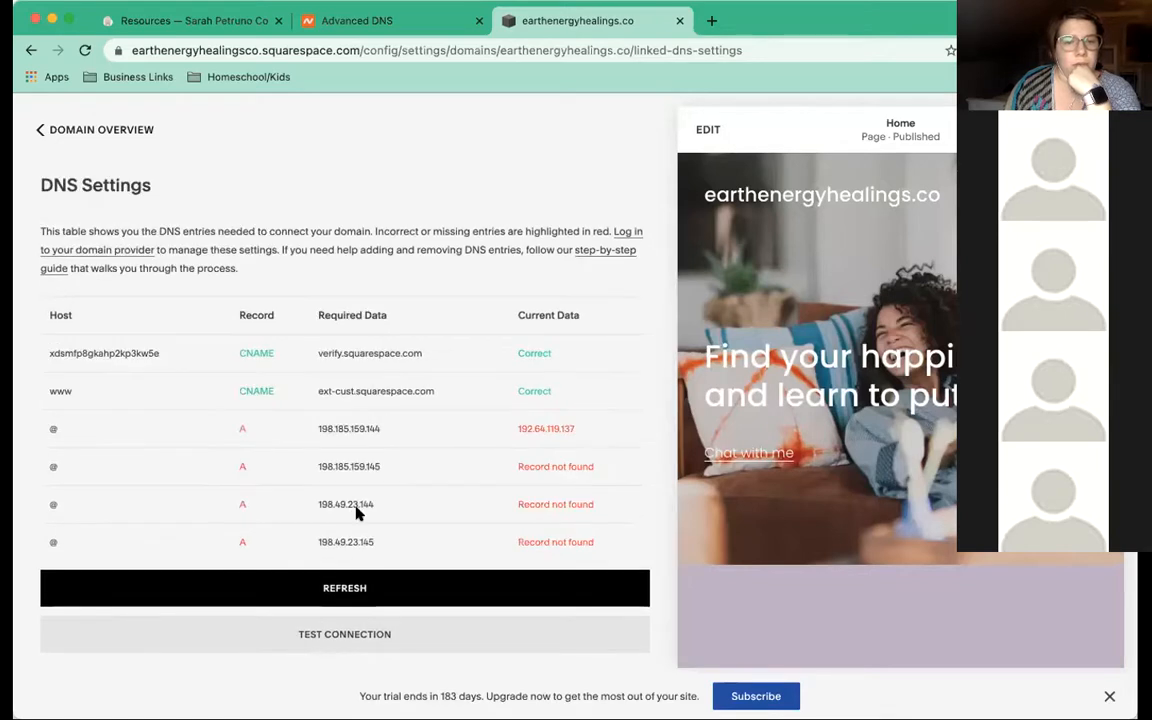
click(359, 567)
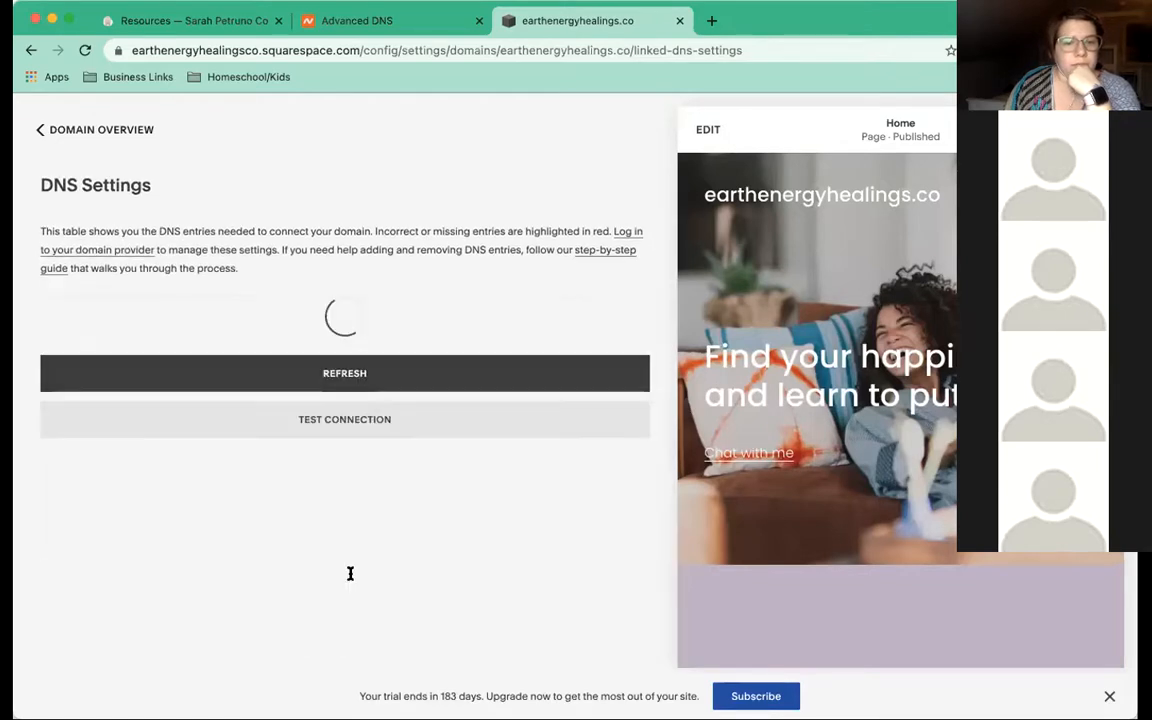
scroll(297, 472, down, 2)
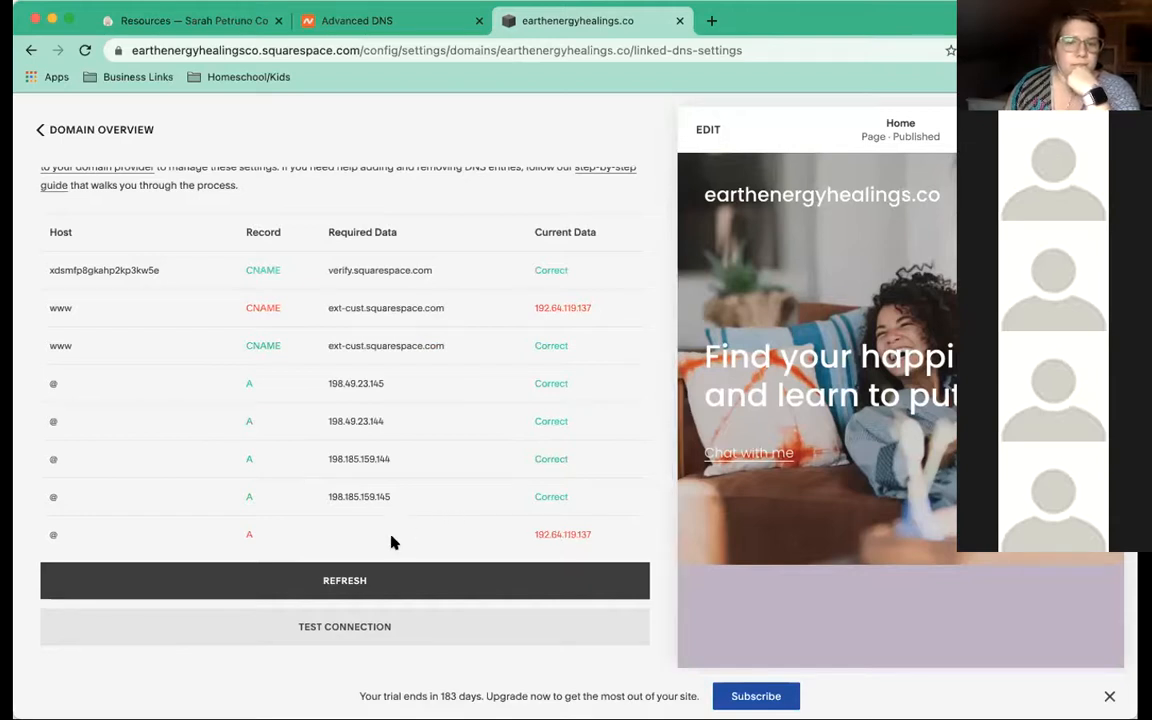
click(378, 575)
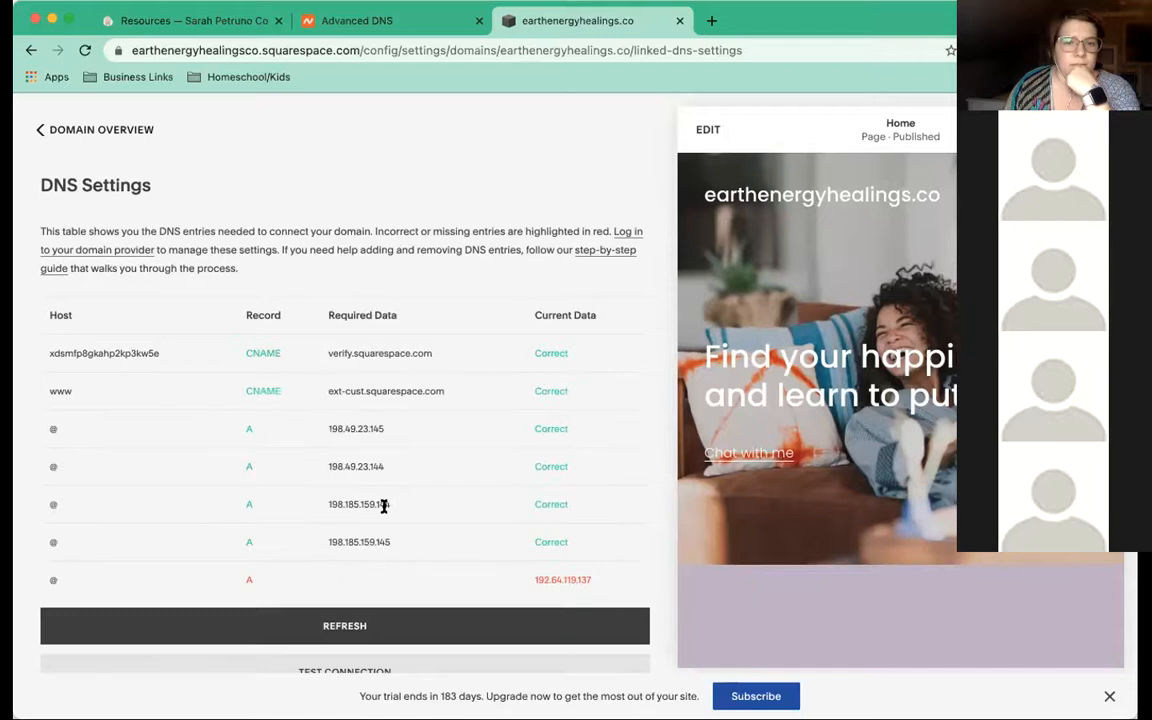
scroll(381, 506, down, 1)
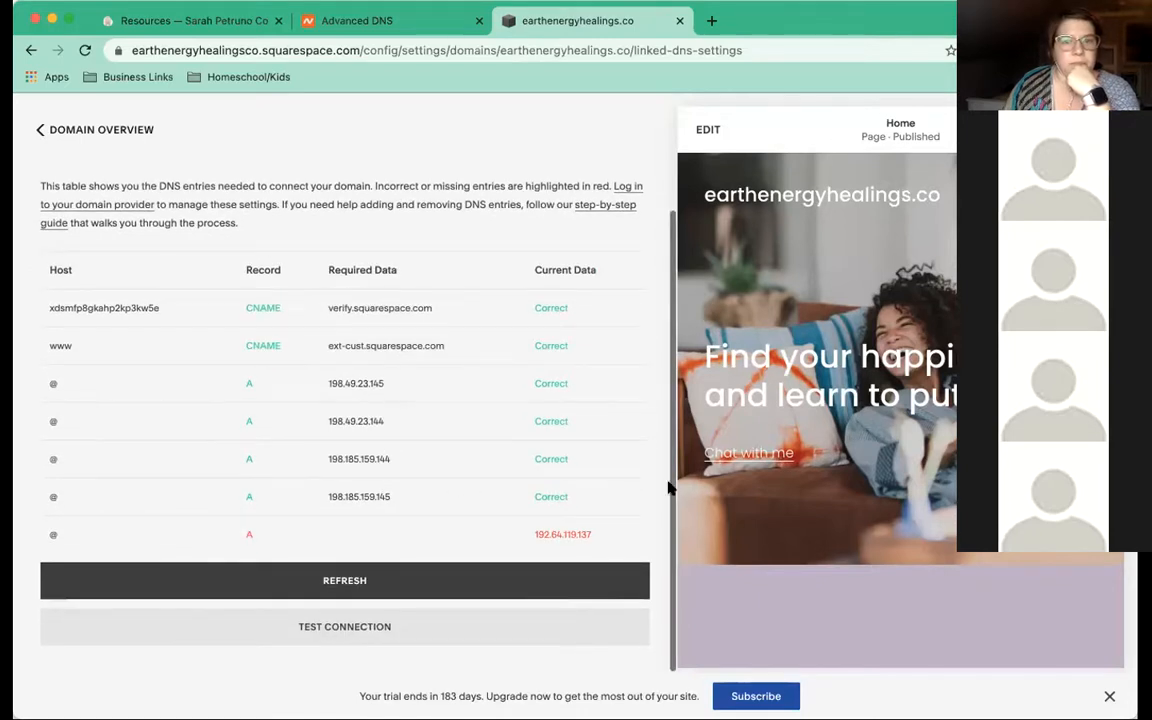
click(395, 21)
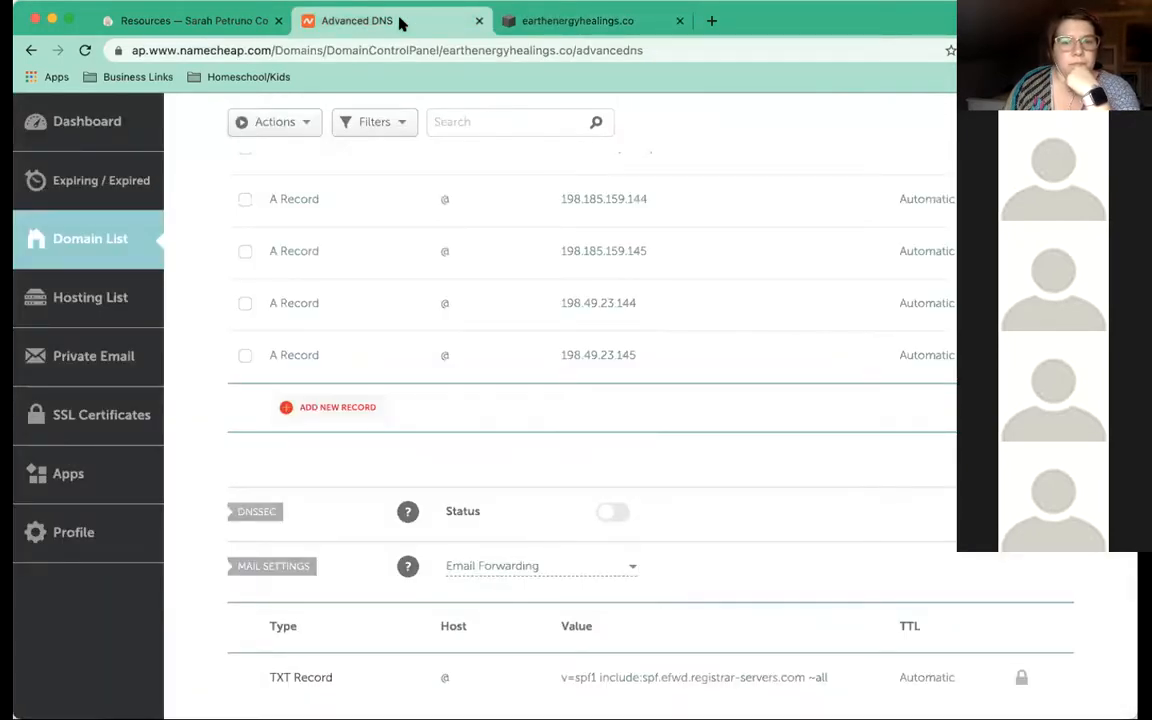
click(535, 24)
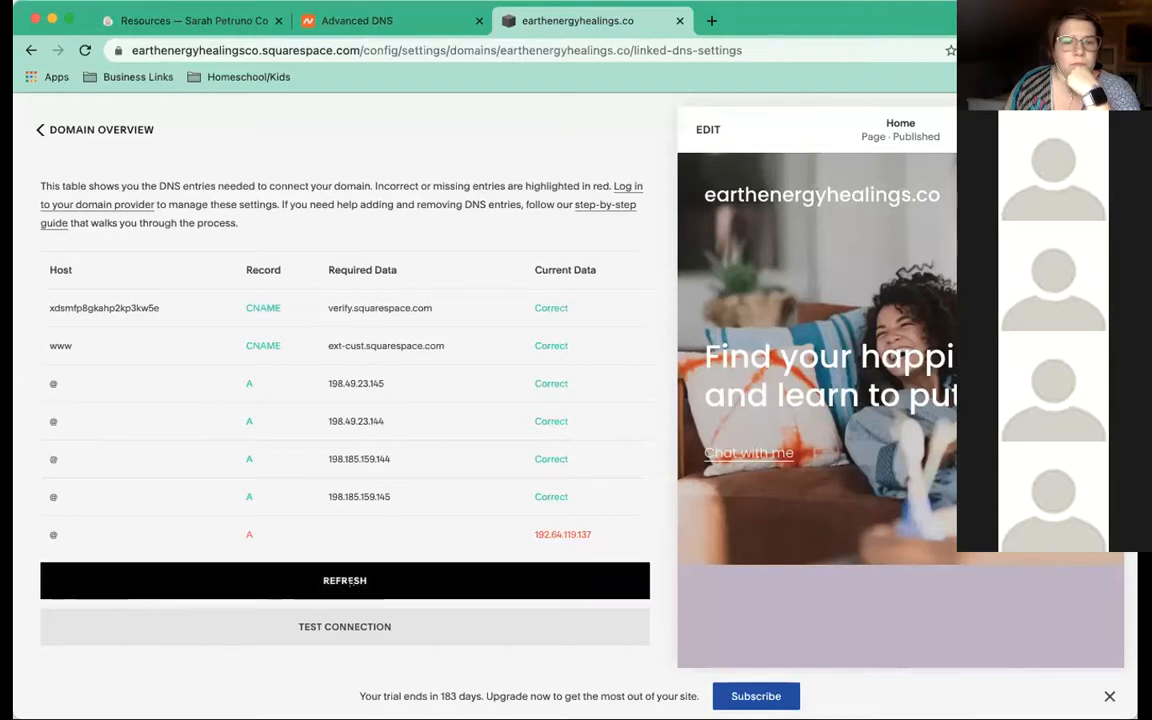
click(350, 585)
scroll(340, 516, down, 1)
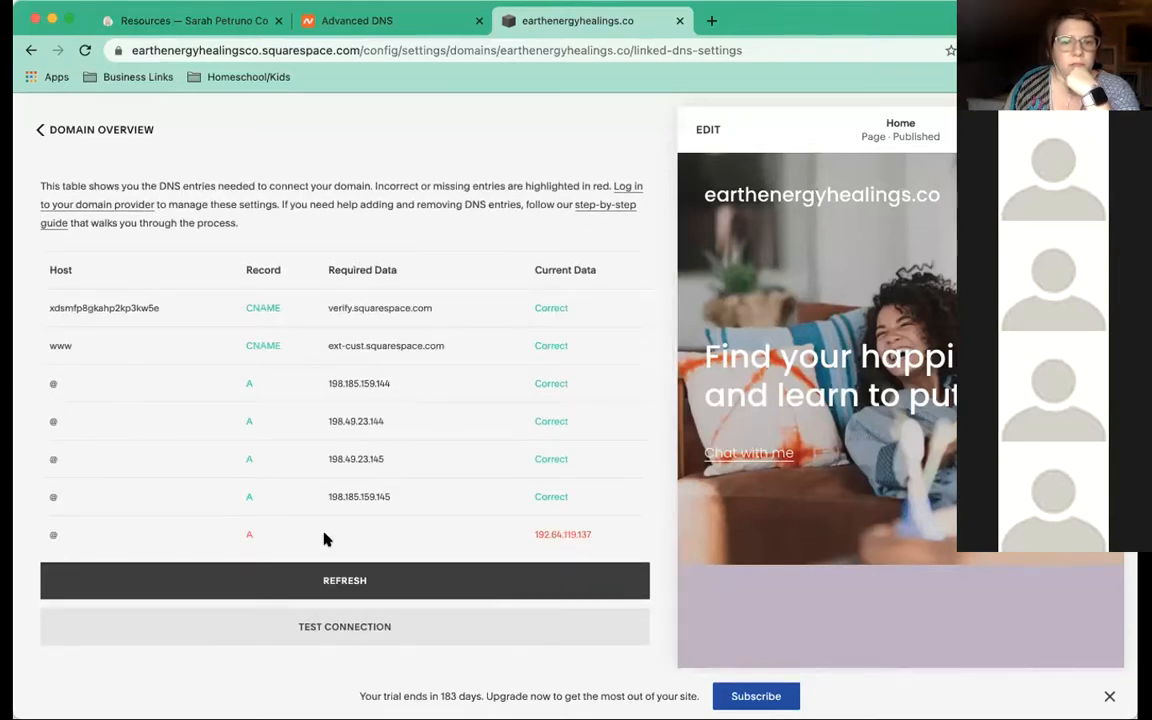
scroll(330, 540, up, 1)
scroll(365, 553, down, 1)
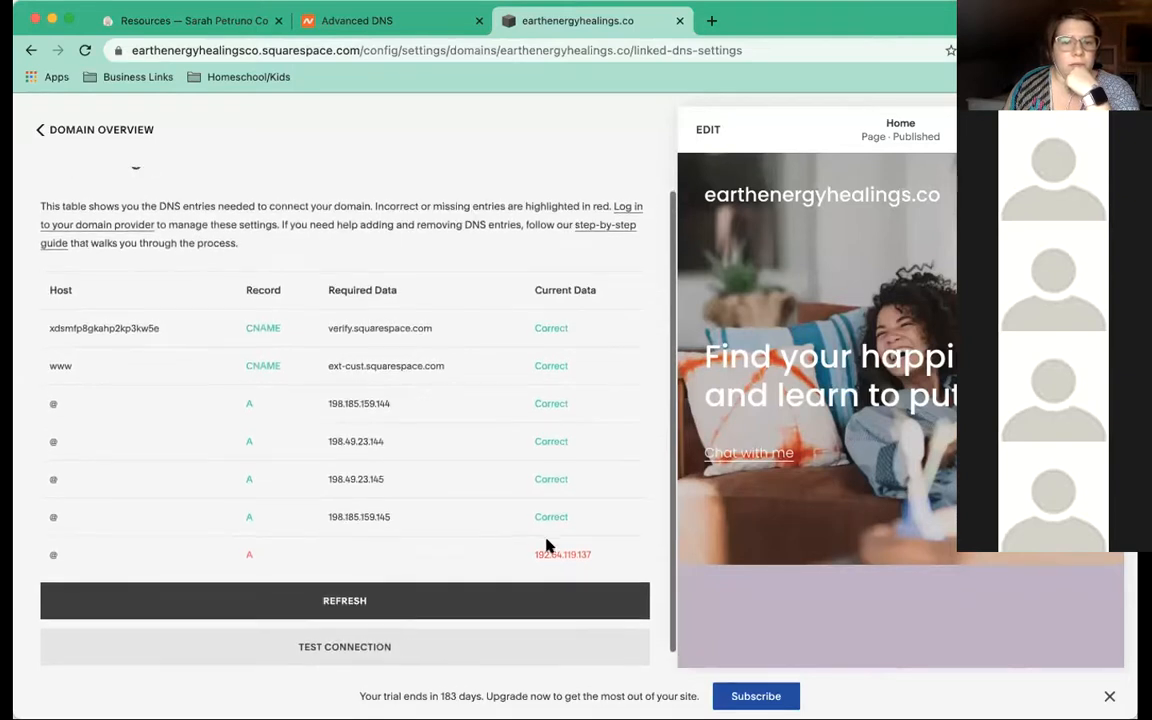
scroll(349, 543, down, 1)
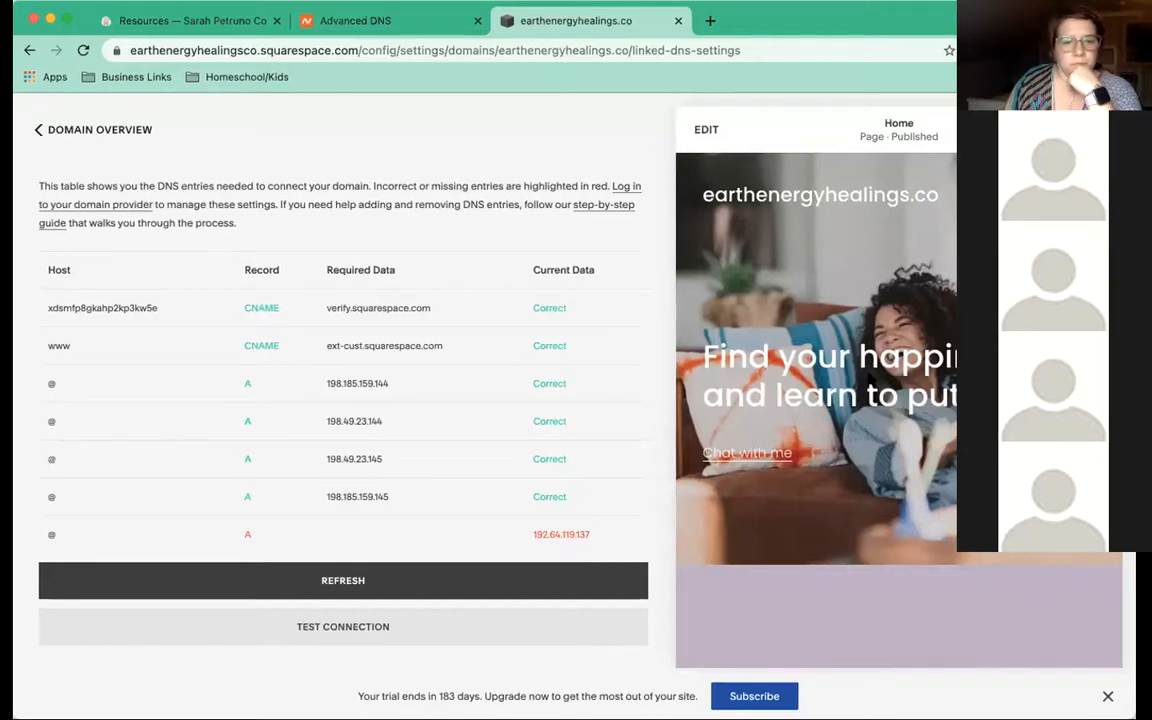
Test the domain connection, recheck until the www record reads Correct, and return to Domain Overview
click(350, 628)
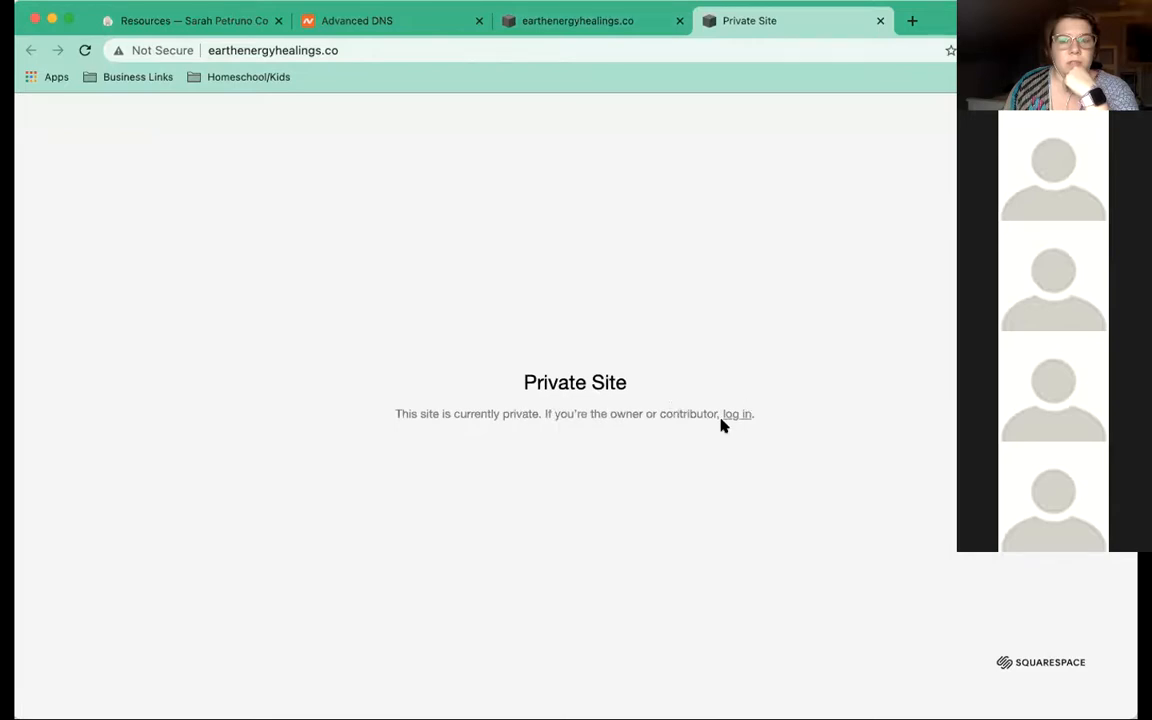
click(560, 24)
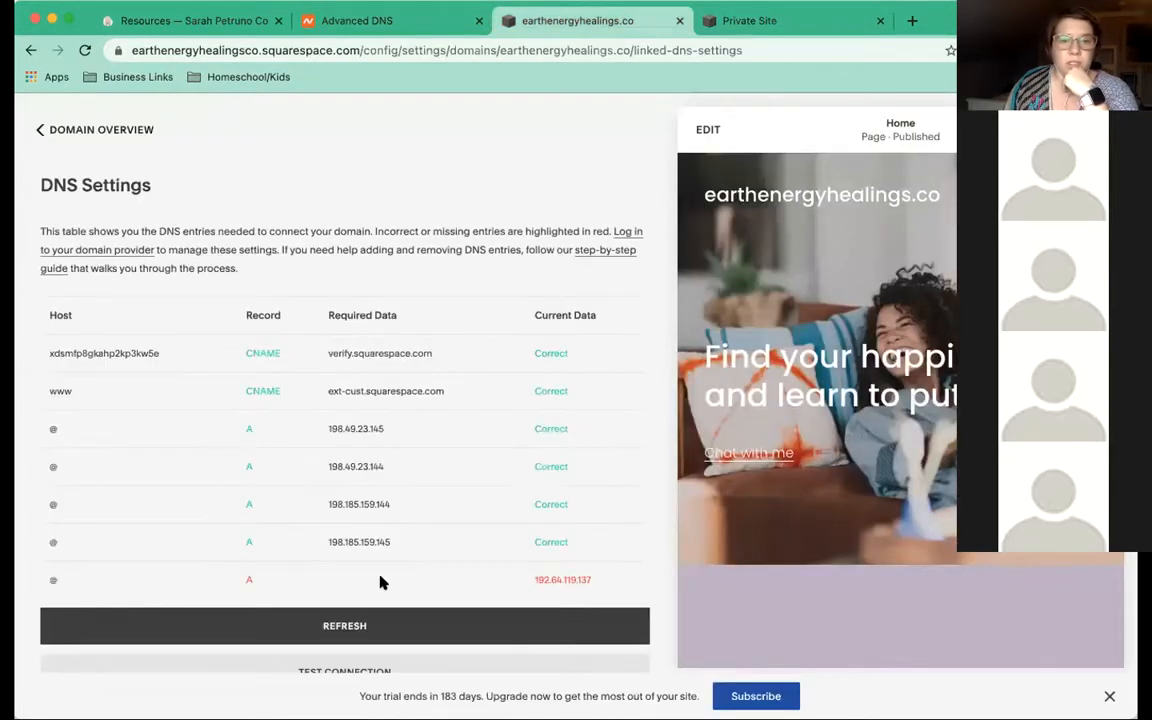
scroll(420, 543, down, 1)
click(392, 582)
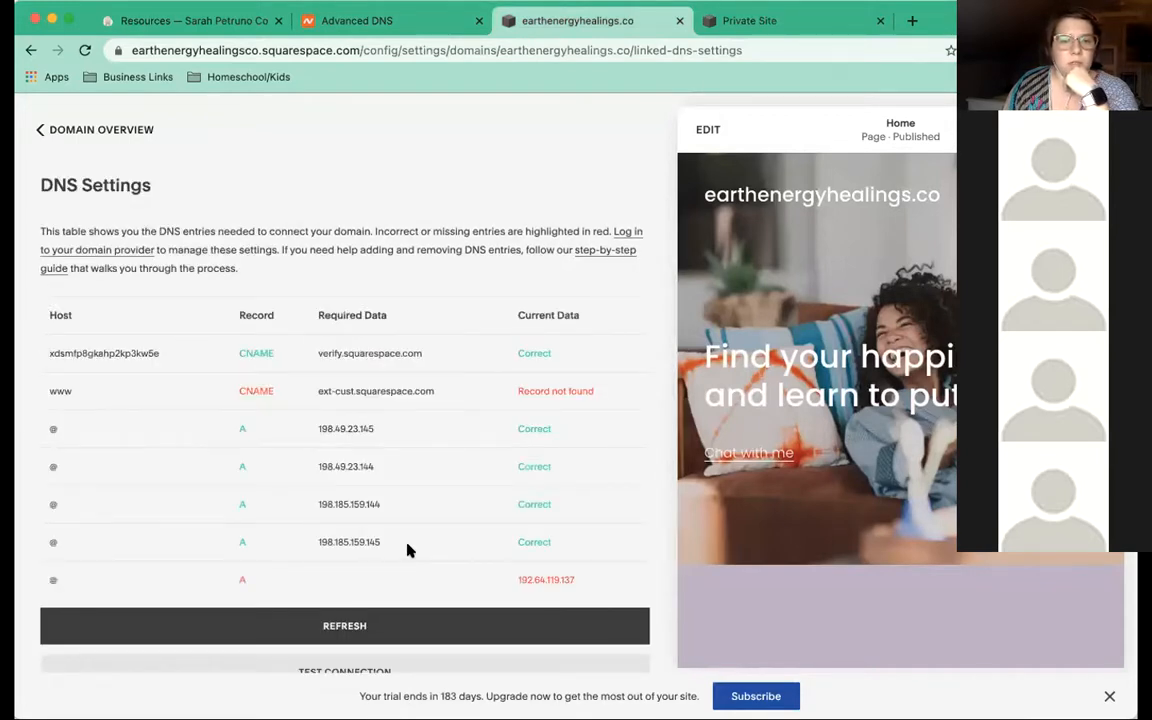
scroll(420, 540, down, 1)
click(368, 584)
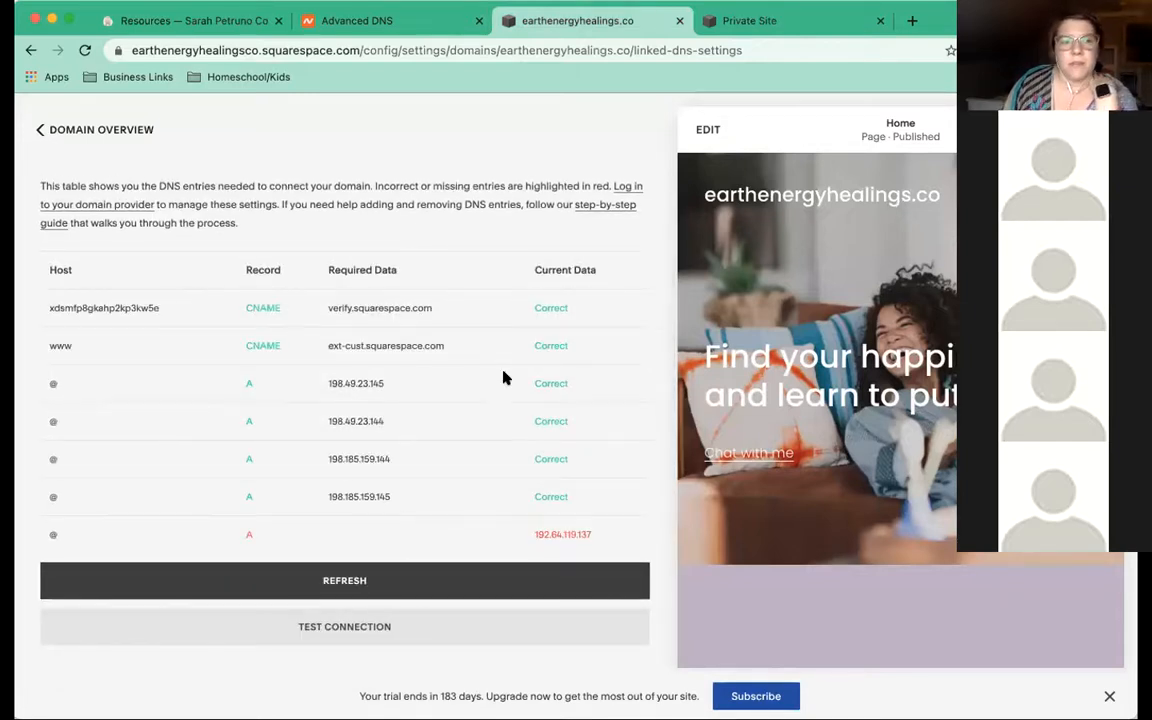
click(40, 130)
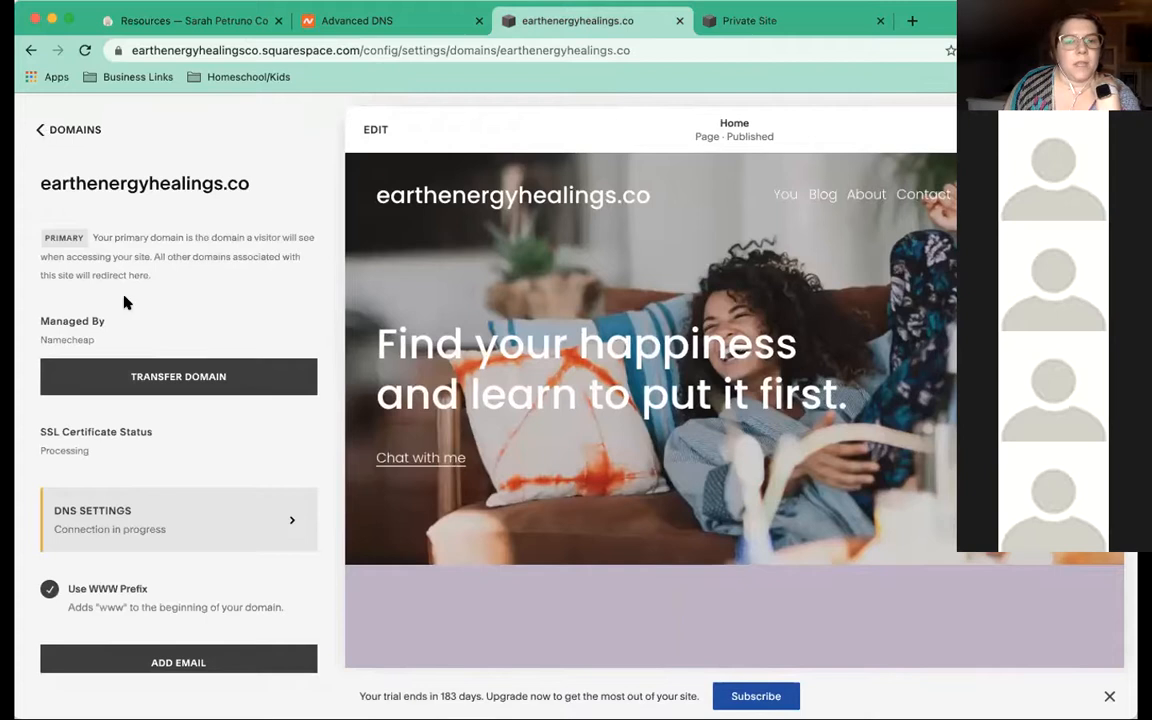
Scroll through earthenergyhealings.co's domain details, then go back to the Domains list
scroll(118, 449, down, 2)
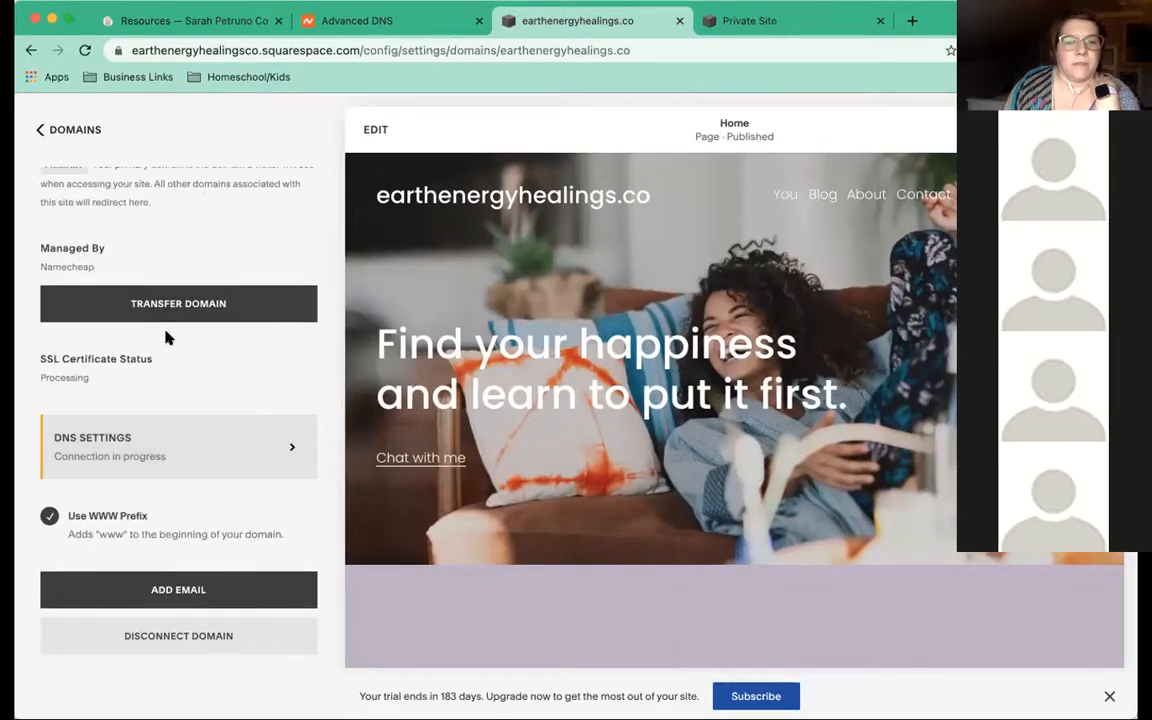
scroll(200, 360, down, 1)
scroll(150, 440, up, 2)
drag(41, 362, 163, 388)
scroll(163, 388, down, 1)
drag(90, 386, 22, 368)
scroll(22, 368, down, 1)
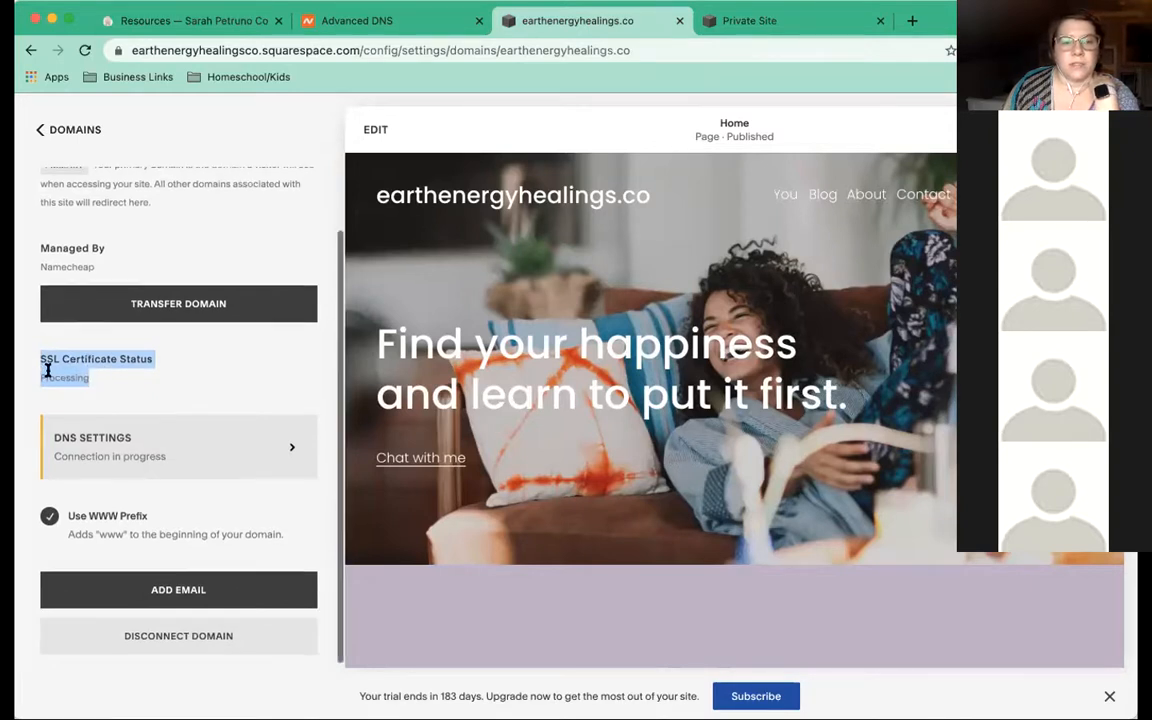
scroll(120, 300, down, 1)
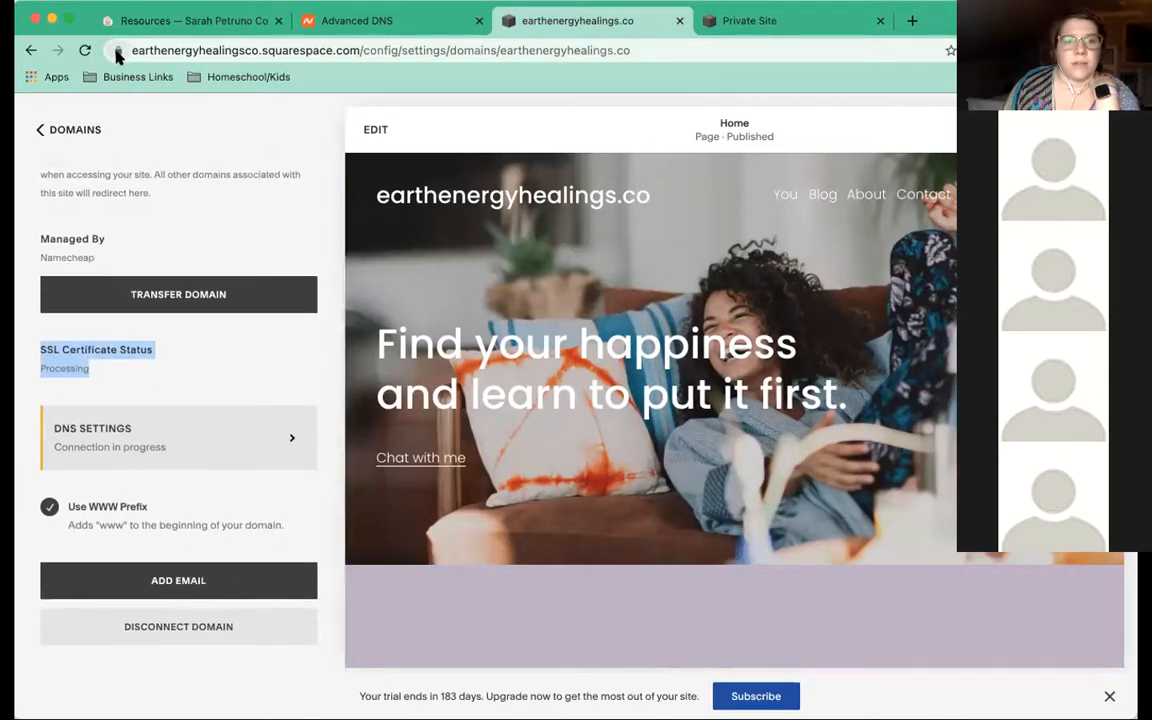
scroll(160, 450, up, 1)
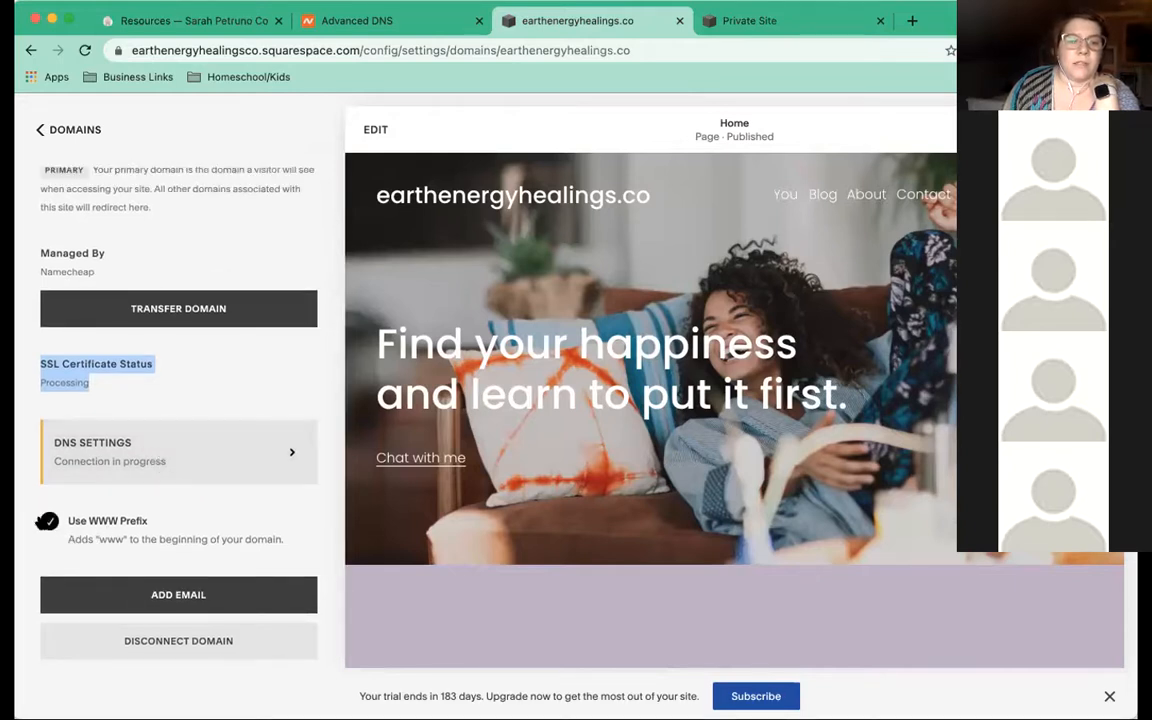
scroll(160, 540, down, 1)
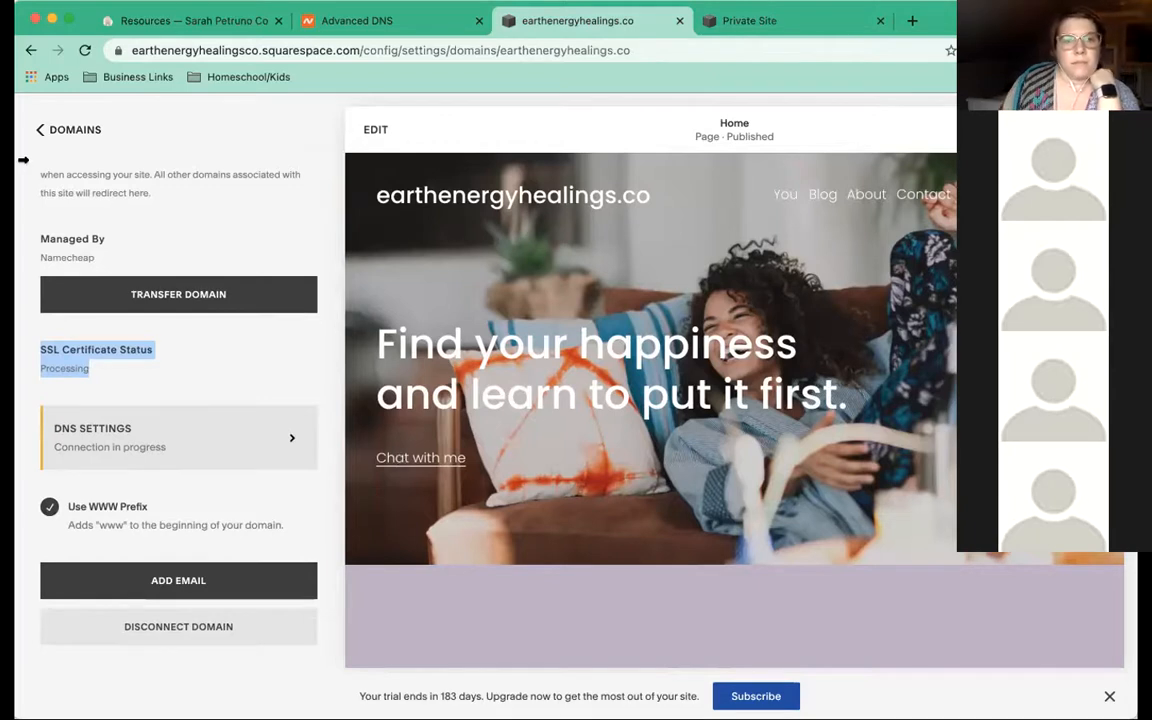
click(37, 132)
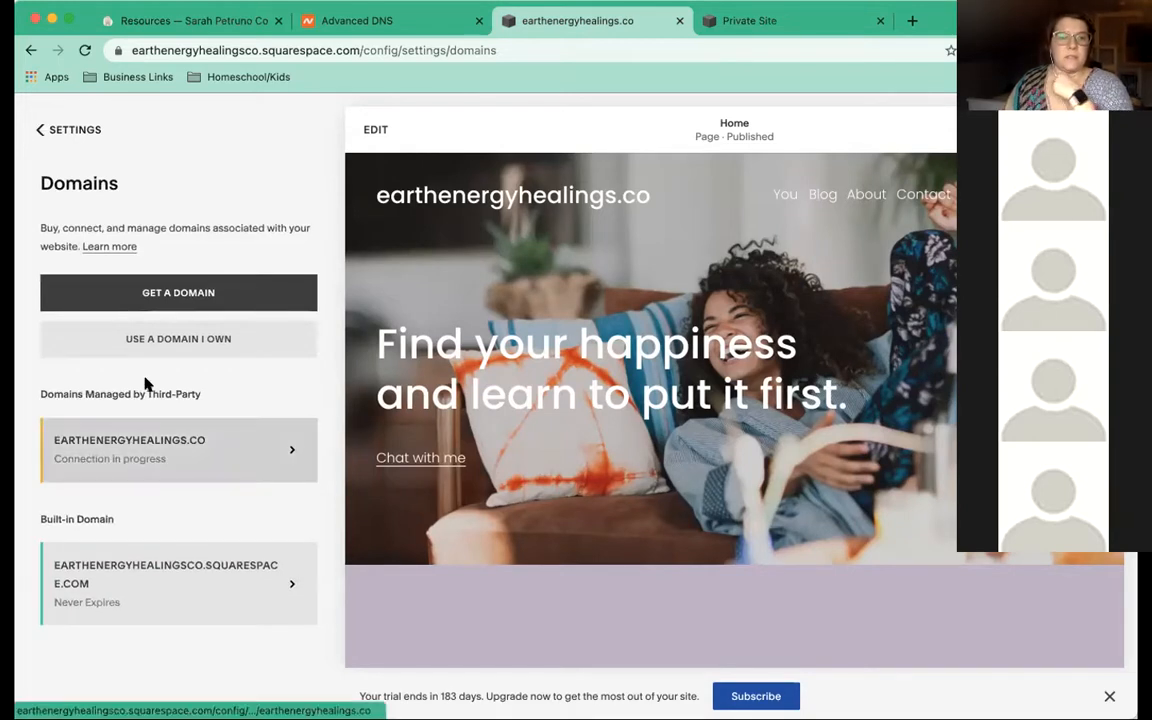
View the Google Workspace email plans ($72 yearly or $6 monthly) under Settings, then return home
click(35, 132)
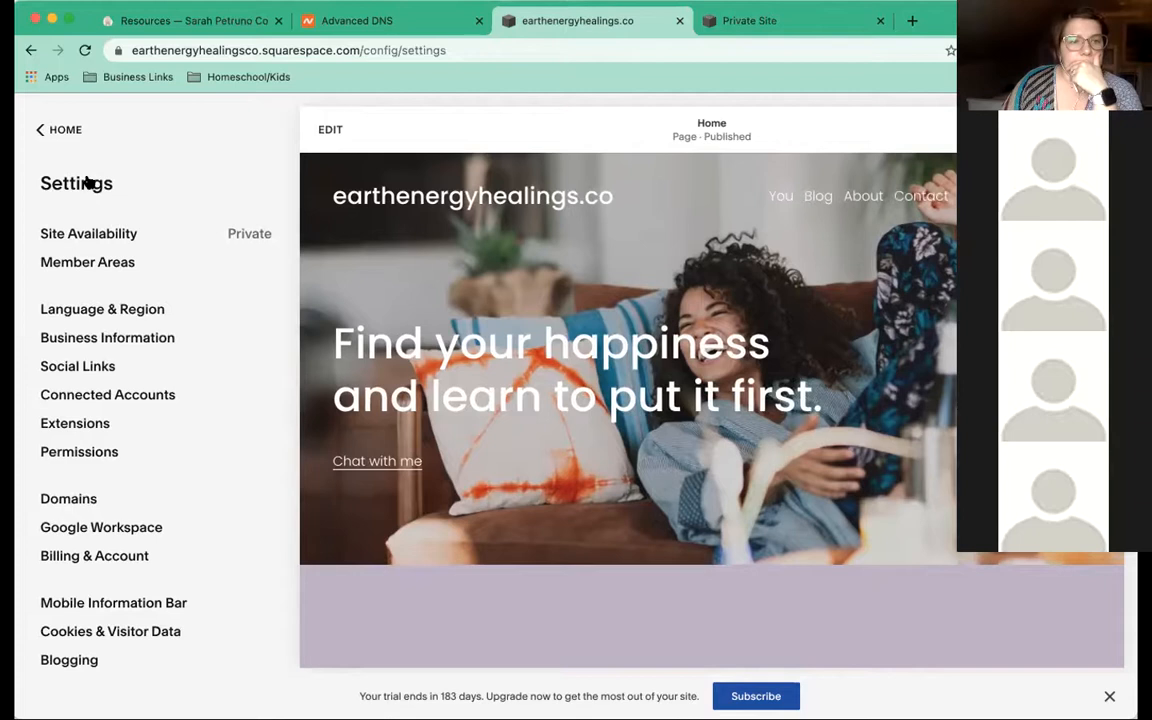
click(38, 130)
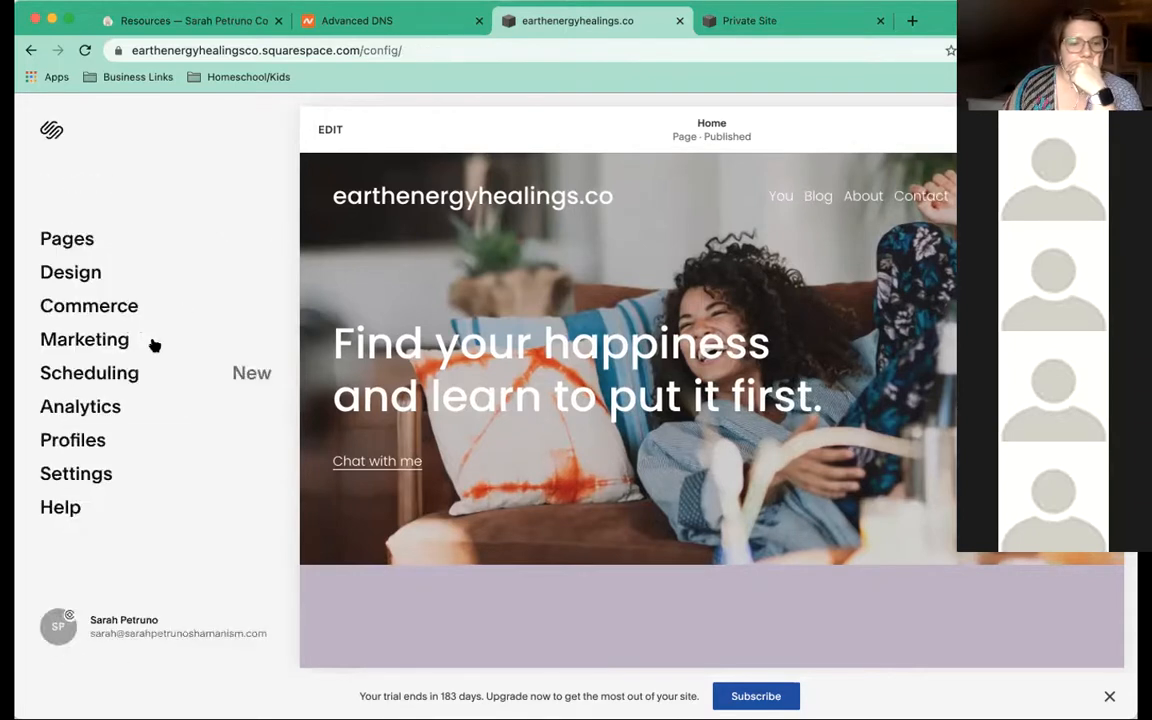
click(70, 475)
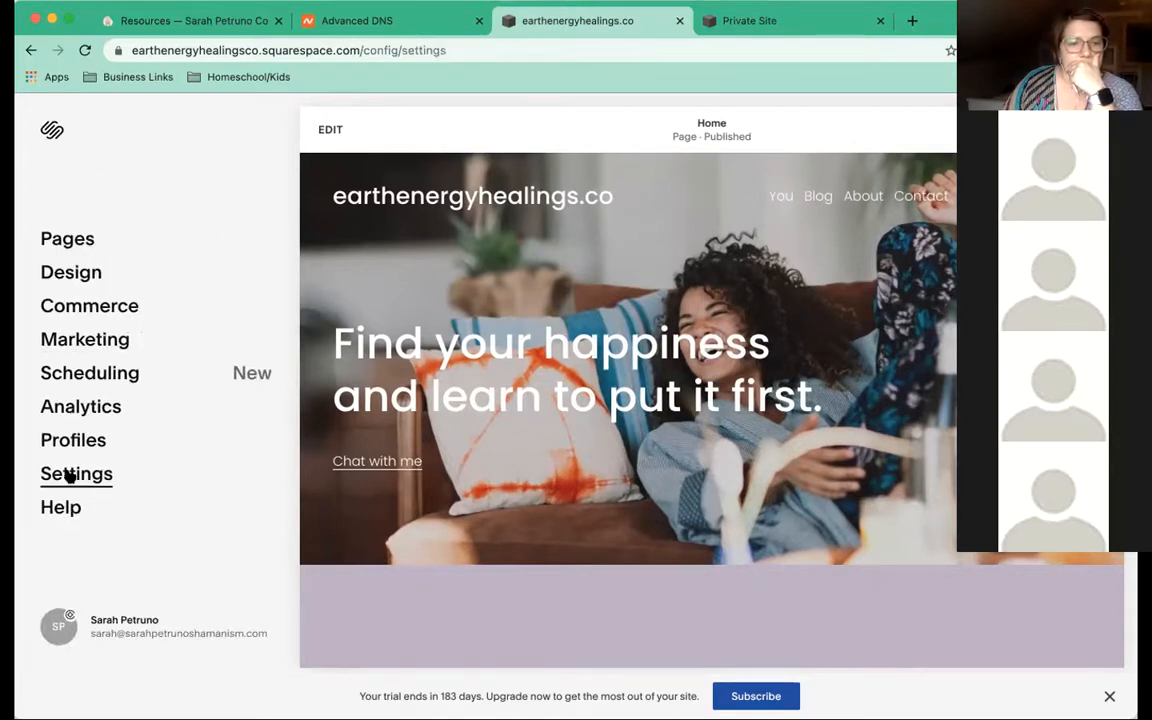
click(62, 524)
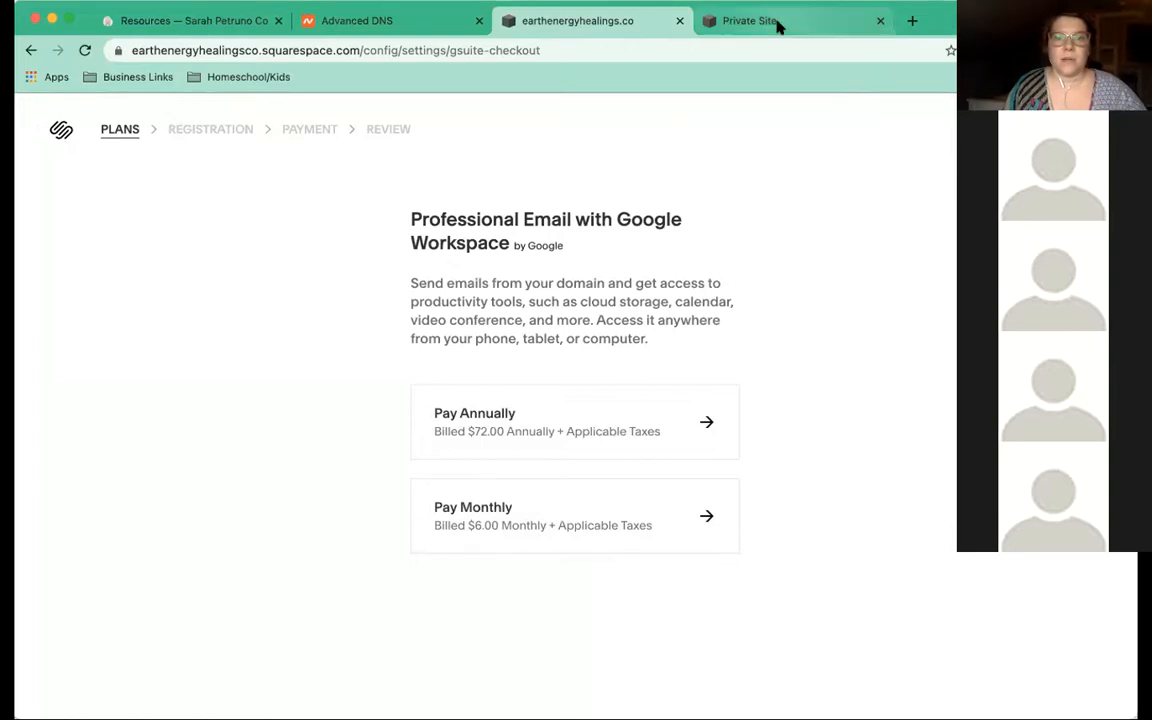
click(30, 50)
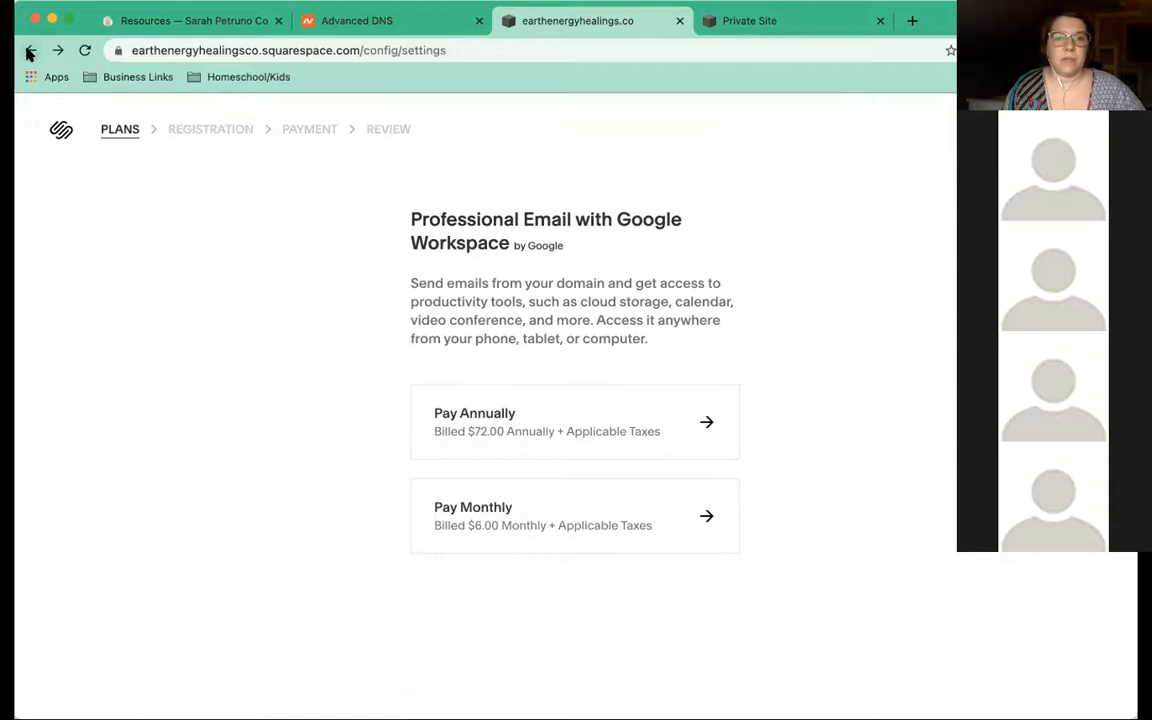
scroll(95, 301, down, 1)
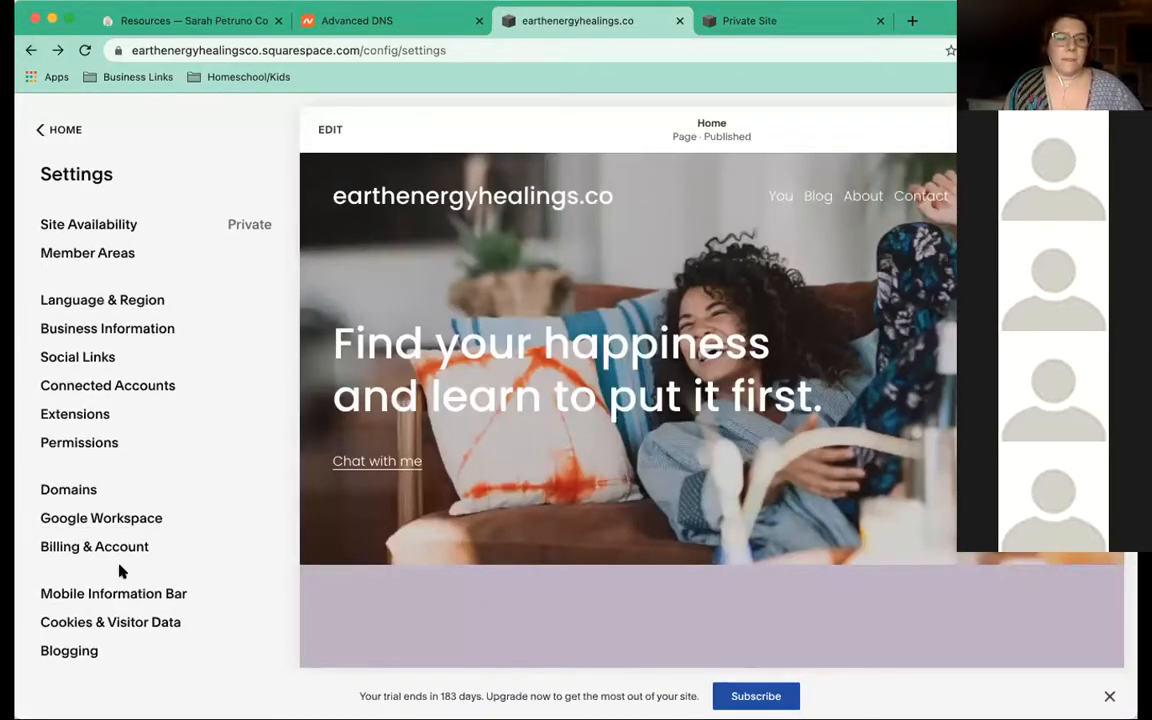
scroll(78, 486, up, 1)
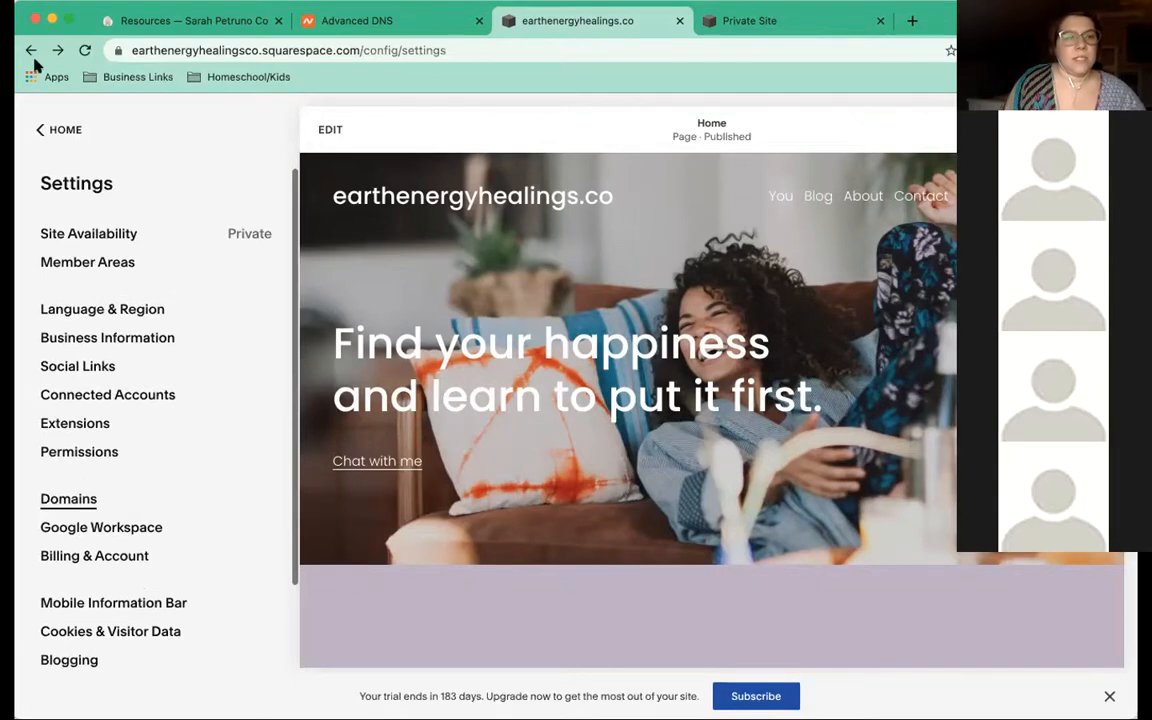
click(31, 129)
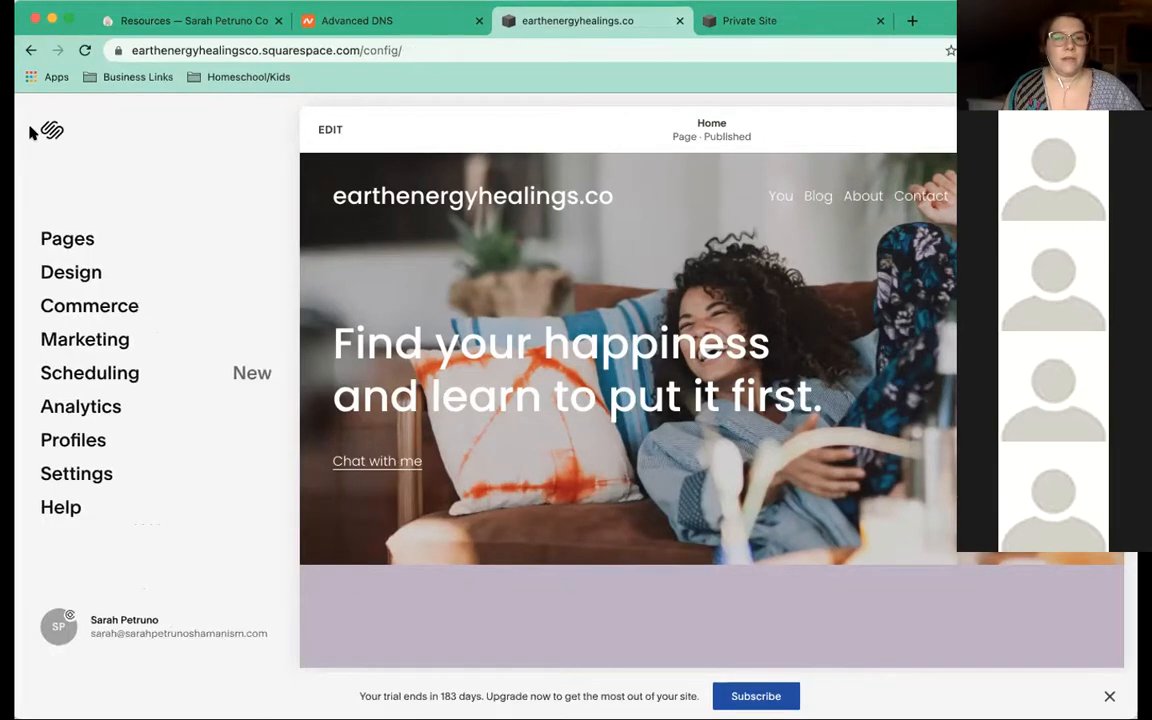
Open Pages, scroll the Home preview, and preview the Contact page headed 'Work with me'
click(62, 241)
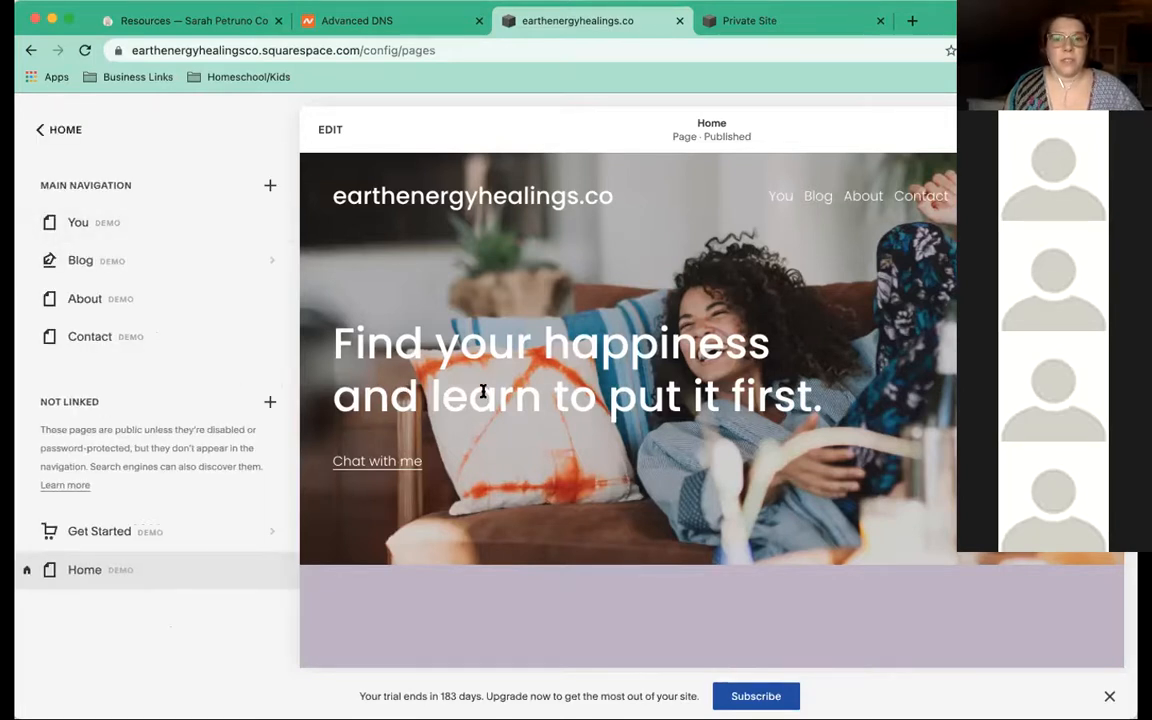
scroll(483, 391, down, 10)
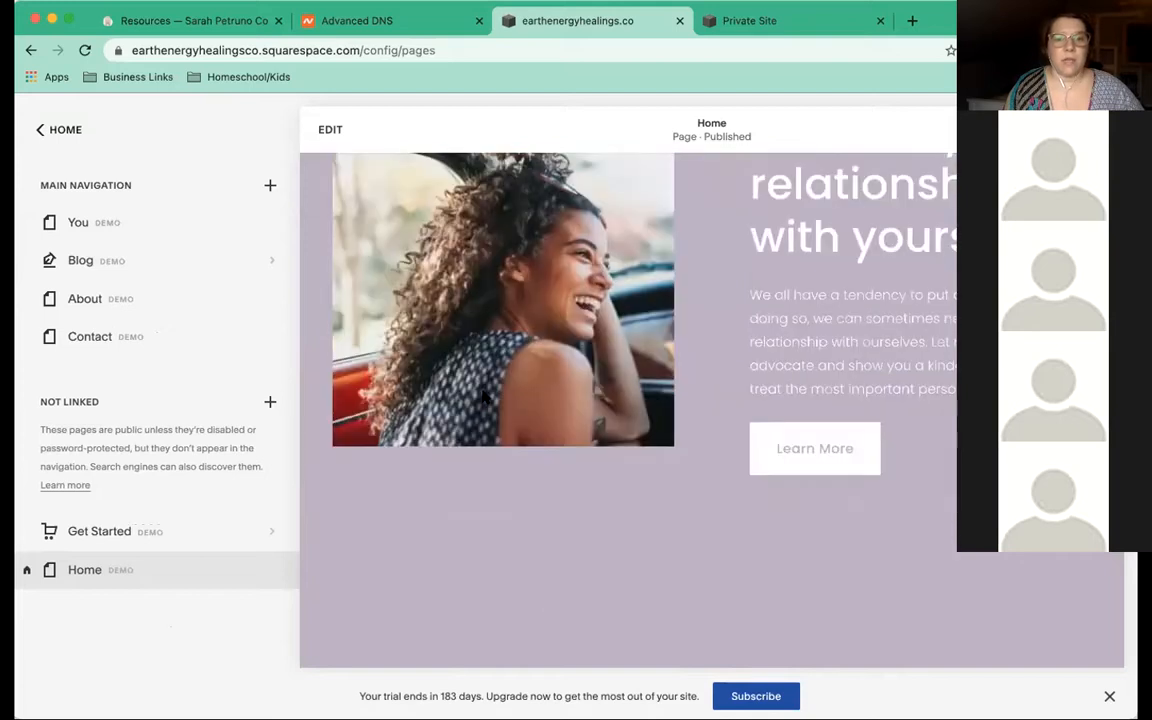
scroll(483, 395, down, 5)
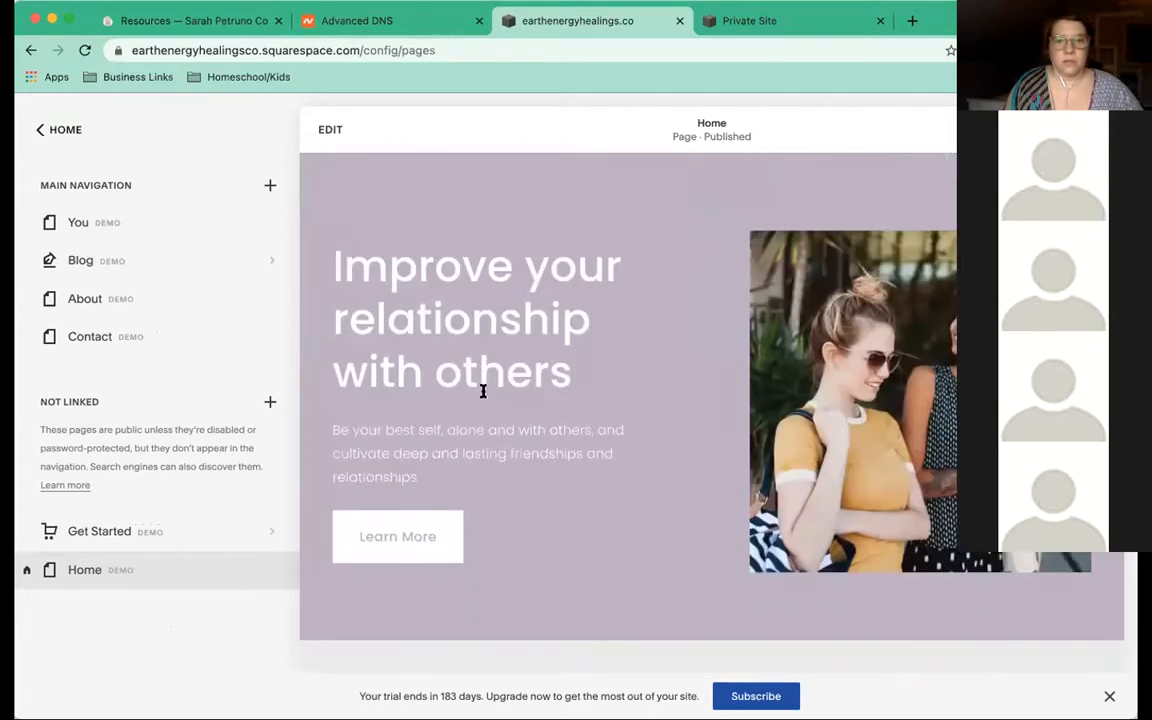
scroll(483, 391, down, 5)
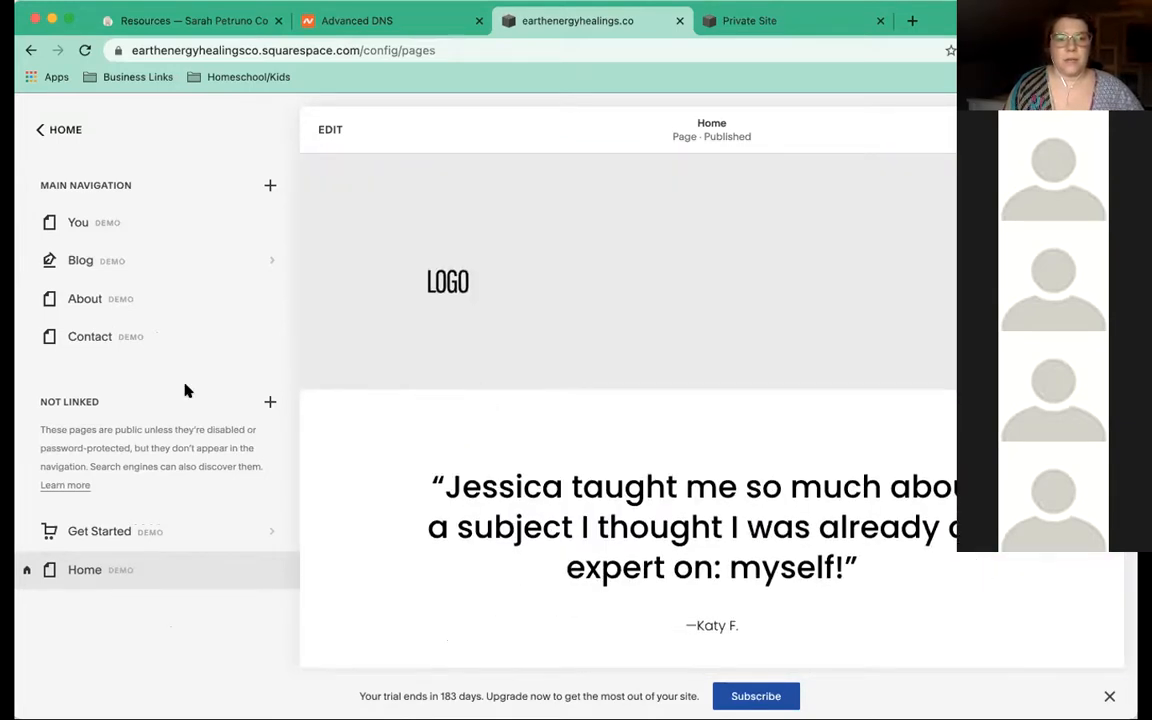
click(80, 338)
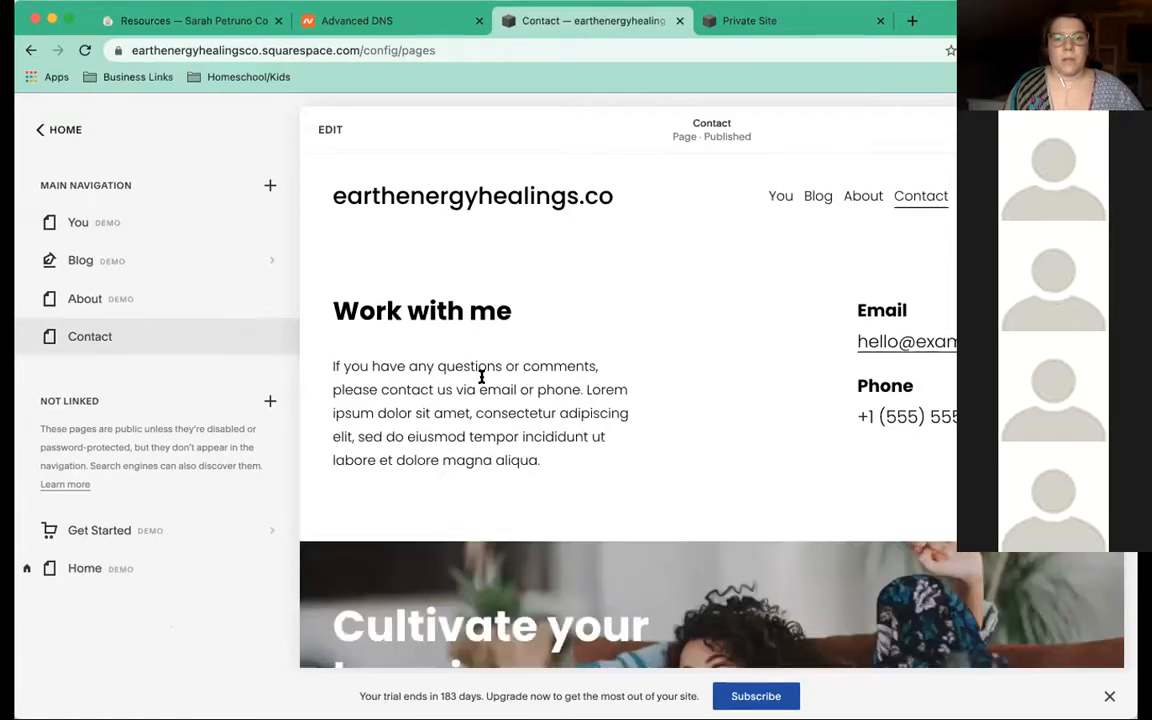
scroll(481, 378, down, 5)
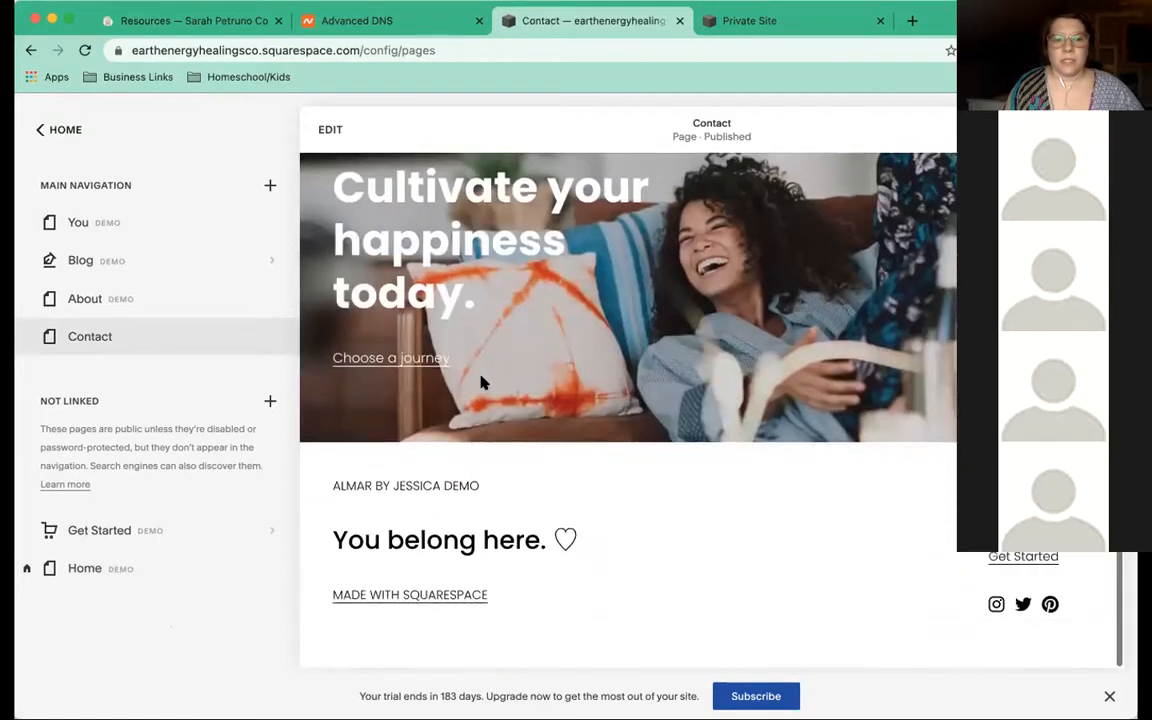
scroll(481, 378, up, 5)
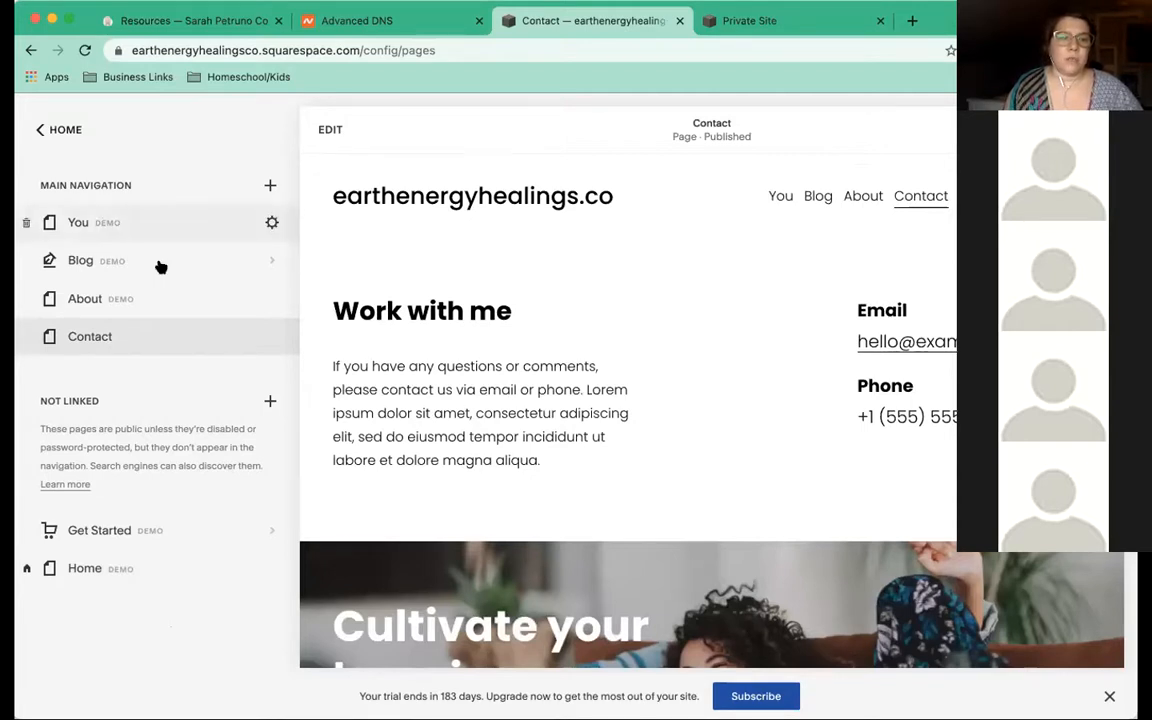
Move the Blog page into Not Linked and preview the About page
drag(150, 261, 137, 504)
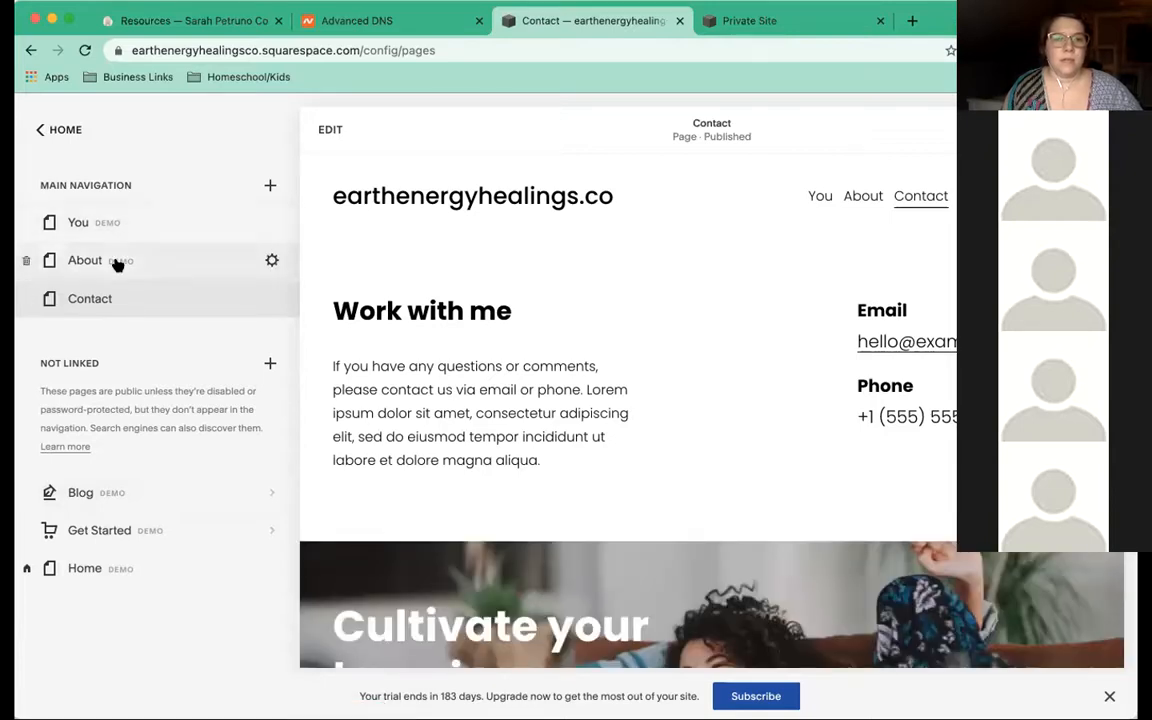
click(117, 262)
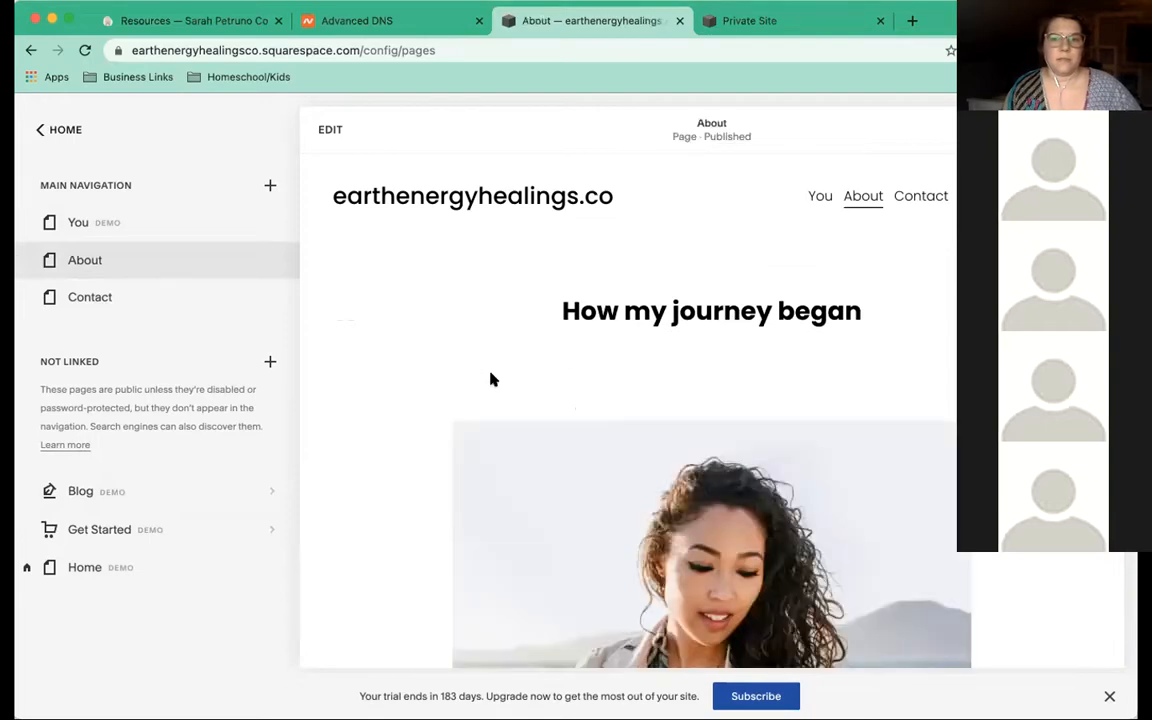
scroll(490, 378, down, 10)
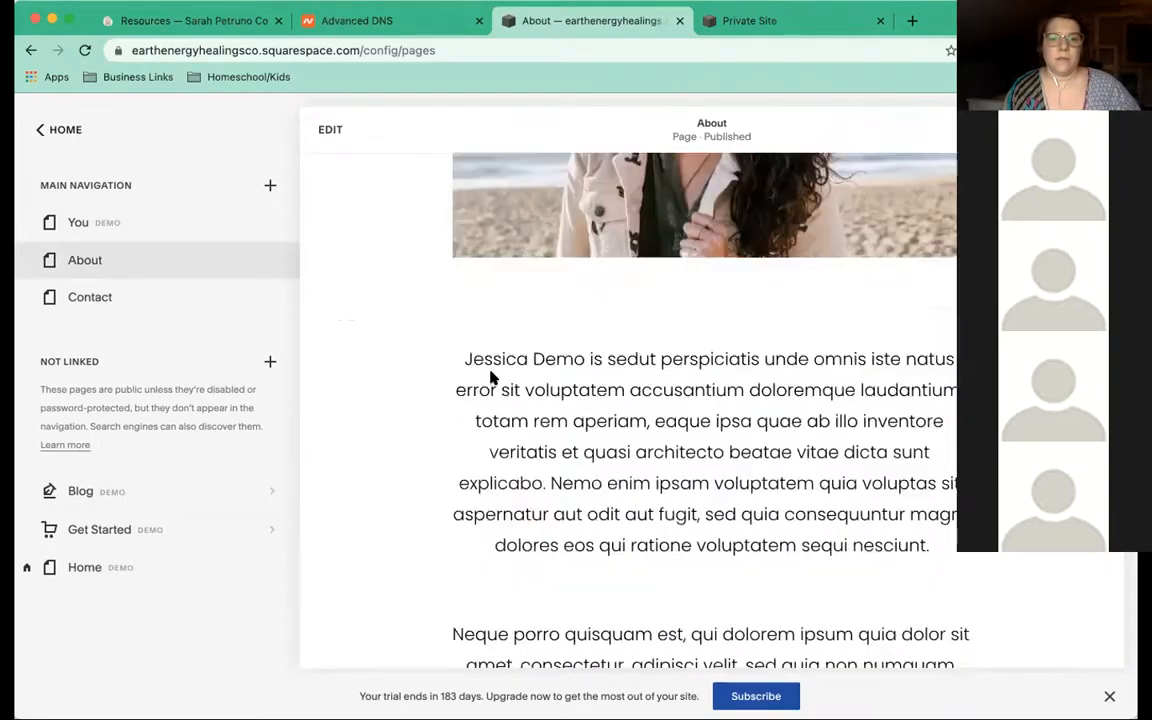
scroll(490, 378, up, 10)
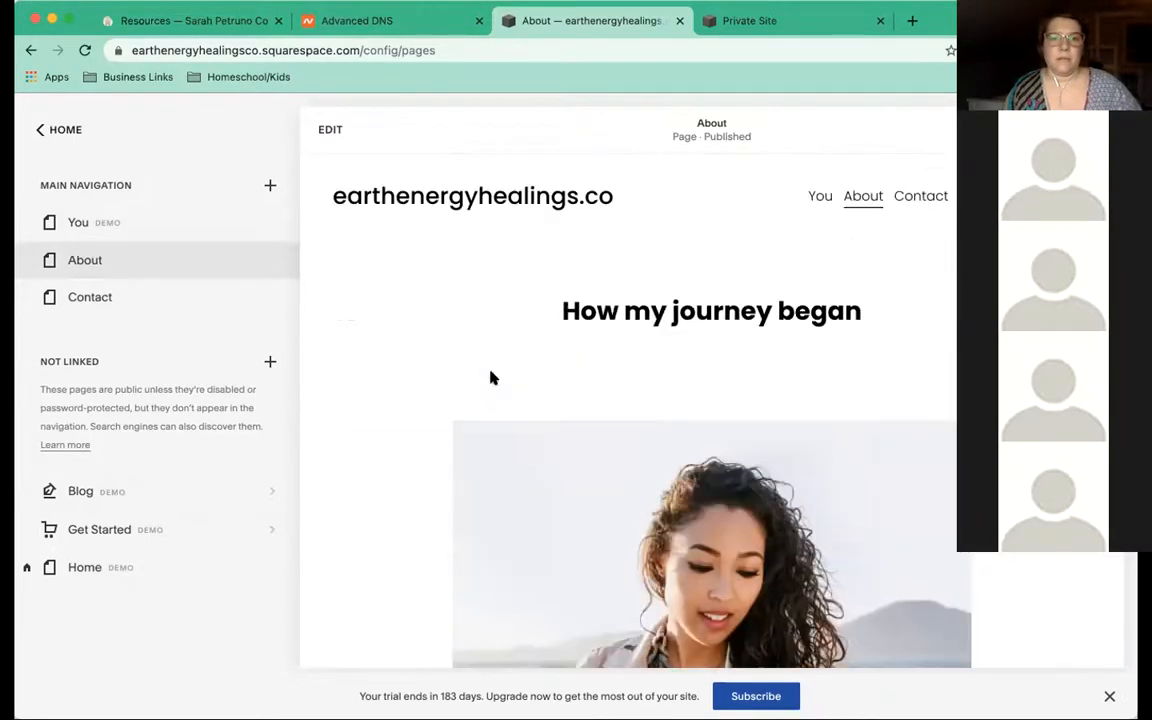
Preview the You, Home, About, You and Contact pages in turn
click(68, 222)
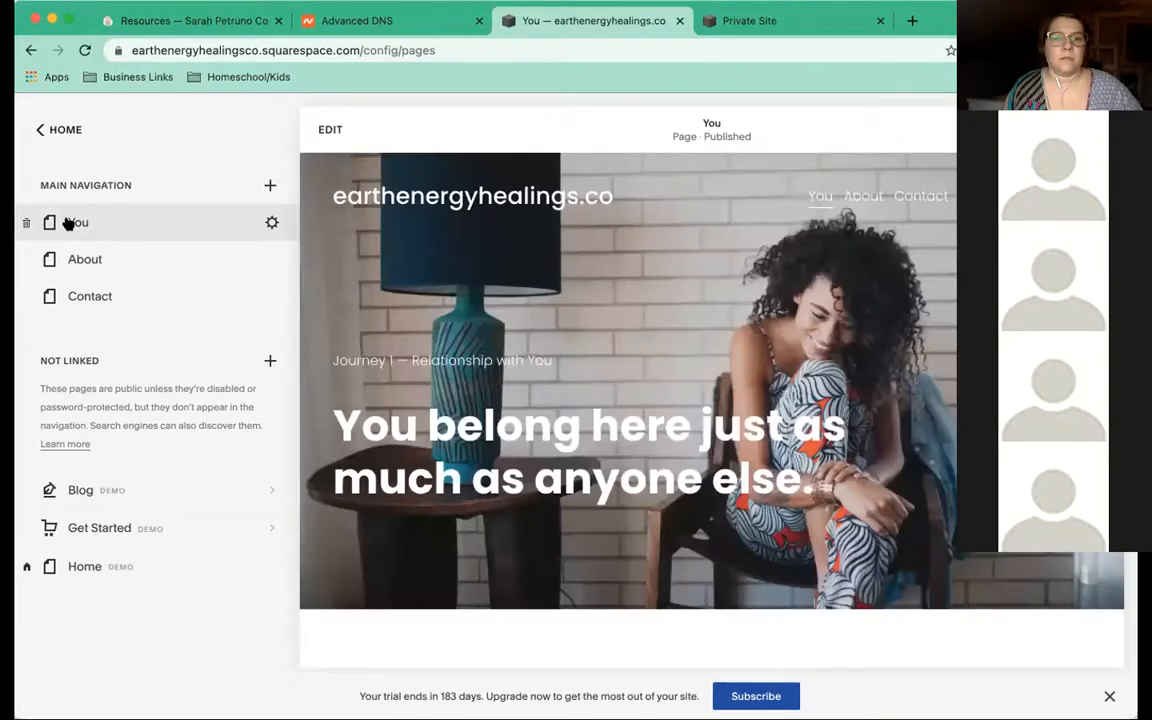
click(100, 567)
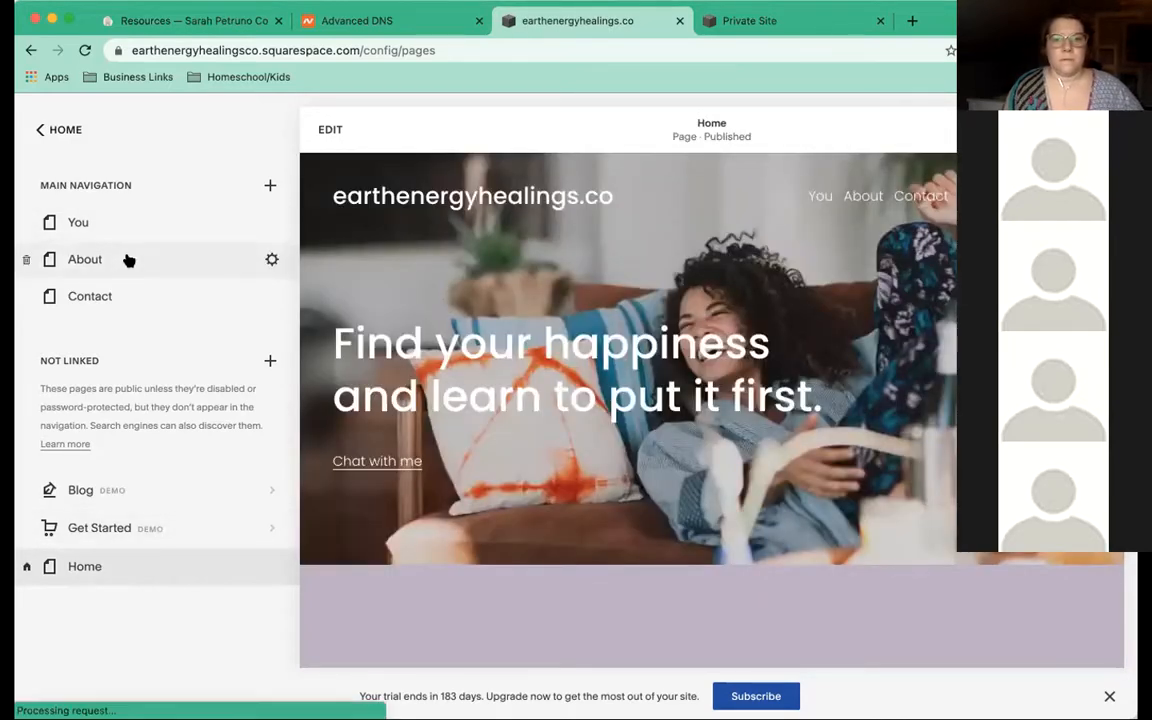
click(128, 260)
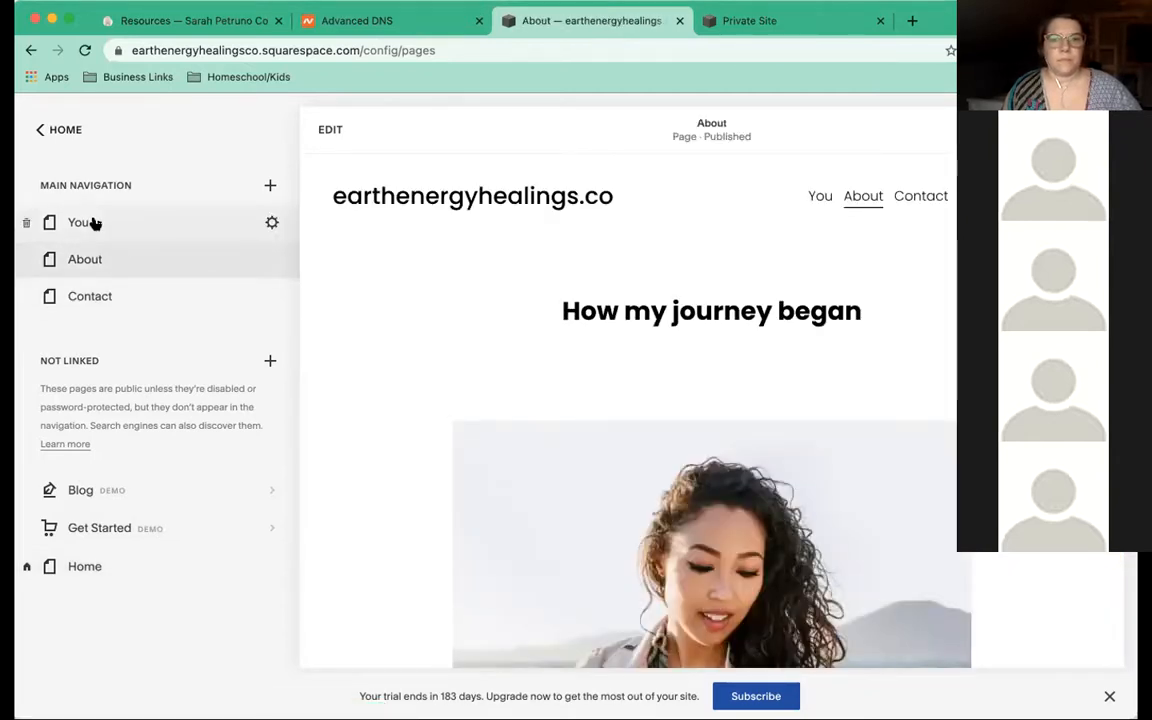
click(93, 222)
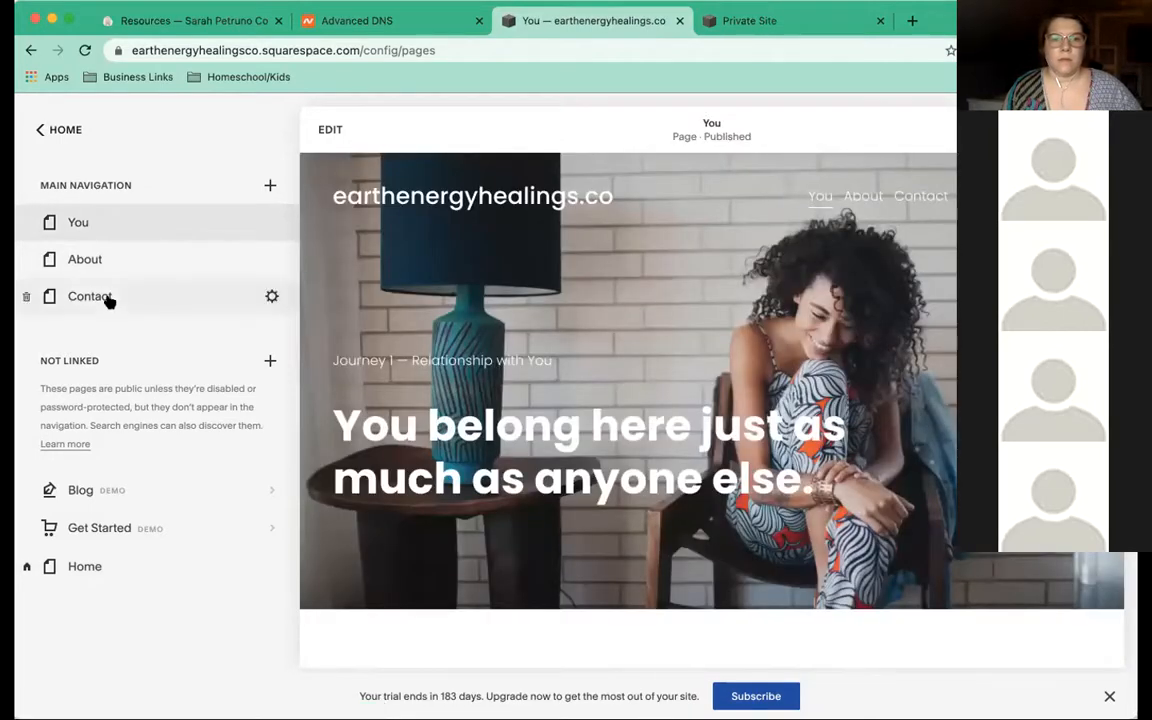
click(108, 298)
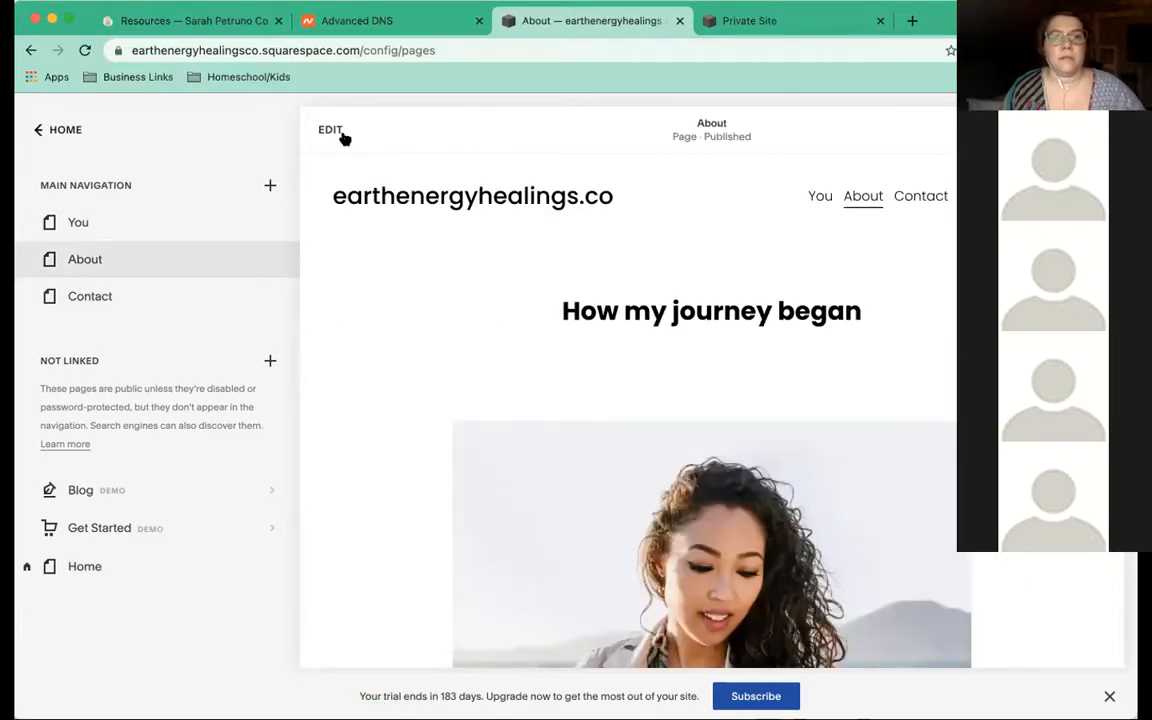
Review the Site Styles panel under Design, then return to the Design menu
click(40, 130)
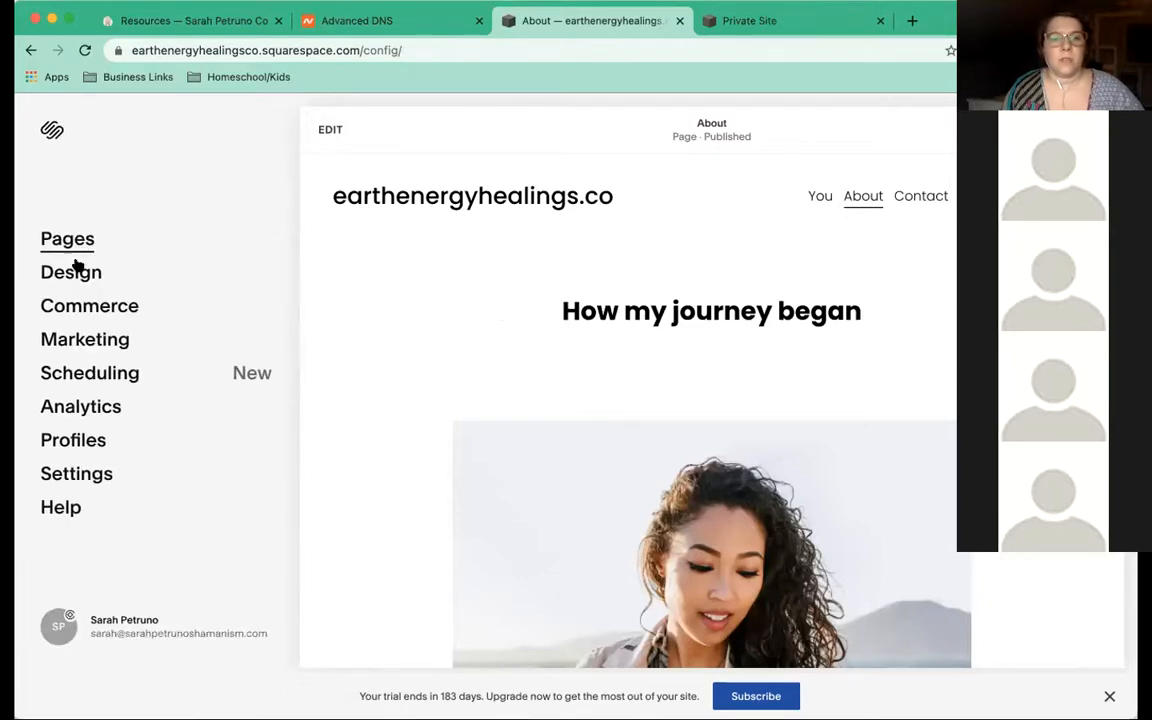
click(76, 274)
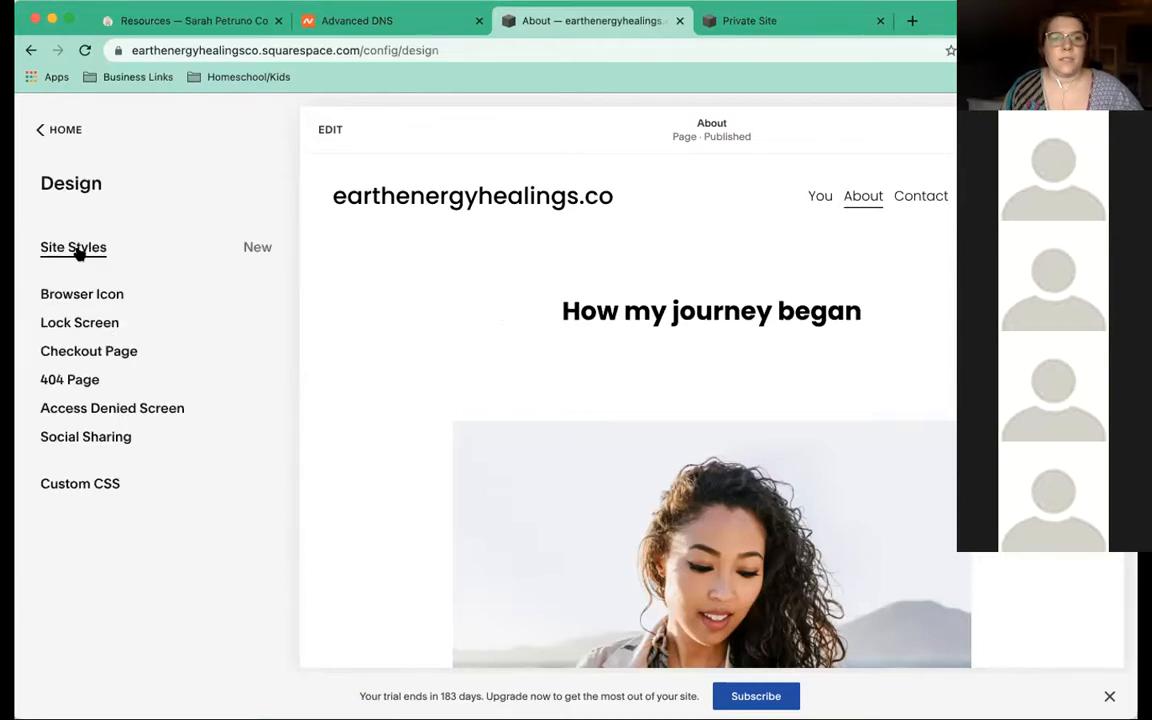
click(76, 250)
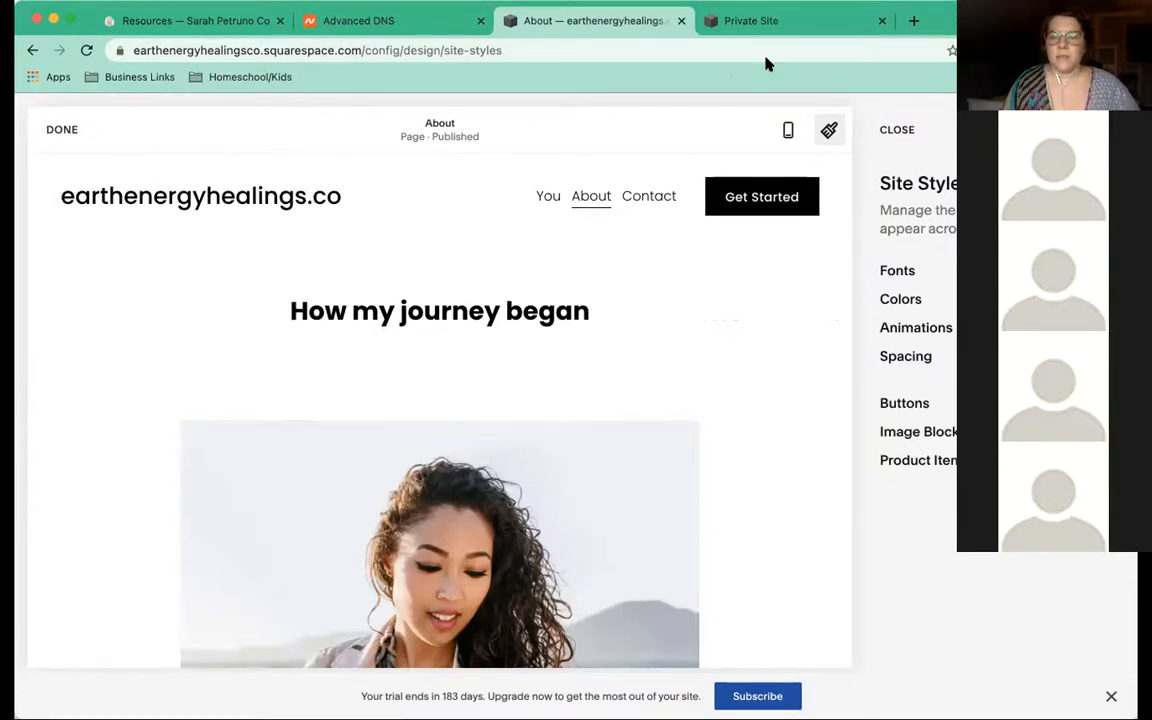
scroll(830, 337, up, 5)
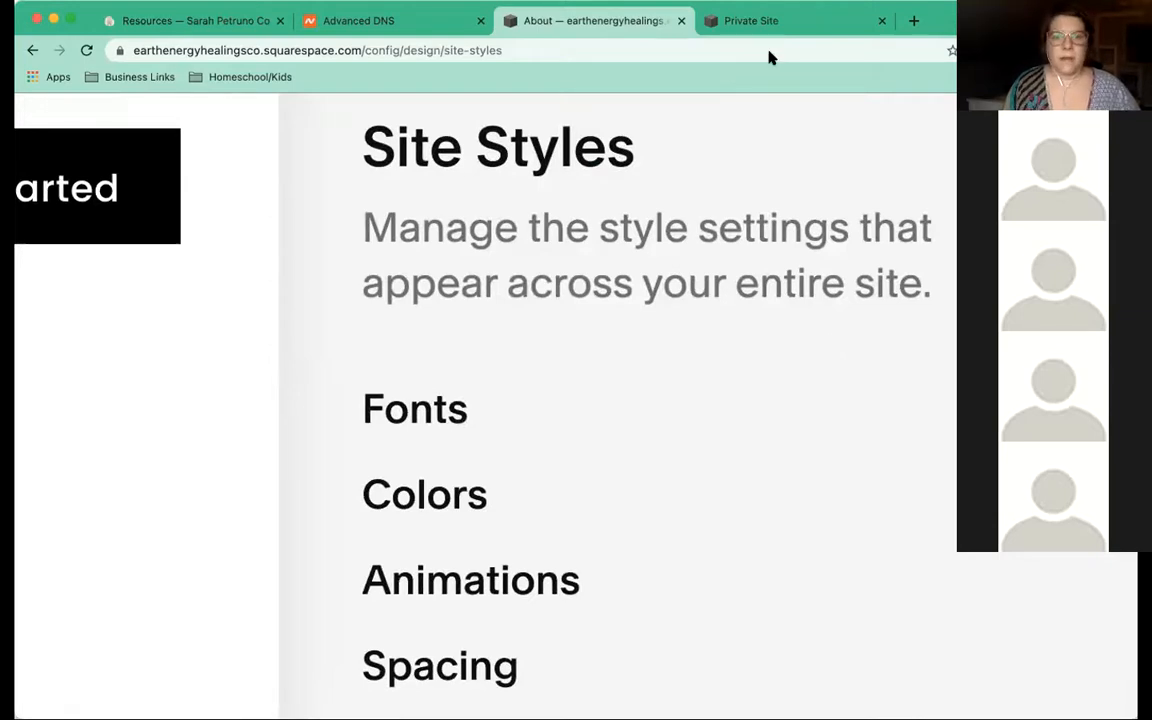
click(851, 50)
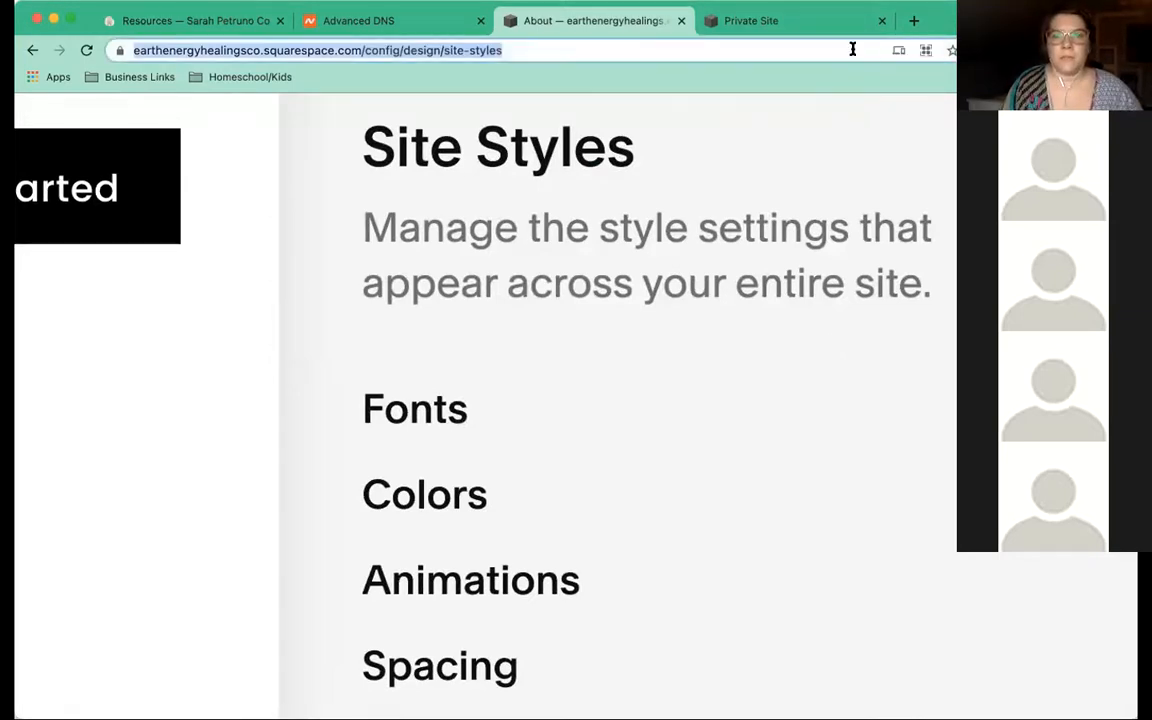
click(841, 48)
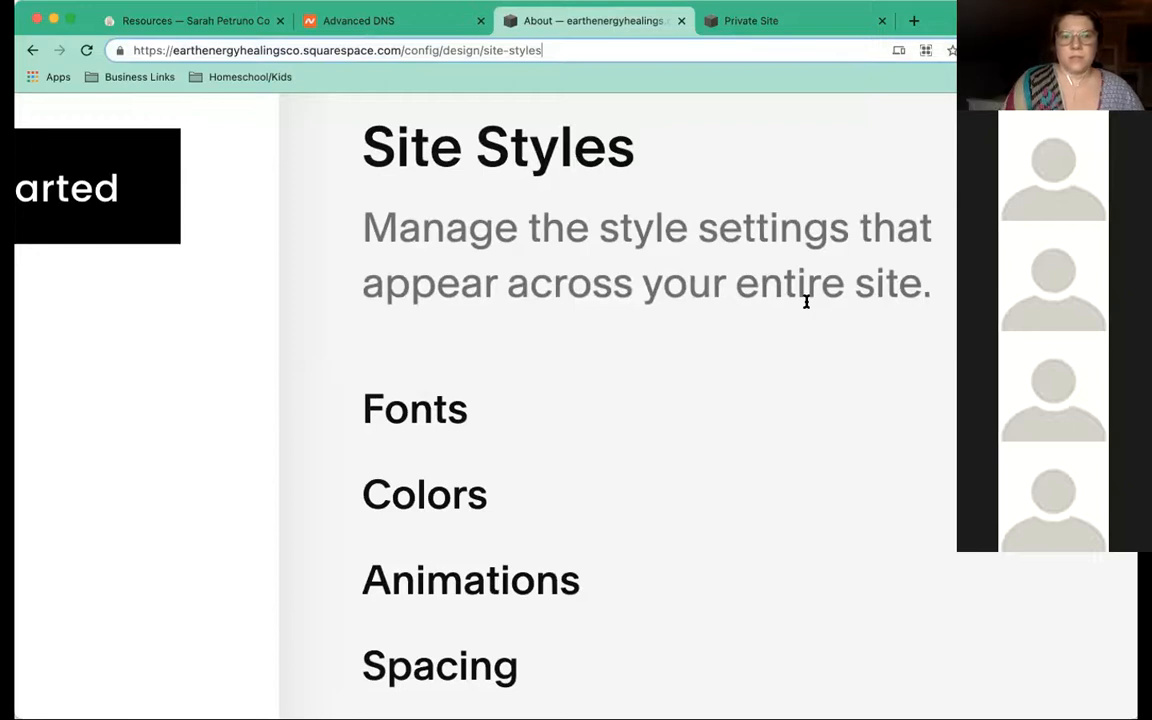
scroll(806, 302, down, 5)
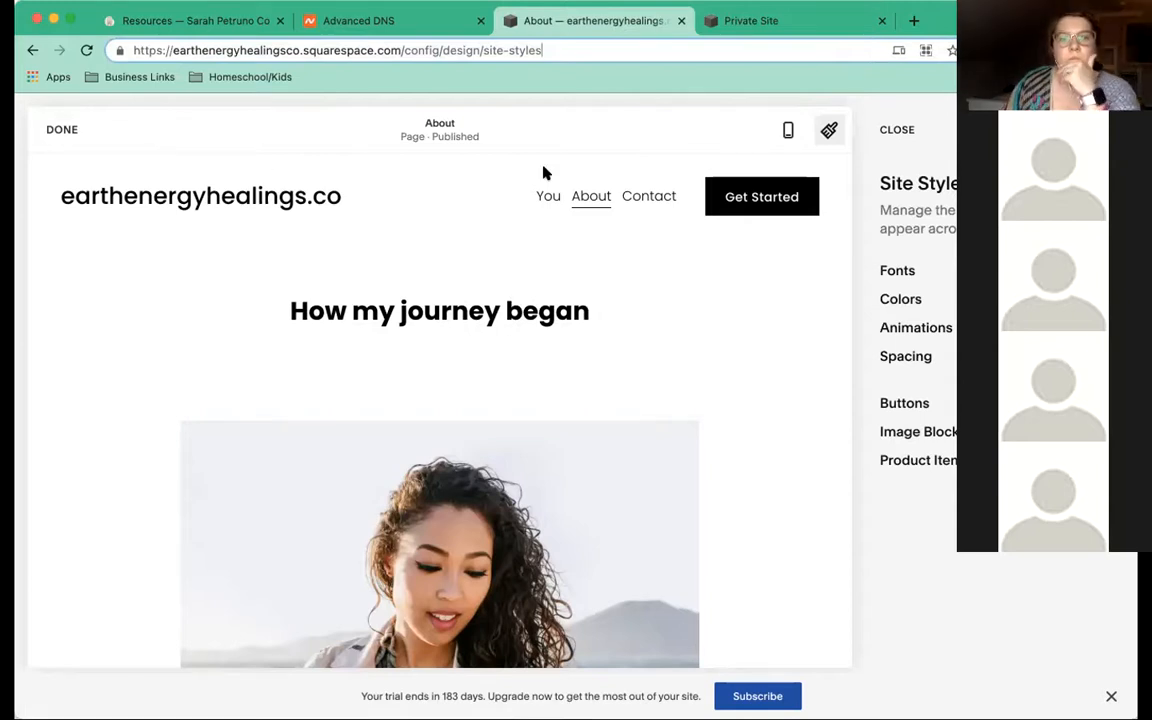
click(62, 130)
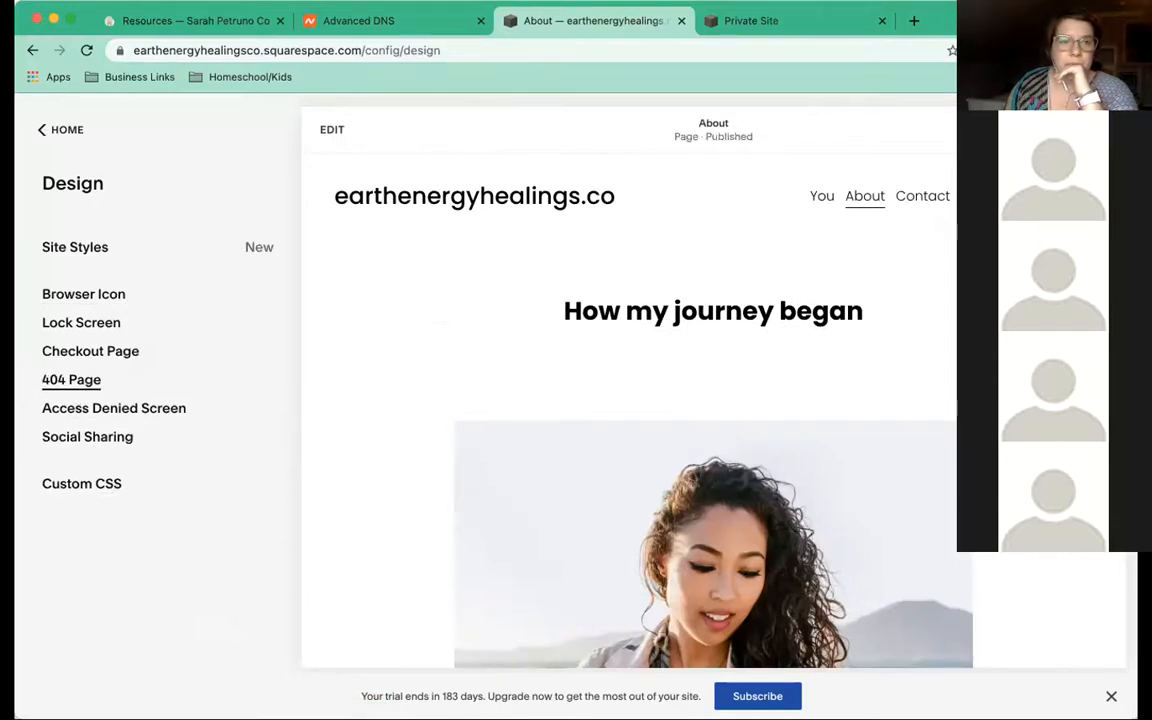
Put the About page into edit mode and open its site header settings
click(39, 131)
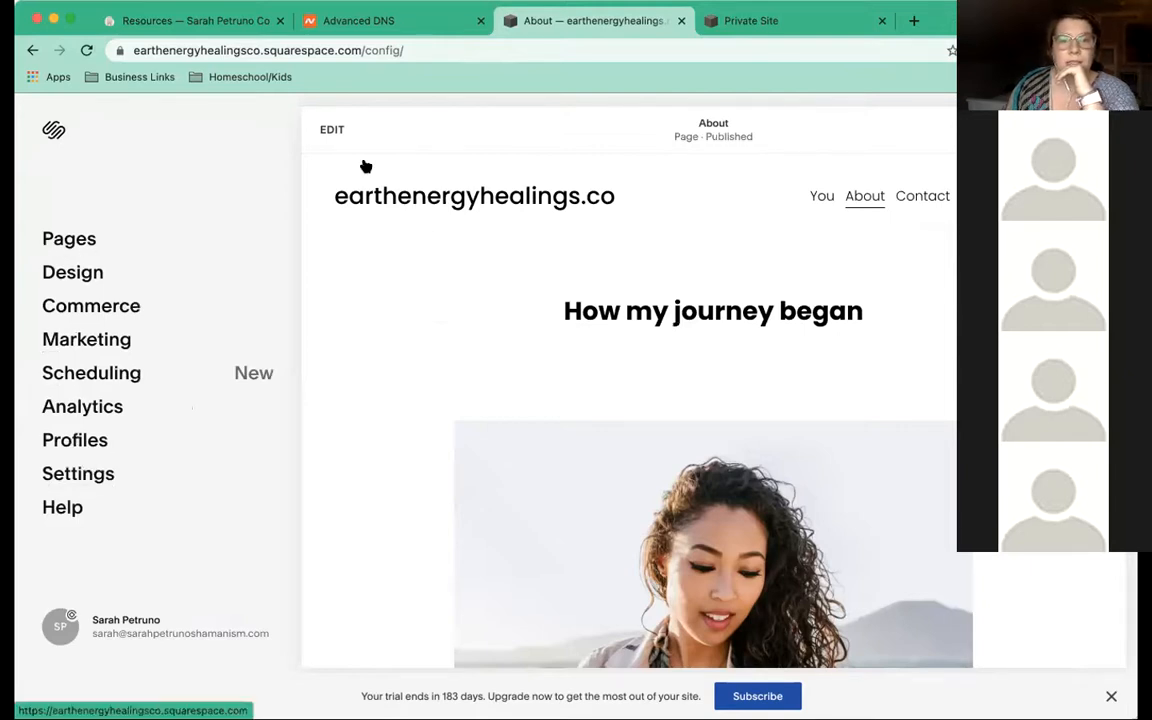
click(331, 131)
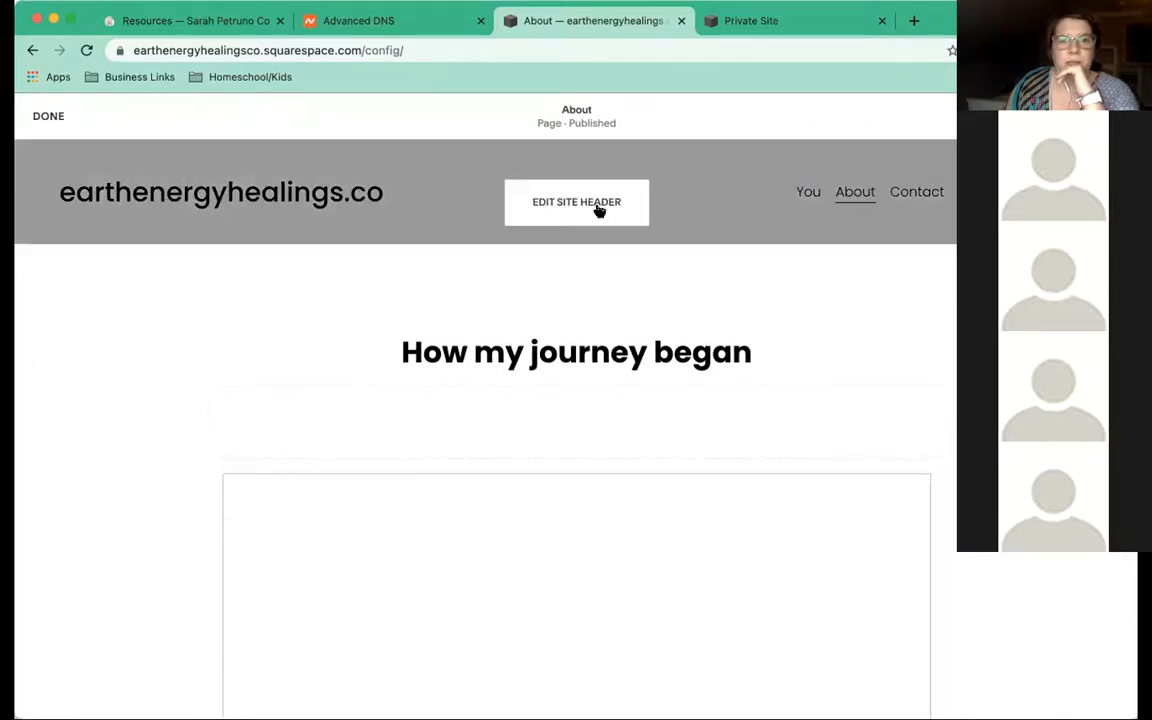
click(598, 206)
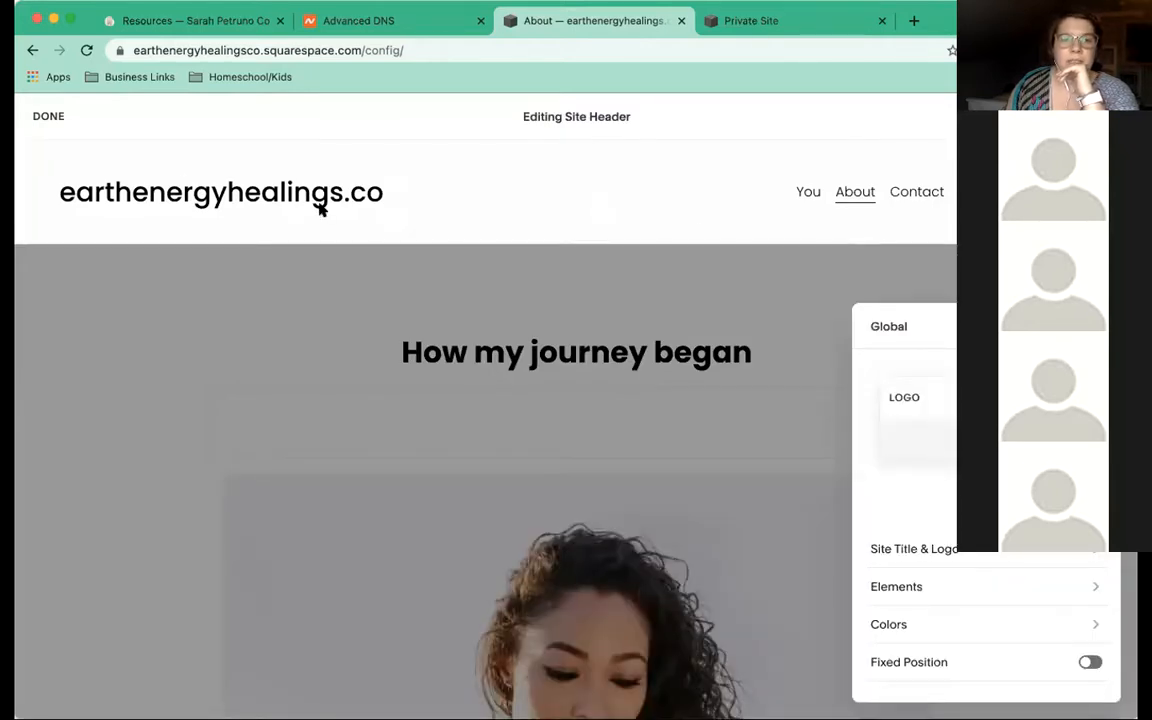
In Site Title & Logo, replace earthenergyhealings.co with 'Earth Energy Healings'
drag(923, 324, 836, 198)
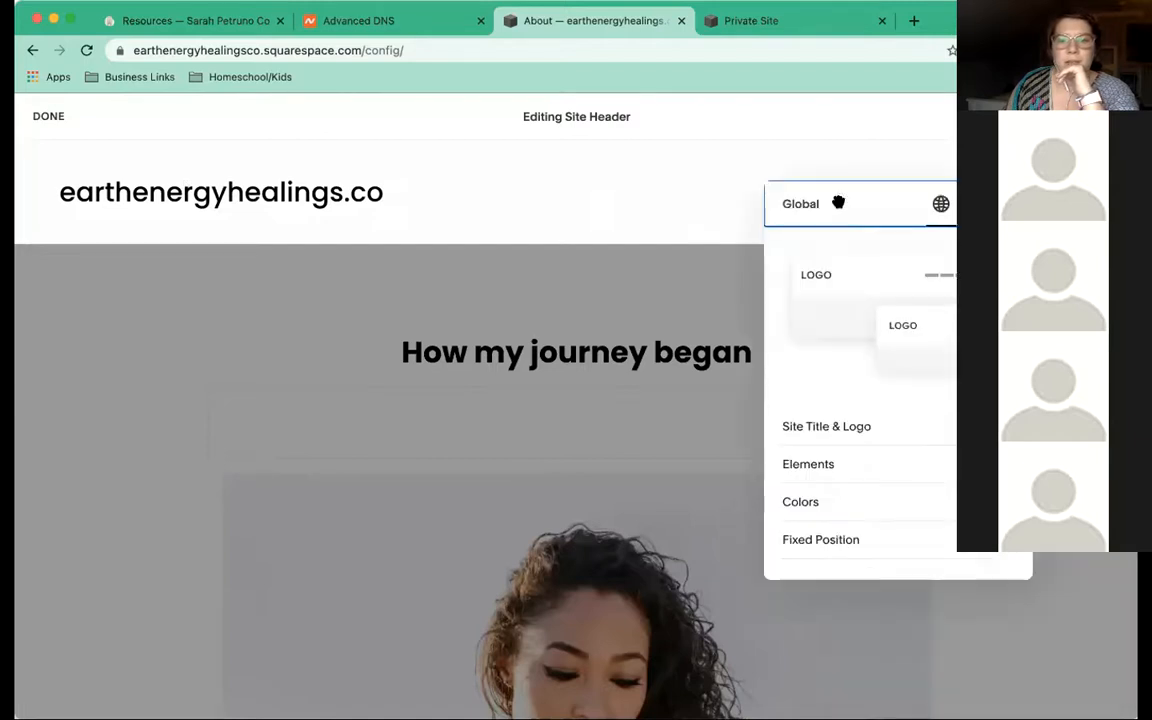
click(832, 426)
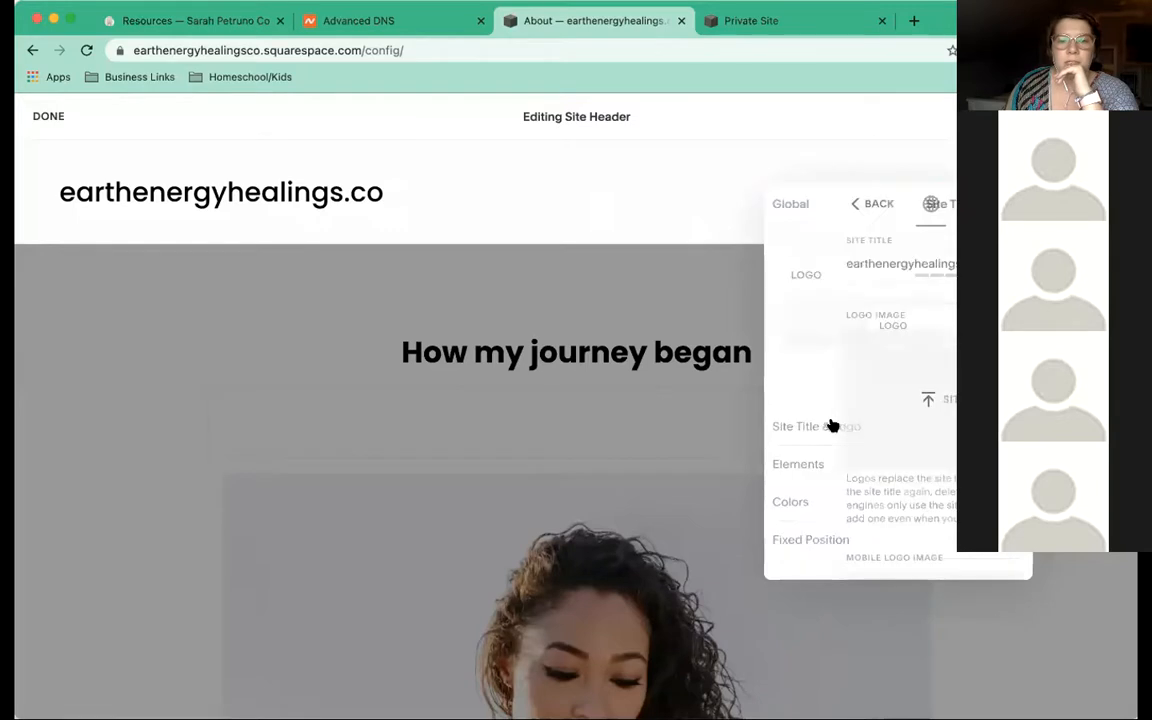
double_click(858, 261)
triple_click(858, 261)
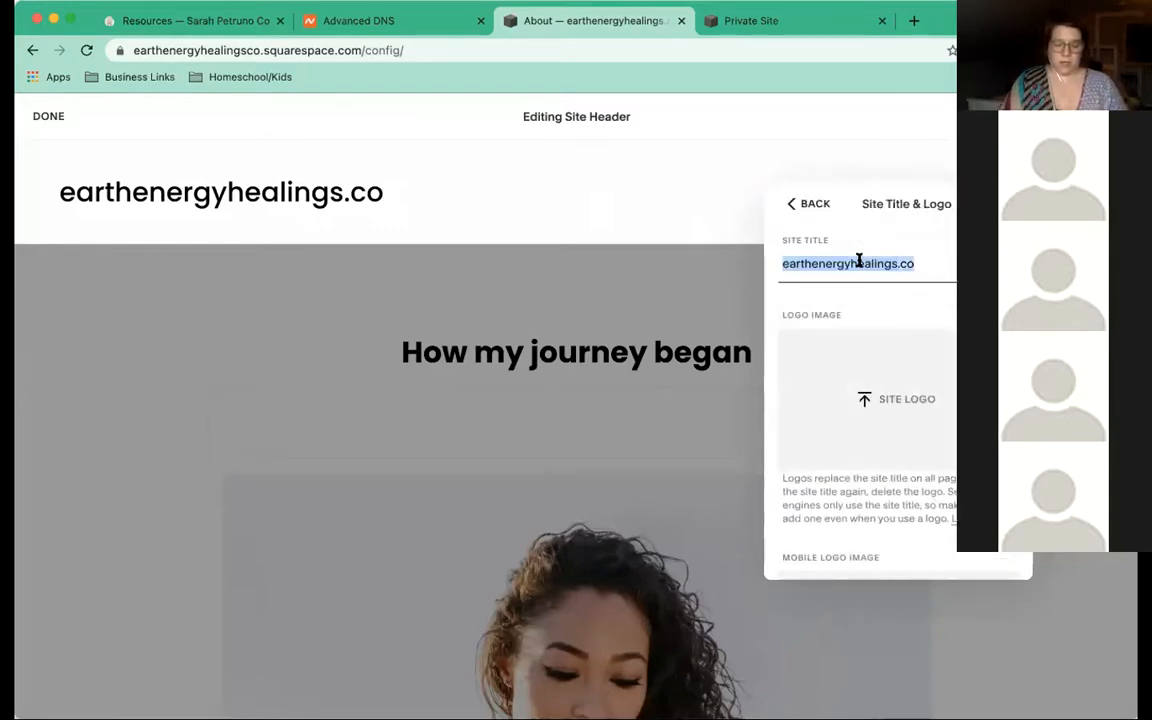
text(Earth)
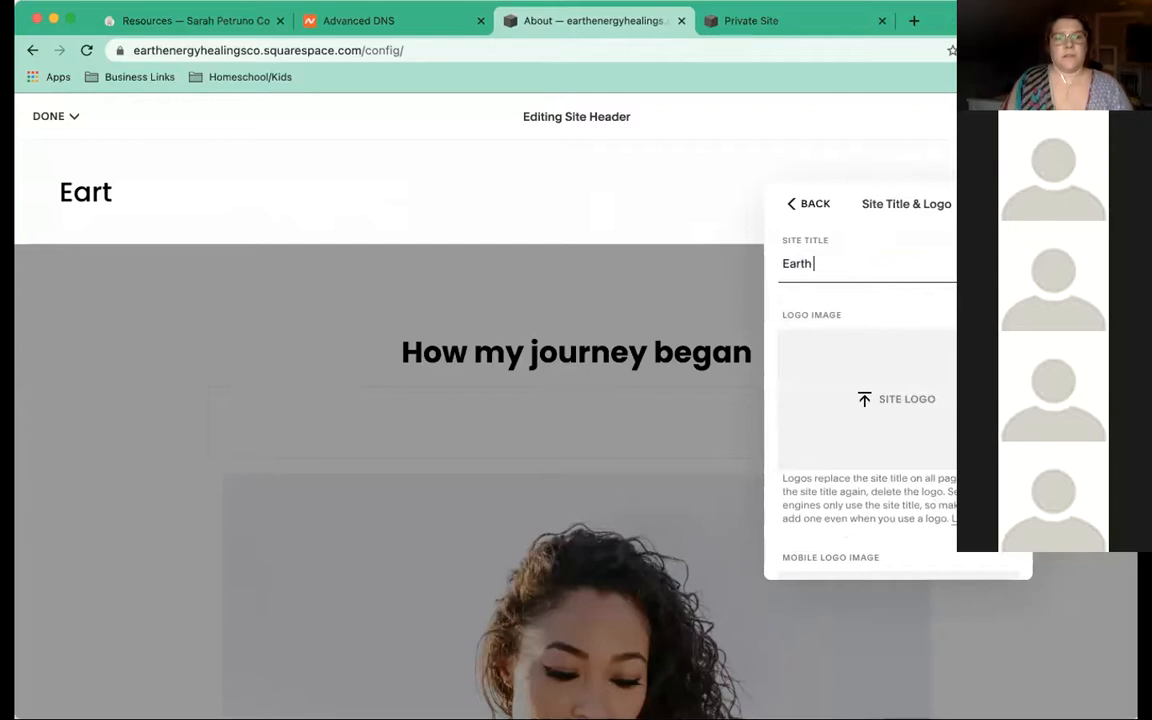
text( Energy Healings)
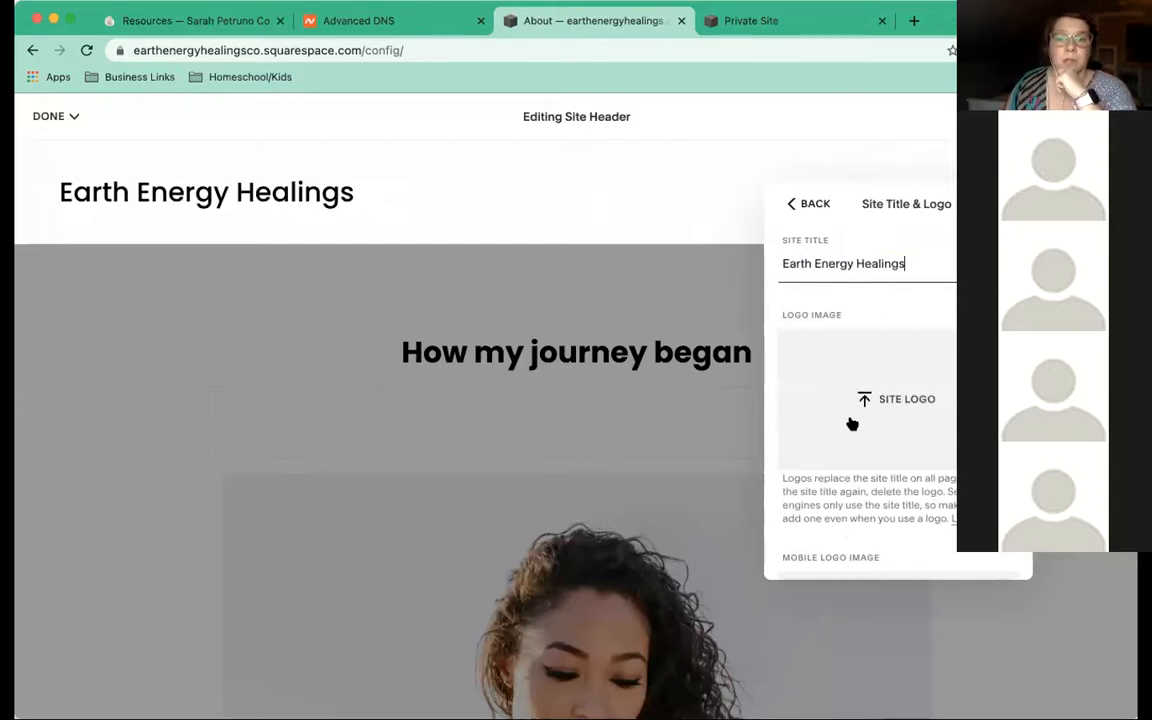
click(789, 204)
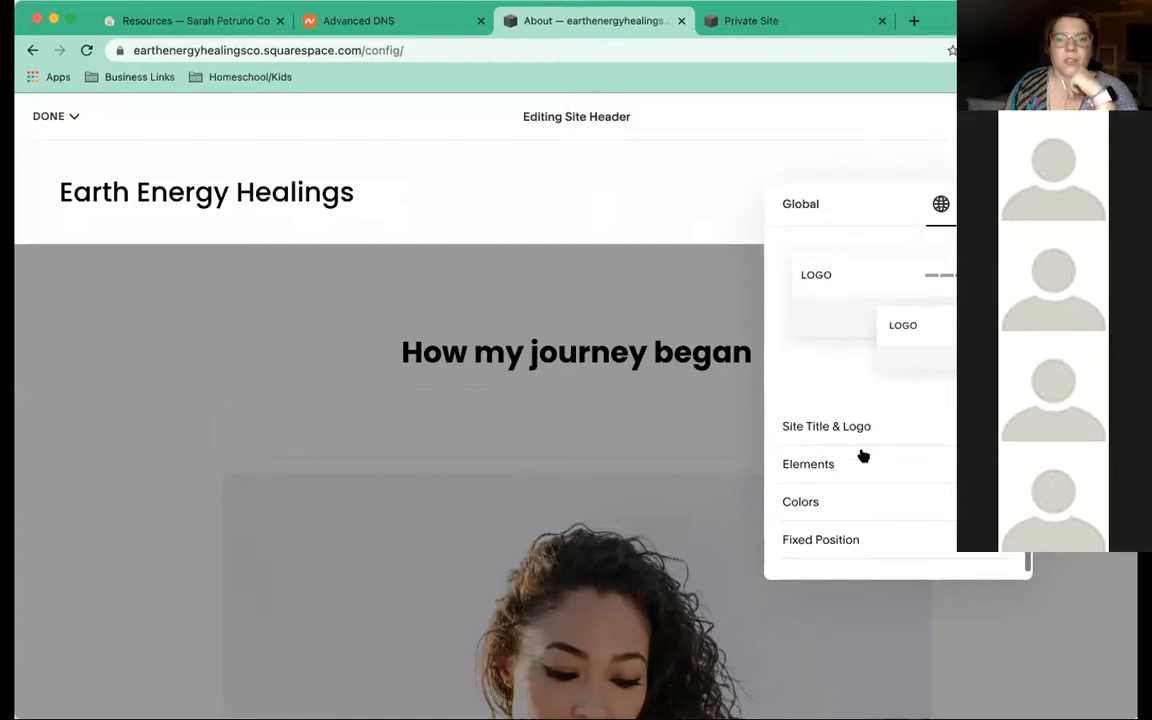
Toggle between Mobile and Desktop header settings, ending on Desktop with About and Contact visible
scroll(863, 456, down, 1)
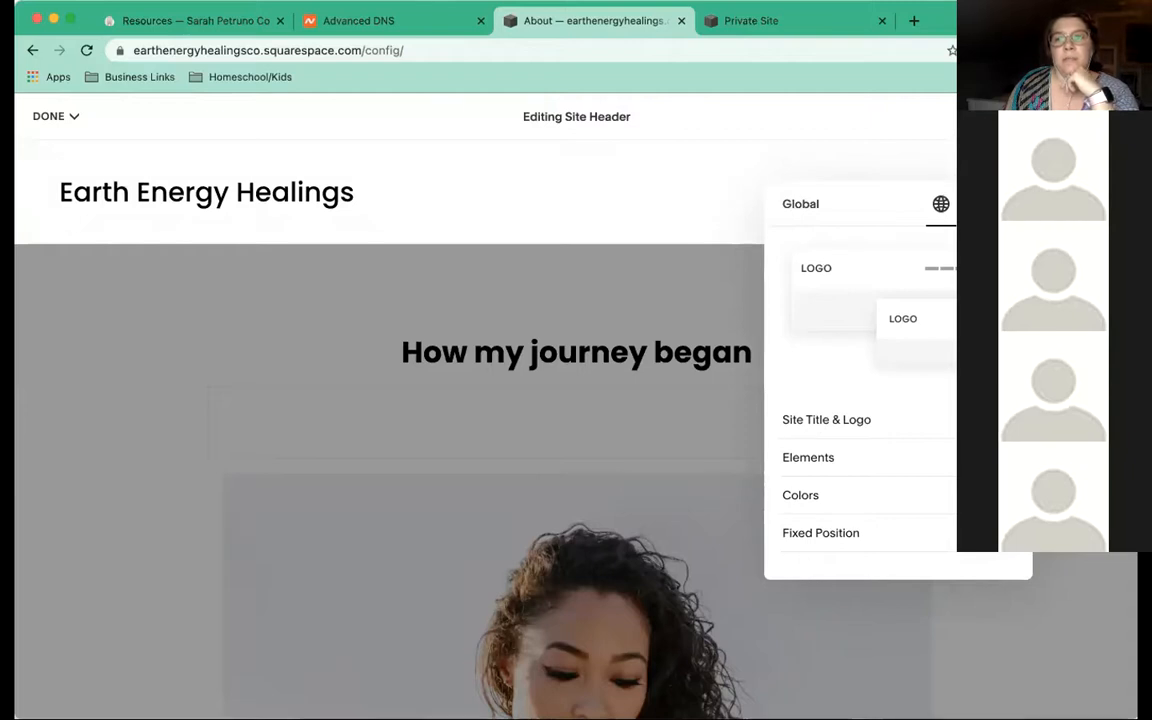
click(972, 204)
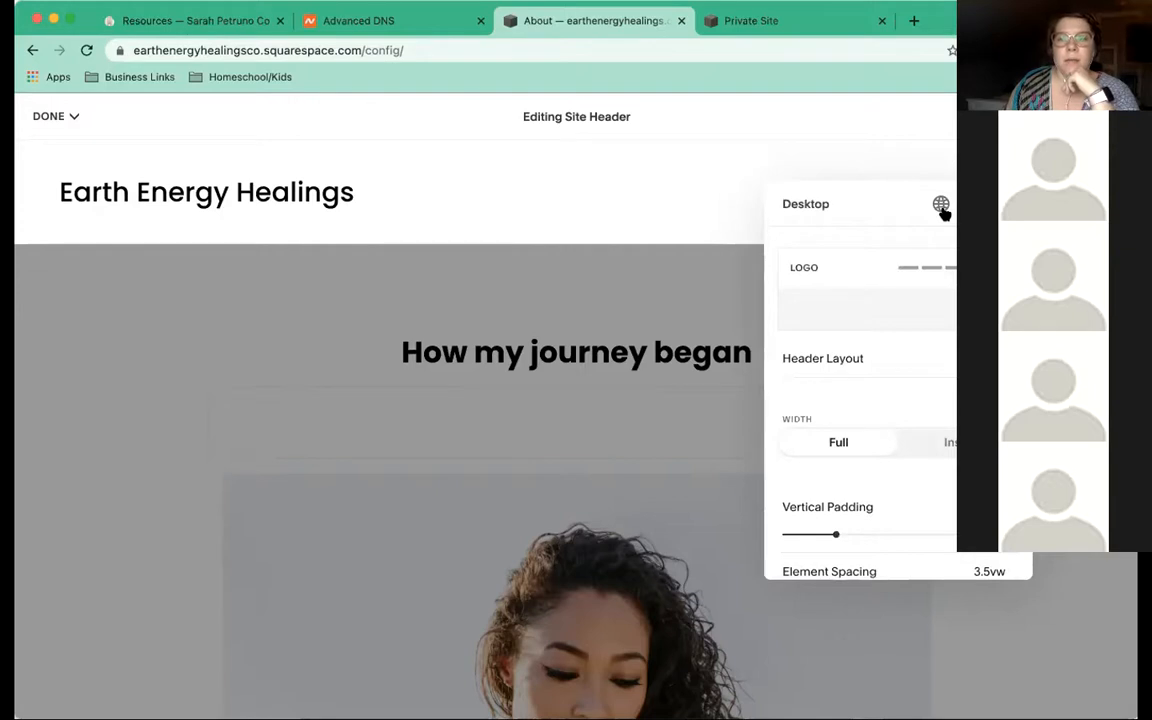
click(941, 206)
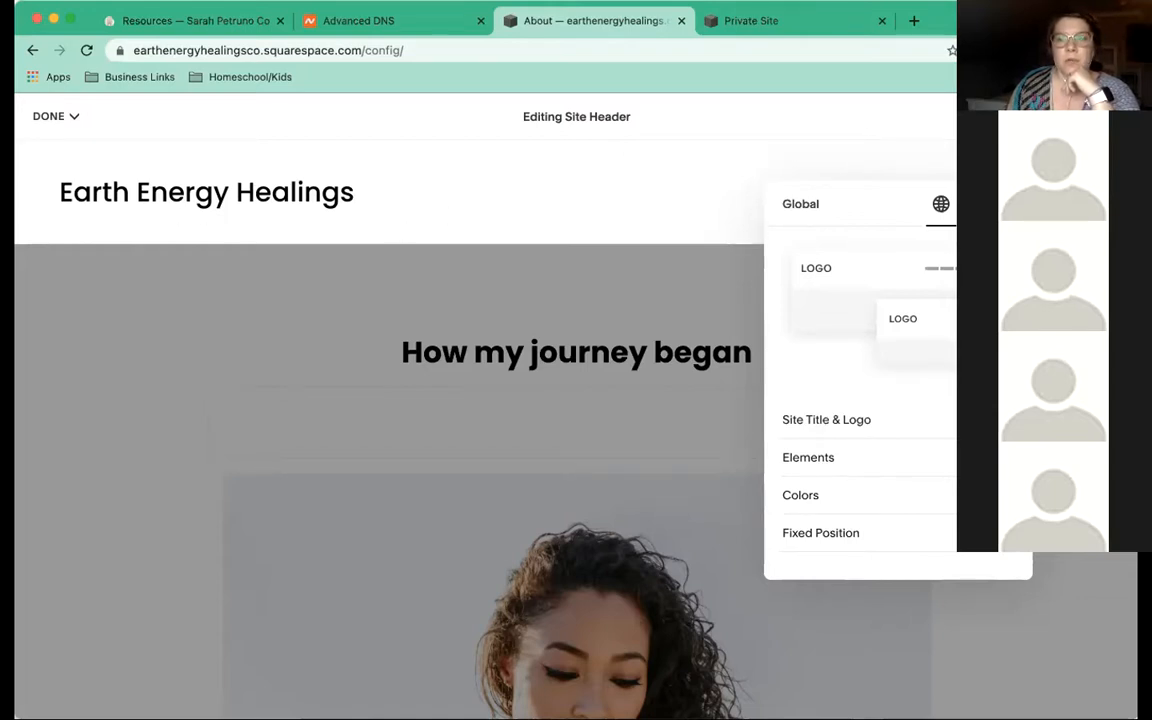
click(1003, 204)
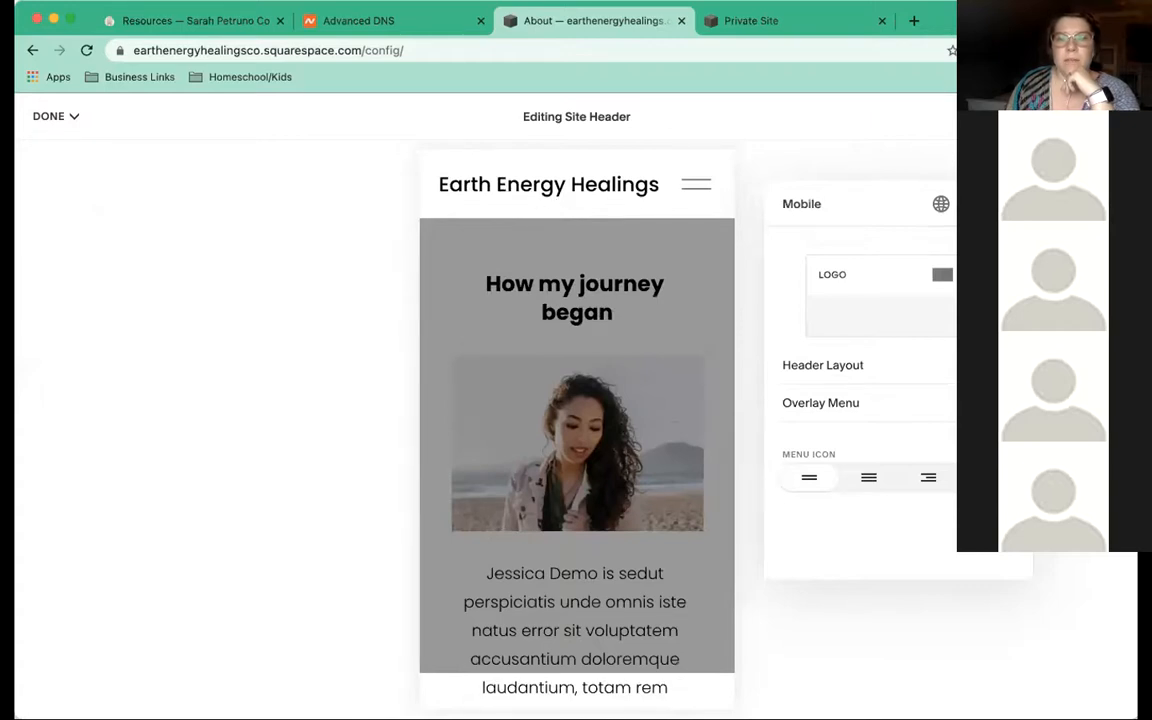
click(974, 204)
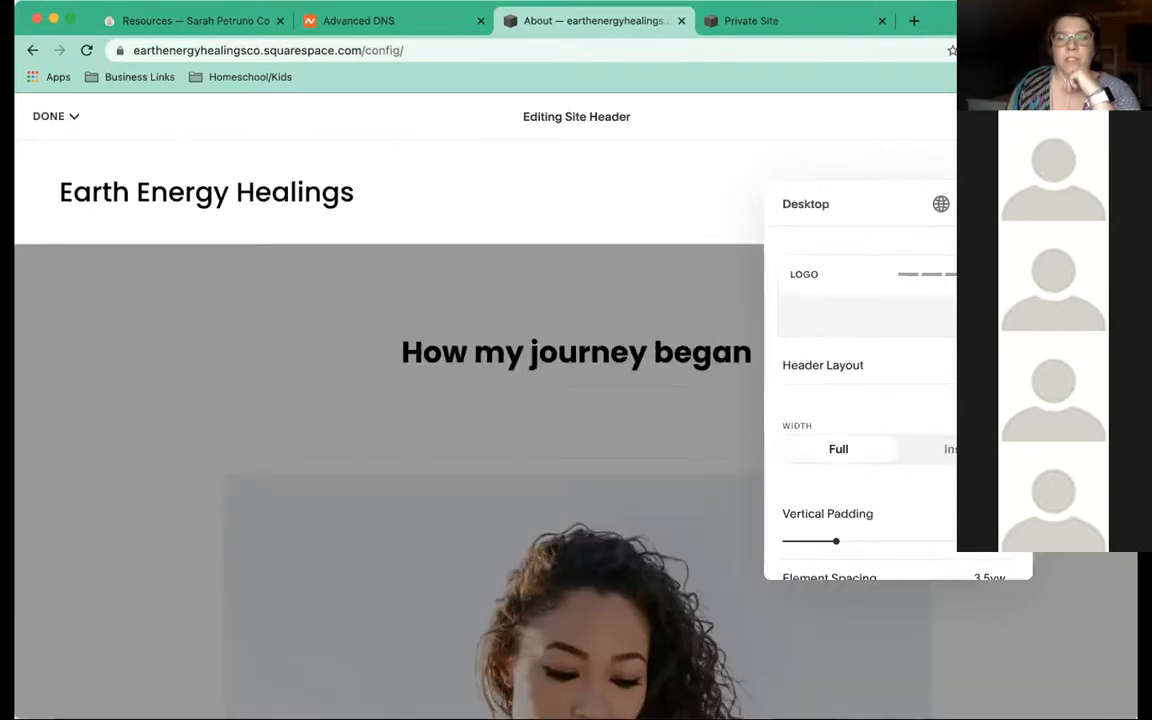
click(1003, 204)
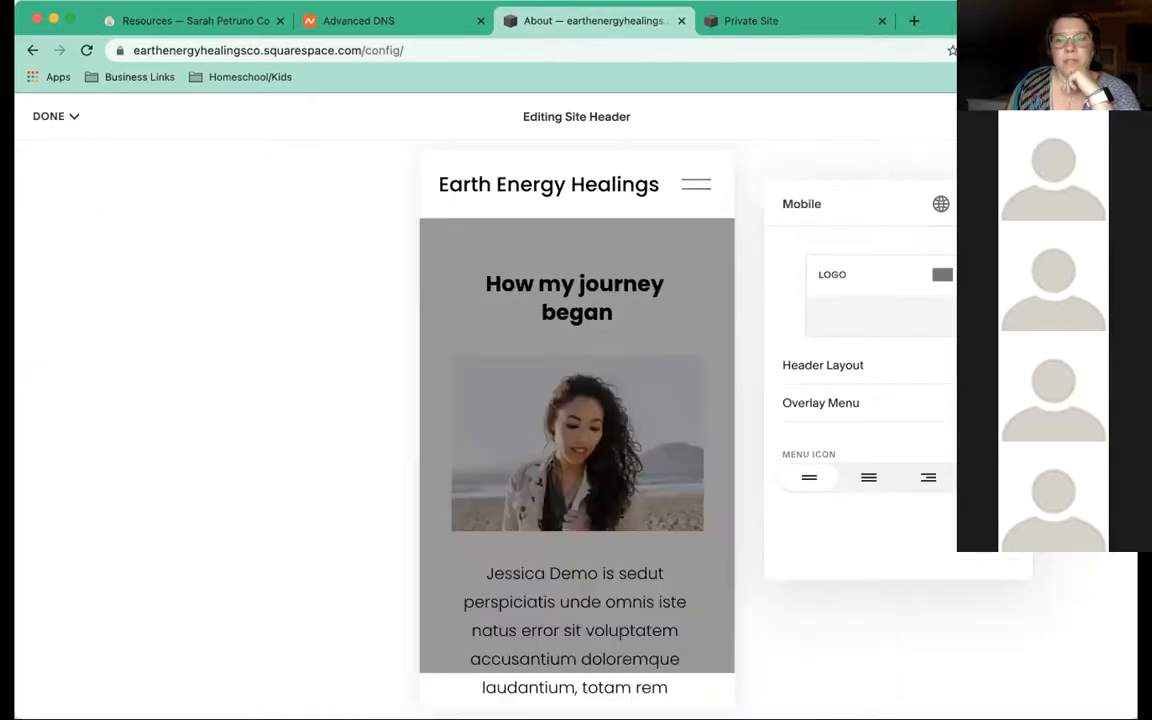
click(974, 204)
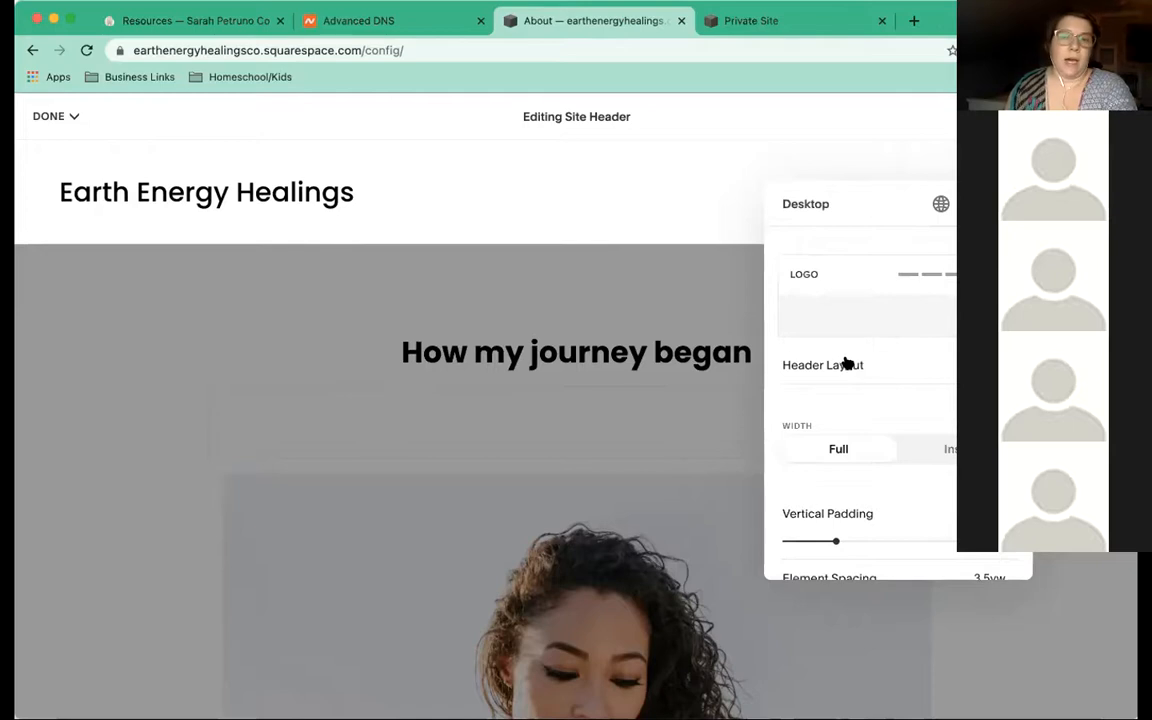
drag(874, 188, 717, 196)
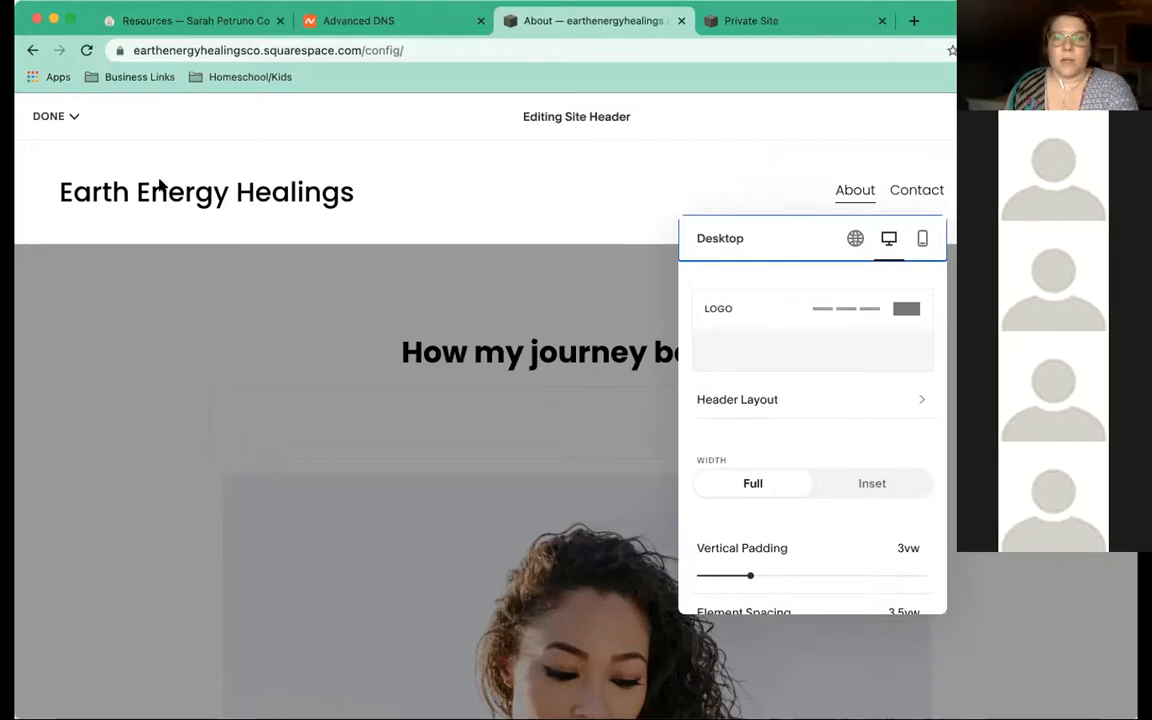
Try the title-left, centre-links and far-right desktop header layouts
click(794, 404)
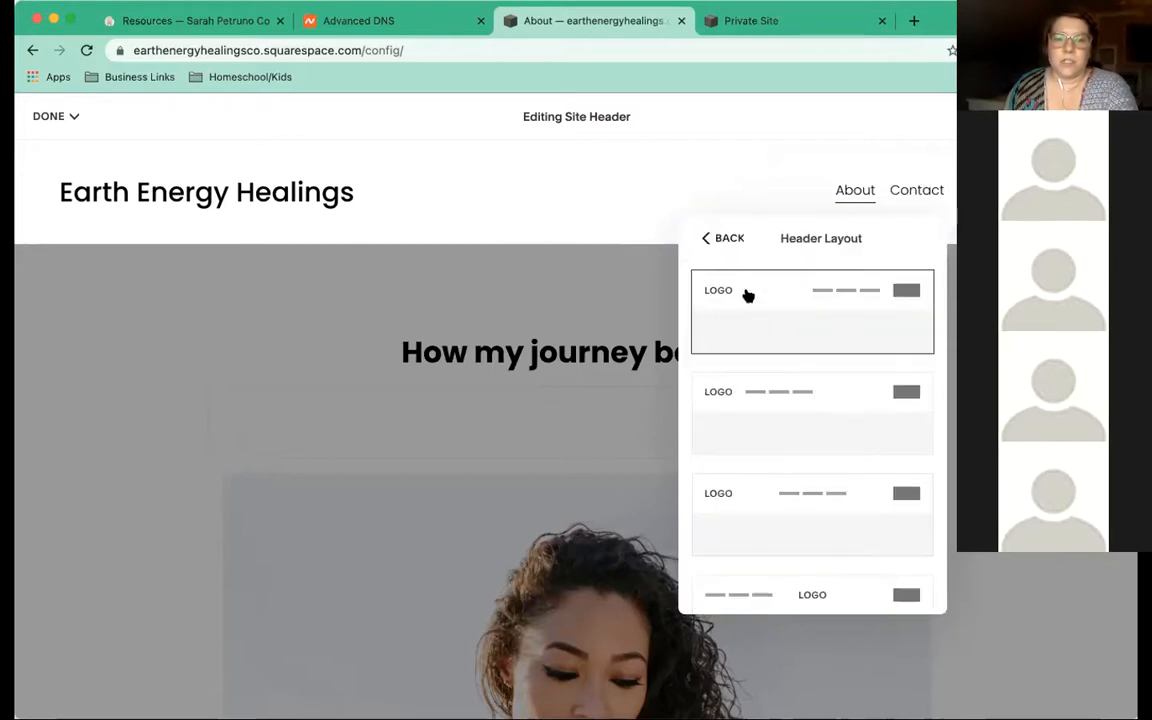
click(751, 402)
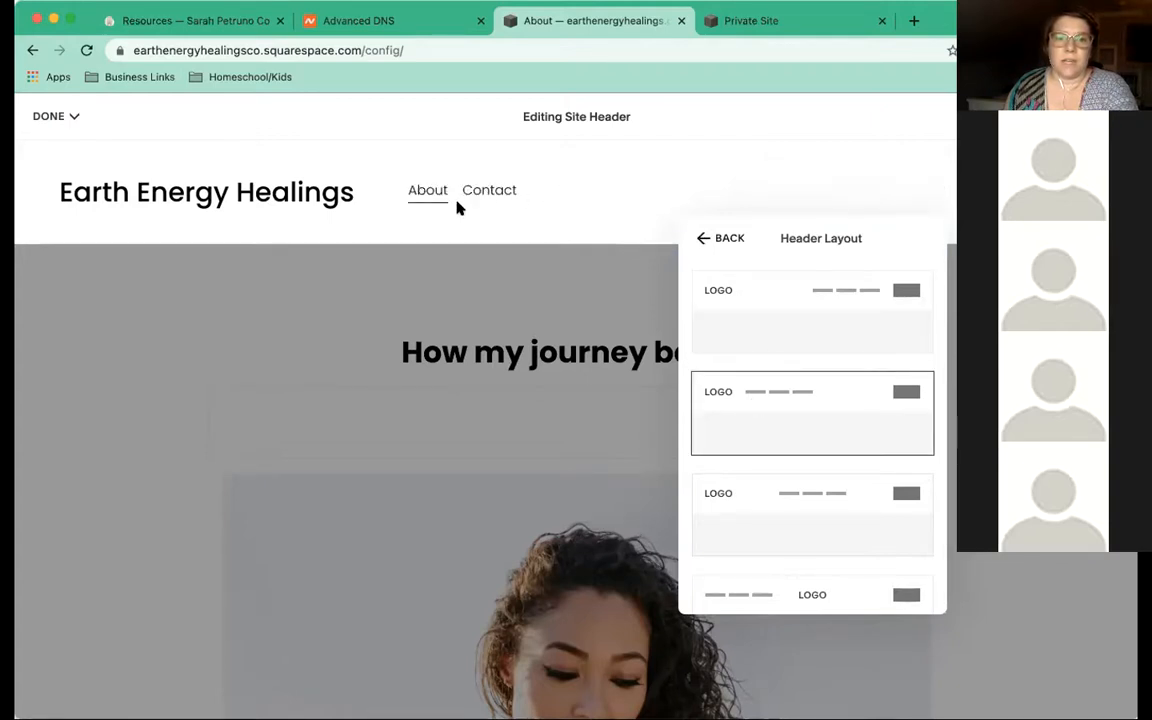
click(810, 494)
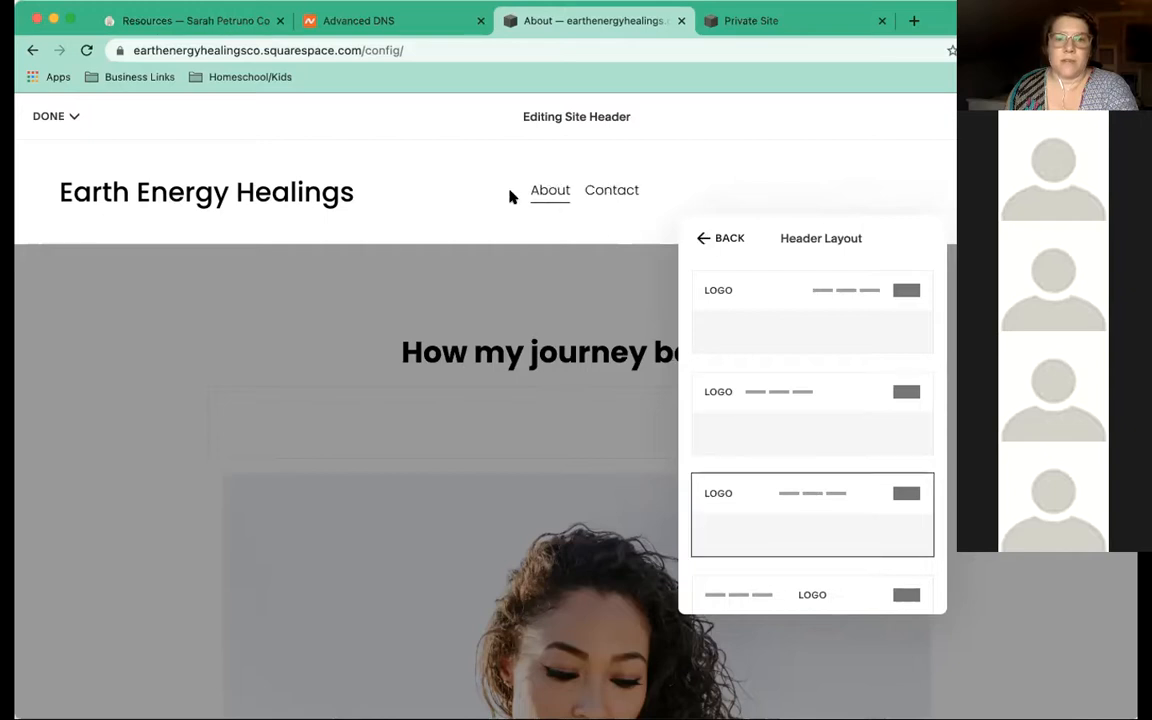
click(794, 306)
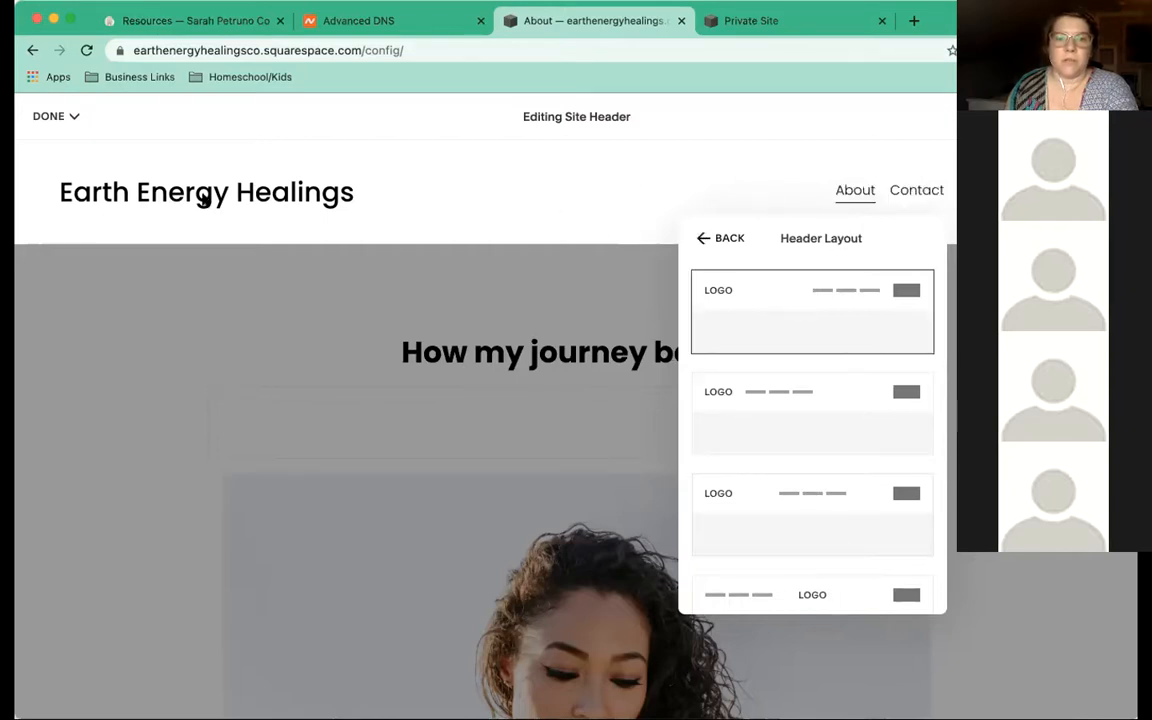
scroll(781, 433, down, 1)
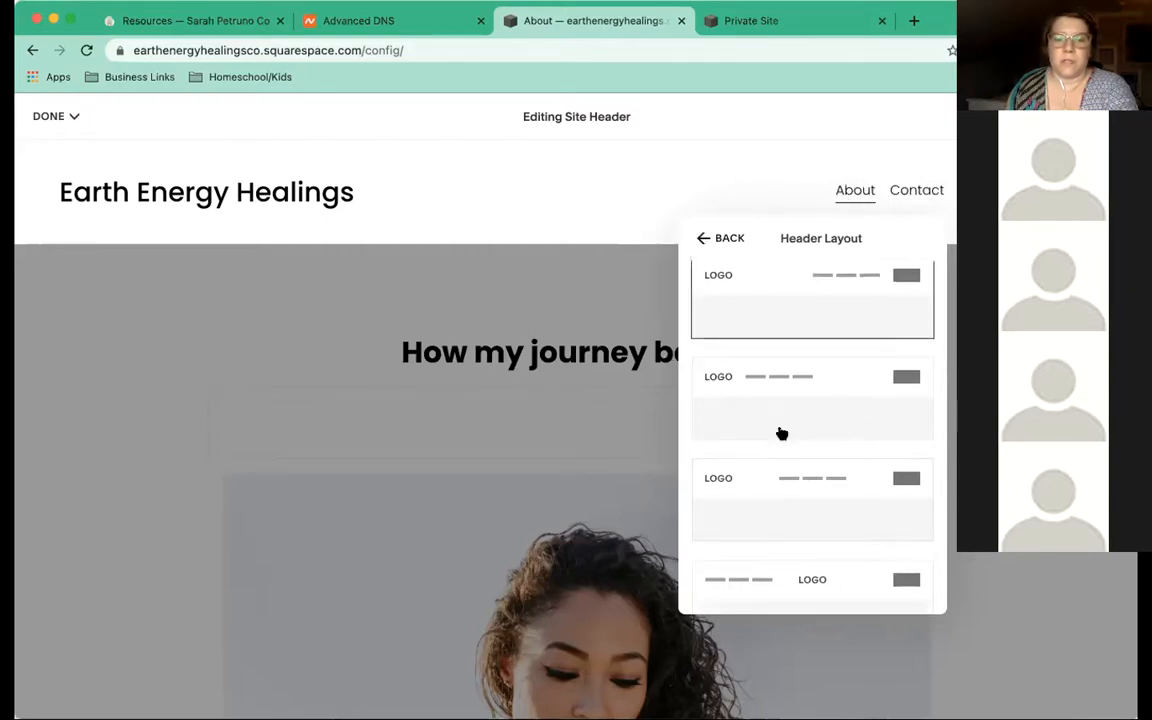
scroll(781, 433, down, 2)
Choose the centred title with links below, then bring up the Resources page tab
click(771, 483)
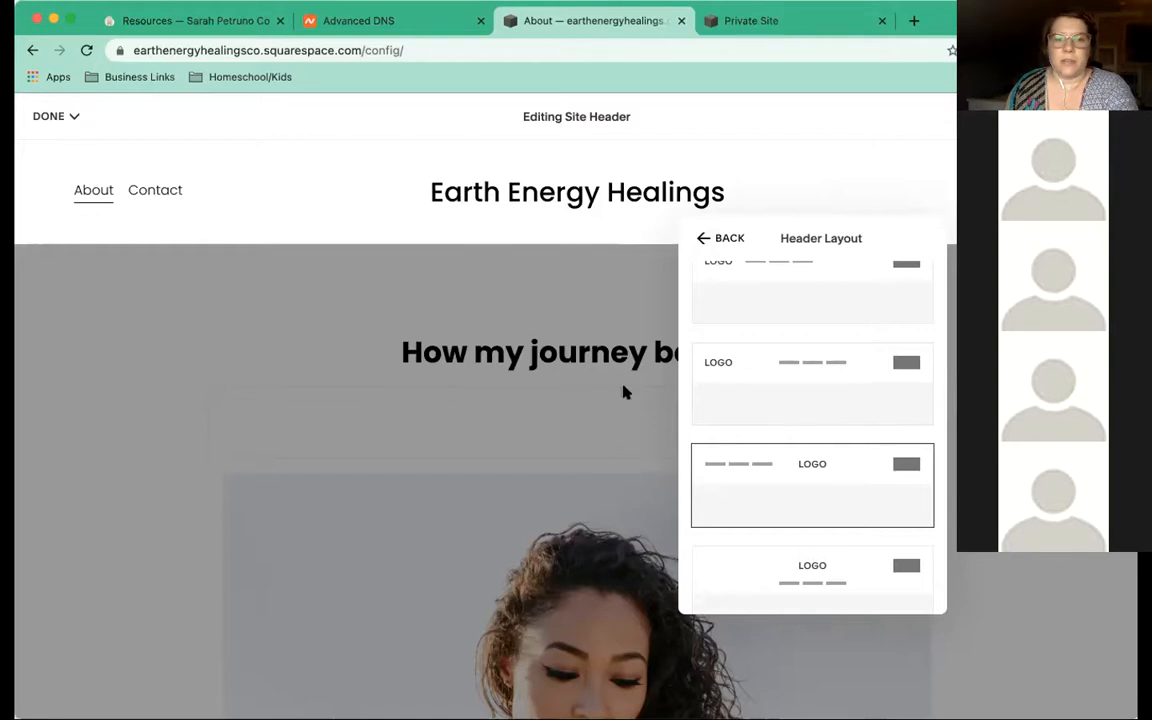
click(777, 565)
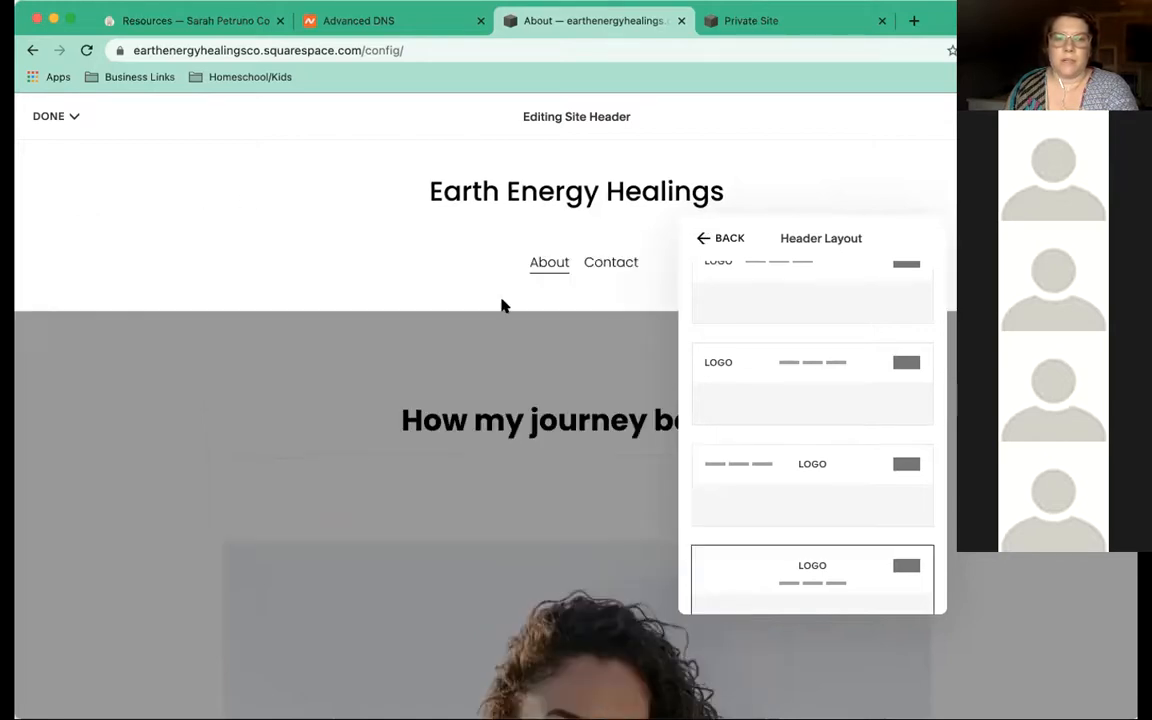
scroll(779, 468, down, 1)
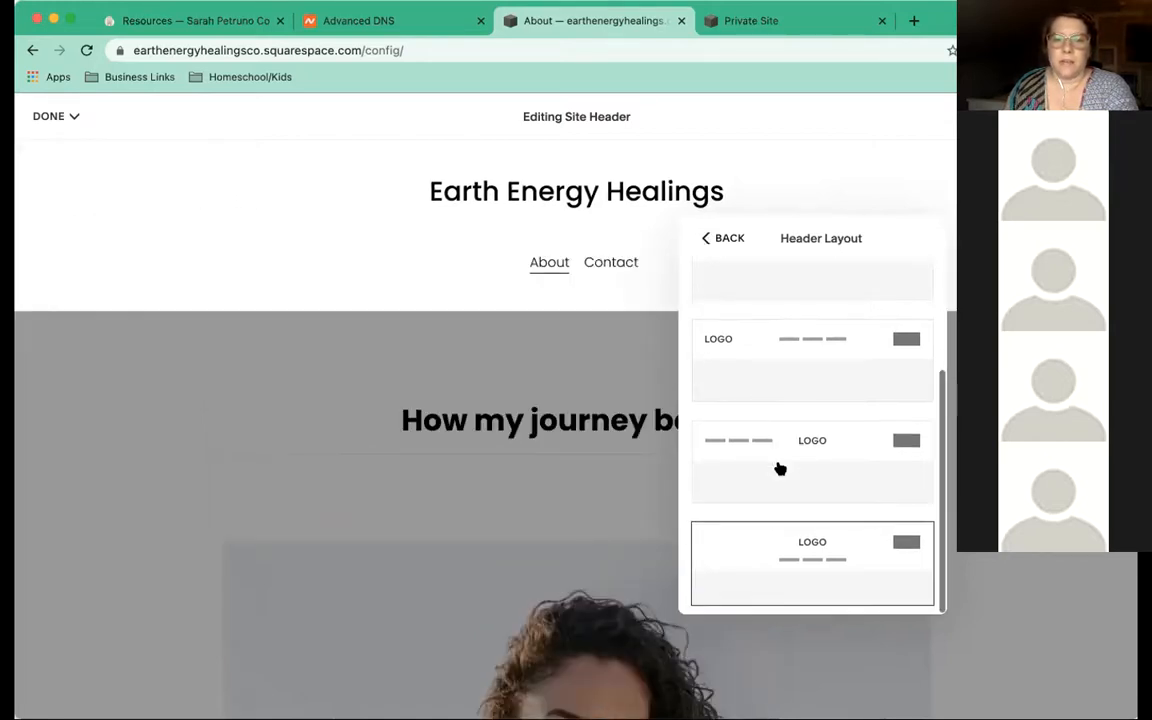
scroll(780, 468, up, 3)
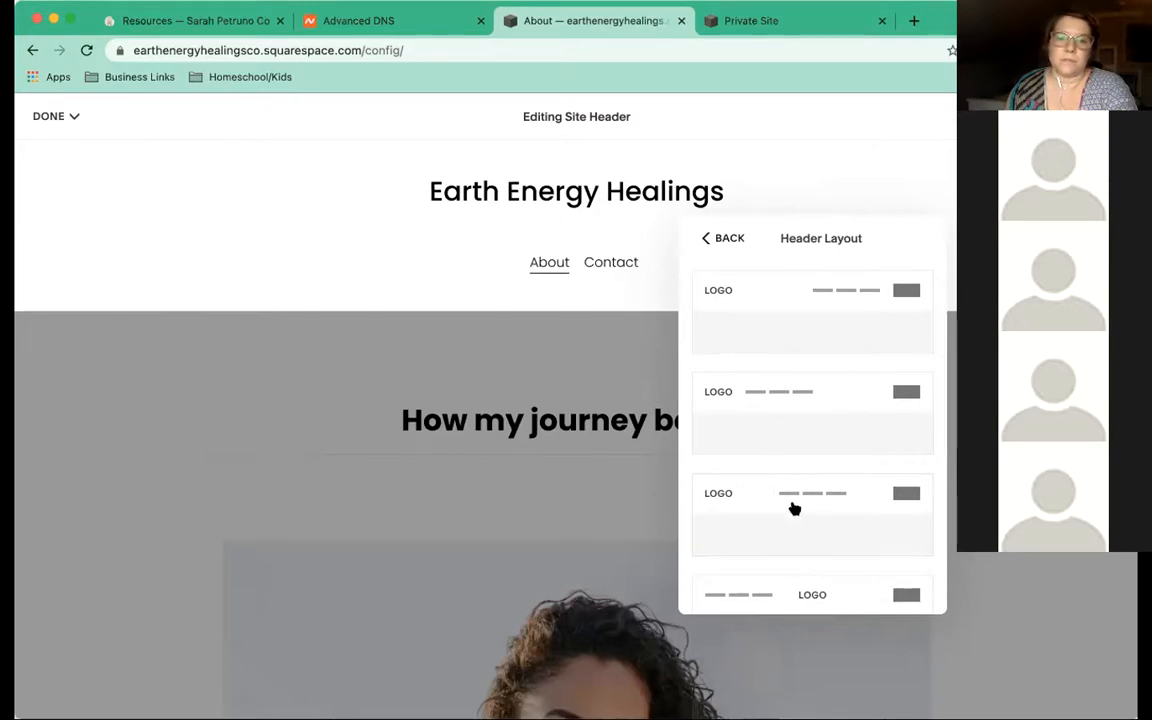
click(136, 21)
scroll(389, 307, up, 15)
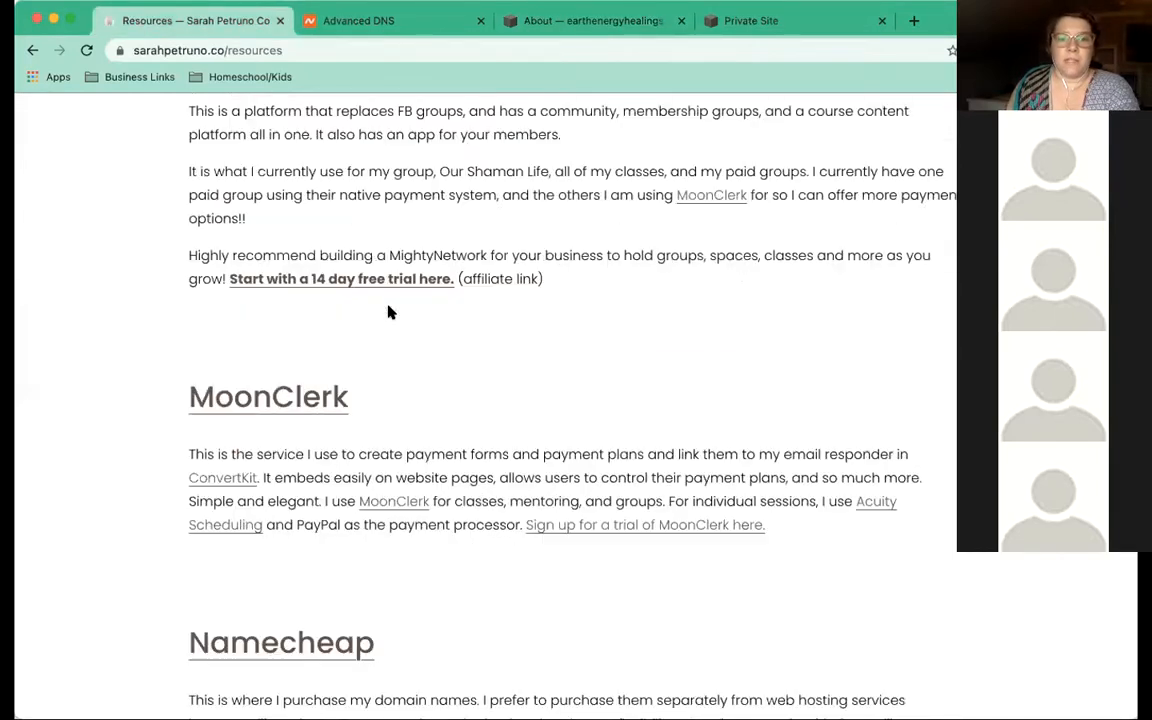
scroll(390, 314, up, 5)
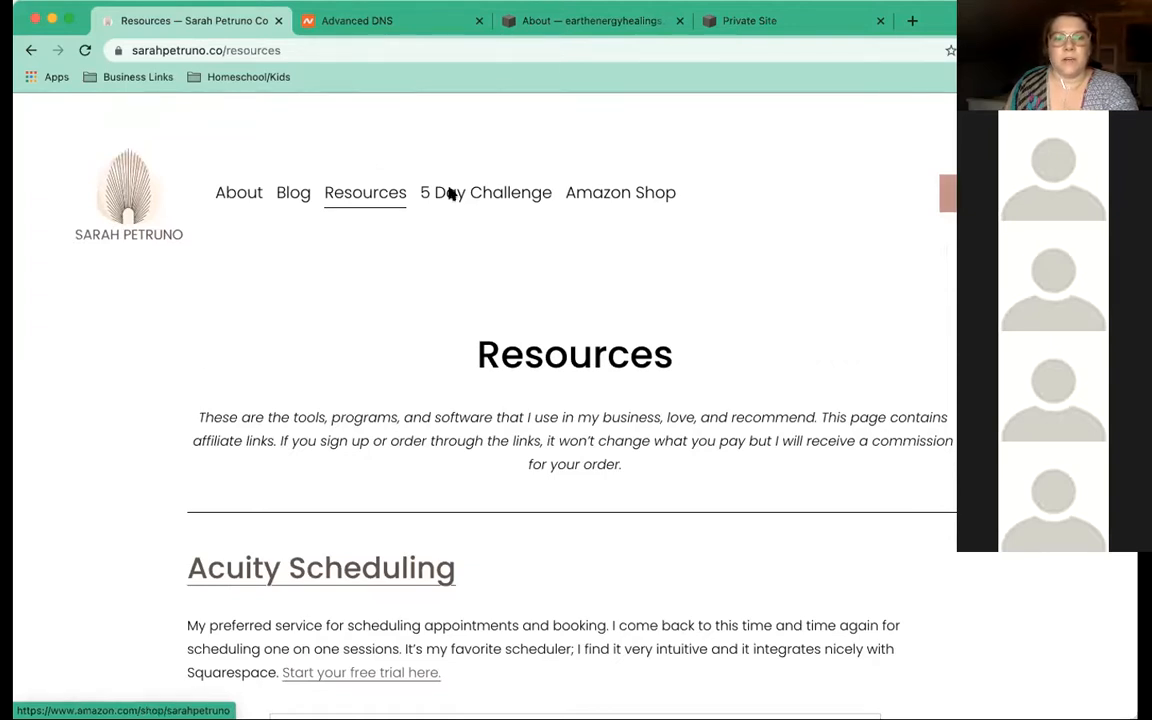
click(232, 199)
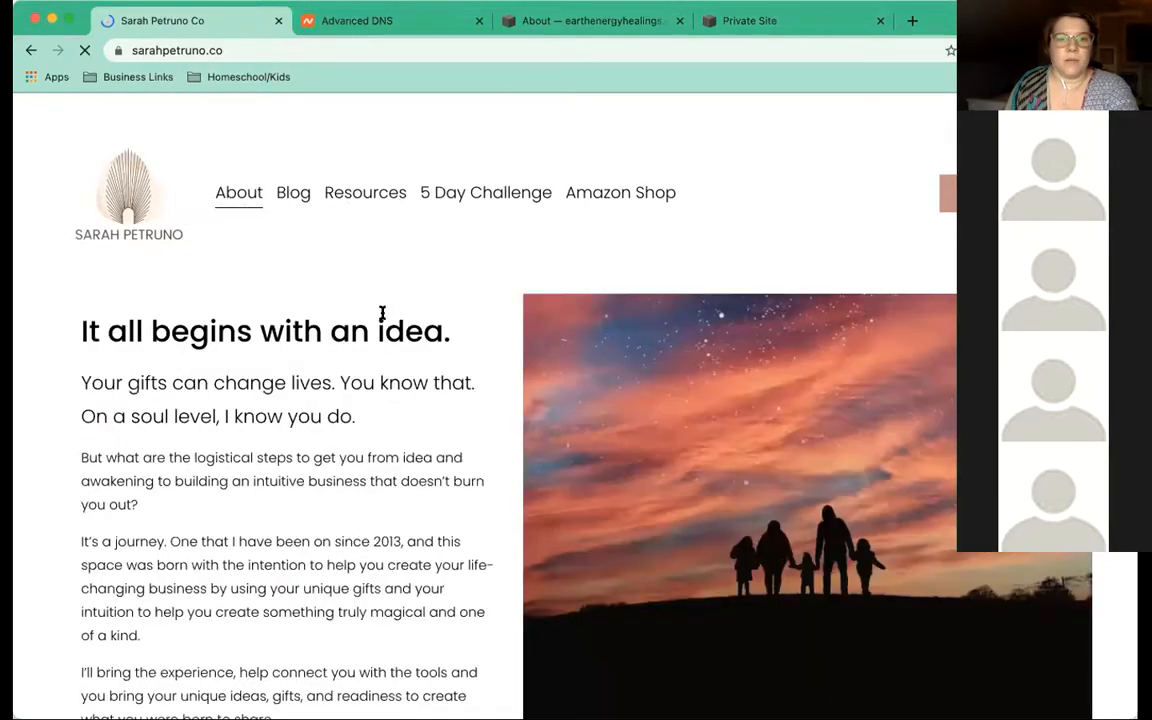
scroll(381, 316, down, 2)
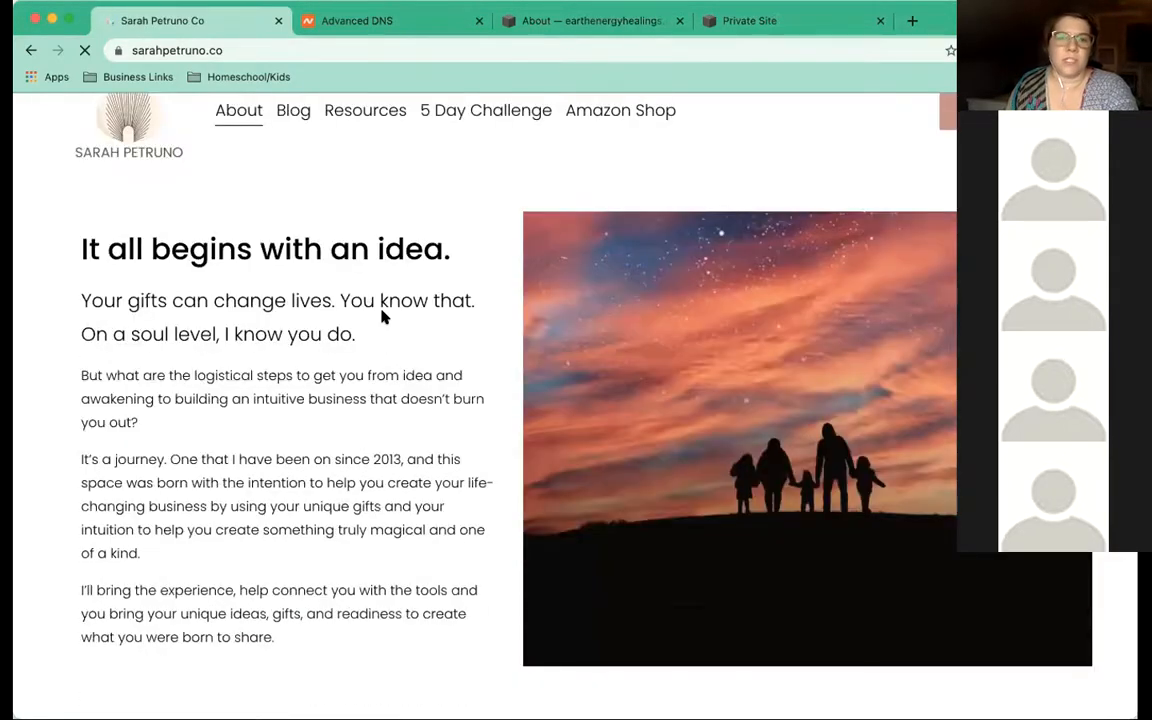
scroll(381, 316, down, 5)
scroll(853, 155, up, 6)
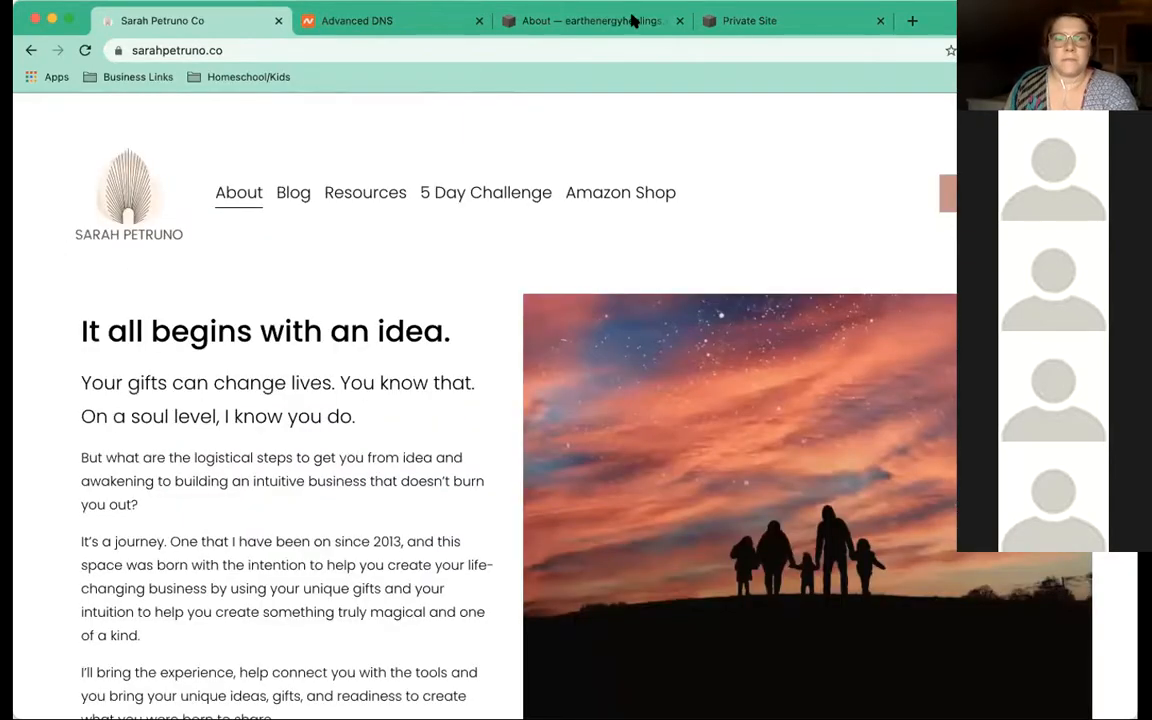
click(628, 21)
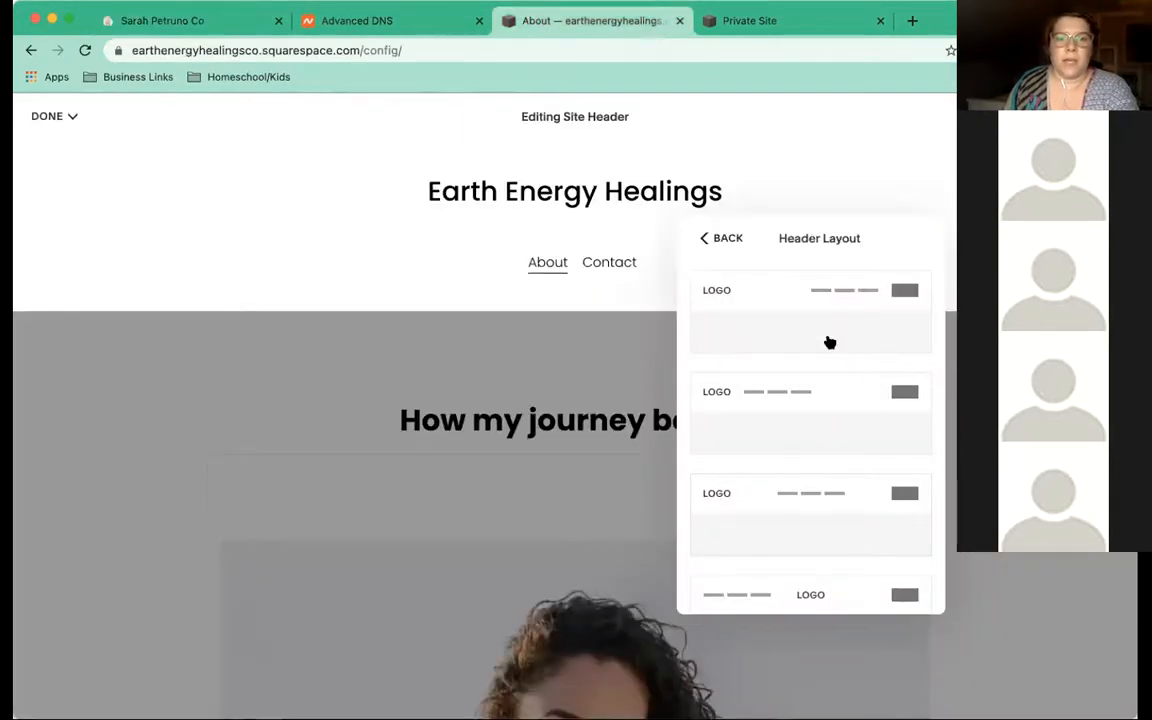
Place the title left with links beside it and set vertical padding to 2.4vw
click(754, 402)
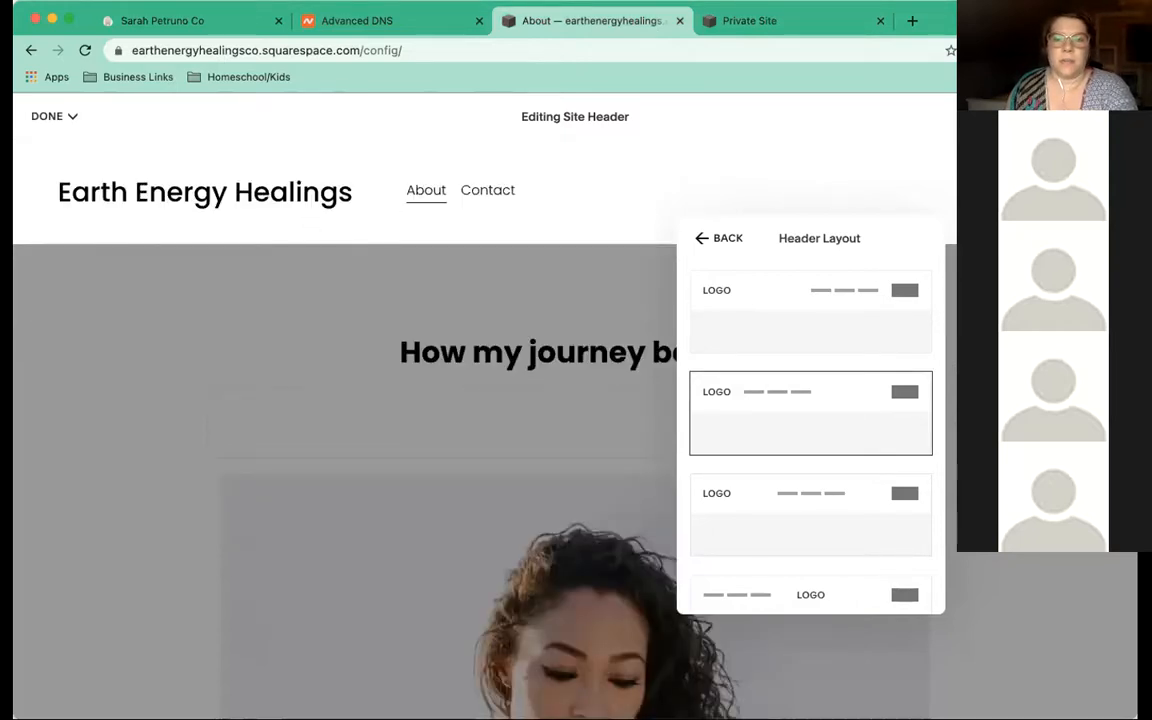
scroll(848, 411, down, 1)
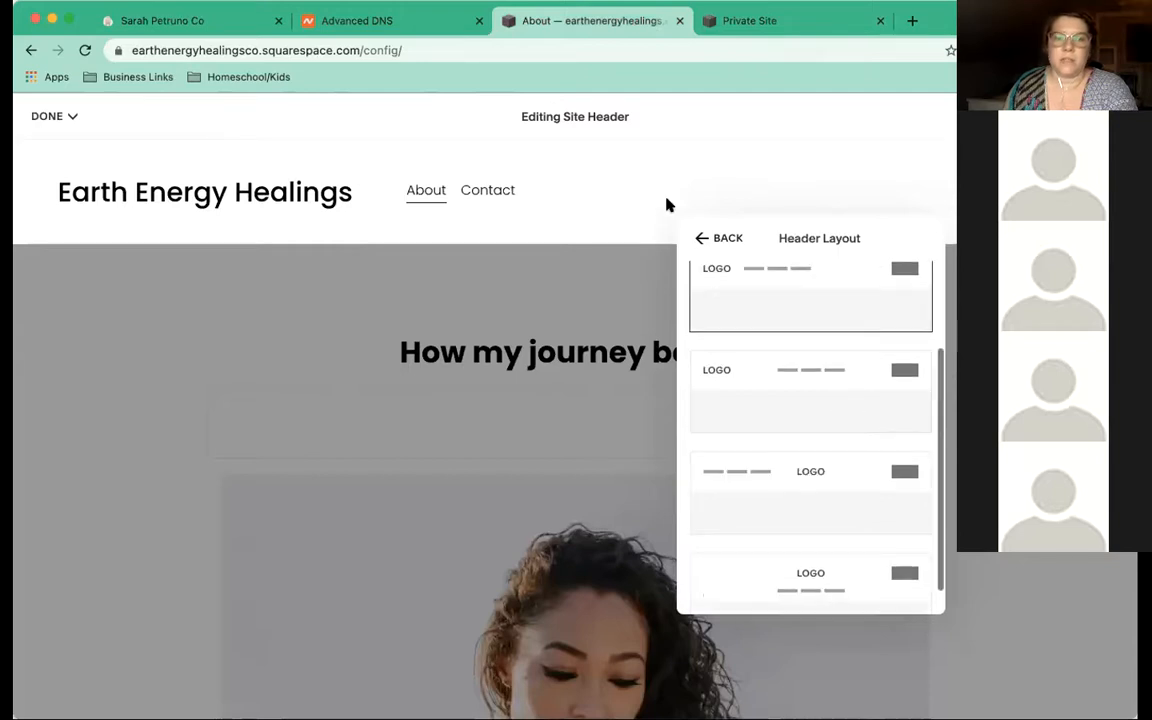
scroll(694, 237, down, 1)
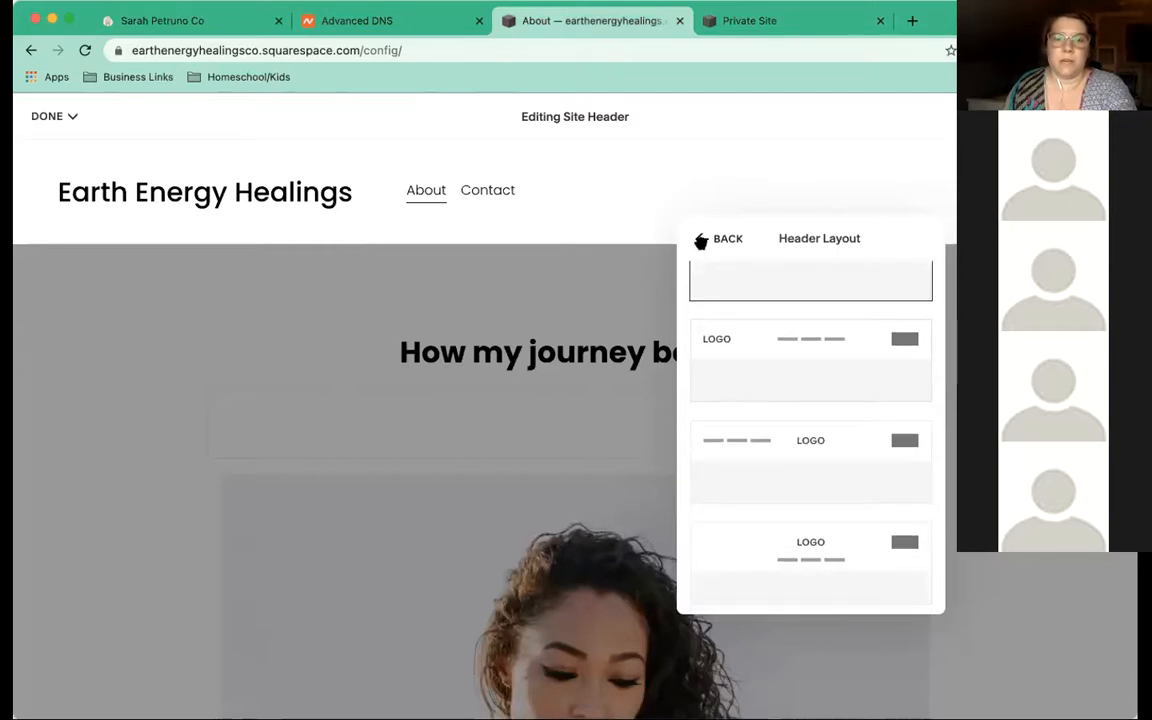
click(699, 239)
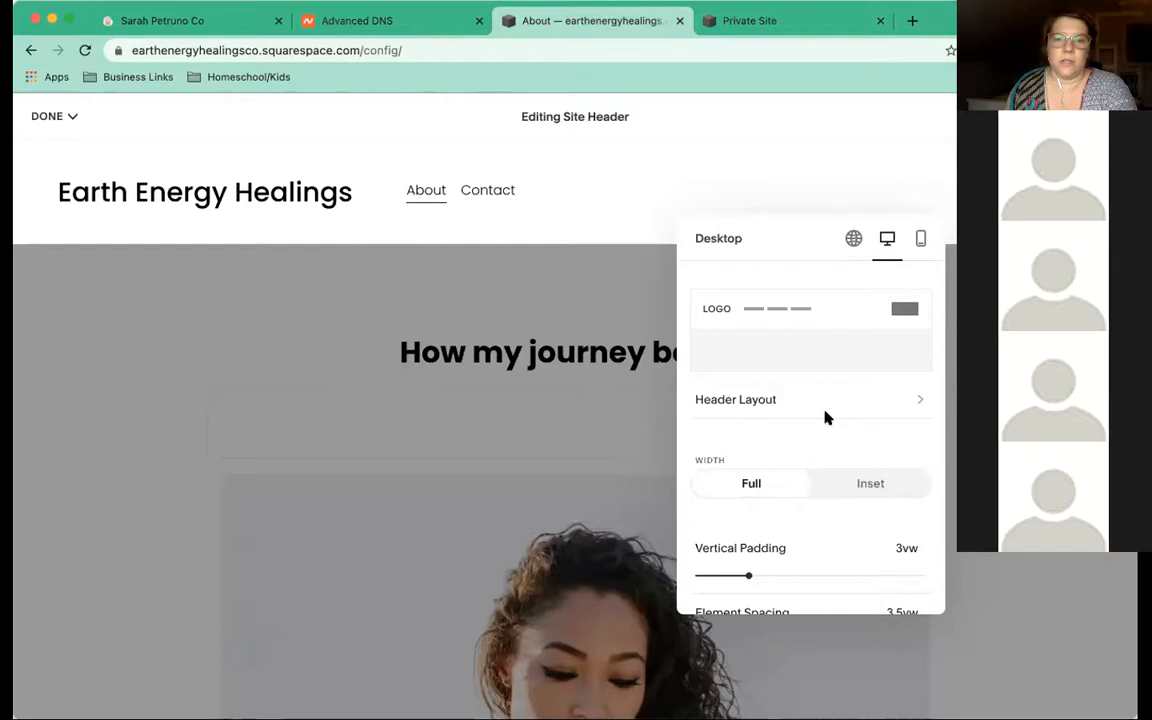
scroll(825, 417, down, 2)
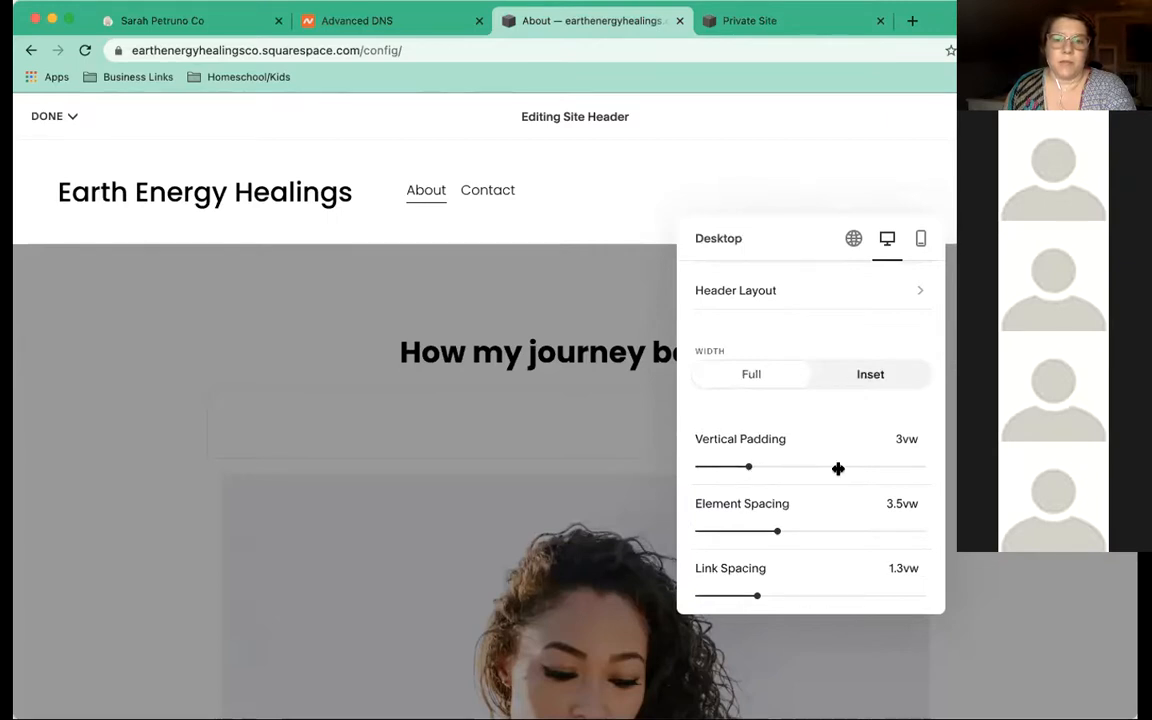
click(790, 468)
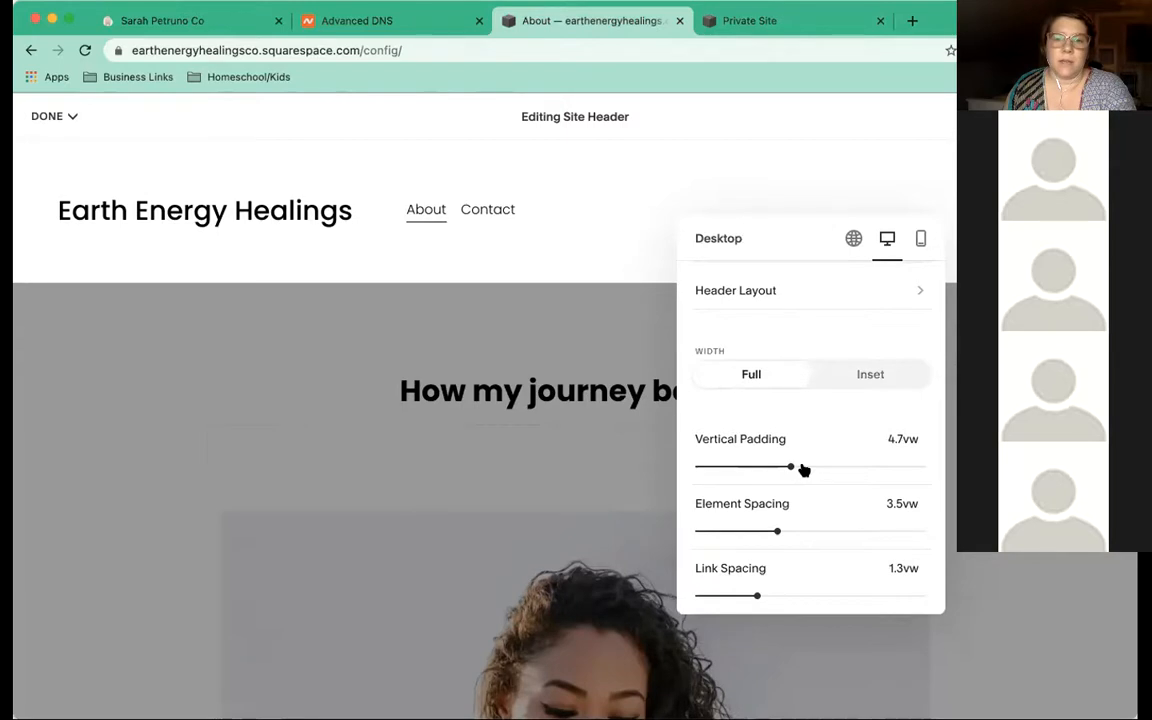
drag(803, 470, 838, 467)
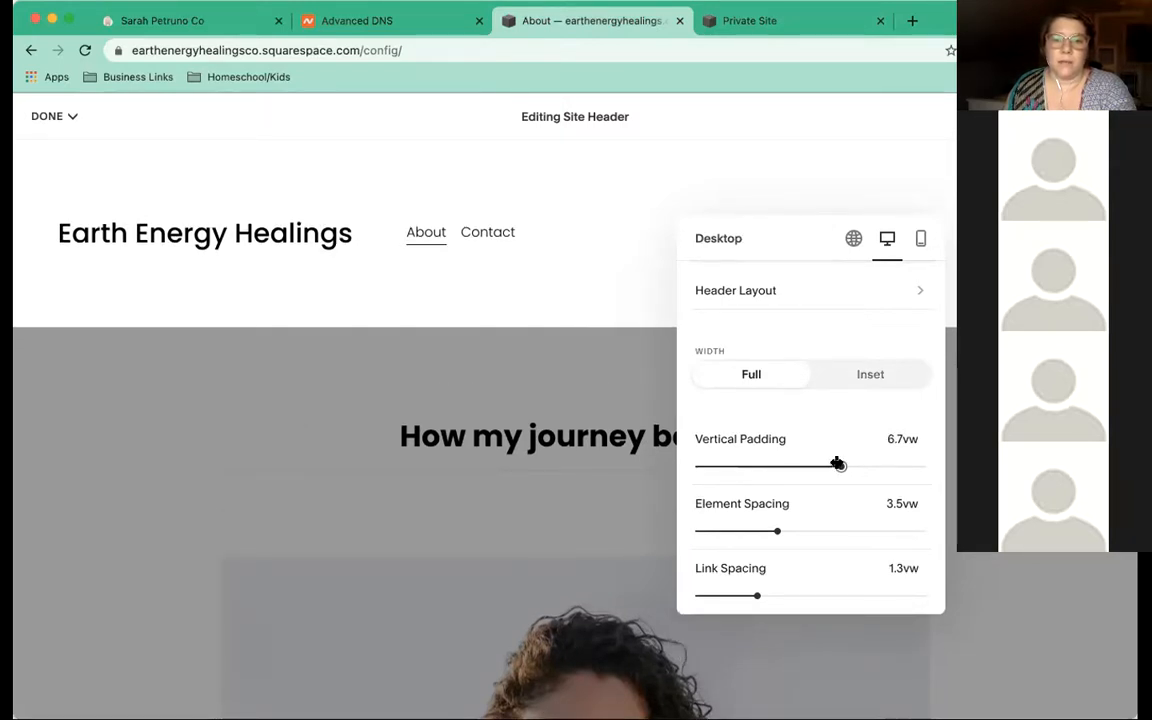
drag(739, 466, 731, 466)
Tighten element spacing to 1.4vw and set link spacing to 1.4vw
drag(716, 530, 704, 528)
drag(856, 532, 908, 524)
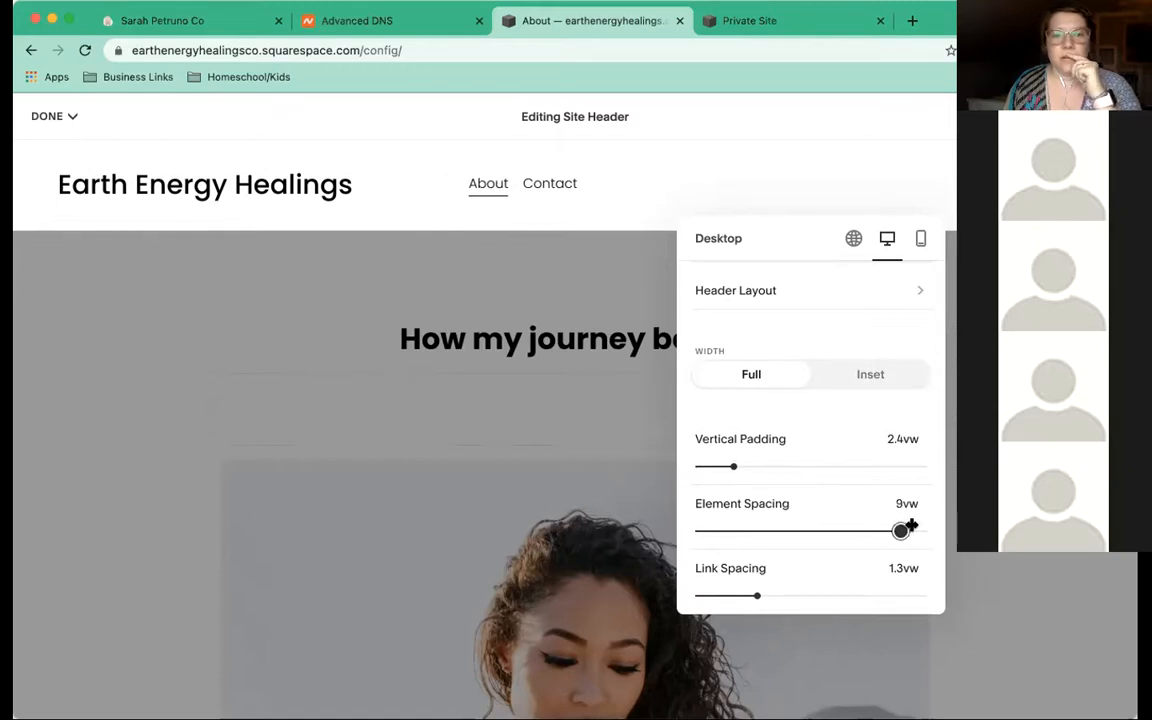
click(734, 528)
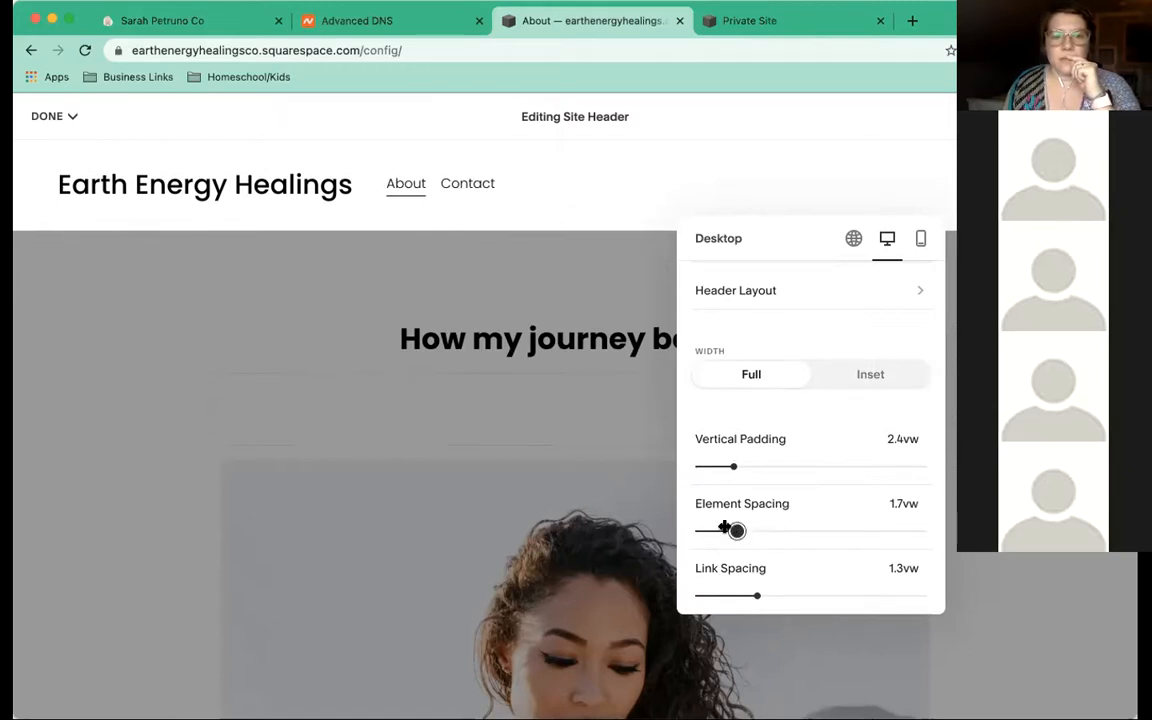
click(724, 527)
click(753, 530)
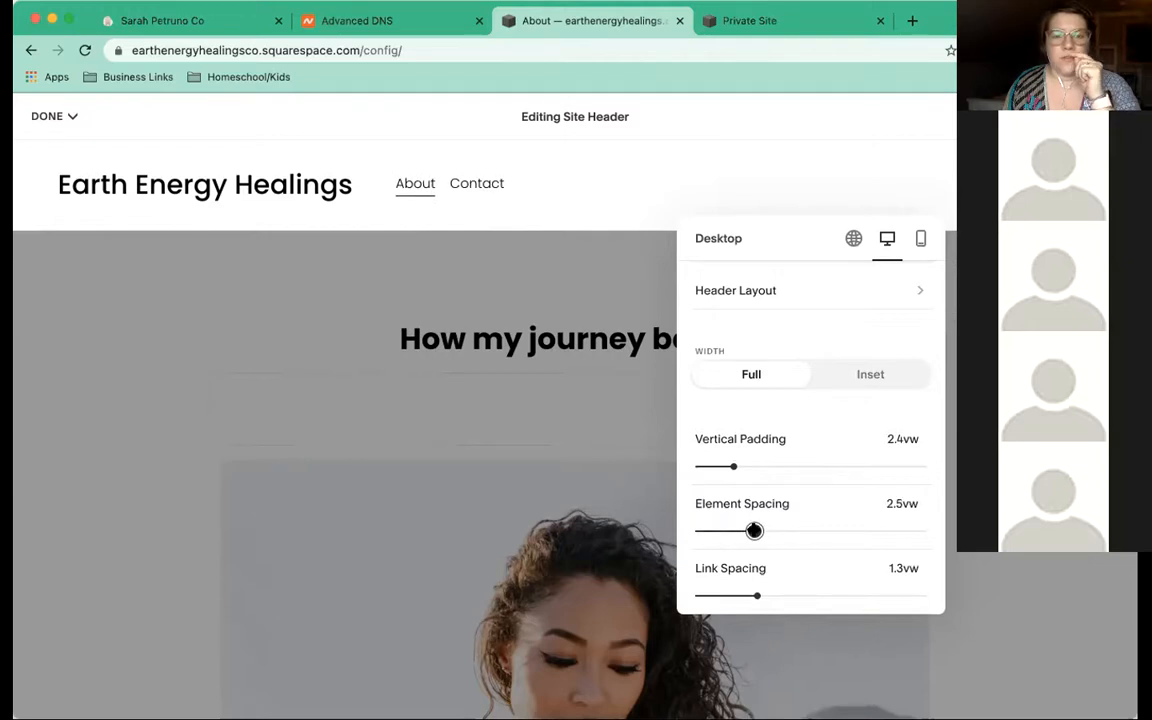
key(Left)
drag(721, 530, 730, 530)
mouse_move(757, 594)
mouse_down()
mouse_move(892, 589)
mouse_move(761, 595)
mouse_up()
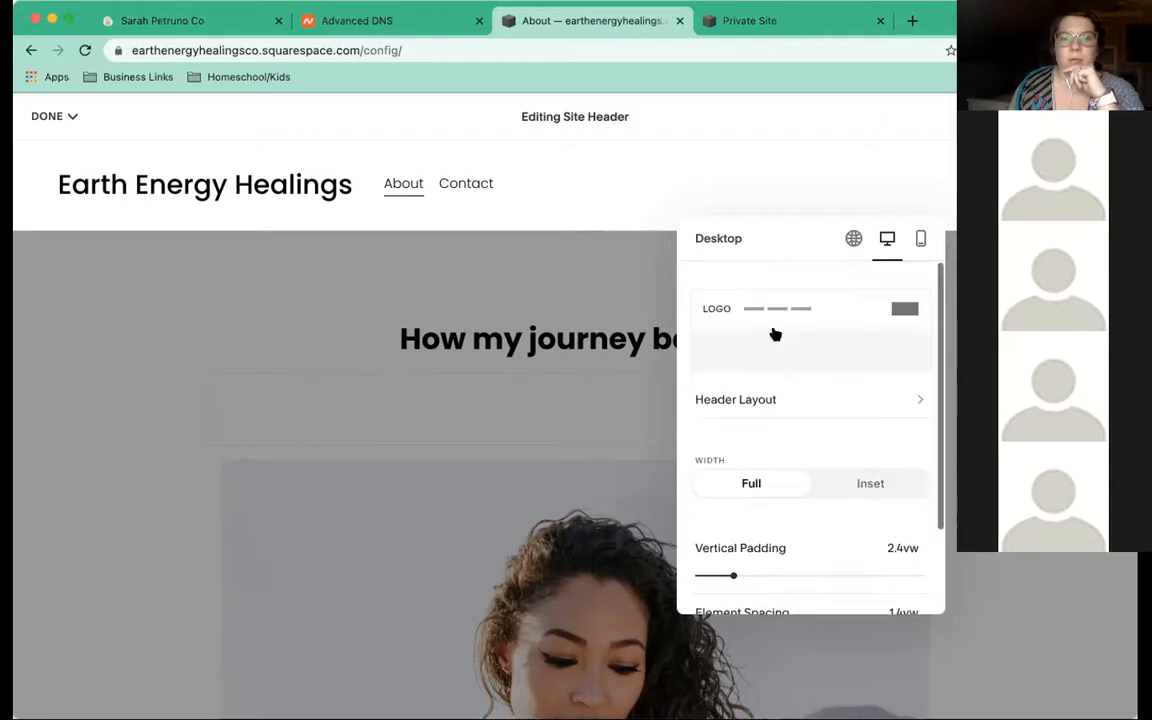
On the mobile header, give the menu icon three lines and try centred-title layouts
click(921, 240)
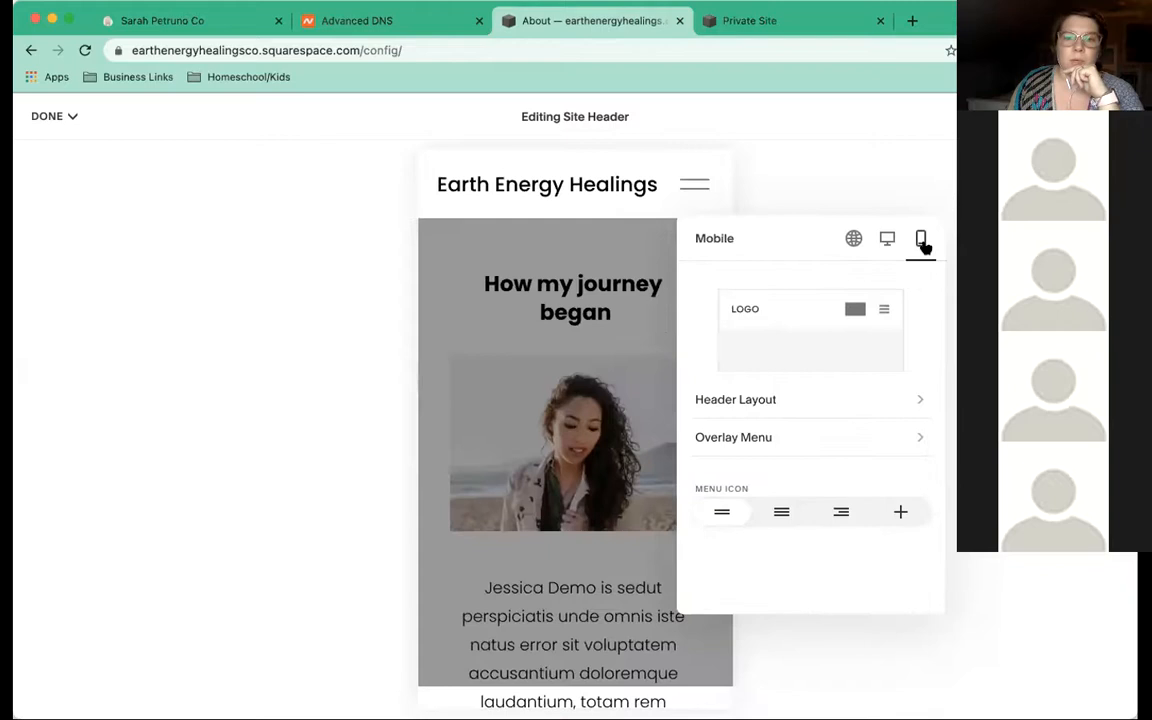
click(781, 511)
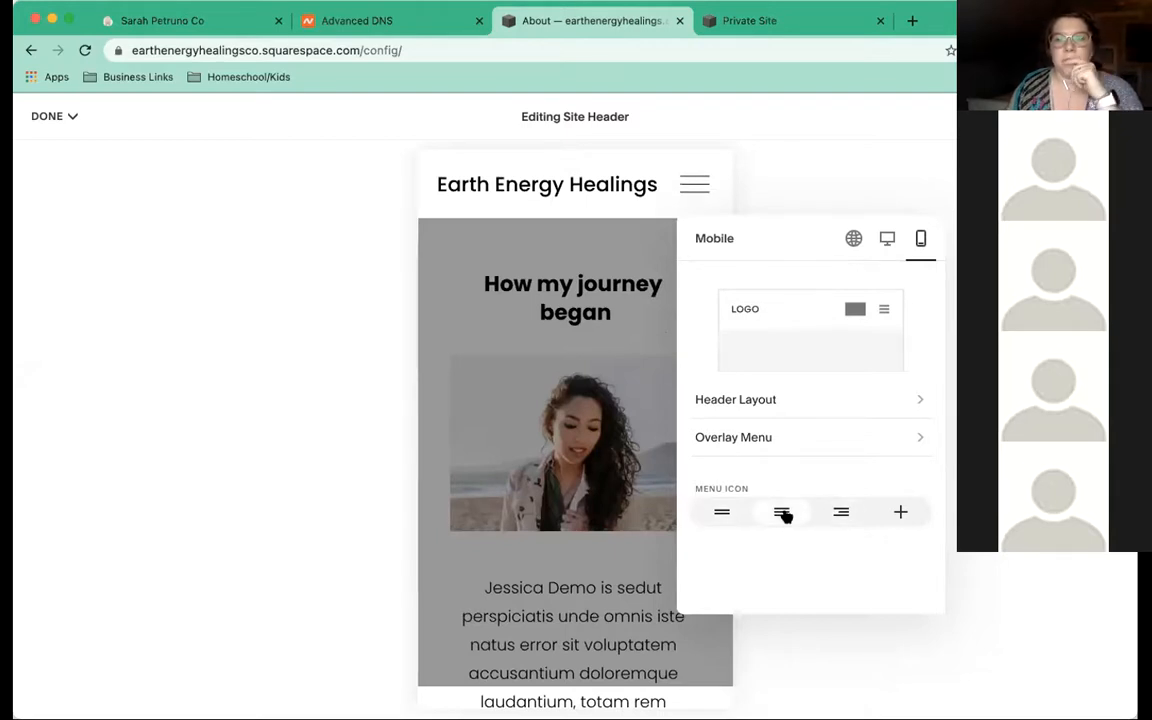
click(765, 400)
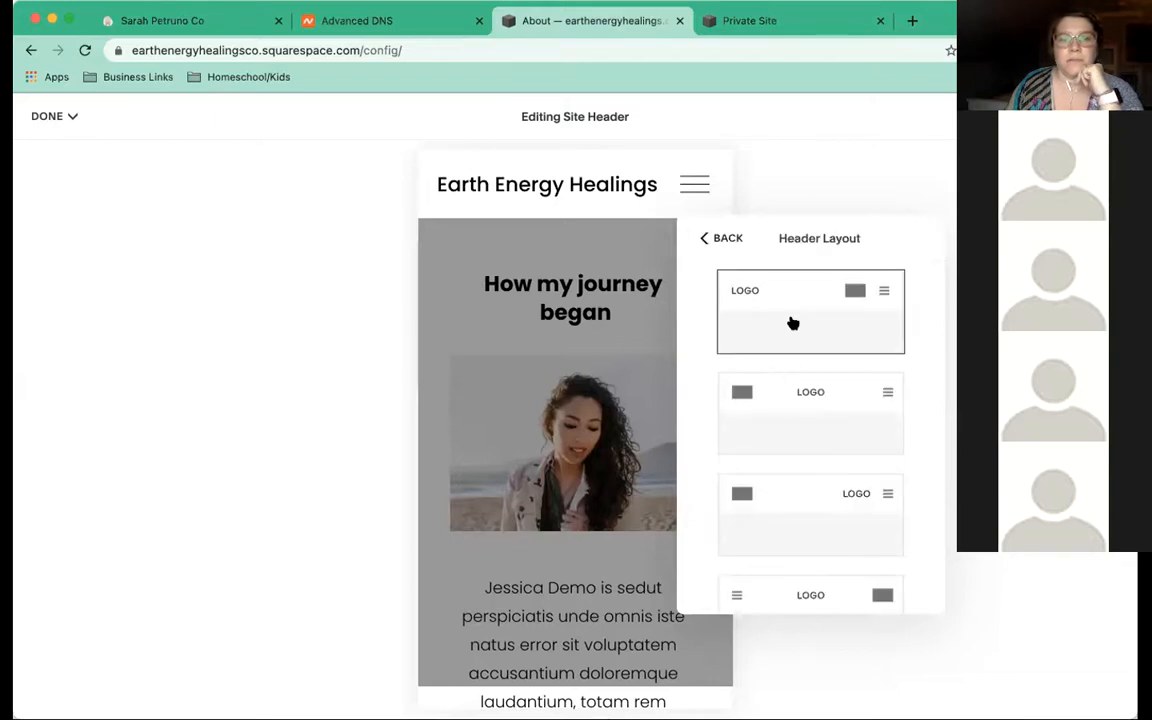
click(808, 395)
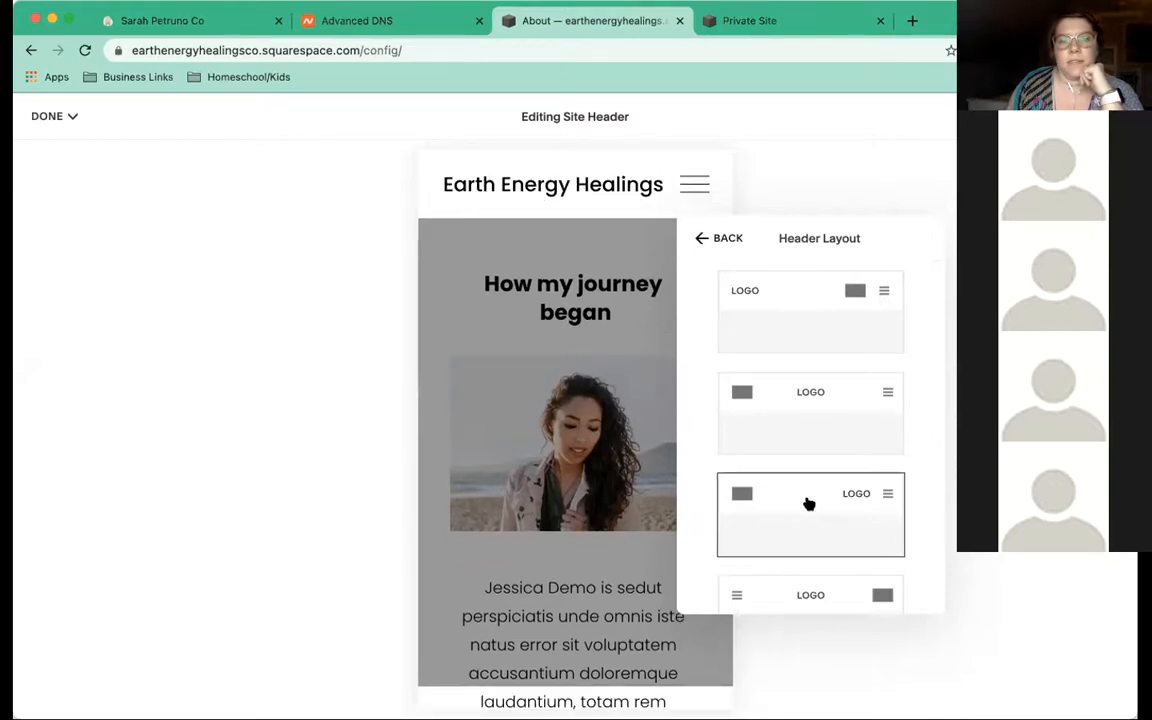
scroll(809, 504, down, 2)
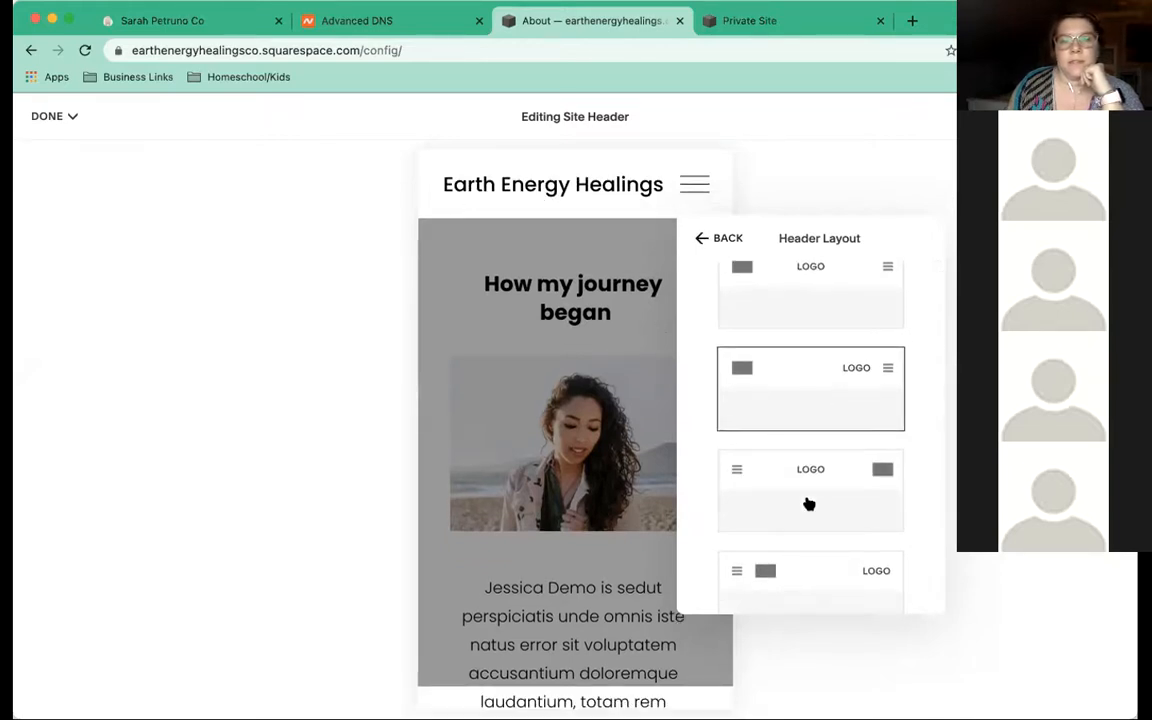
click(809, 504)
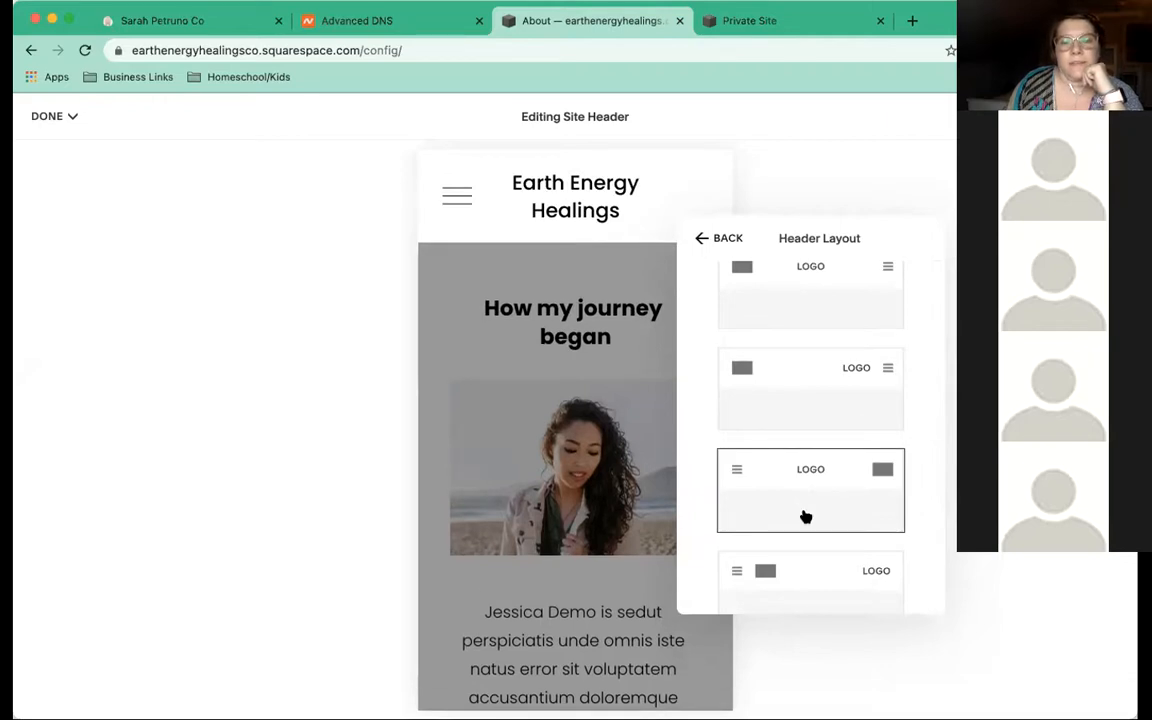
scroll(803, 570, up, 1)
click(802, 576)
Choose the mobile layout with the title on one line and menu icon at right
scroll(796, 542, up, 3)
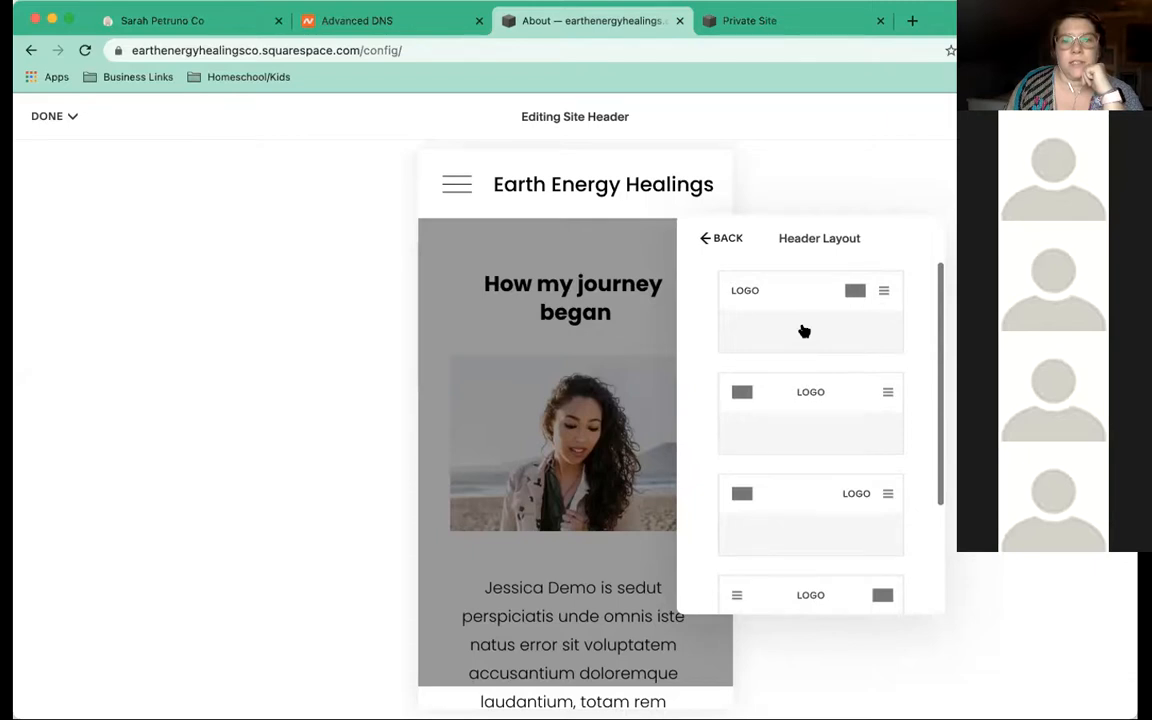
click(802, 330)
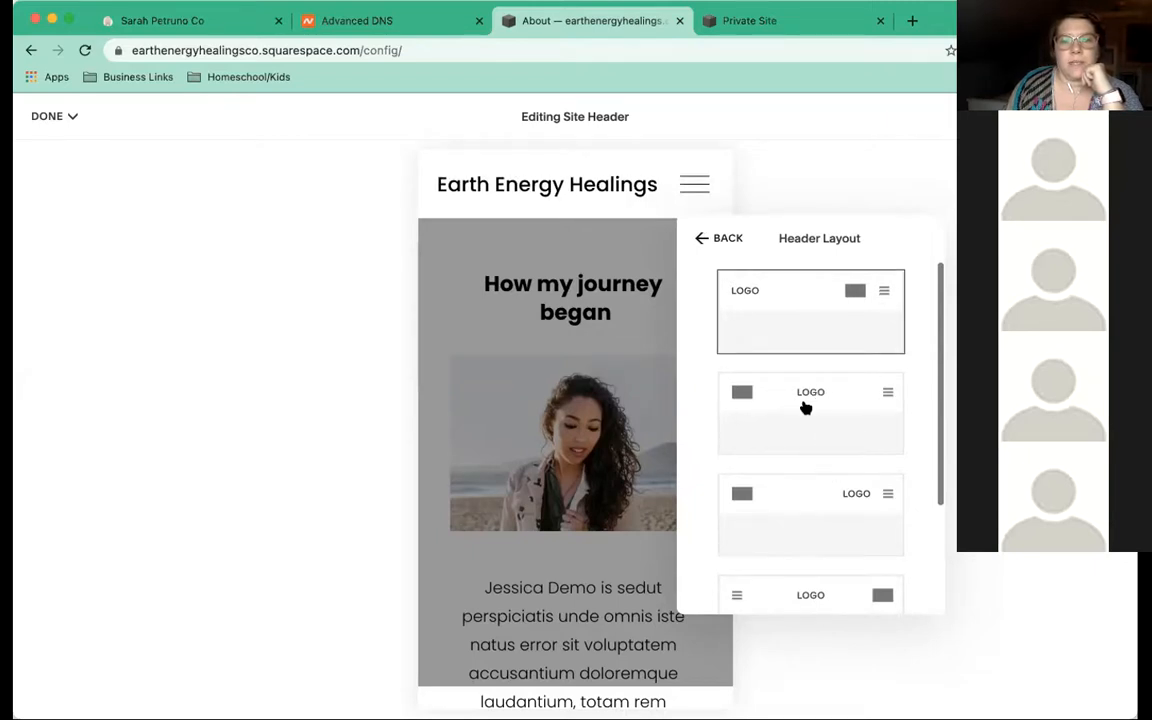
click(804, 405)
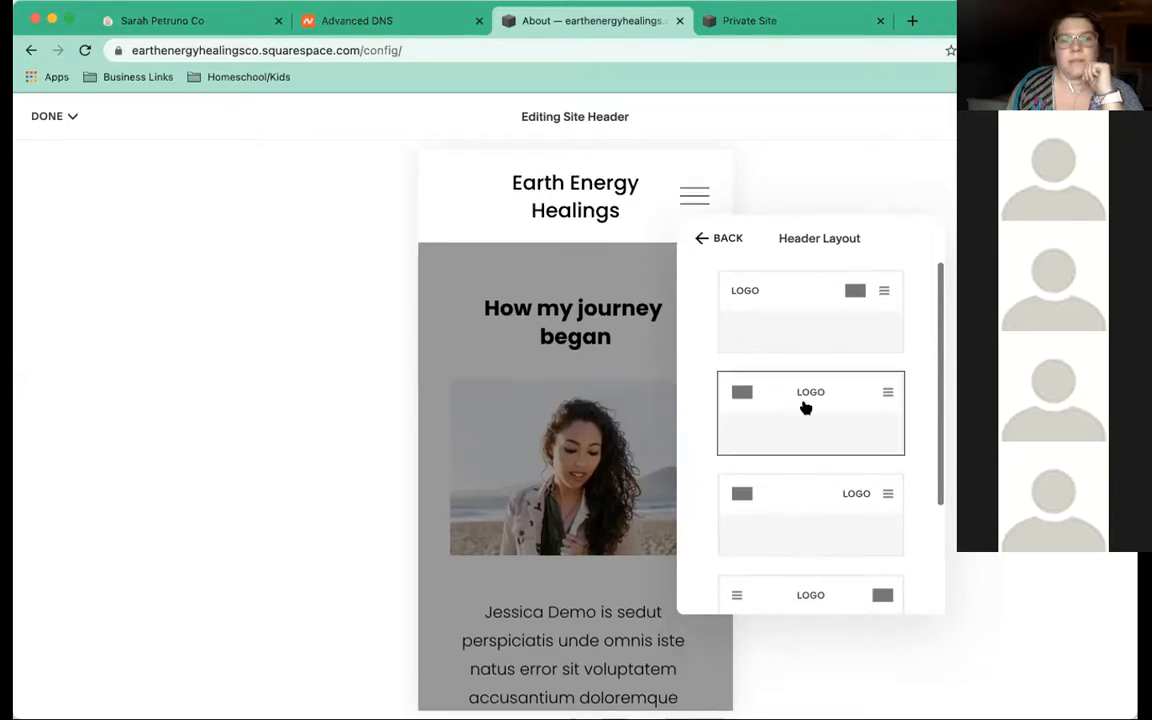
click(828, 499)
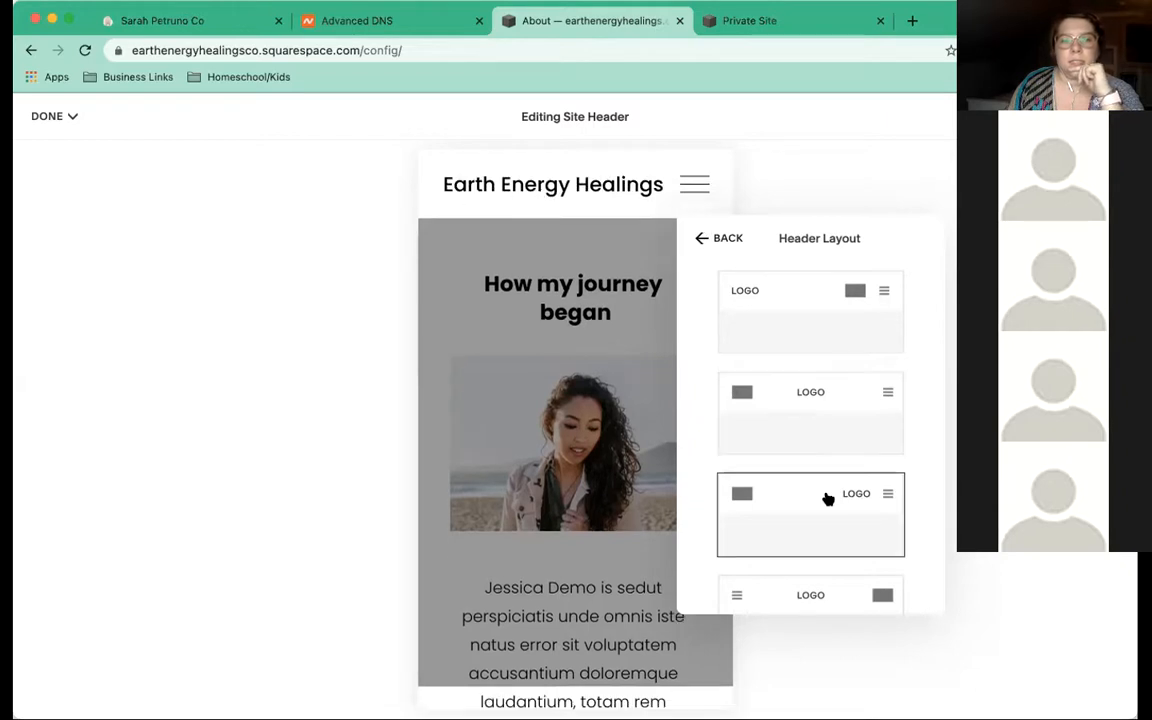
scroll(828, 499, down, 2)
scroll(828, 499, up, 2)
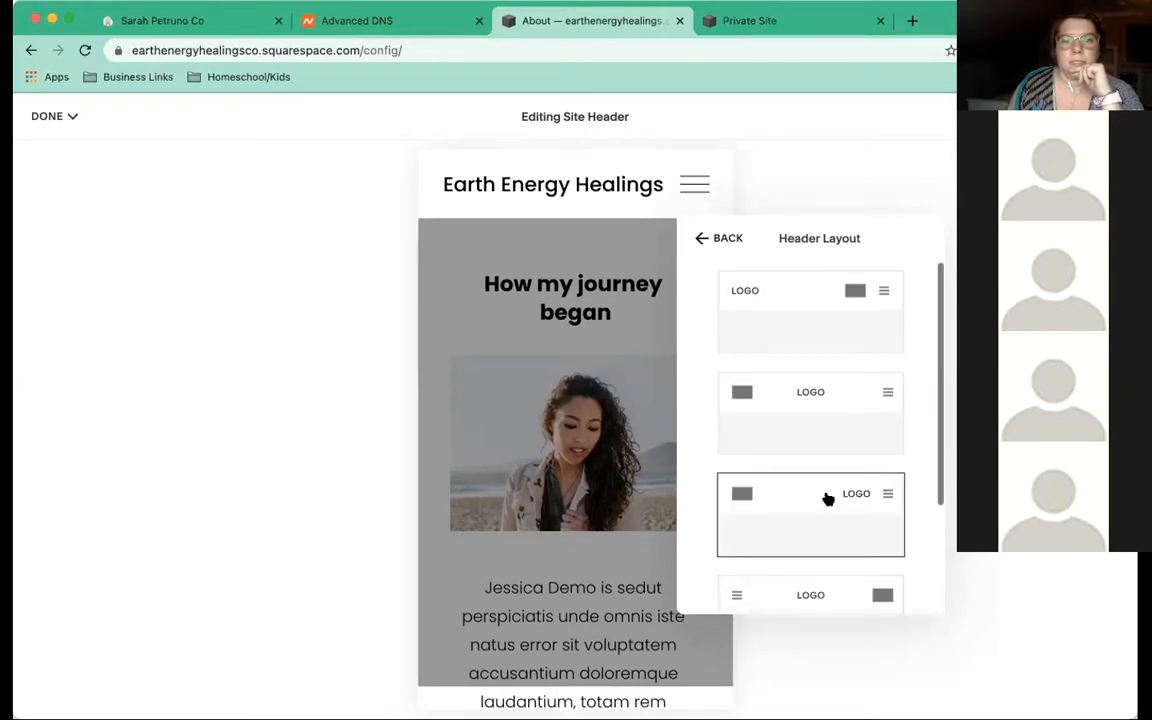
scroll(828, 499, down, 3)
click(810, 470)
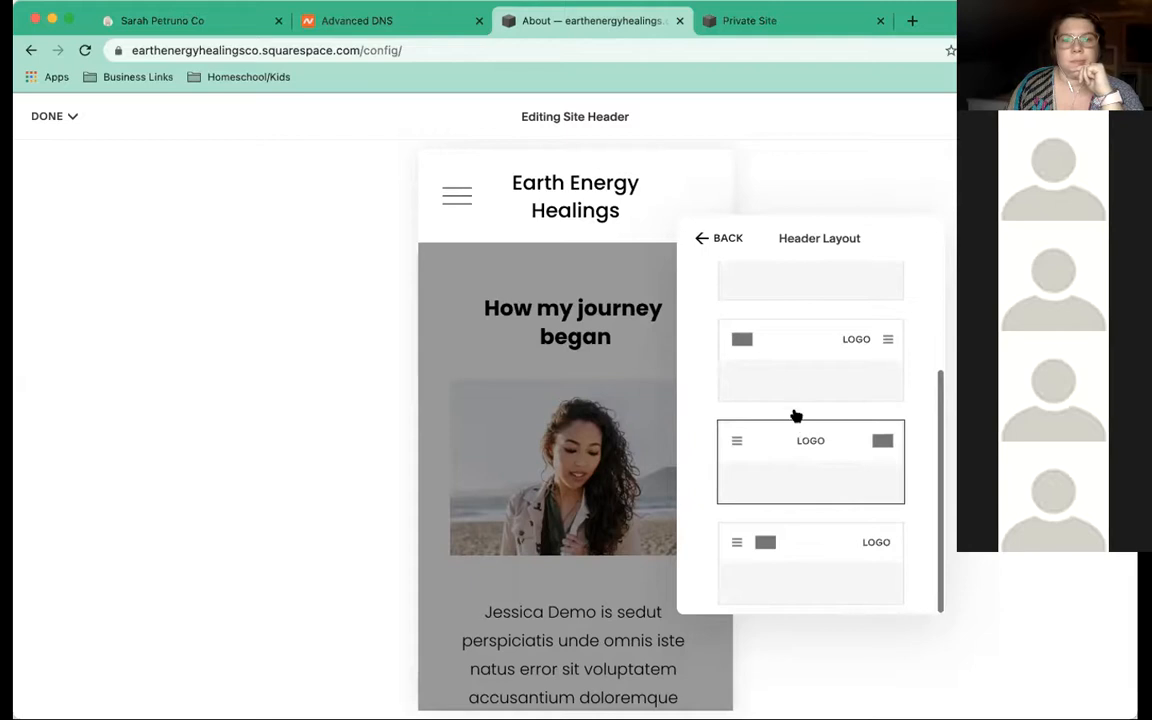
click(788, 378)
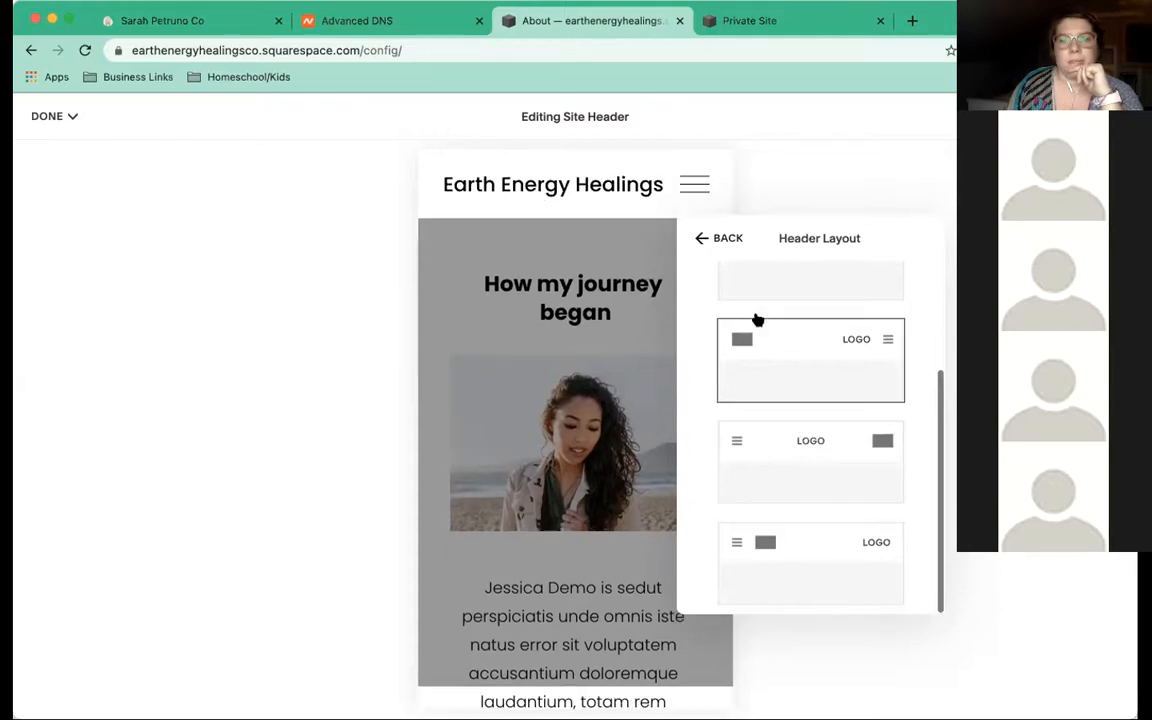
click(702, 240)
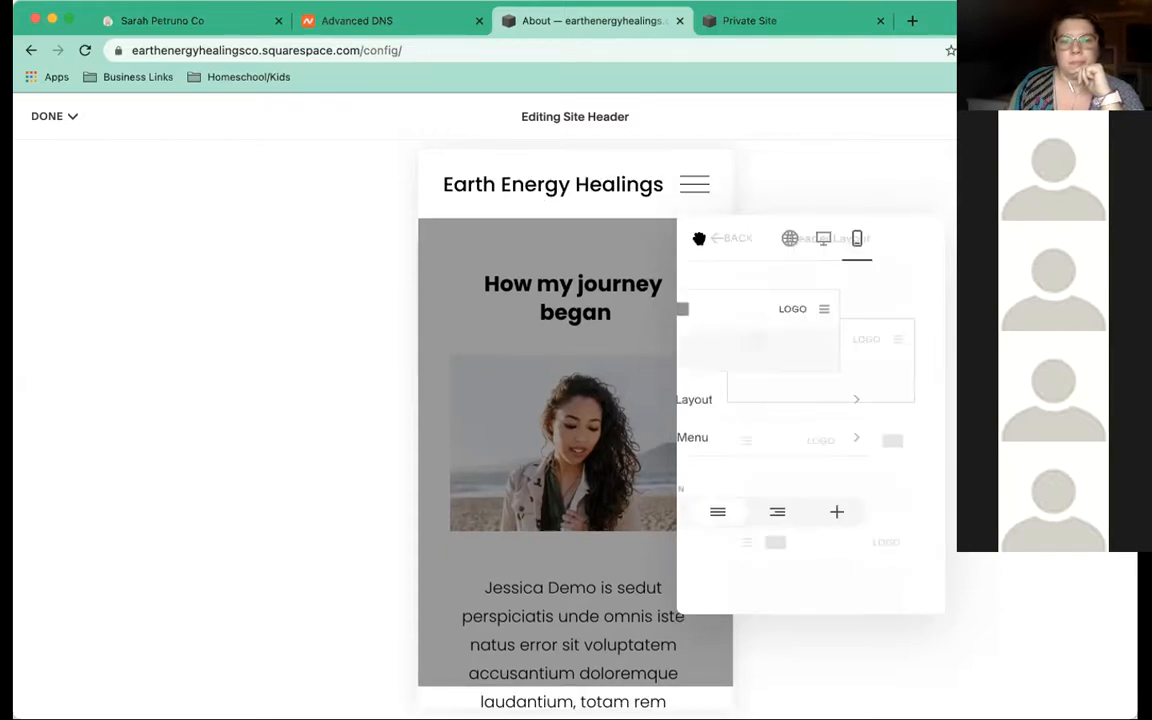
Set the overlay menu link alignment to centre
click(755, 439)
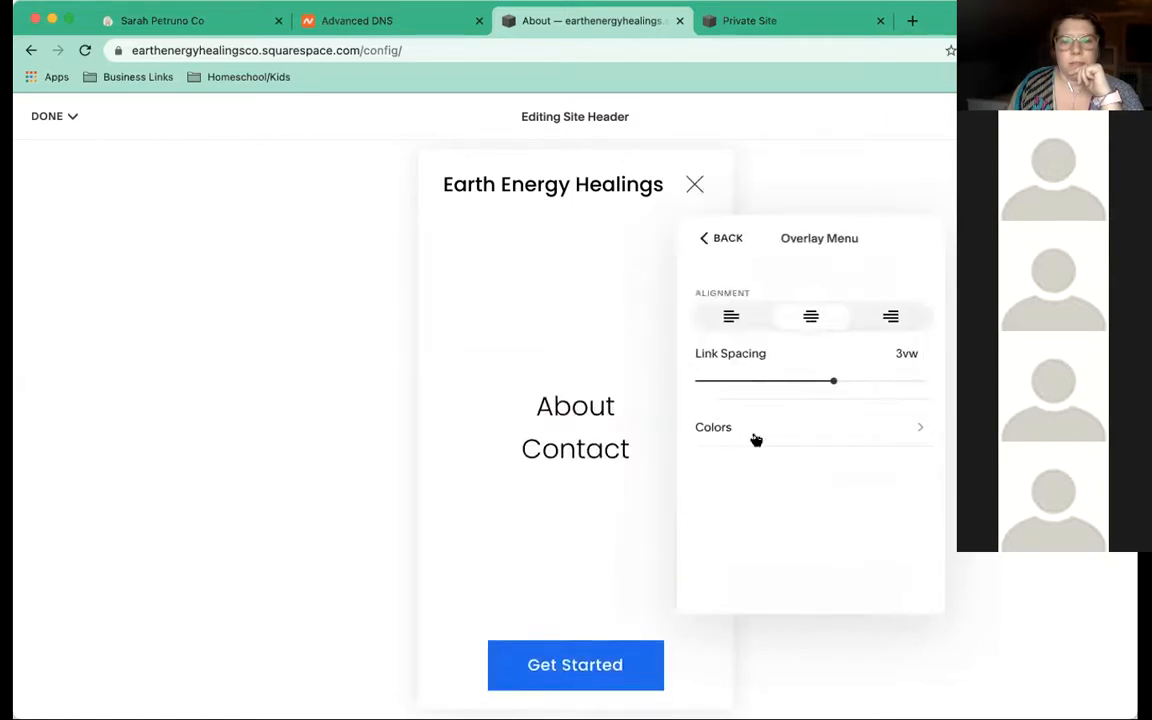
click(731, 318)
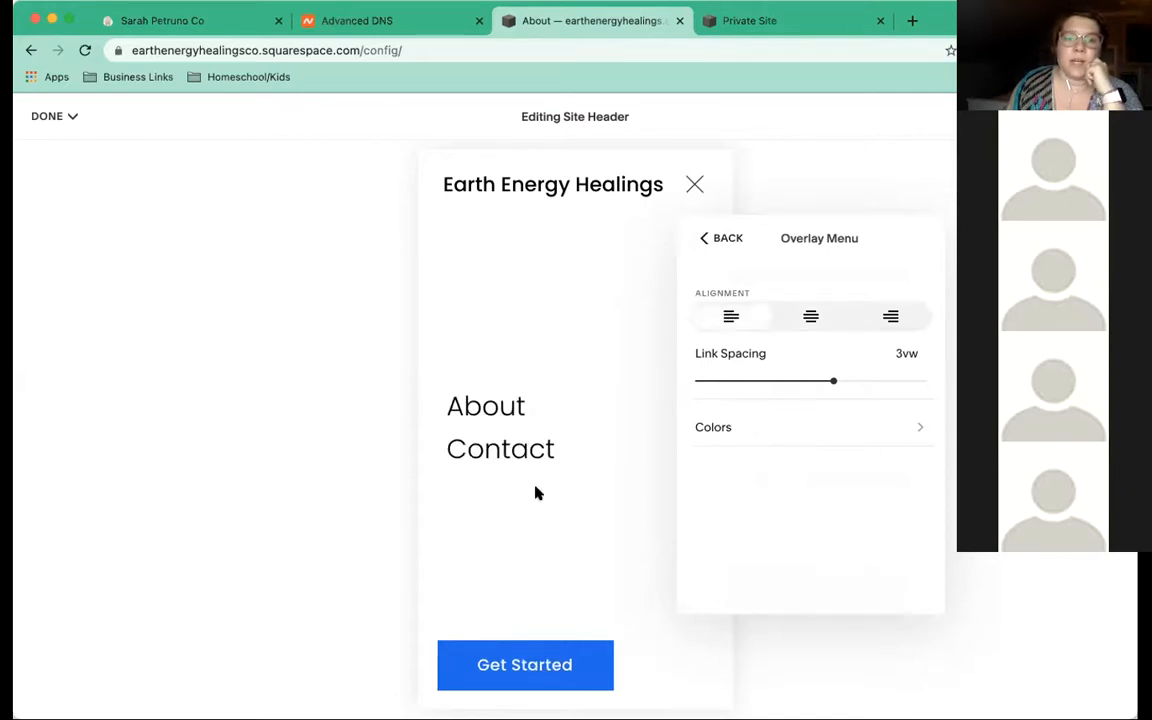
click(807, 320)
click(891, 318)
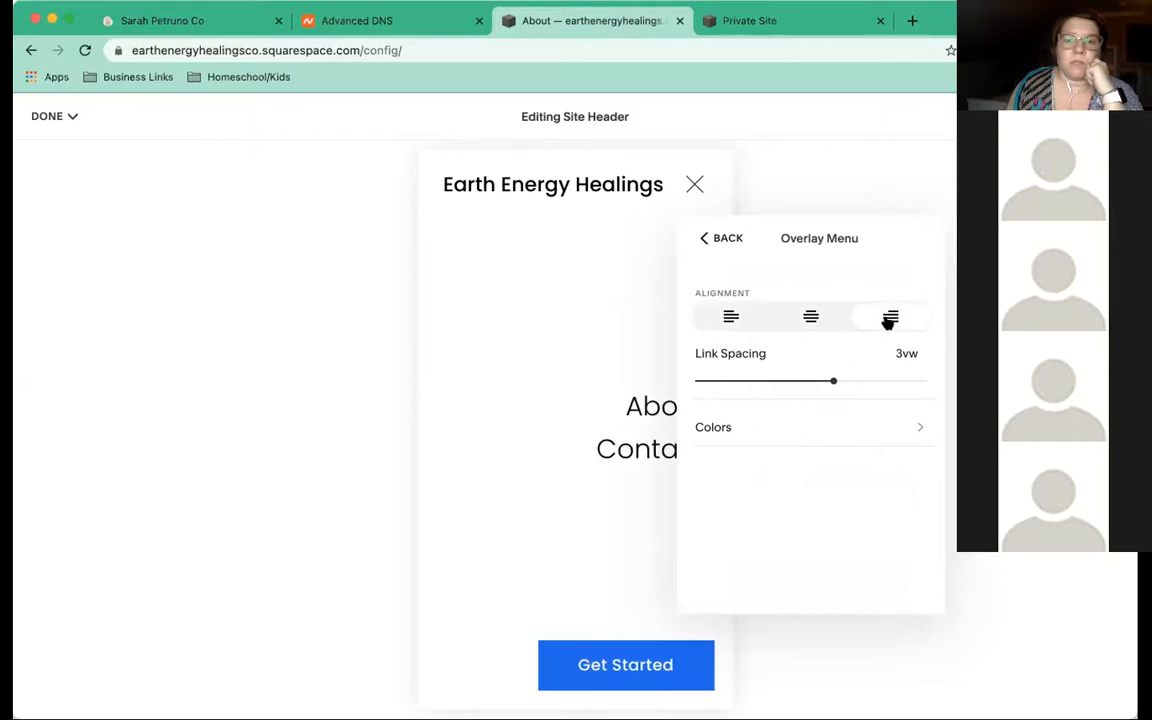
click(808, 320)
click(719, 323)
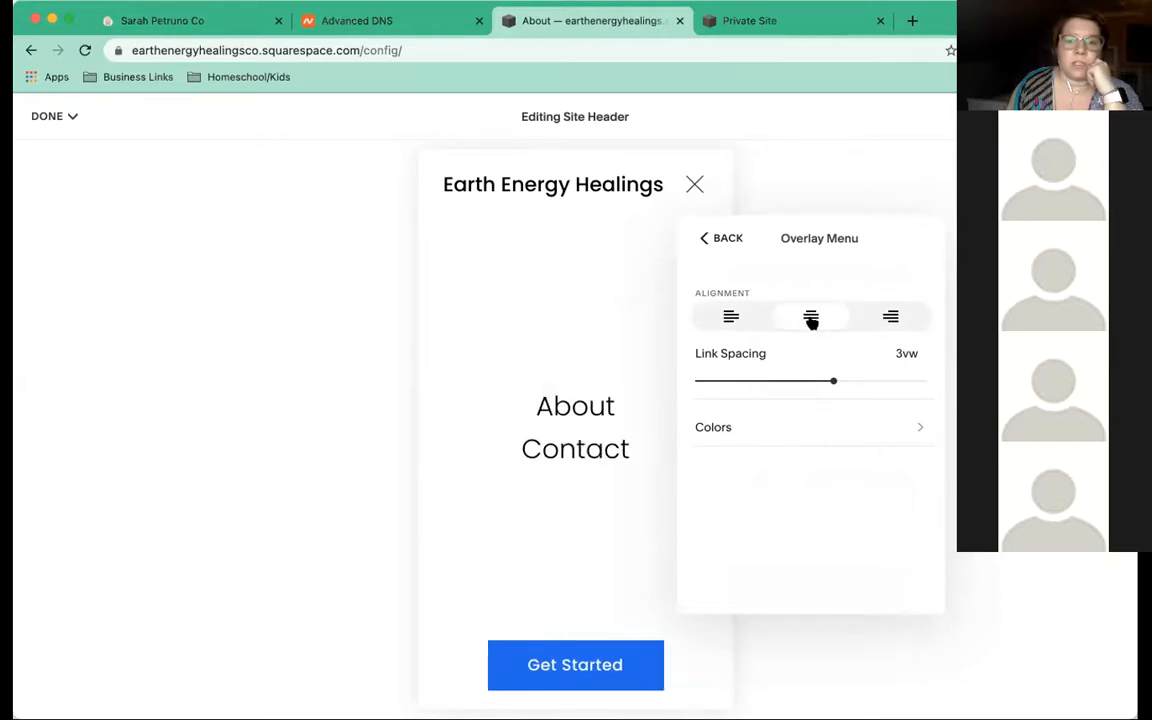
click(811, 318)
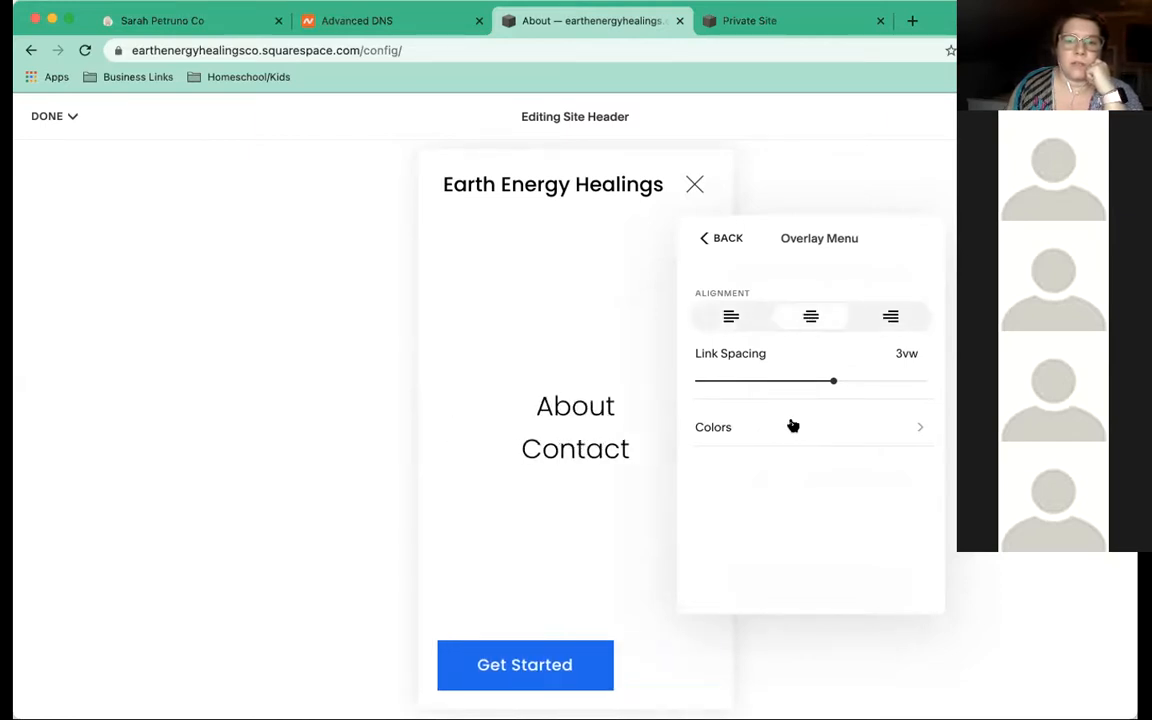
Preview the Bright 2, Bright 1, Lightest 2, Lightest 1 and Light 1 overlay themes
click(790, 425)
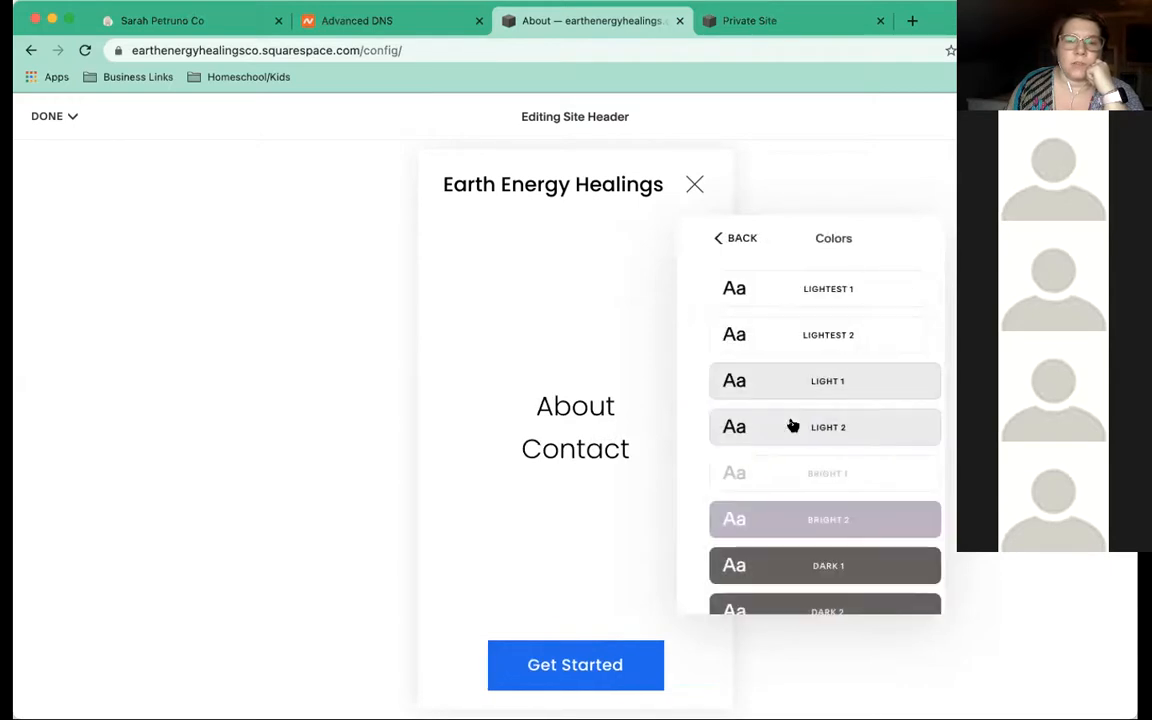
click(828, 524)
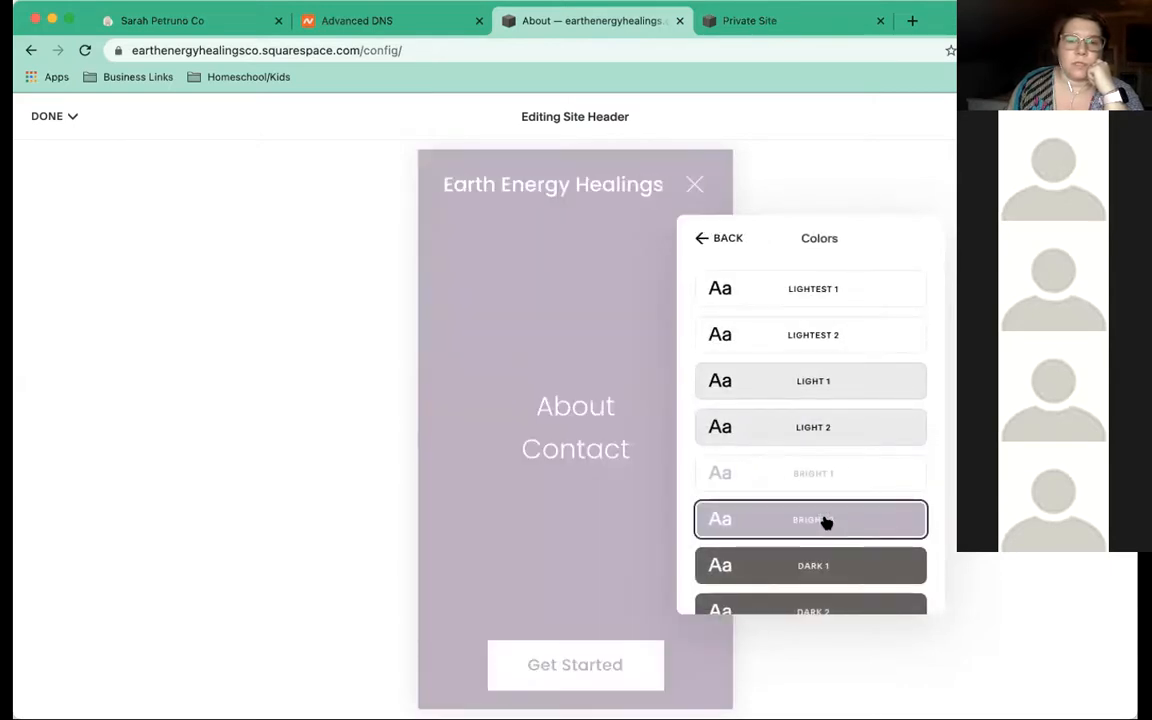
click(795, 476)
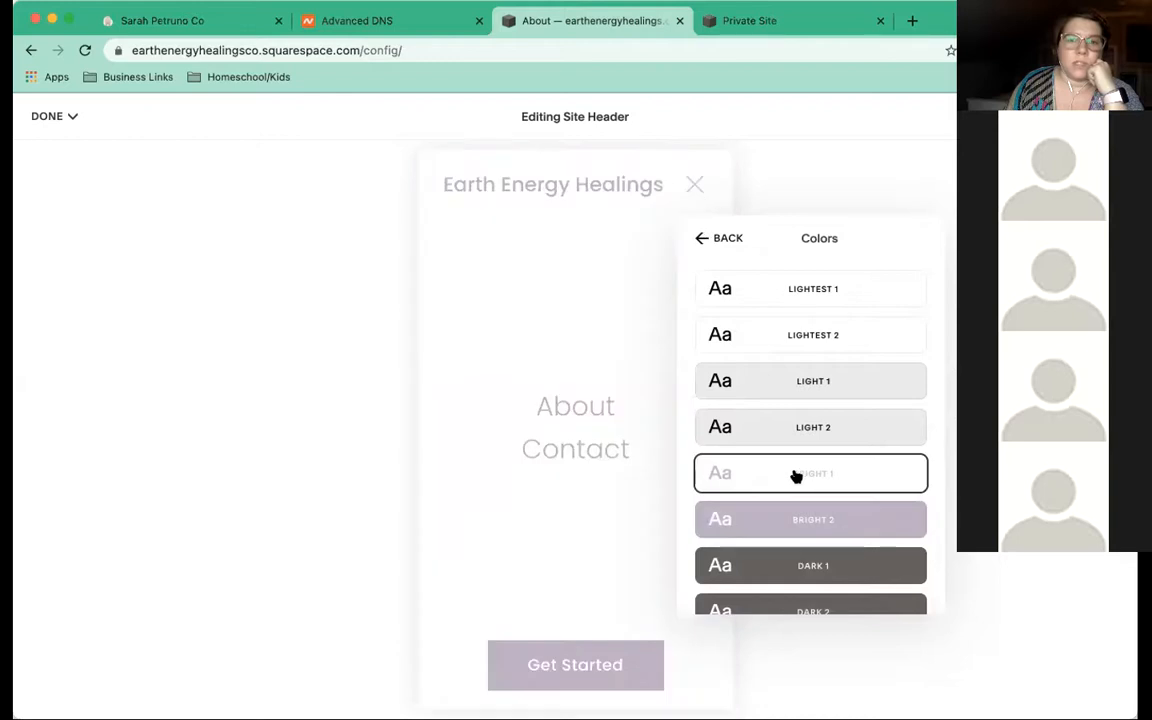
click(778, 340)
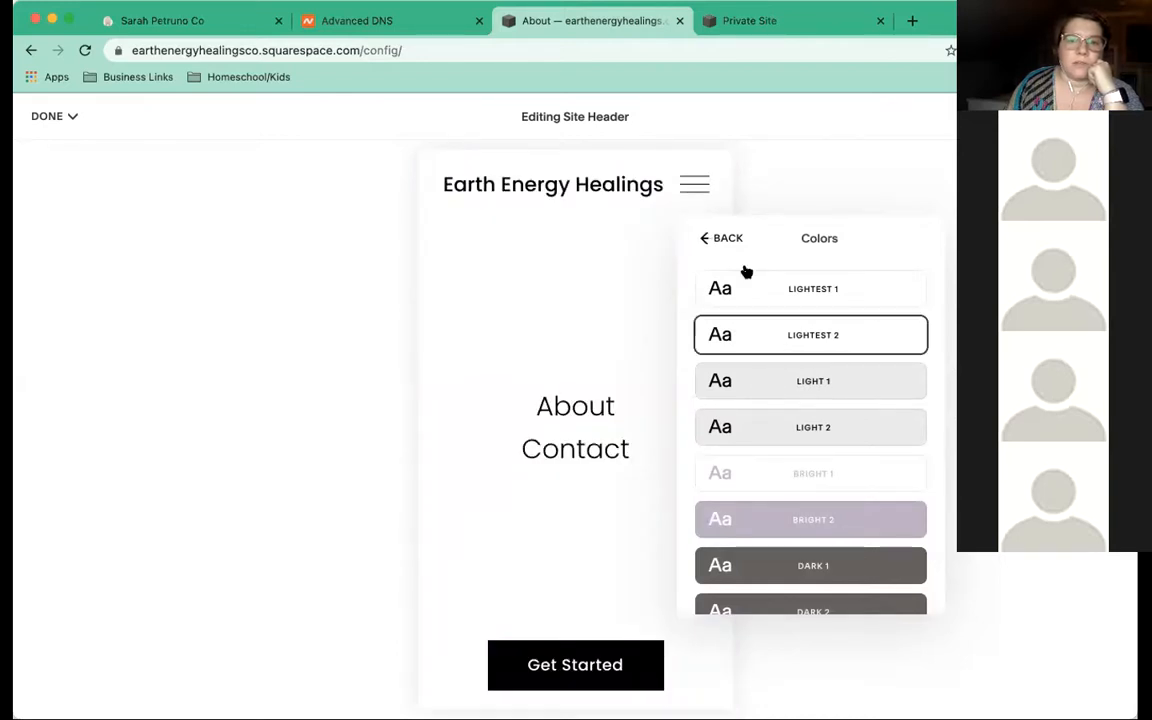
click(819, 290)
click(780, 386)
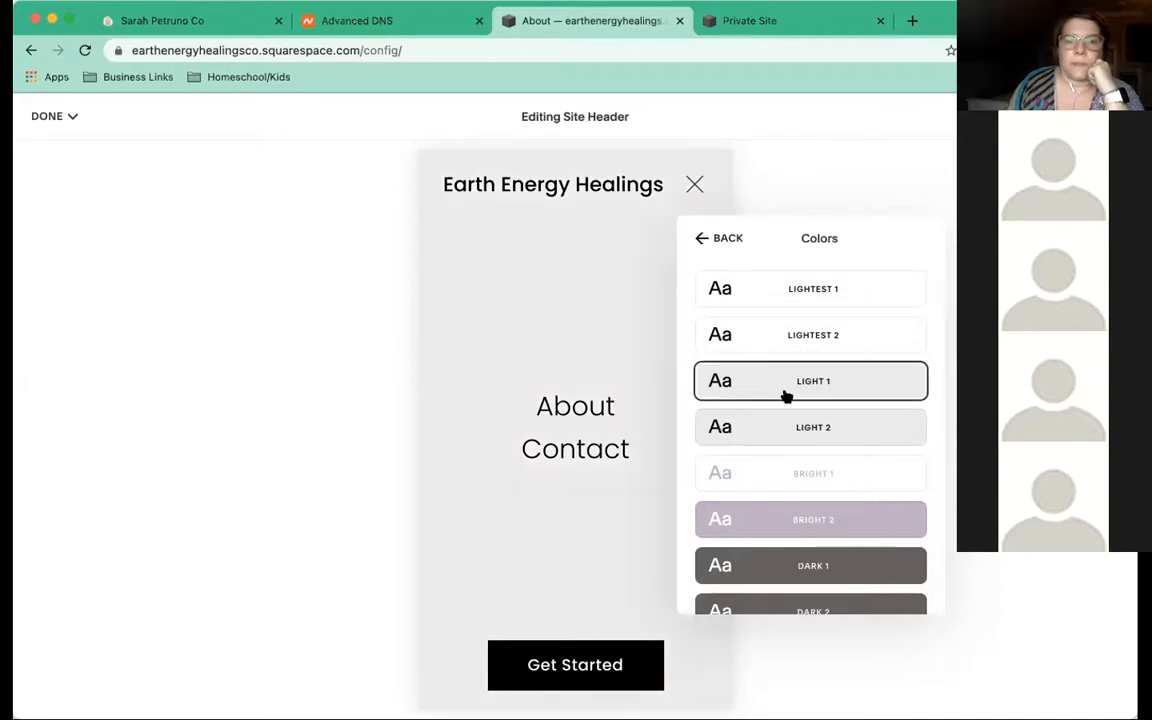
click(808, 479)
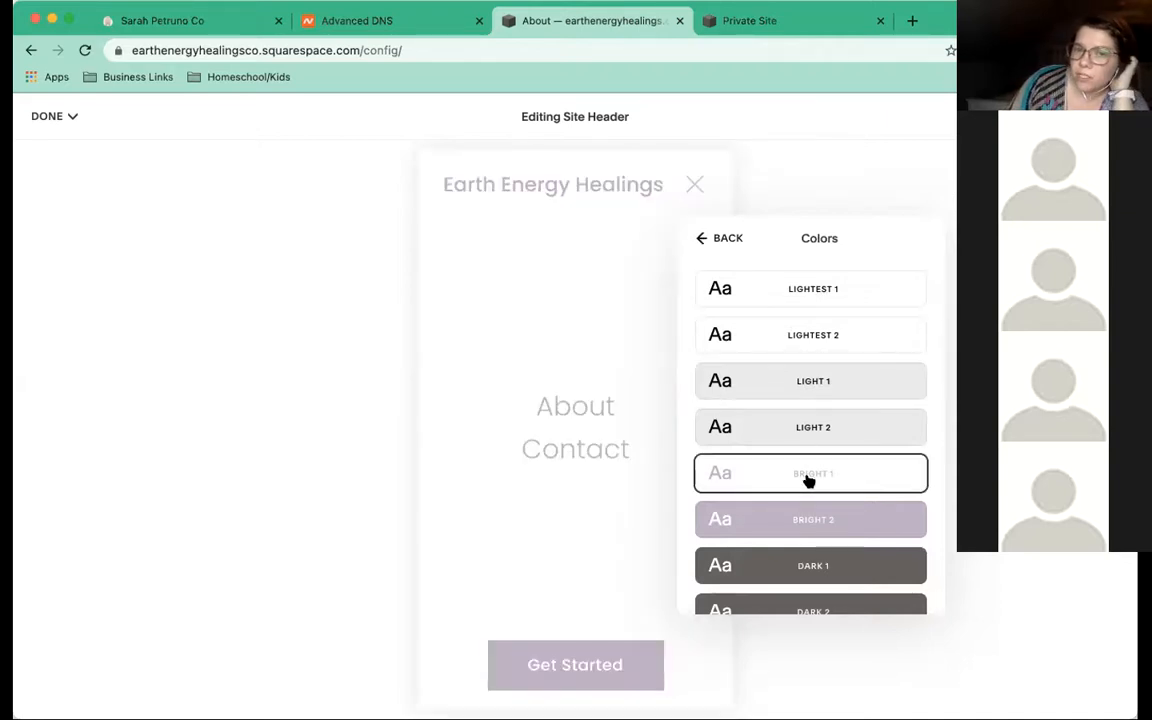
Compare Dark 1 and the Bright themes, settling the overlay on Lightest 2
scroll(808, 481, down, 1)
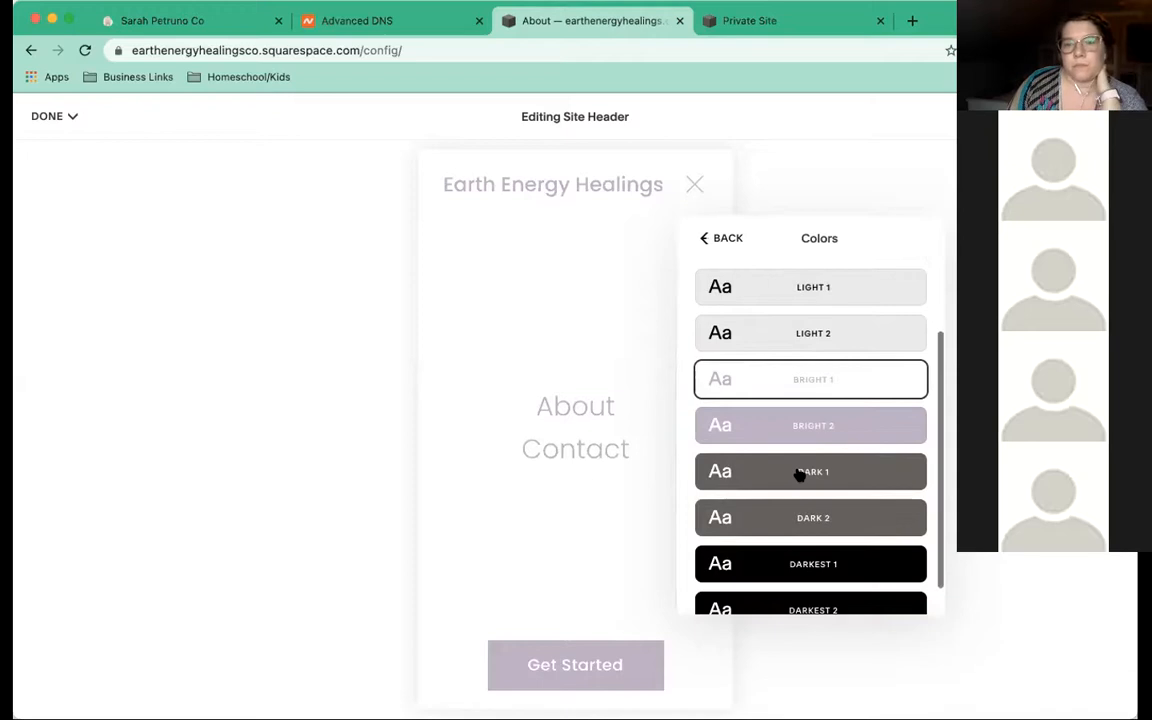
click(799, 474)
scroll(800, 476, down, 1)
scroll(800, 476, up, 3)
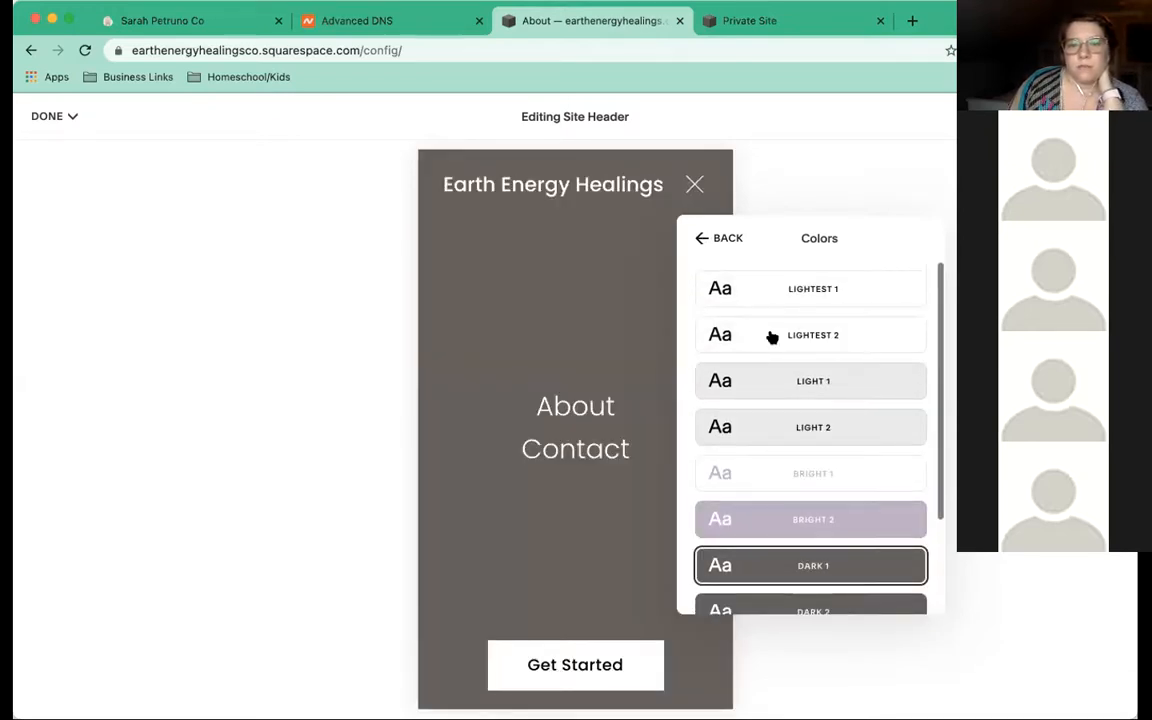
click(772, 338)
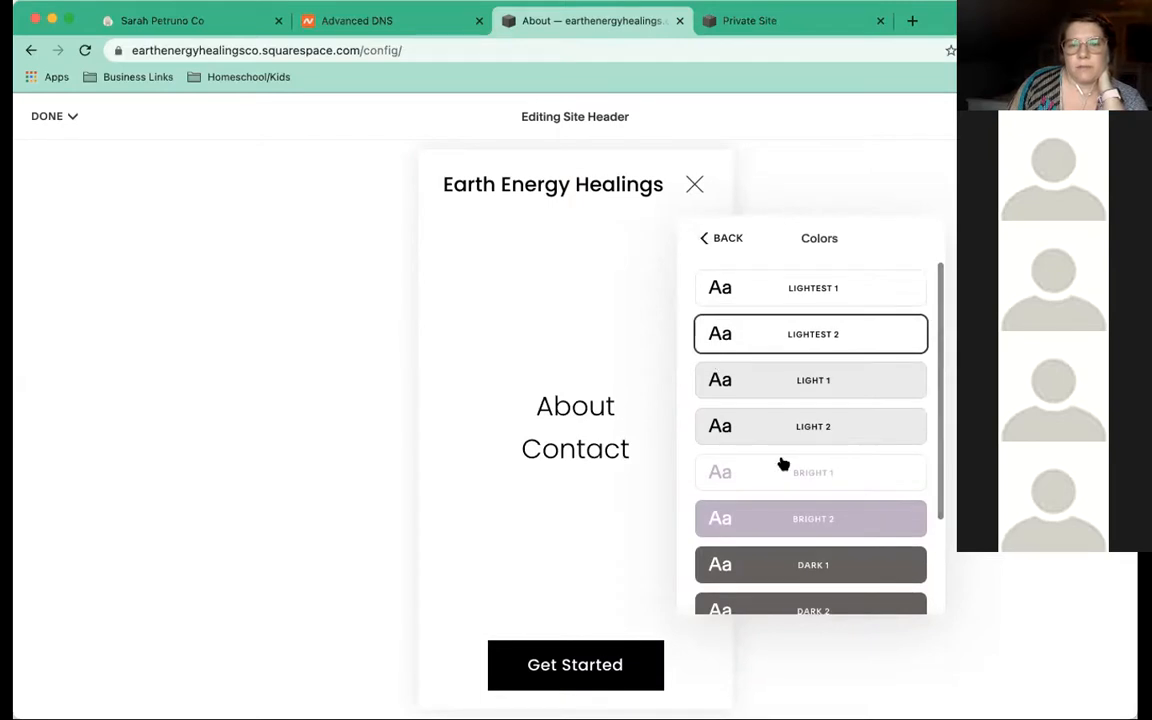
click(781, 467)
click(899, 510)
click(796, 335)
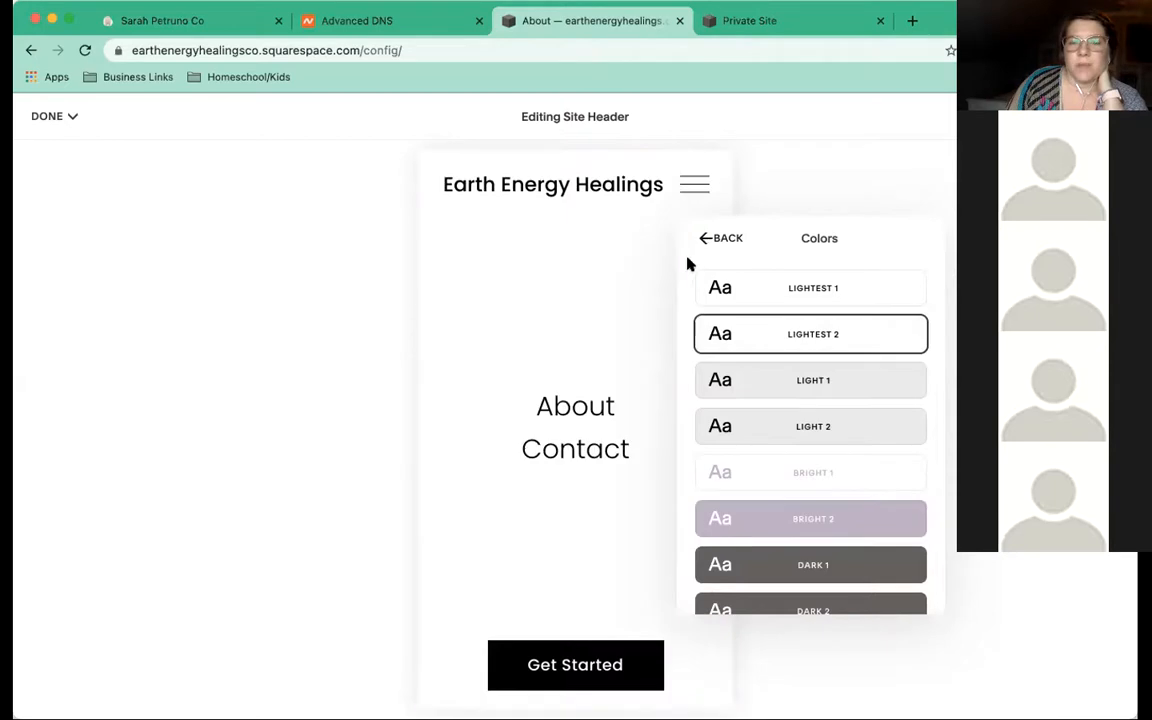
Leave the header editor and save the header changes
click(699, 243)
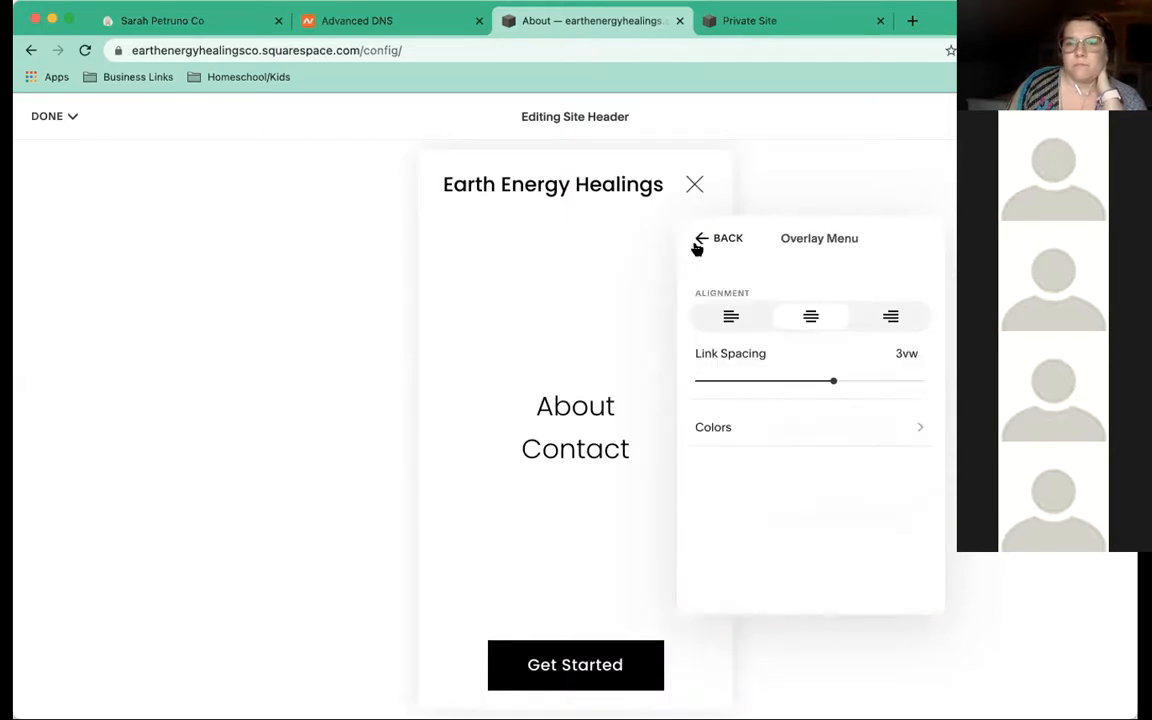
click(697, 242)
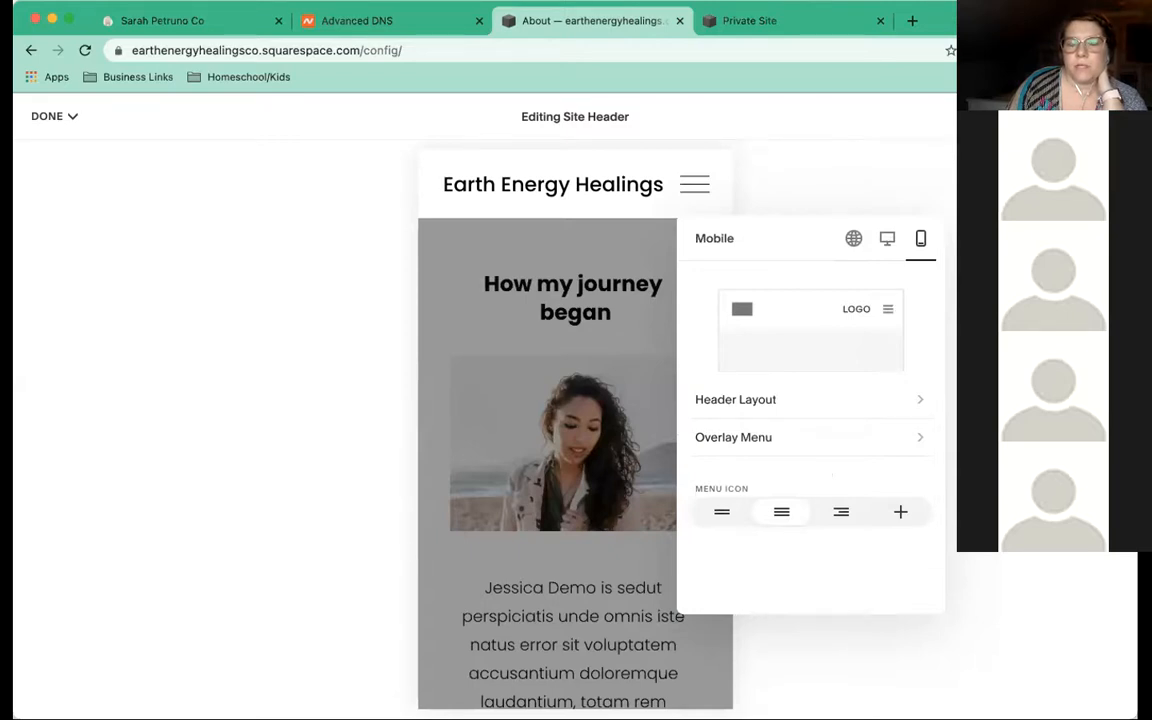
click(625, 265)
click(74, 118)
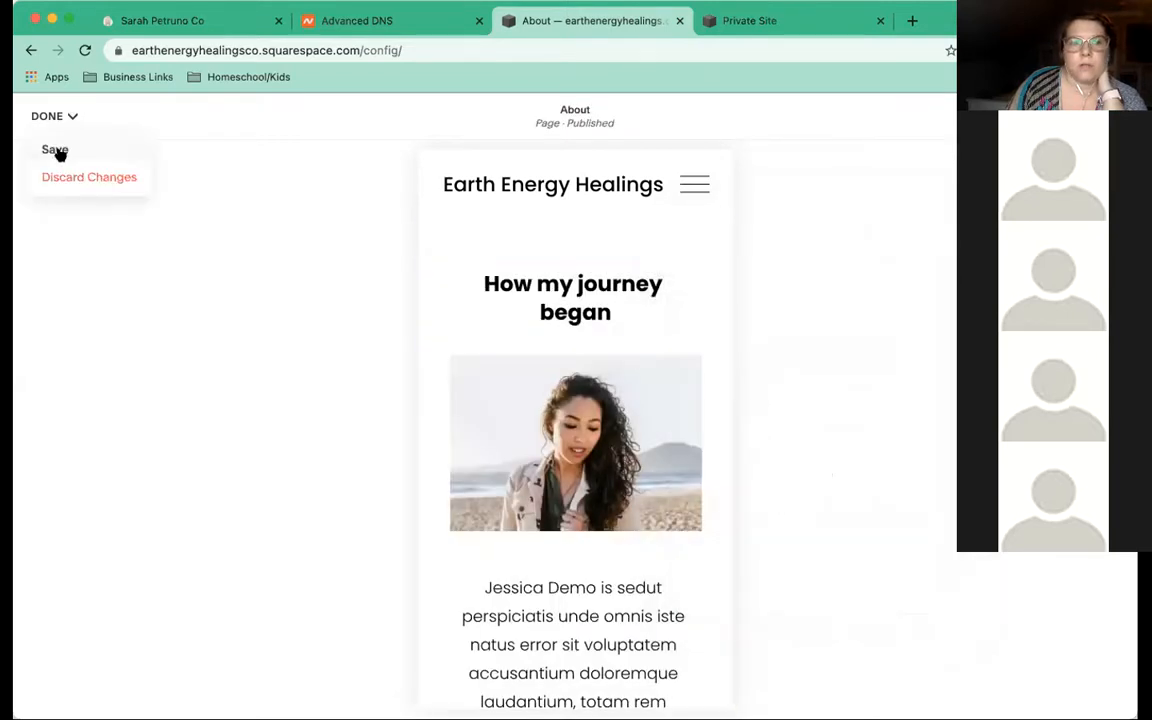
click(56, 150)
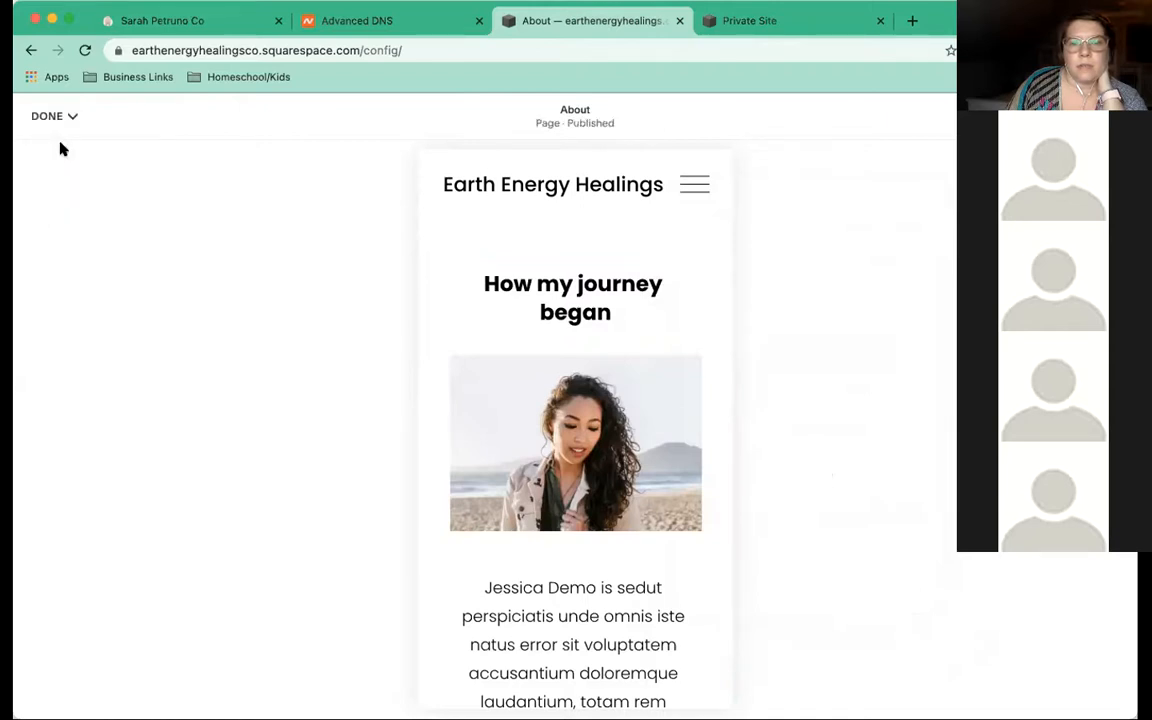
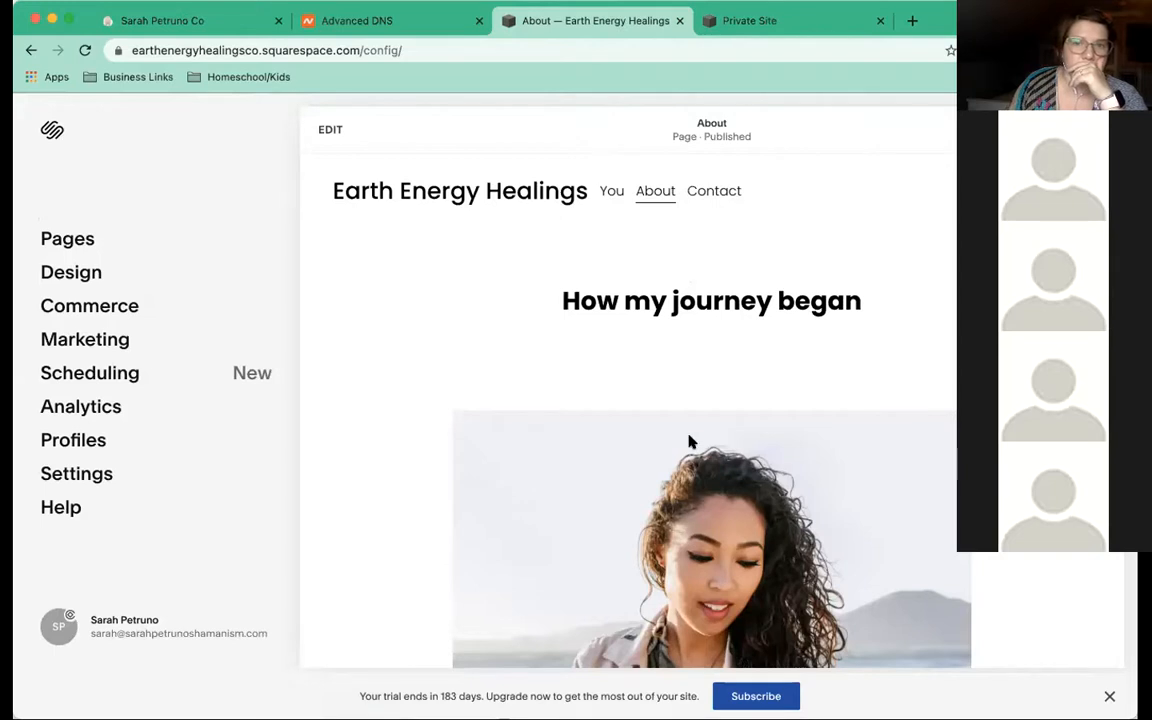
Enter edit mode on the About page and open the site header's Global header settings panel
click(324, 132)
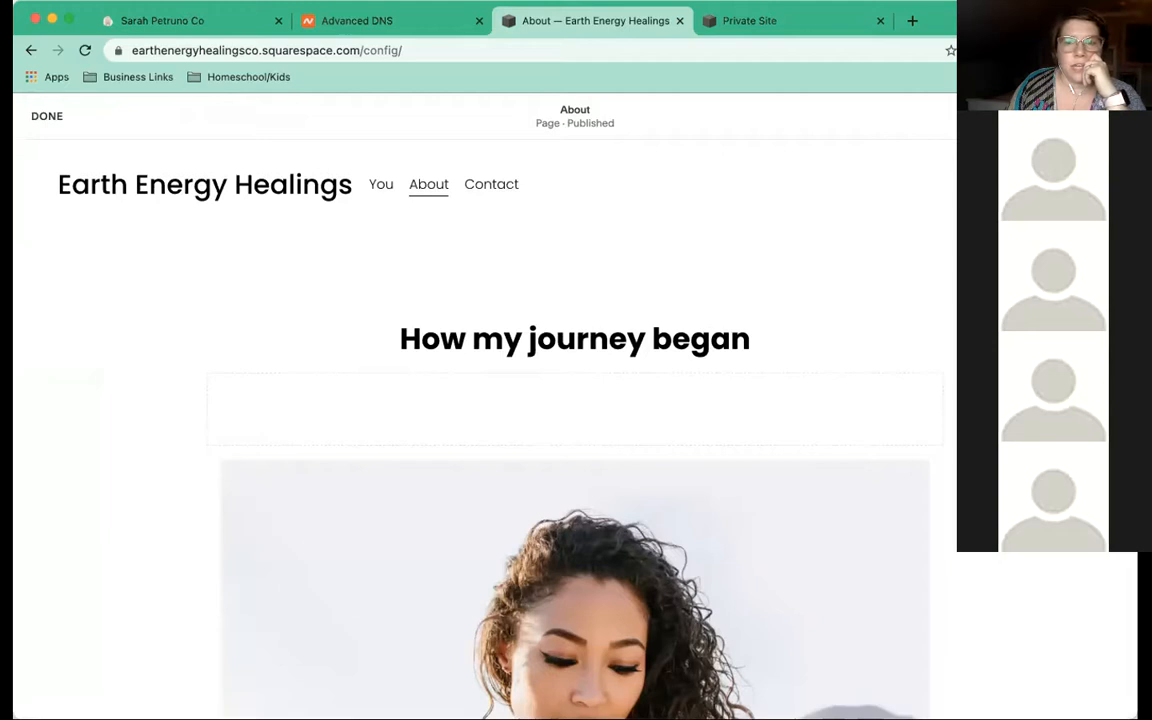
mouse_move(597, 170)
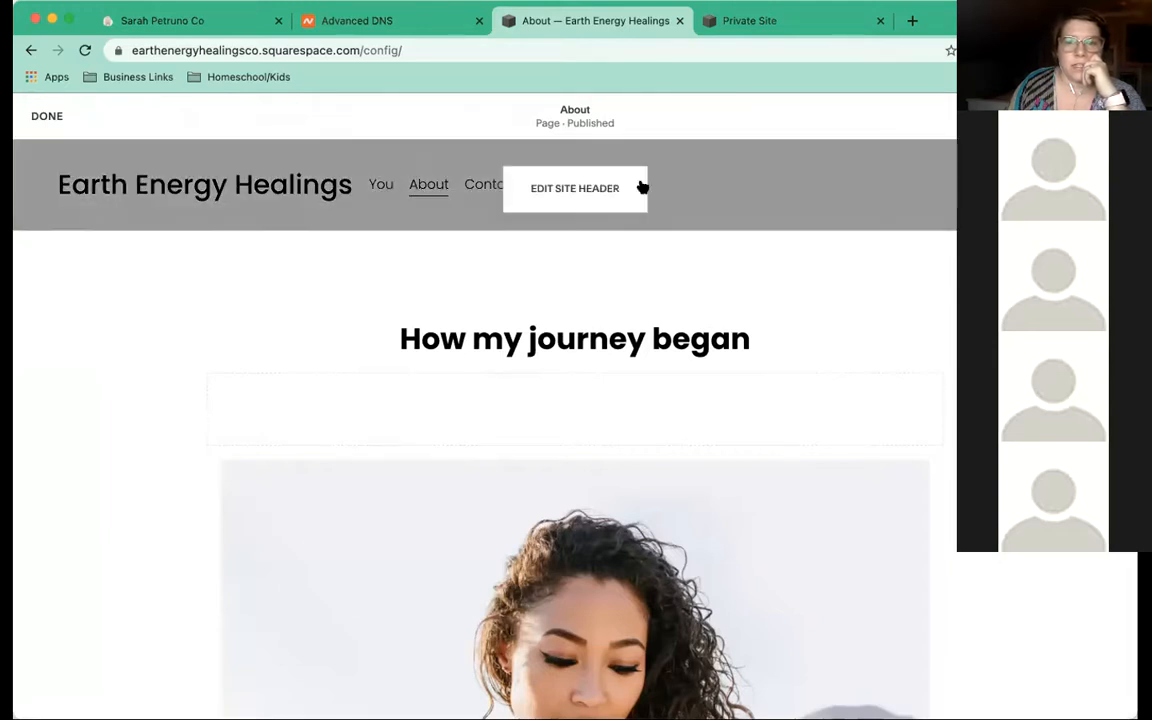
click(617, 190)
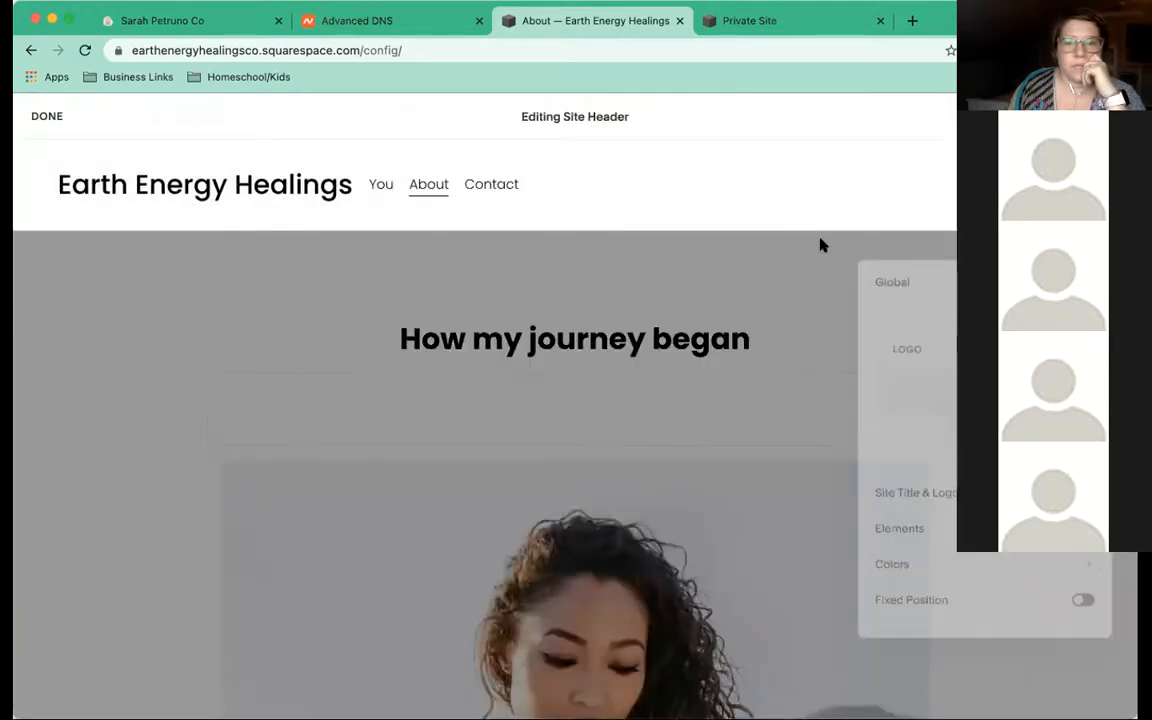
drag(937, 272, 859, 170)
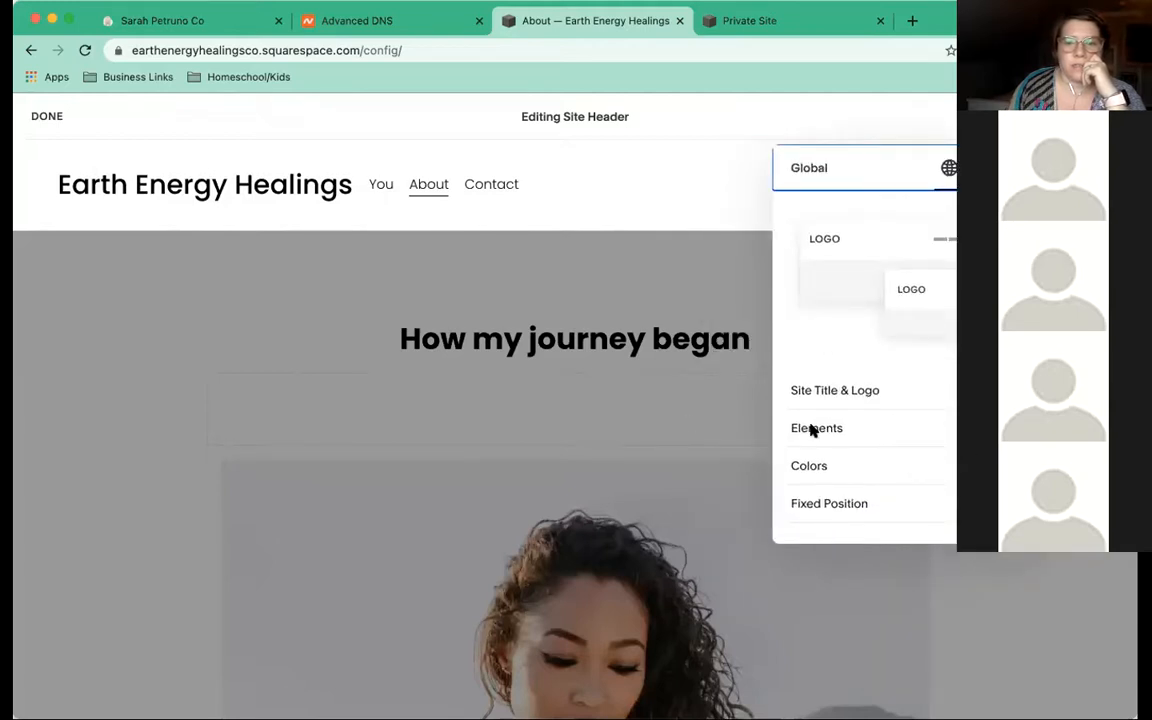
In header Elements, switch on Social Links and keep the Get Started button enabled
click(884, 434)
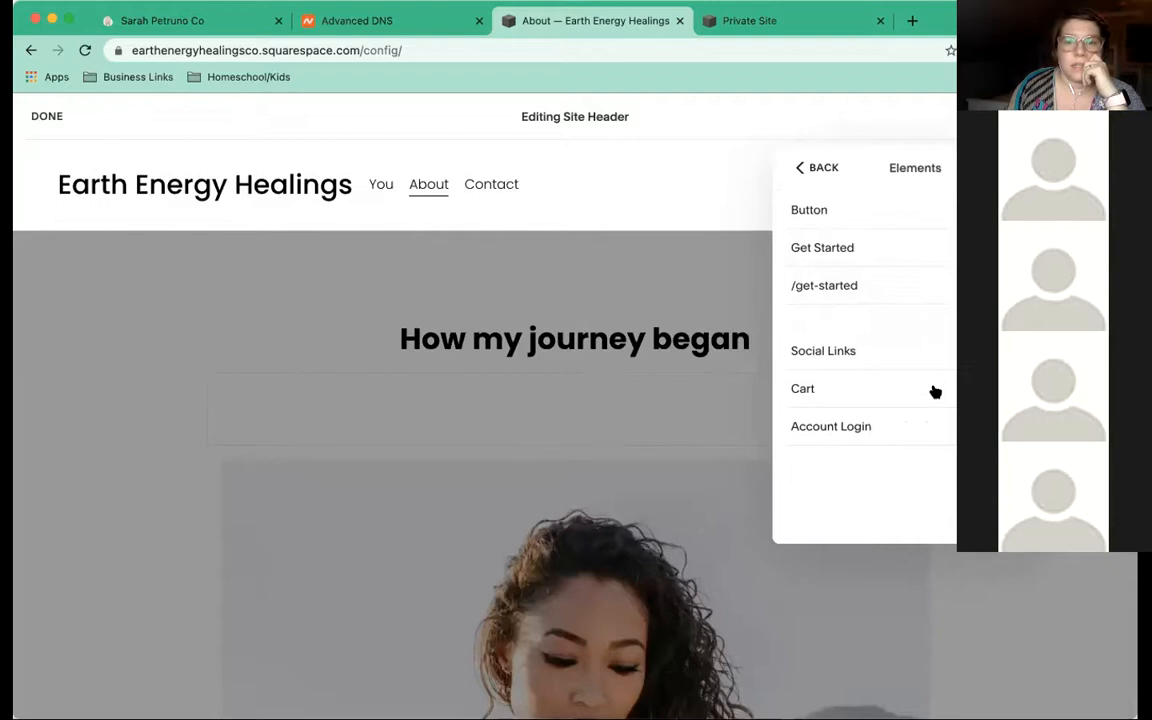
click(1024, 210)
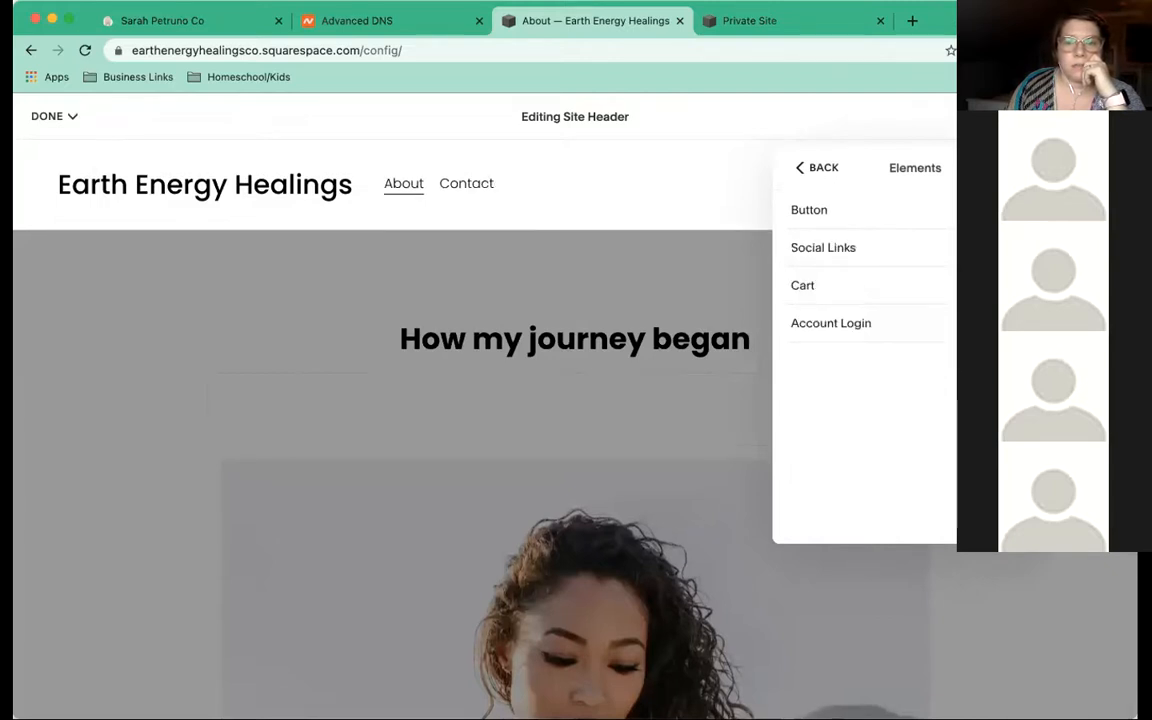
drag(971, 165, 925, 249)
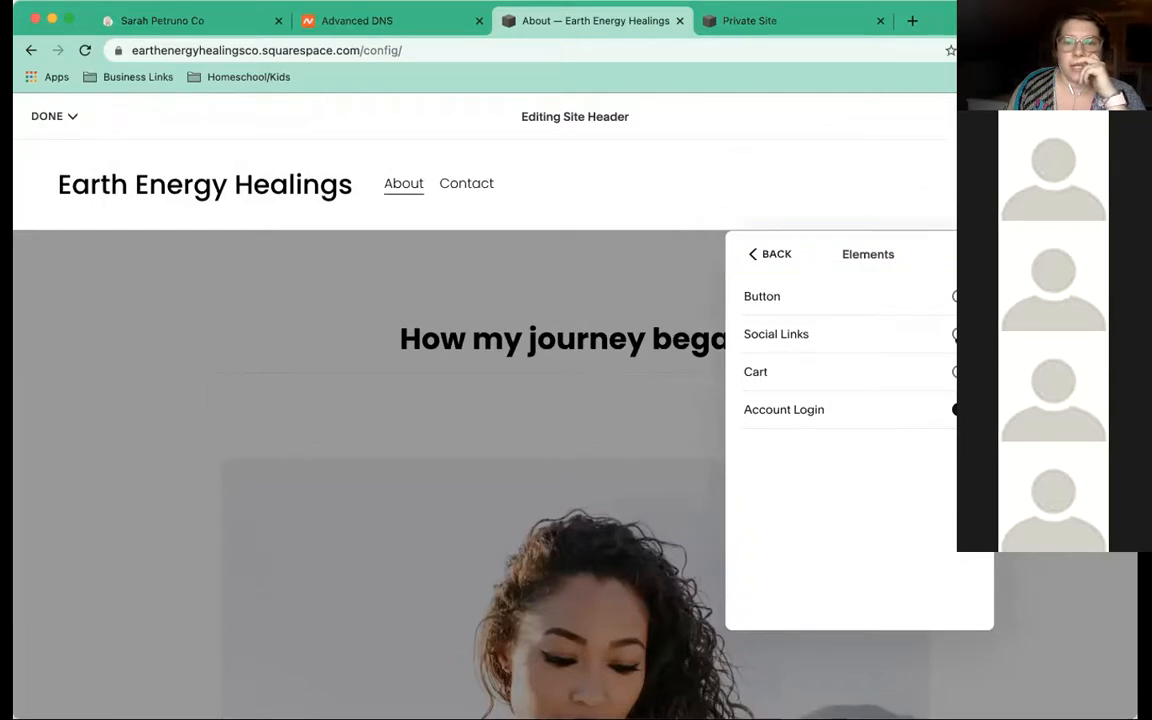
click(962, 334)
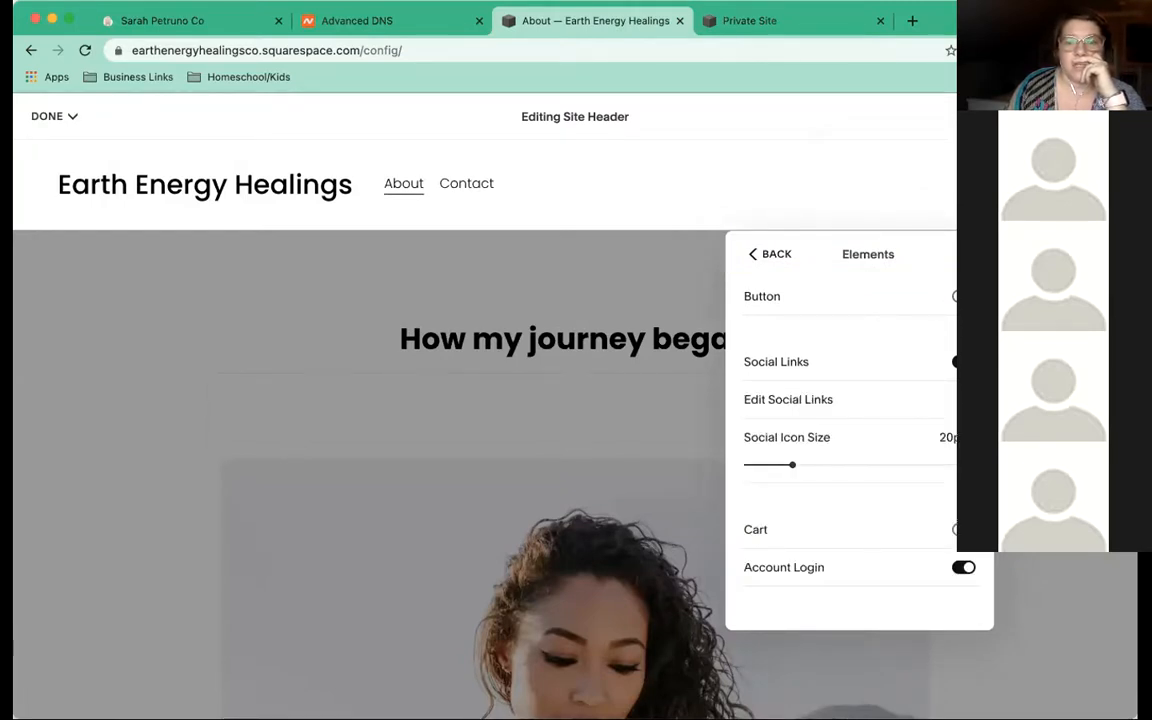
click(963, 296)
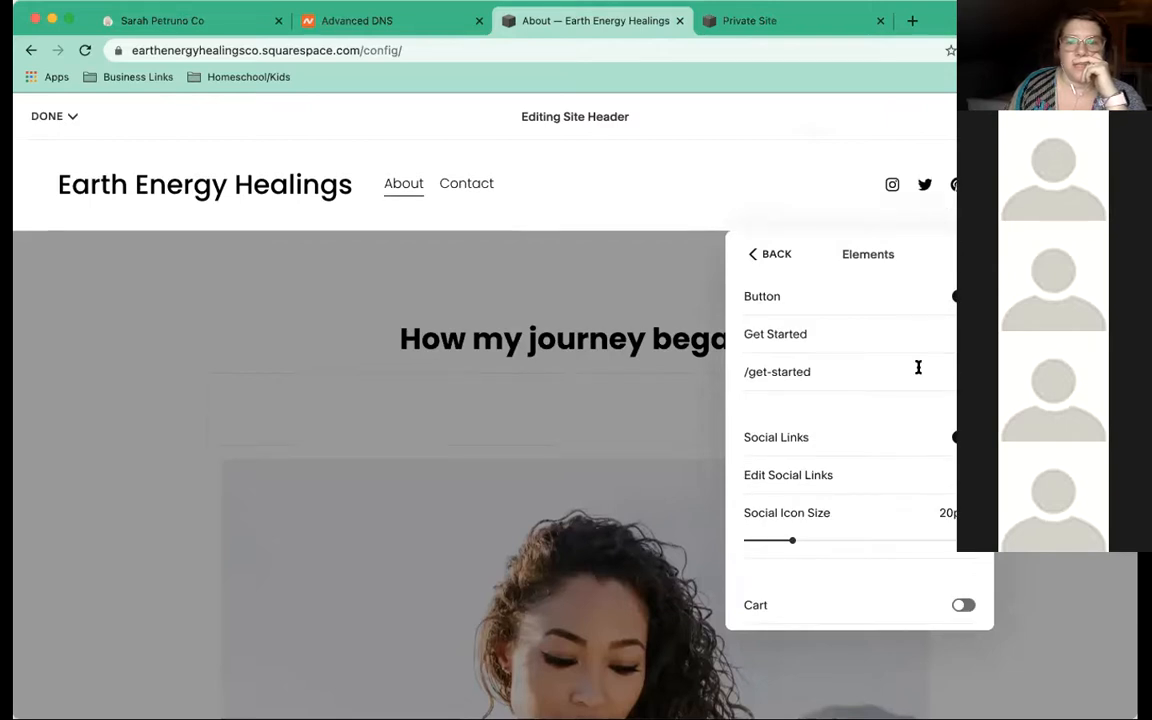
scroll(918, 367, down, 2)
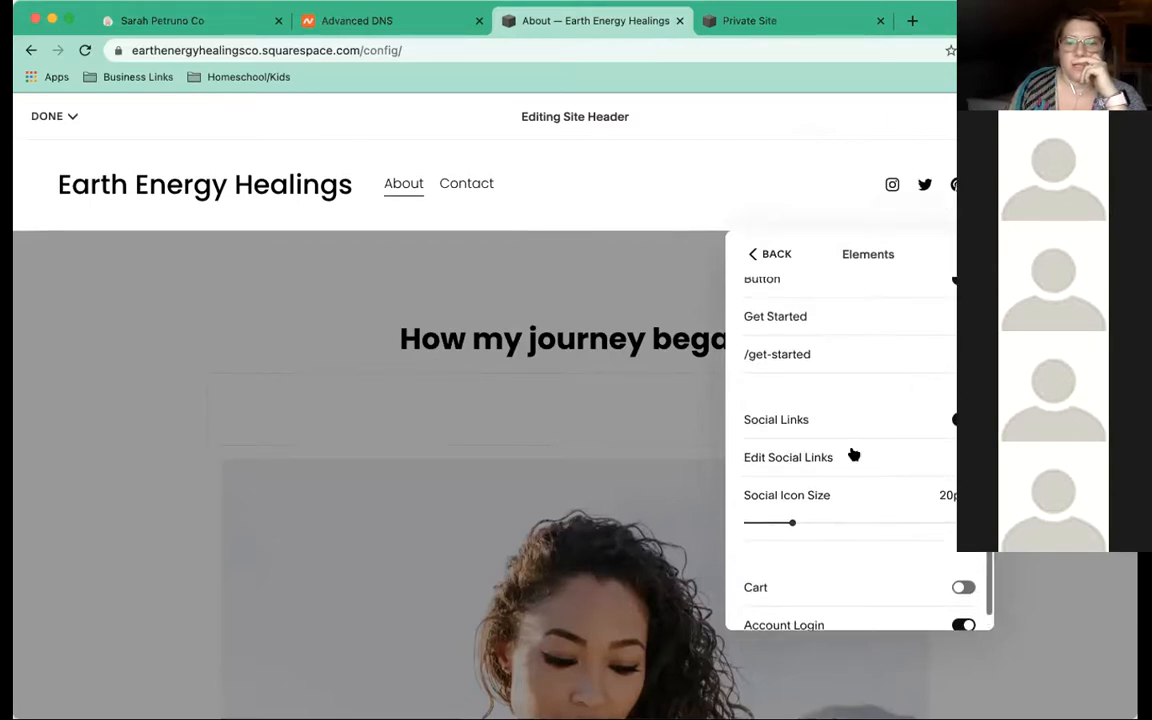
drag(801, 231, 894, 240)
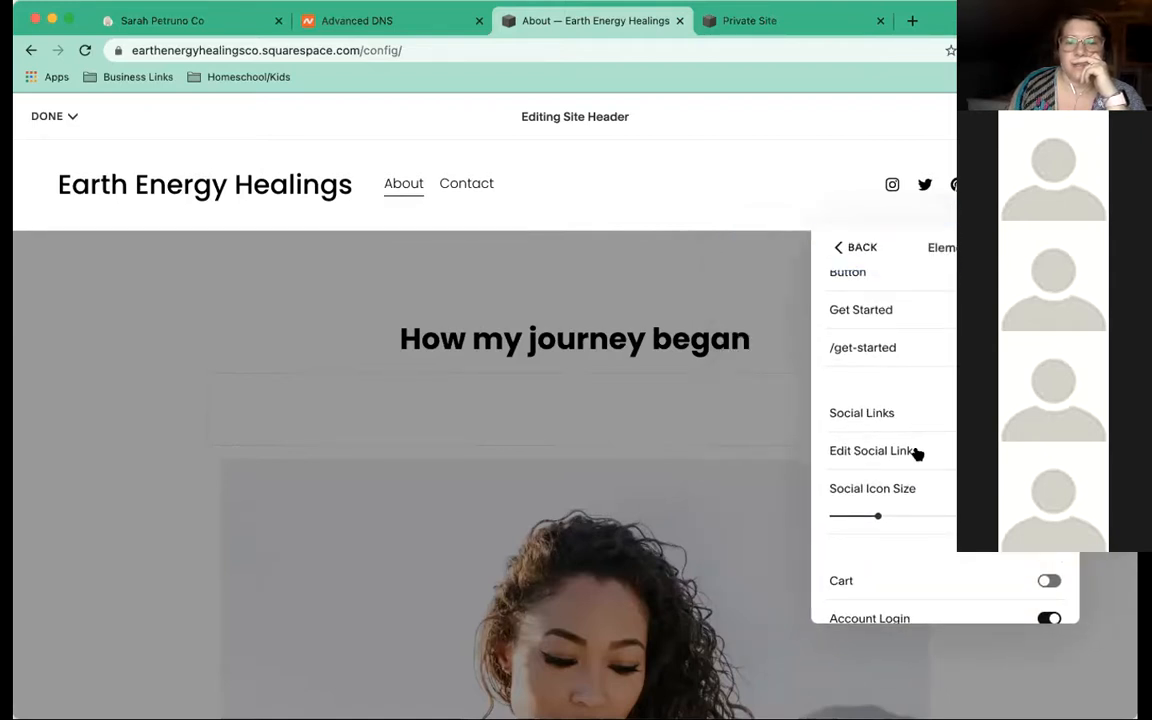
Remove the Twitter link from the header's social links
click(916, 451)
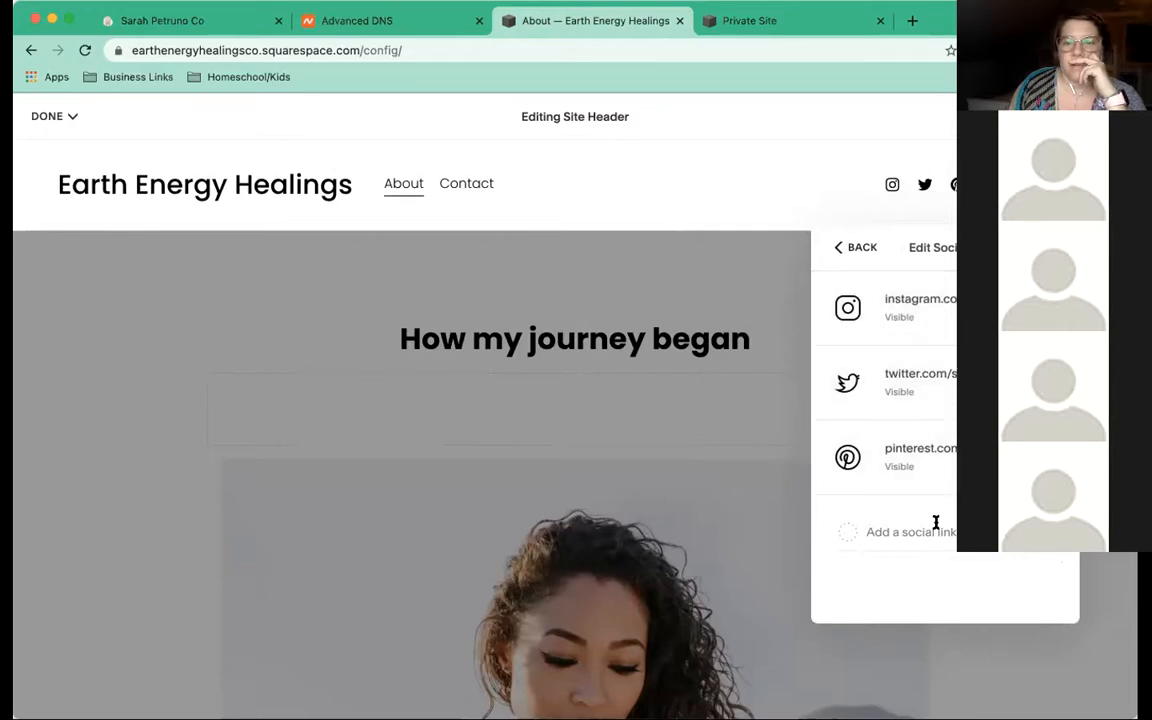
click(868, 384)
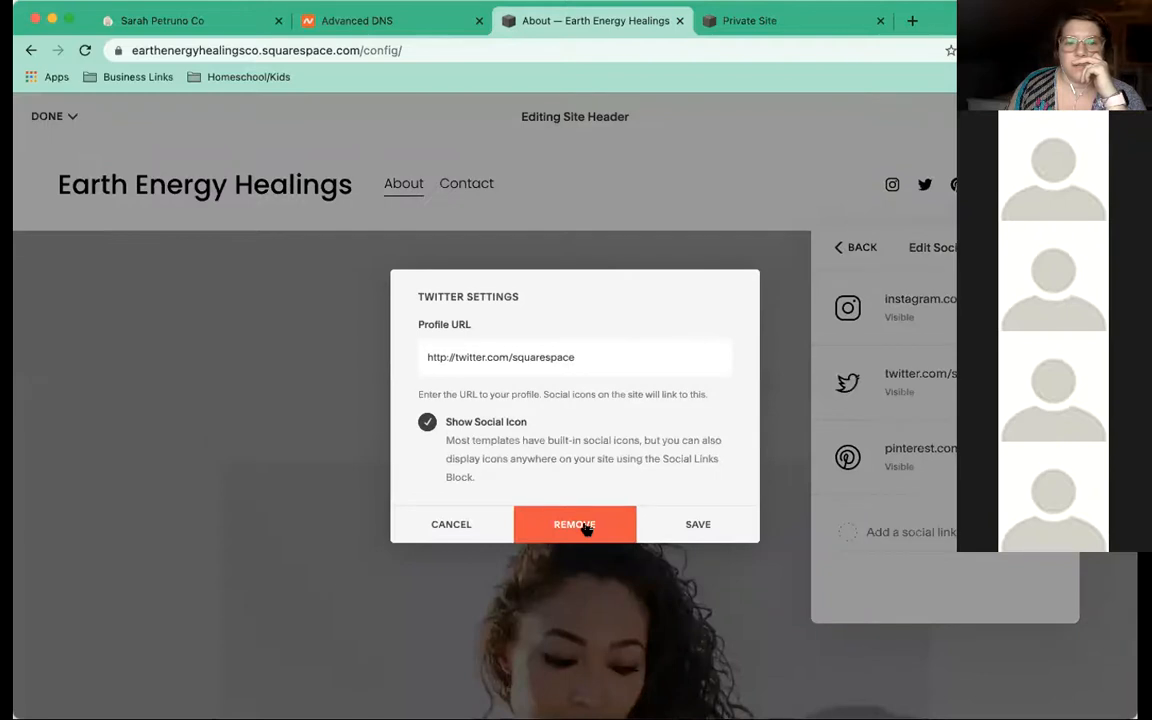
click(587, 526)
click(660, 571)
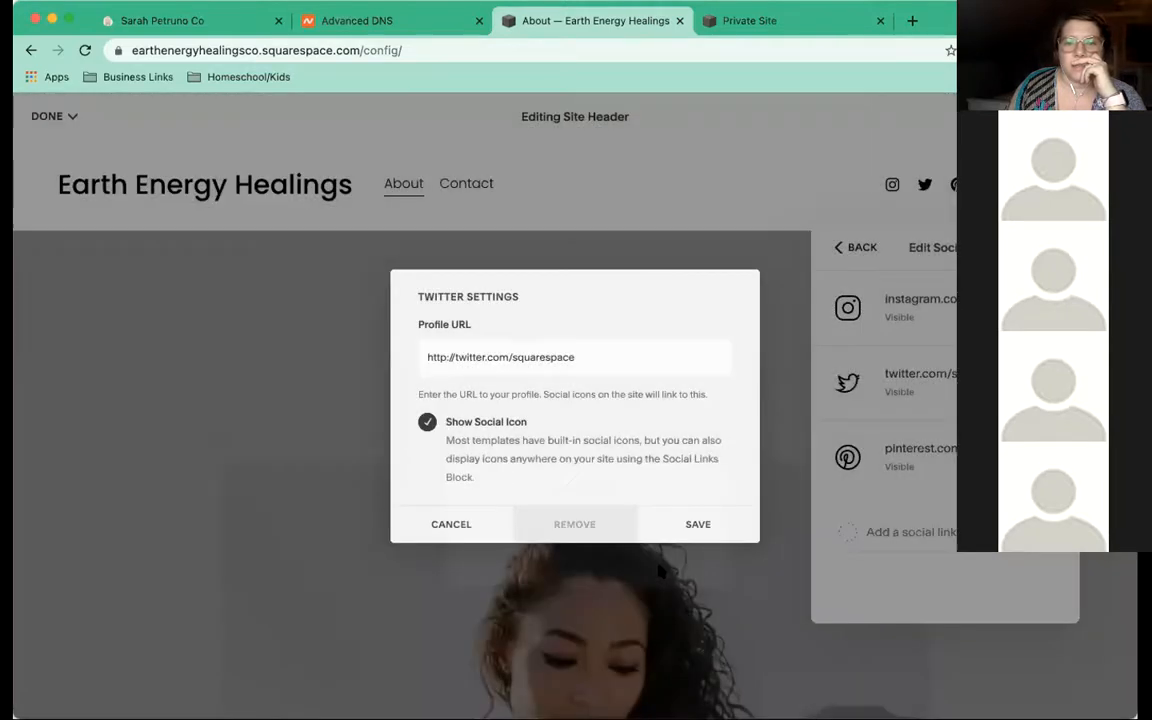
Point the Pinterest and Instagram link URLs to the owner's profile username
click(893, 377)
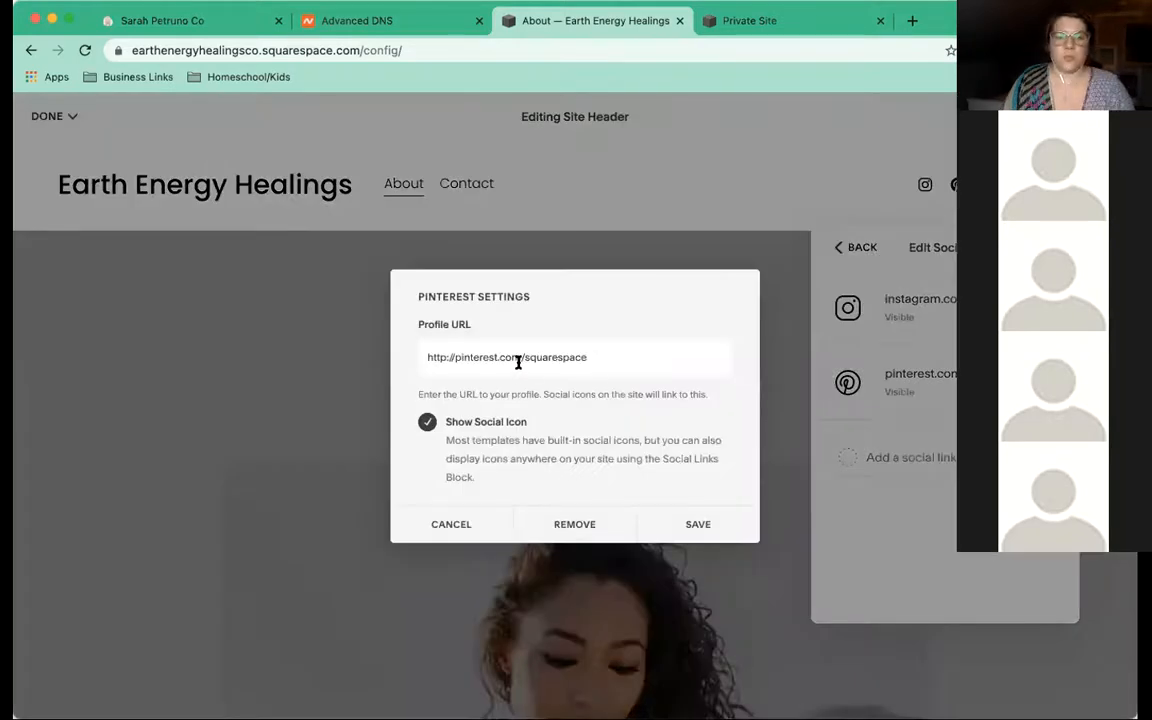
double_click(543, 360)
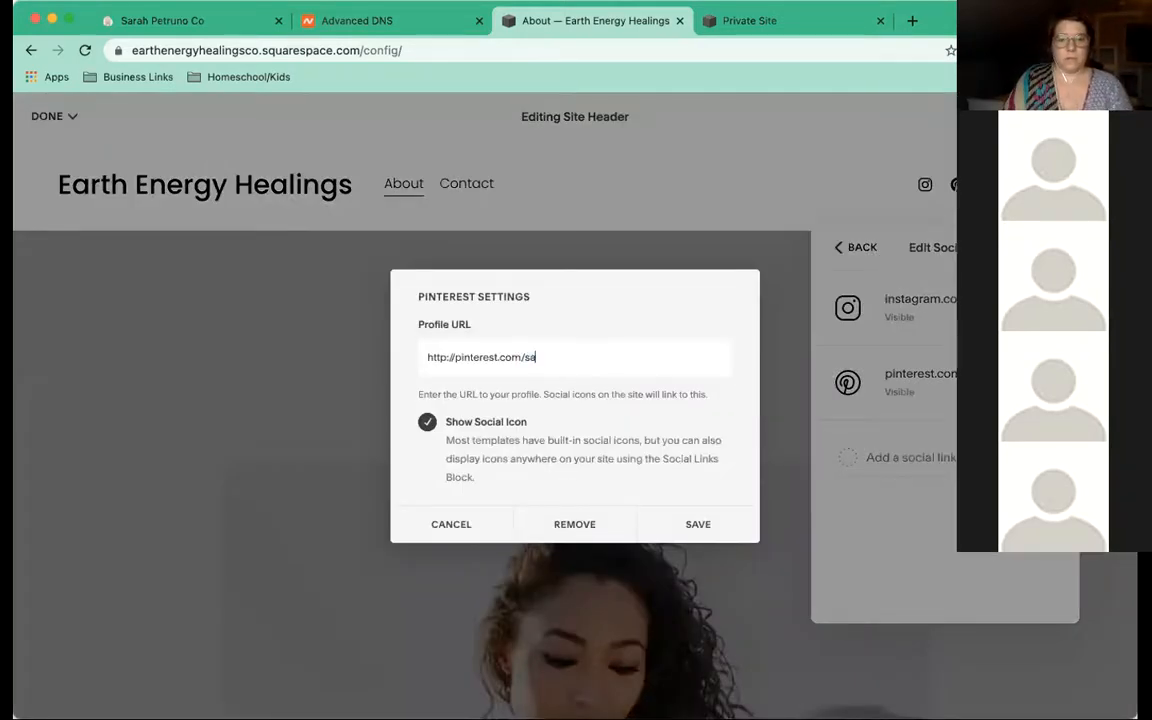
click(712, 524)
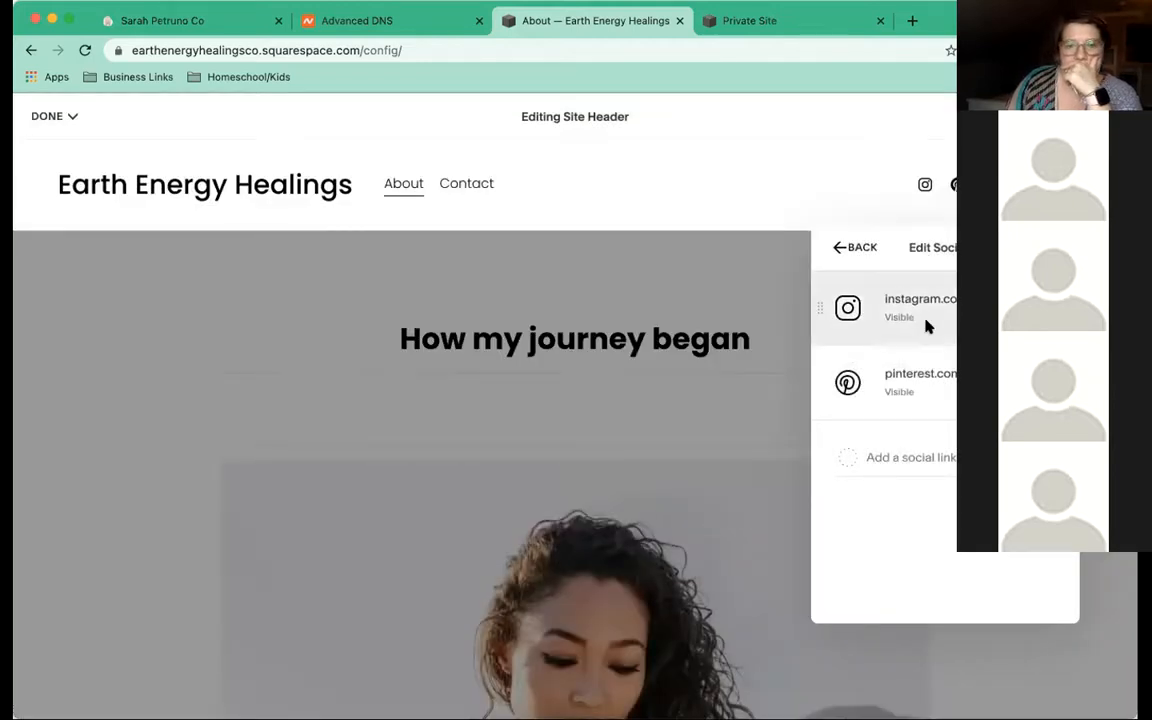
click(927, 326)
double_click(561, 356)
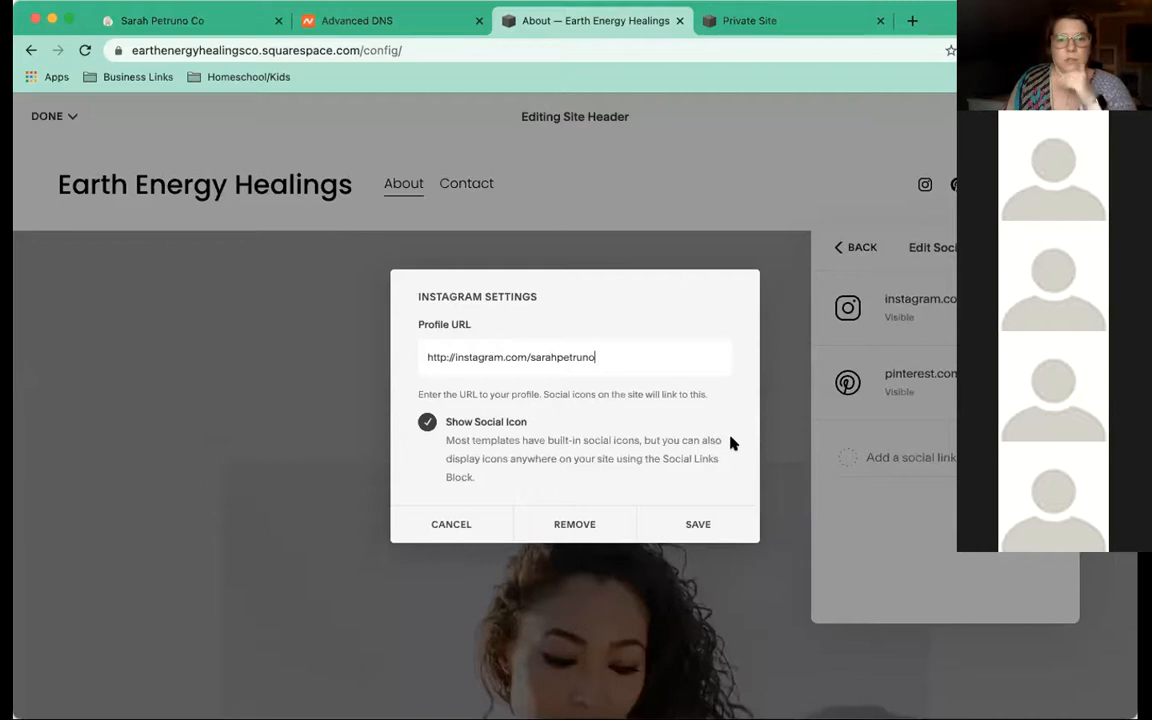
click(696, 524)
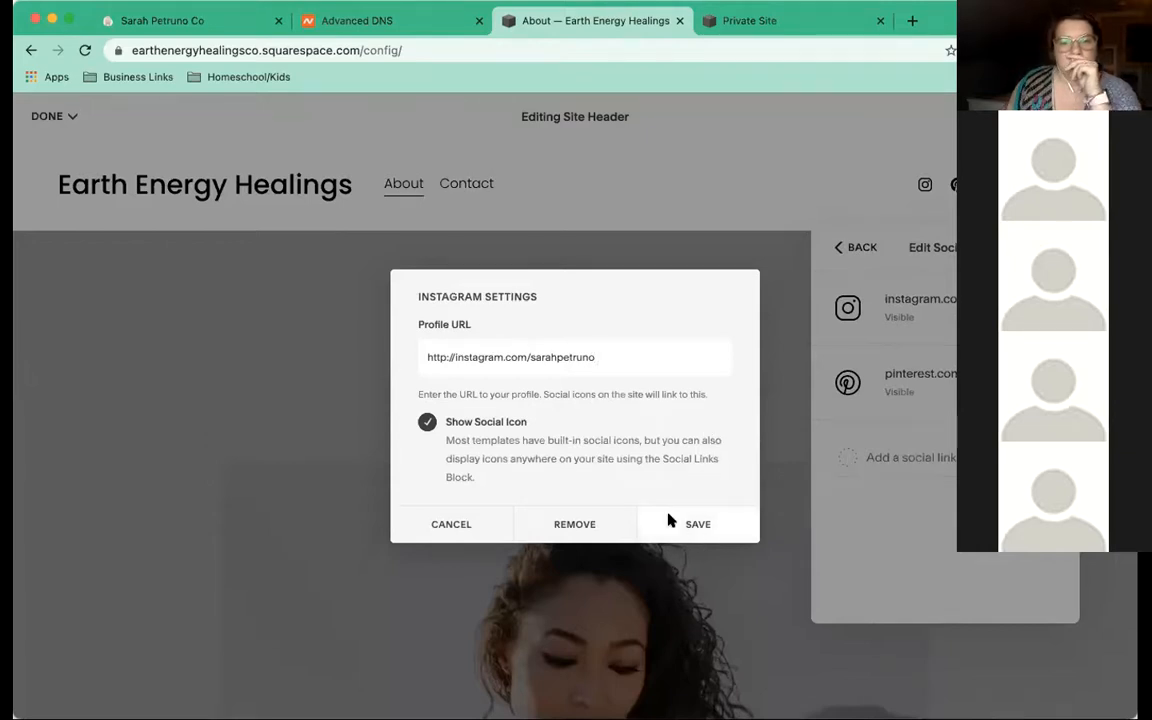
Add the site's contact e-mail address as a new social link
click(845, 459)
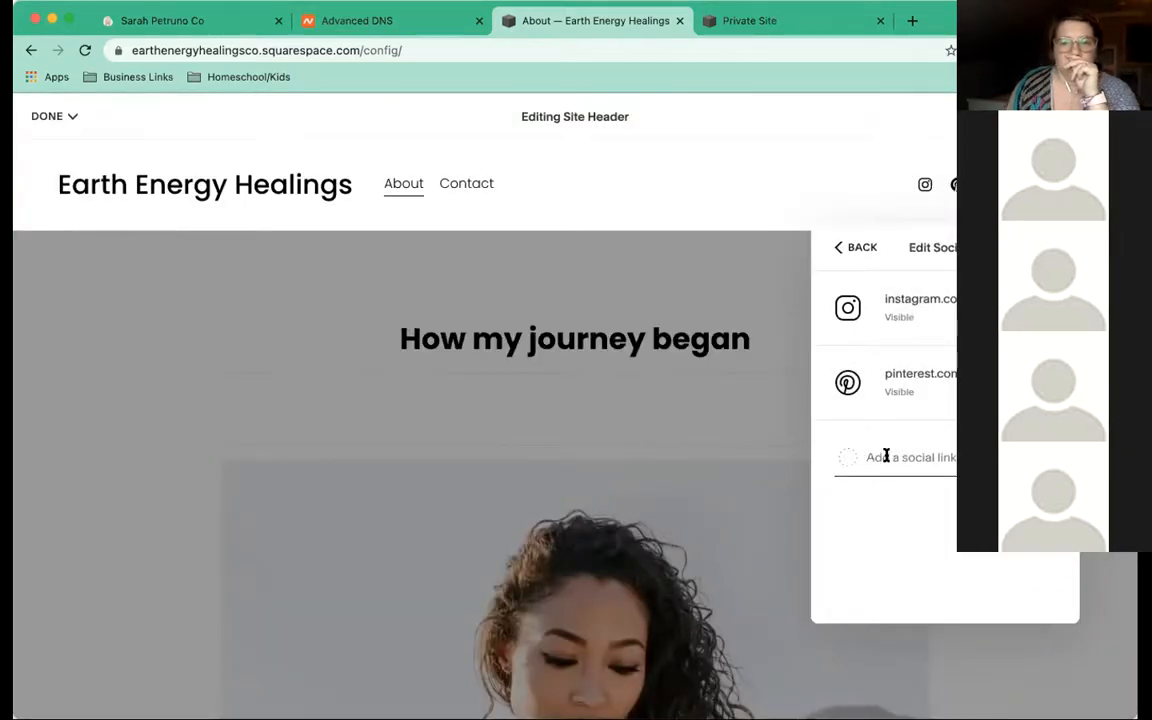
click(885, 456)
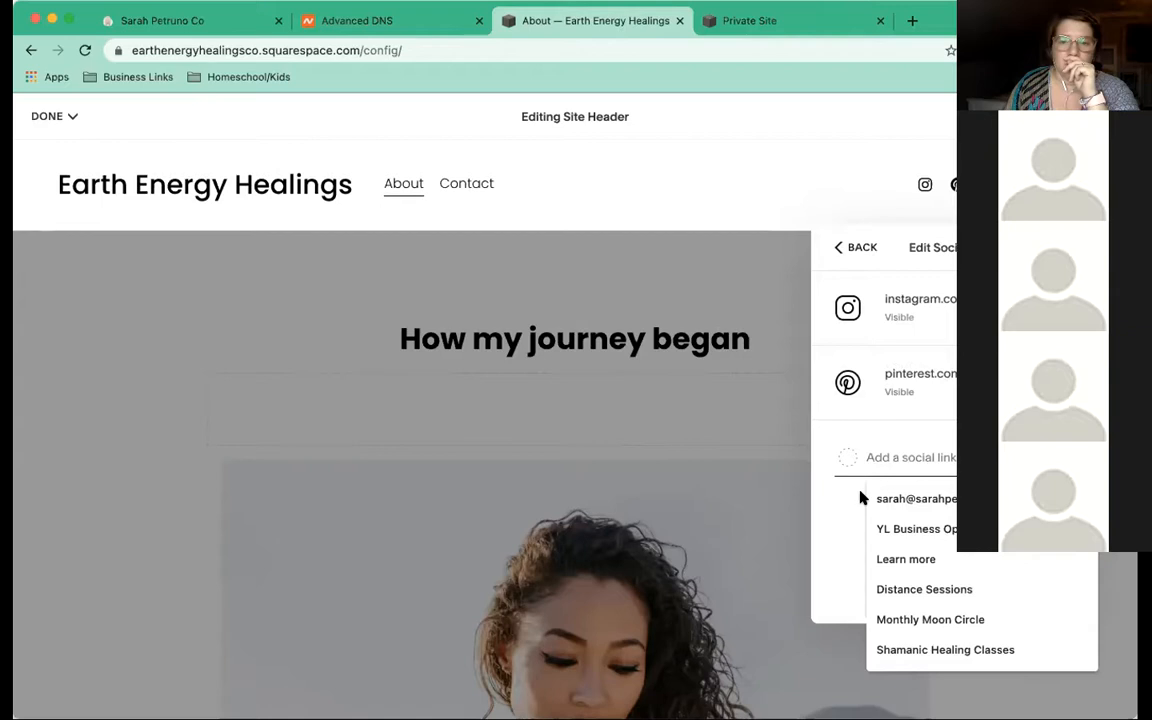
click(858, 497)
click(934, 457)
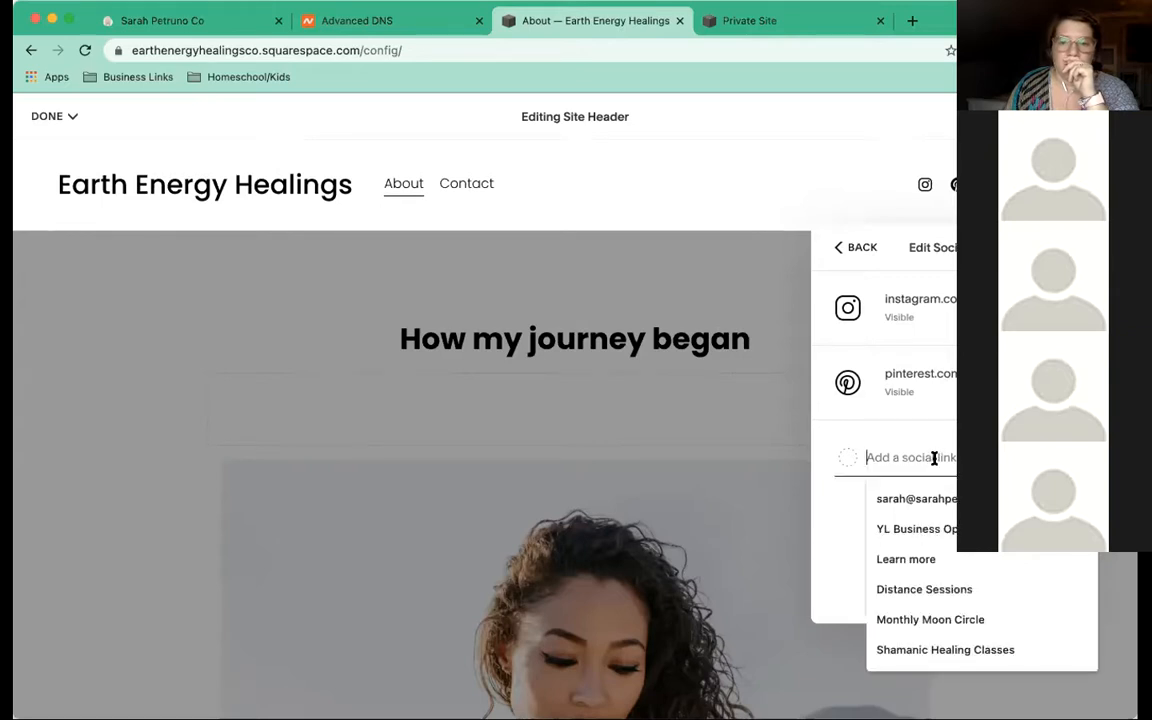
click(847, 518)
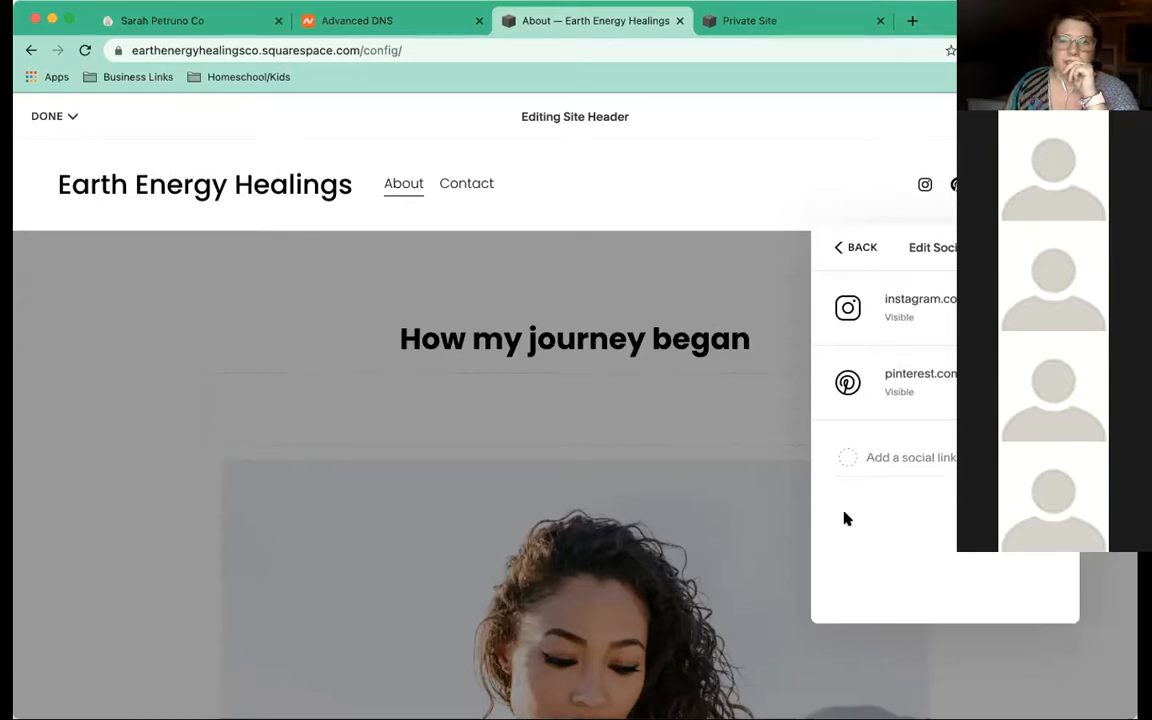
click(888, 459)
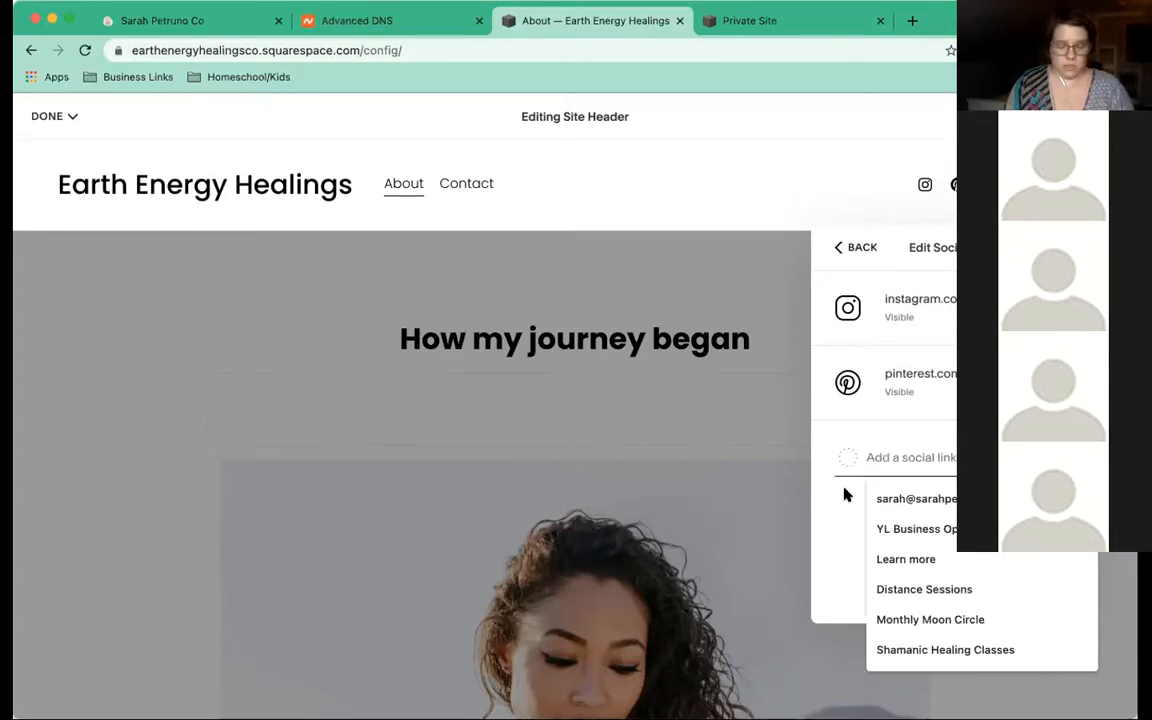
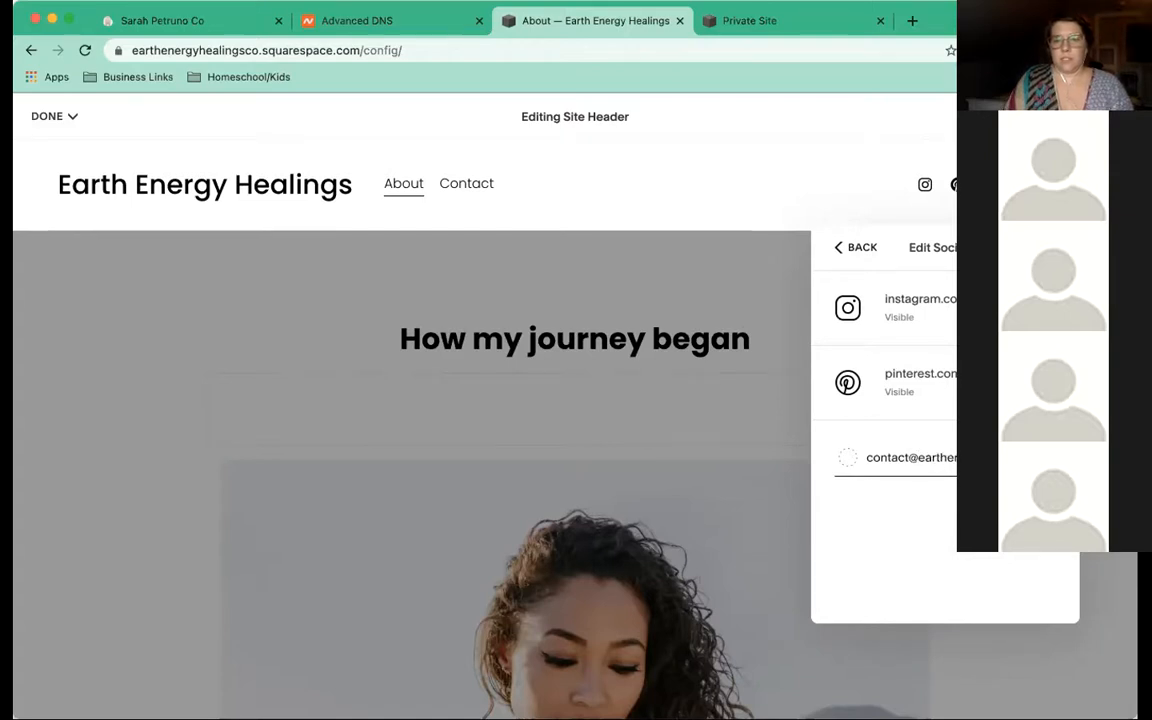
click(935, 547)
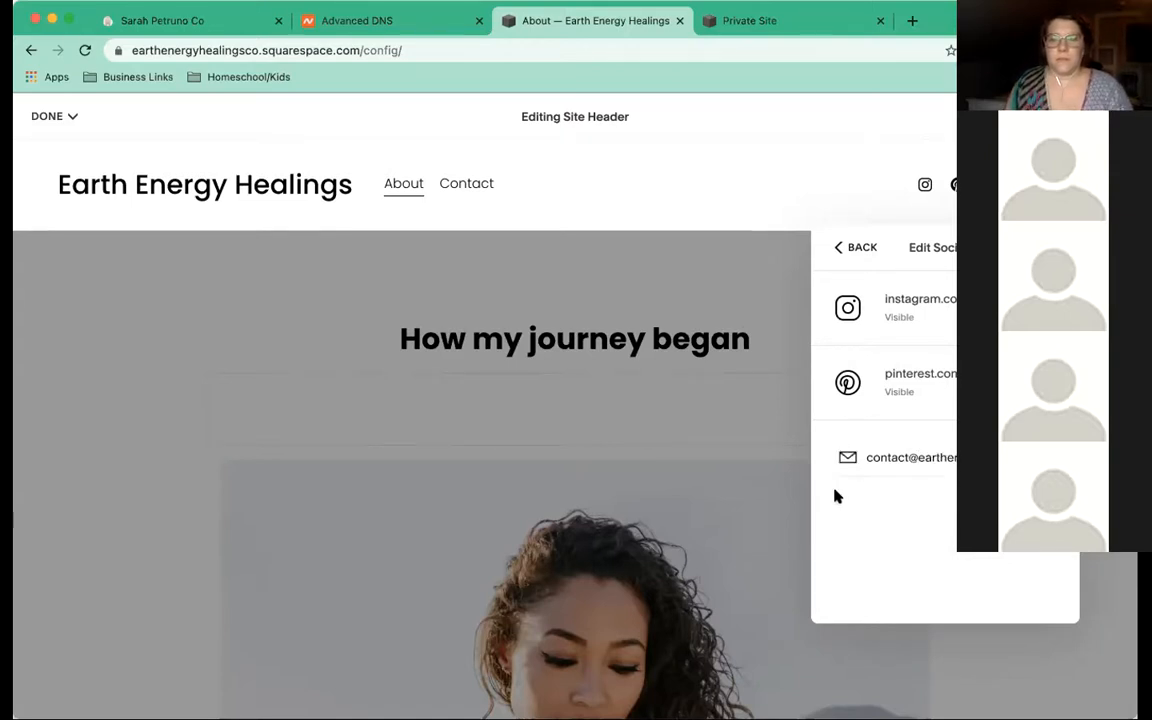
click(841, 247)
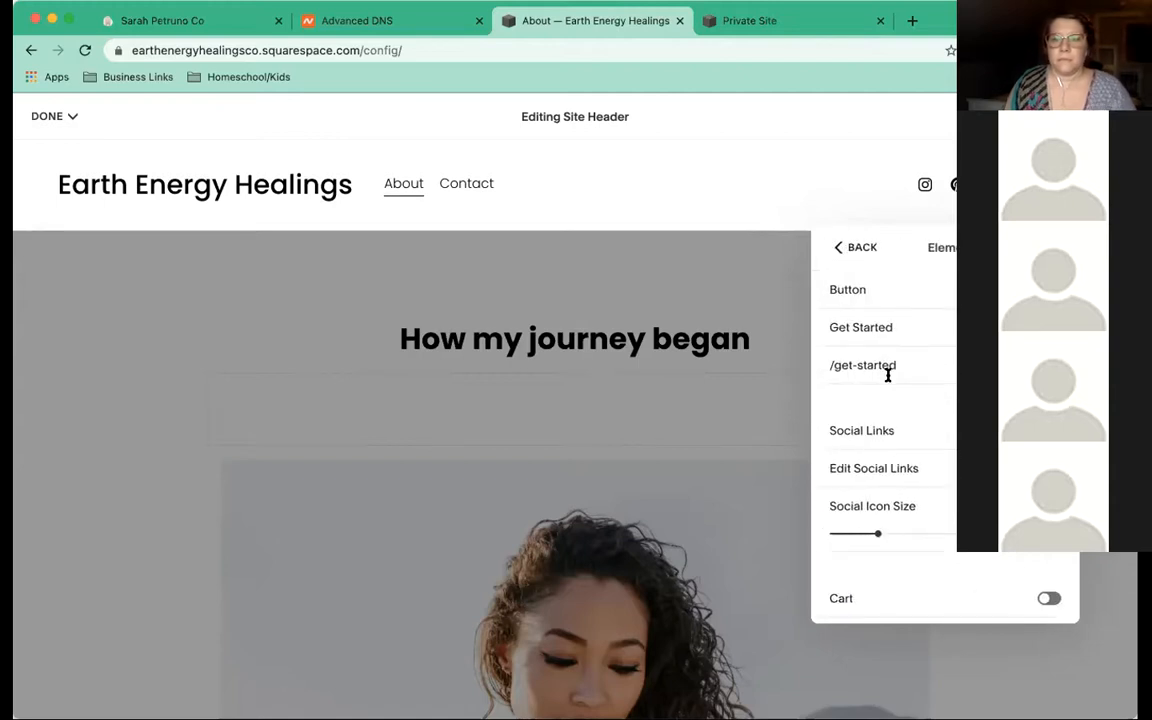
scroll(895, 375, down, 1)
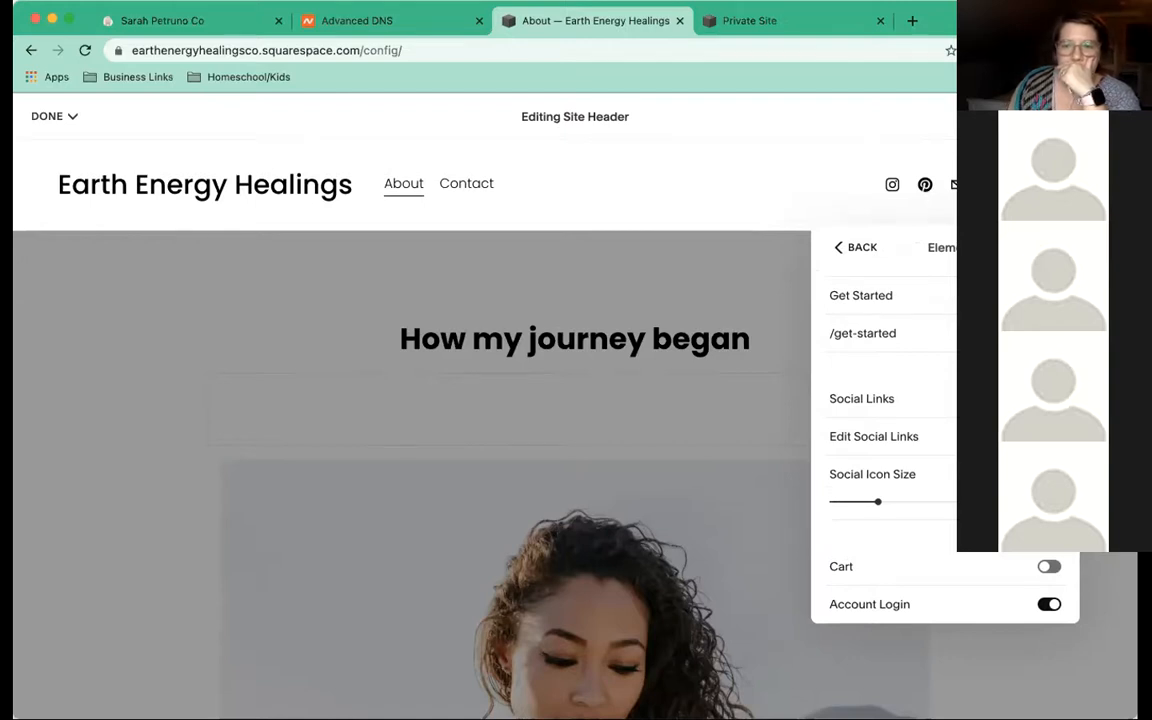
click(1046, 568)
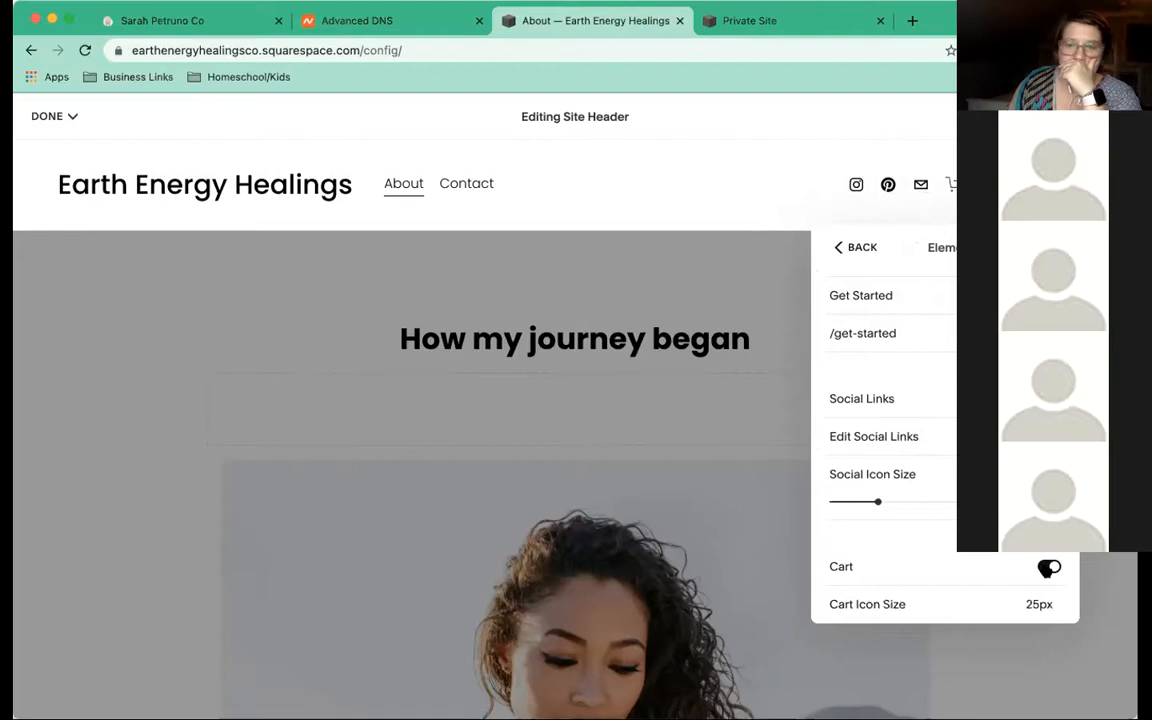
click(1048, 567)
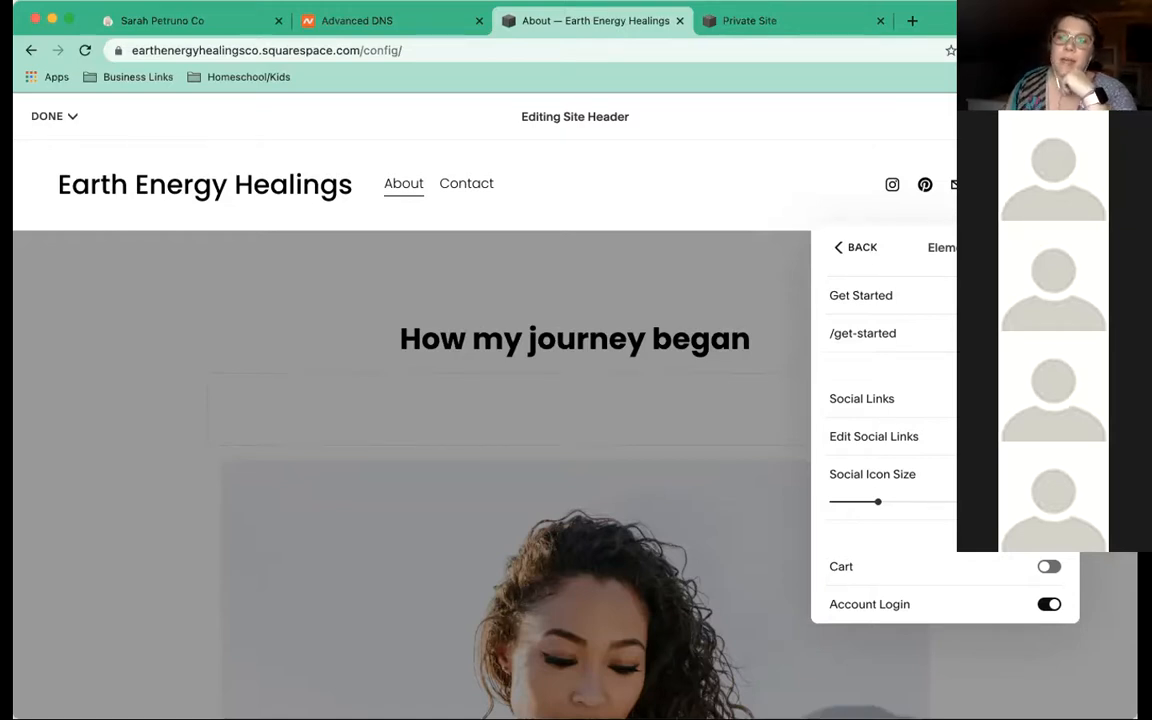
Toggle the header's Transparent colour setting off and back on, leaving it transparent
click(837, 250)
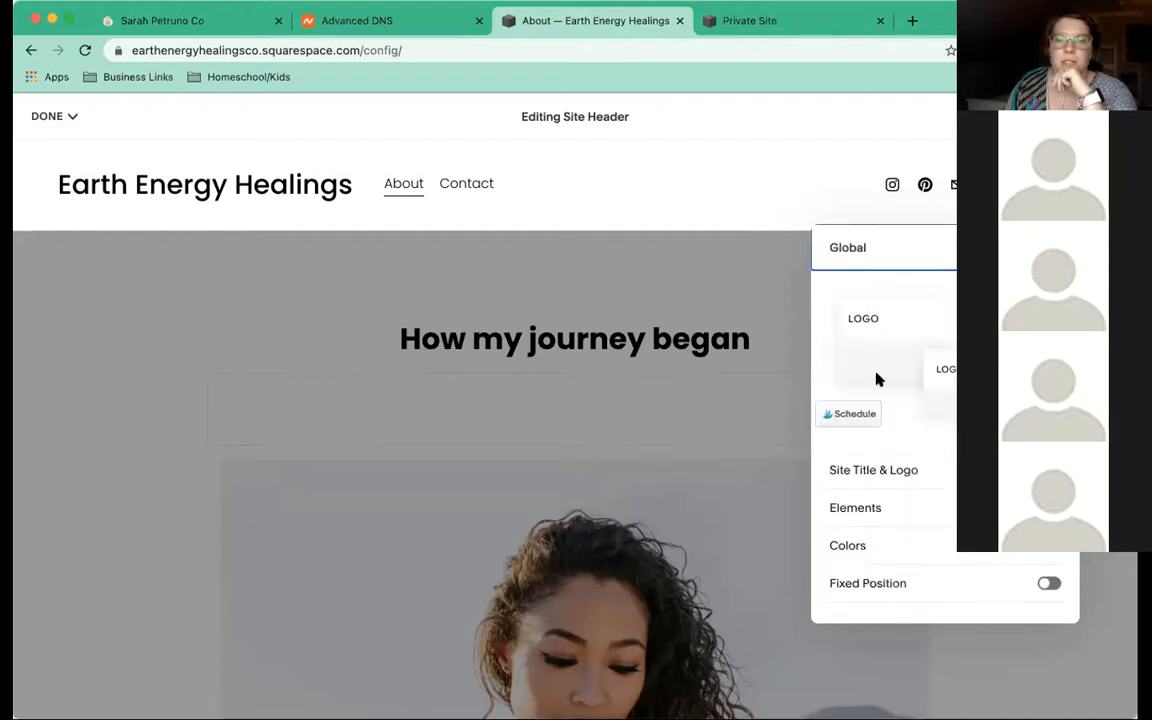
scroll(877, 379, down, 1)
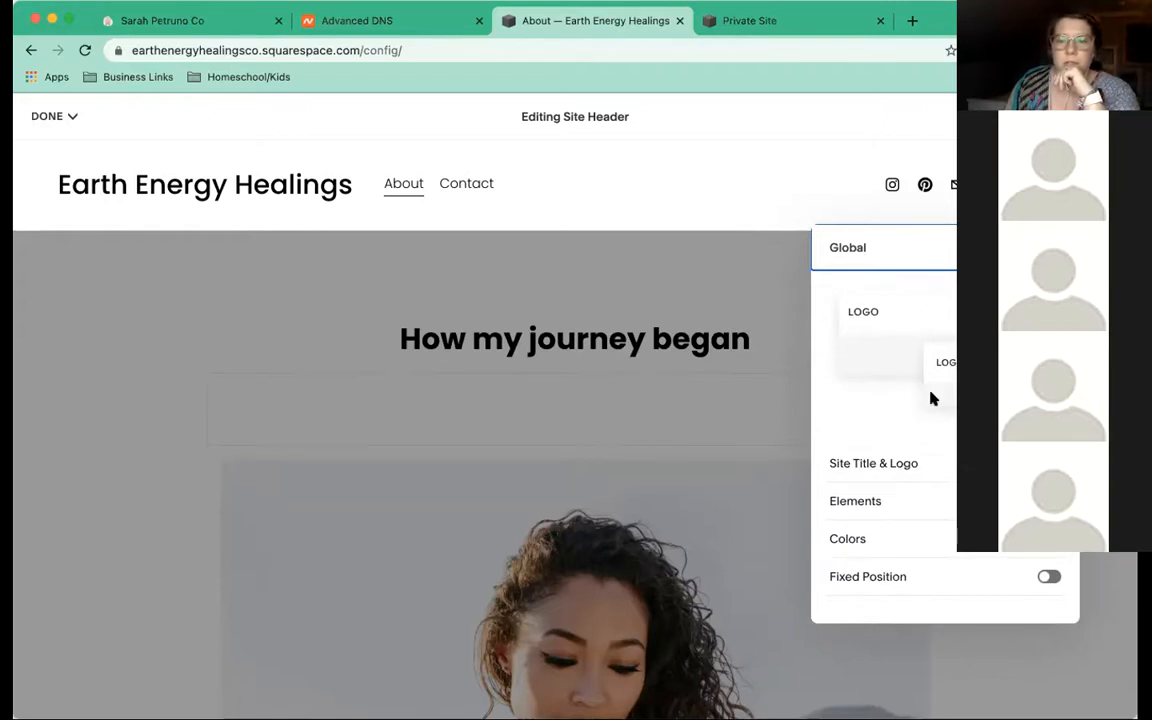
click(912, 540)
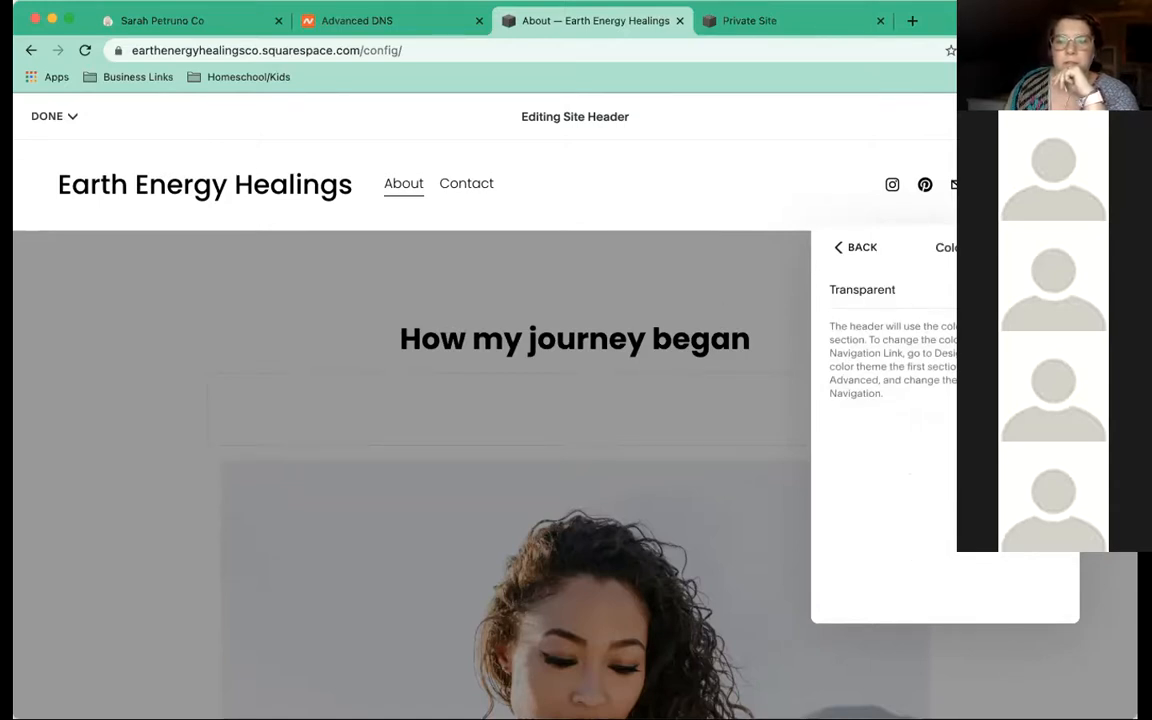
click(1048, 289)
click(1048, 289)
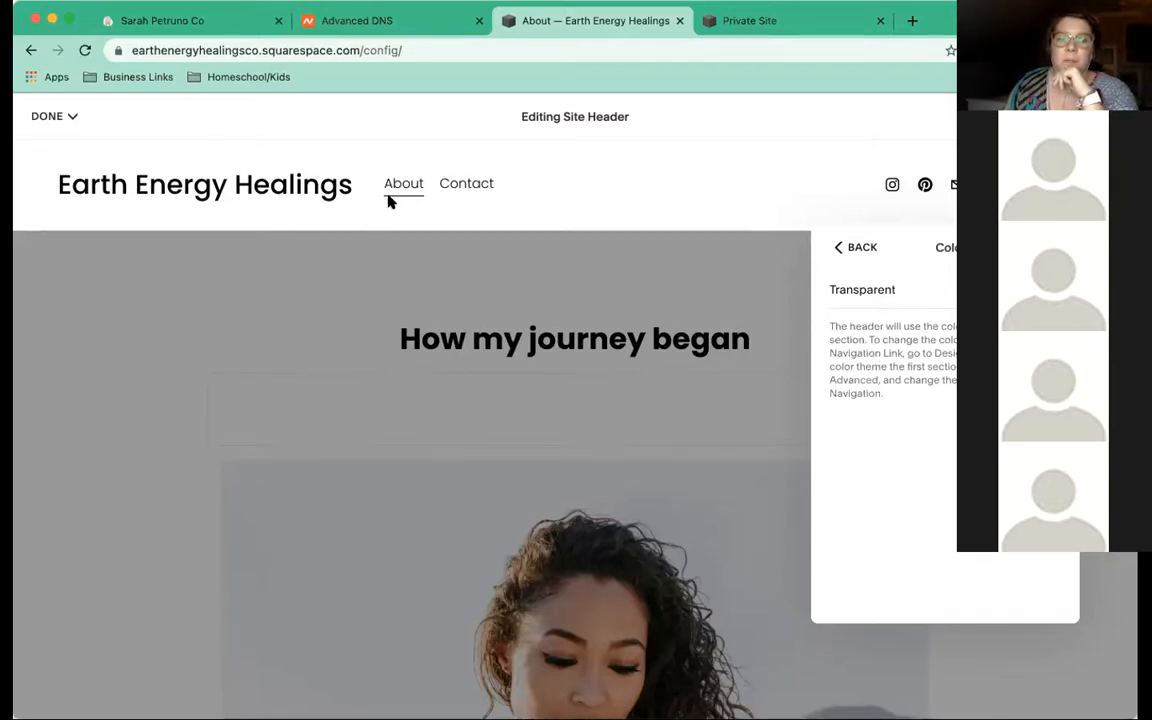
click(836, 247)
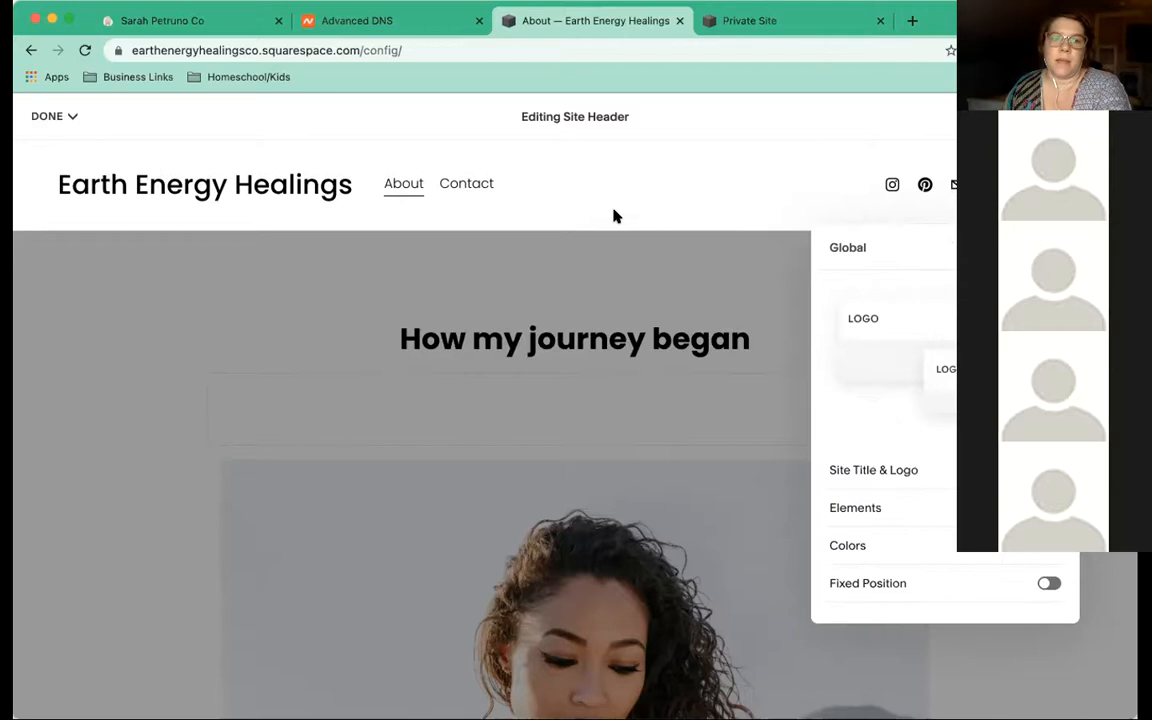
Close the header editor and save the changes
click(216, 134)
mouse_move(47, 120)
click(46, 145)
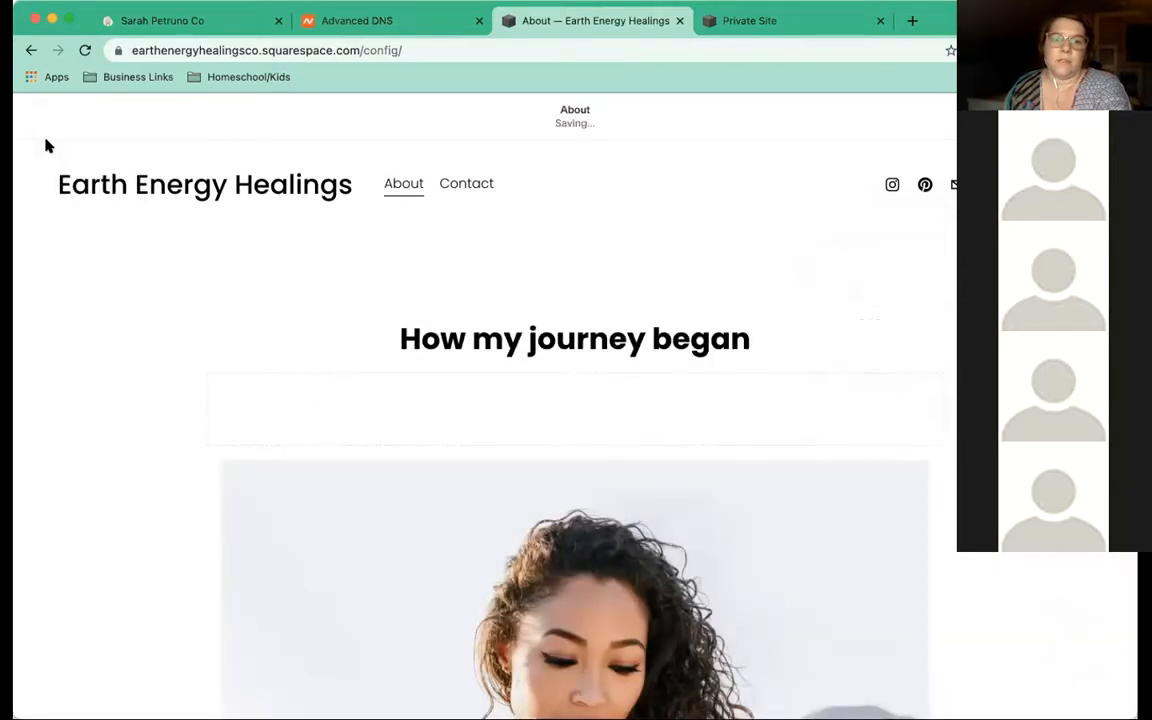
Preview the You page from Main Navigation in Pages and enter its edit mode
click(40, 115)
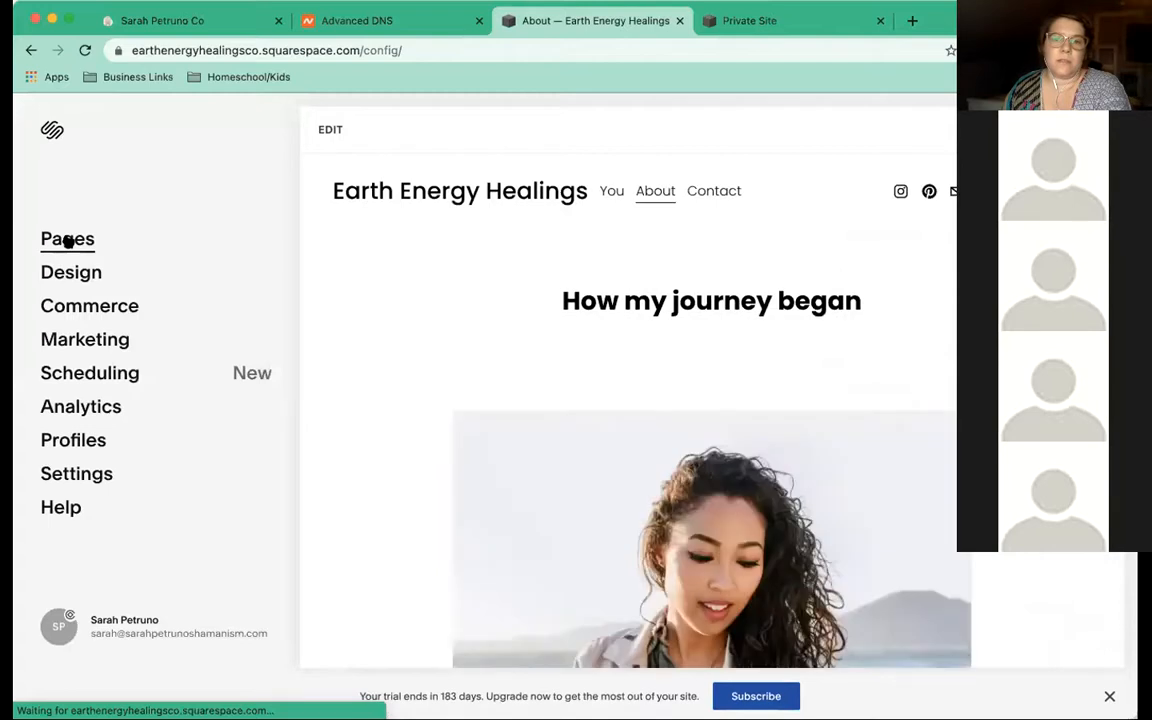
click(67, 240)
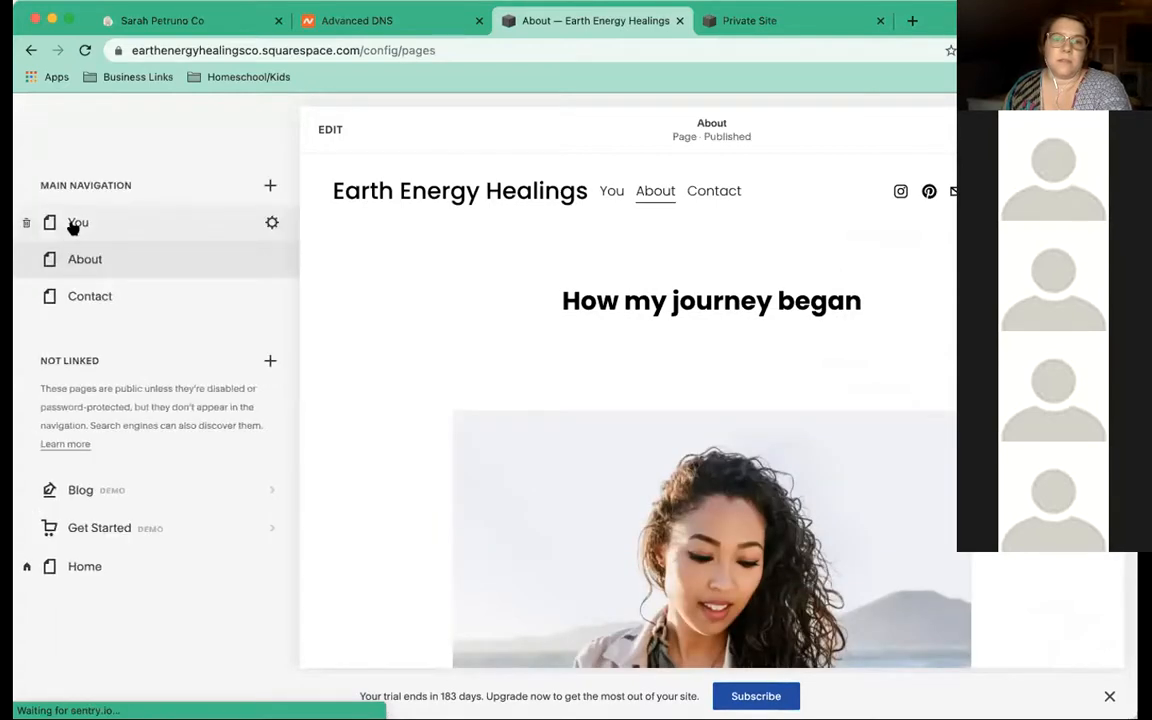
click(73, 224)
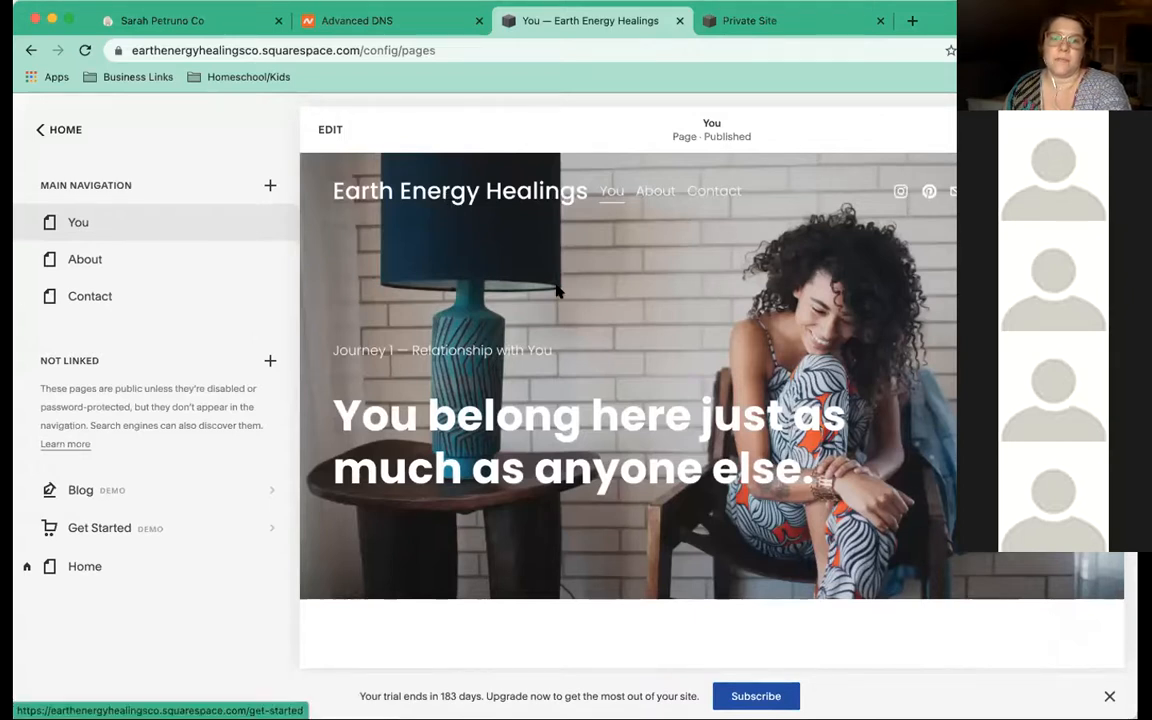
scroll(557, 292, down, 1)
scroll(557, 292, down, 1)
scroll(557, 292, up, 3)
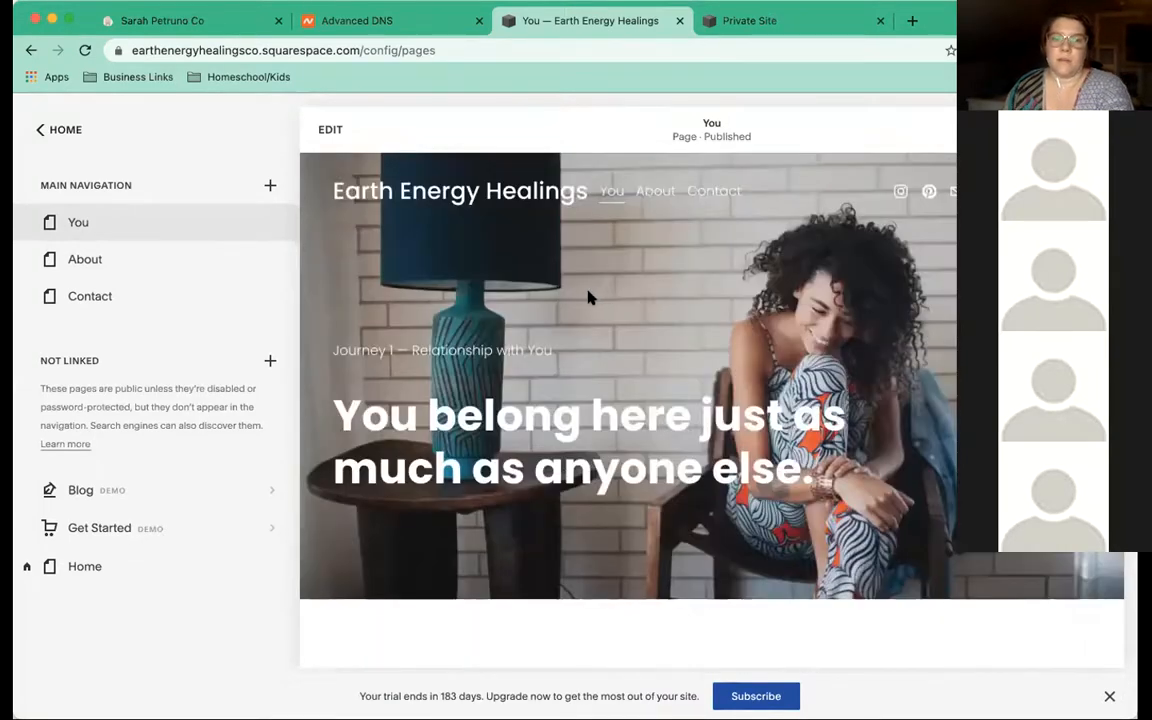
click(331, 131)
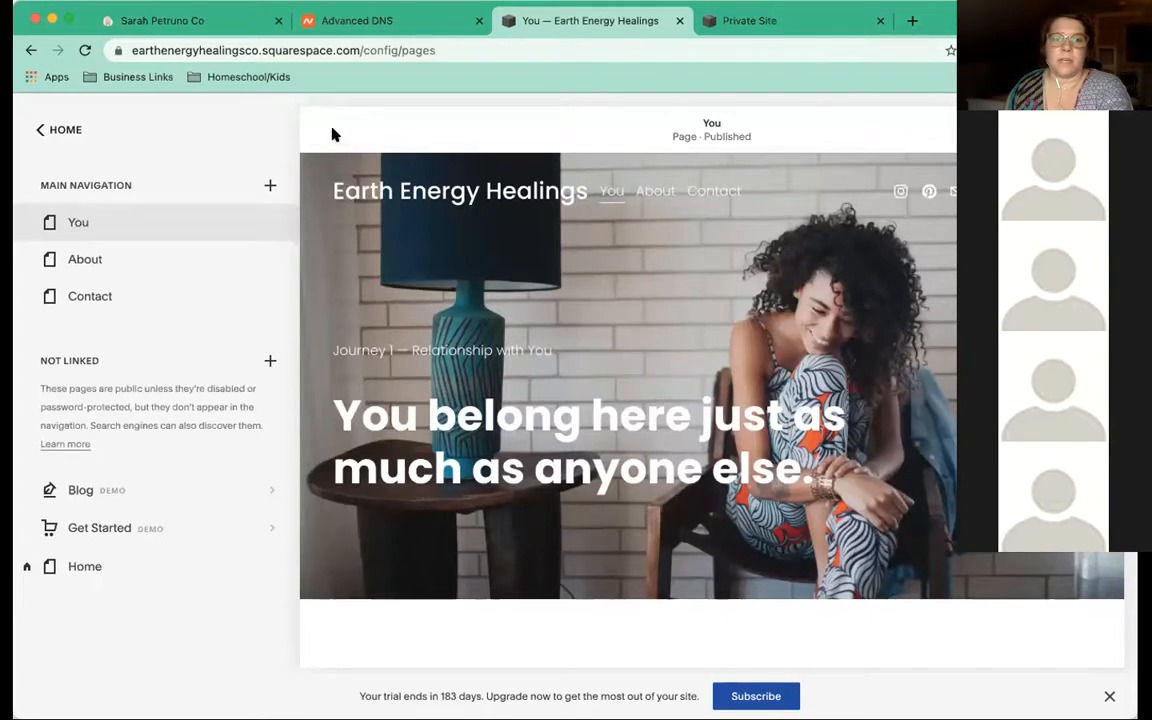
Open the site header editor on the You page and go to its Elements settings
mouse_move(437, 167)
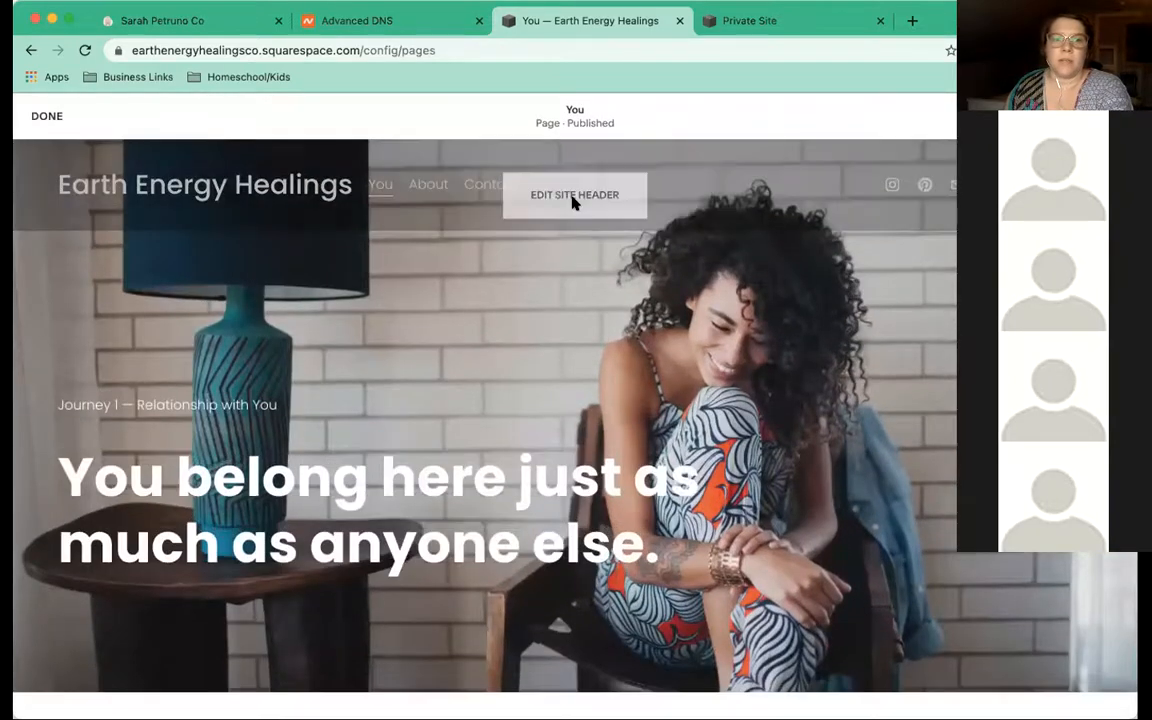
click(573, 198)
drag(941, 271, 598, 143)
drag(726, 145, 841, 226)
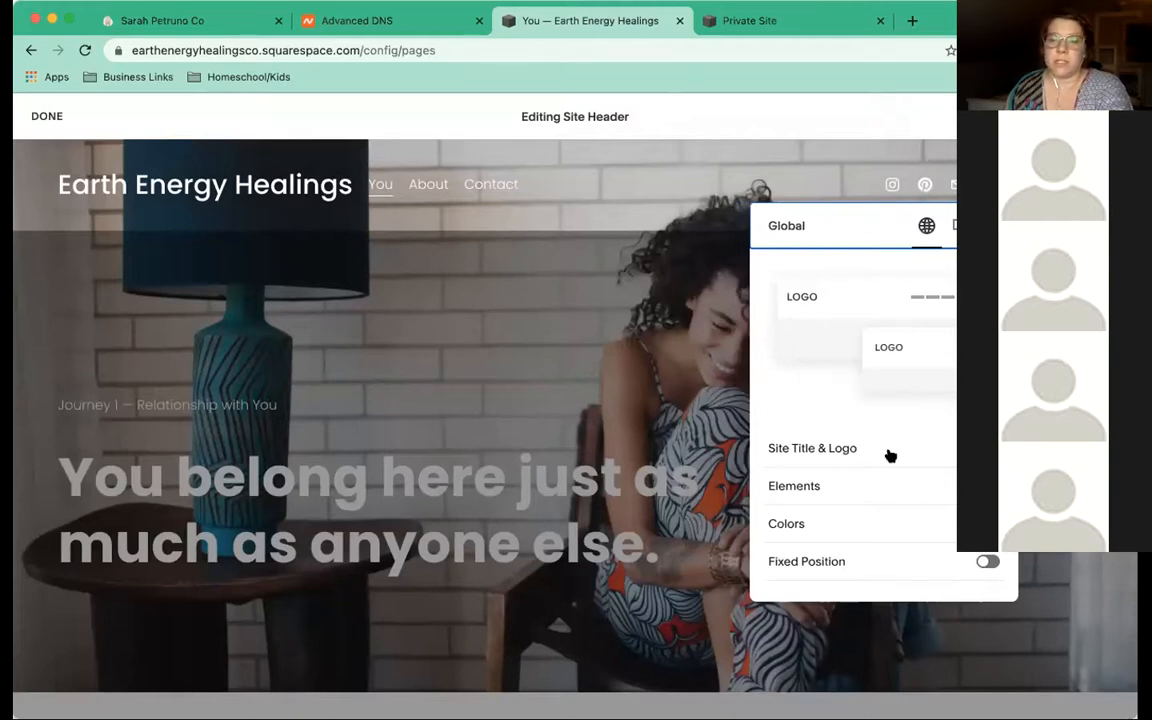
click(897, 482)
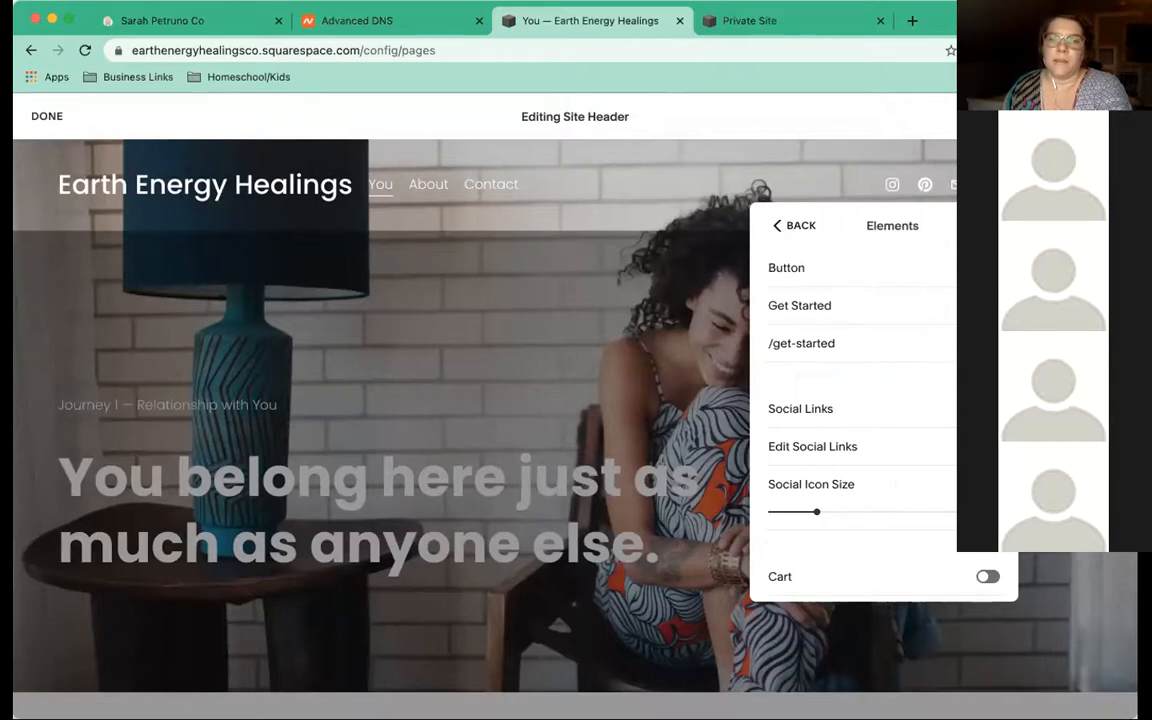
Change the header button's link to /services and its label to 'Book an Appointment'
click(854, 342)
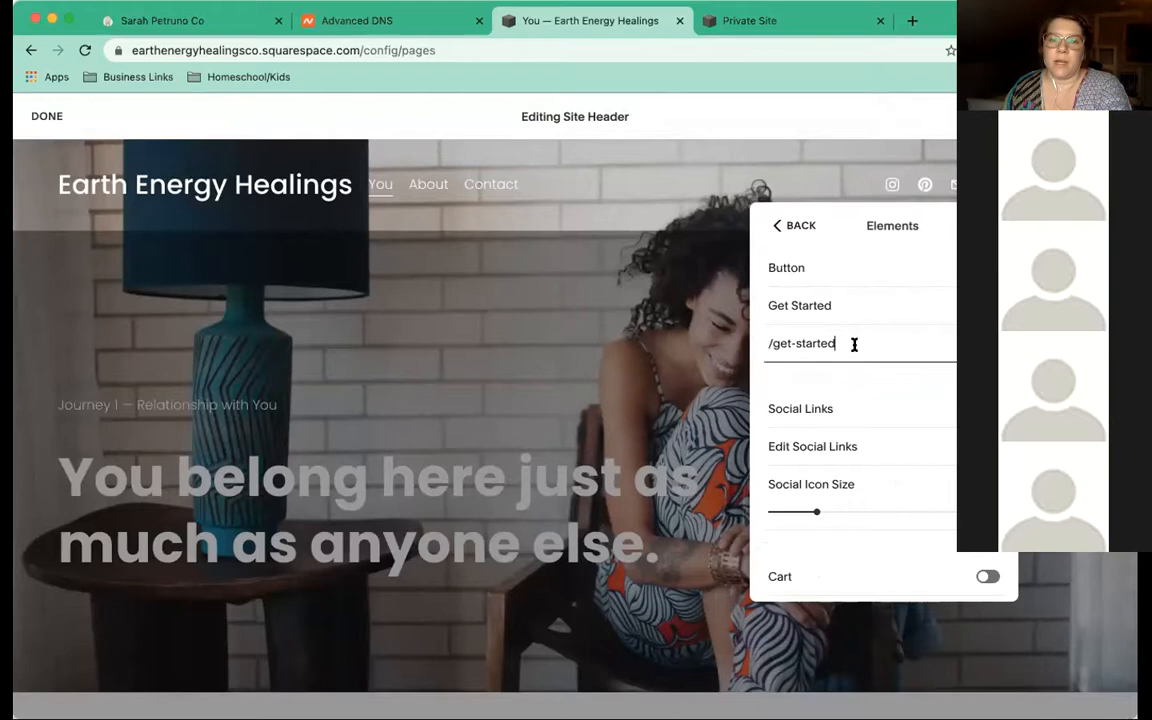
triple_click(771, 343)
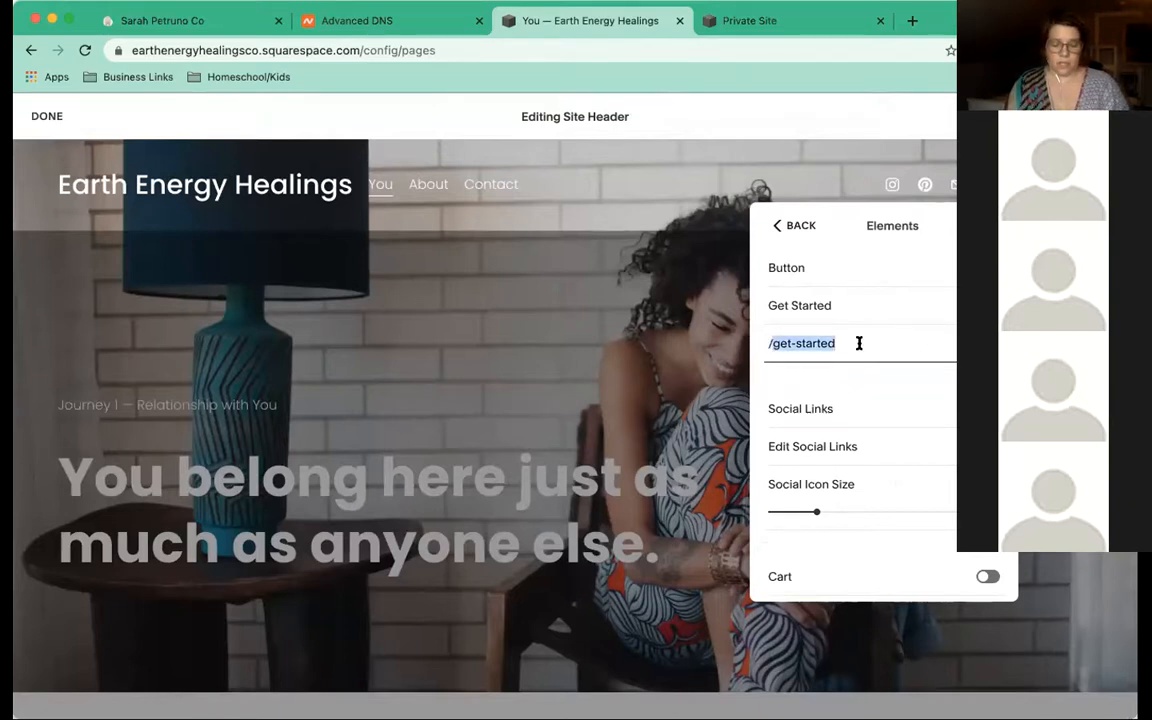
text(/s)
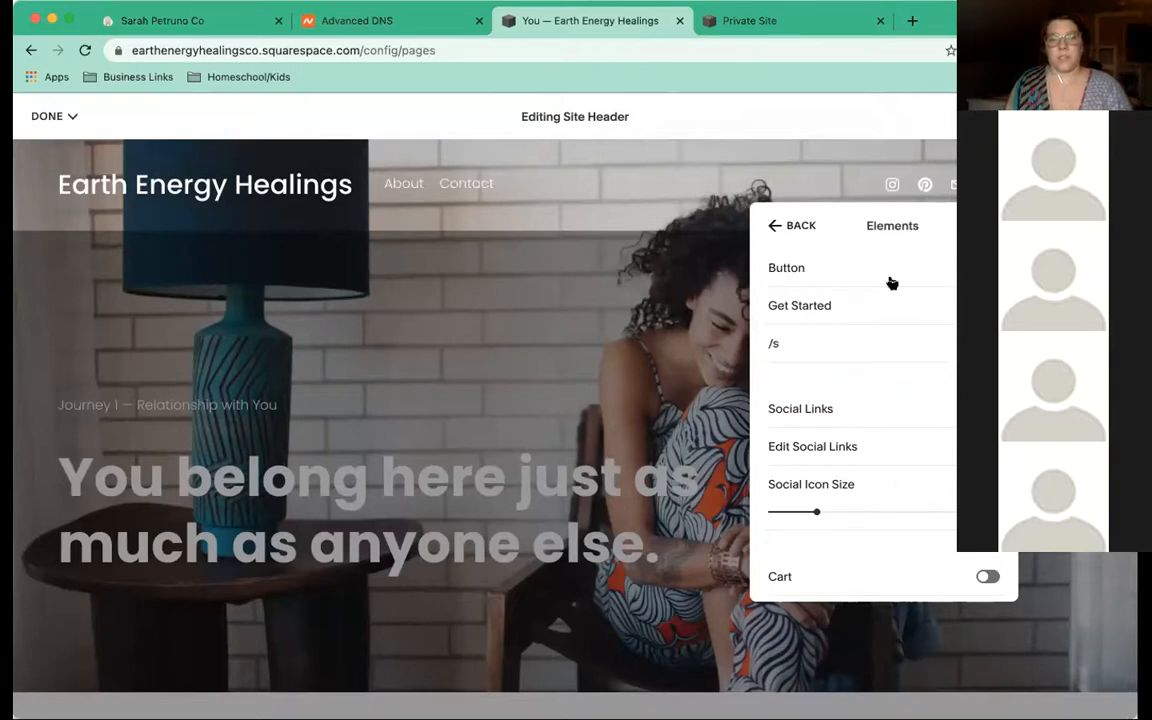
text(ervkces)
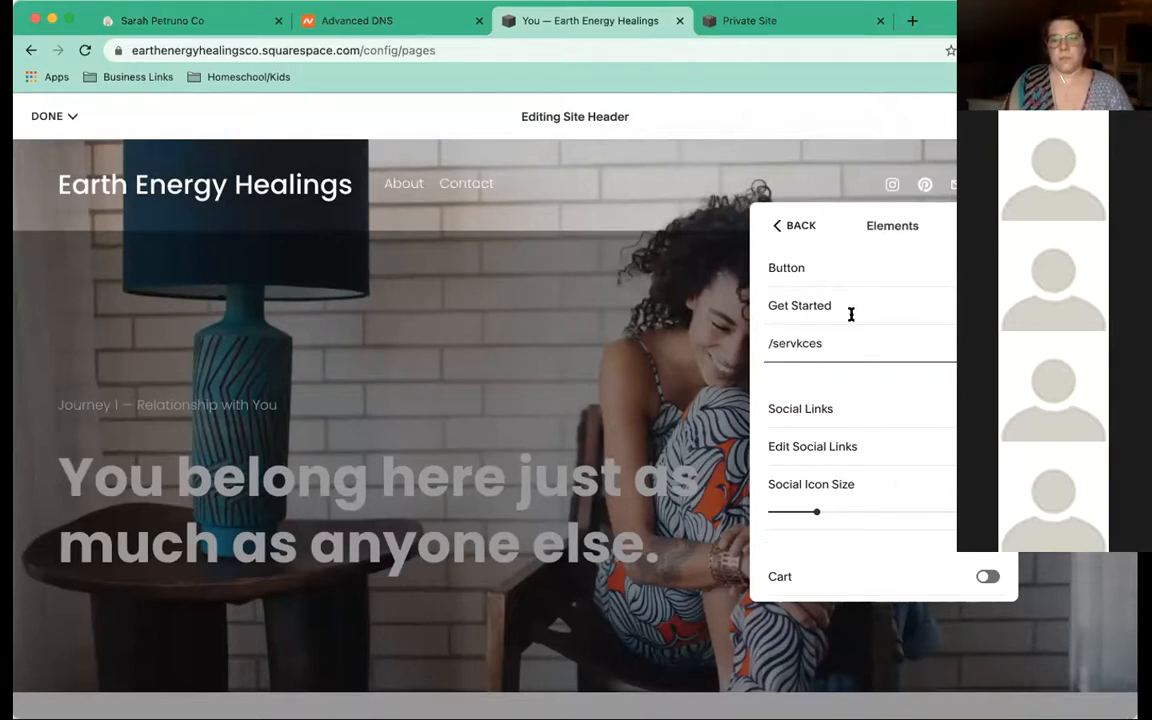
key(BackSpace)
key(BackSpace)
key(BackSpace)
key(BackSpace)
key(BackSpace)
text(ic)
key(BackSpace)
key(BackSpace)
text(vices)
triple_click(849, 309)
text(B)
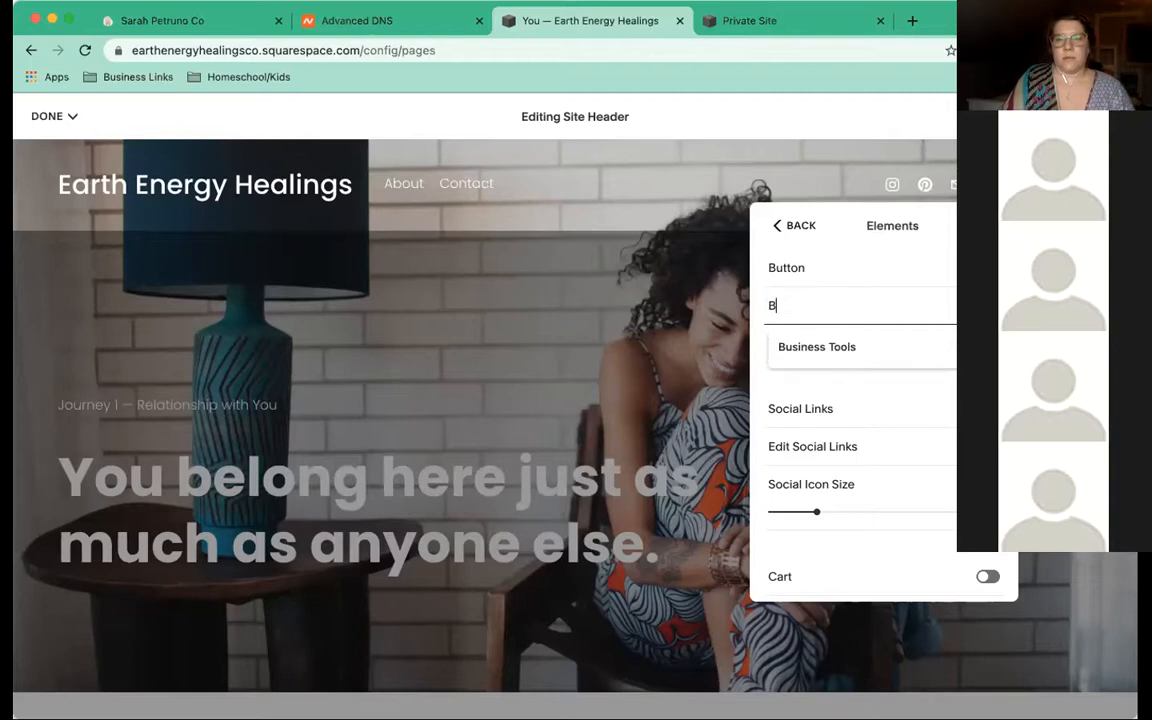
text(ook an Appointment)
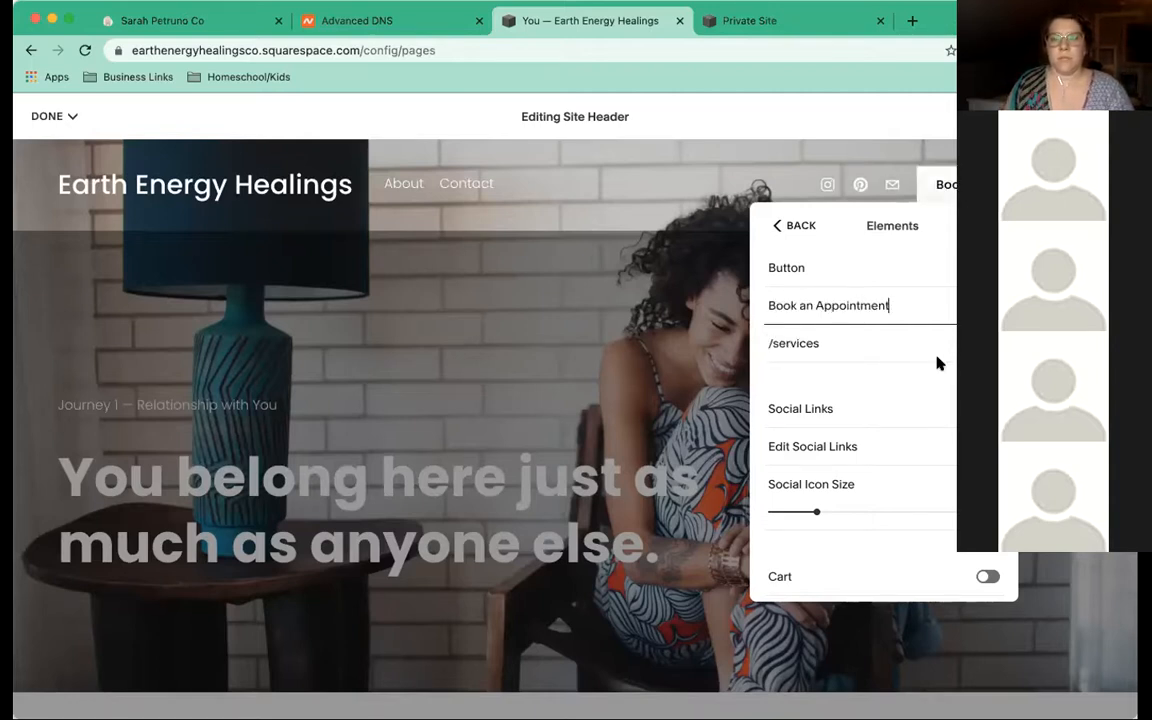
Check in the Link Editor that the Book an Appointment button points to /services
click(980, 343)
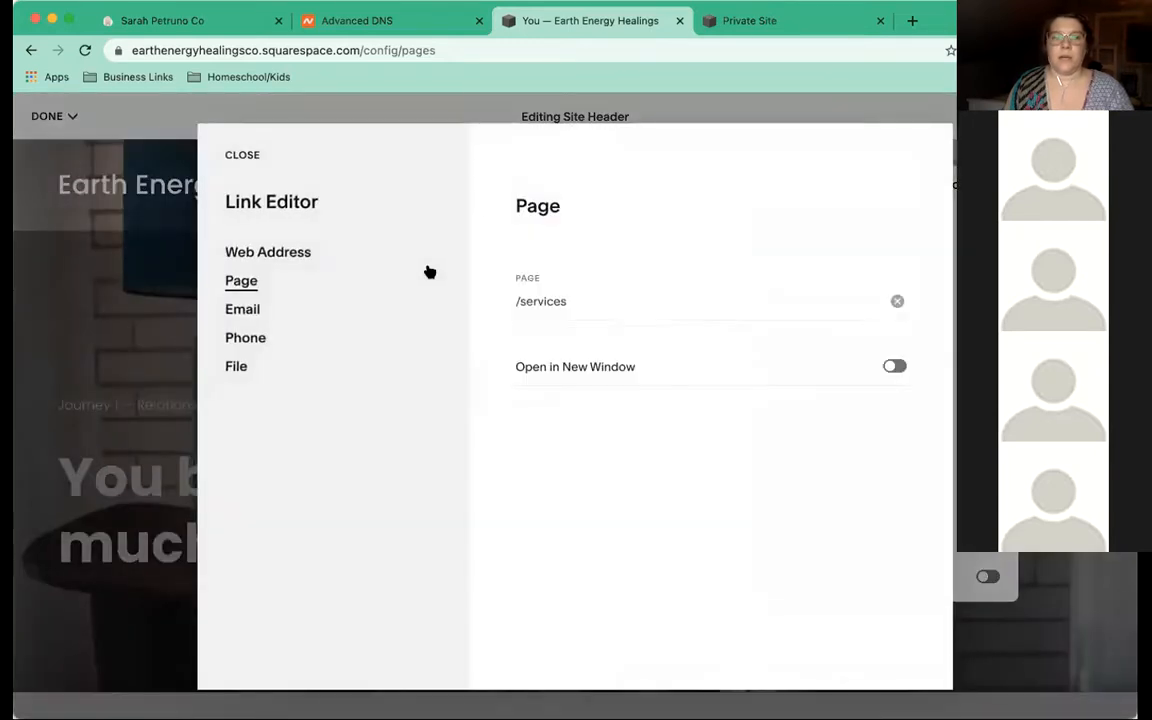
click(622, 310)
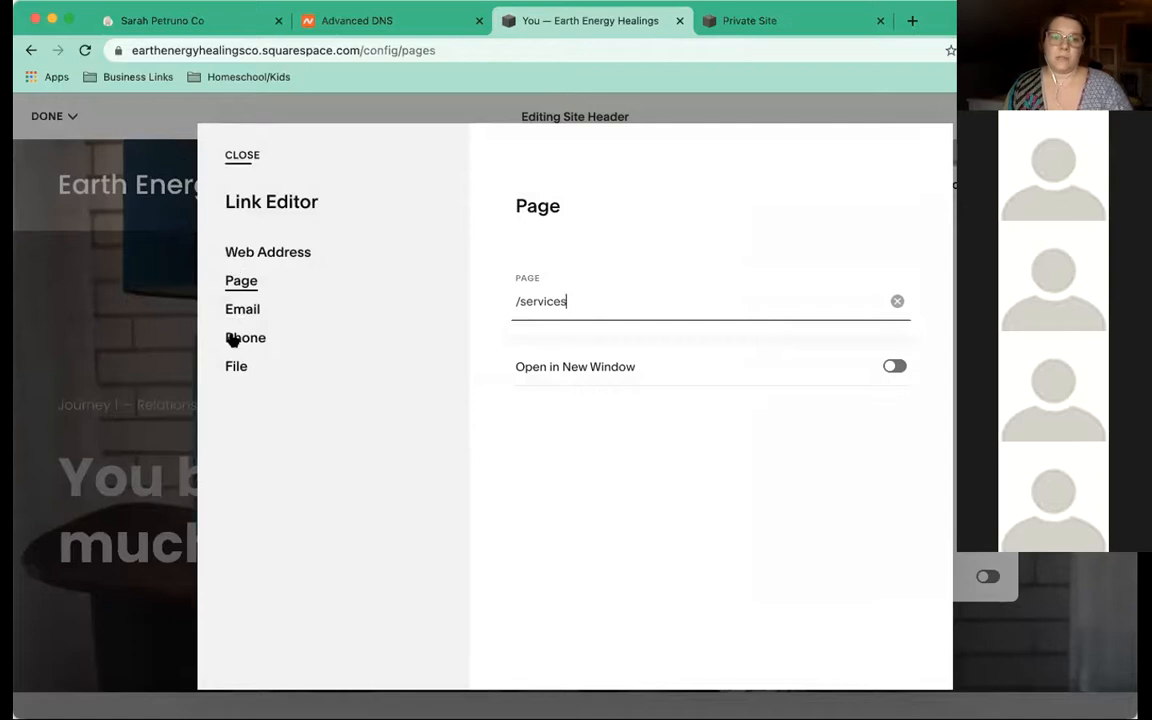
click(236, 155)
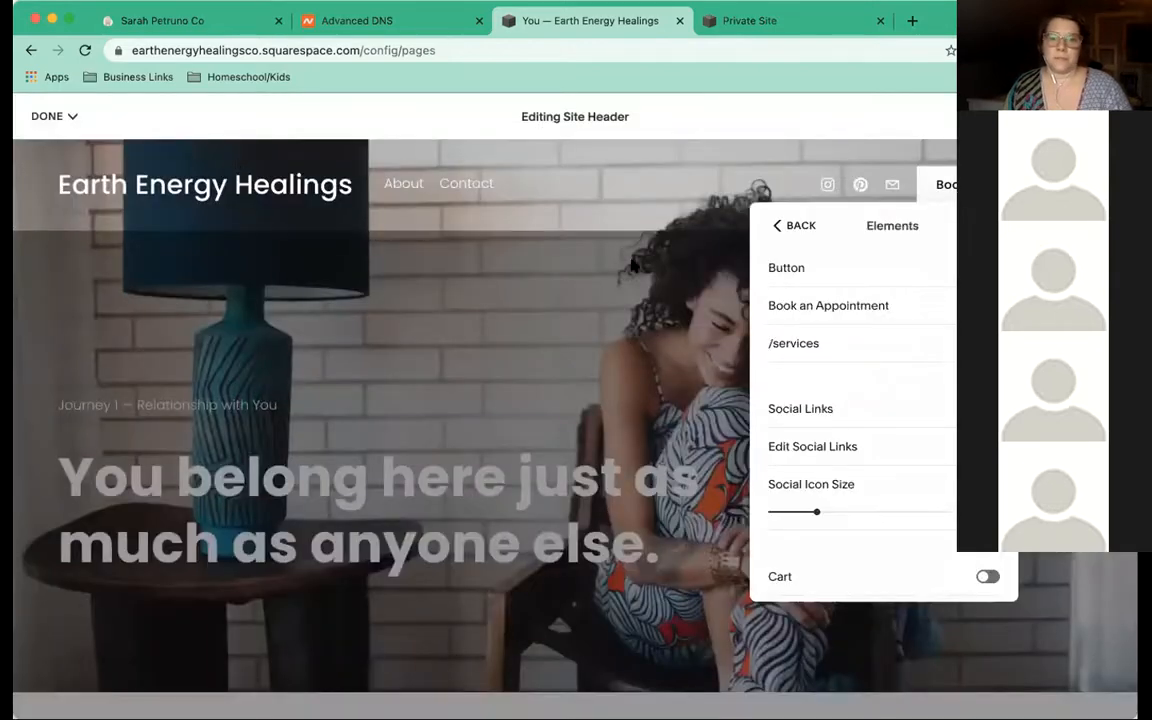
click(774, 229)
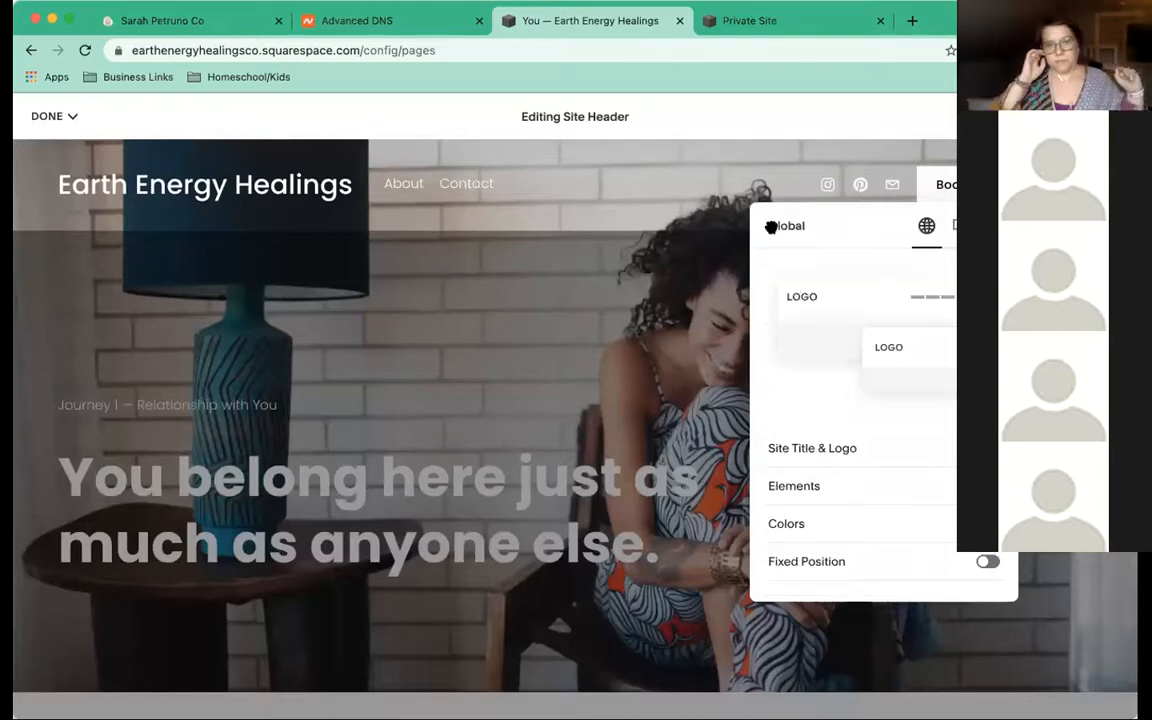
Close the header editor and save the You page changes
click(611, 208)
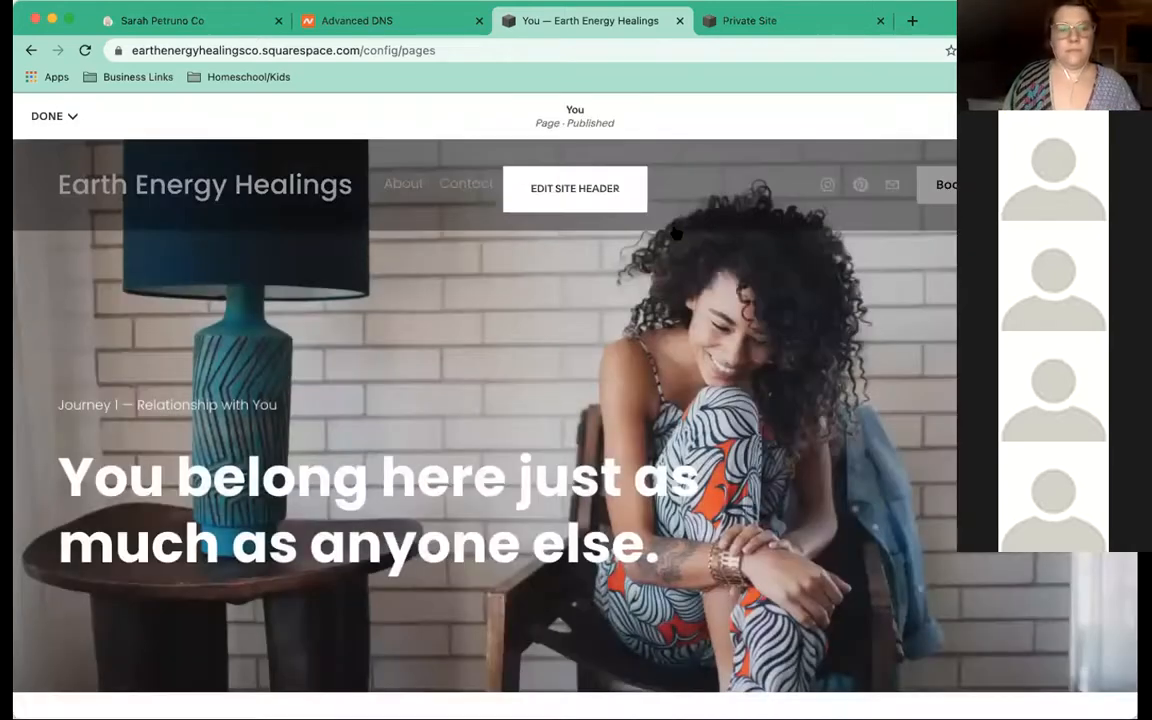
click(50, 116)
click(55, 148)
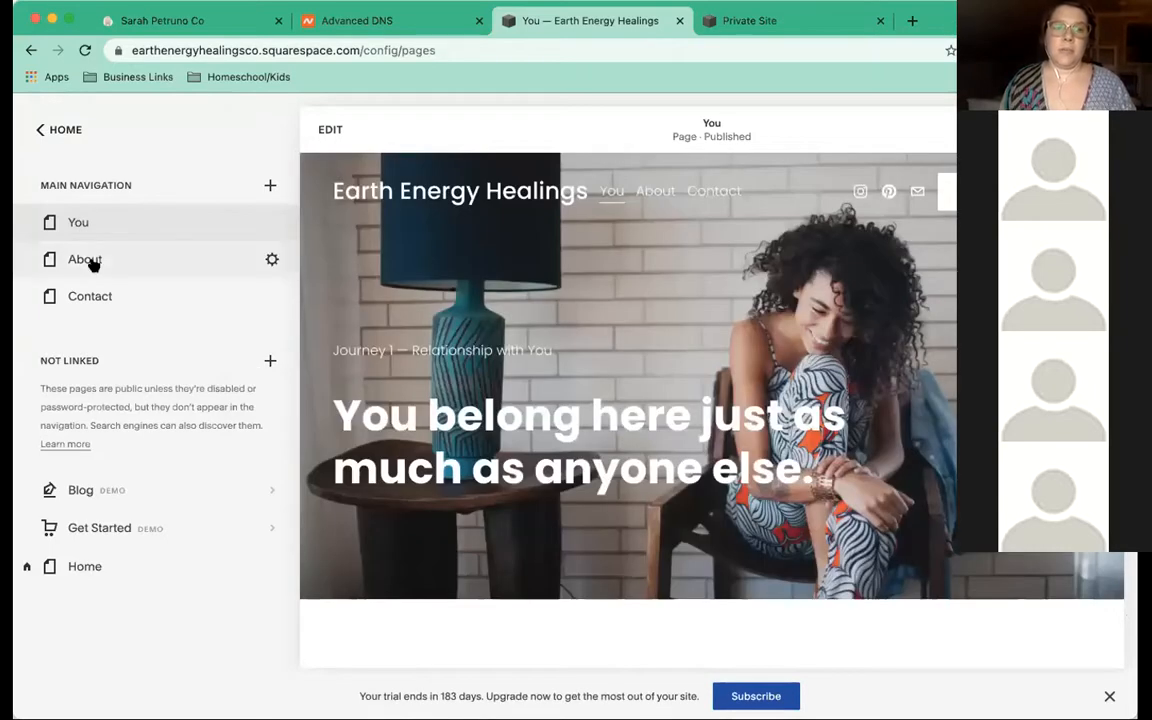
Preview the About page, check the live domain's private-site notice, and return to the editor
click(87, 259)
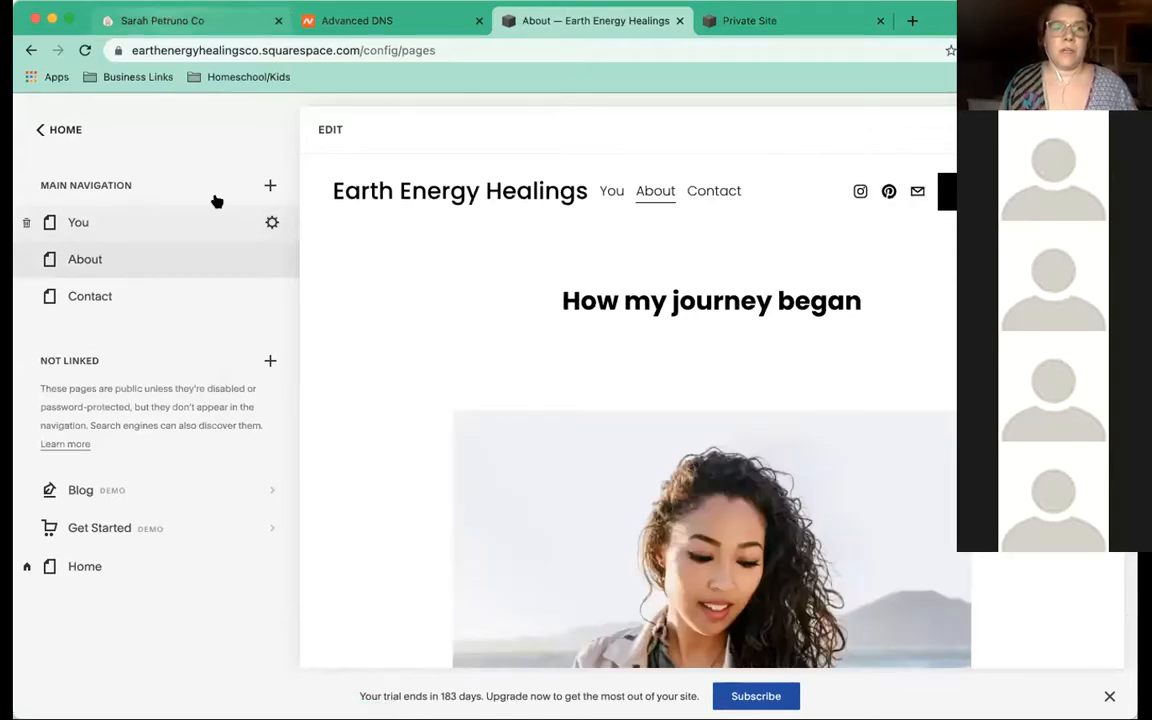
click(190, 21)
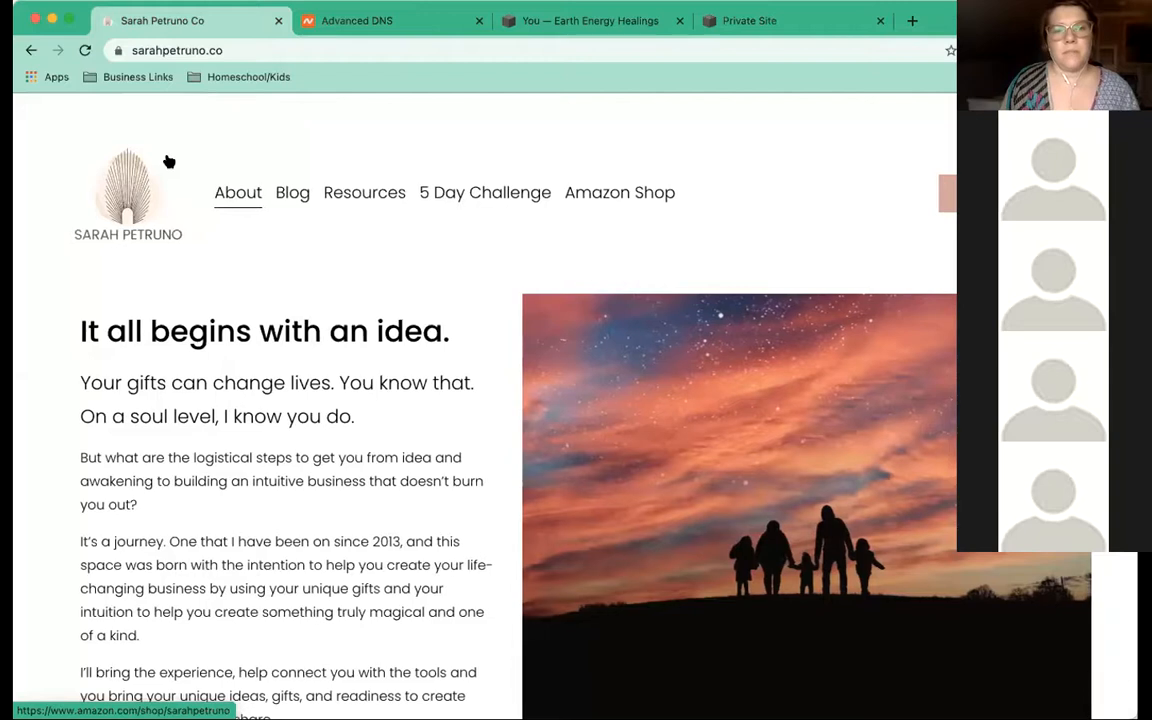
click(716, 22)
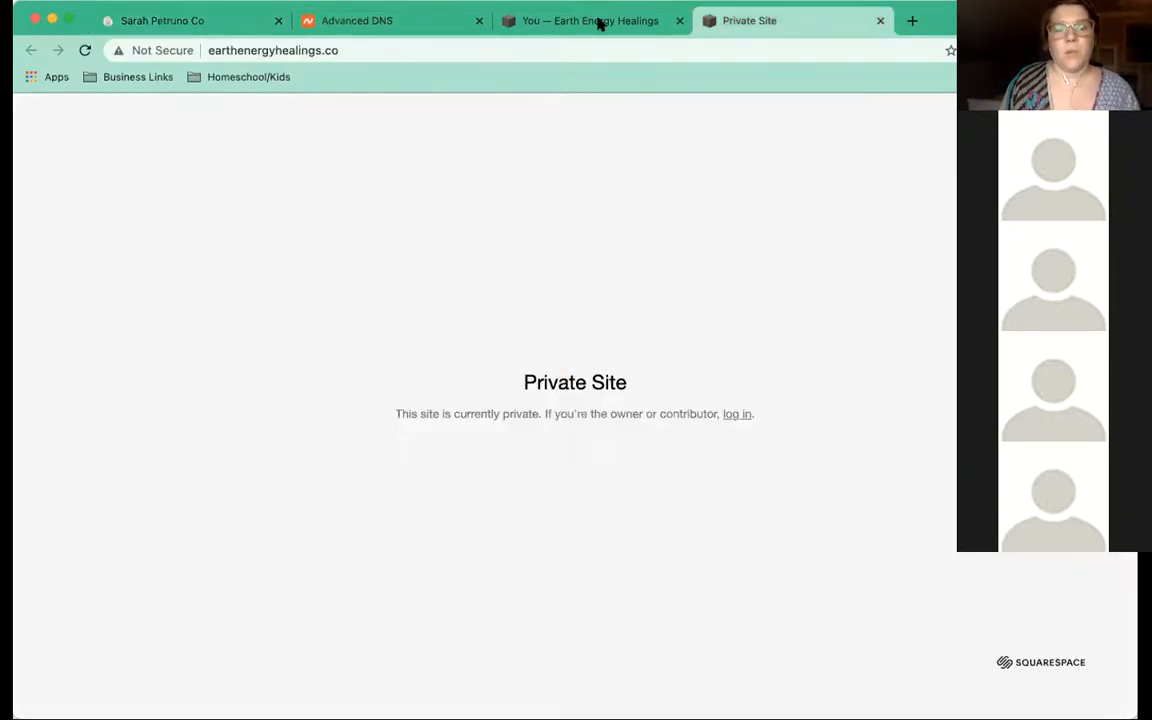
click(600, 24)
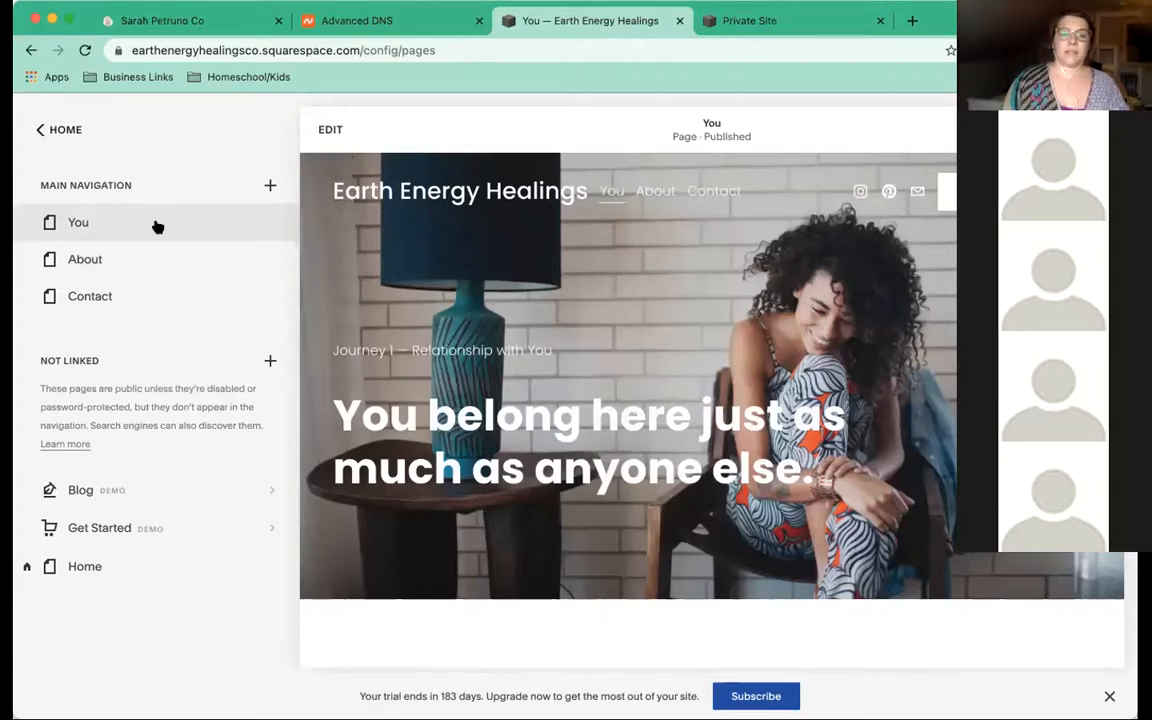
Add a blank unlinked 'New Page', delete it, and reopen the Not Linked add-page choices
mouse_move(167, 226)
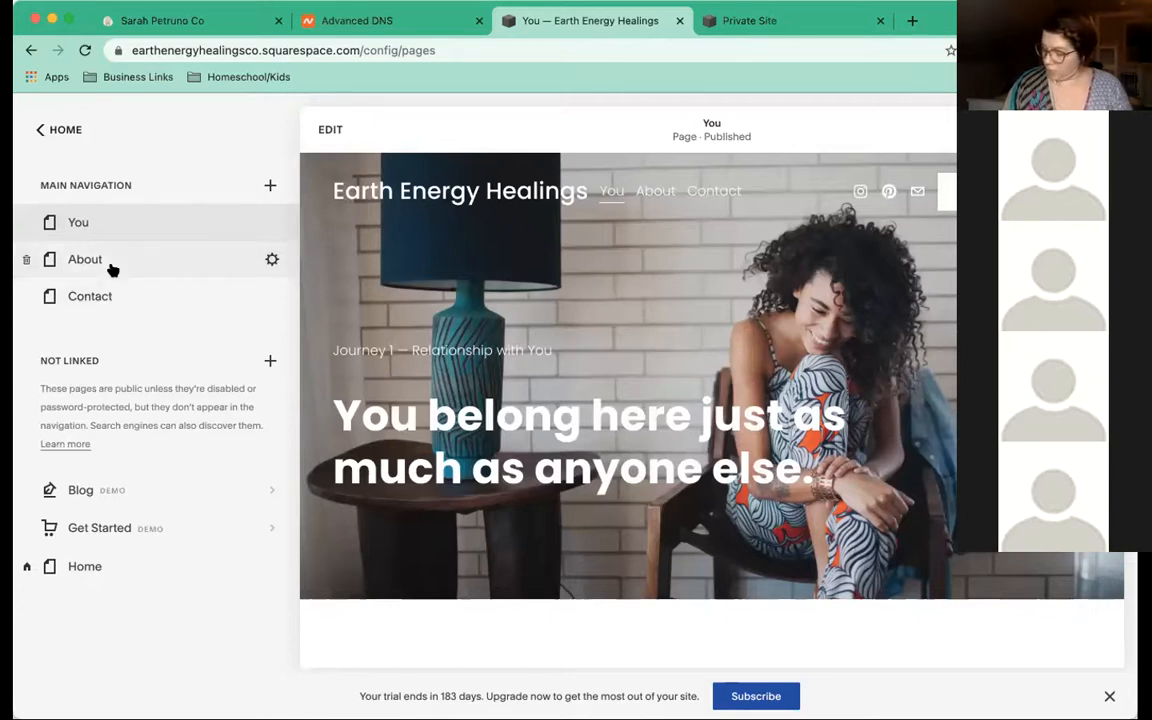
click(270, 361)
click(238, 270)
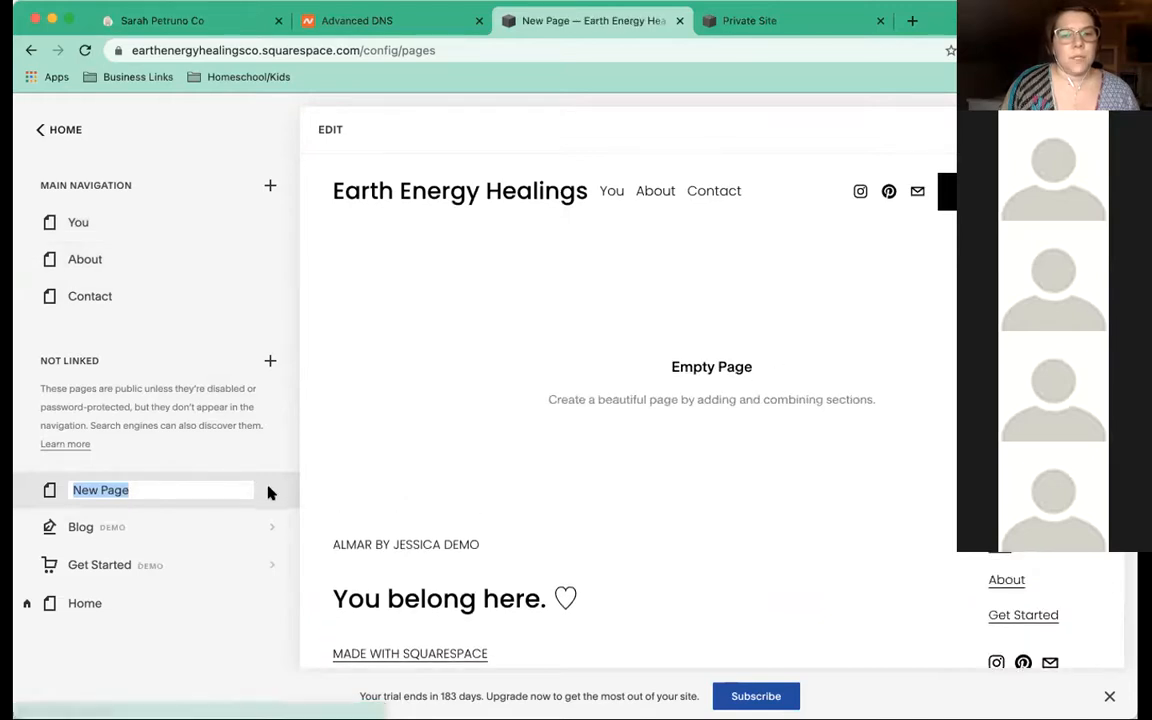
key(Return)
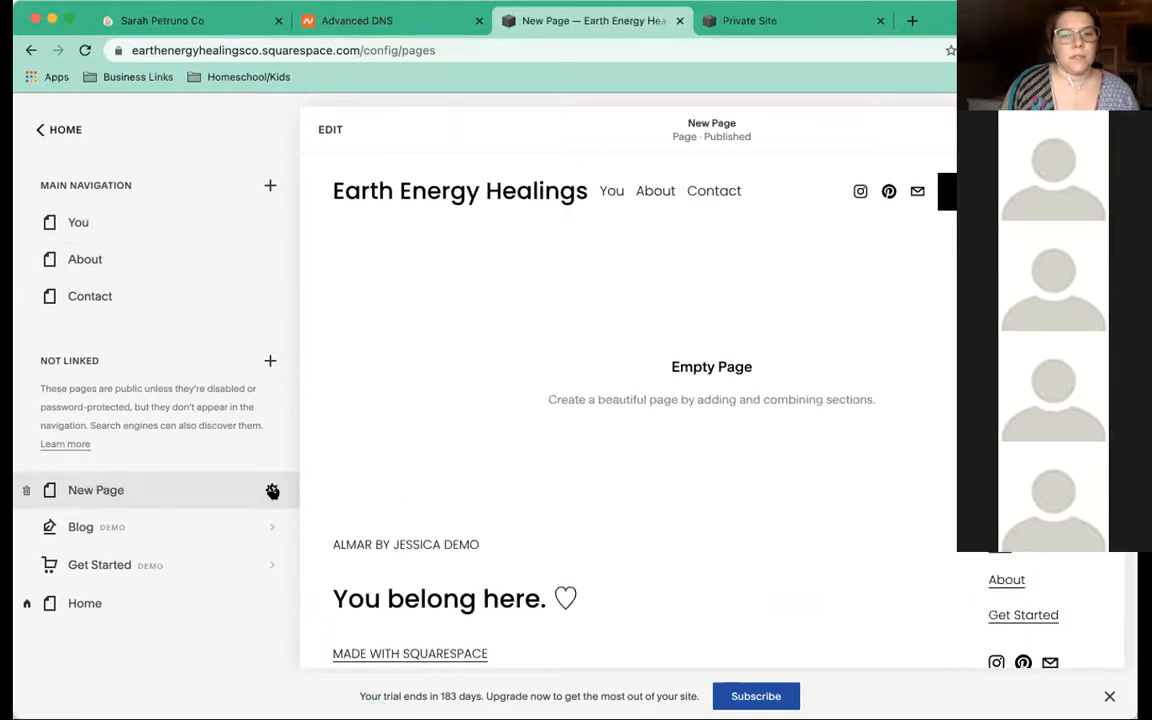
click(28, 491)
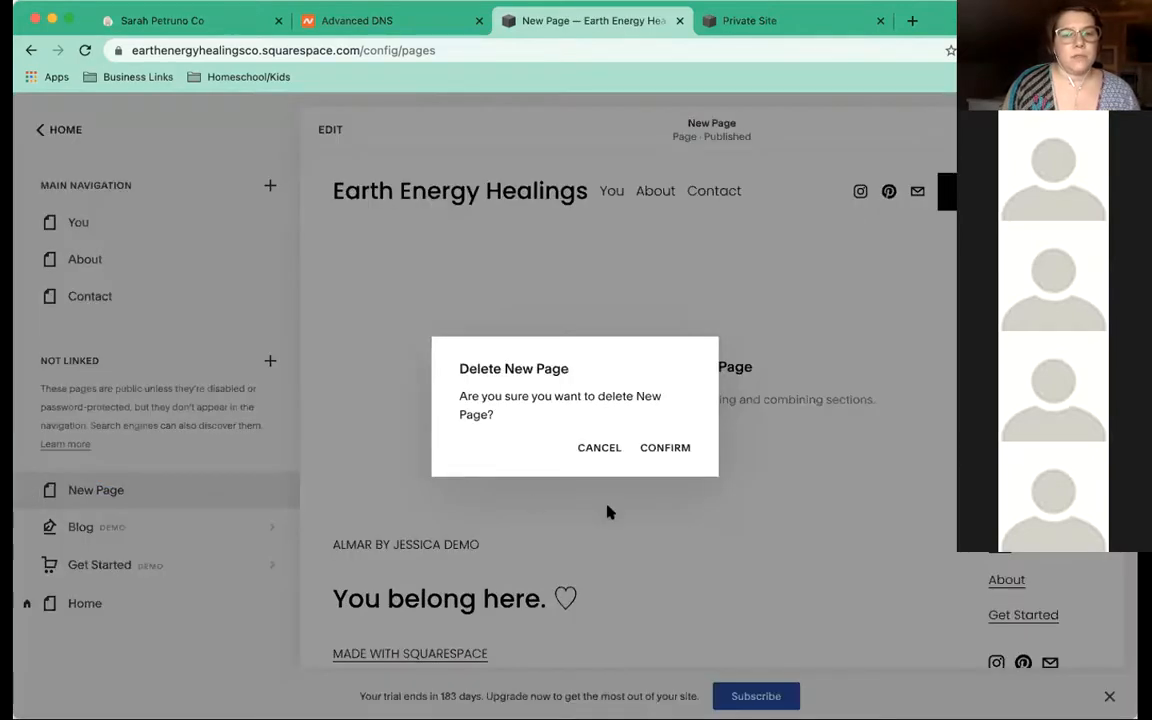
click(662, 450)
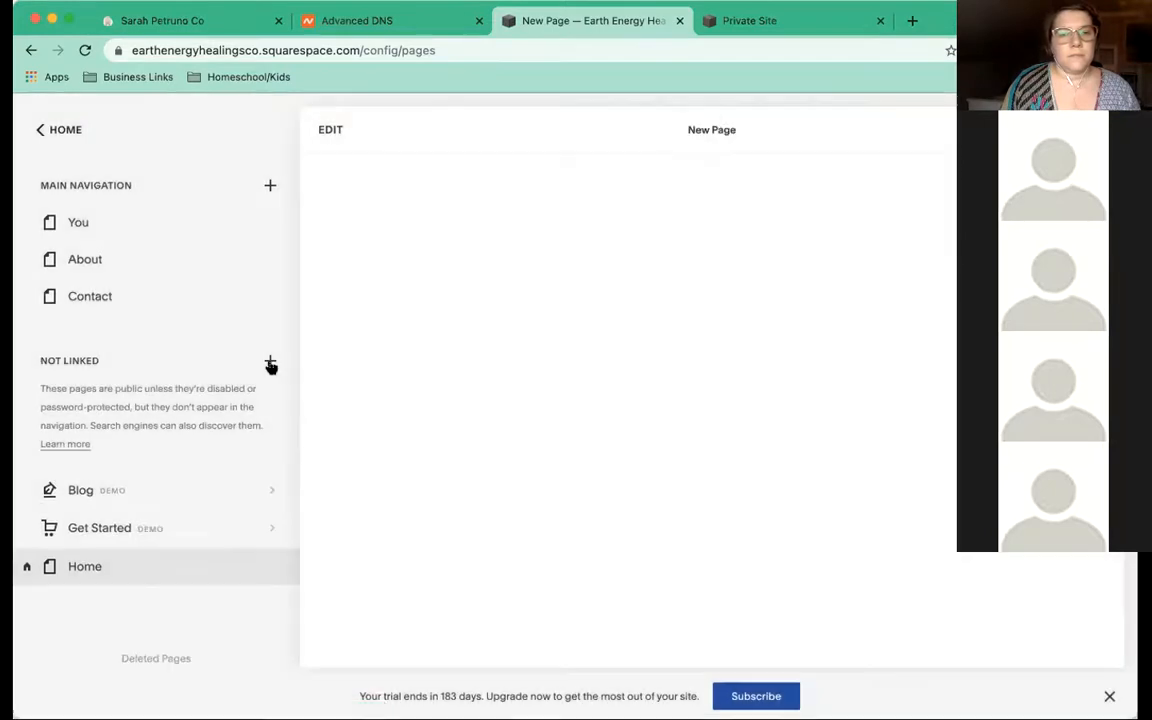
click(270, 361)
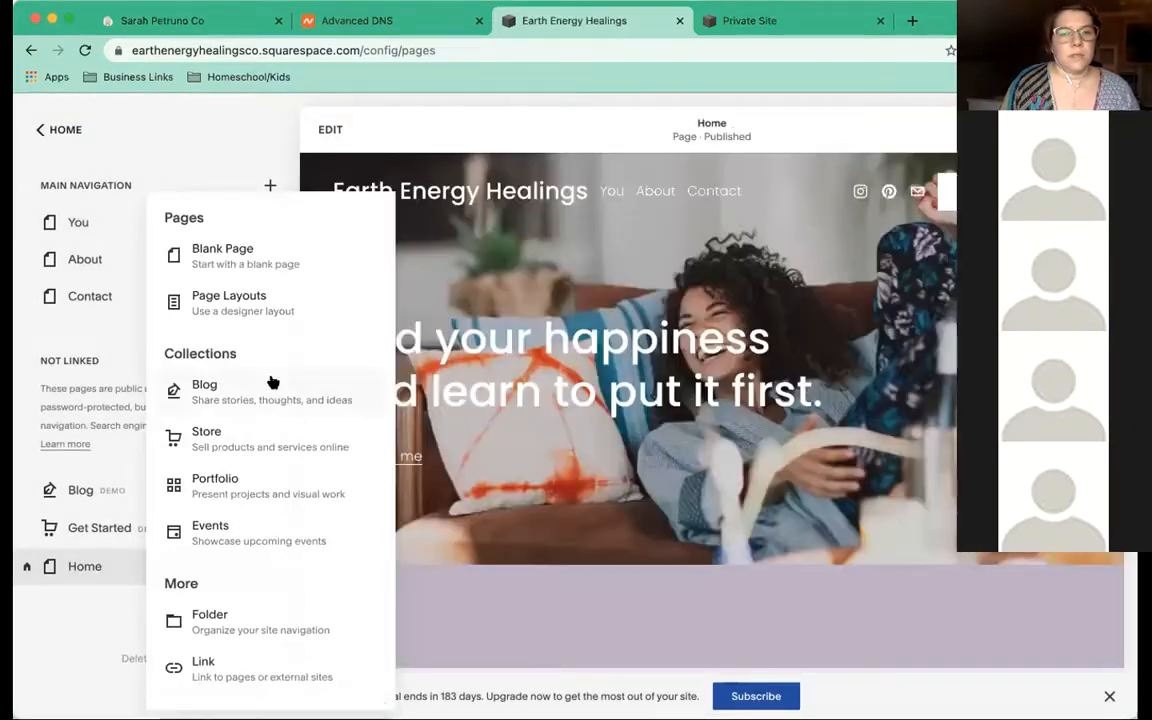
From Page Layouts, add the Privacy Policy 2 layout and trim its name to 'Privacy Policy'
click(214, 300)
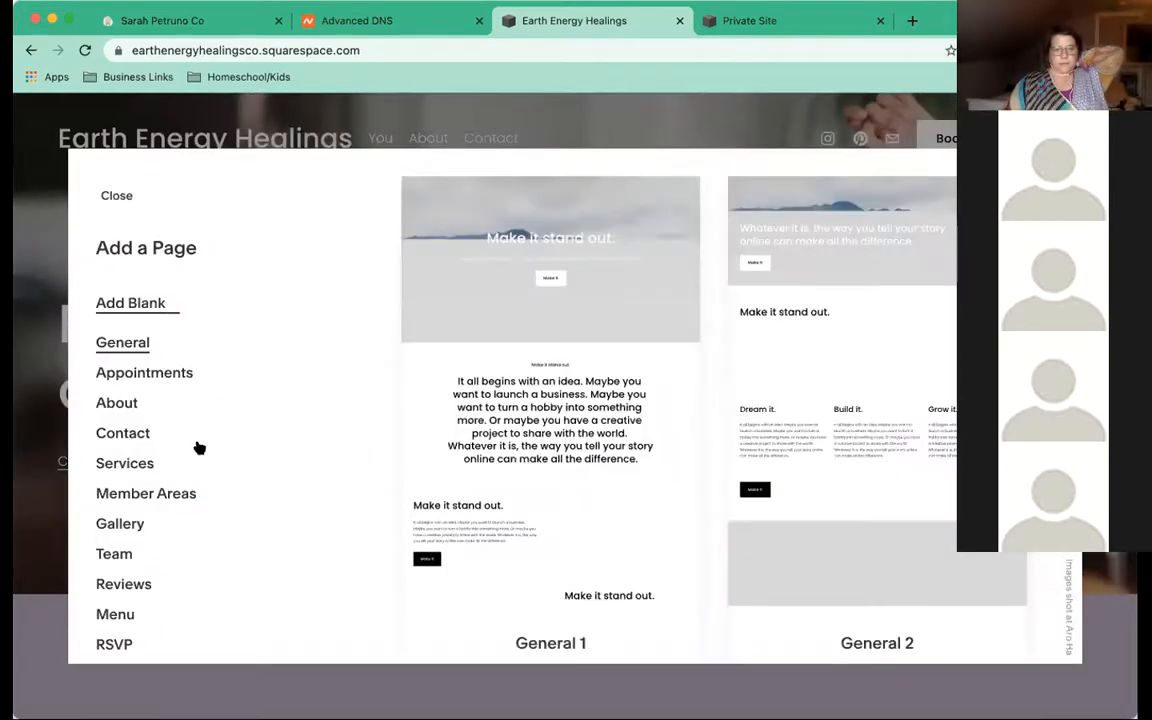
scroll(199, 448, down, 2)
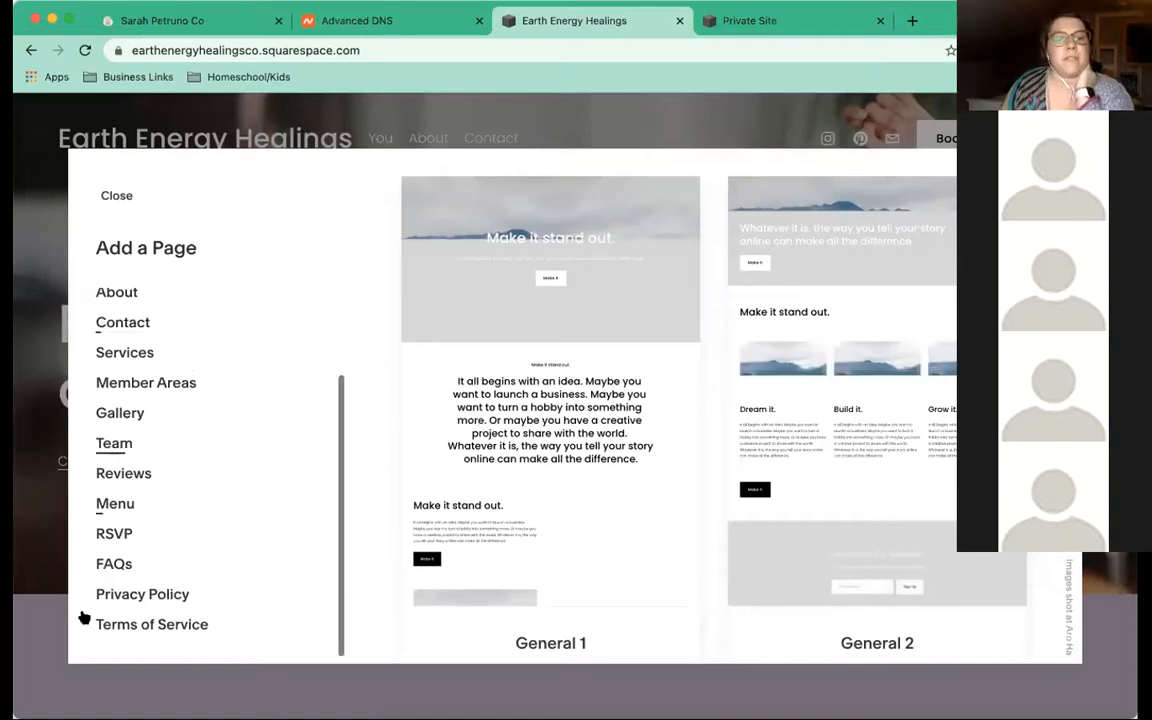
scroll(97, 626, up, 1)
click(97, 624)
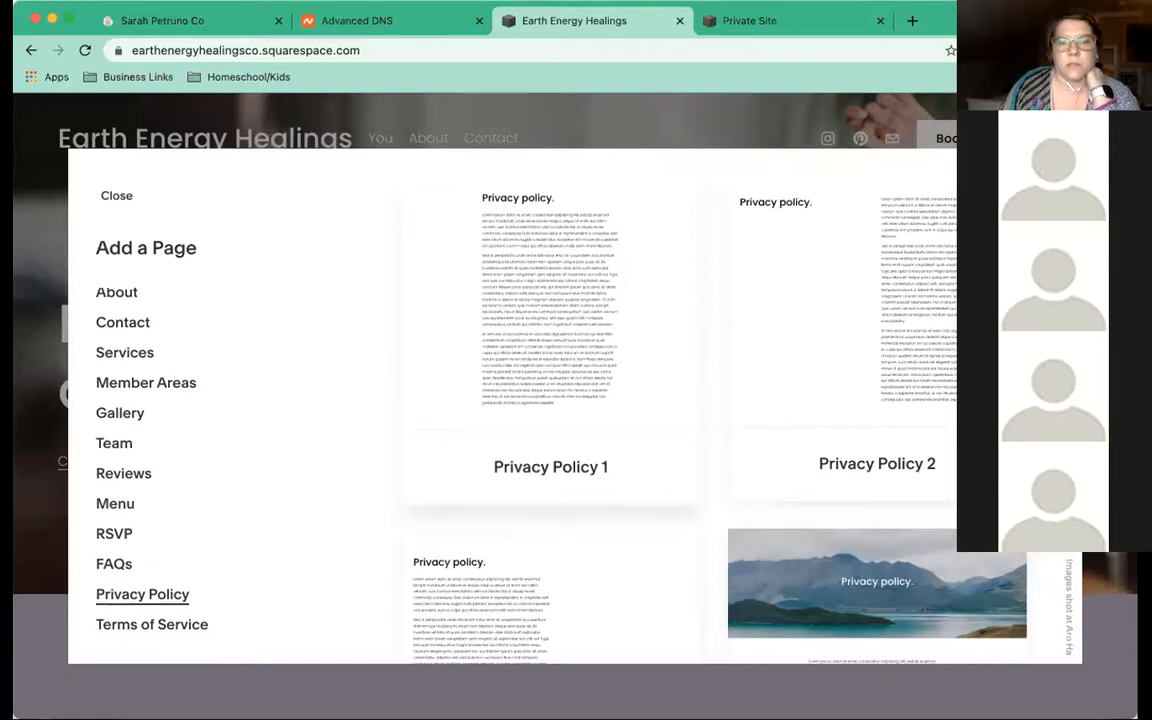
click(933, 360)
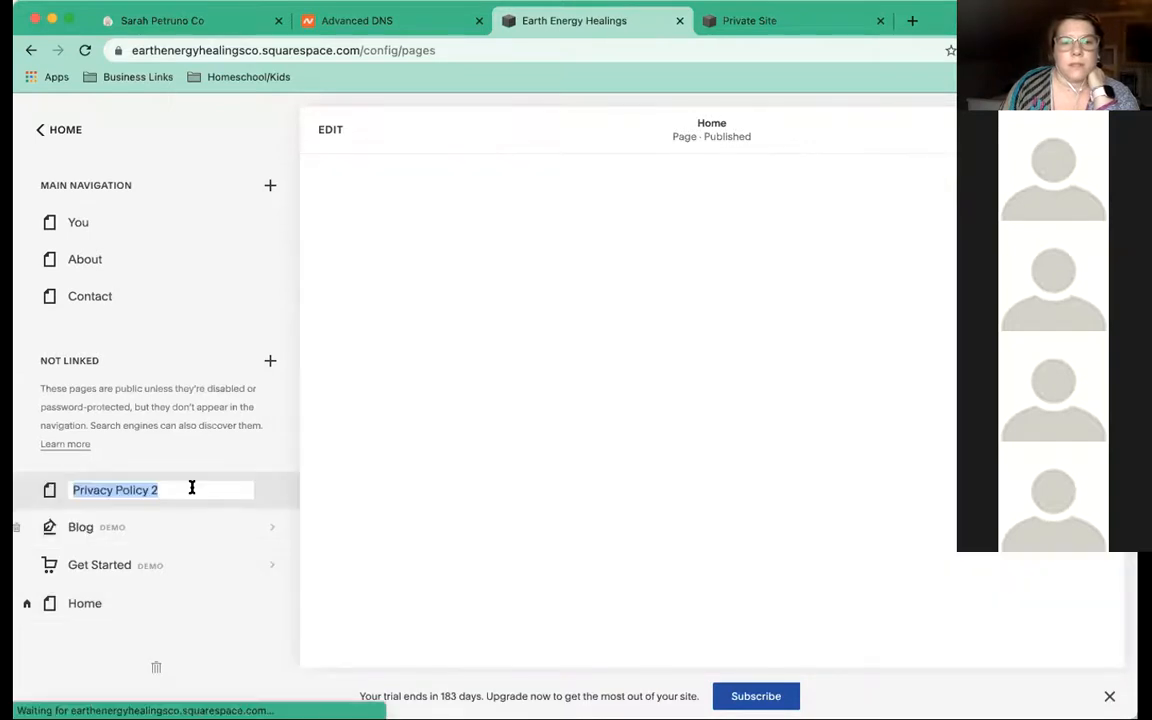
click(193, 487)
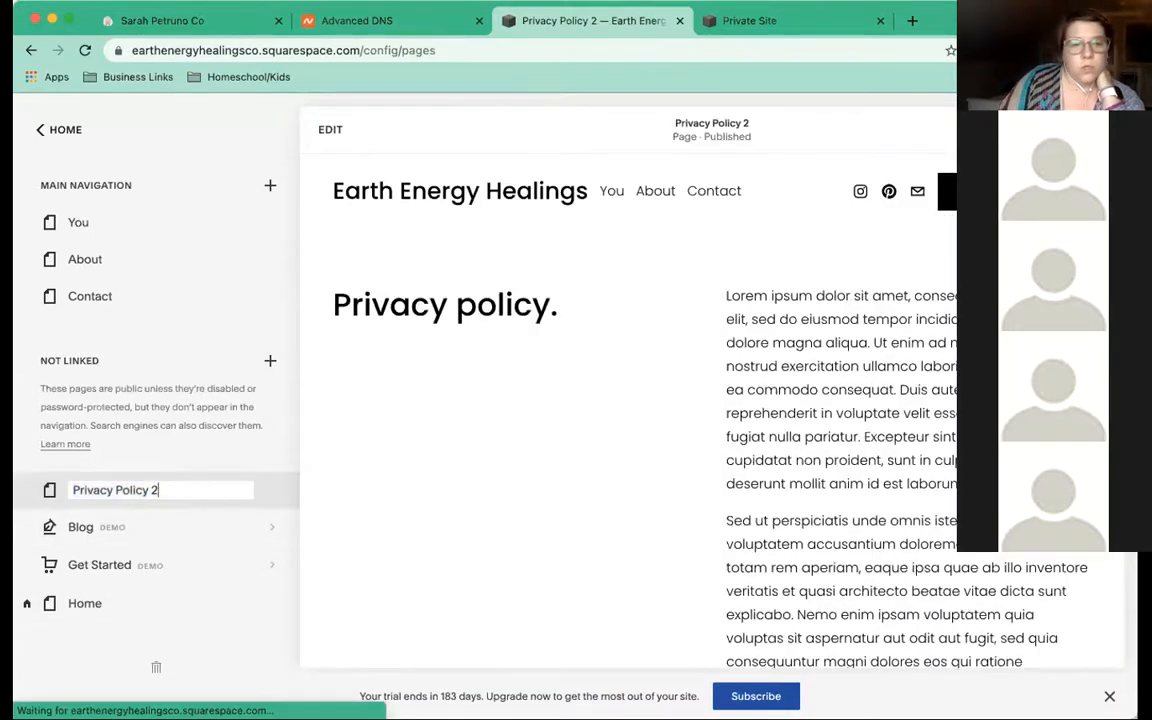
key(BackSpace)
key(BackSpace)
key(Return)
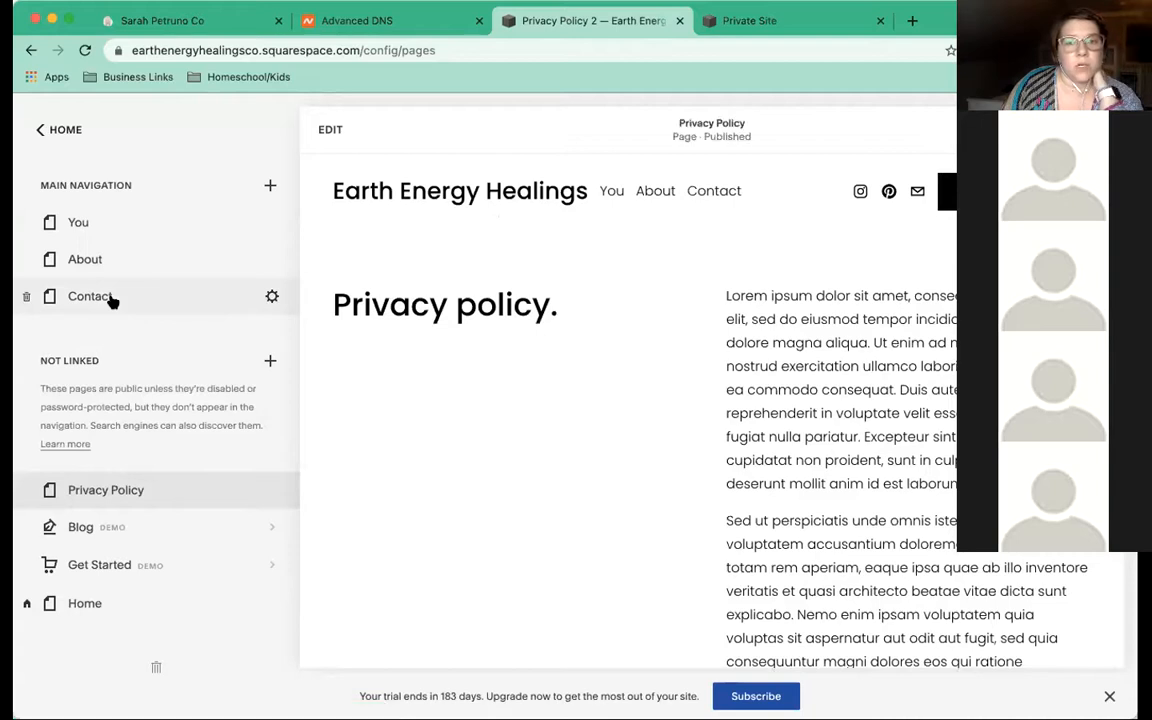
Add a new navigation page using the Contact 1 layout from the Contact page layouts
click(112, 298)
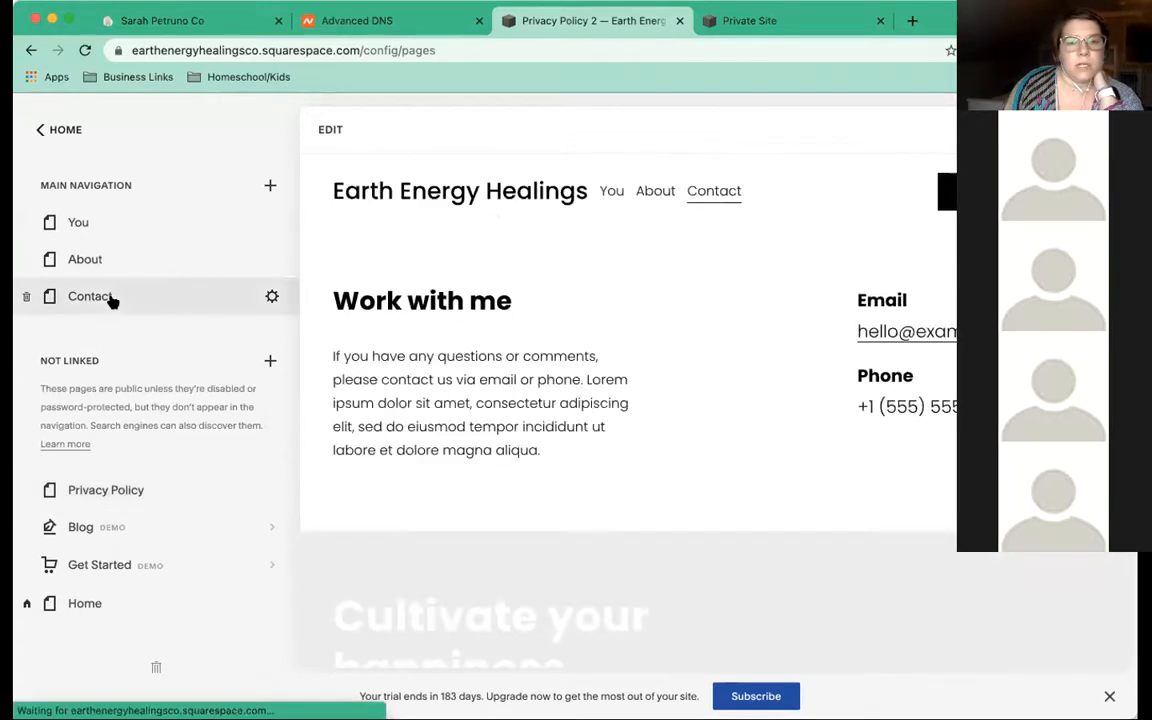
click(269, 188)
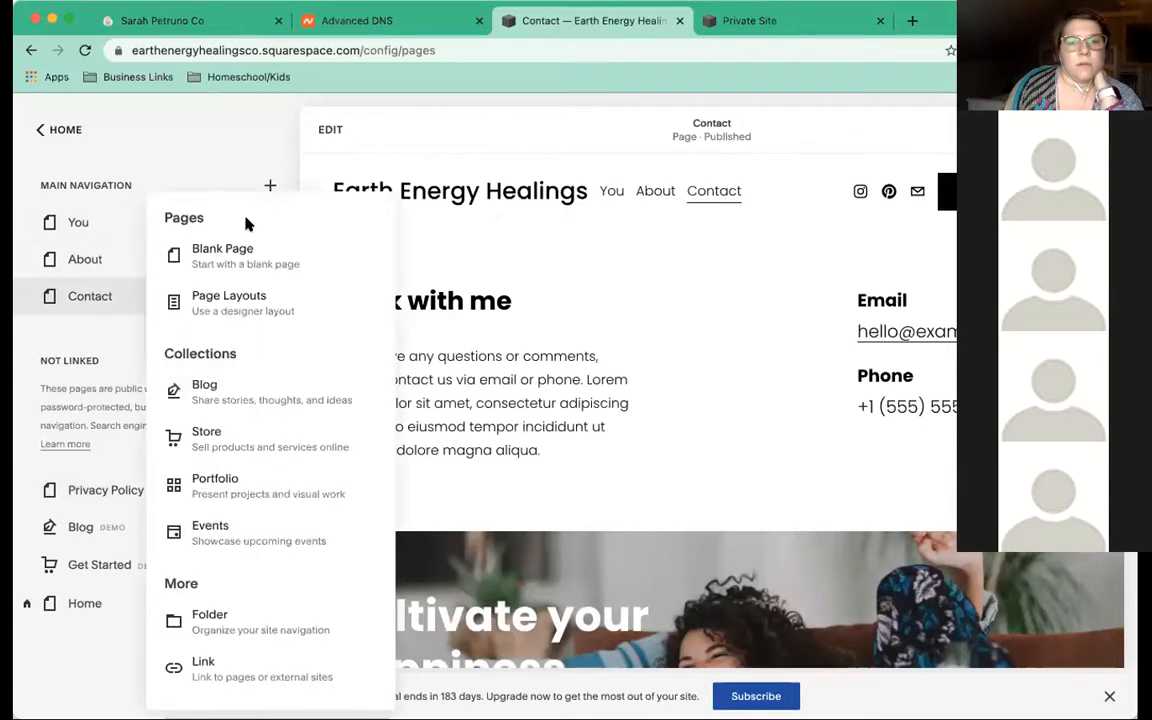
key(Escape)
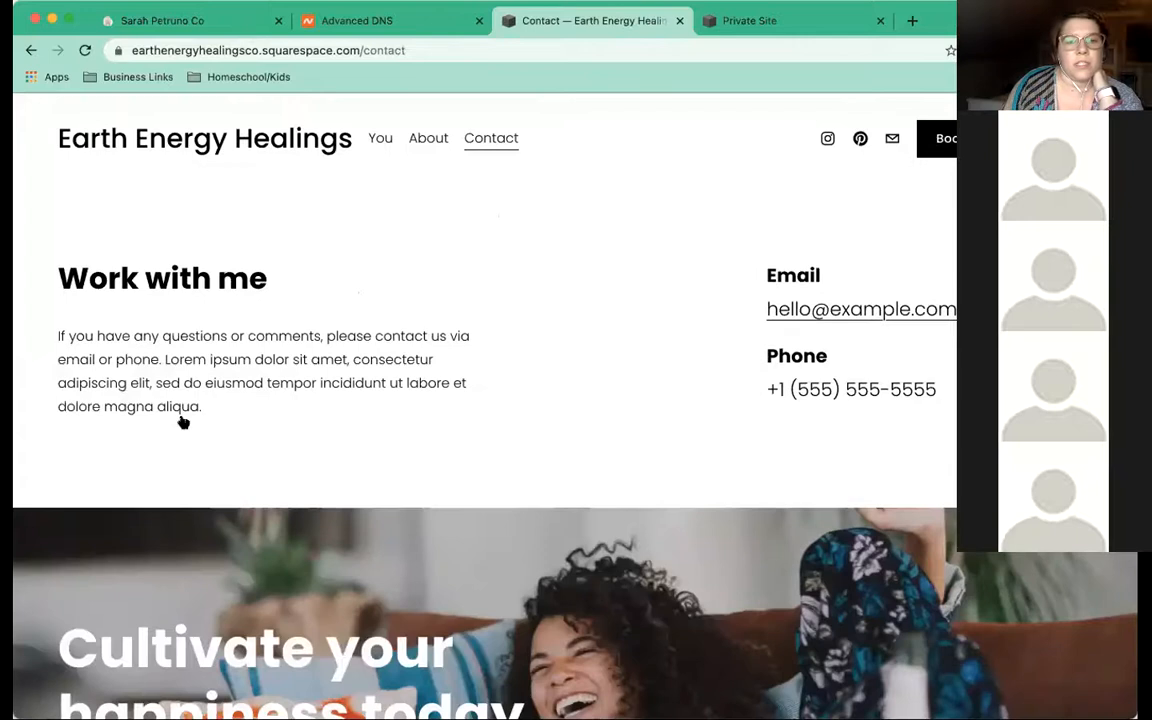
scroll(178, 426, down, 2)
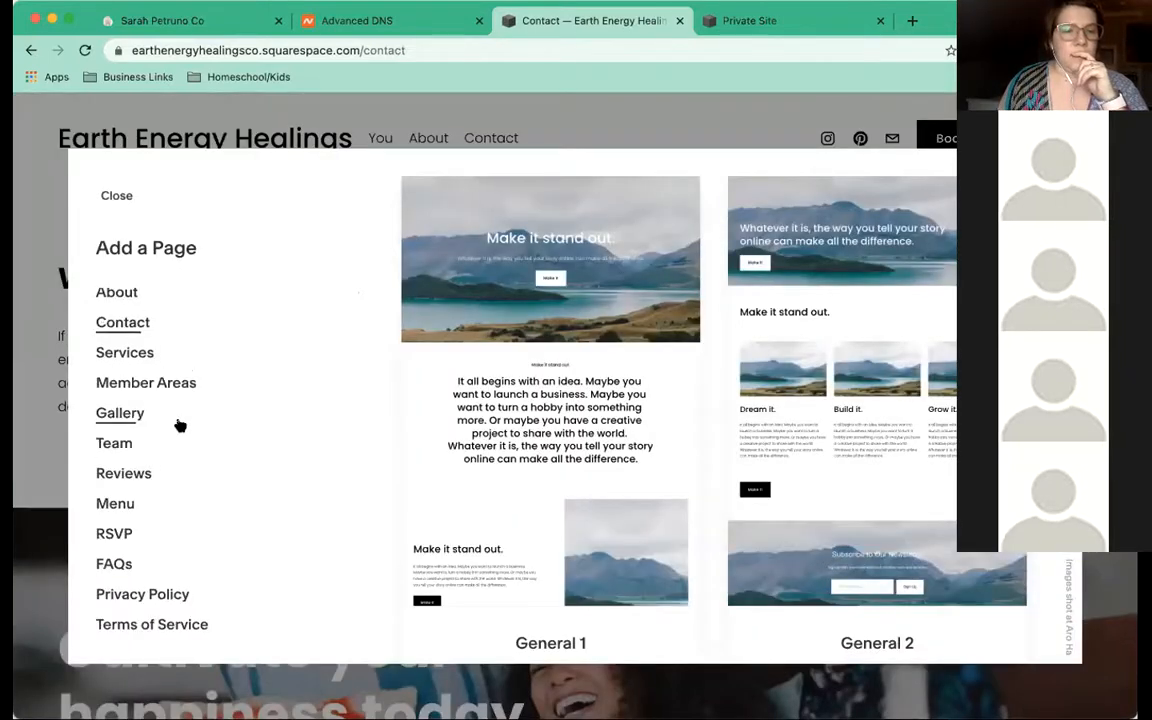
click(118, 323)
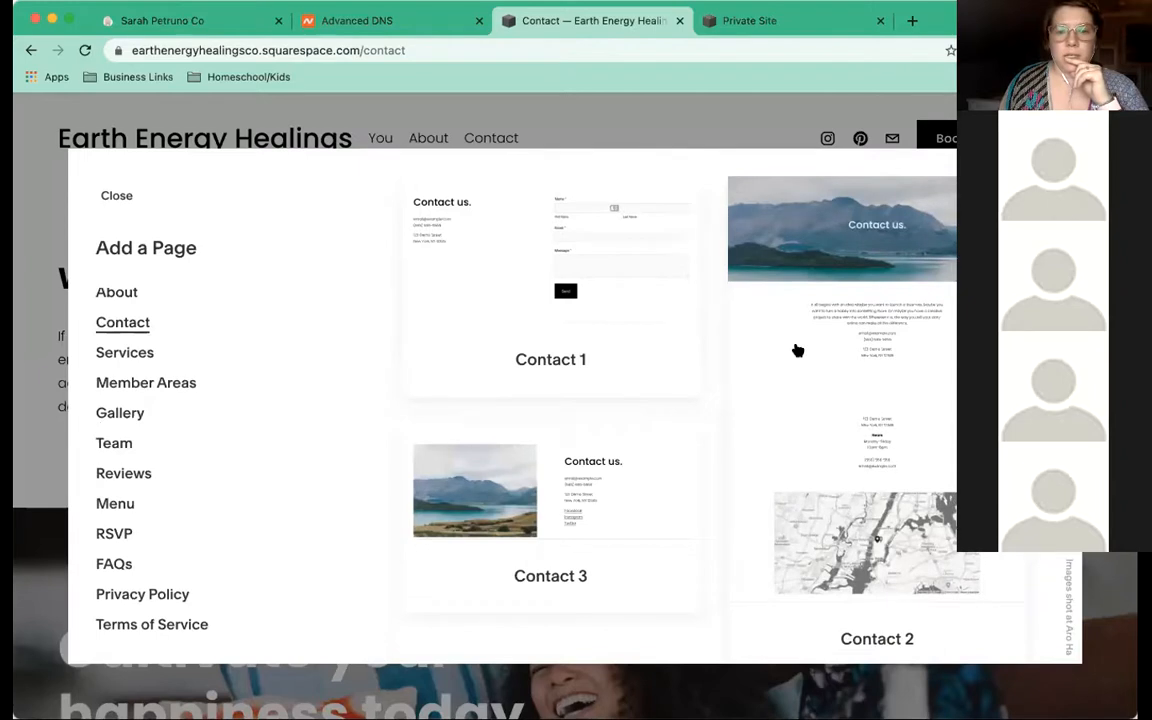
scroll(797, 350, down, 3)
scroll(802, 347, up, 1)
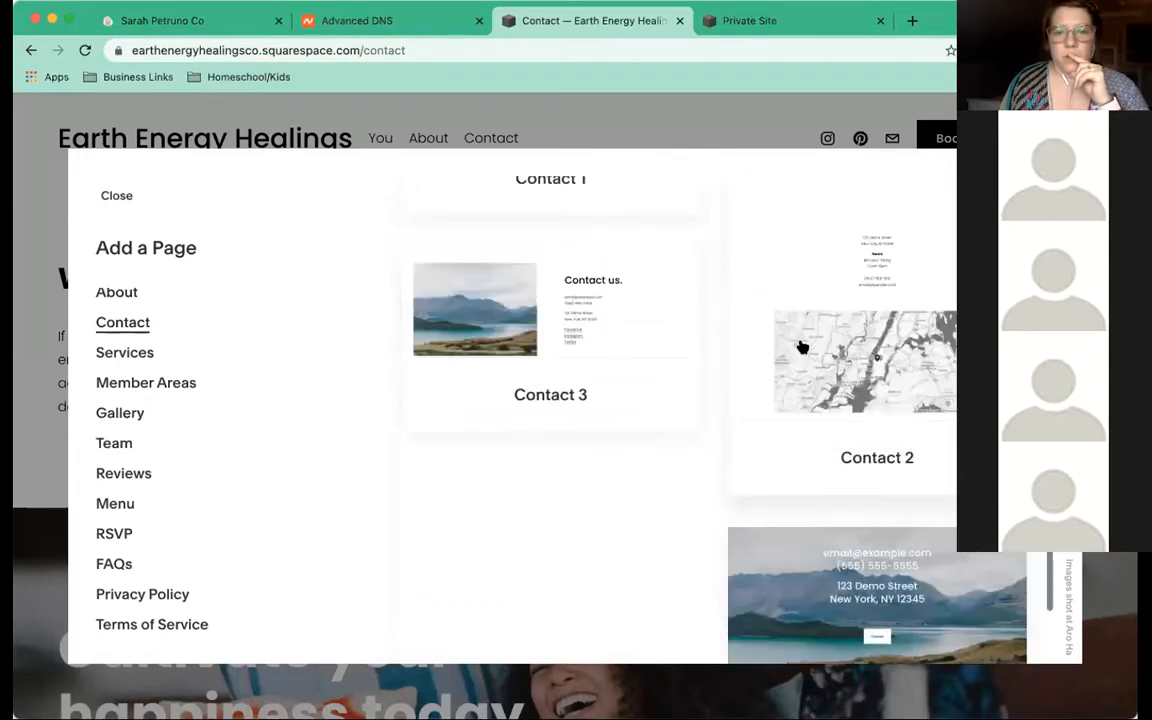
scroll(802, 347, up, 3)
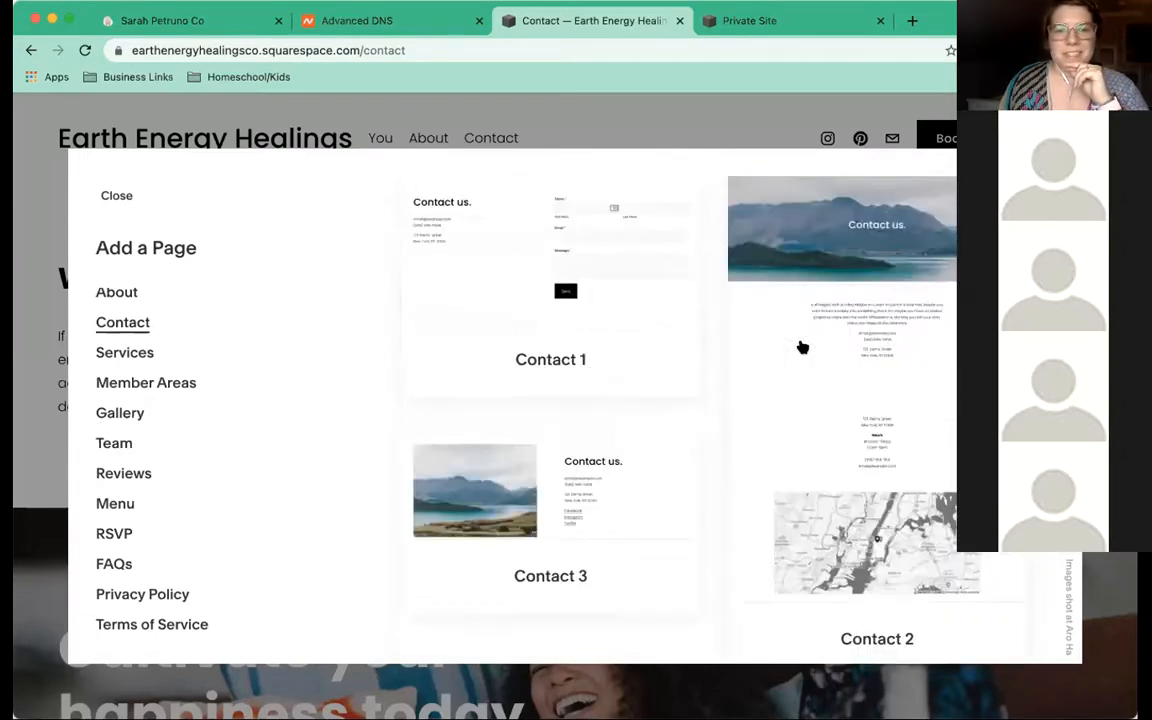
click(537, 357)
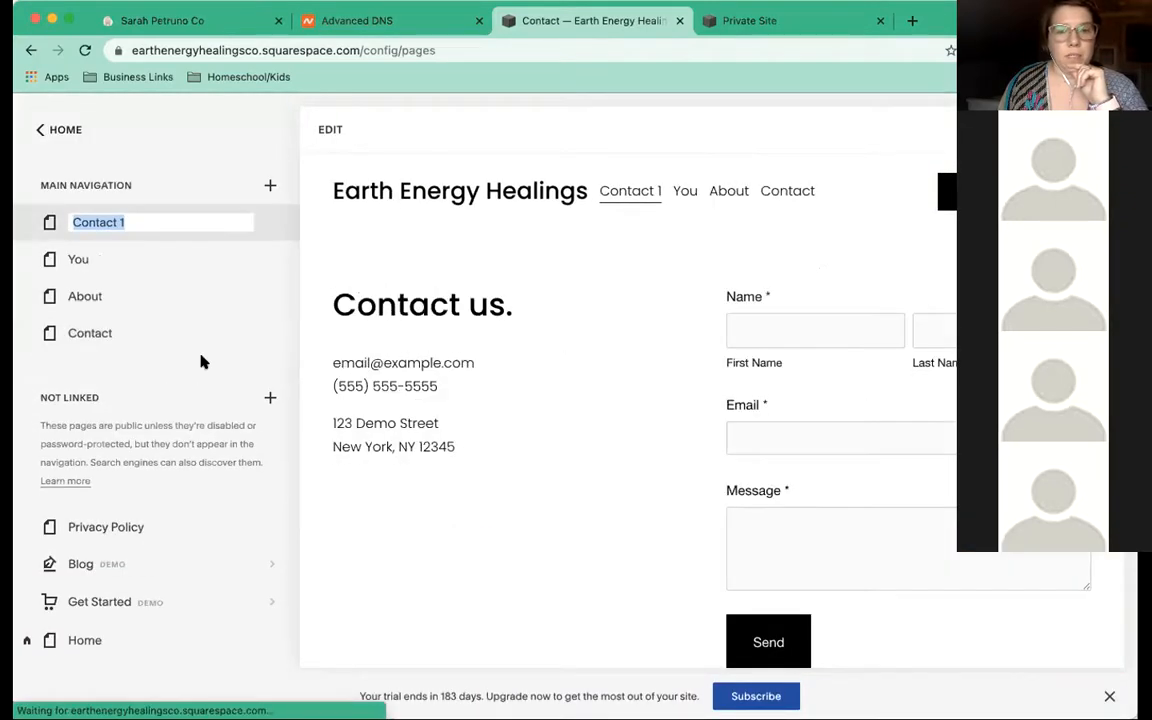
Delete the old Contact page and move Contact 1 below About in the navigation
click(26, 335)
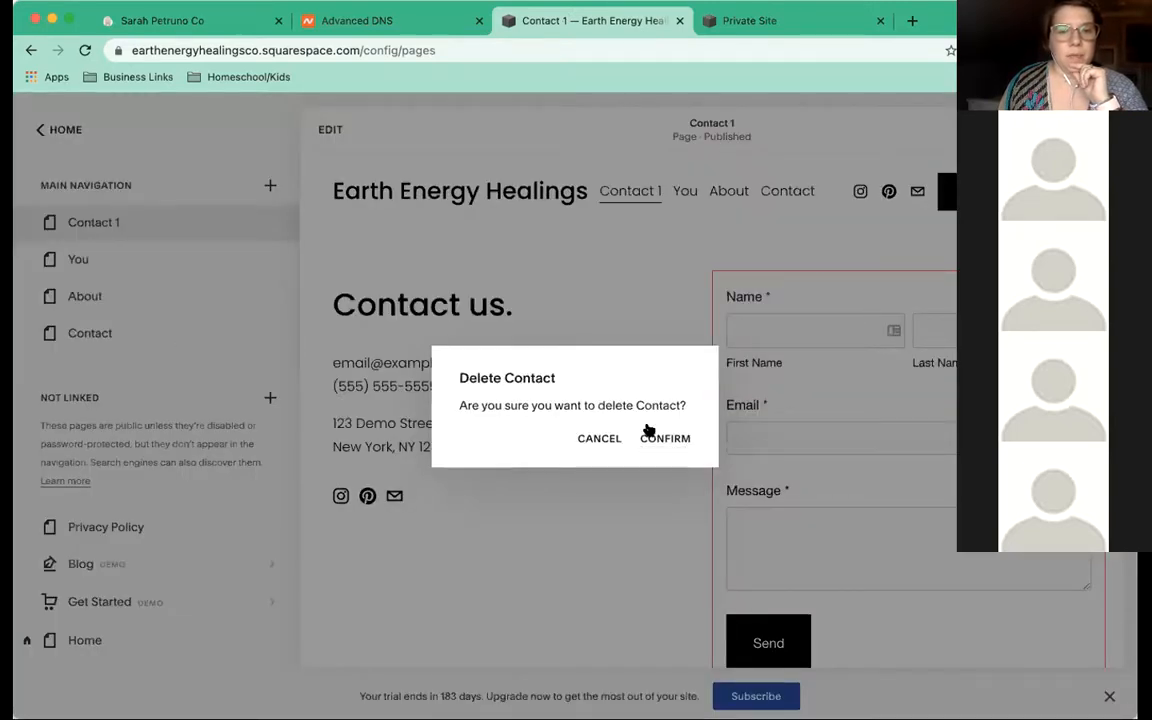
click(655, 440)
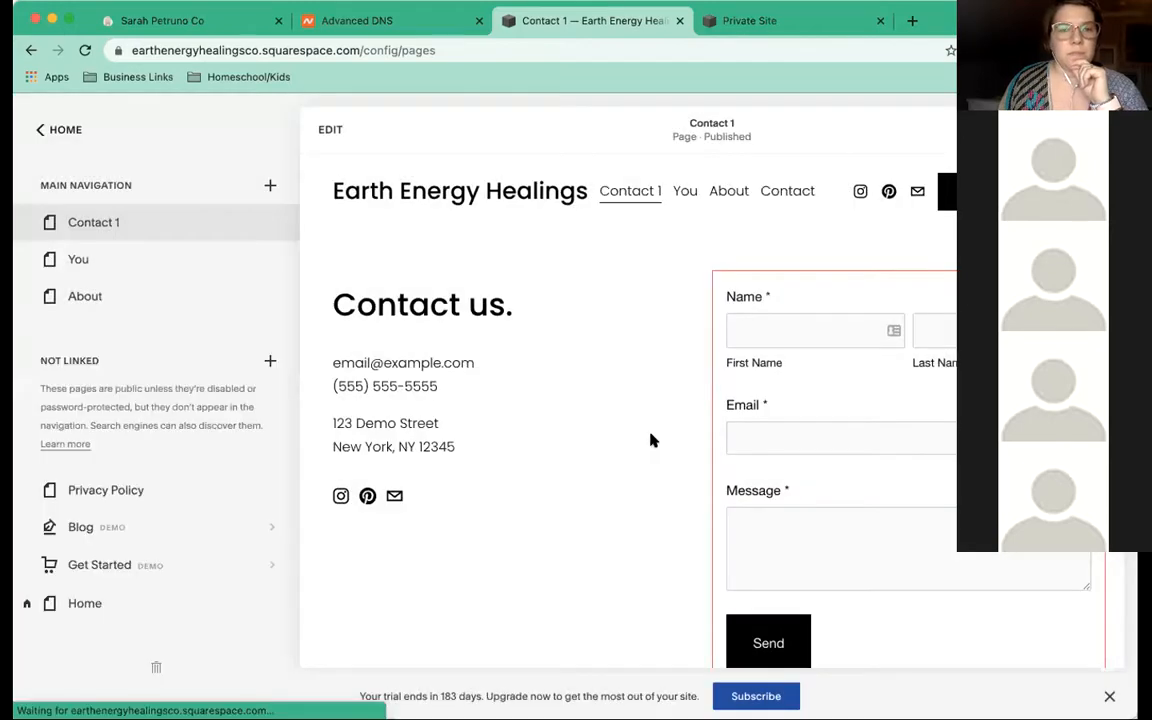
drag(108, 235, 271, 300)
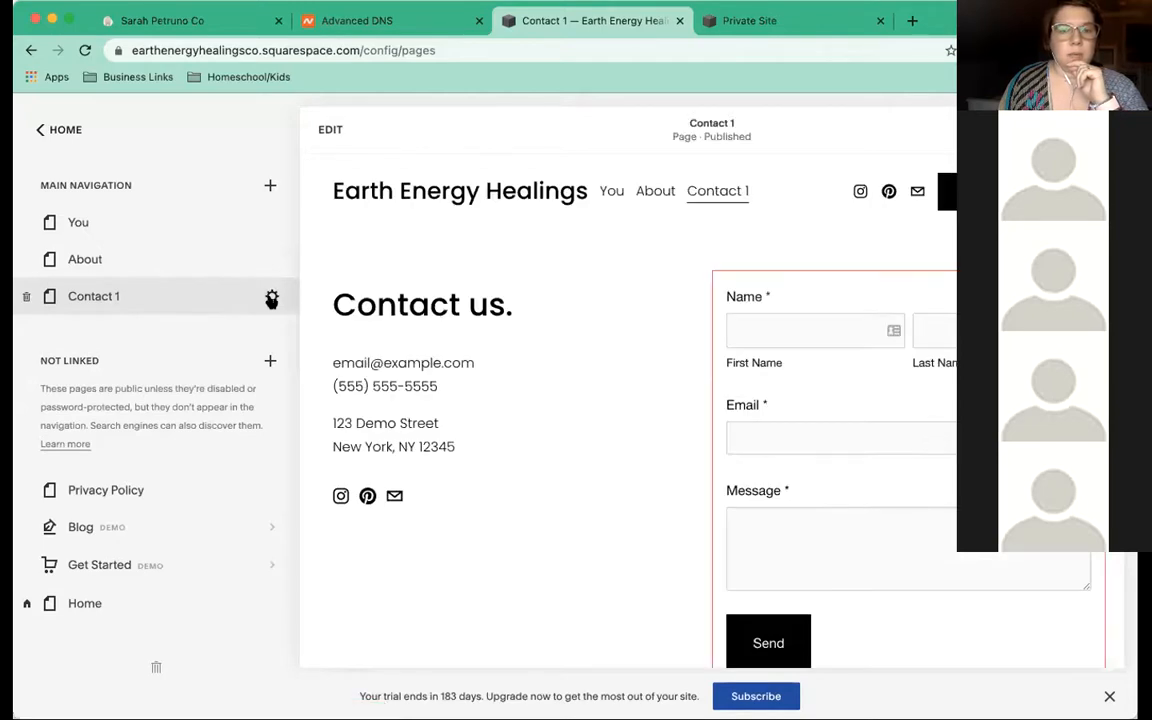
click(271, 296)
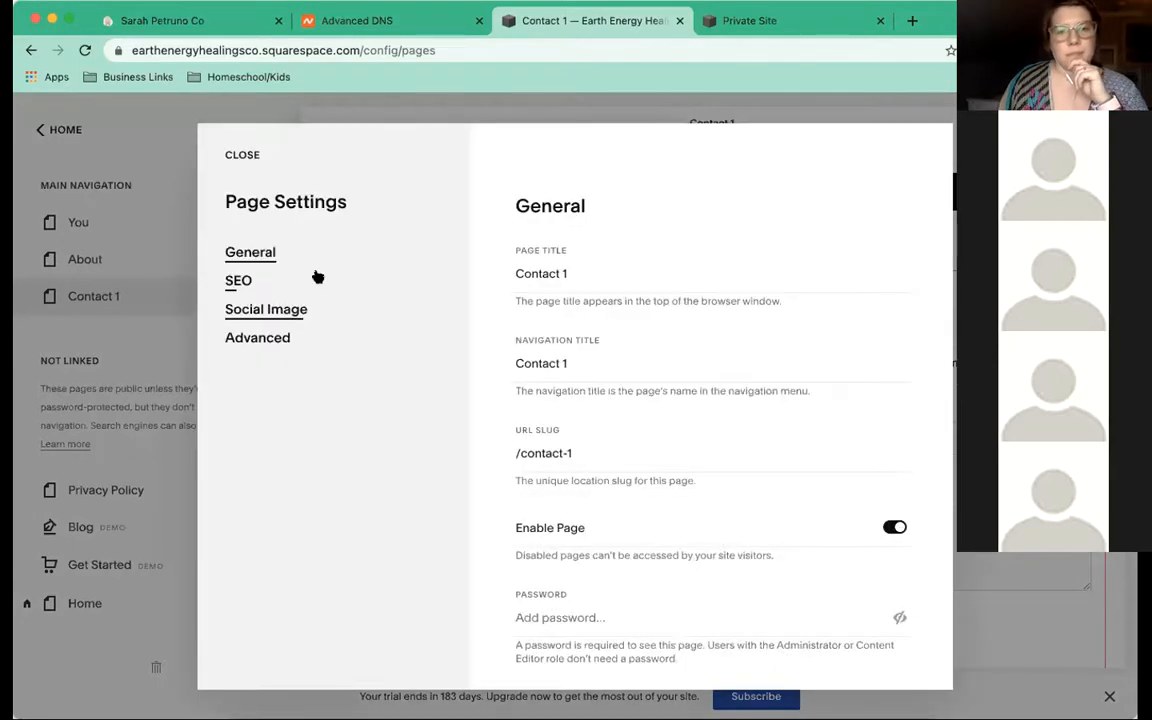
Drop the '1' from the page title, navigation title and slug (now /contact), then save
click(596, 272)
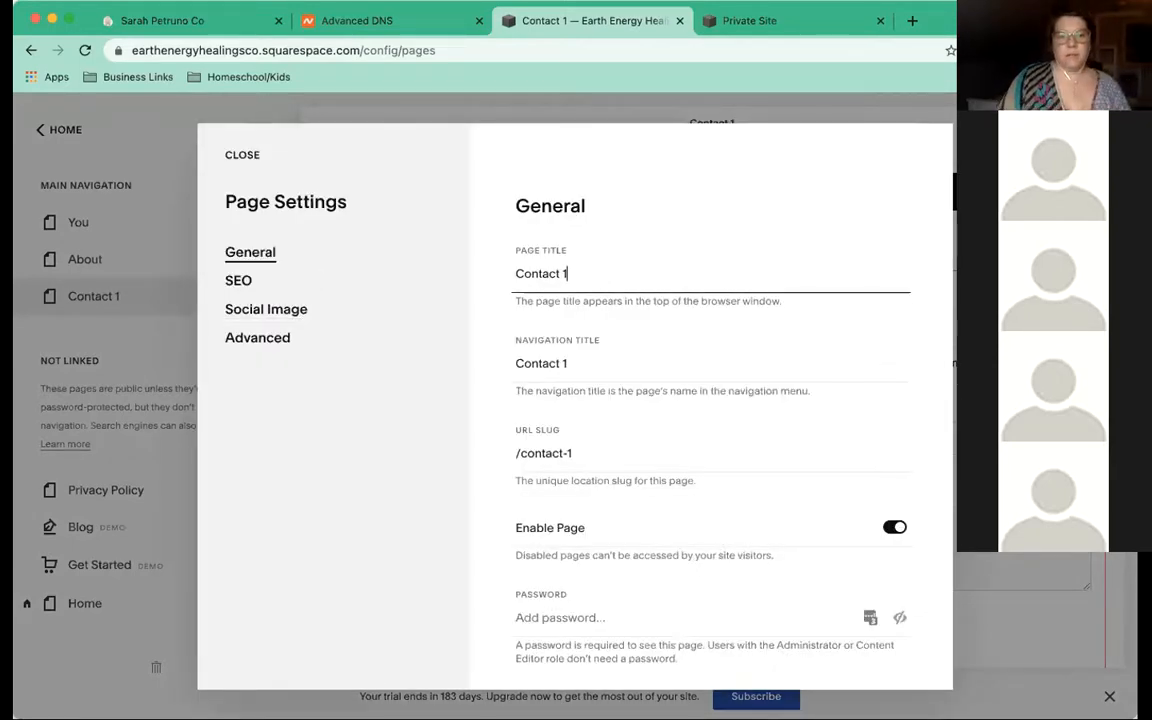
key(BackSpace)
key(BackSpace)
click(589, 361)
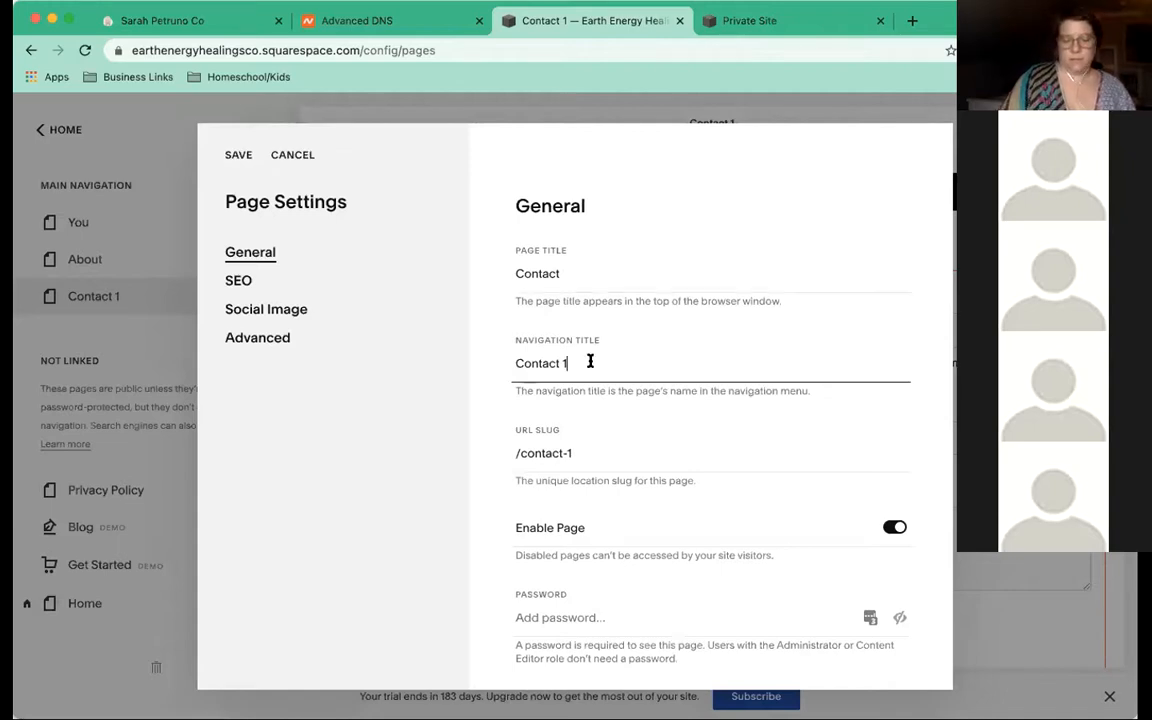
key(BackSpace)
key(BackSpace)
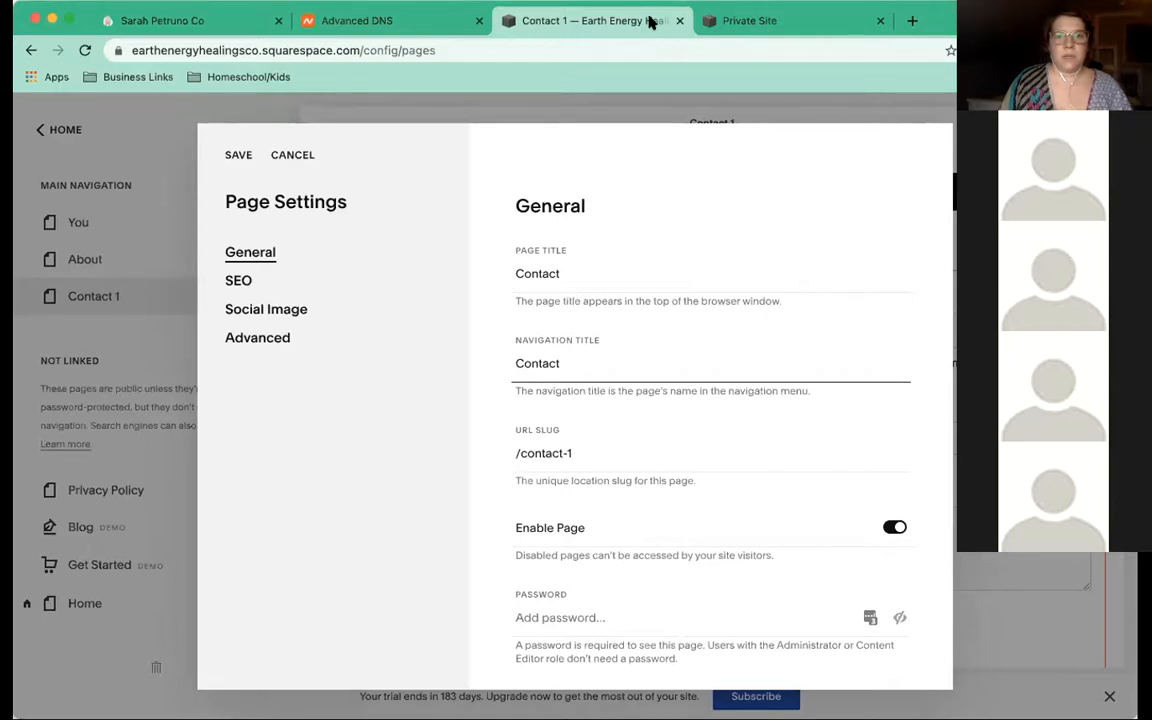
click(590, 452)
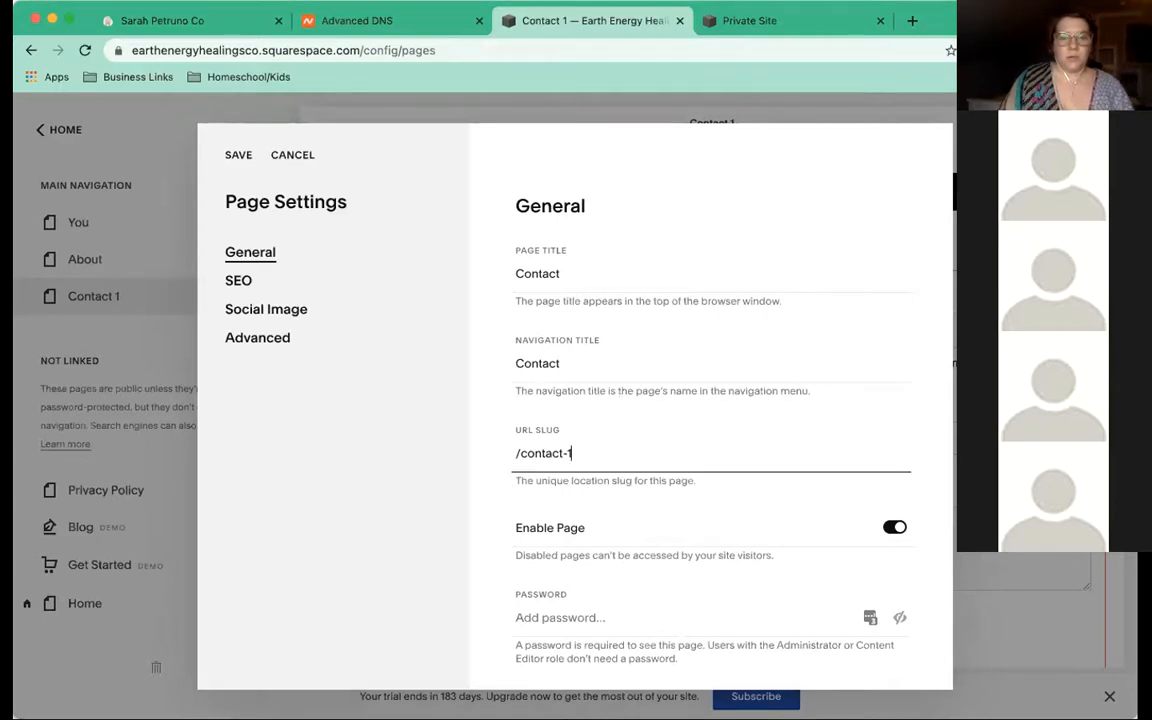
key(BackSpace)
key(BackSpace)
scroll(600, 445, down, 3)
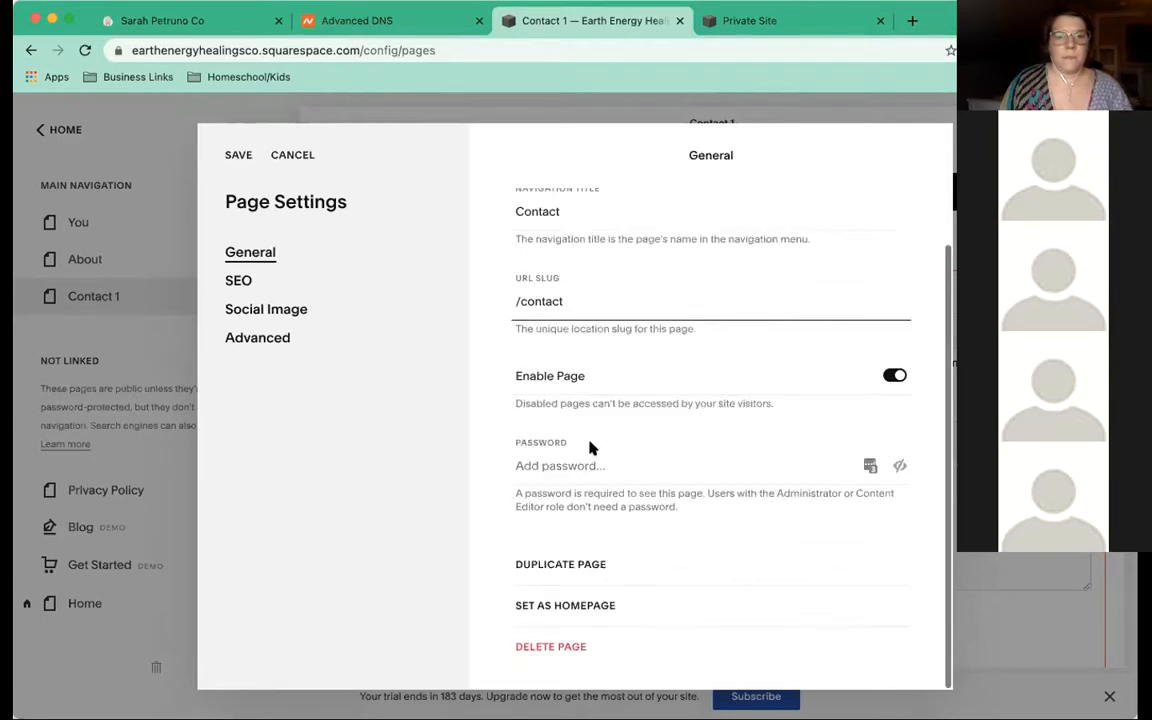
click(240, 157)
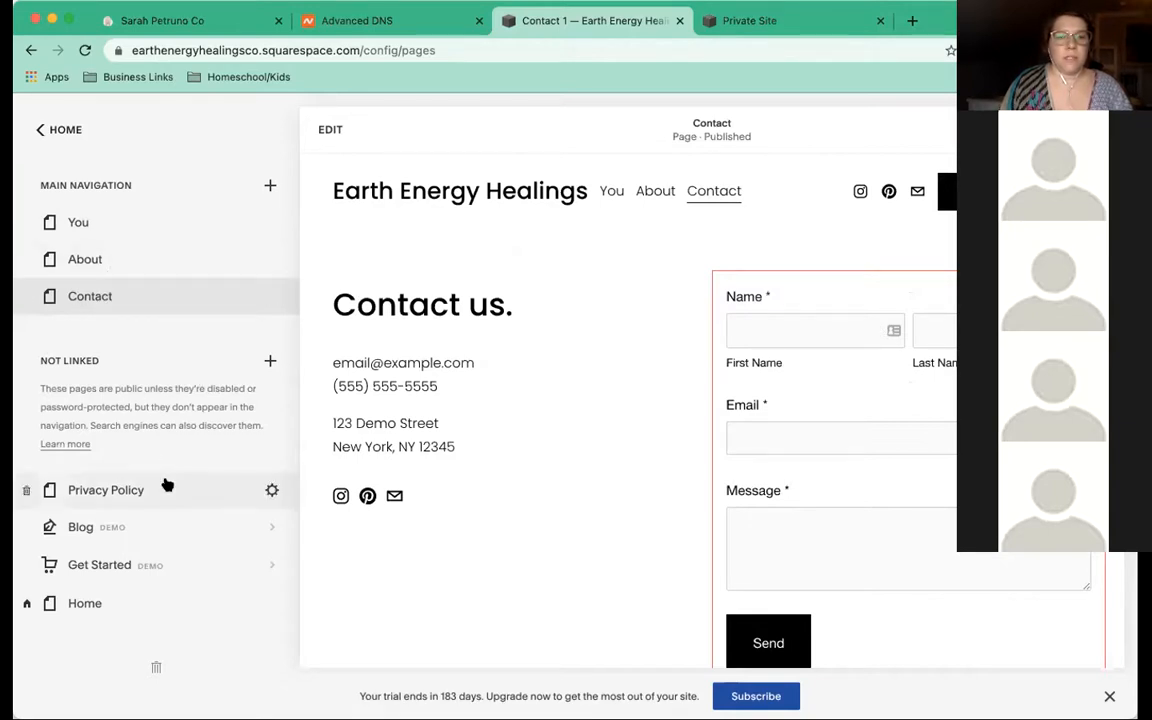
scroll(135, 540, down, 1)
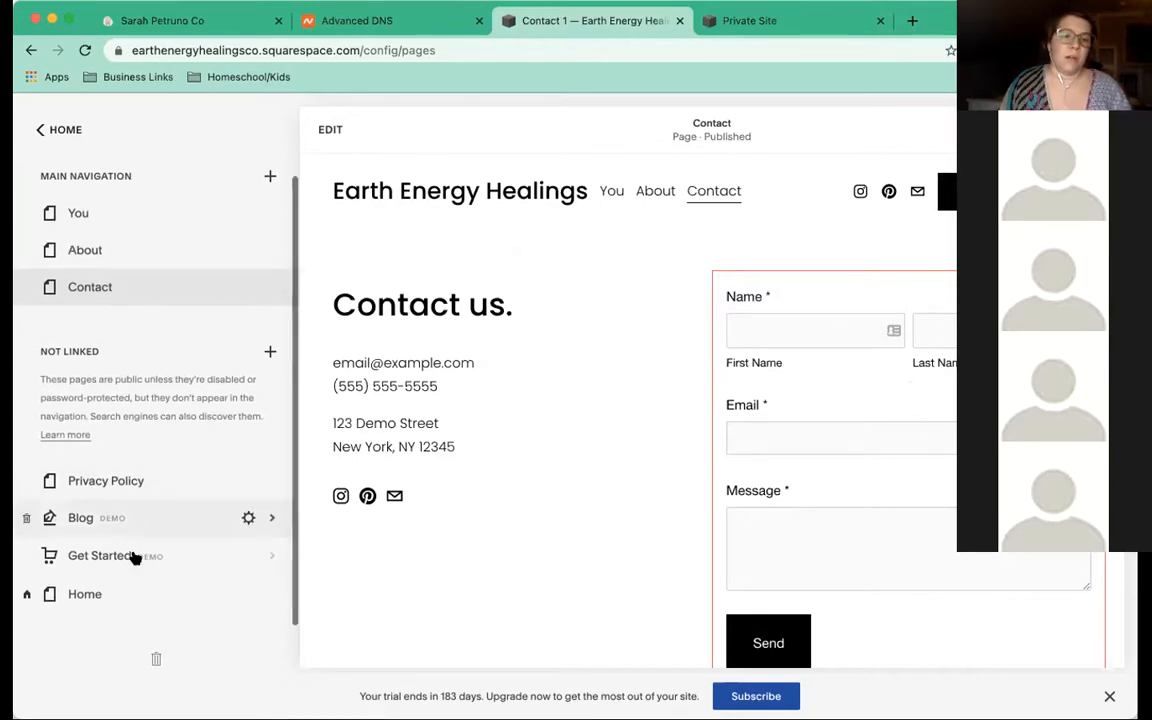
scroll(77, 546, down, 2)
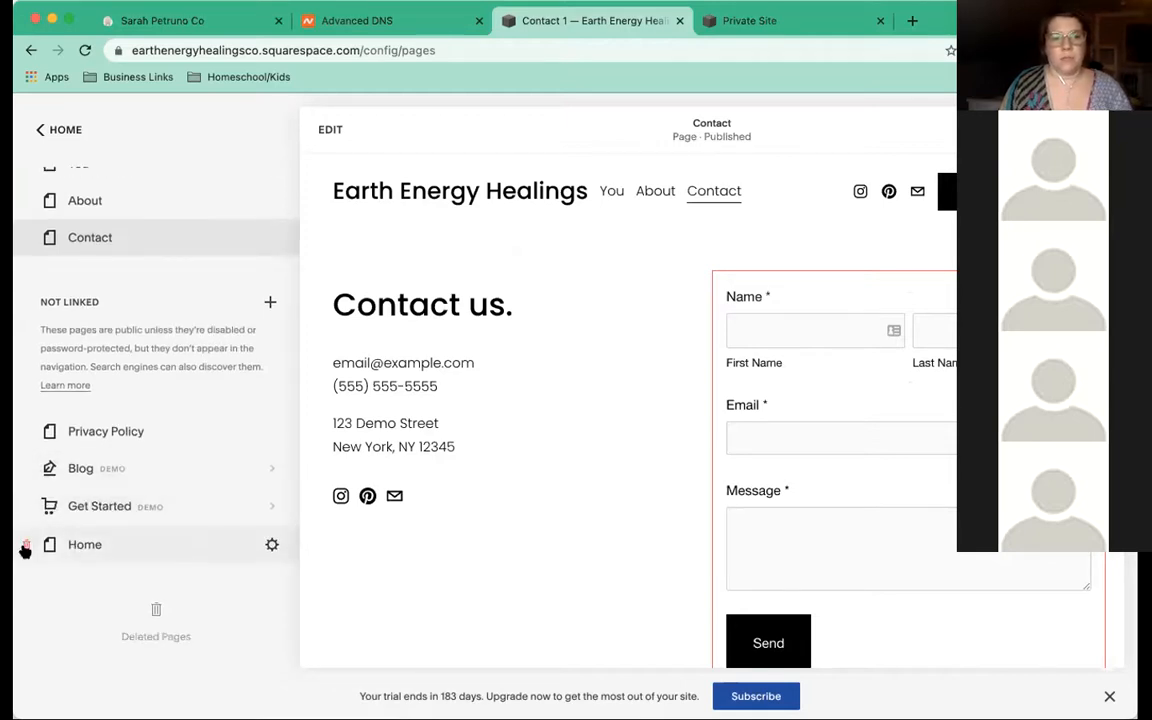
scroll(180, 338, up, 2)
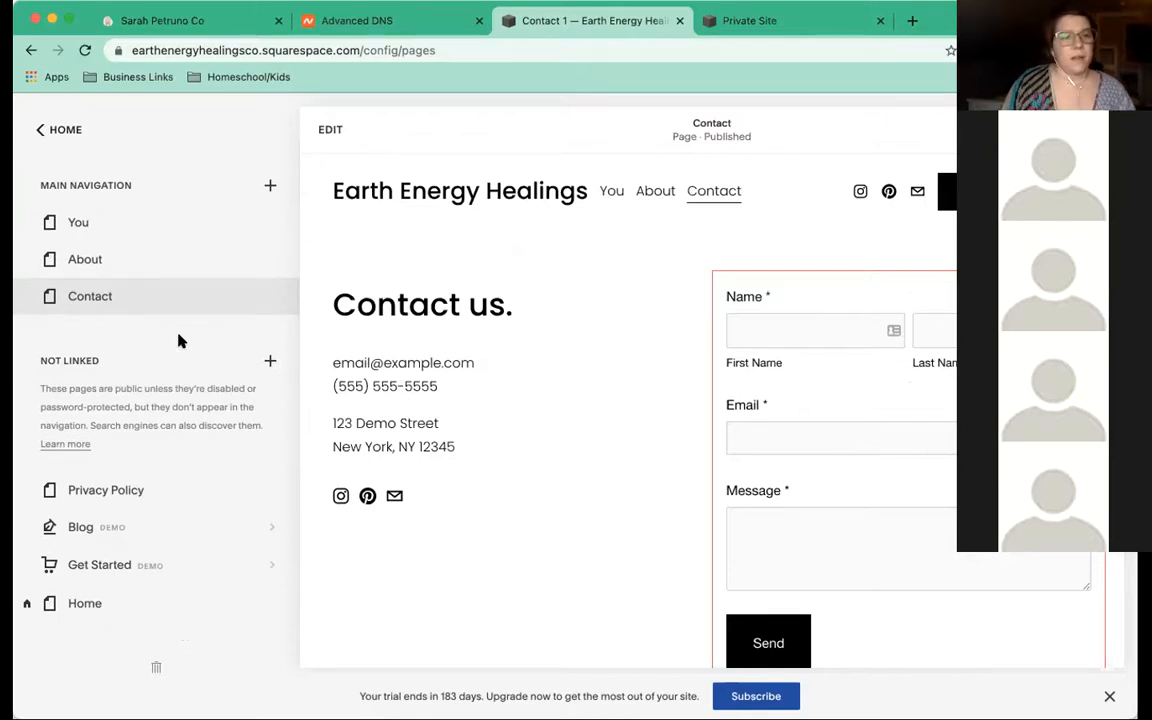
mouse_move(272, 261)
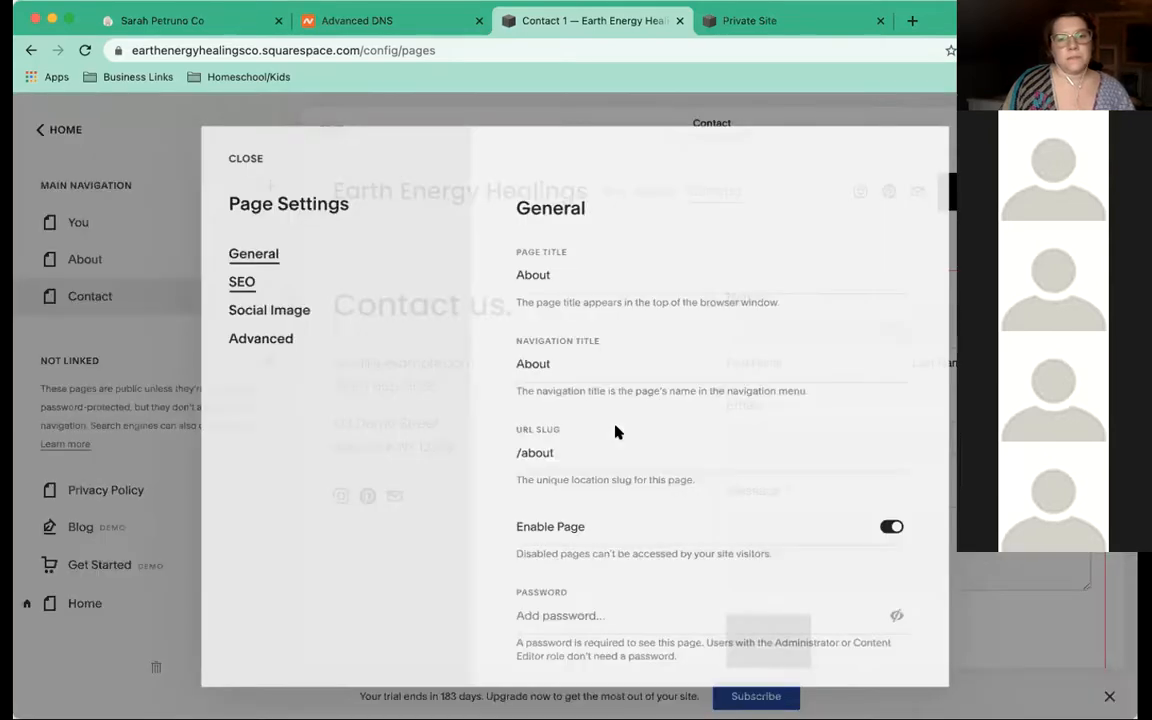
Set the About page as the homepage, close its settings and preview About
scroll(615, 432, down, 3)
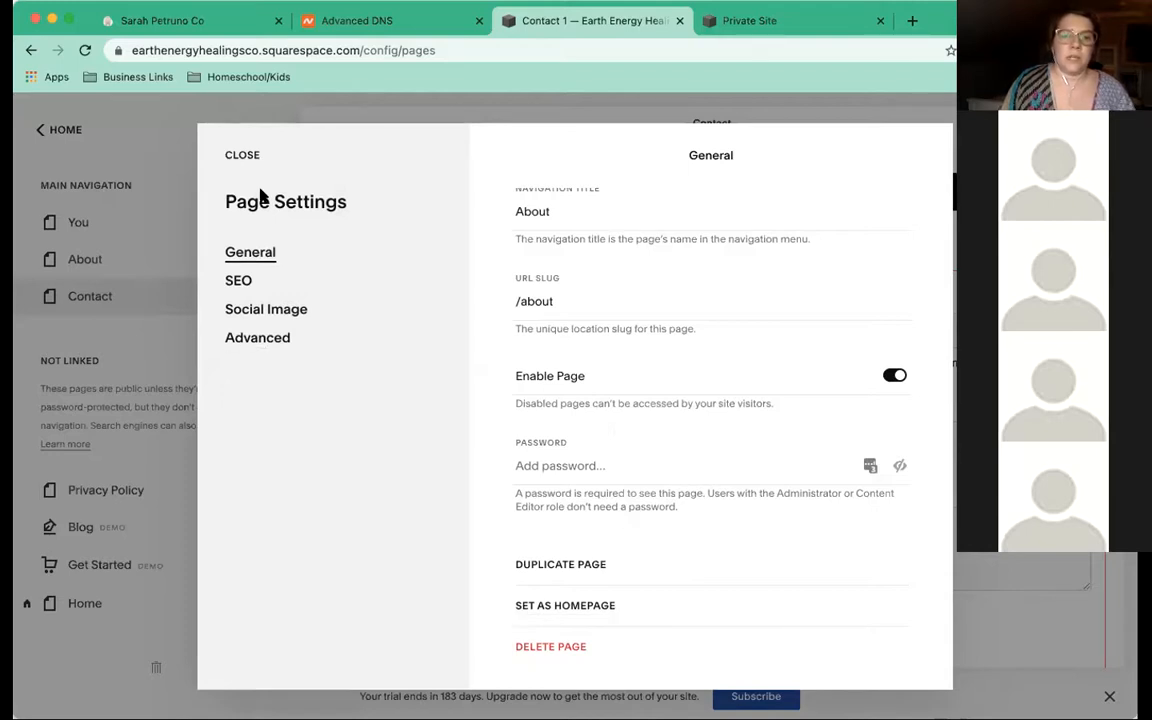
click(557, 606)
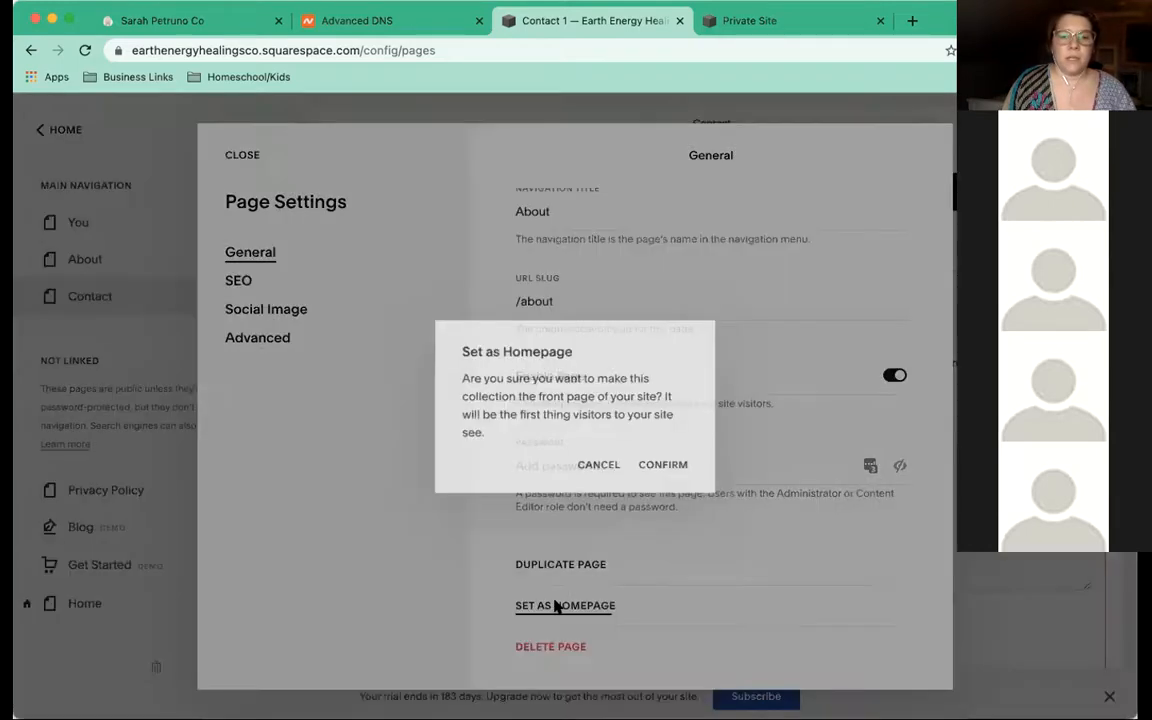
click(658, 468)
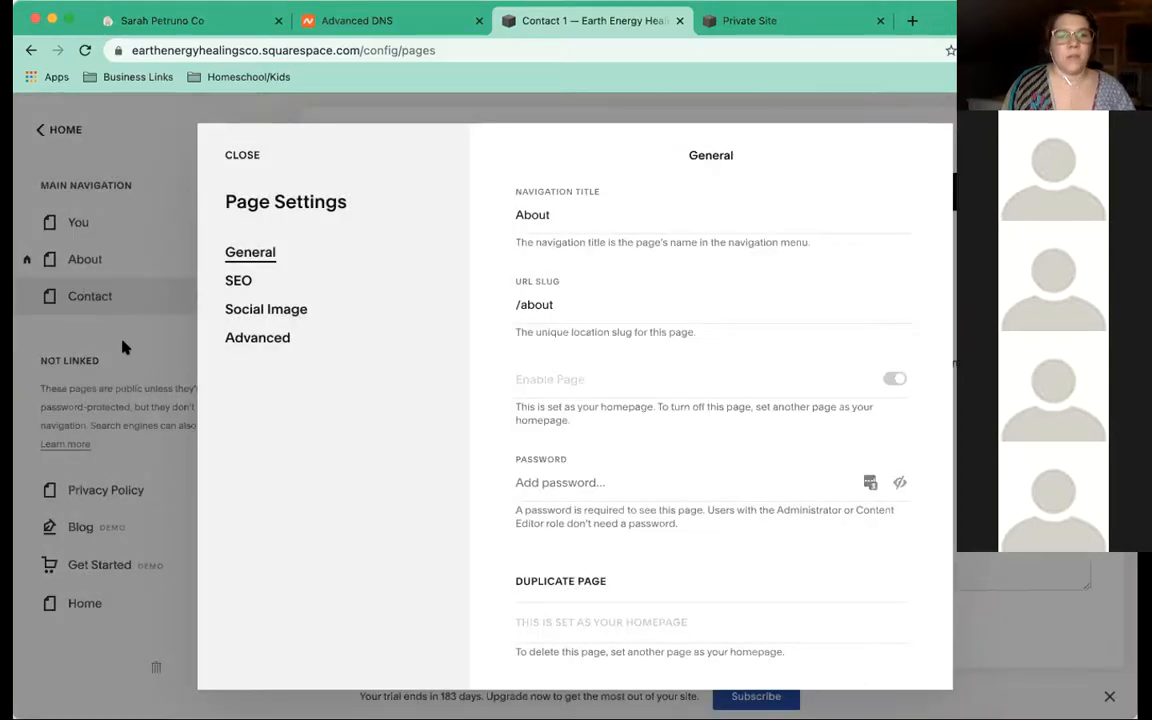
click(231, 154)
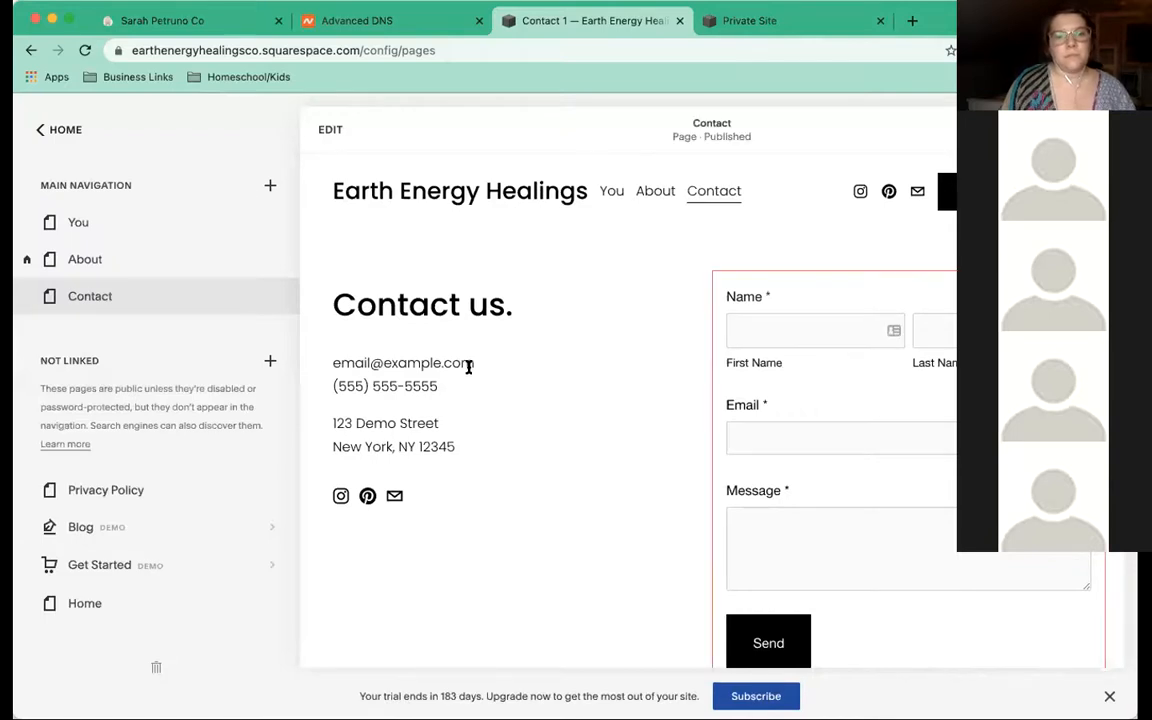
scroll(469, 370, down, 3)
scroll(469, 372, up, 3)
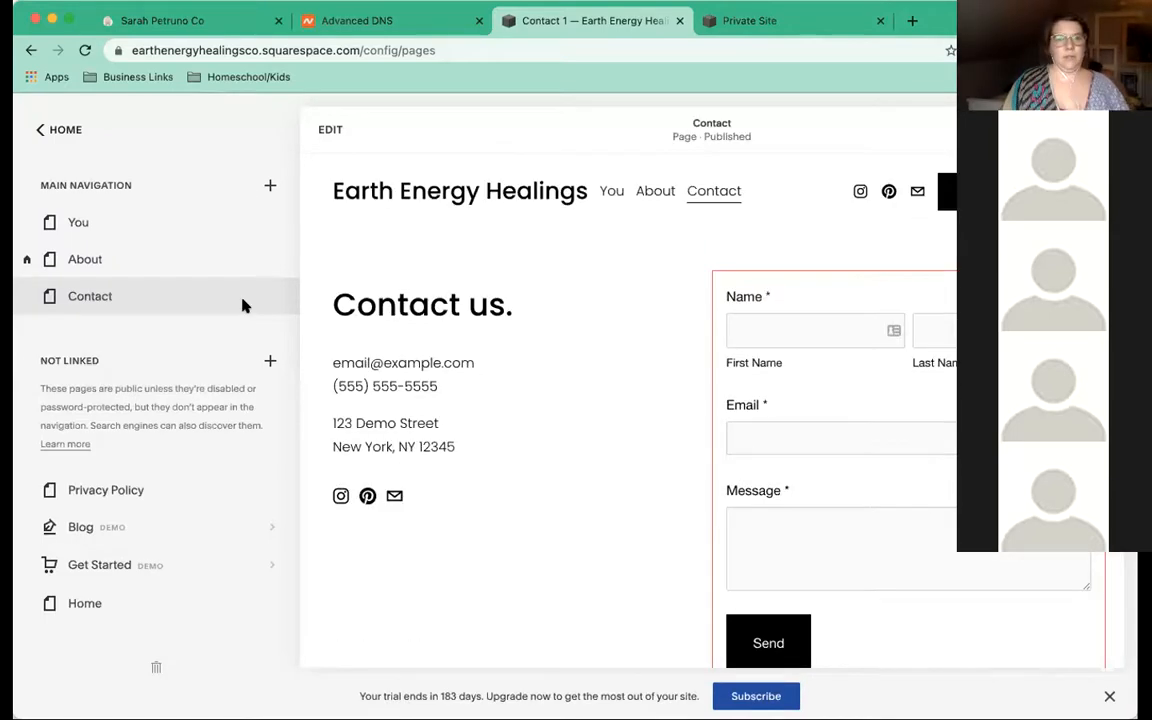
click(400, 192)
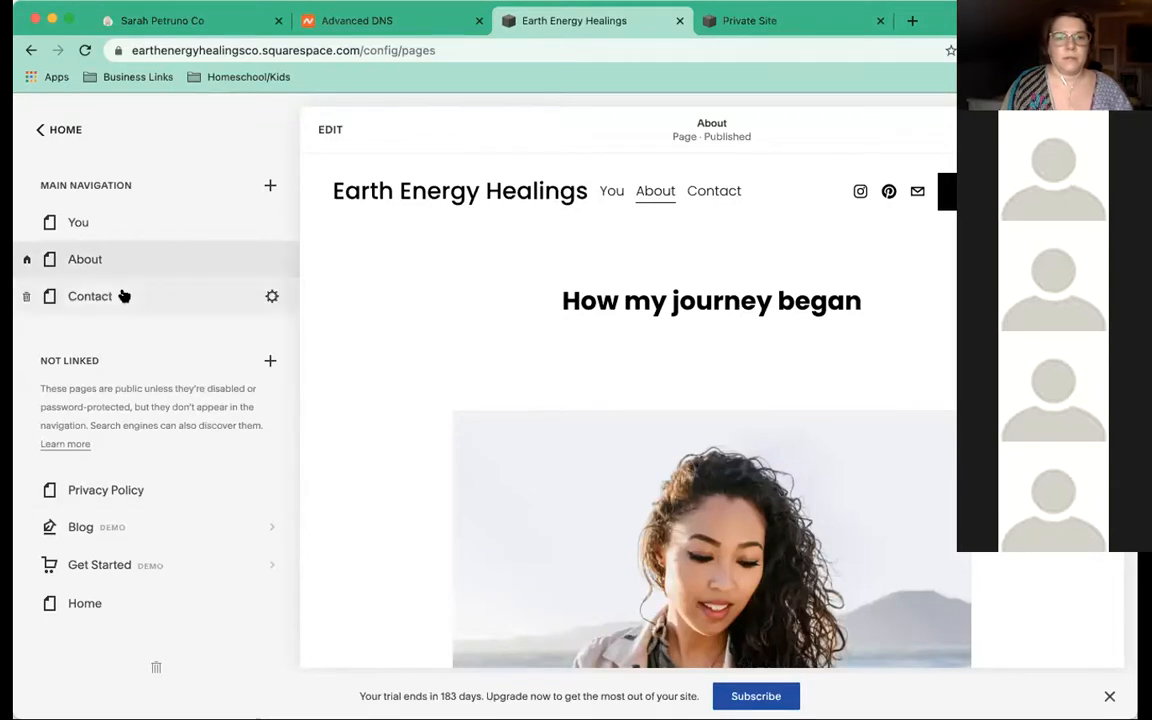
Add a navigation page from the About 1 layout in the About page layouts category
click(271, 187)
click(276, 316)
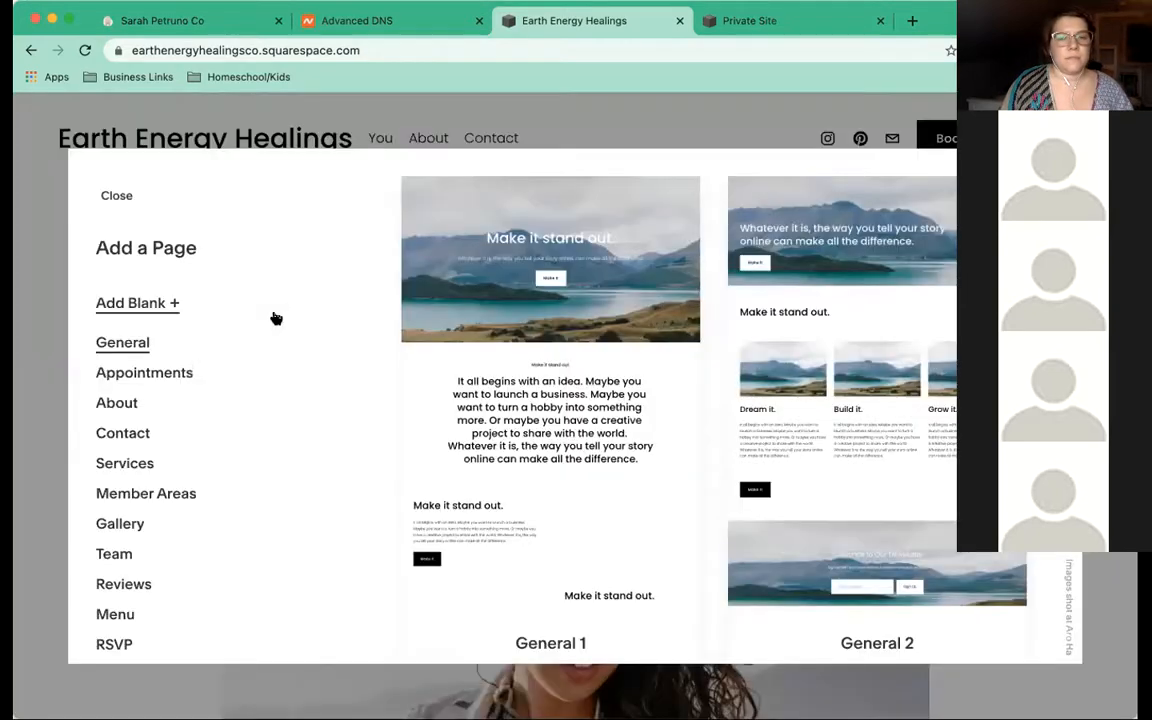
click(118, 402)
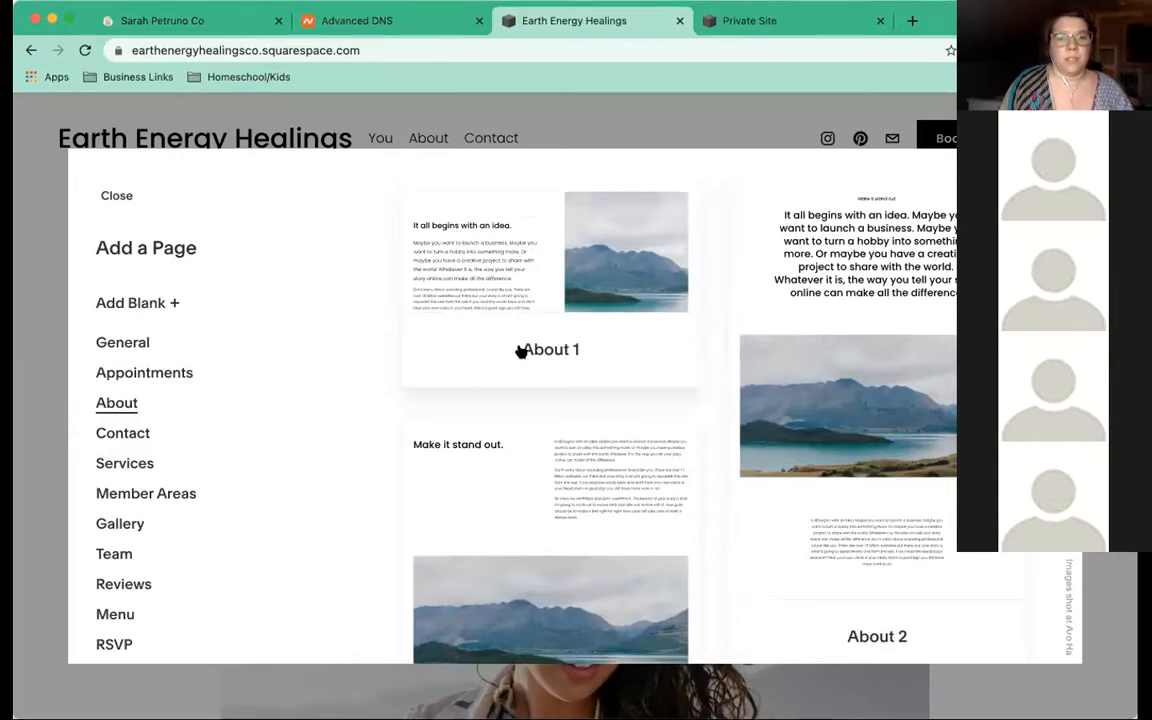
scroll(657, 404, down, 5)
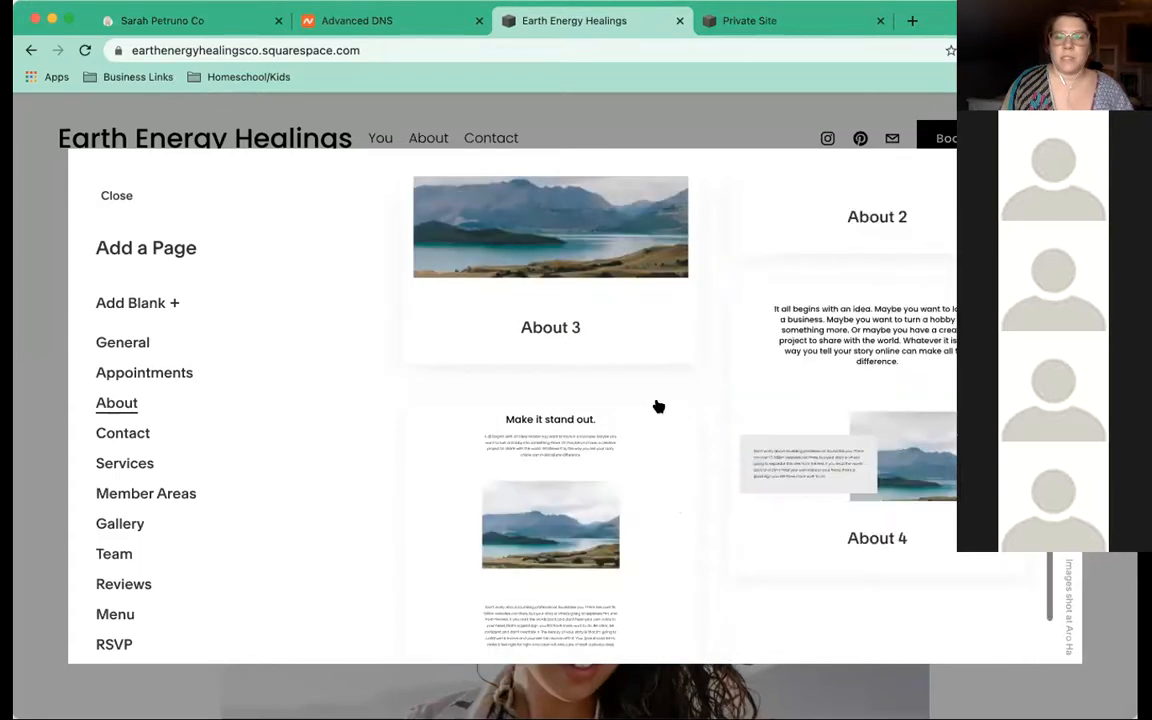
scroll(658, 406, down, 2)
scroll(657, 405, up, 6)
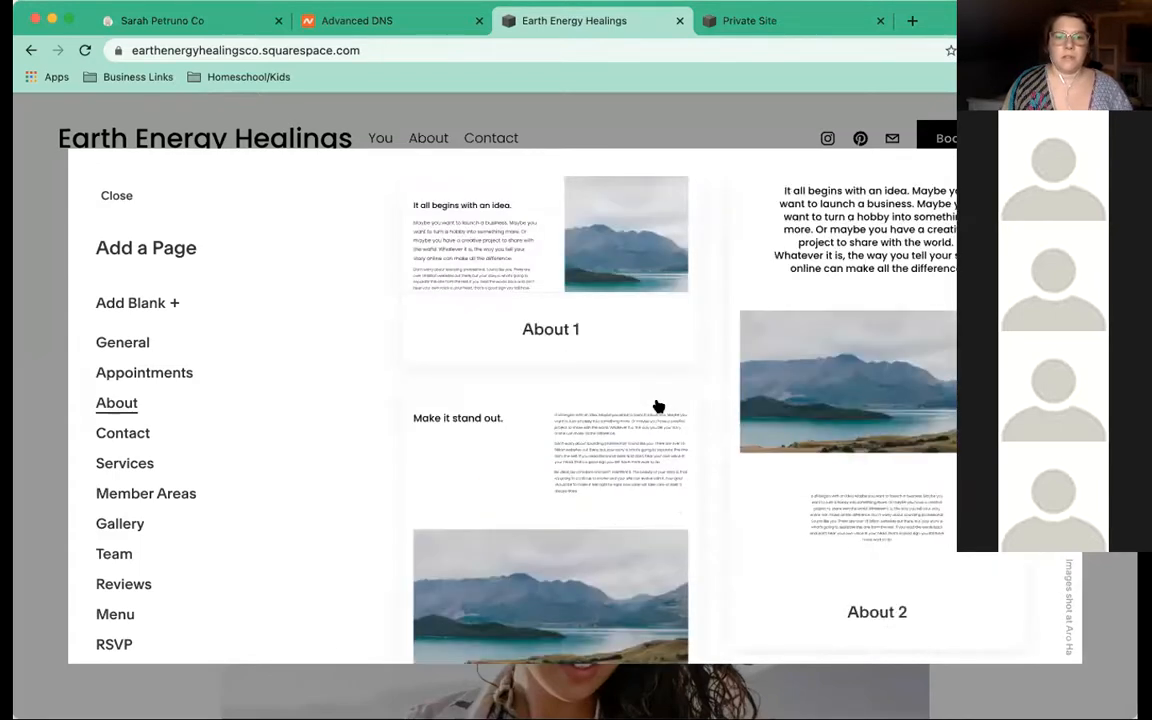
scroll(471, 307, up, 1)
click(475, 307)
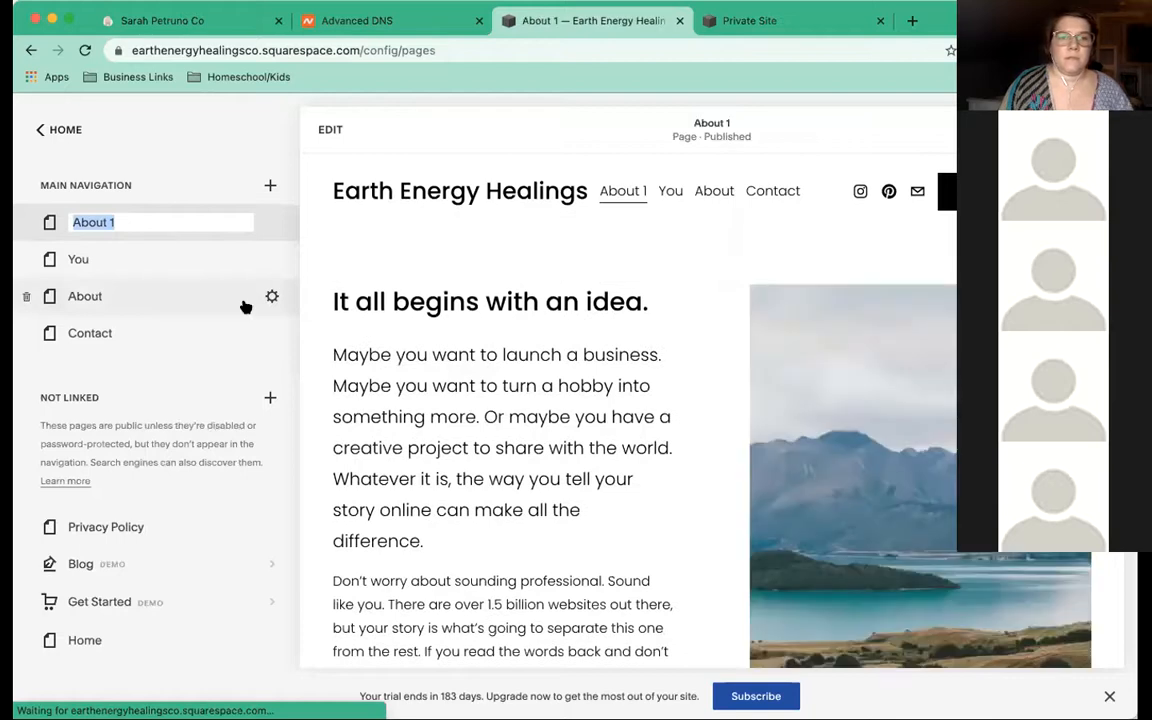
Keep the name About 1, set it as homepage, then begin deleting the old About page
click(274, 226)
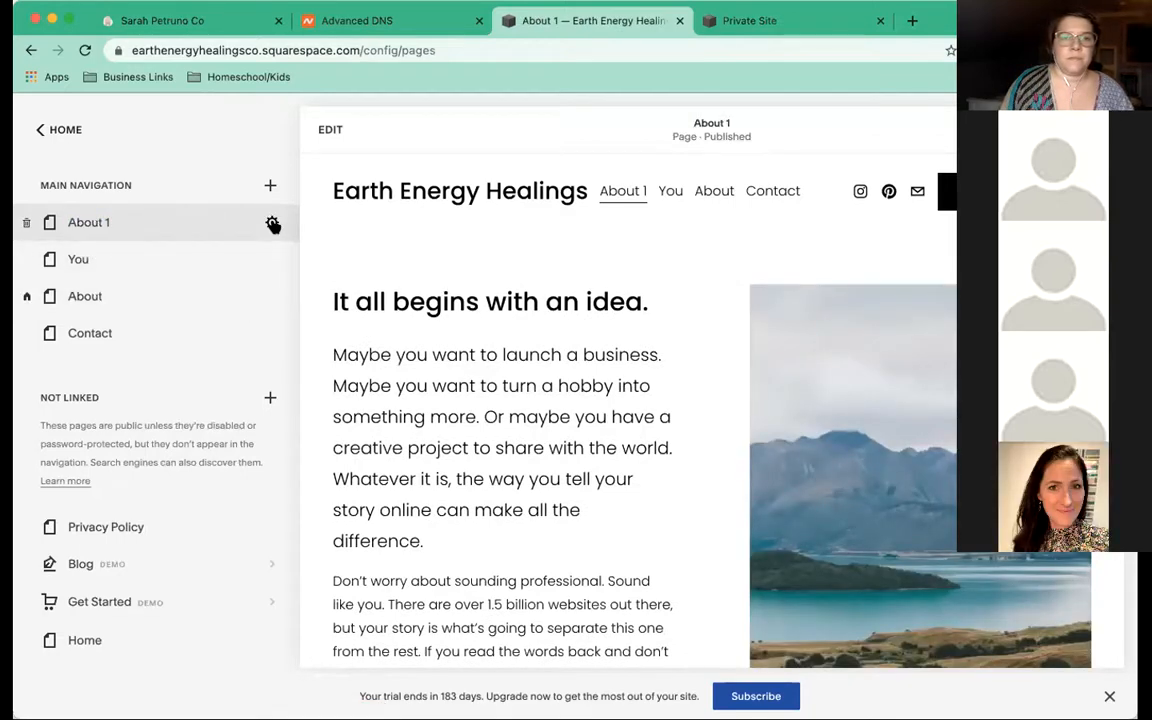
click(273, 224)
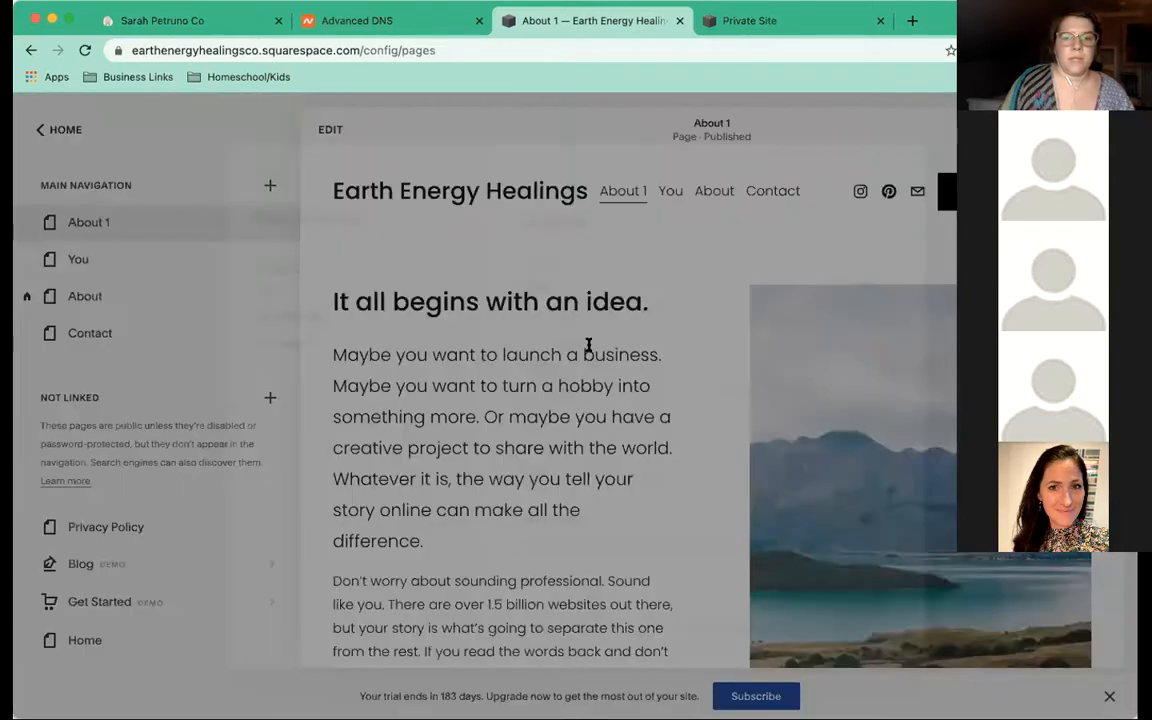
scroll(619, 451, down, 3)
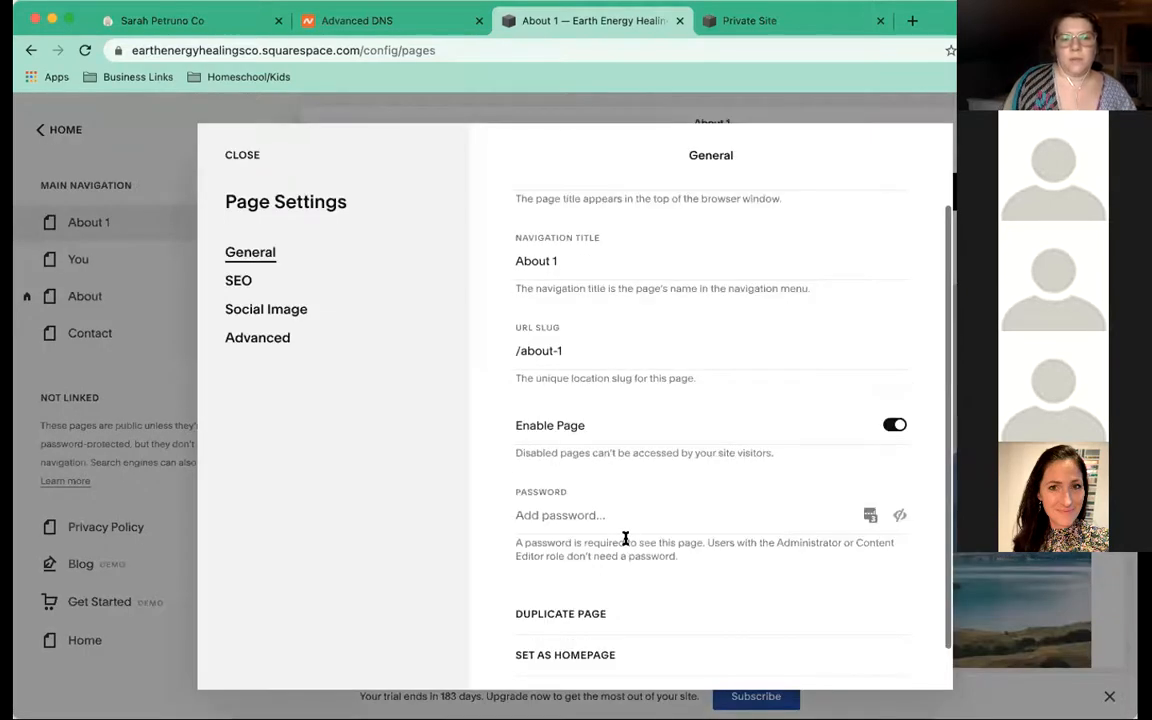
click(562, 606)
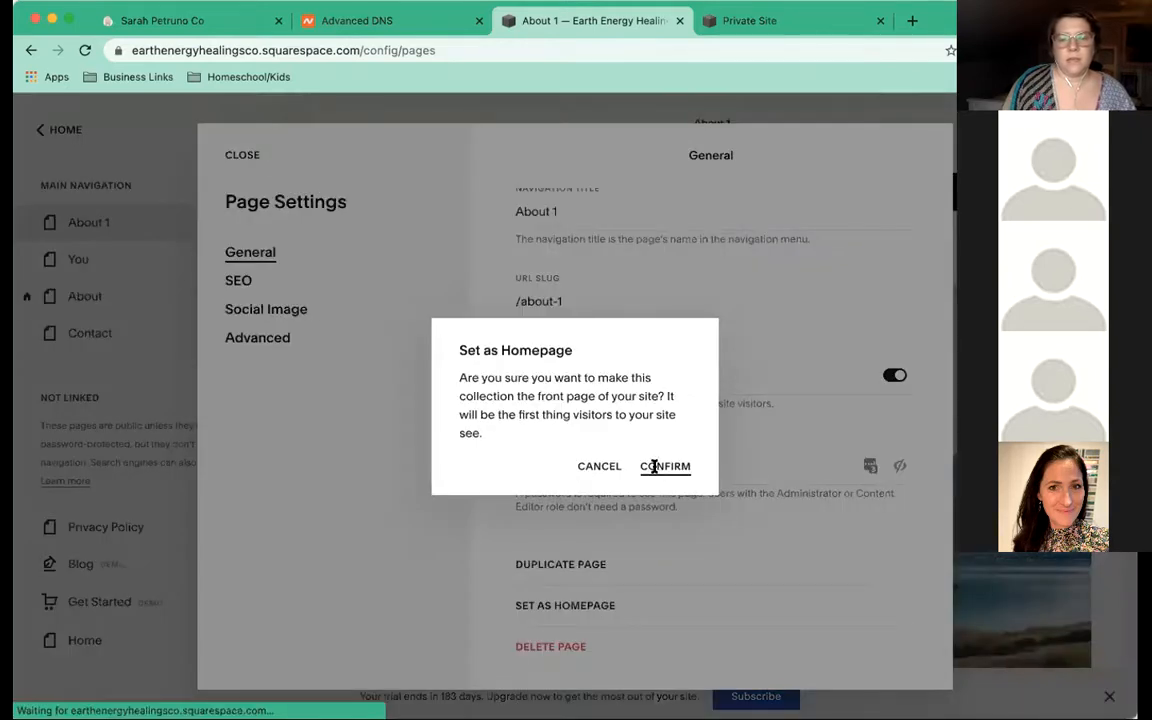
click(654, 466)
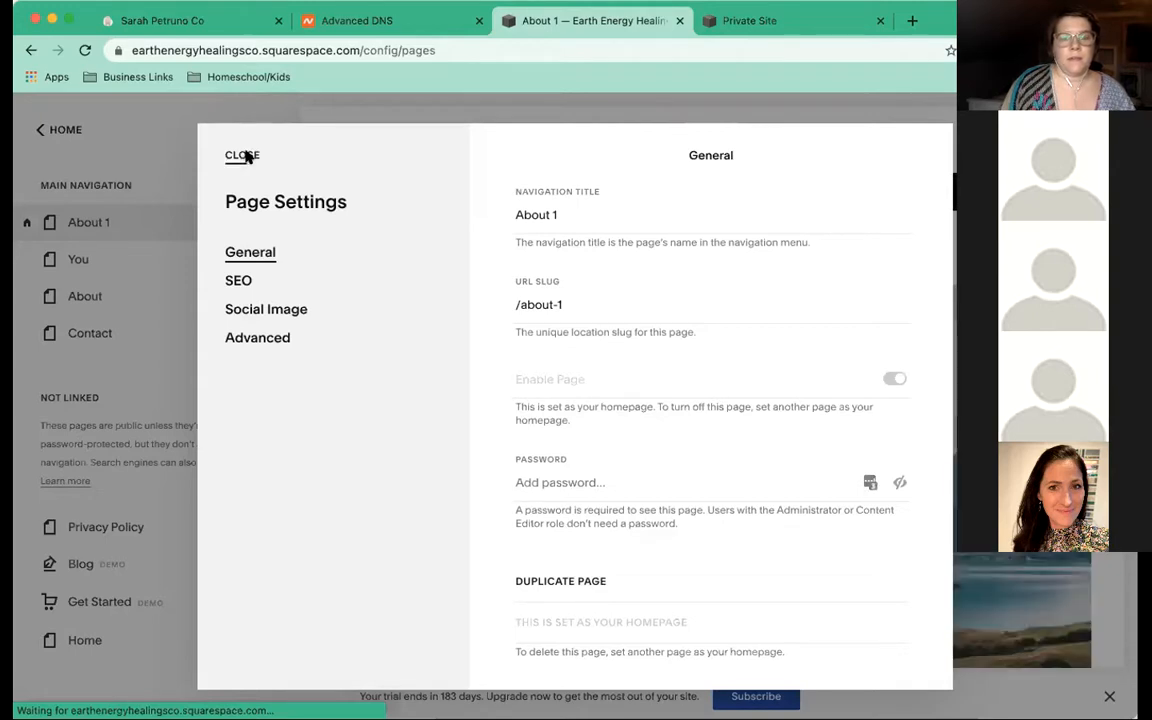
click(242, 156)
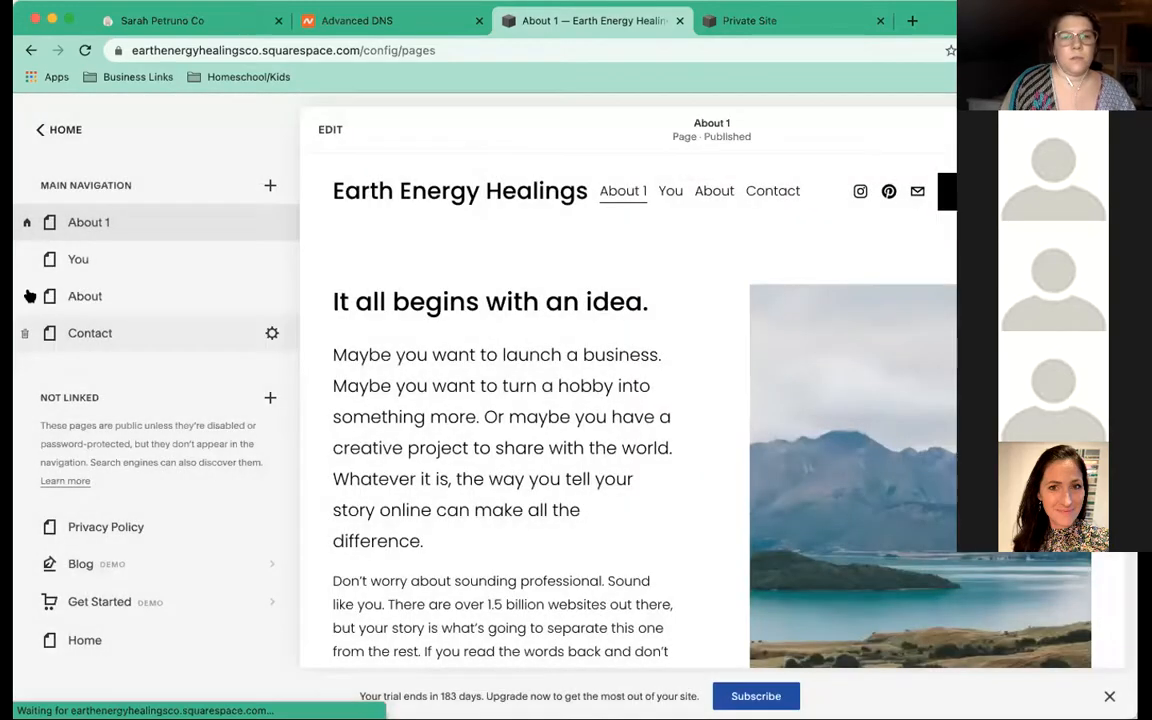
click(27, 297)
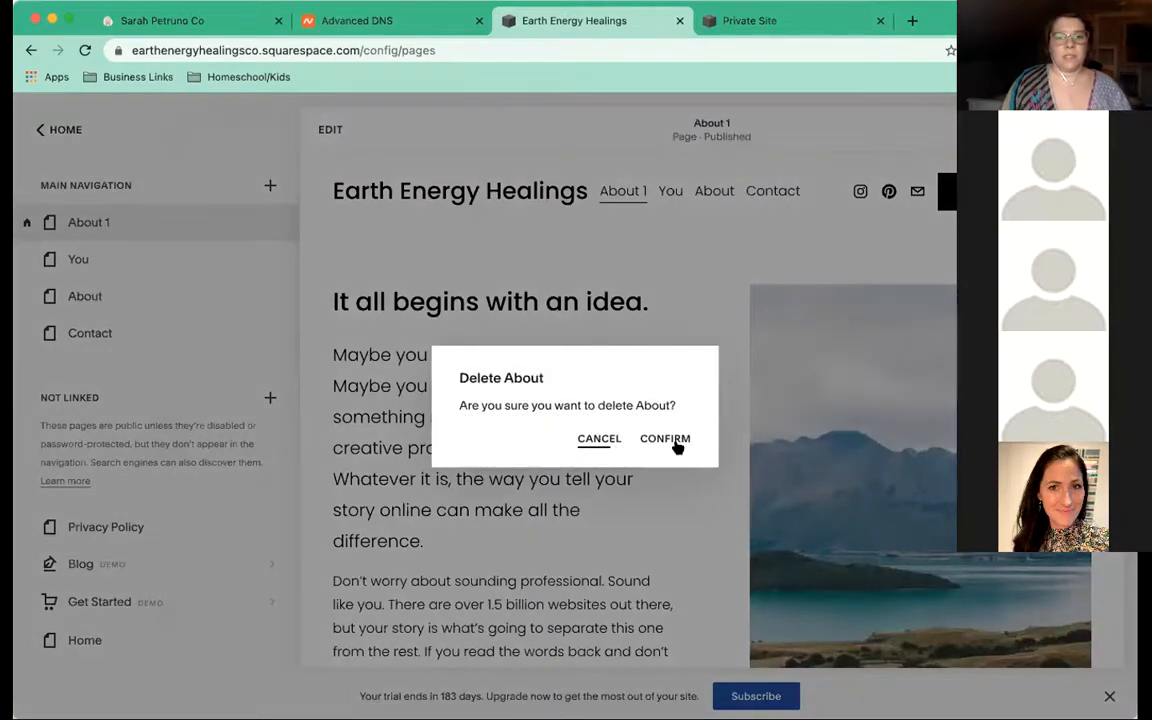
Confirm deleting the old About page and return to the Pages list
click(674, 442)
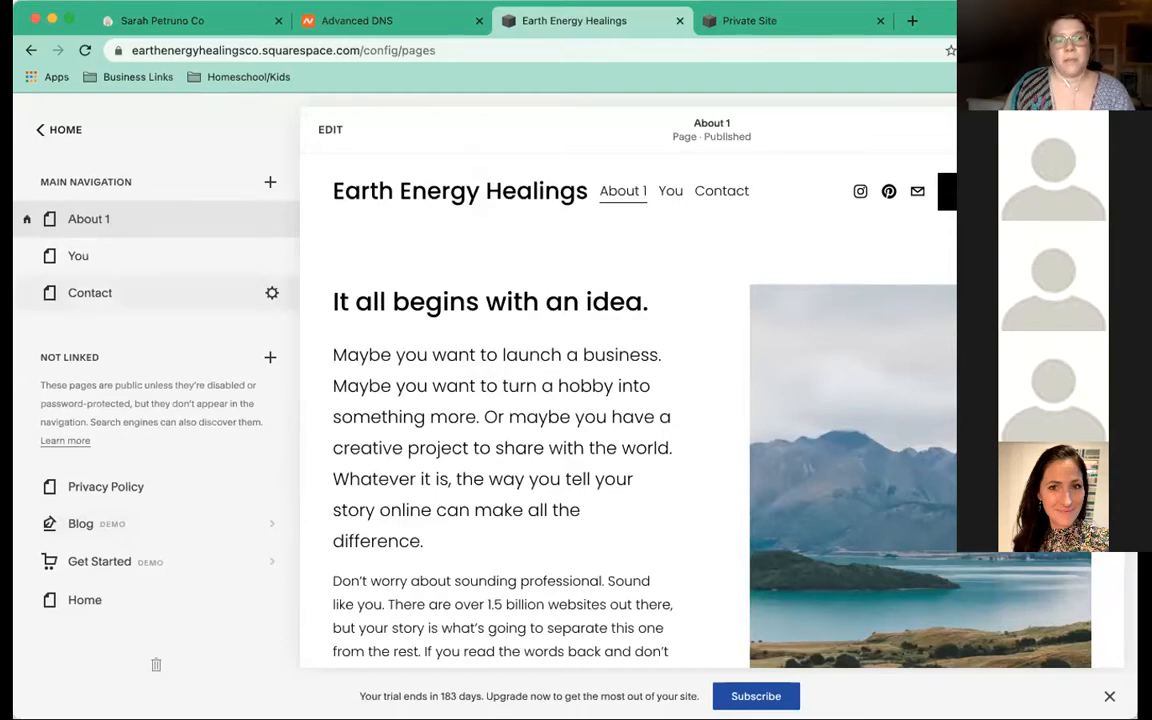
click(39, 135)
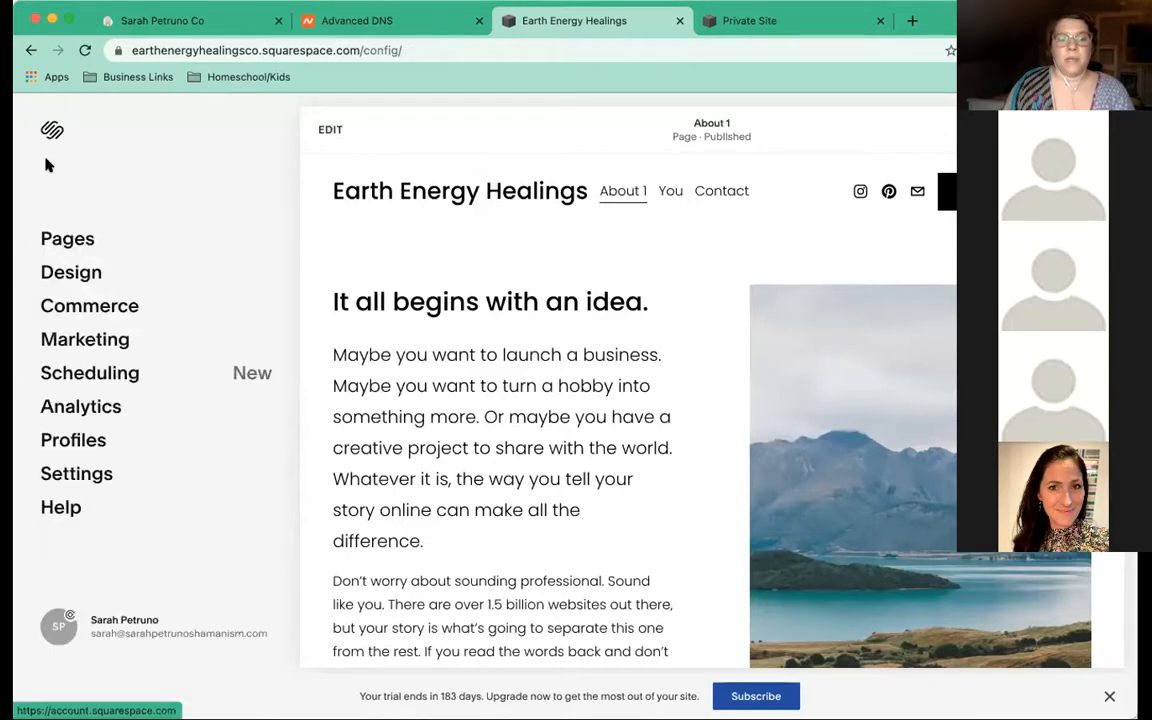
click(47, 242)
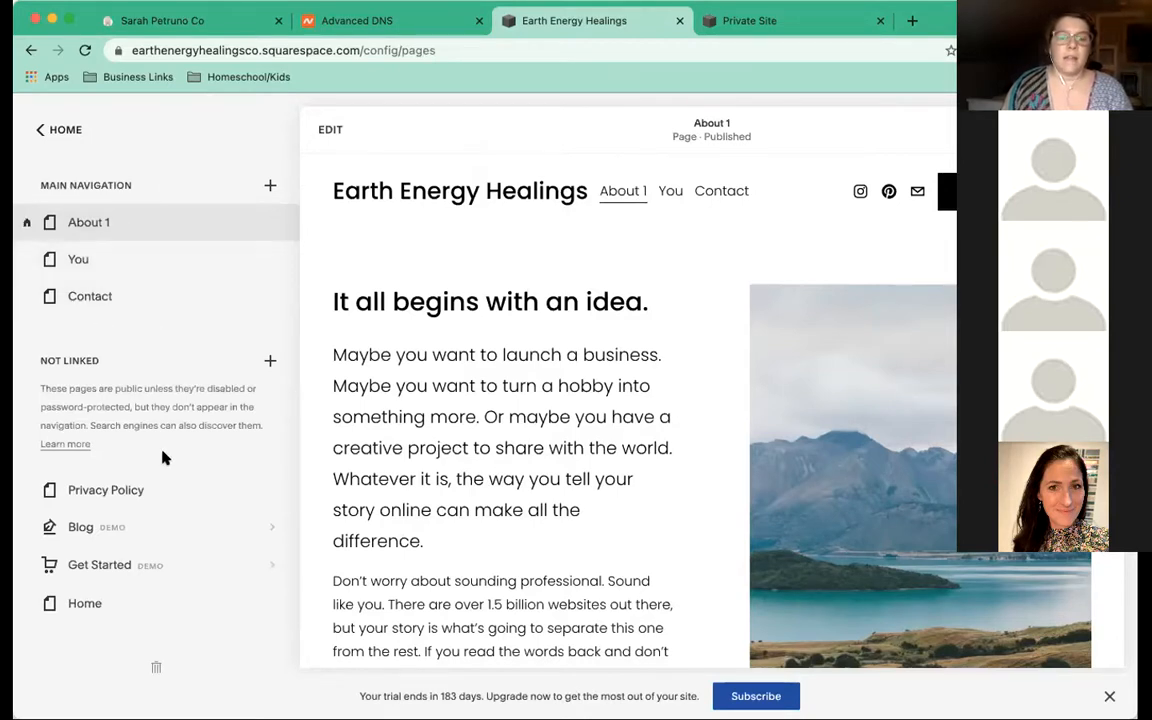
Move Contact from Main Navigation to Not Linked, keeping Privacy Policy unlinked
scroll(140, 400, down, 1)
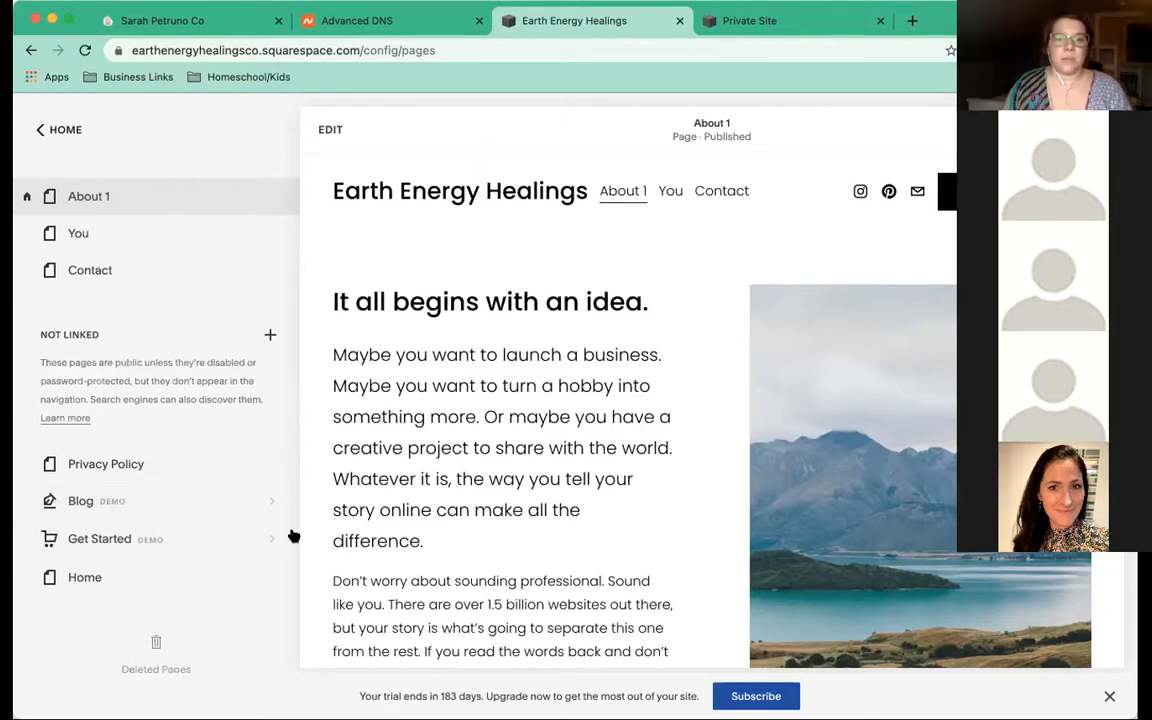
scroll(133, 479, down, 1)
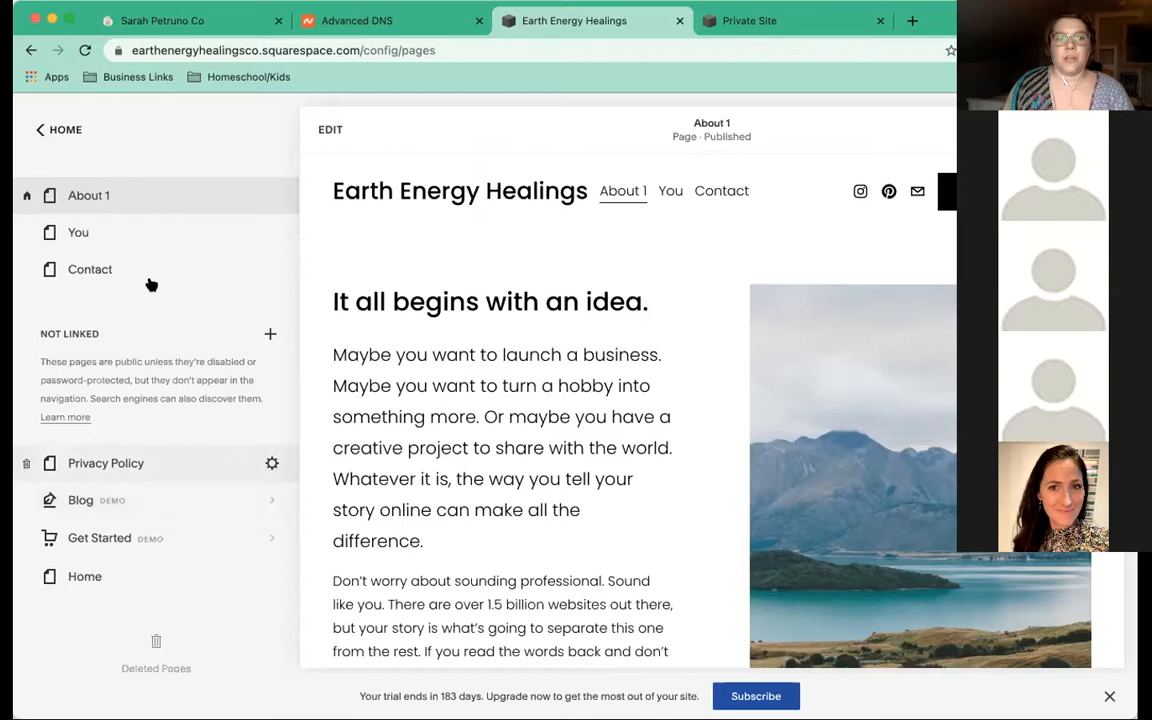
drag(105, 463, 148, 312)
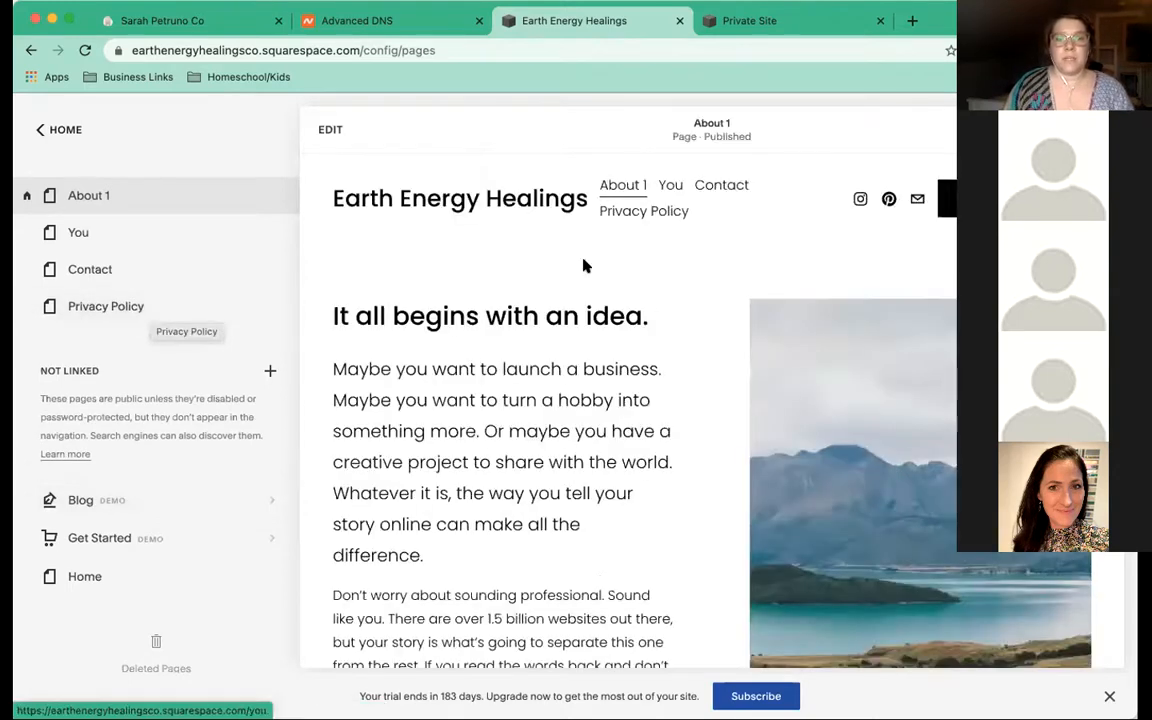
drag(136, 311, 141, 510)
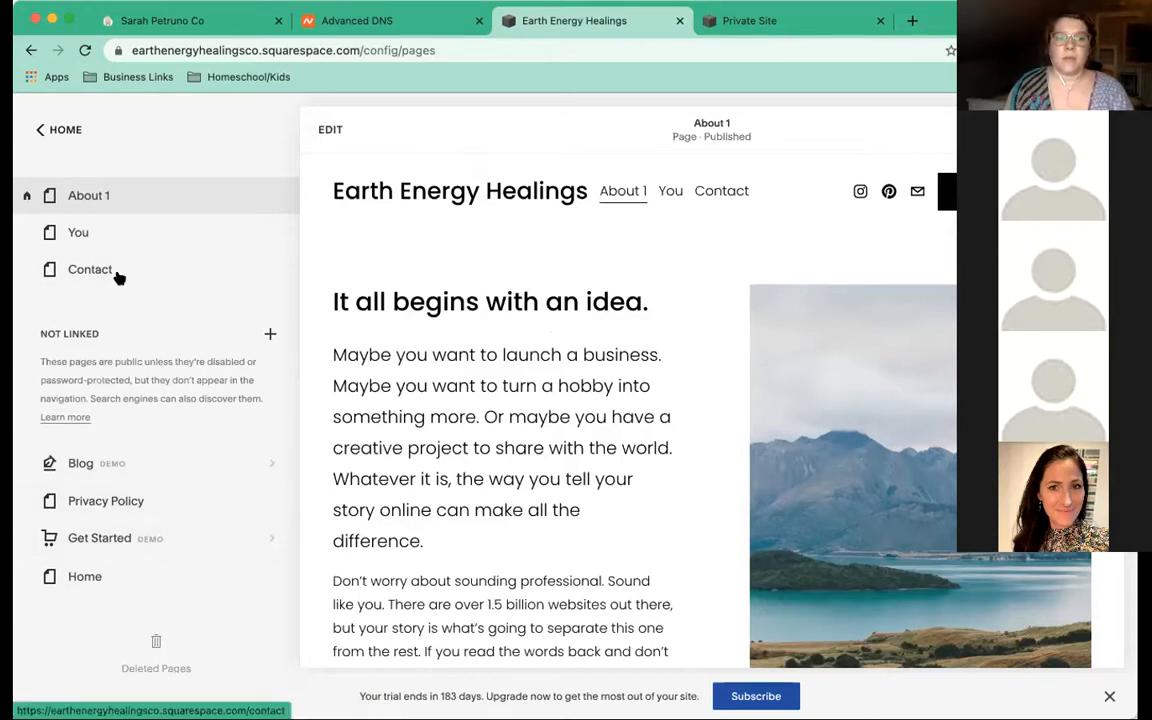
drag(118, 278, 137, 459)
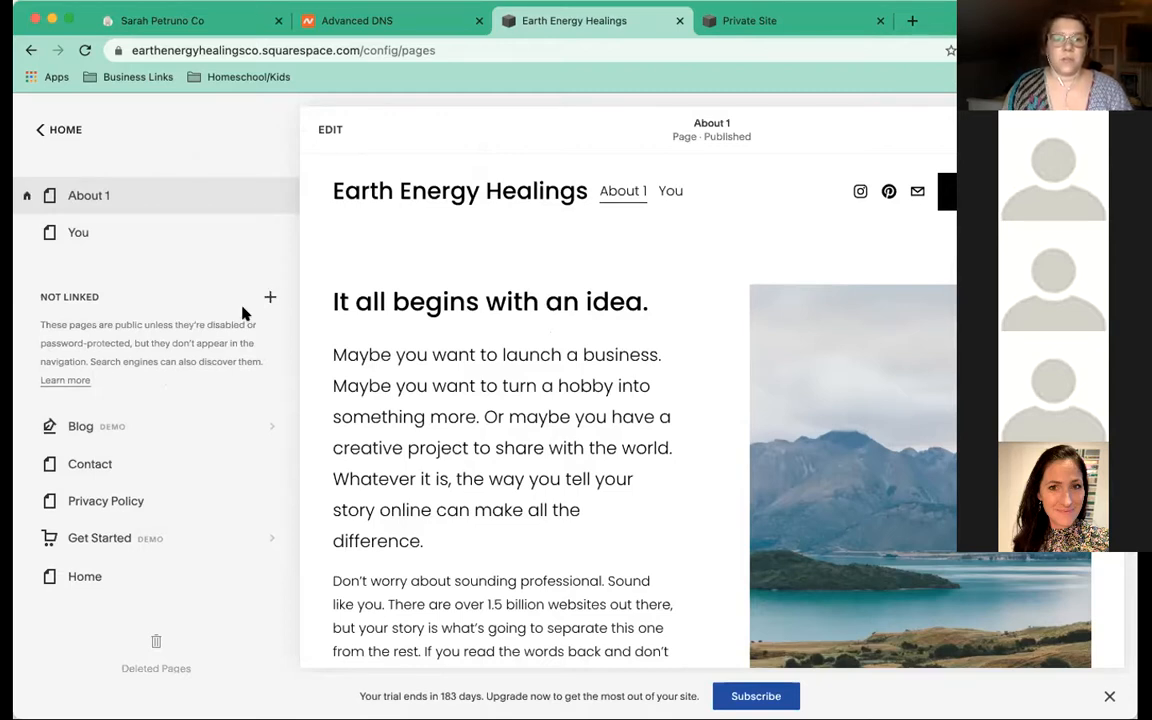
Add a blank page named 'Services' and place it below You in the main navigation
scroll(285, 230, up, 1)
click(270, 188)
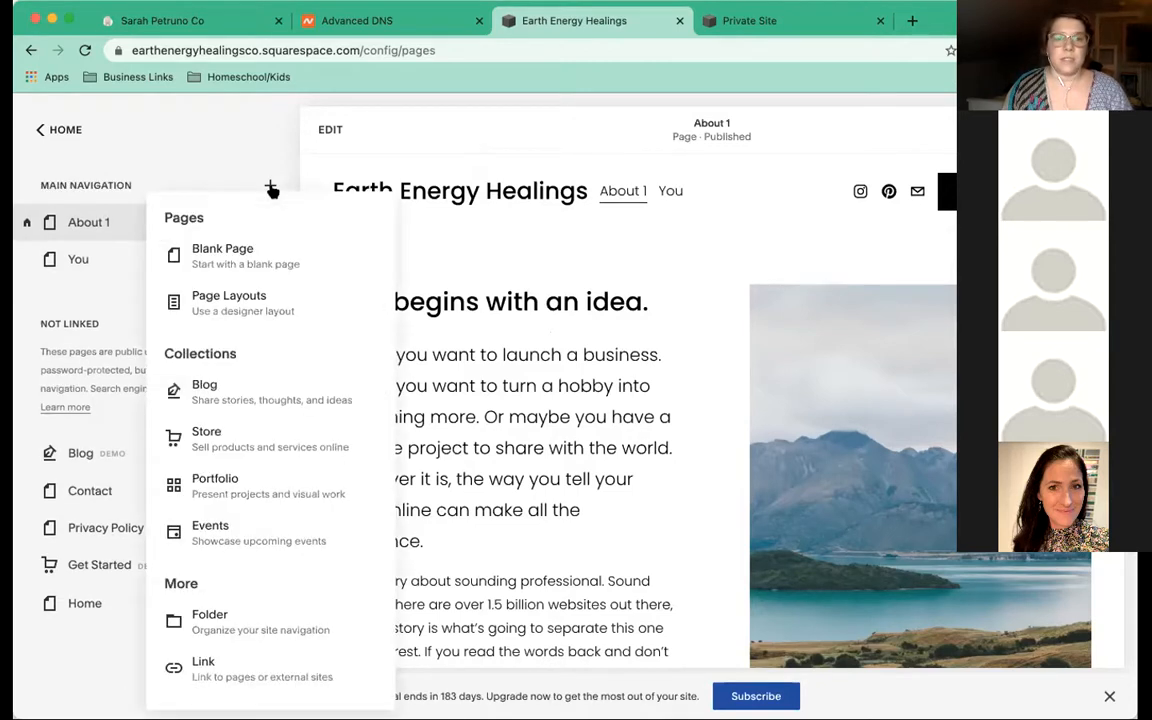
click(277, 265)
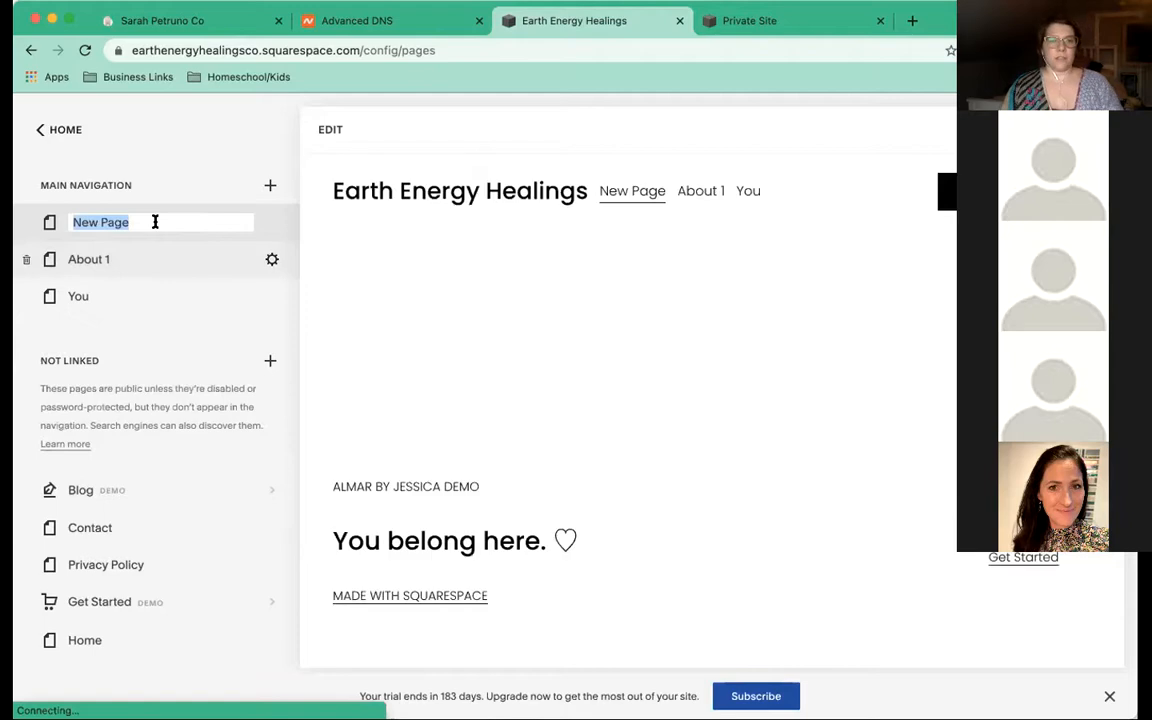
text(Se)
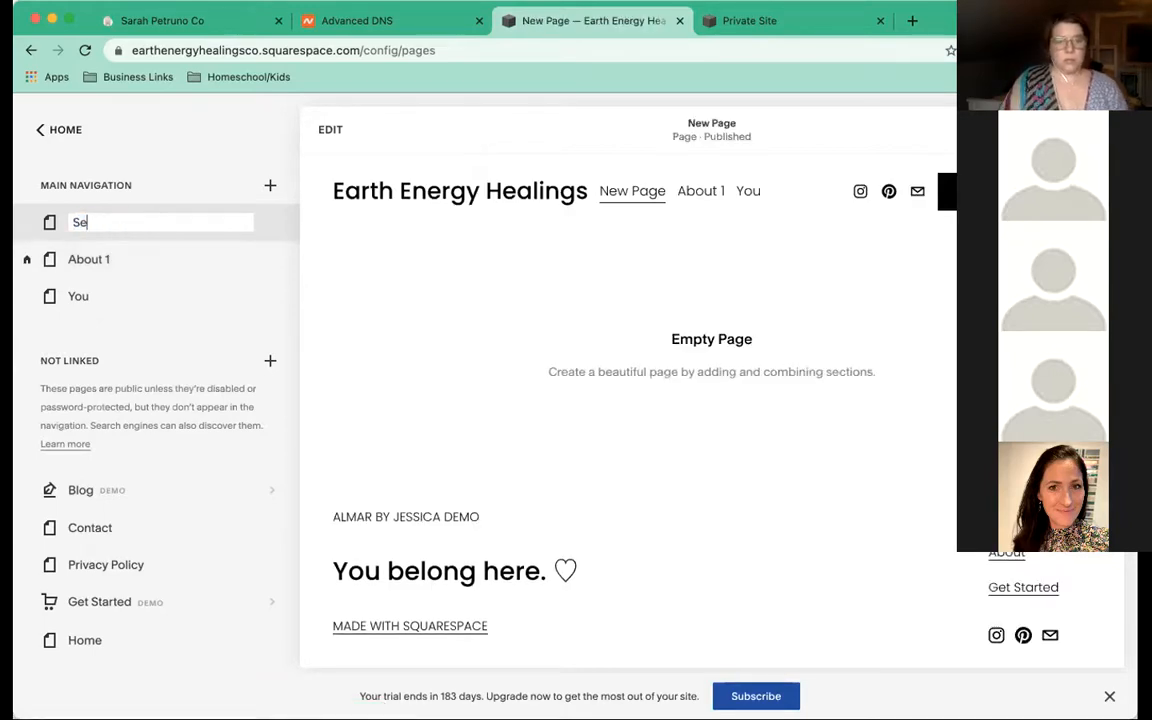
text(rvices)
scroll(180, 332, down, 1)
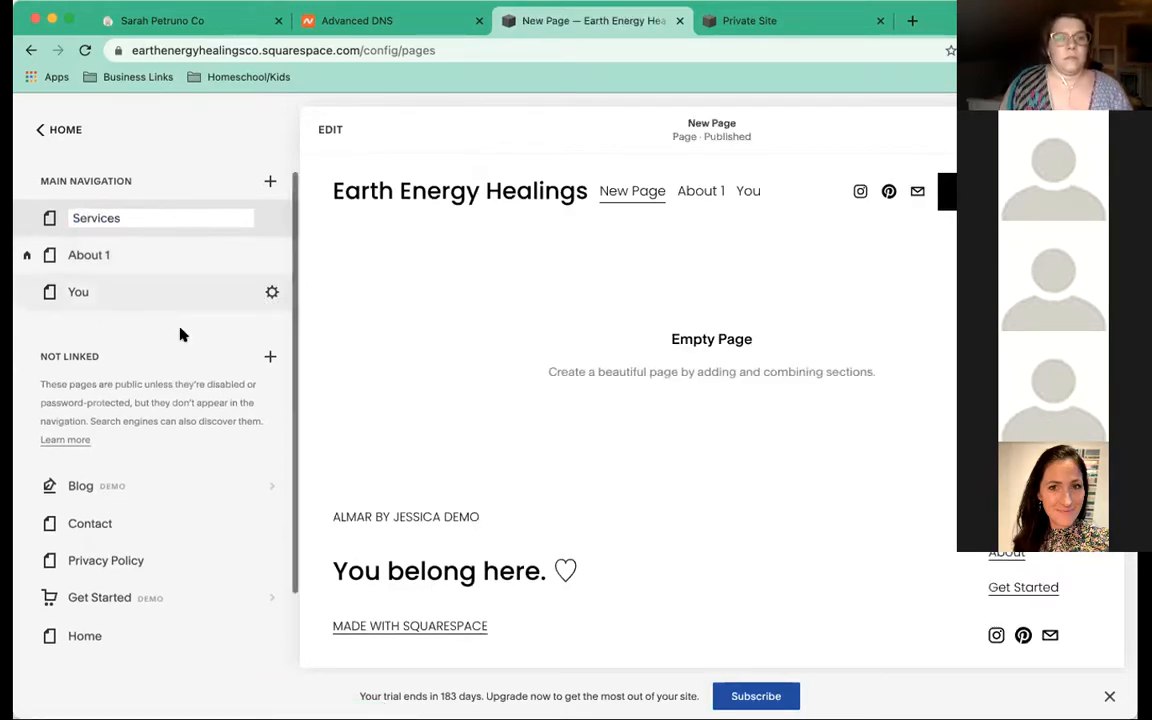
drag(113, 221, 118, 320)
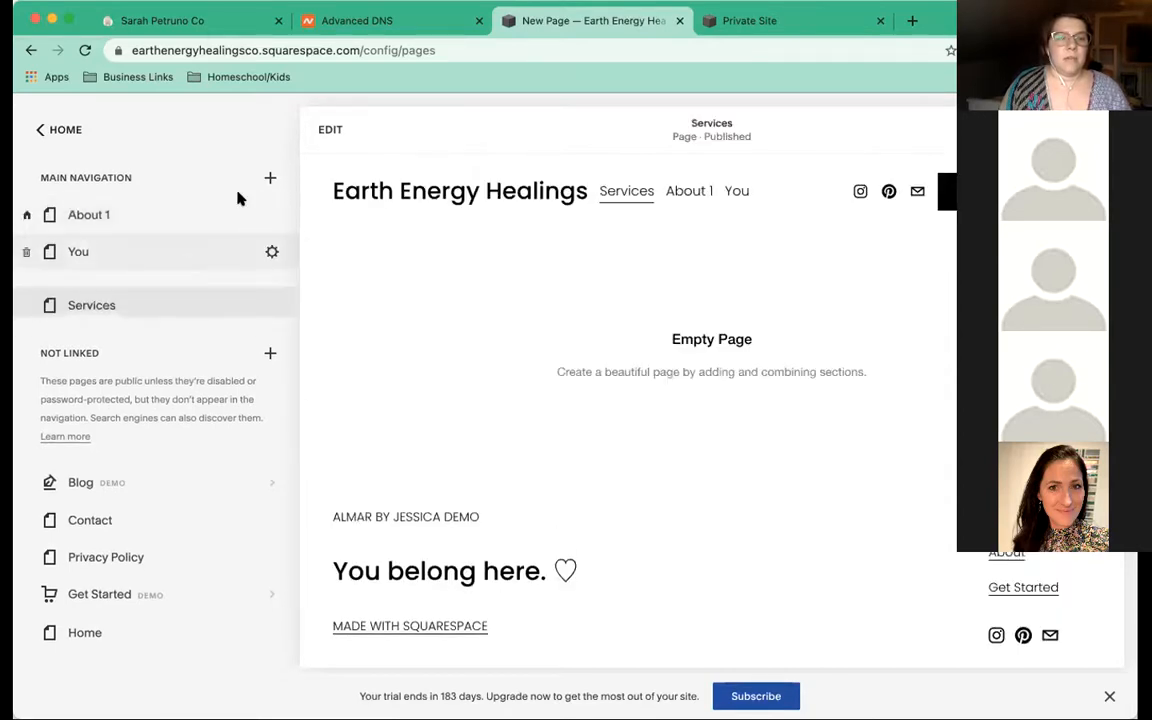
click(268, 179)
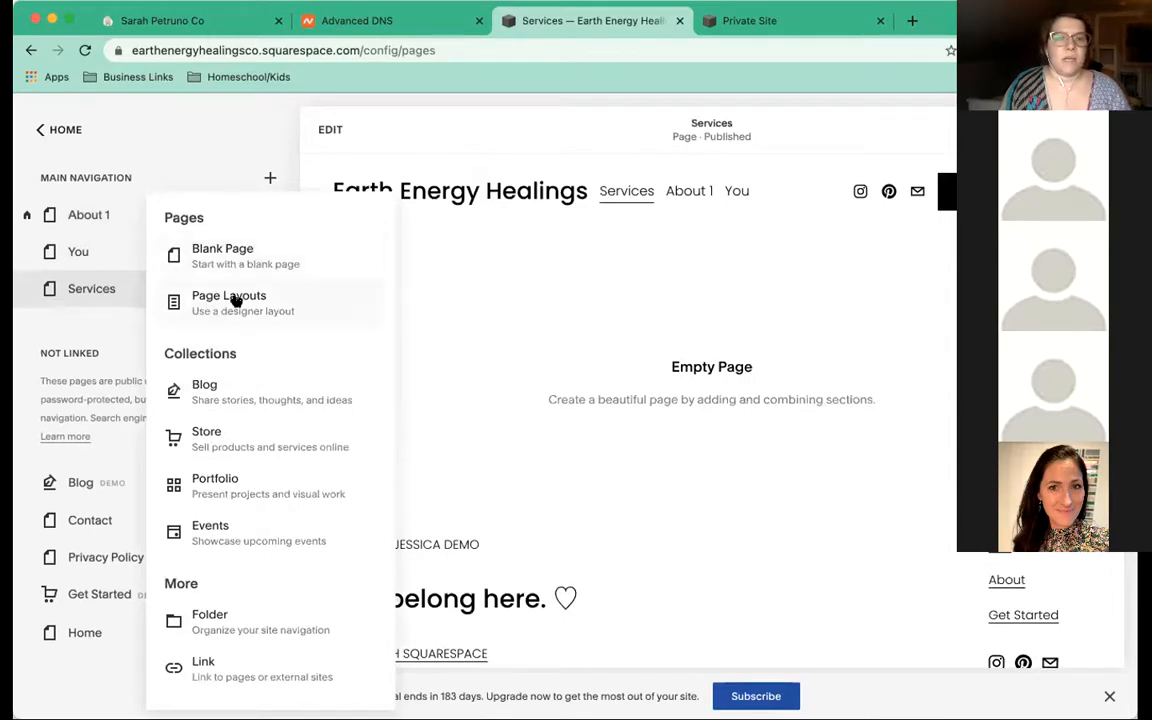
Show the Services category of Page Layouts and browse the Services 1–5 layouts
click(234, 300)
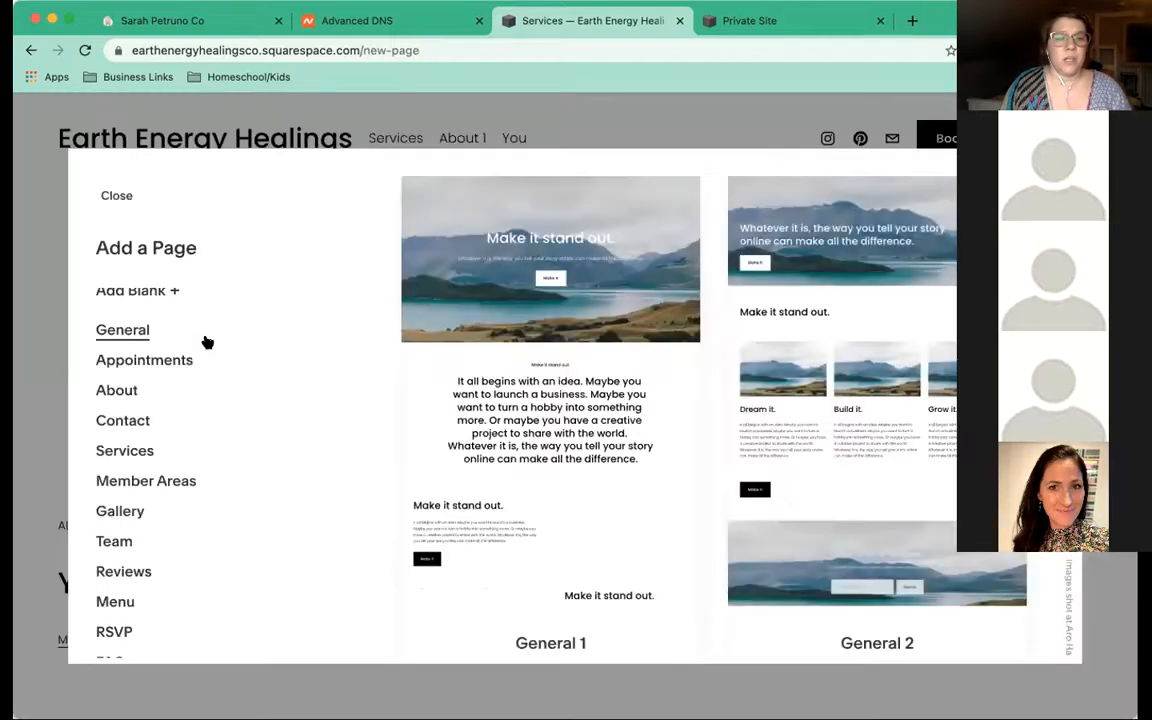
scroll(206, 343, down, 2)
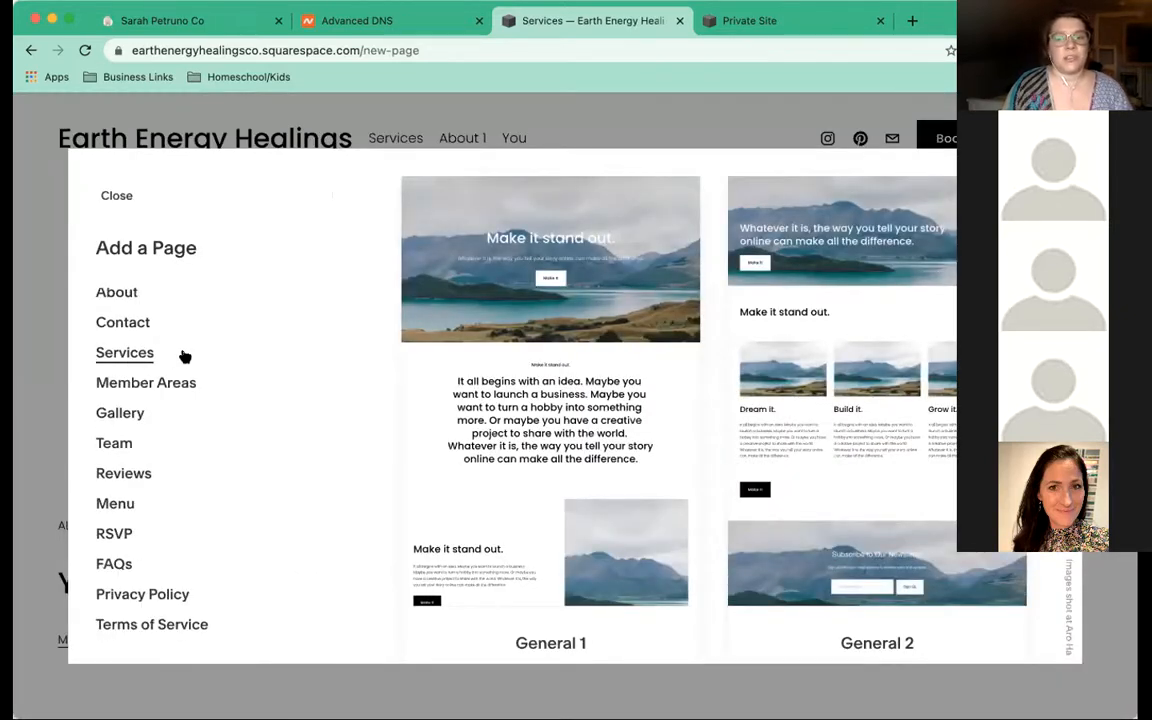
scroll(162, 387, up, 1)
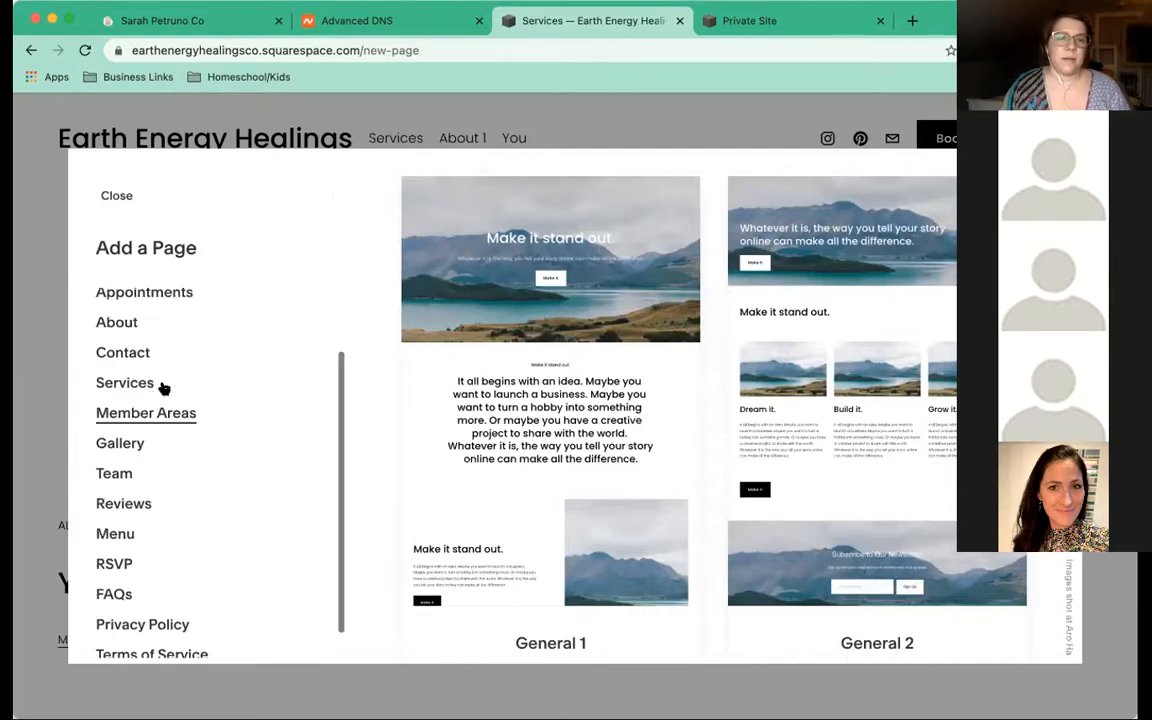
scroll(163, 388, up, 2)
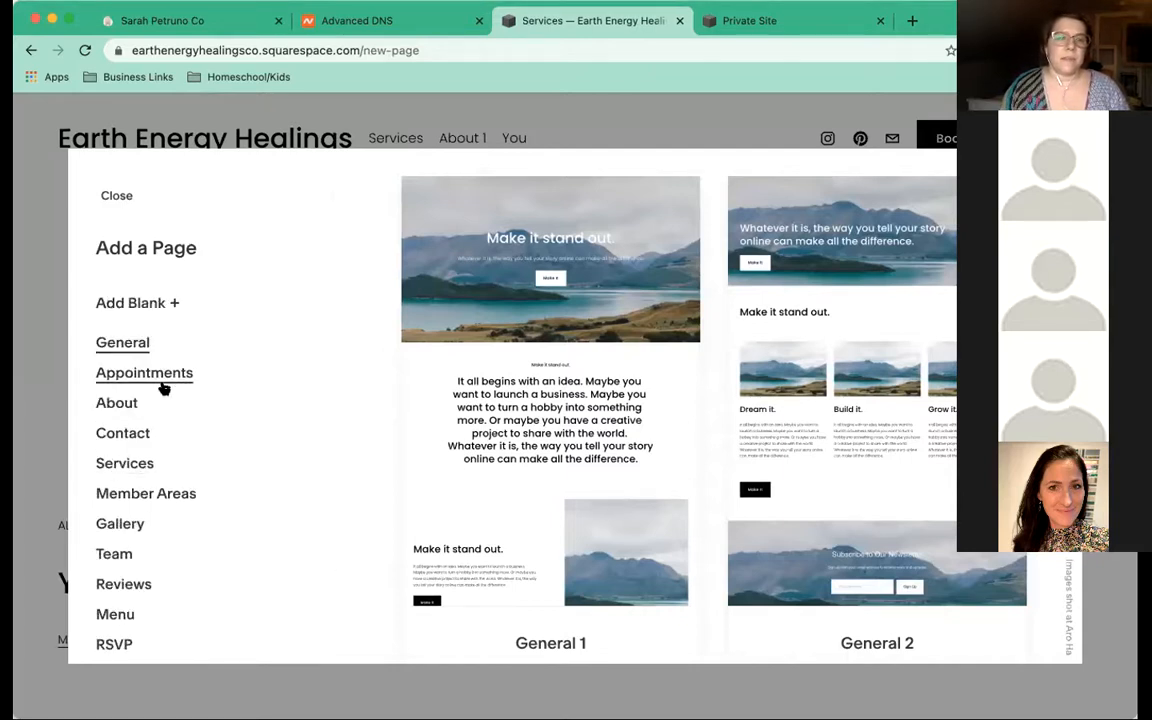
click(110, 463)
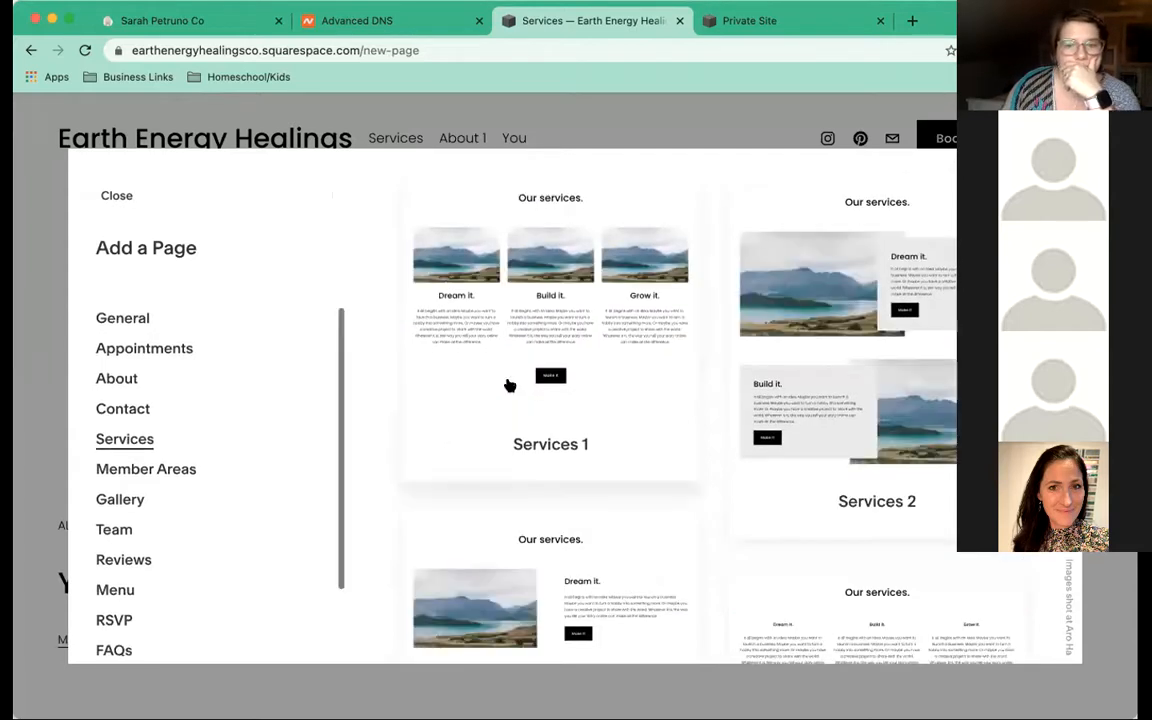
scroll(509, 385, down, 1)
scroll(508, 383, down, 5)
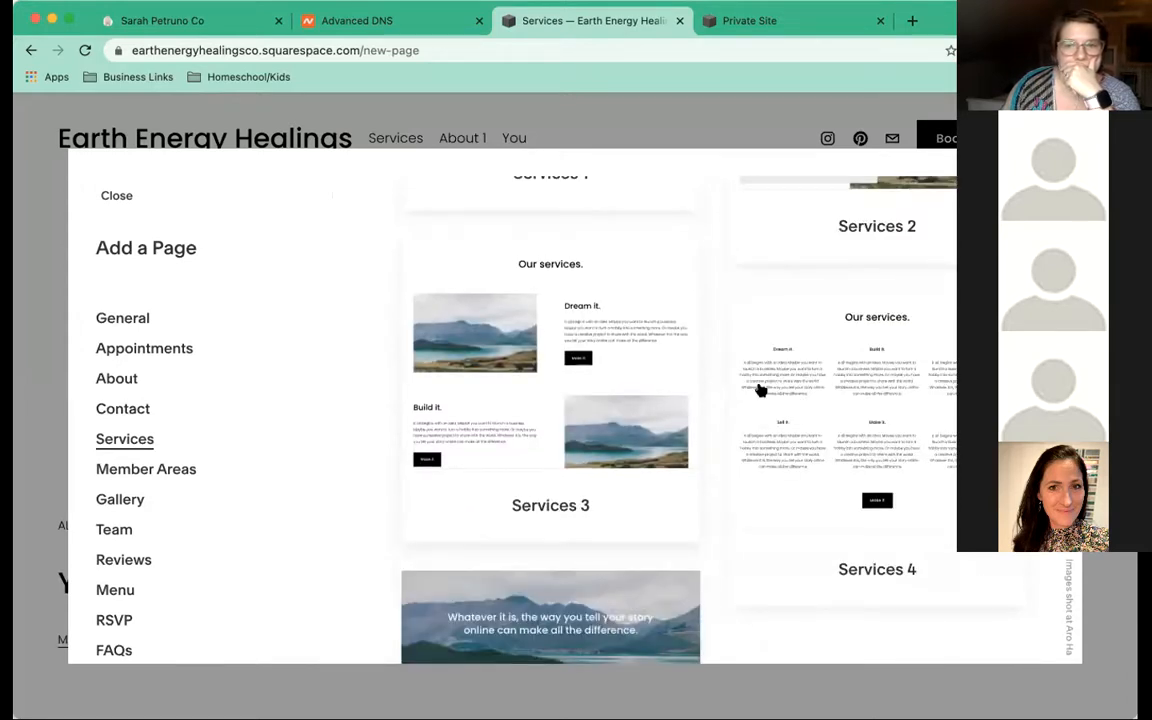
scroll(530, 423, down, 2)
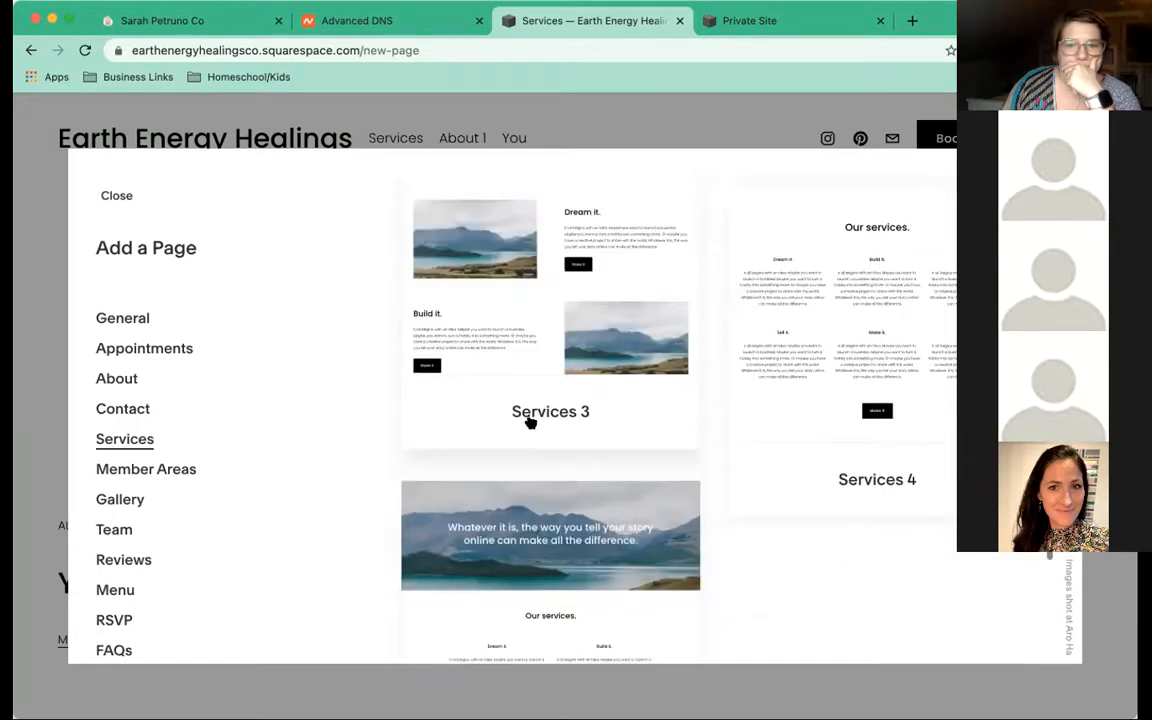
scroll(530, 423, down, 4)
scroll(530, 423, down, 1)
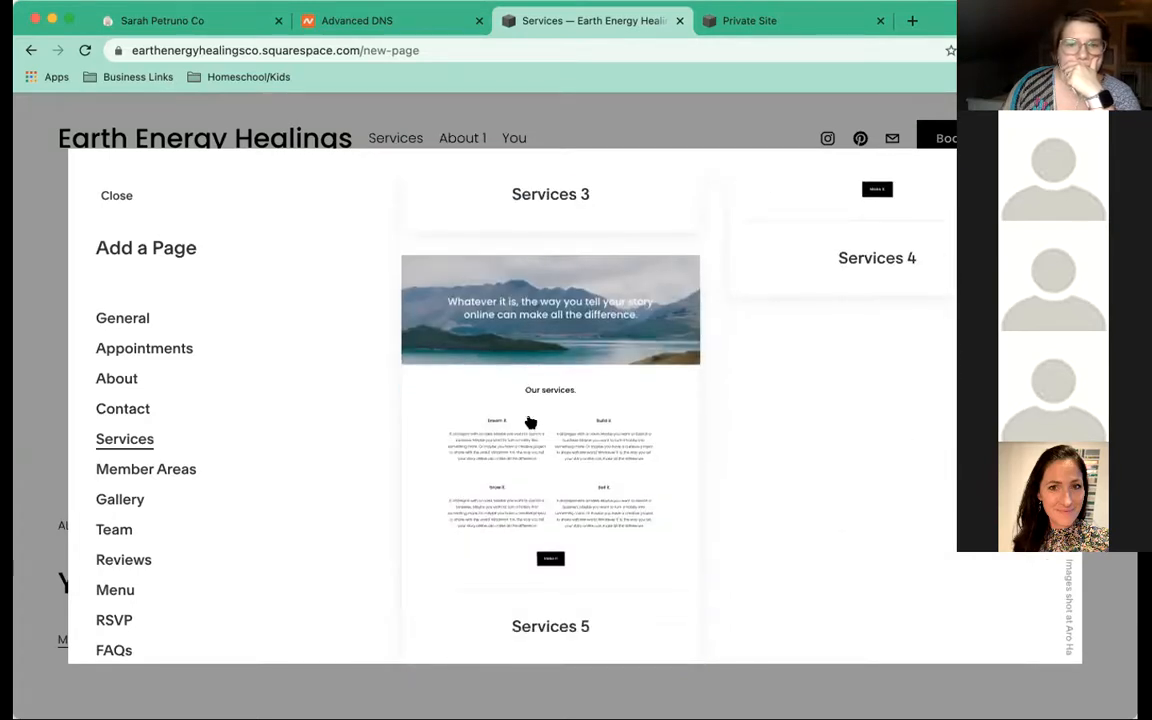
scroll(530, 423, up, 4)
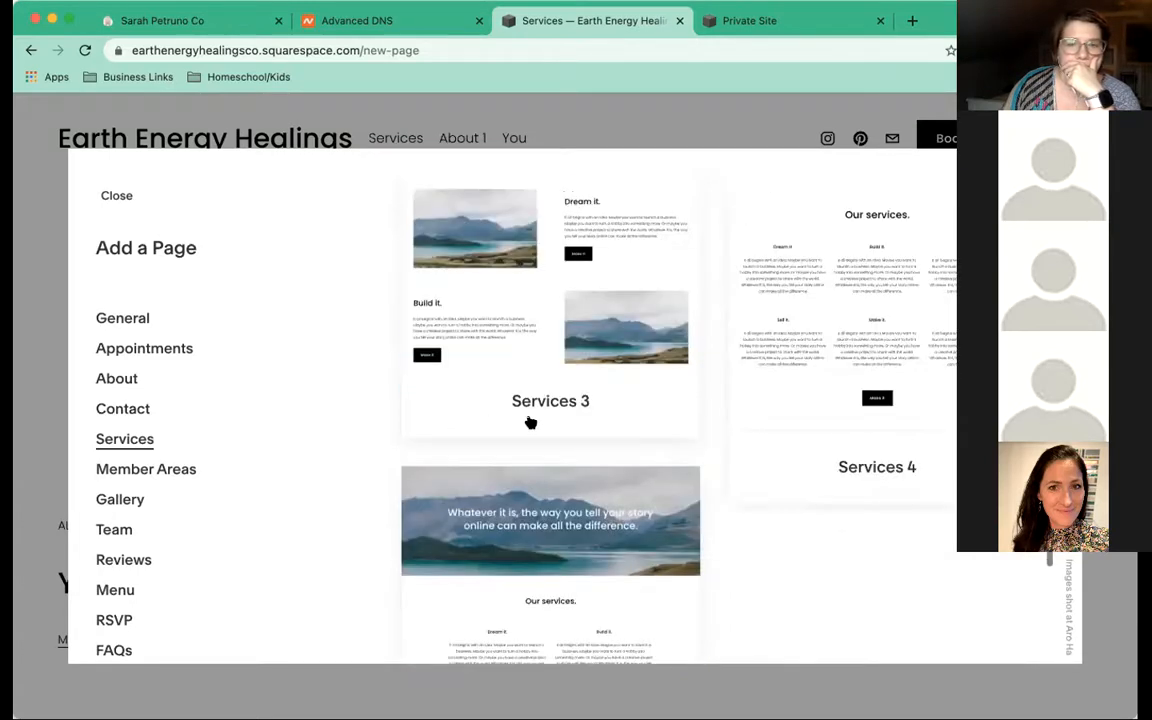
scroll(530, 423, up, 4)
scroll(530, 423, up, 4)
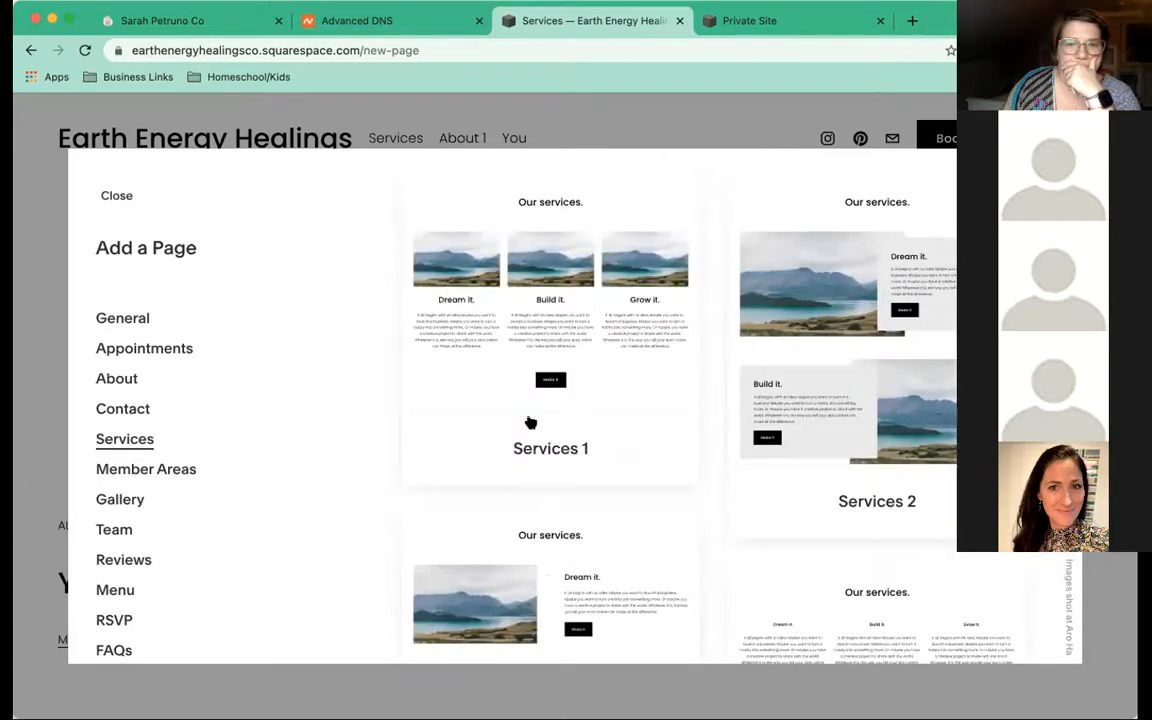
scroll(530, 423, down, 1)
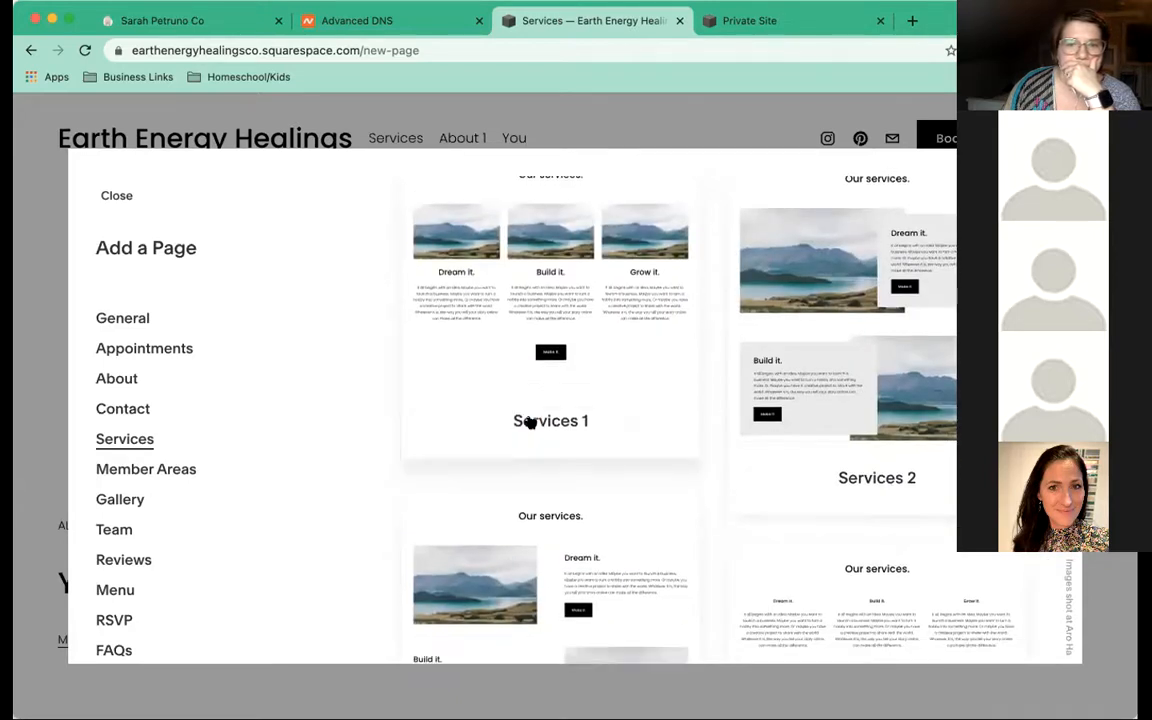
scroll(528, 421, down, 2)
scroll(530, 421, up, 3)
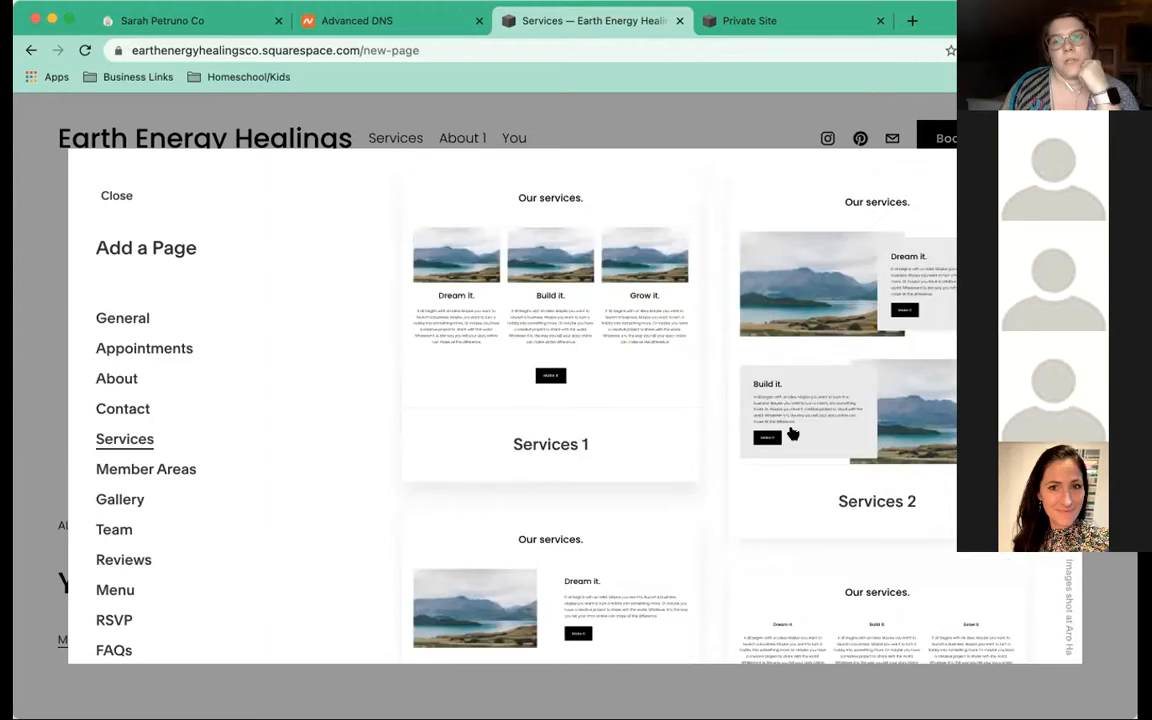
scroll(792, 433, down, 6)
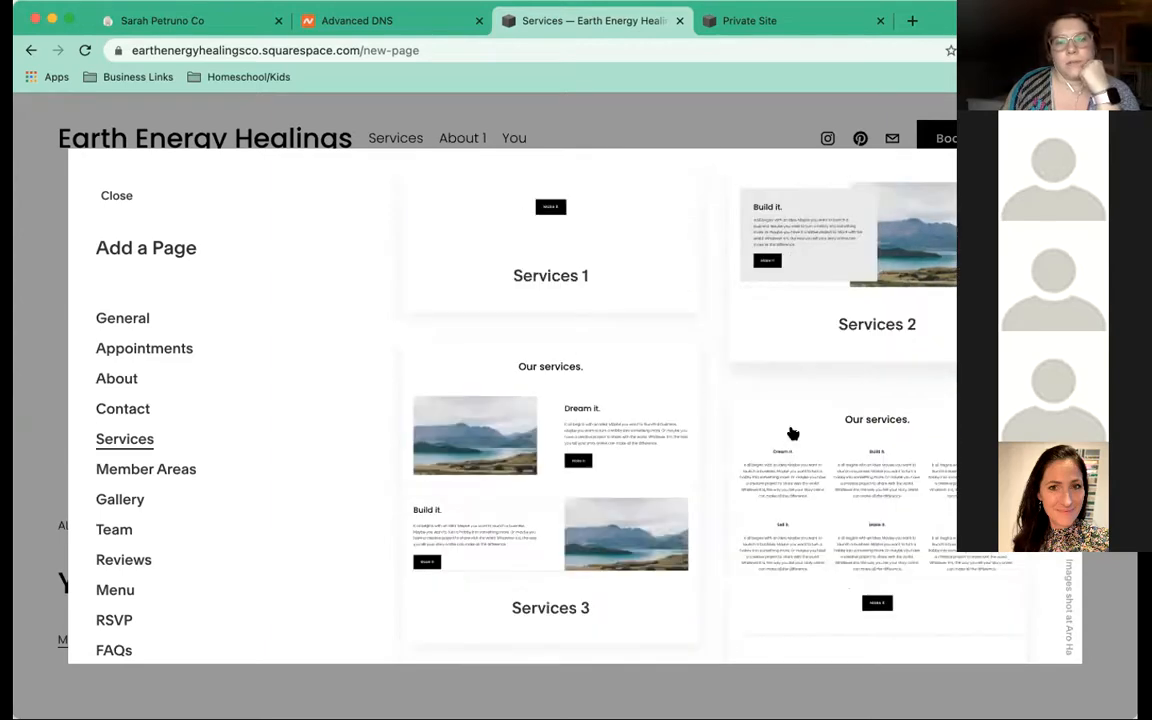
scroll(792, 433, down, 4)
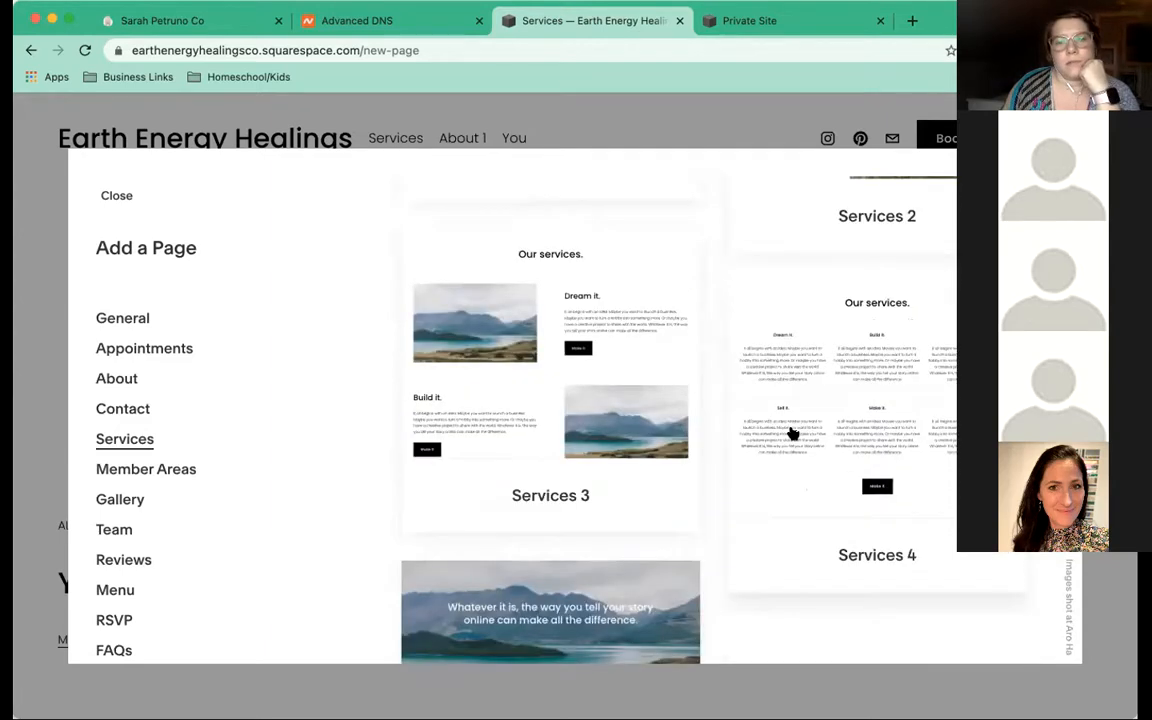
scroll(792, 433, down, 3)
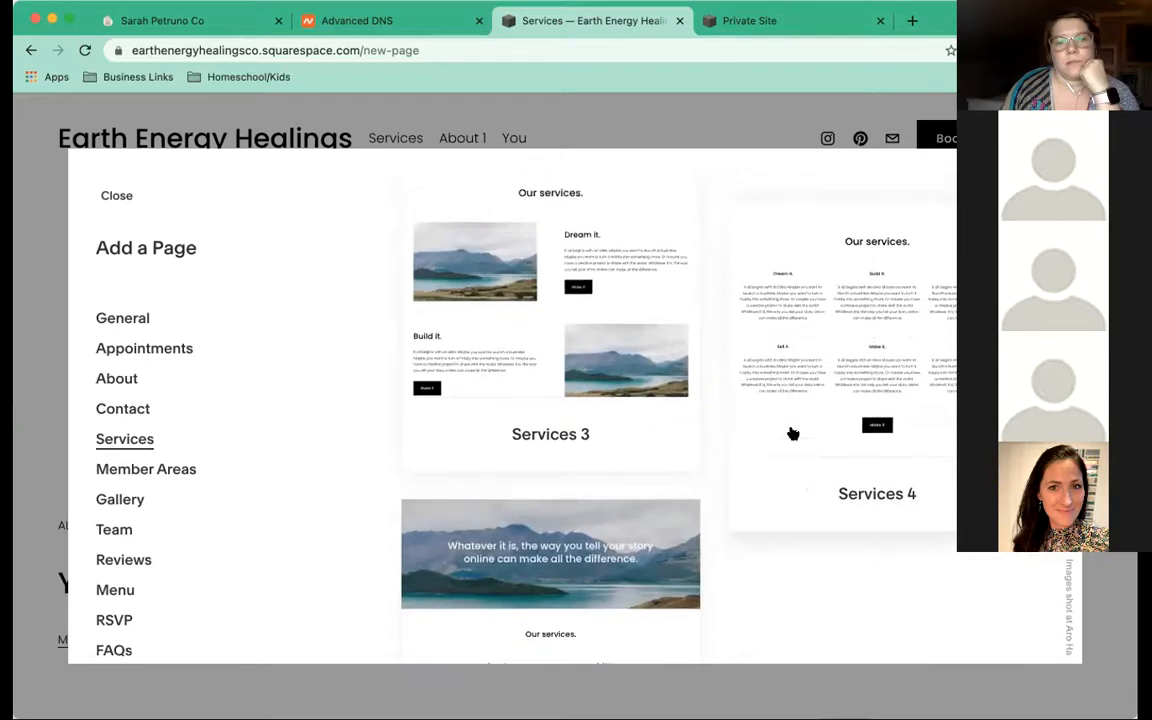
scroll(792, 433, down, 5)
scroll(792, 433, down, 4)
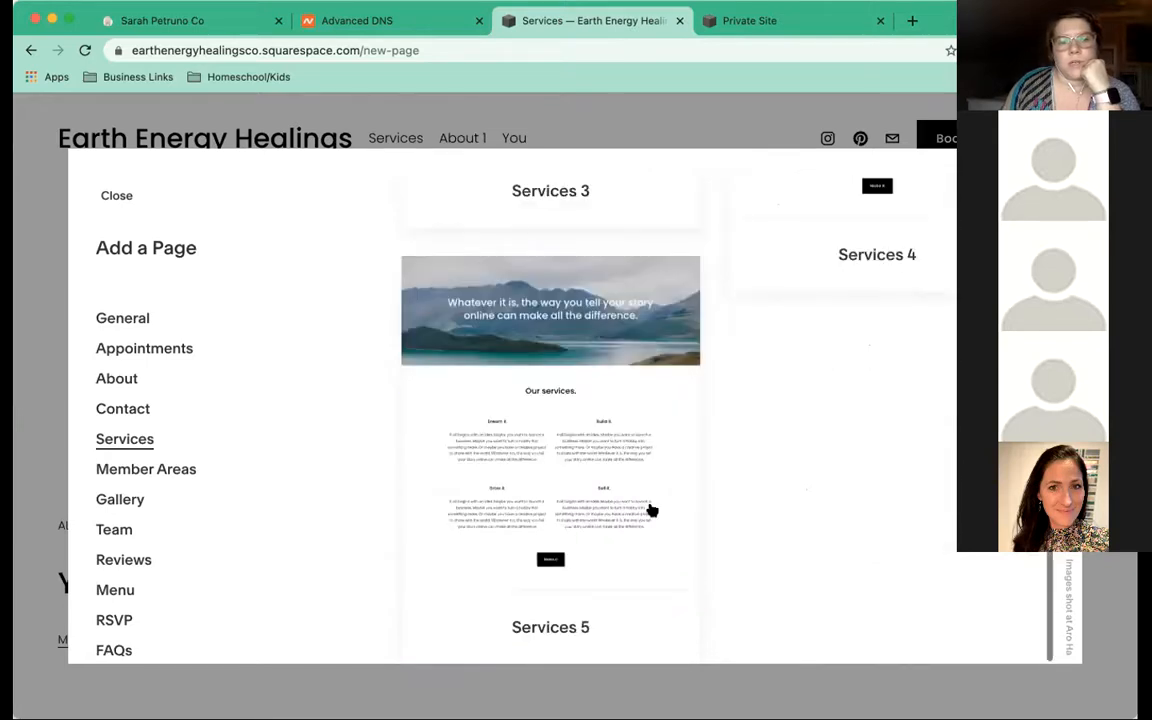
Add a Services 5 page and a Store 1 sample-products page to Main Navigation
click(641, 497)
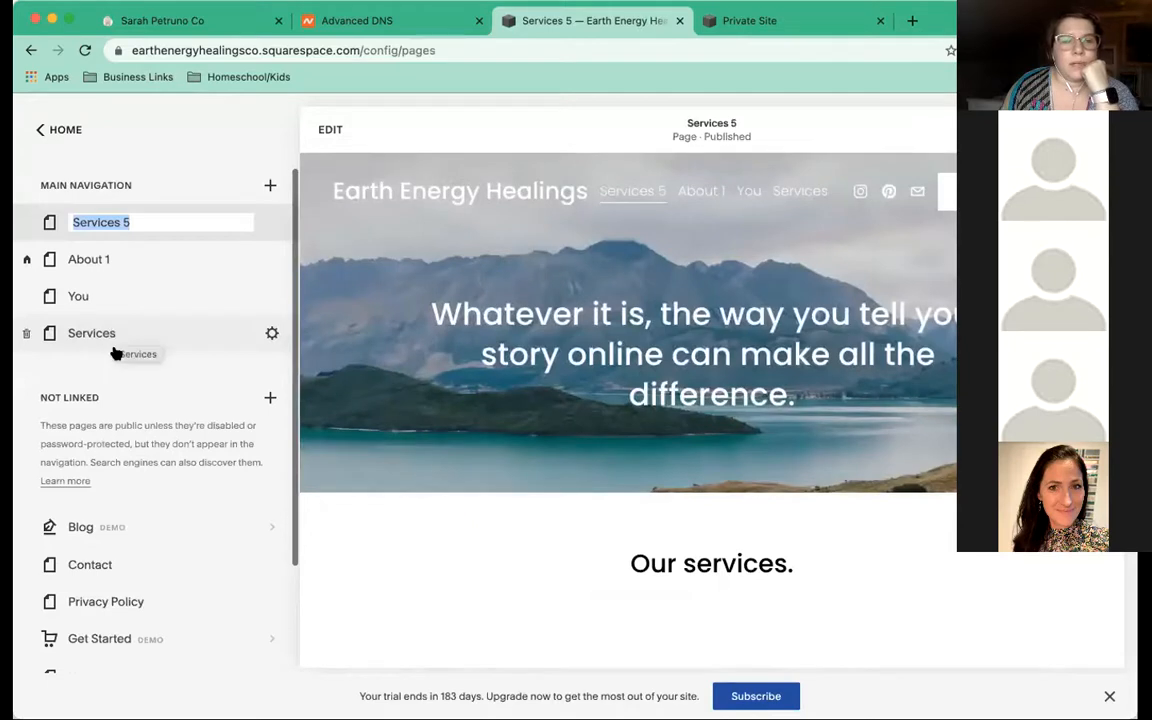
click(271, 186)
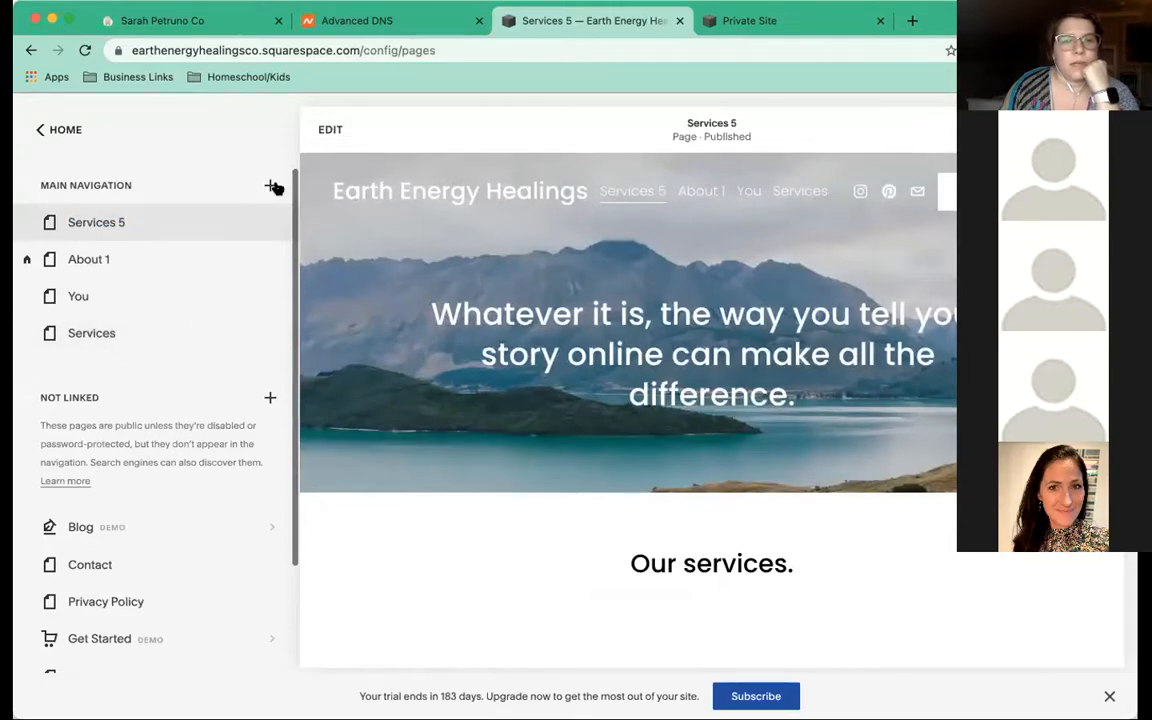
click(271, 186)
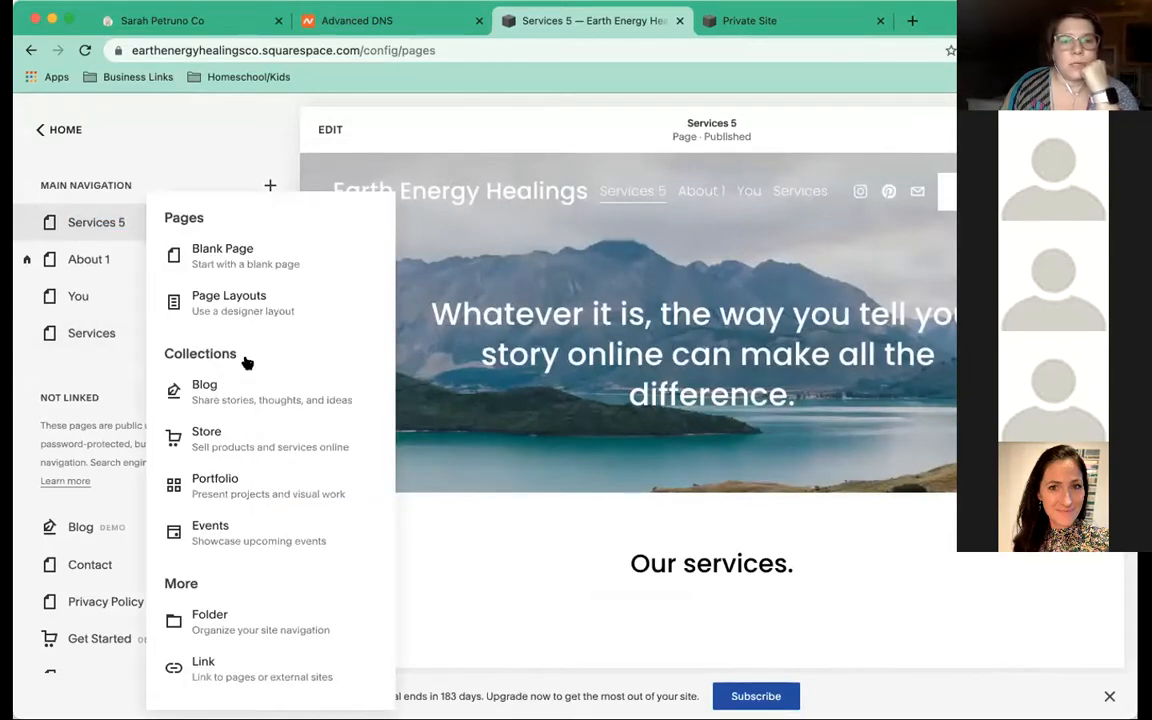
click(243, 438)
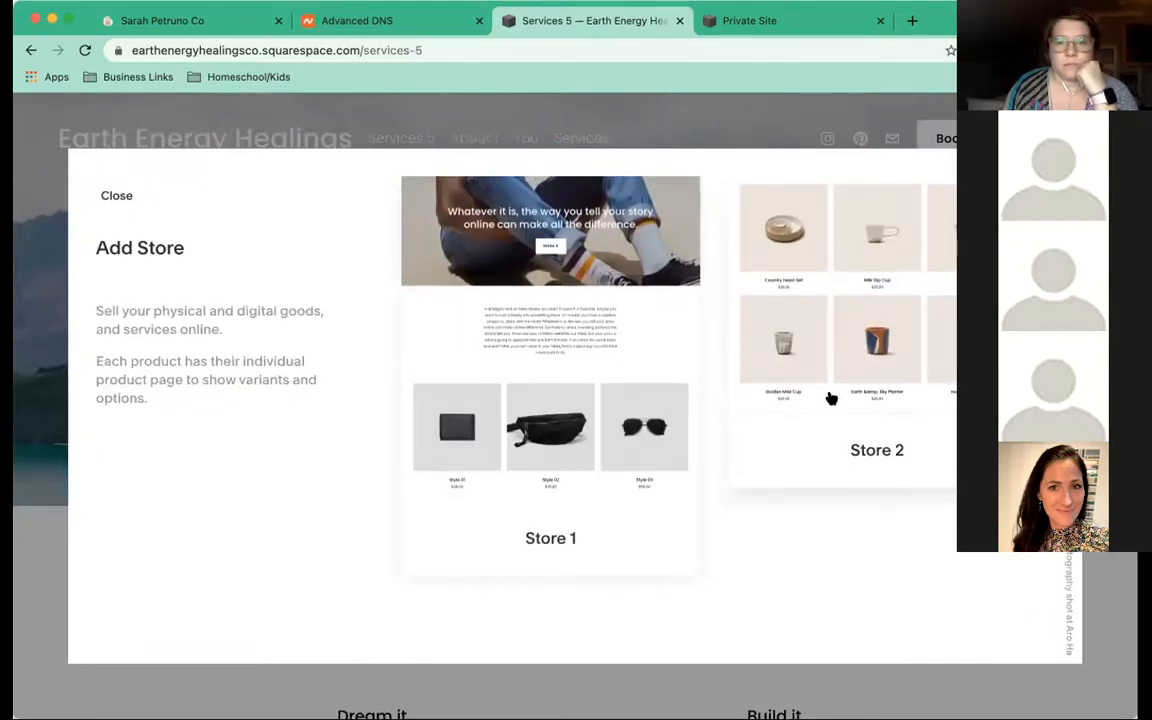
click(572, 339)
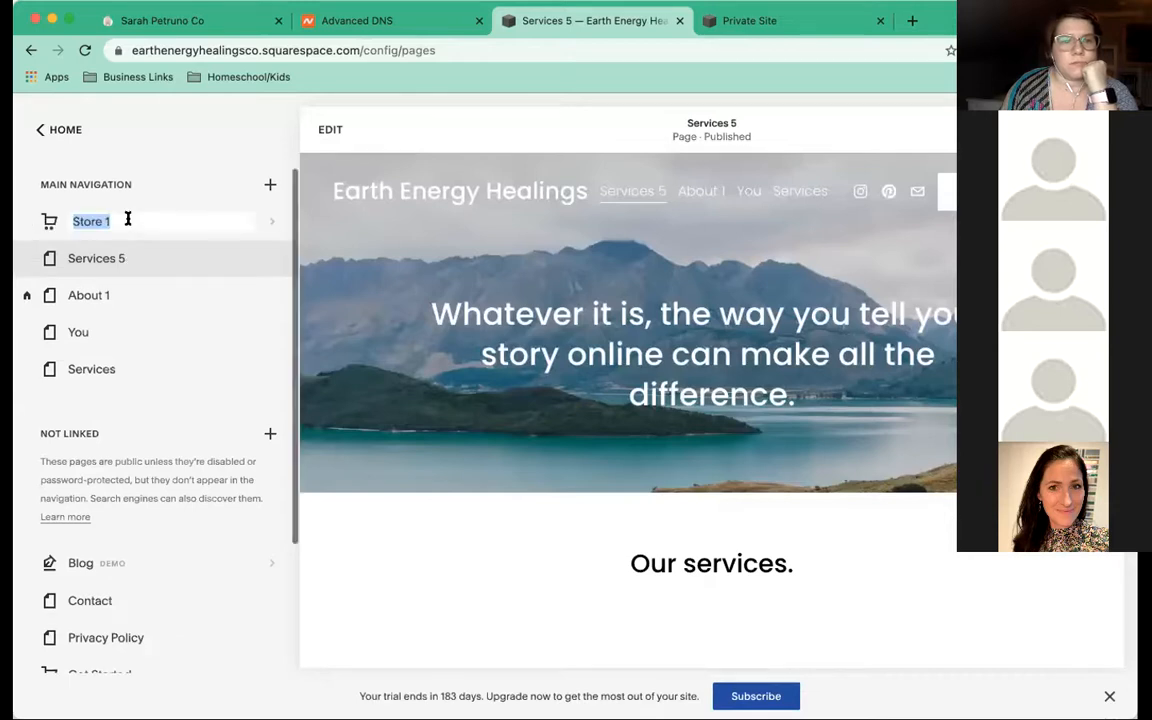
scroll(156, 312, down, 1)
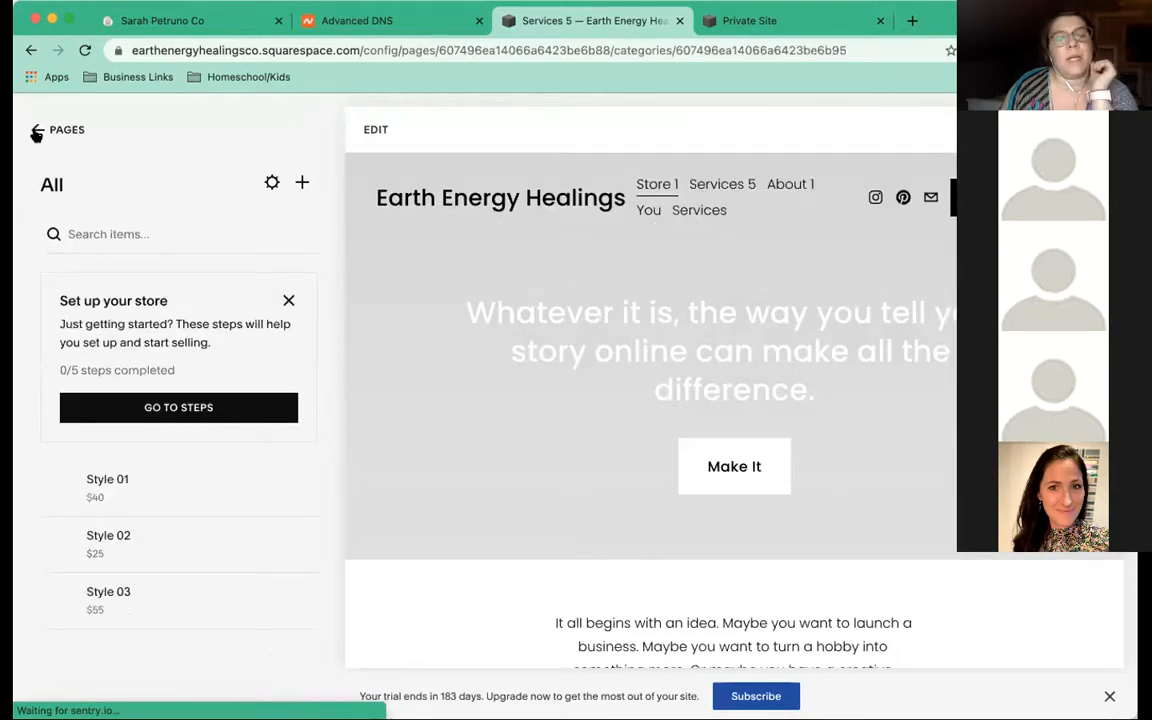
click(36, 133)
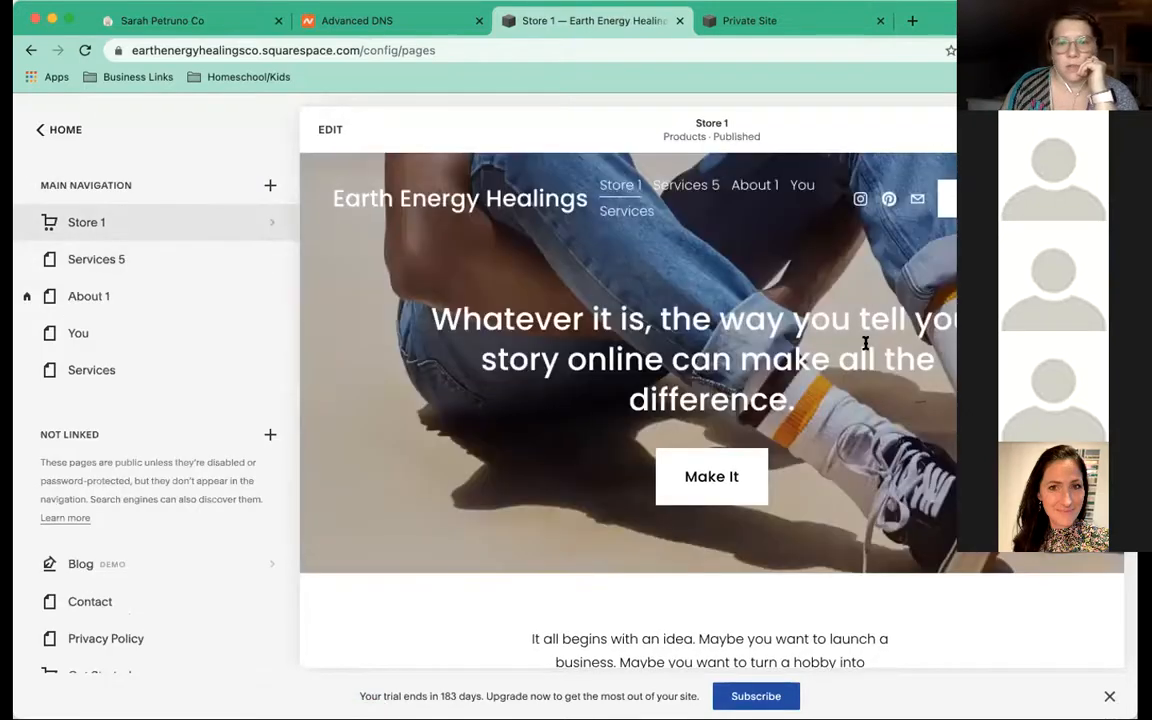
mouse_move(279, 300)
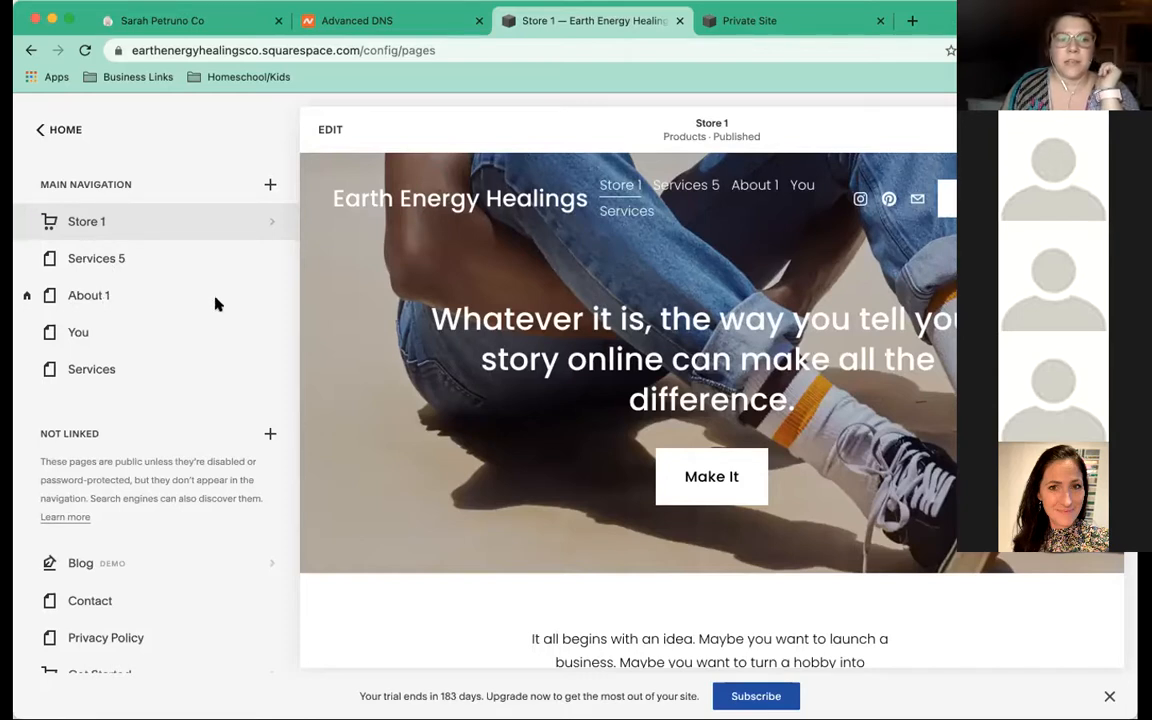
Delete the blank Services page and confirm the deletion
click(27, 372)
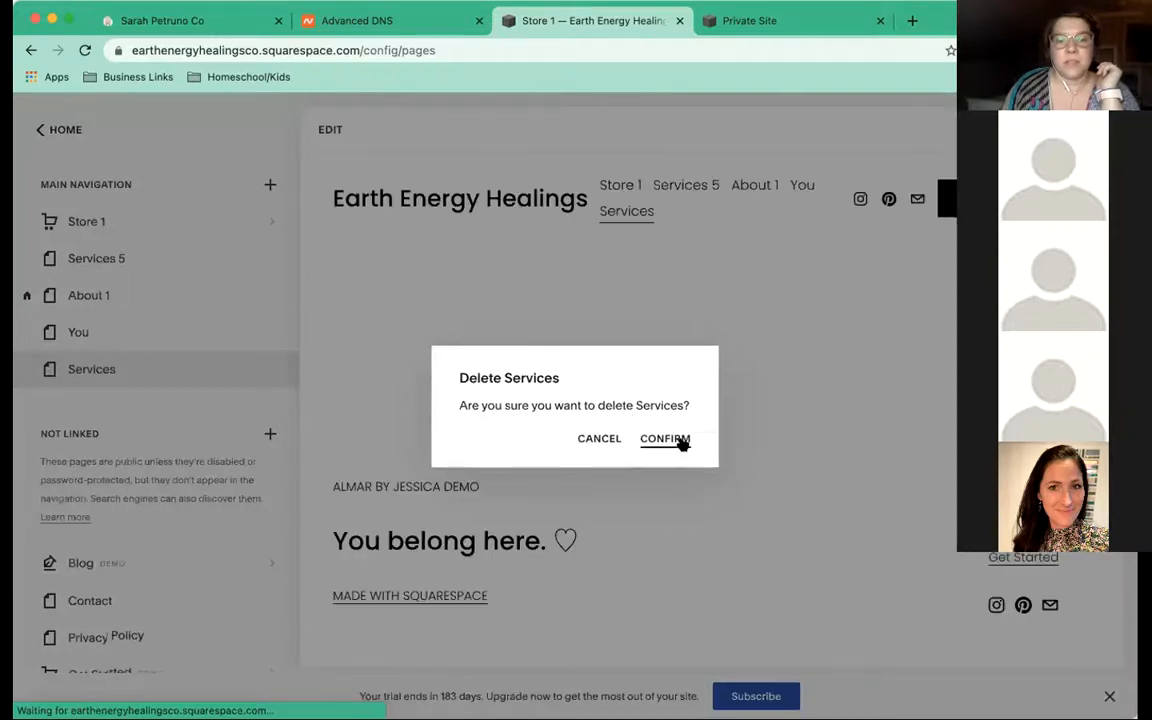
click(680, 442)
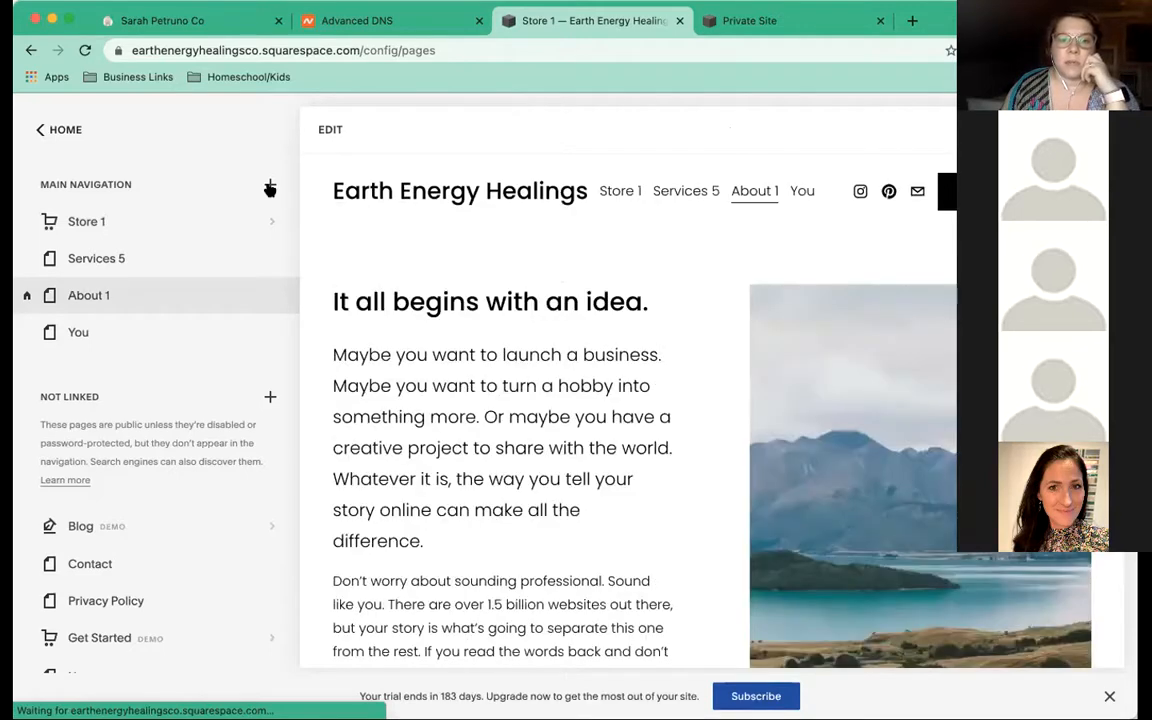
click(270, 186)
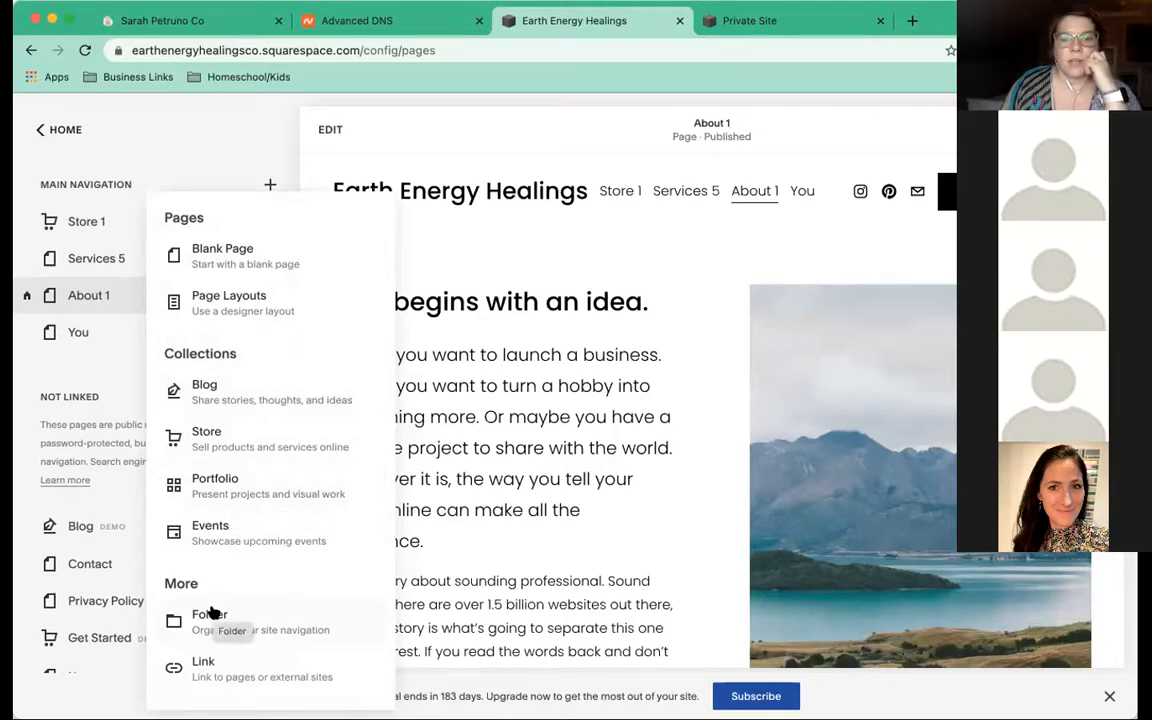
Load the owner's shamanism site in the Private Site tab, then return to the editor tab
click(764, 22)
click(548, 52)
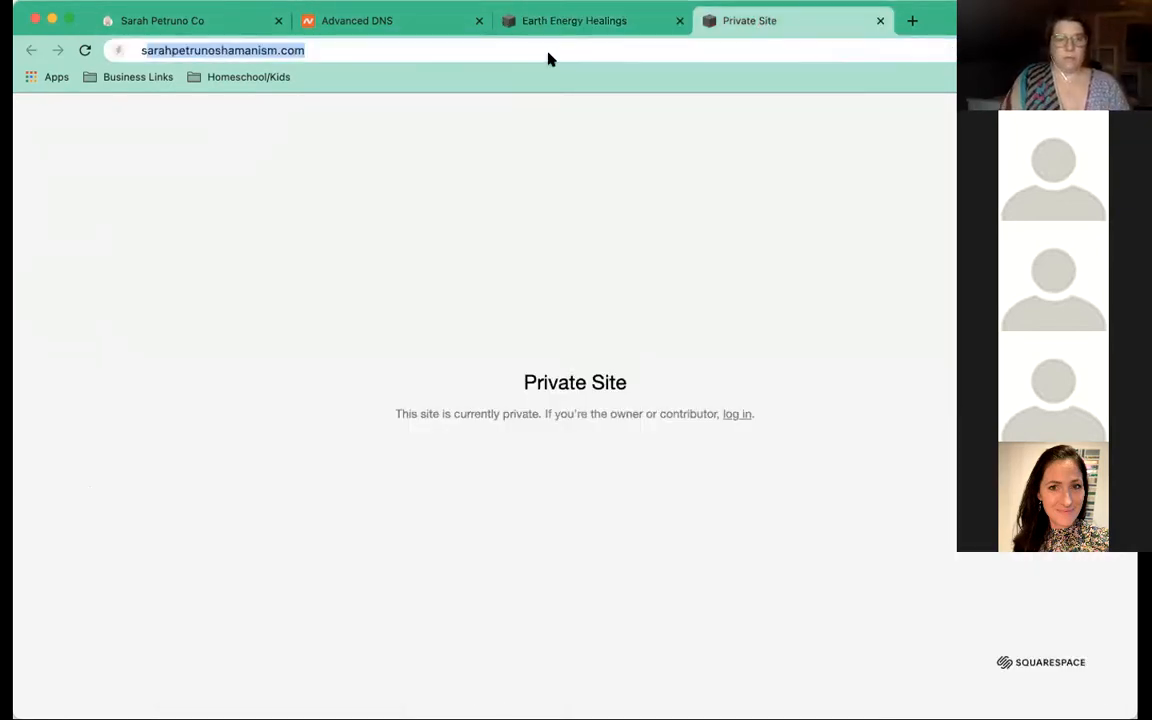
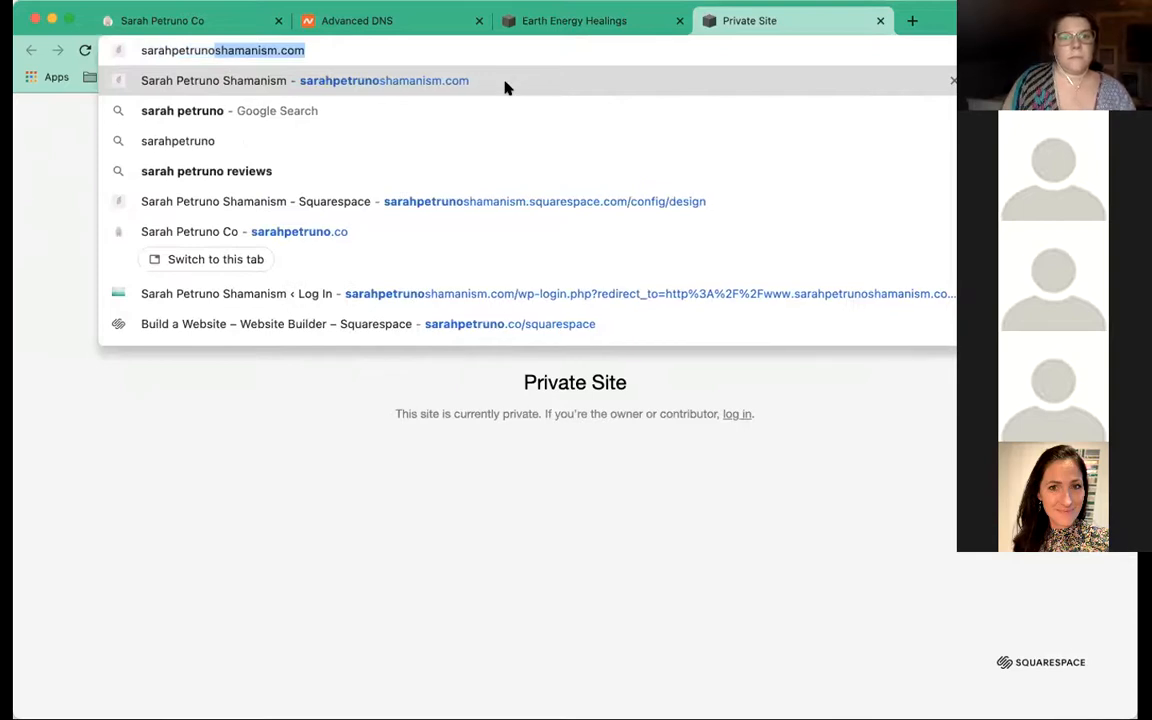
key(Return)
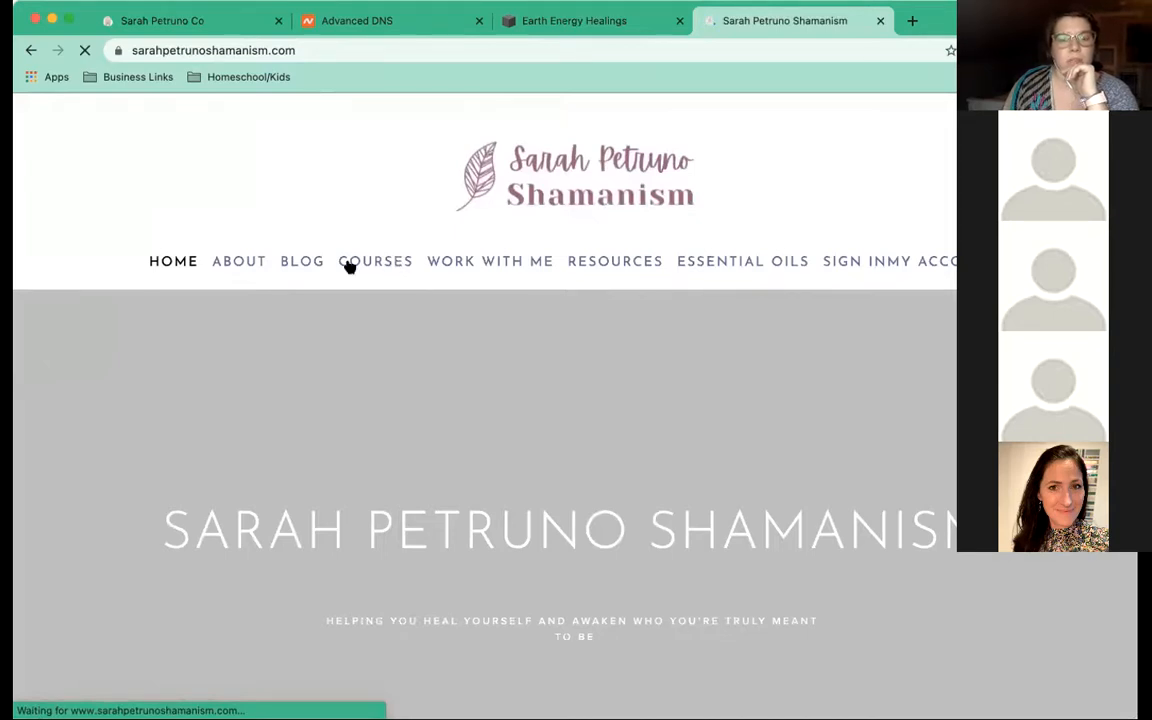
mouse_move(347, 265)
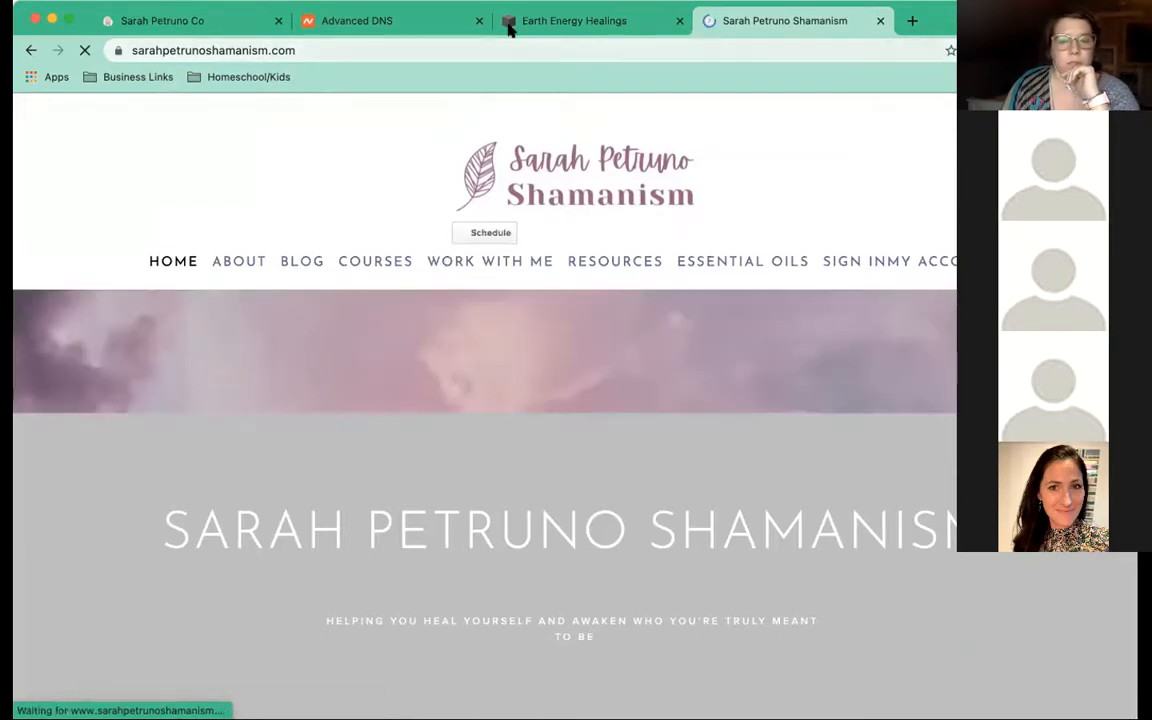
click(510, 28)
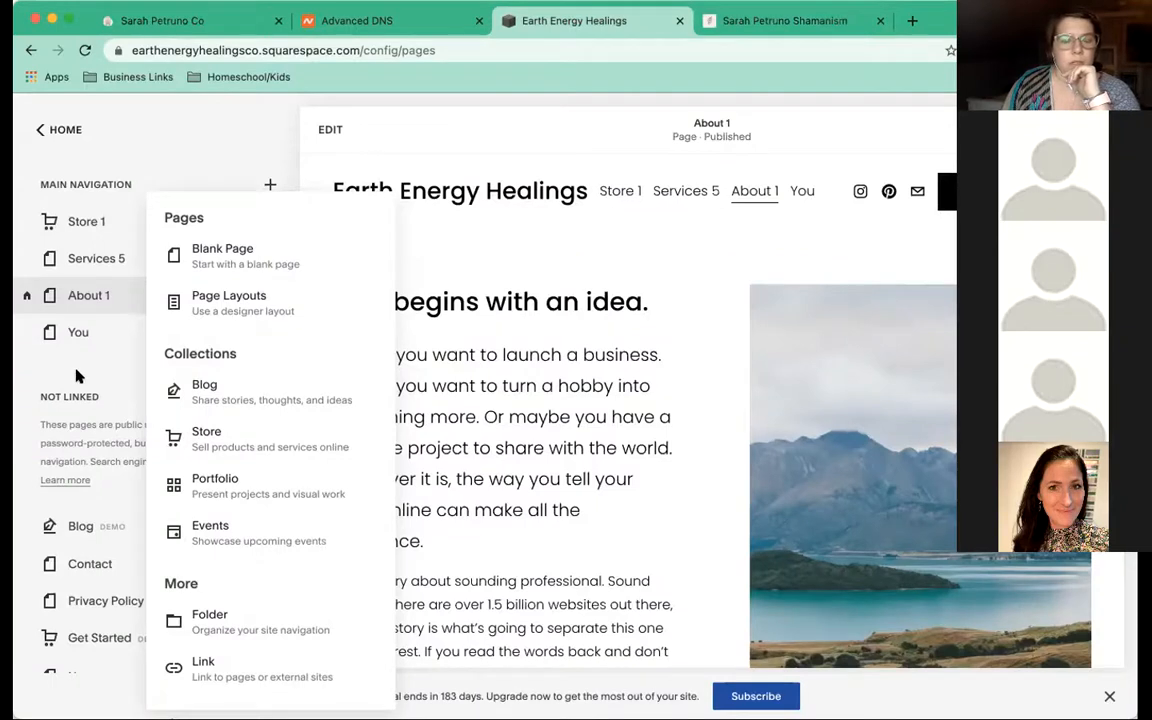
Move About 1 to the top of the navigation and Store 1 into Not Linked
click(82, 378)
drag(108, 291, 104, 226)
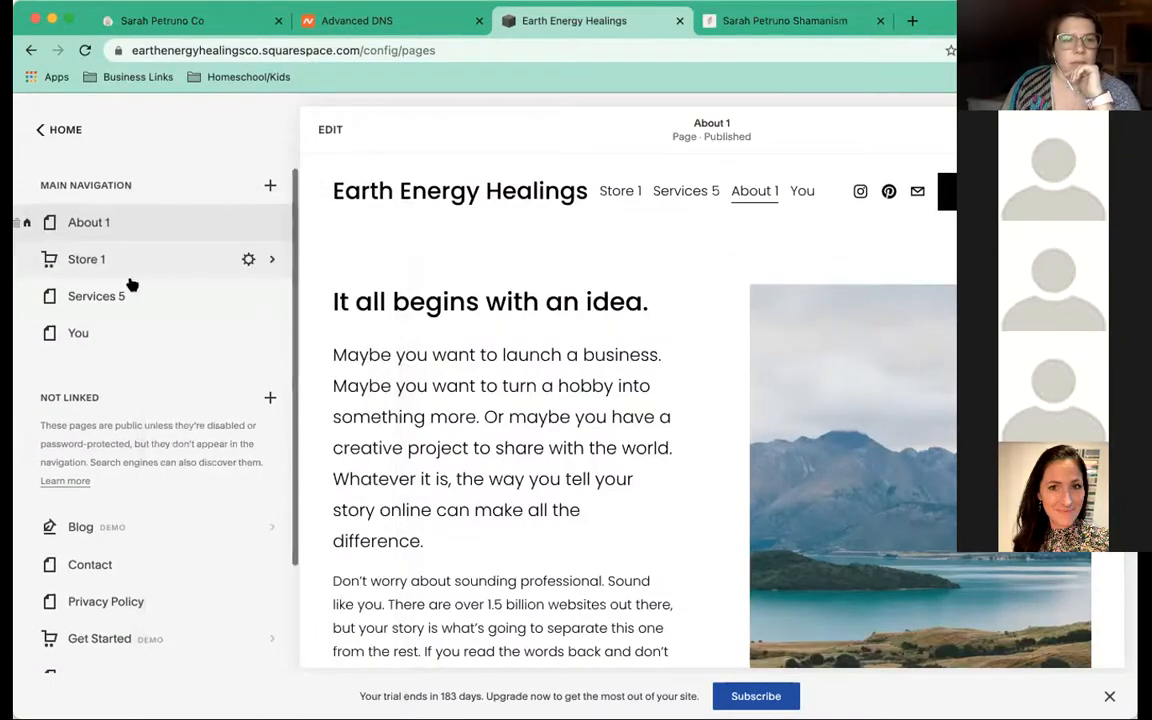
mouse_move(159, 508)
mouse_down()
mouse_move(153, 515)
mouse_move(154, 503)
mouse_up()
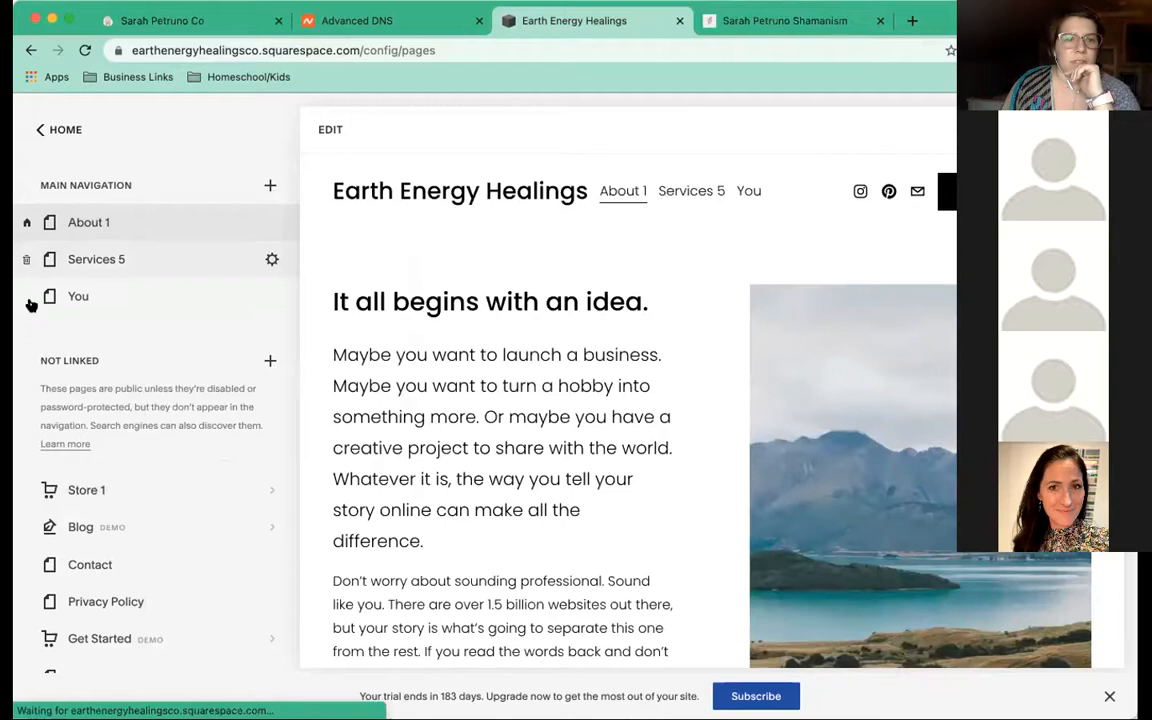
Delete the You page from the navigation
click(28, 299)
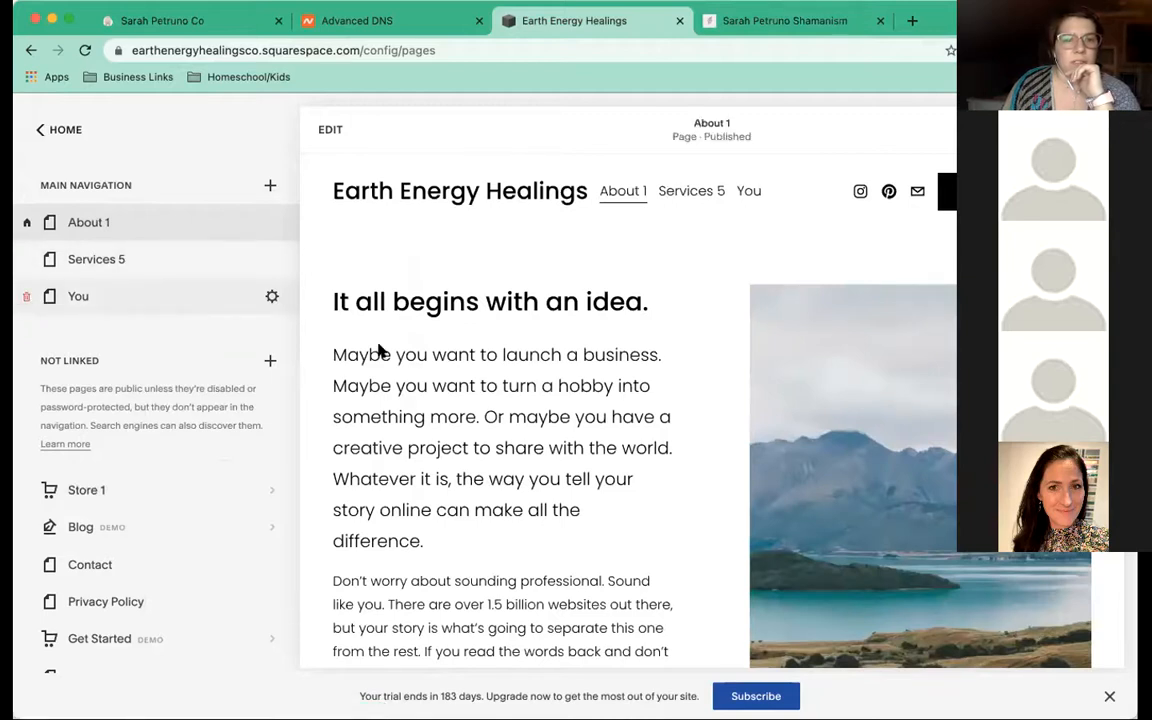
click(644, 440)
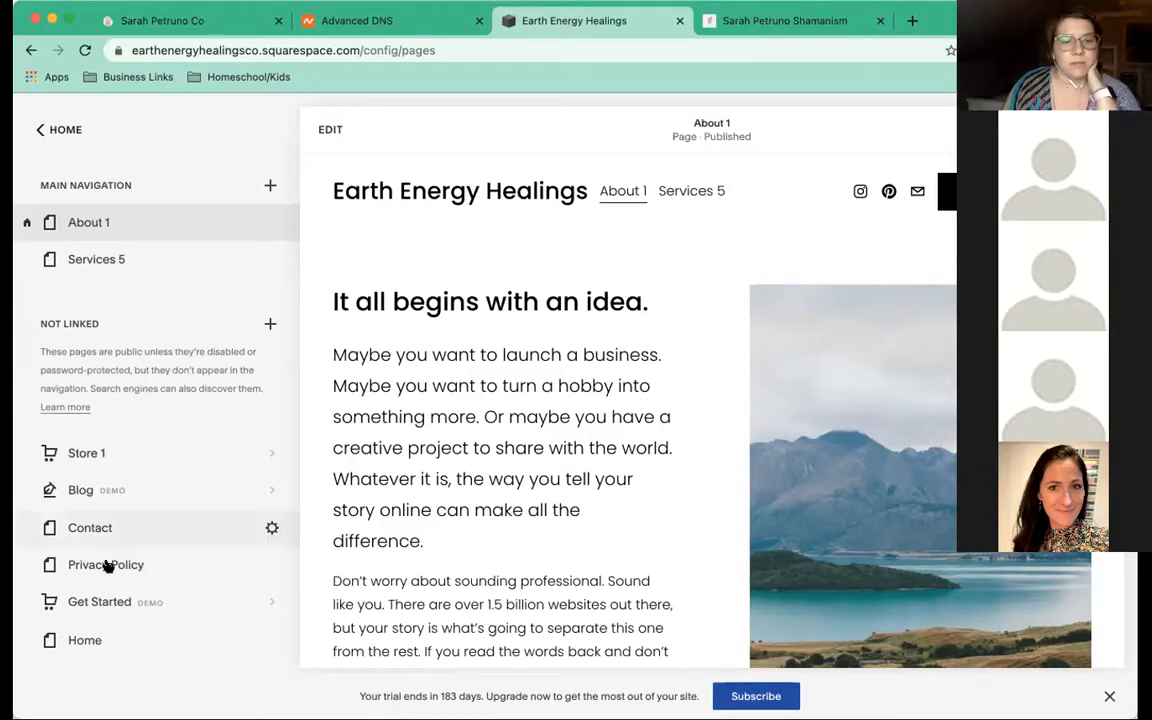
scroll(108, 566, down, 2)
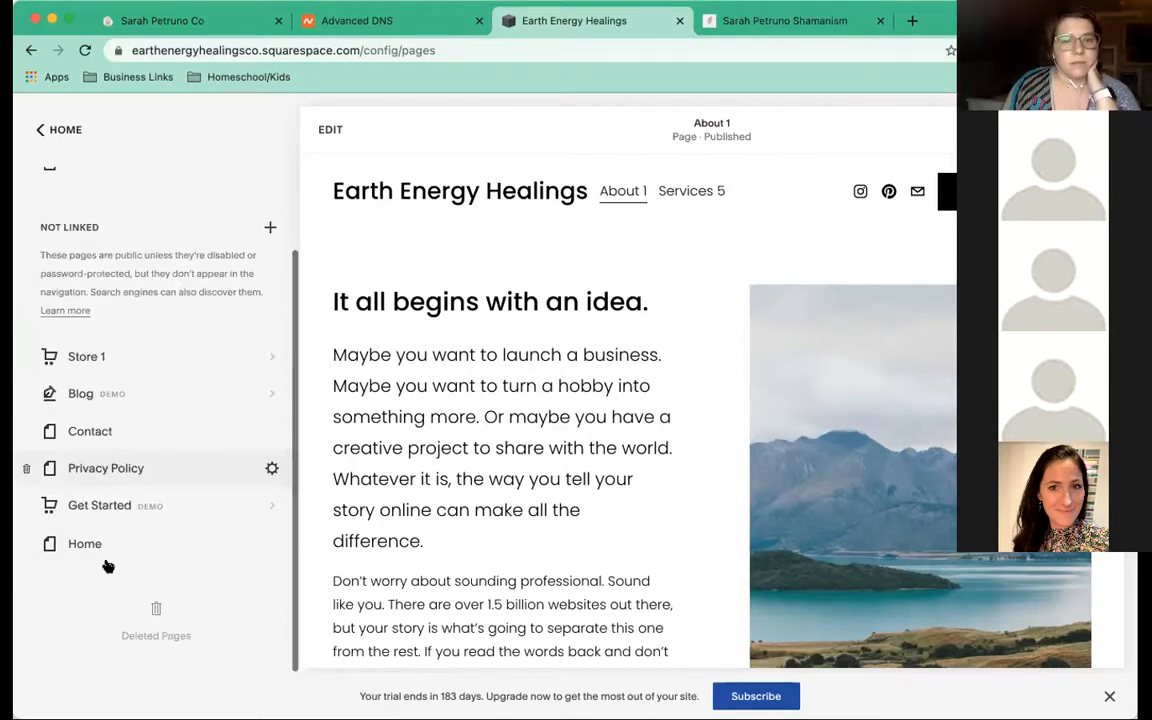
scroll(100, 564, up, 2)
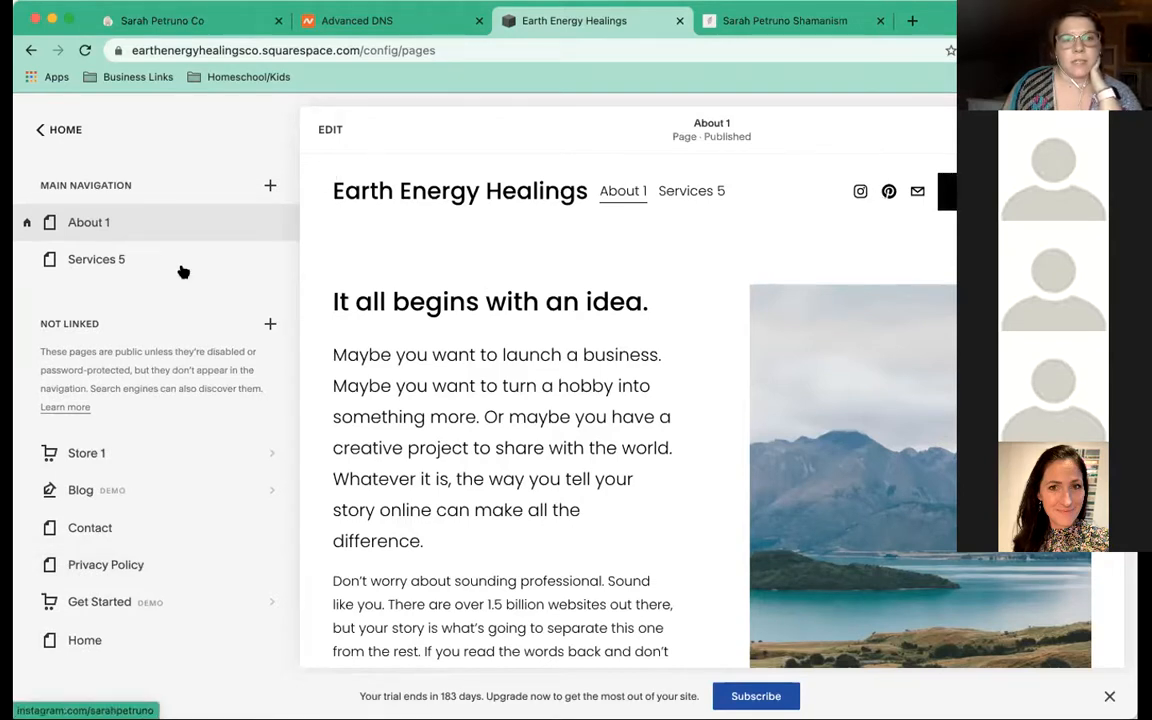
Change the About 1 page title and navigation title to About
click(271, 225)
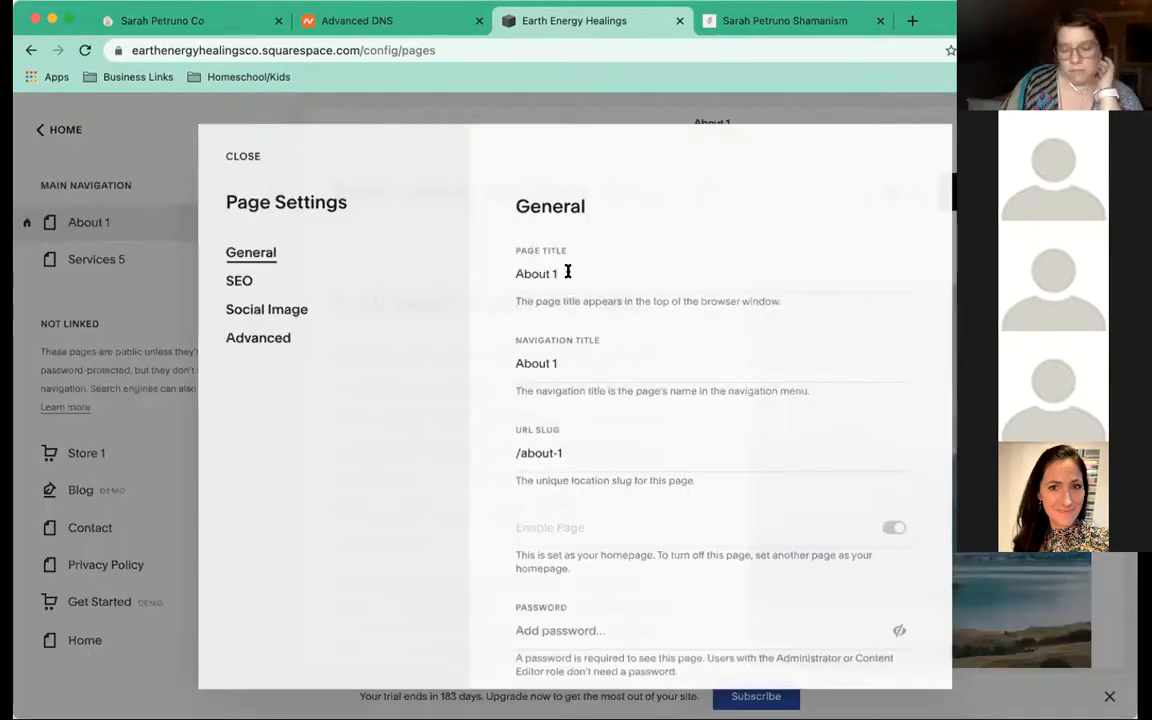
click(567, 272)
key(BackSpace)
key(BackSpace)
click(580, 357)
key(BackSpace)
key(BackSpace)
Set the About page's URL slug to /about and save its settings
click(592, 455)
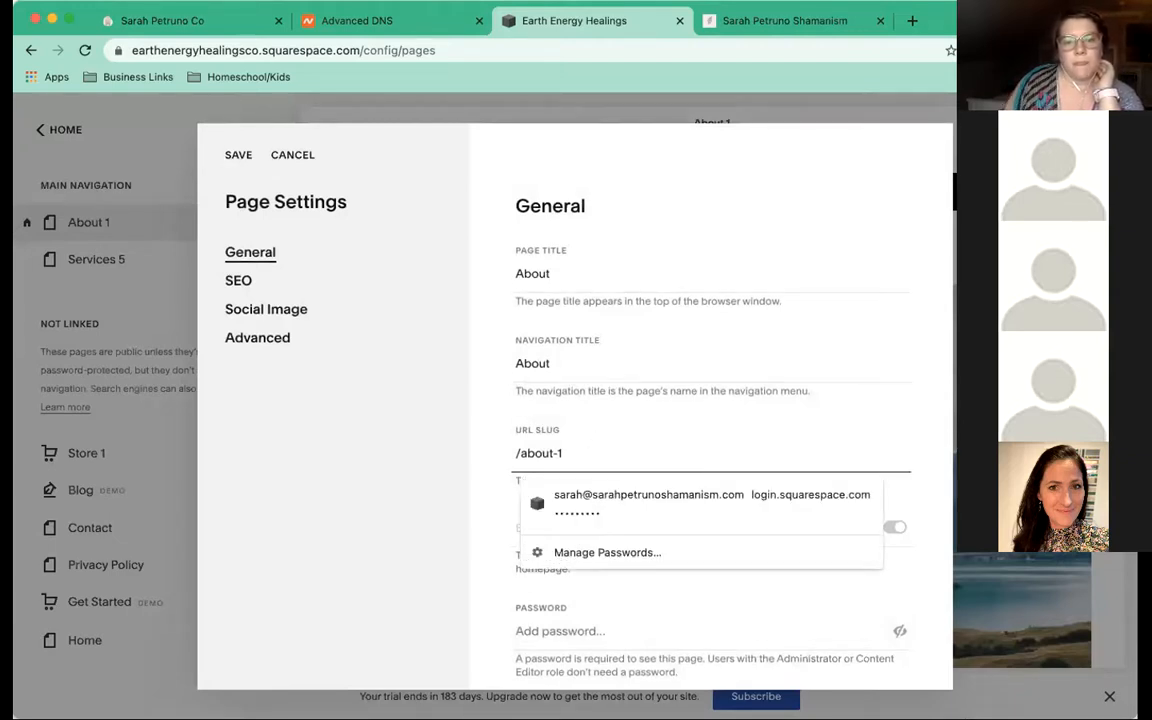
key(BackSpace)
key(BackSpace)
scroll(600, 432, down, 3)
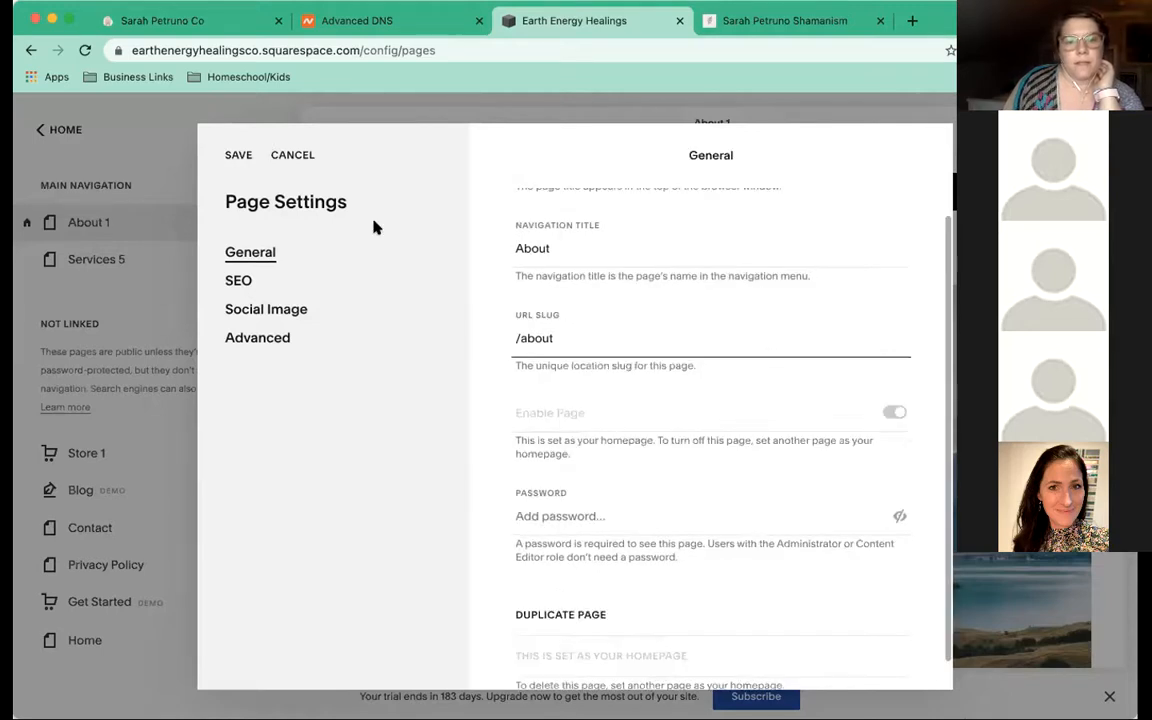
scroll(563, 450, down, 1)
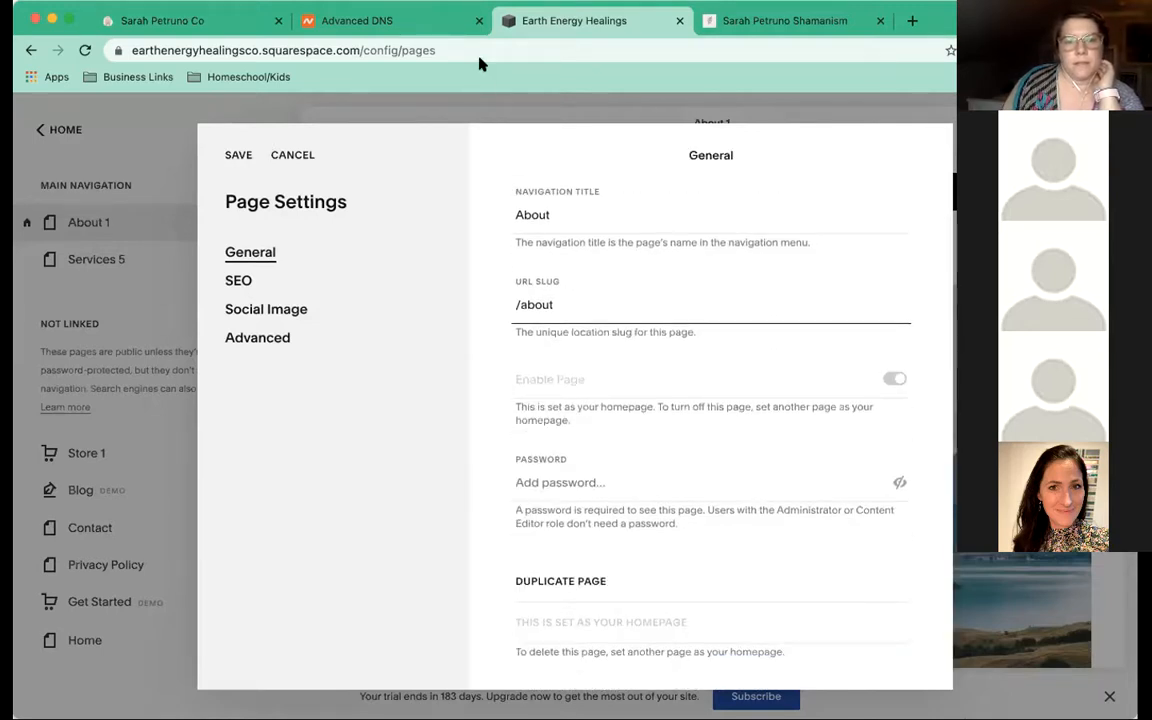
scroll(517, 293, up, 3)
key(super+a)
drag(391, 139, 376, 85)
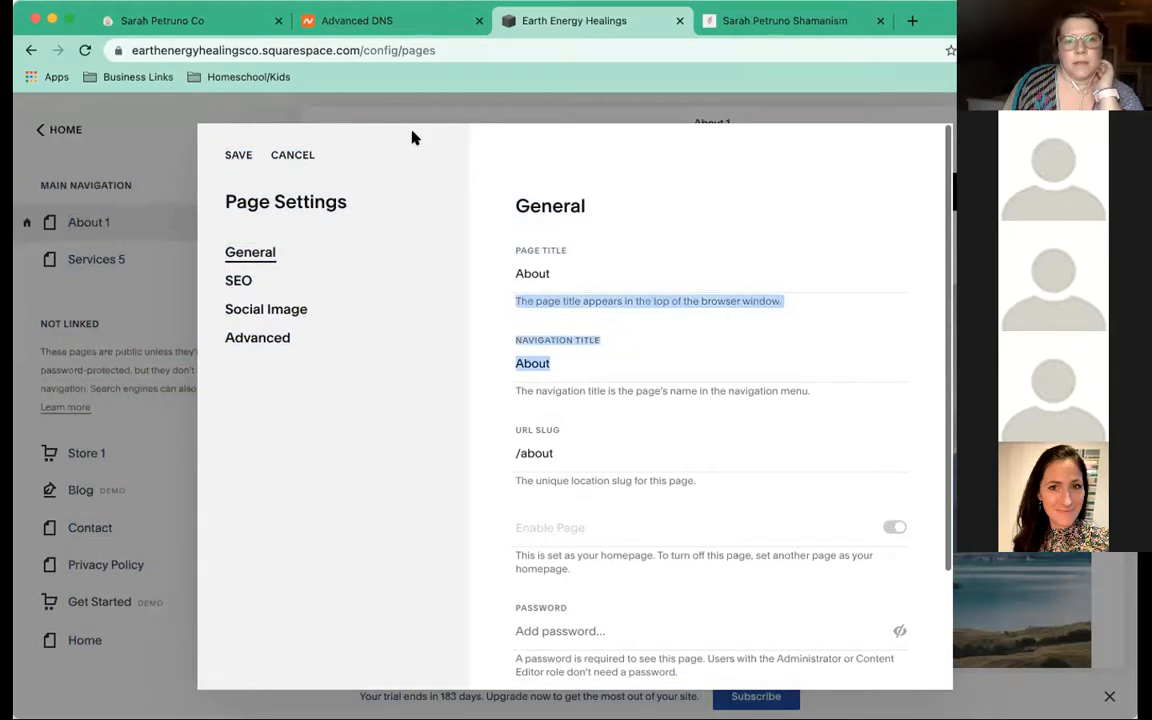
double_click(293, 155)
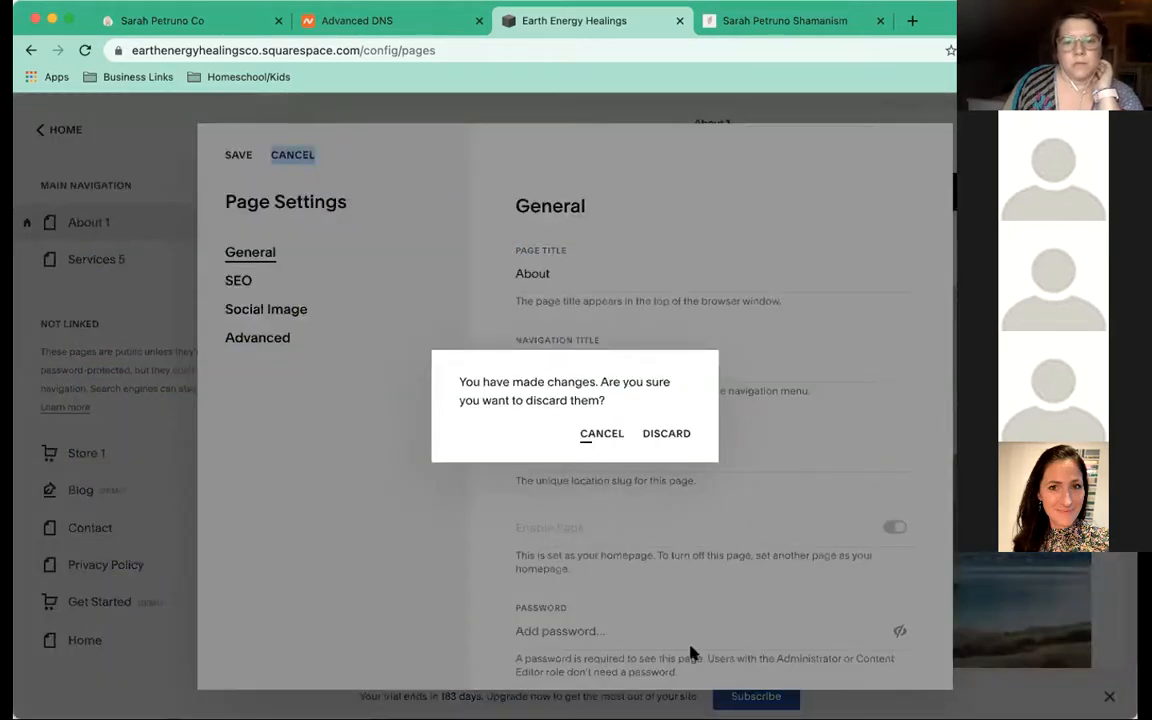
click(691, 651)
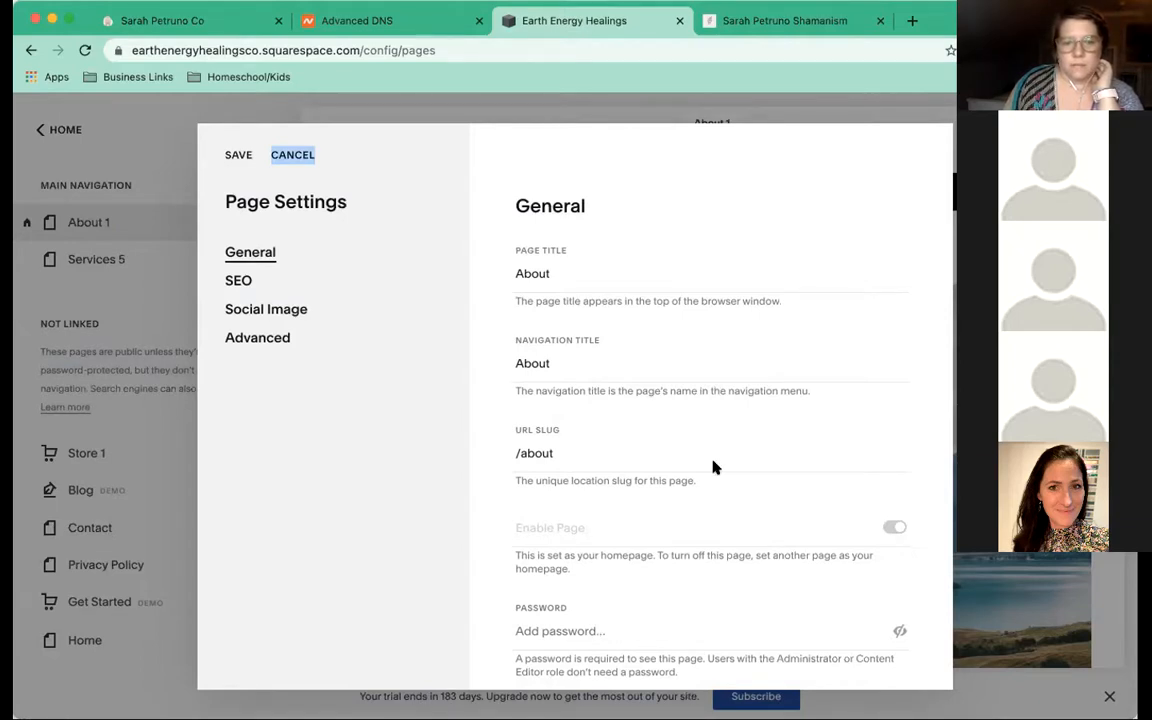
scroll(610, 450, down, 3)
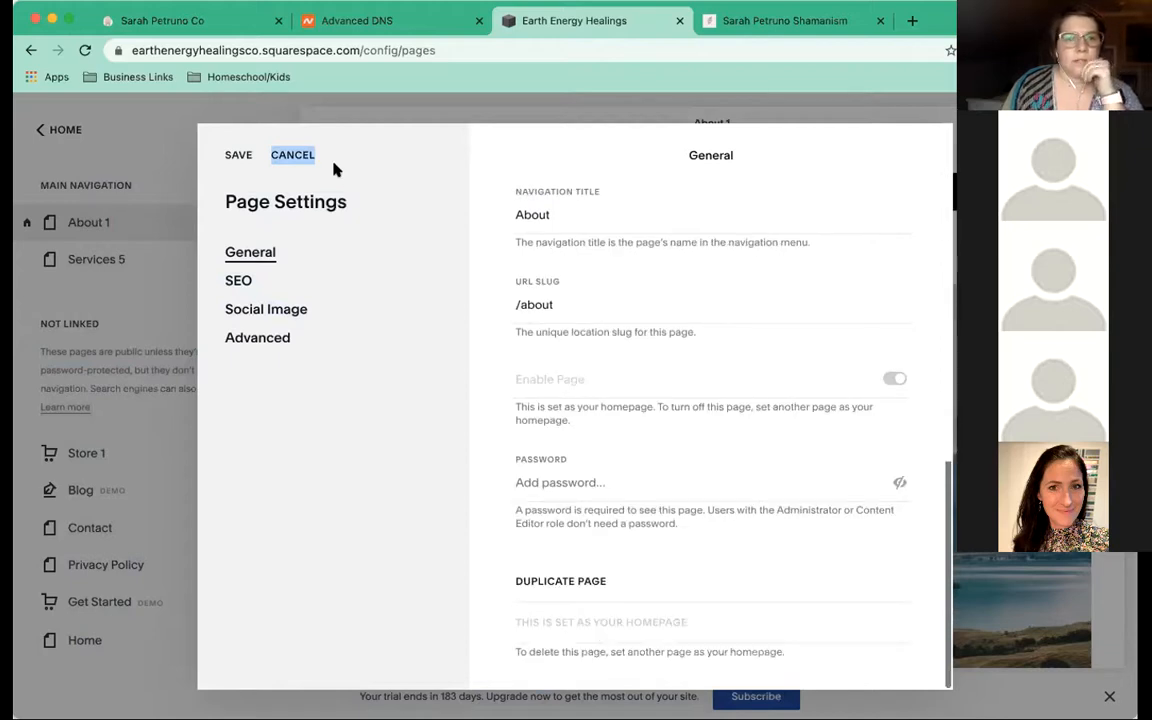
click(232, 160)
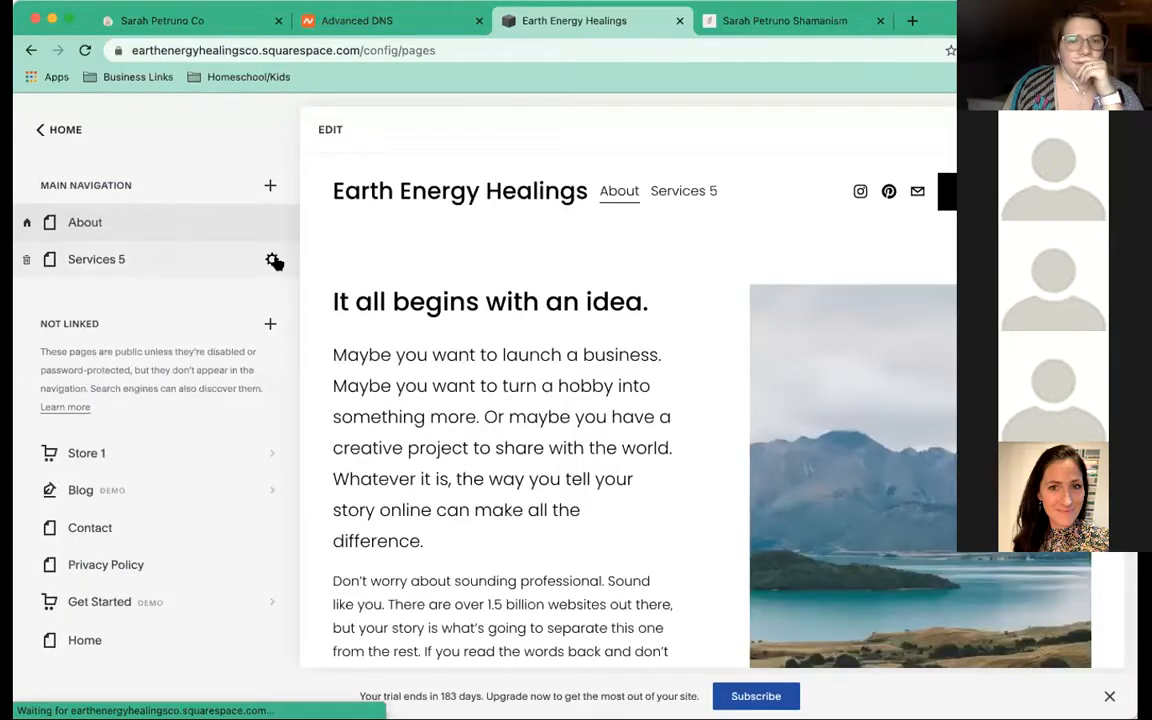
Rename Services 5 to Services in page and navigation titles, with slug /services, and save
click(274, 261)
click(584, 273)
key(BackSpace)
key(BackSpace)
click(619, 362)
key(BackSpace)
key(BackSpace)
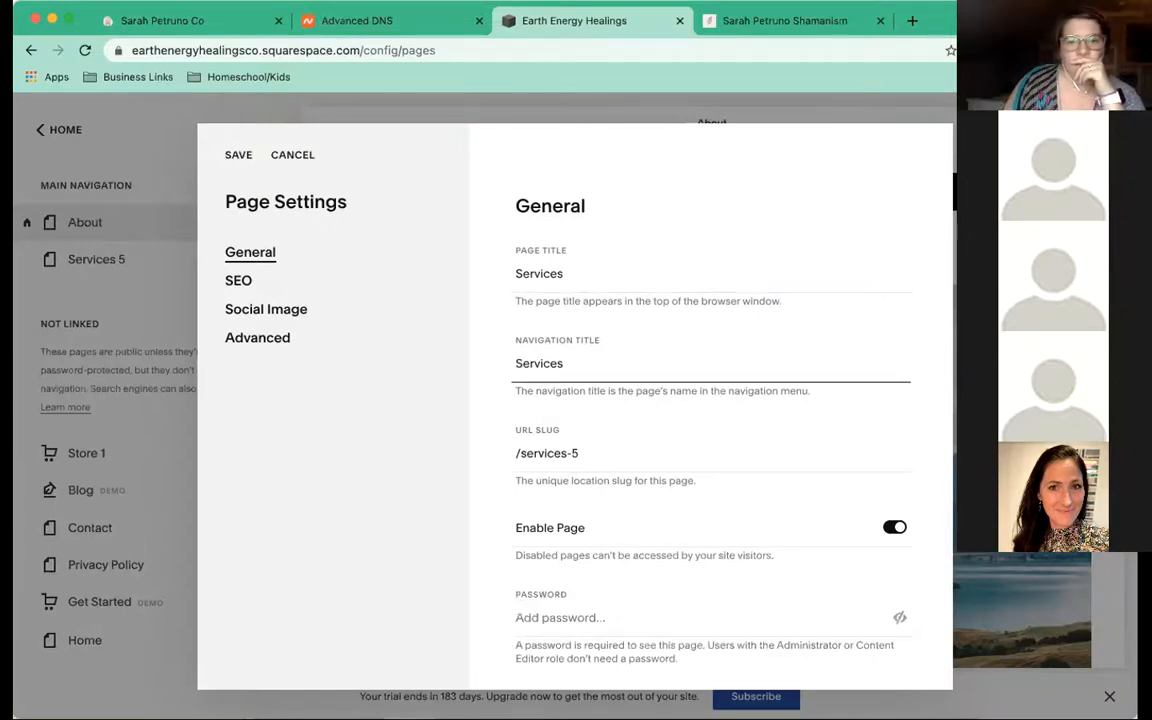
scroll(609, 314, down, 3)
click(605, 300)
key(BackSpace)
key(BackSpace)
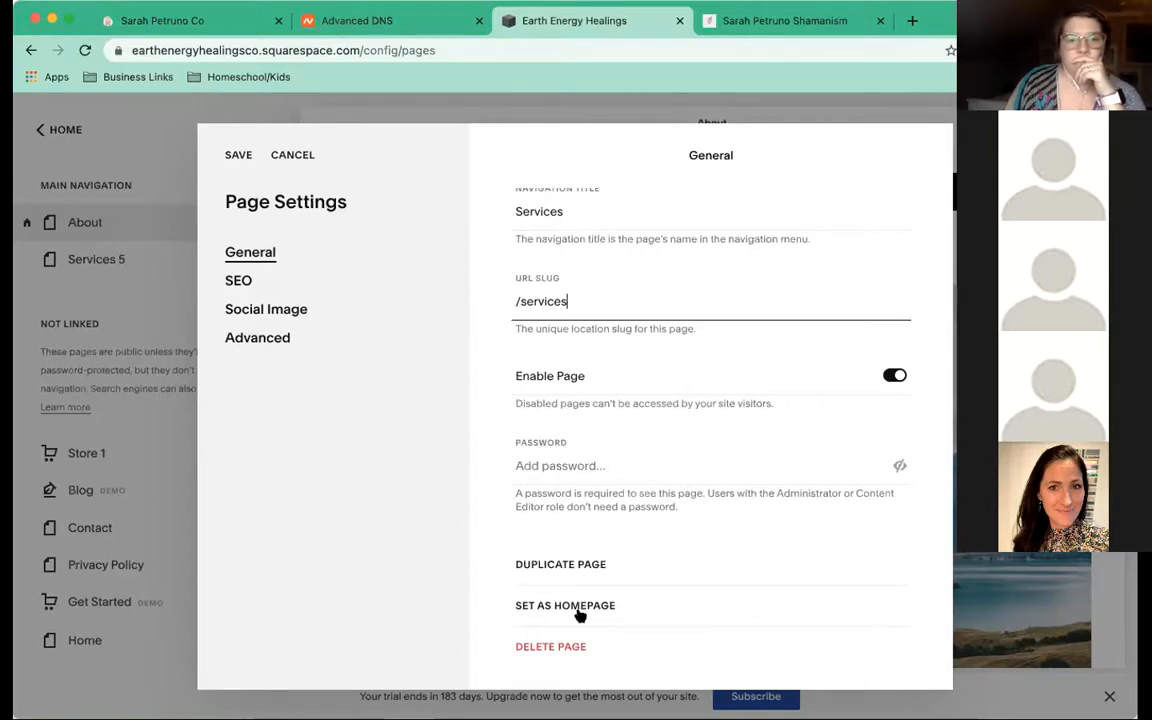
click(236, 155)
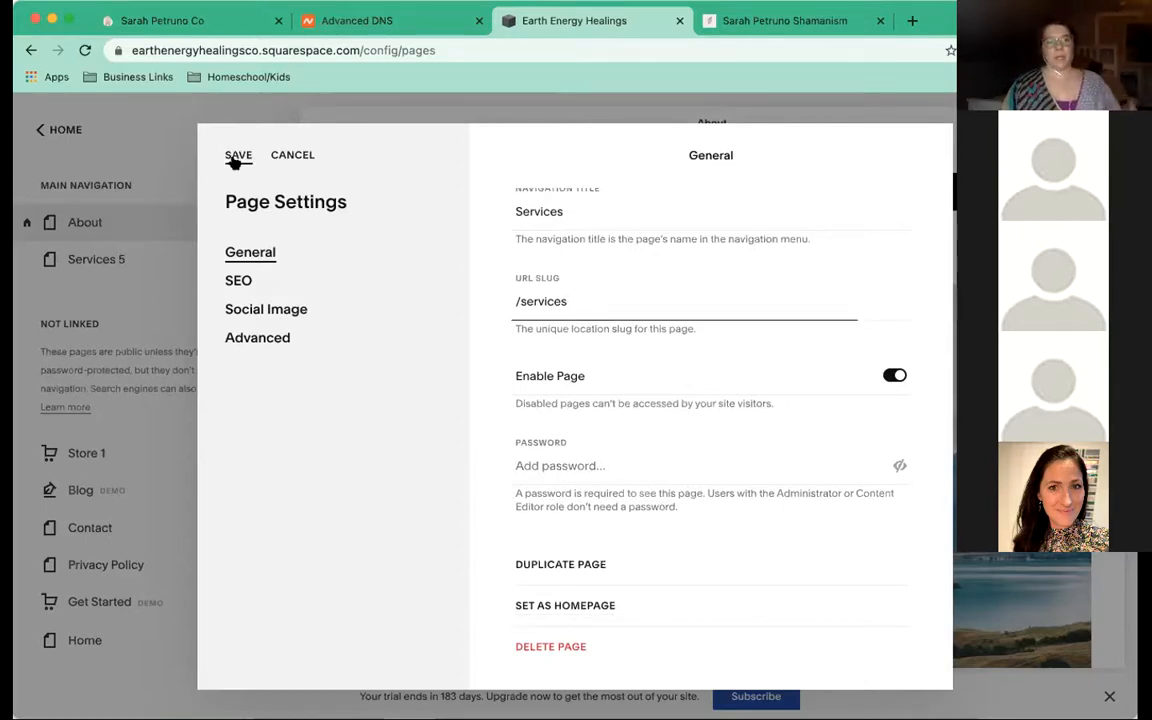
click(236, 155)
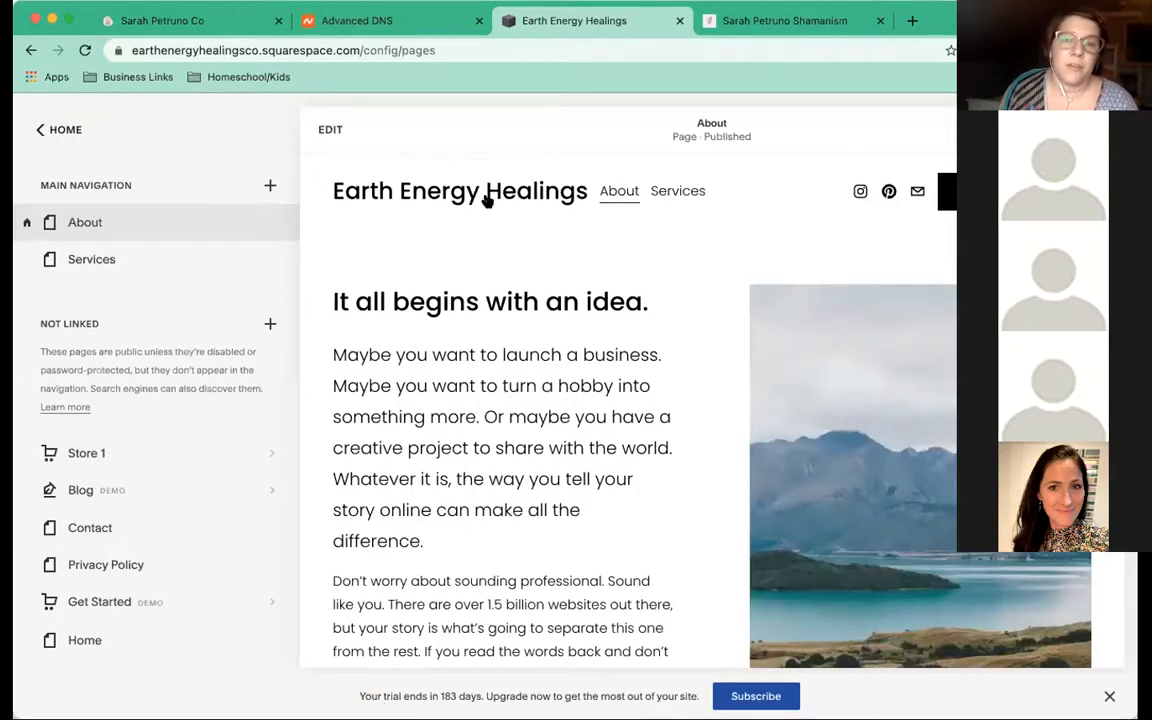
scroll(448, 220, down, 1)
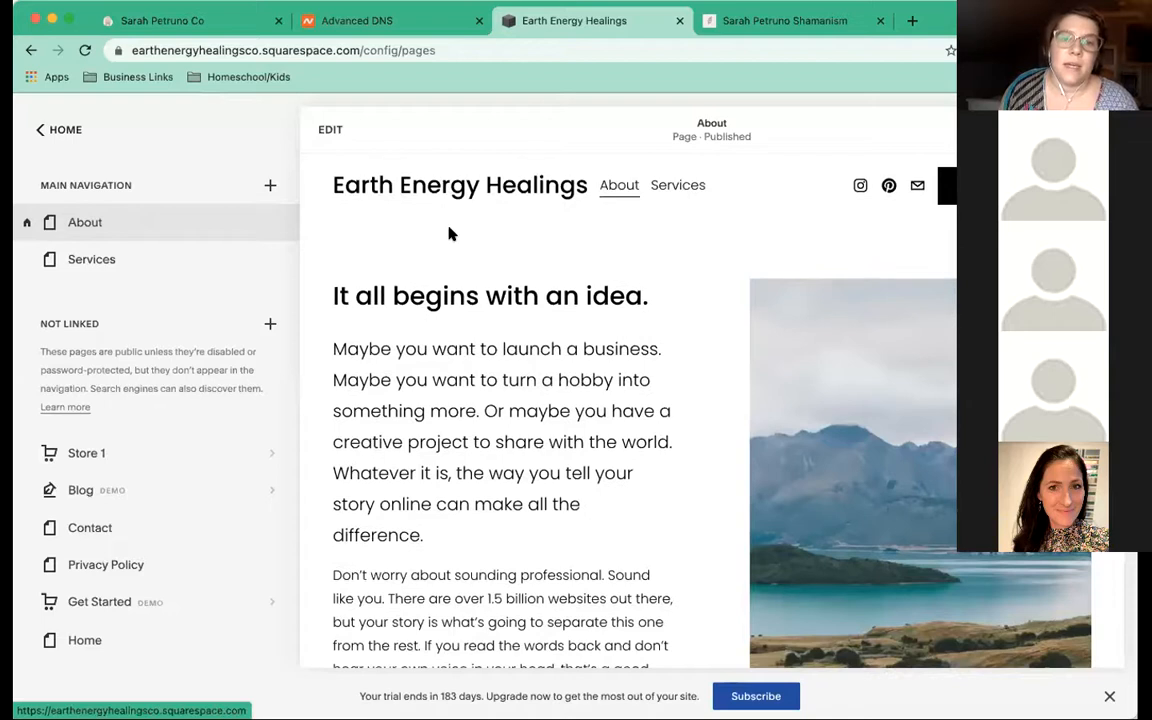
scroll(449, 234, up, 1)
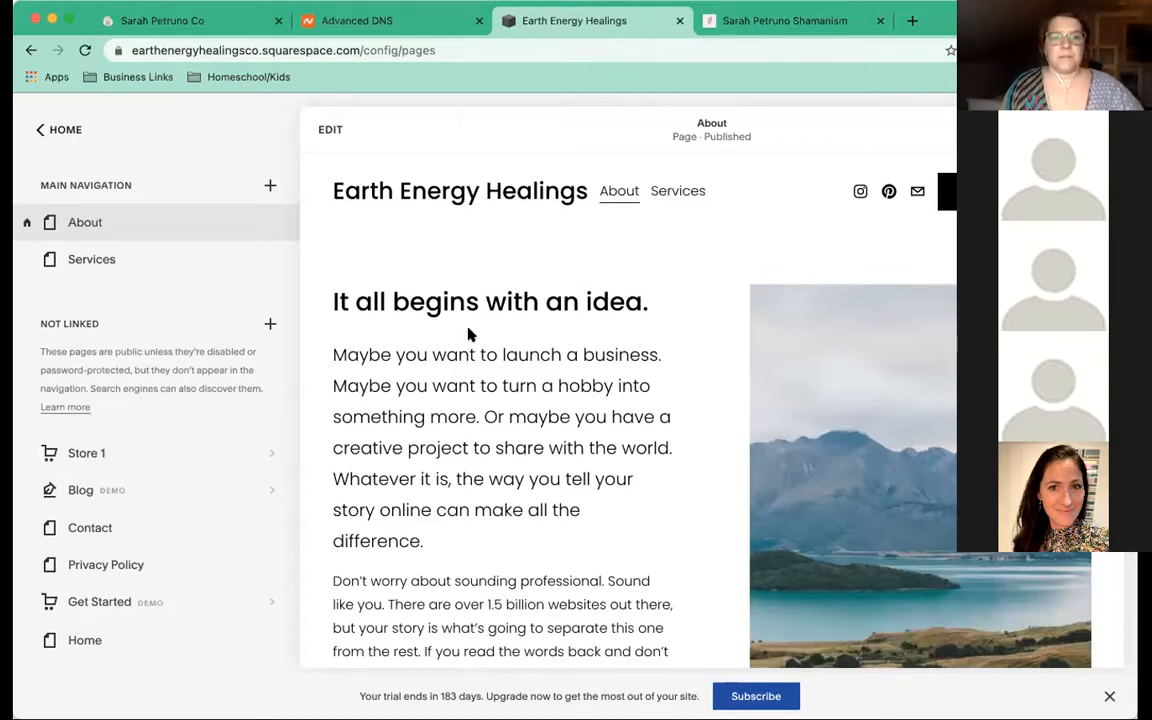
scroll(470, 332, down, 5)
scroll(470, 334, up, 5)
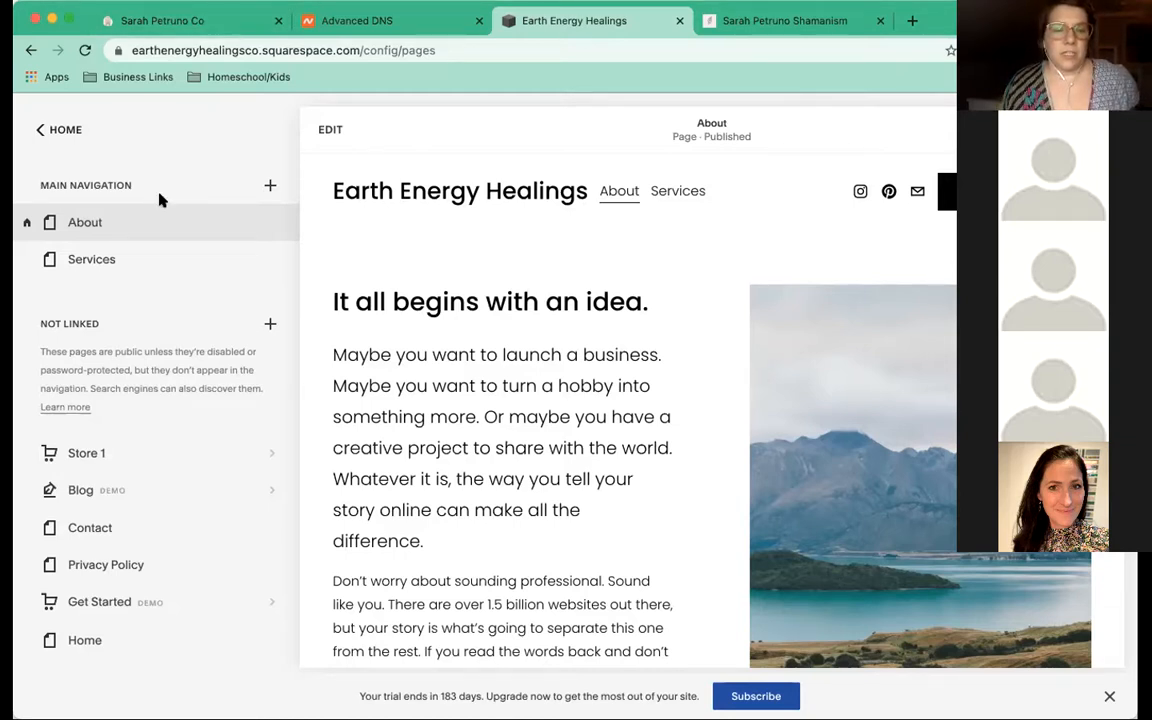
Edit the About page and open Site Styles > Fonts, showing the Poppins pack
click(333, 133)
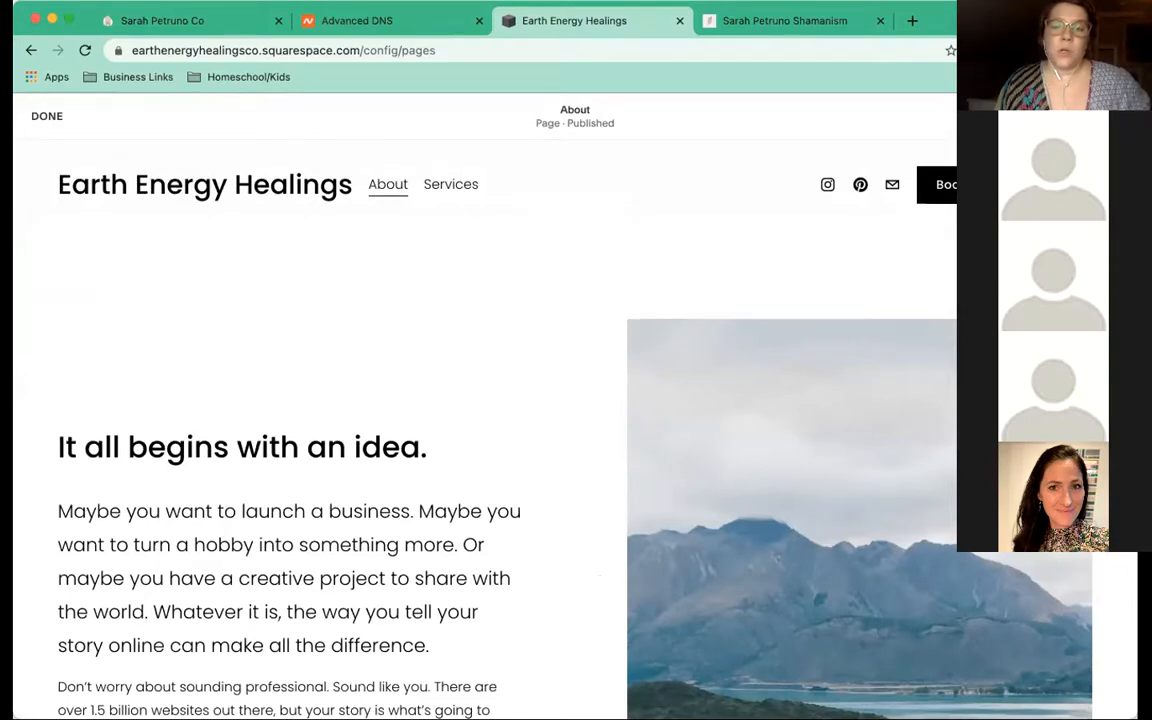
click(1110, 116)
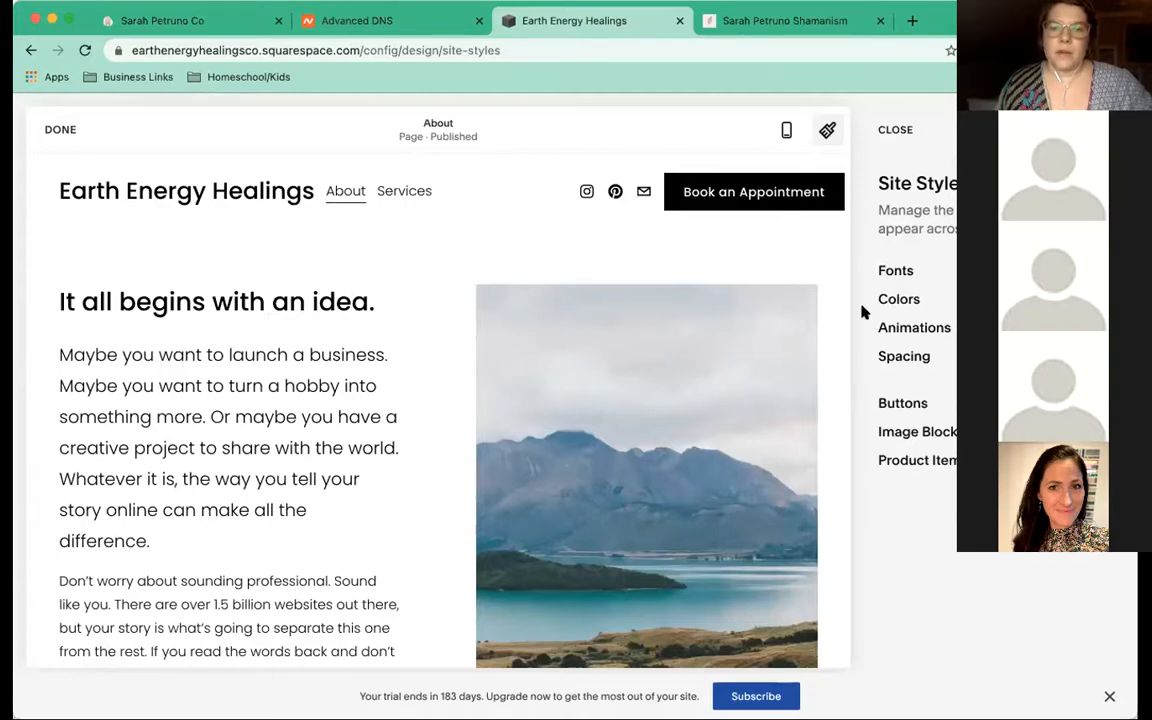
click(893, 272)
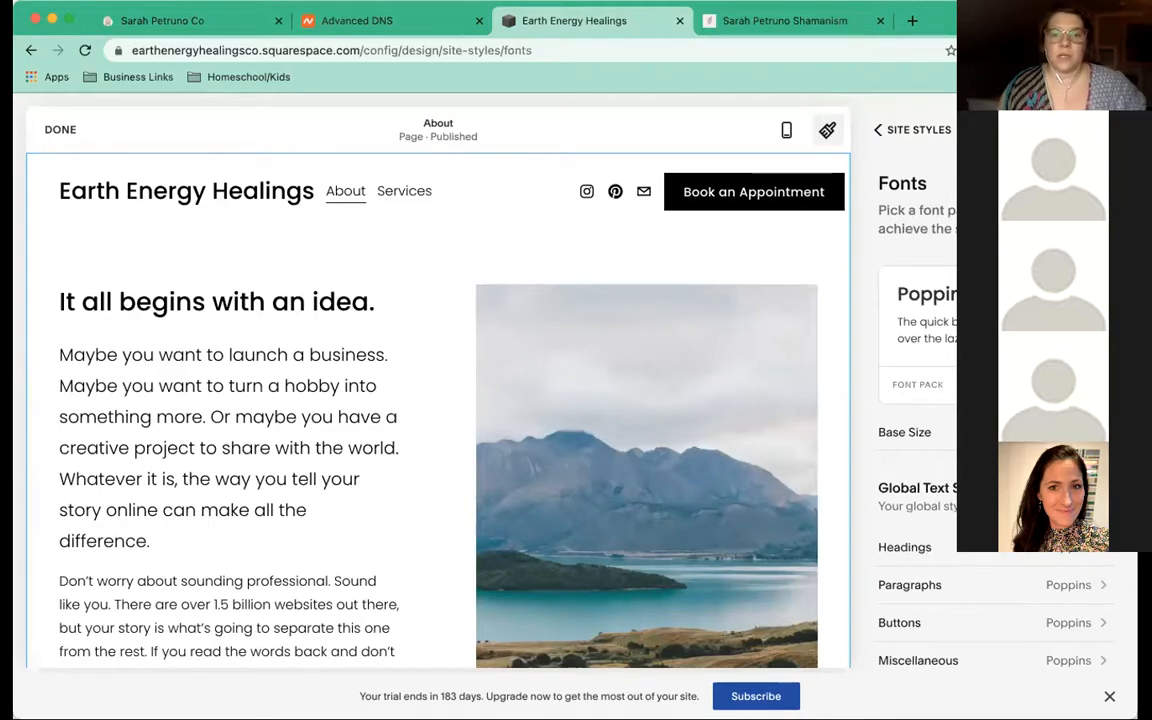
scroll(910, 450, down, 3)
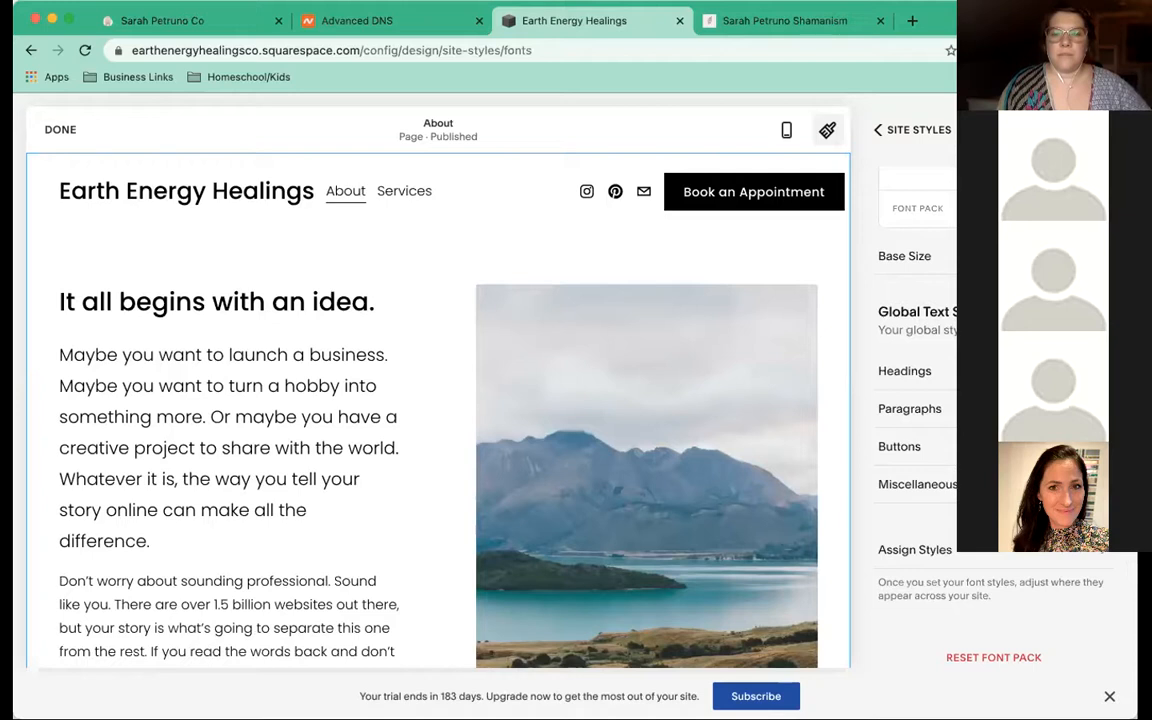
scroll(935, 380, up, 3)
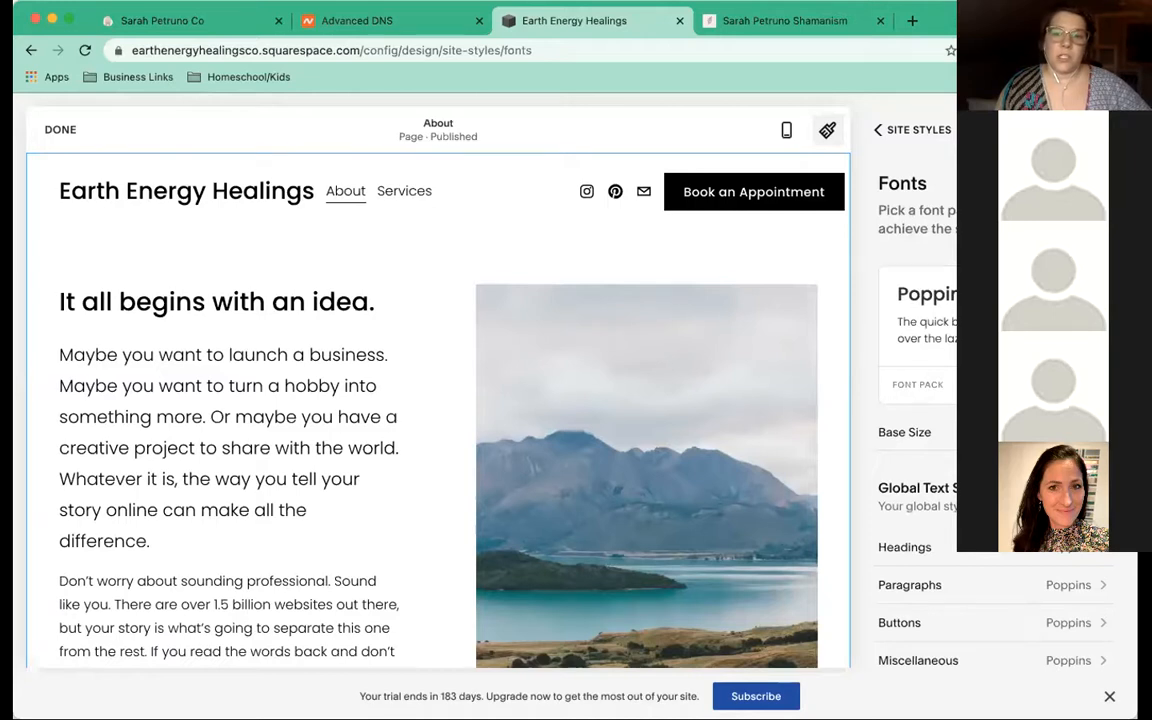
Open the font Packs list and scroll through the Sans-serif packs
click(1070, 384)
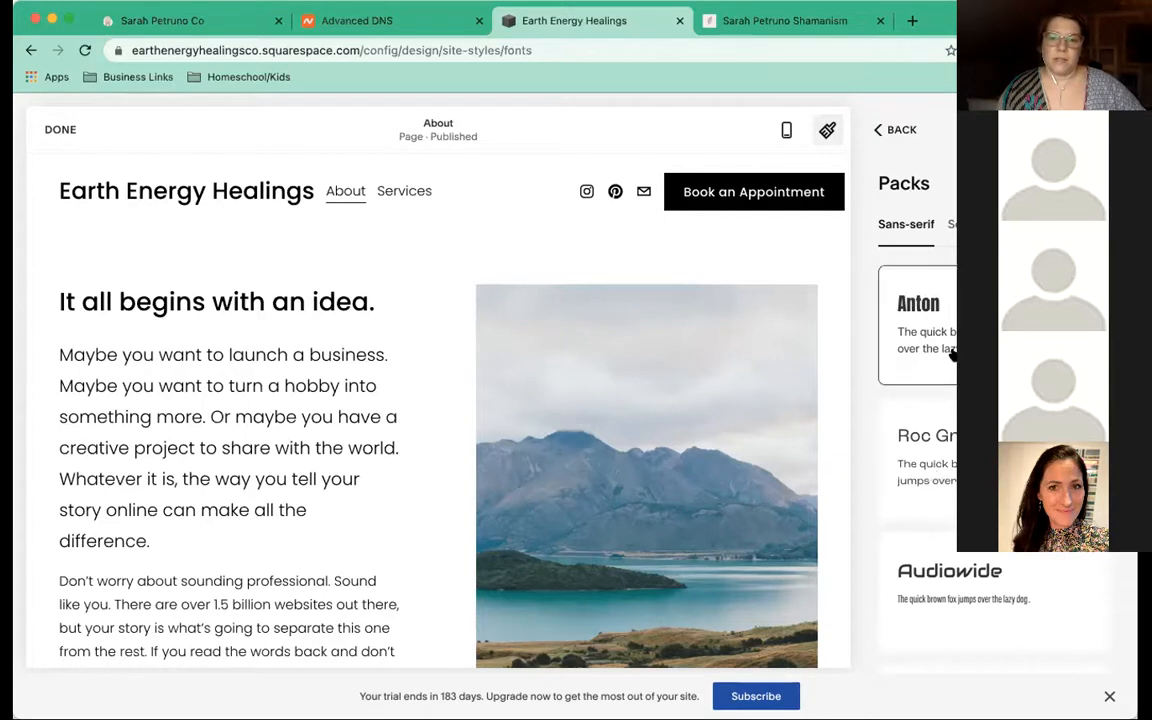
scroll(953, 353, down, 5)
scroll(994, 480, down, 5)
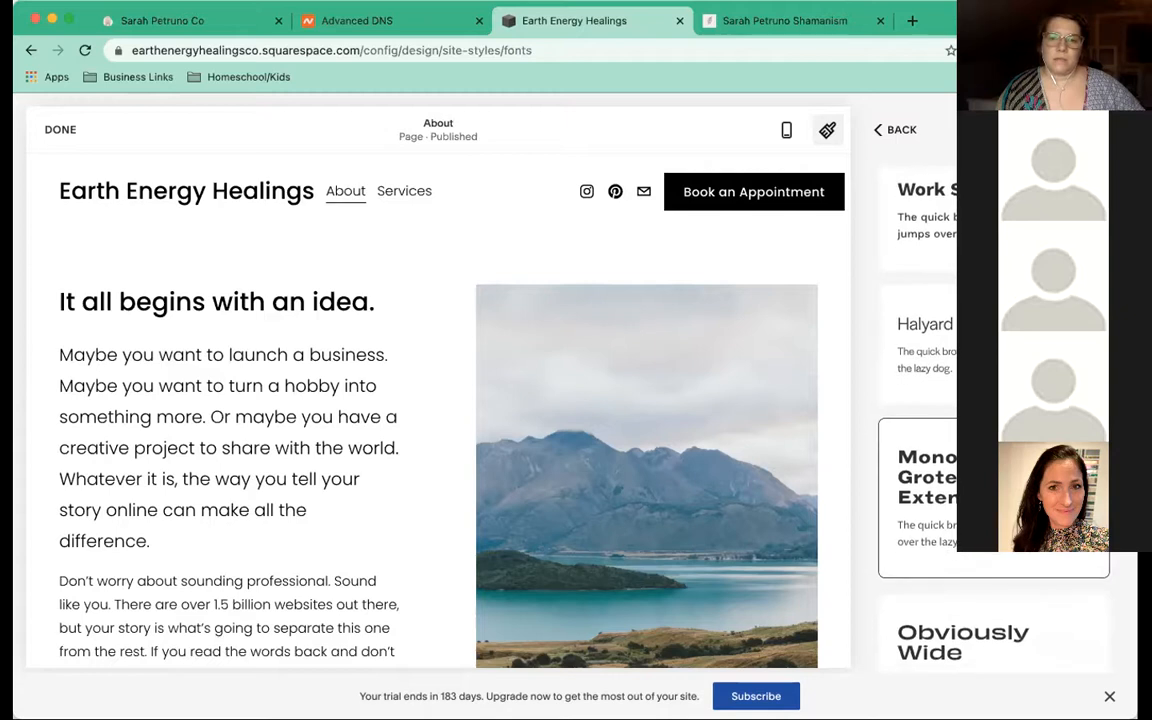
scroll(994, 430, down, 3)
scroll(942, 480, down, 5)
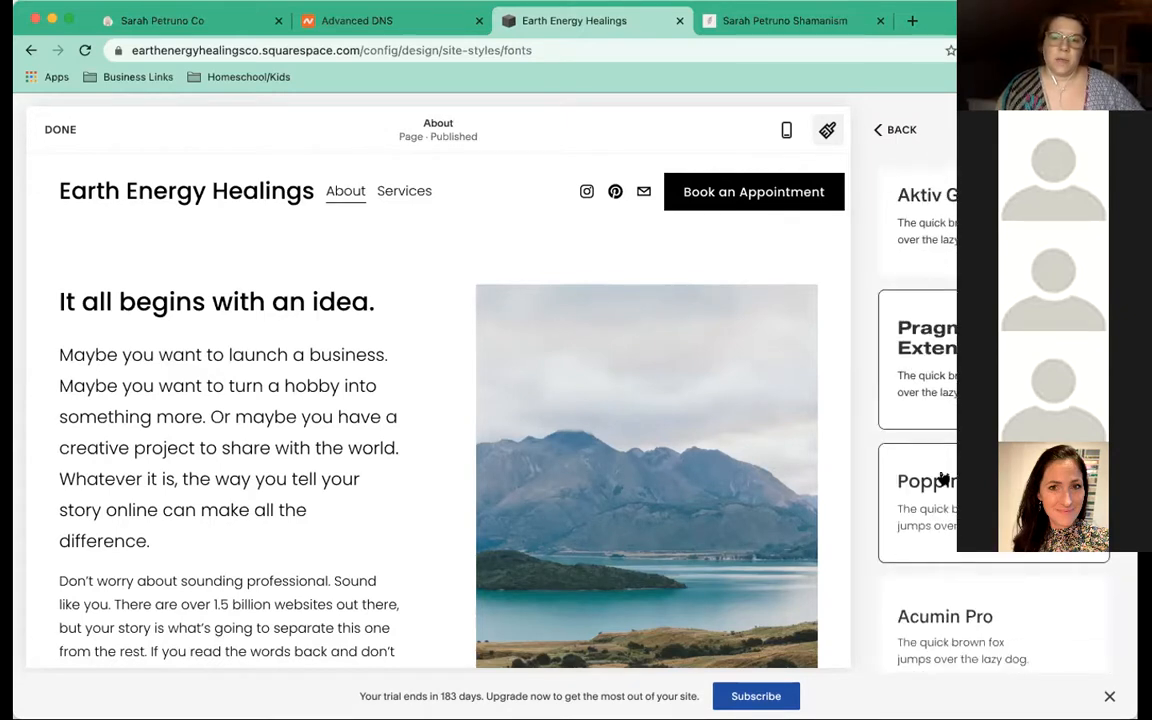
scroll(940, 495, down, 3)
scroll(937, 507, down, 5)
scroll(937, 507, down, 6)
scroll(937, 507, down, 4)
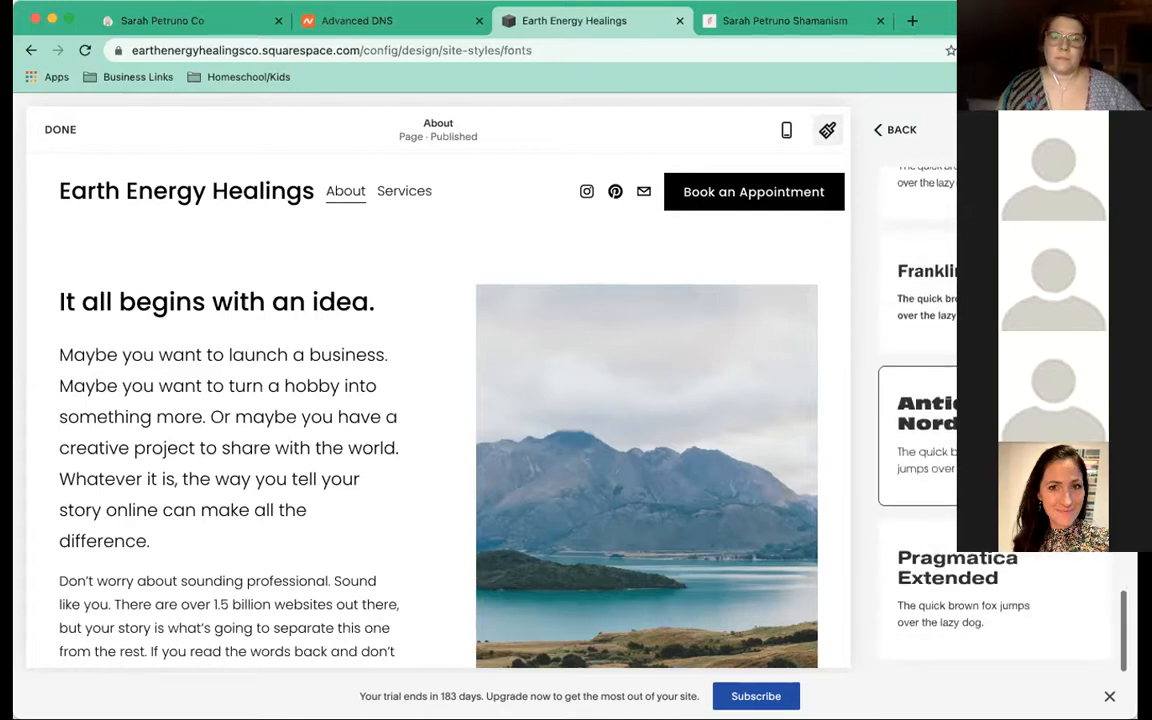
scroll(1000, 330, up, 20)
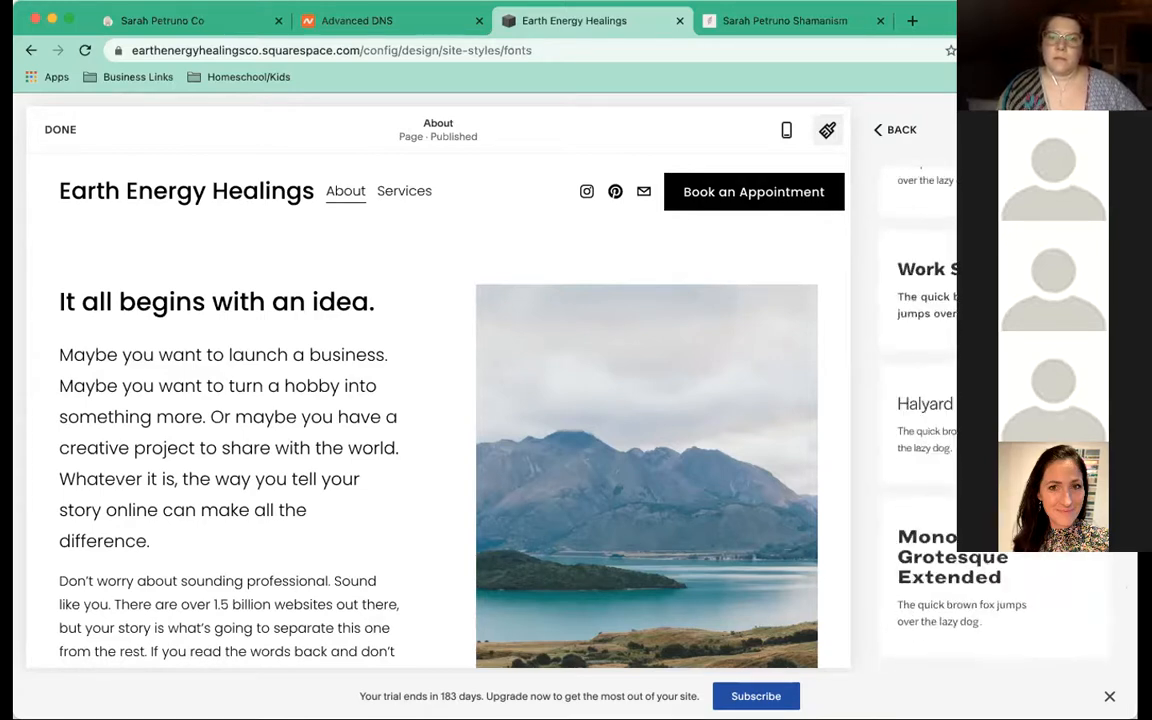
scroll(1000, 330, up, 8)
Switch to the Serif font packs and scroll through them
click(954, 228)
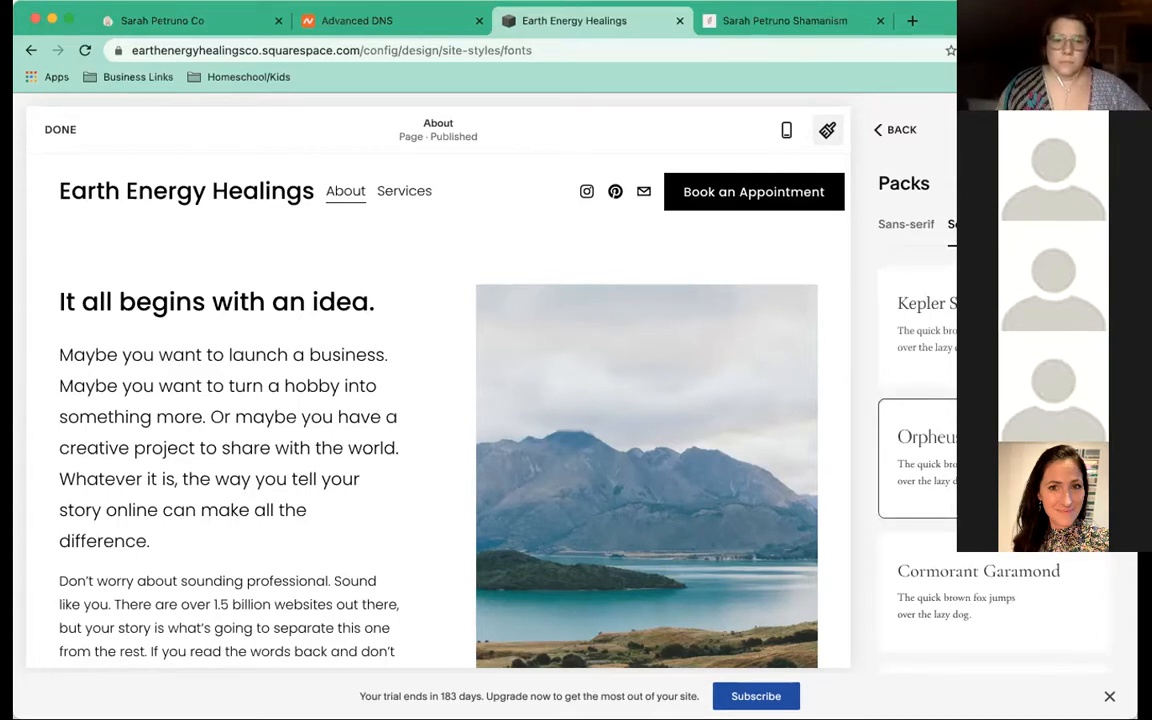
scroll(955, 455, down, 2)
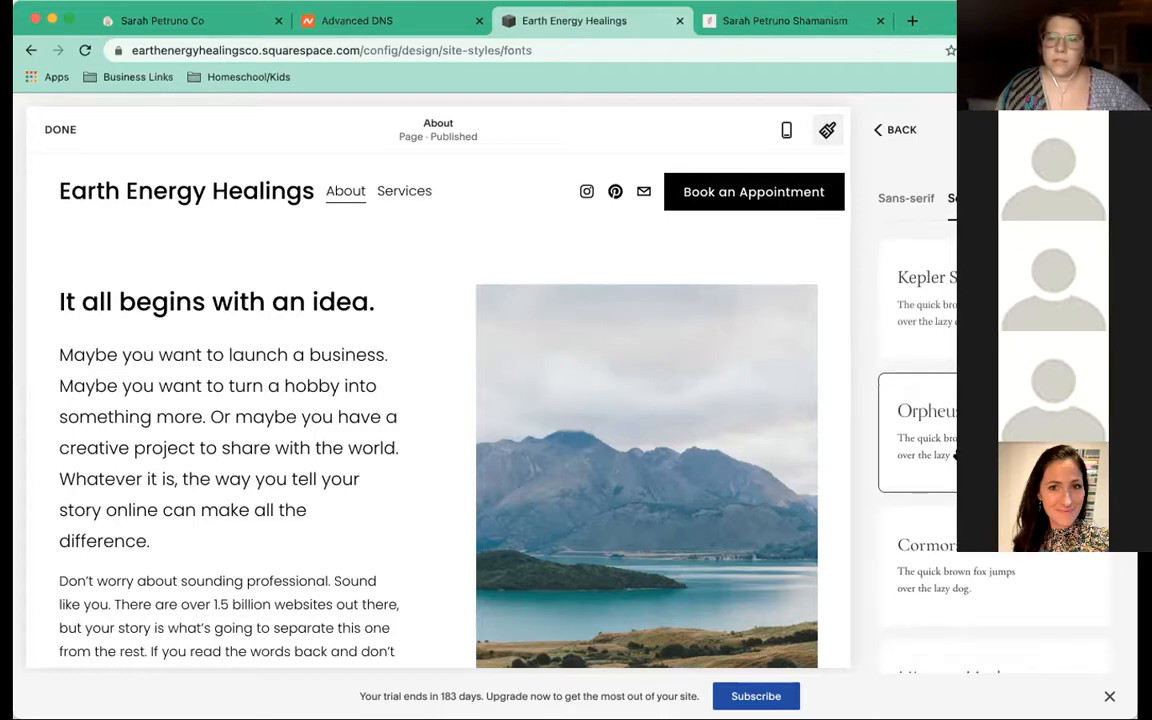
scroll(956, 454, down, 3)
scroll(946, 448, down, 5)
scroll(944, 448, down, 5)
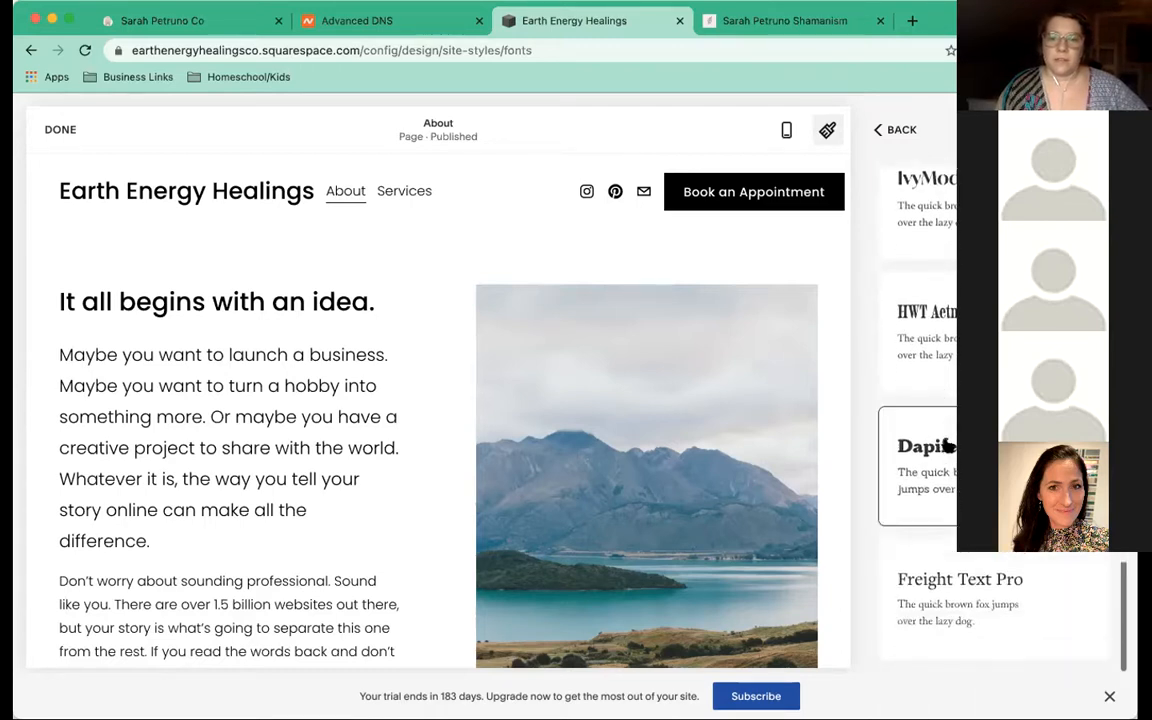
scroll(946, 448, up, 2)
scroll(946, 448, up, 10)
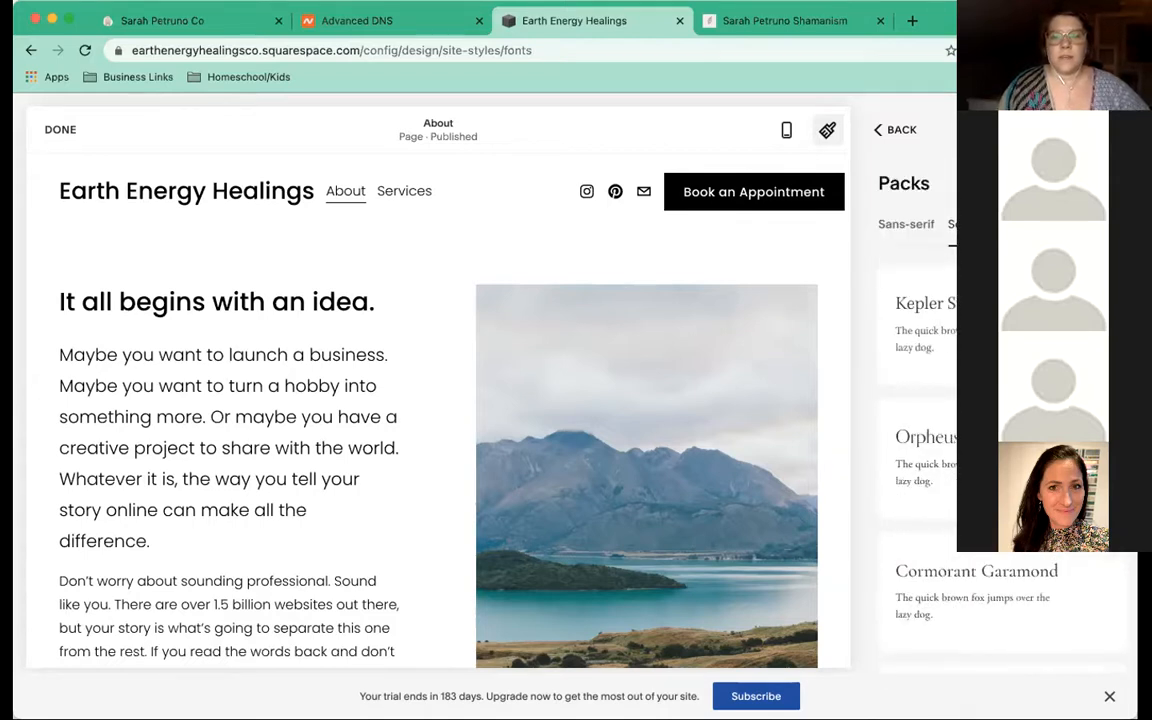
Switch to another font pack category and scroll through its options
click(1003, 224)
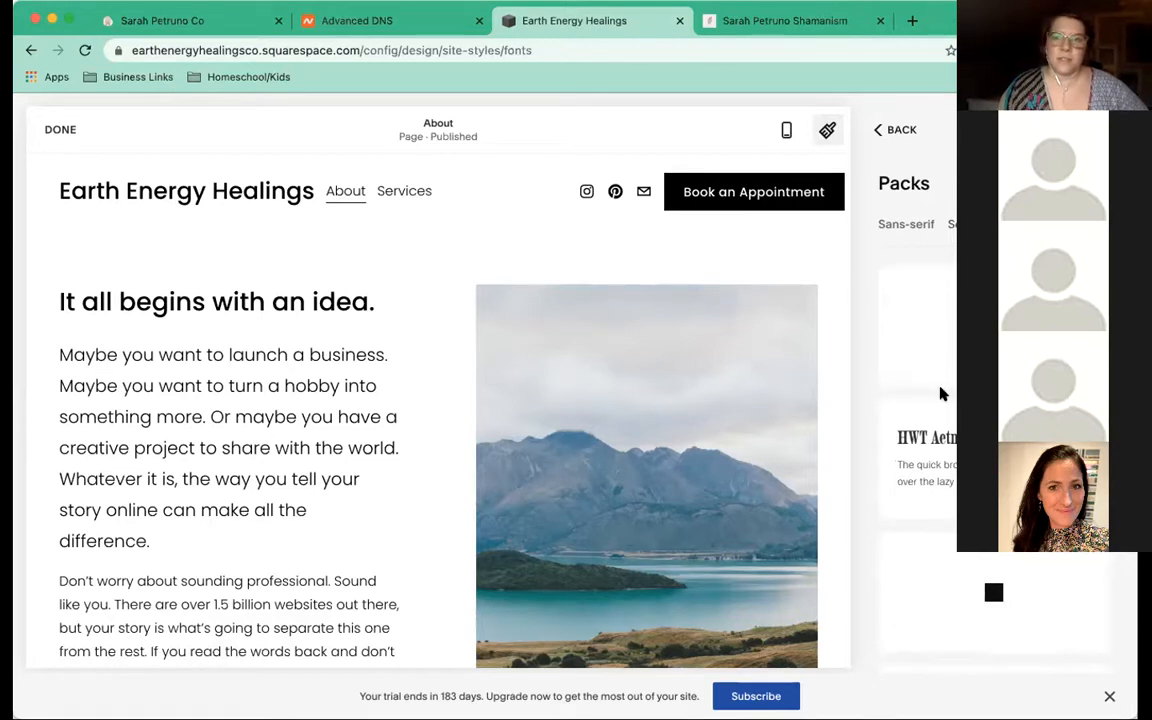
scroll(941, 393, down, 3)
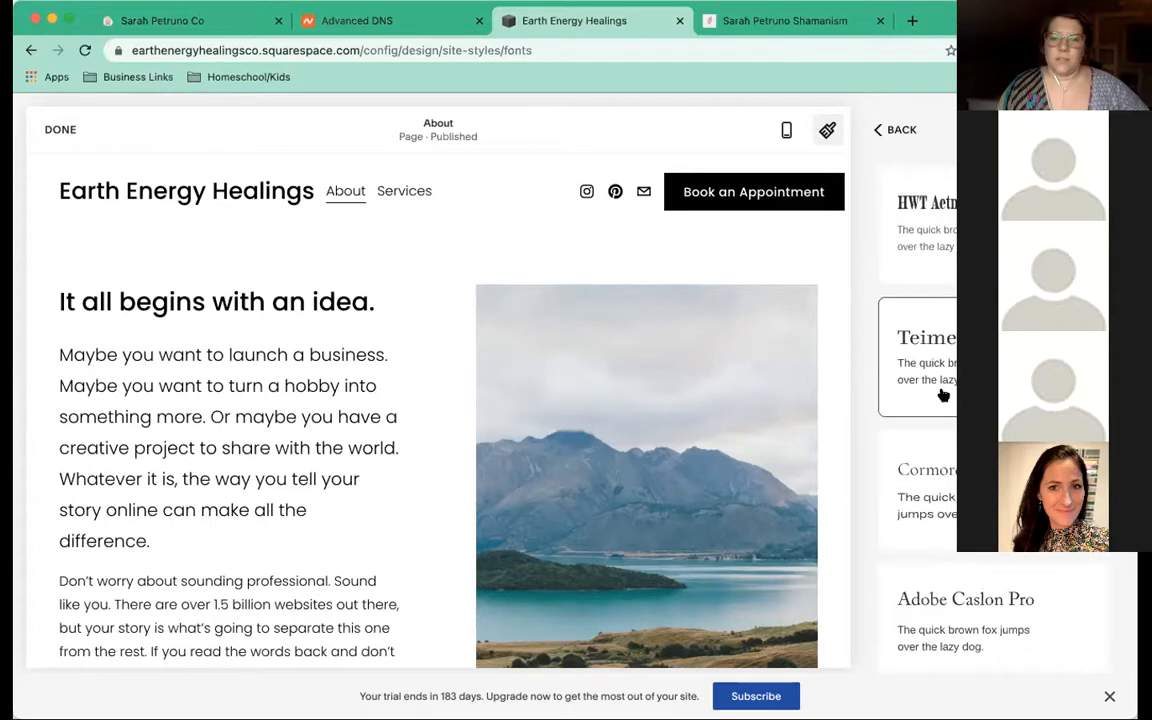
scroll(941, 393, down, 1)
scroll(943, 395, down, 2)
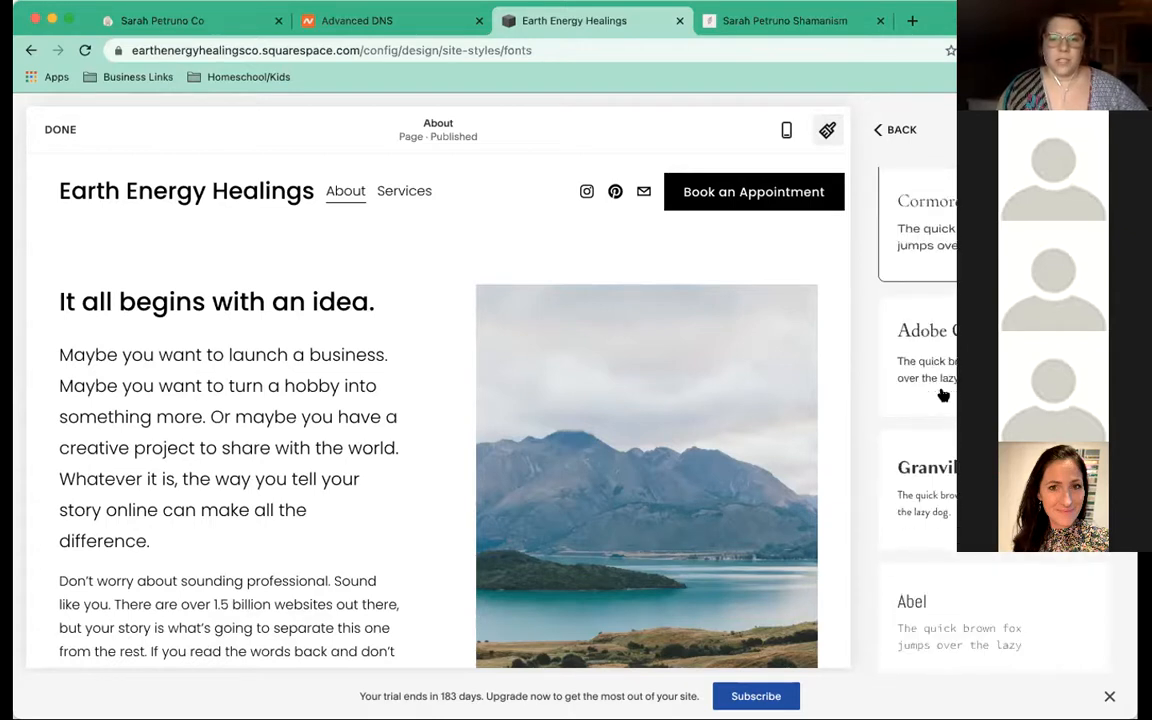
scroll(943, 395, down, 2)
scroll(943, 395, down, 1)
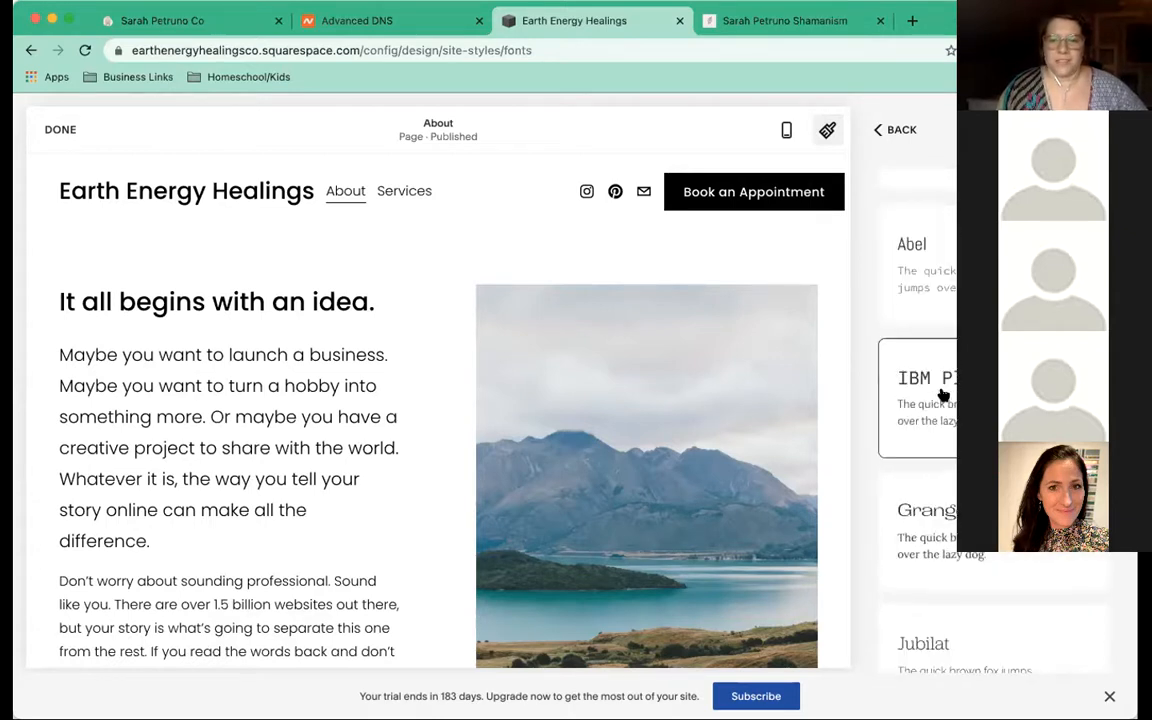
scroll(943, 395, down, 1)
scroll(943, 395, down, 2)
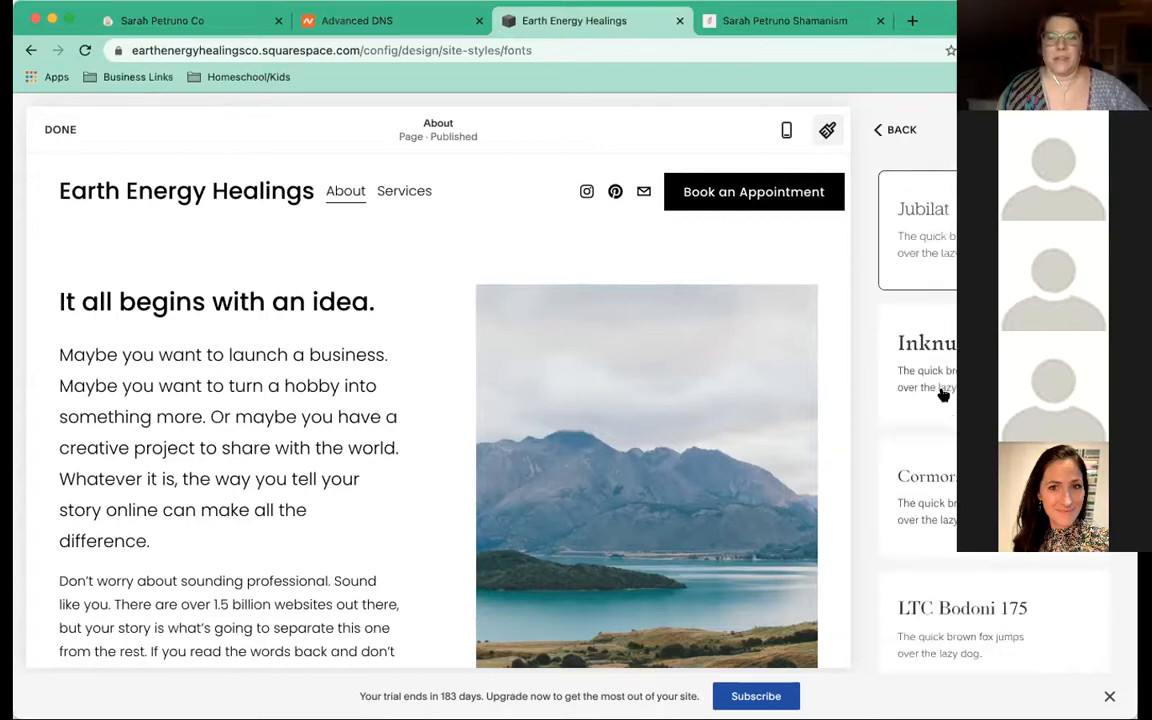
scroll(943, 395, down, 1)
scroll(943, 395, down, 1)
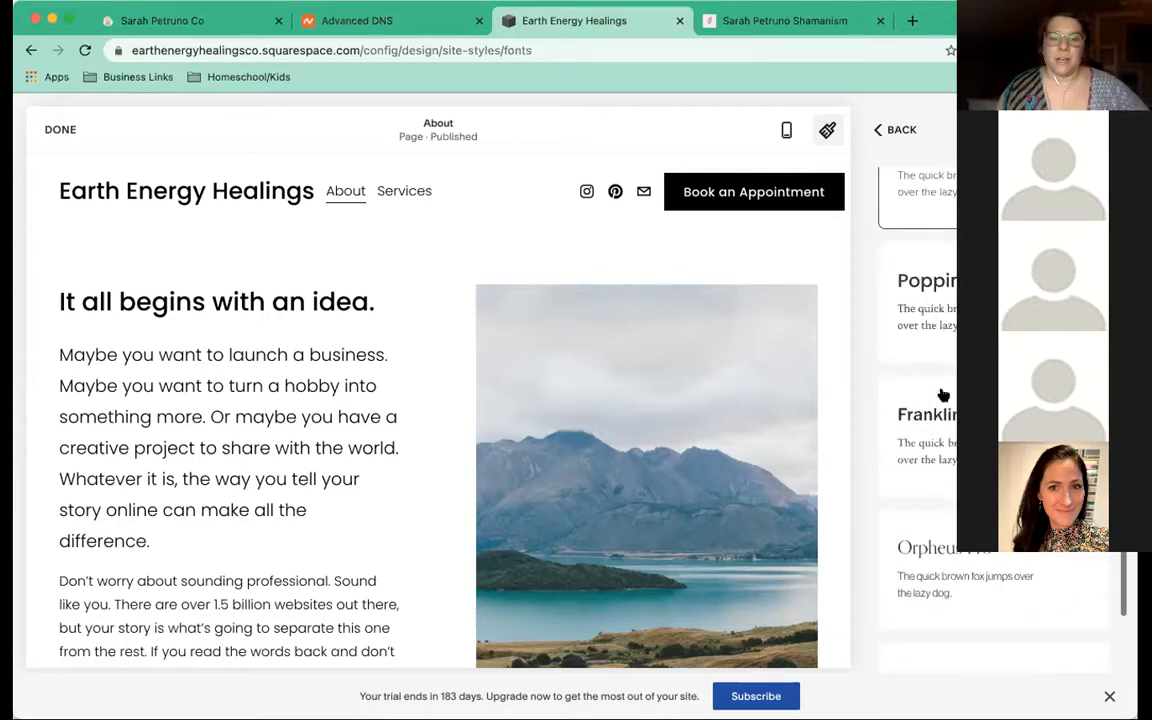
scroll(943, 395, down, 1)
scroll(943, 395, down, 1)
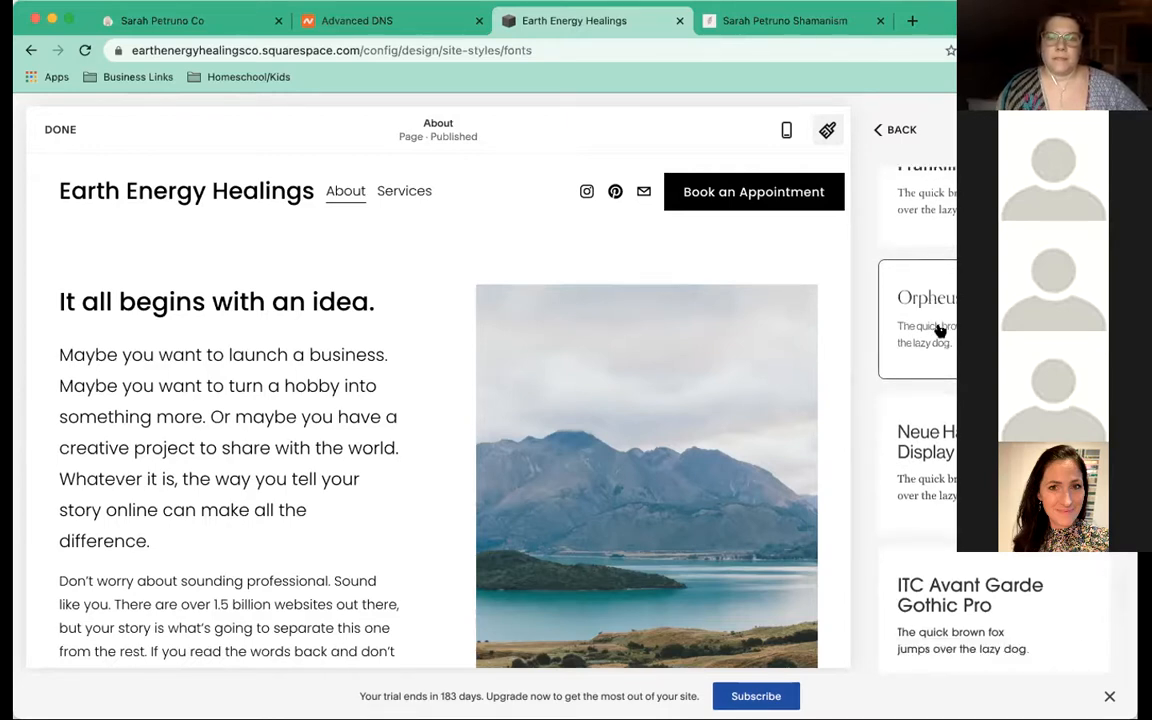
scroll(941, 327, up, 2)
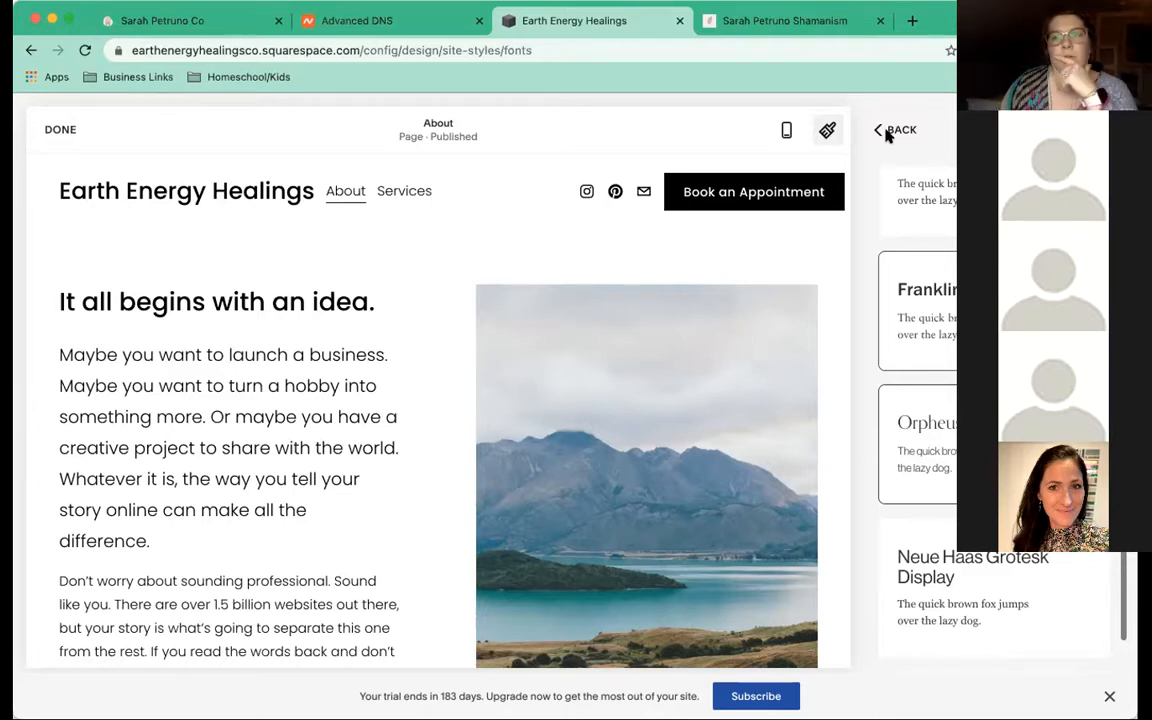
Apply the Adonis serif font pack to the site
click(894, 184)
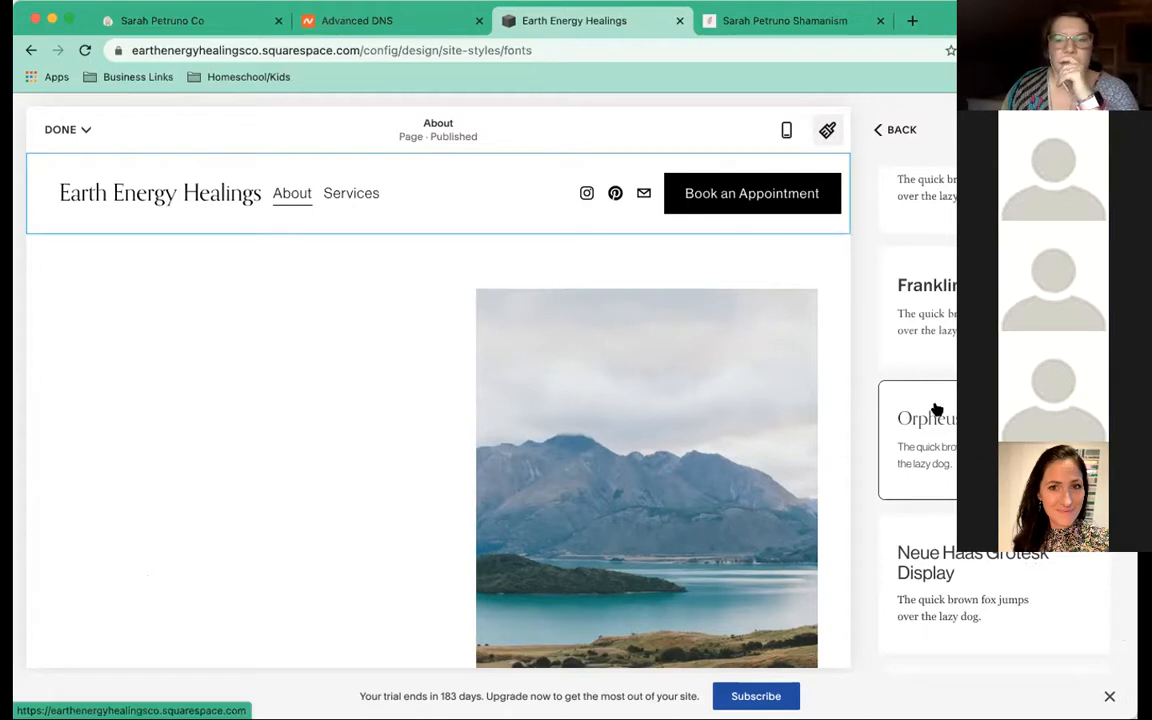
scroll(935, 408, down, 3)
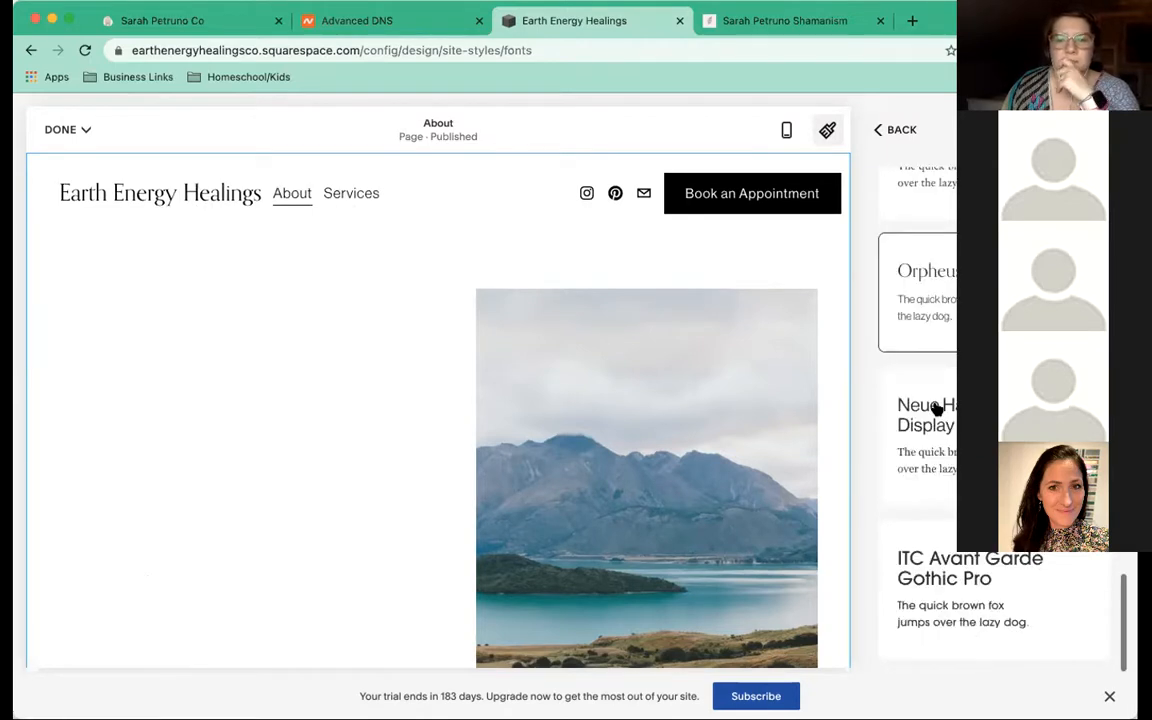
scroll(939, 400, up, 5)
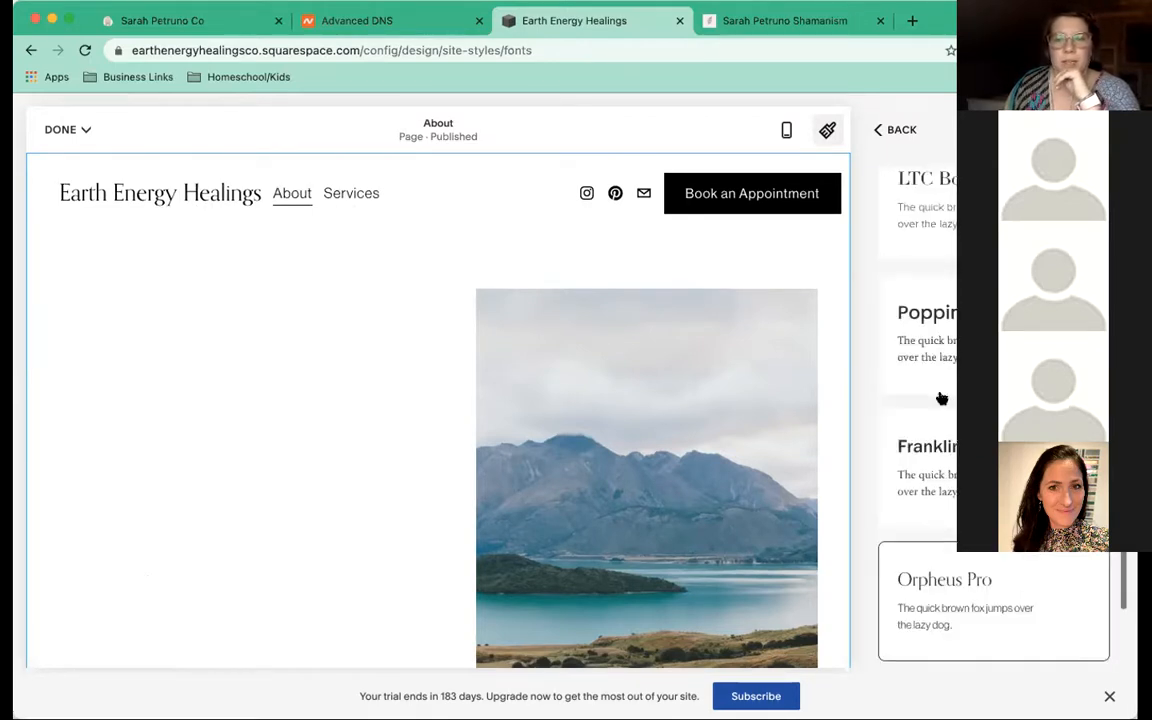
scroll(940, 399, up, 10)
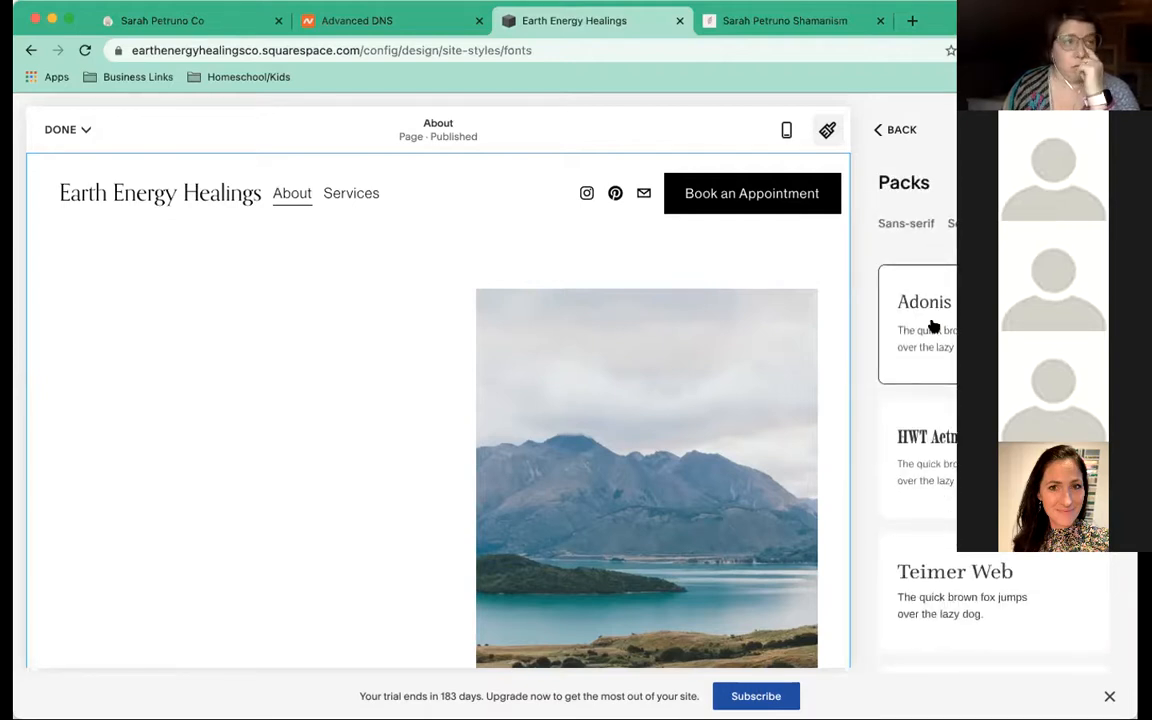
click(932, 327)
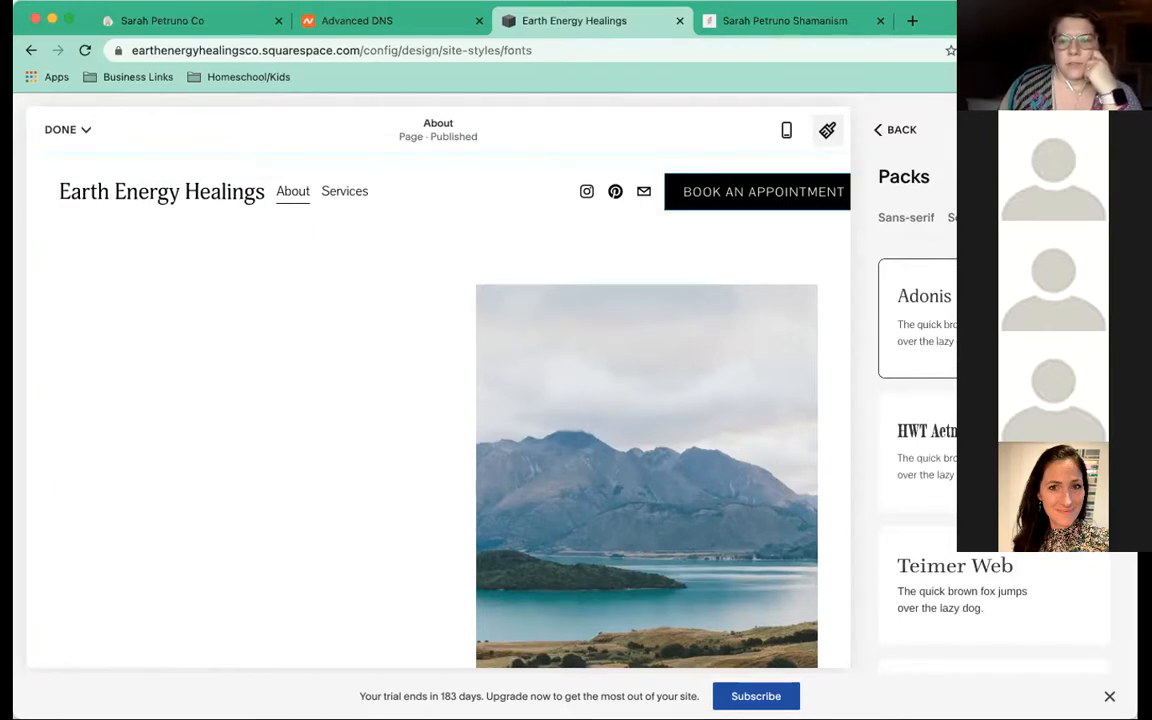
click(875, 131)
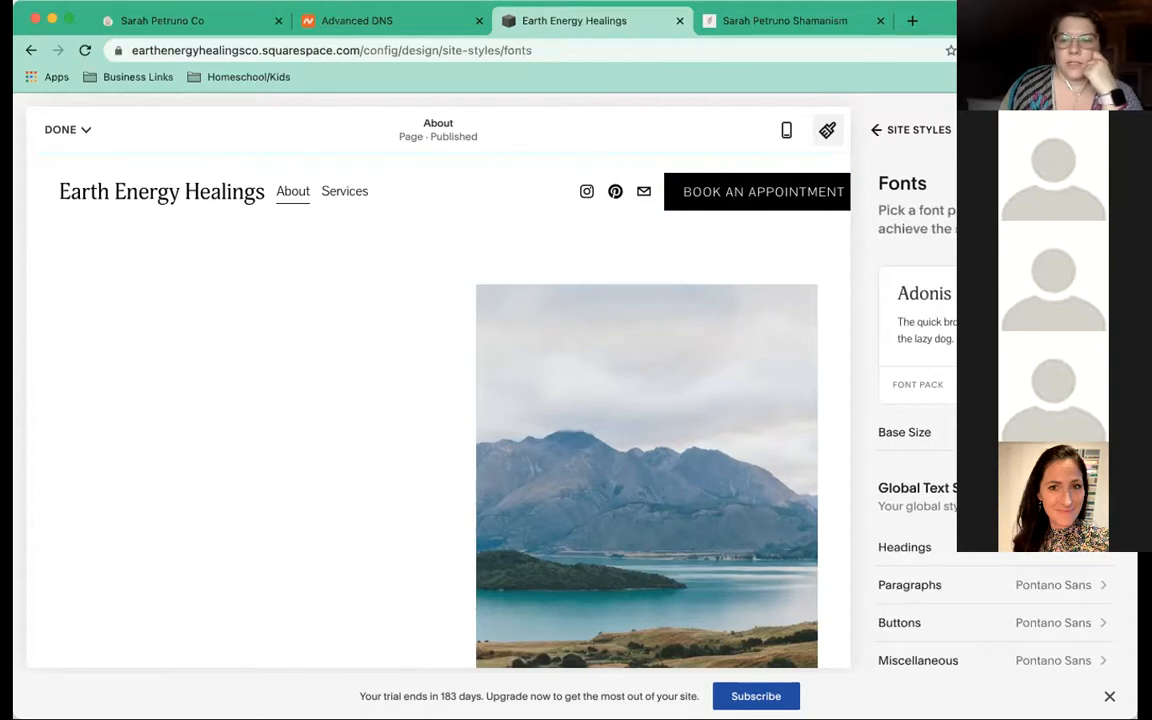
Set the Buttons font family to Adonis
scroll(995, 450, down, 3)
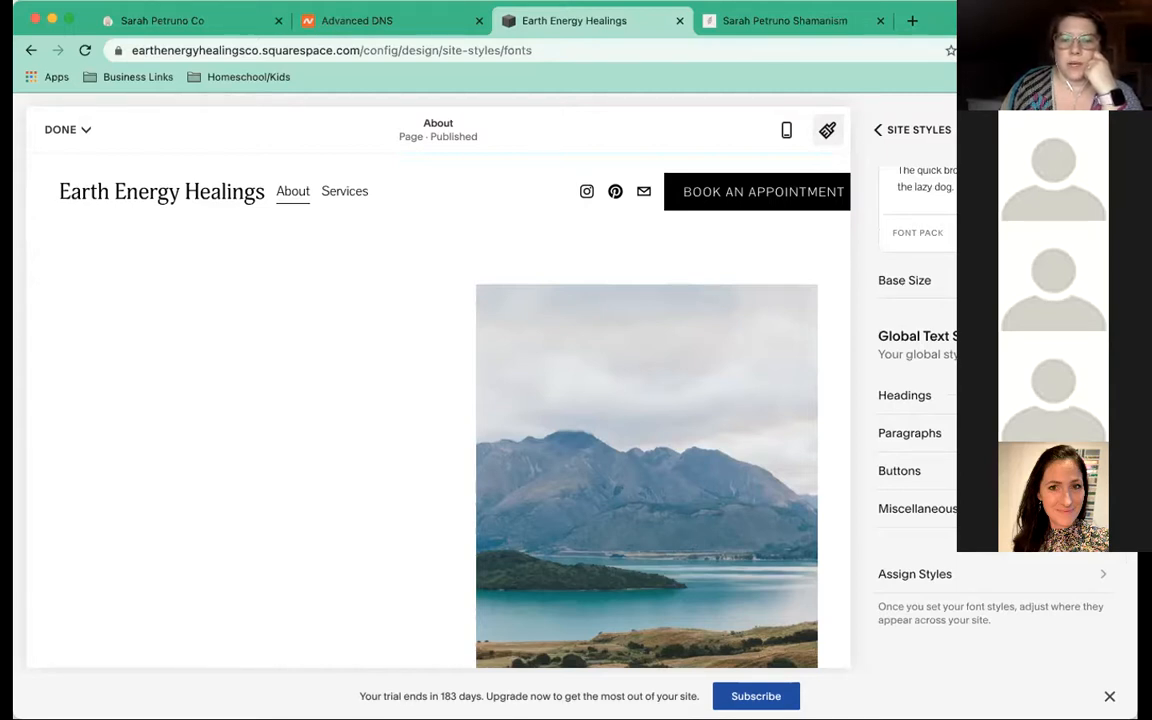
scroll(995, 400, down, 1)
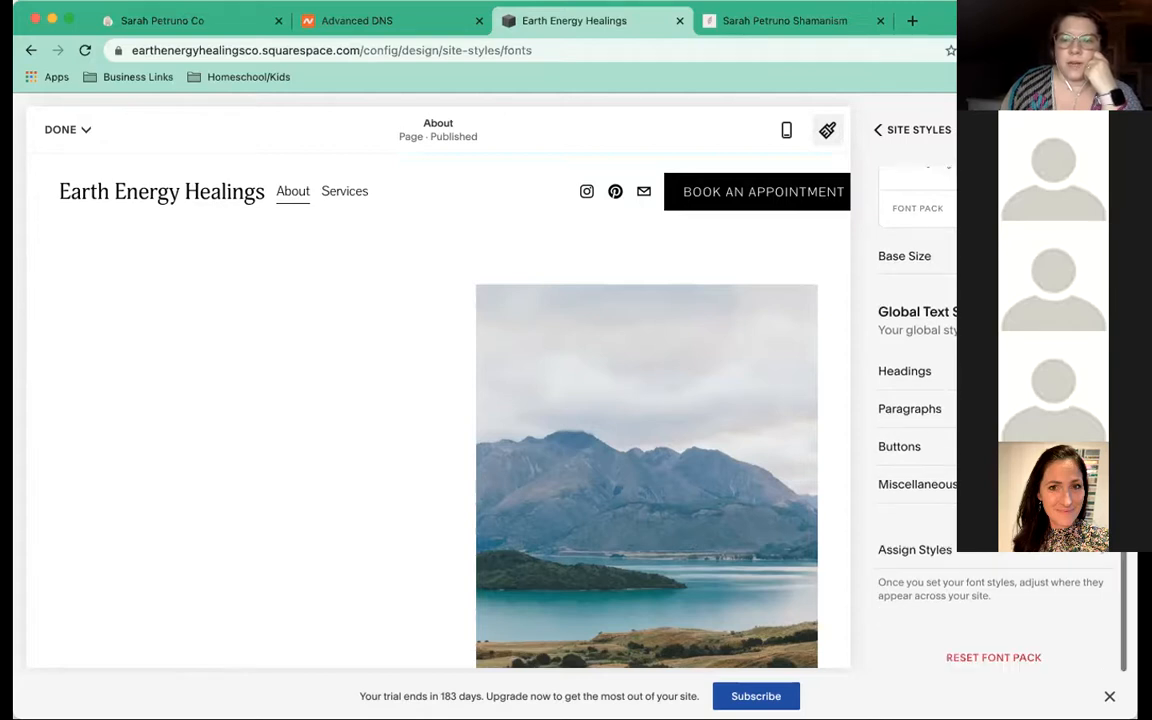
scroll(995, 400, up, 3)
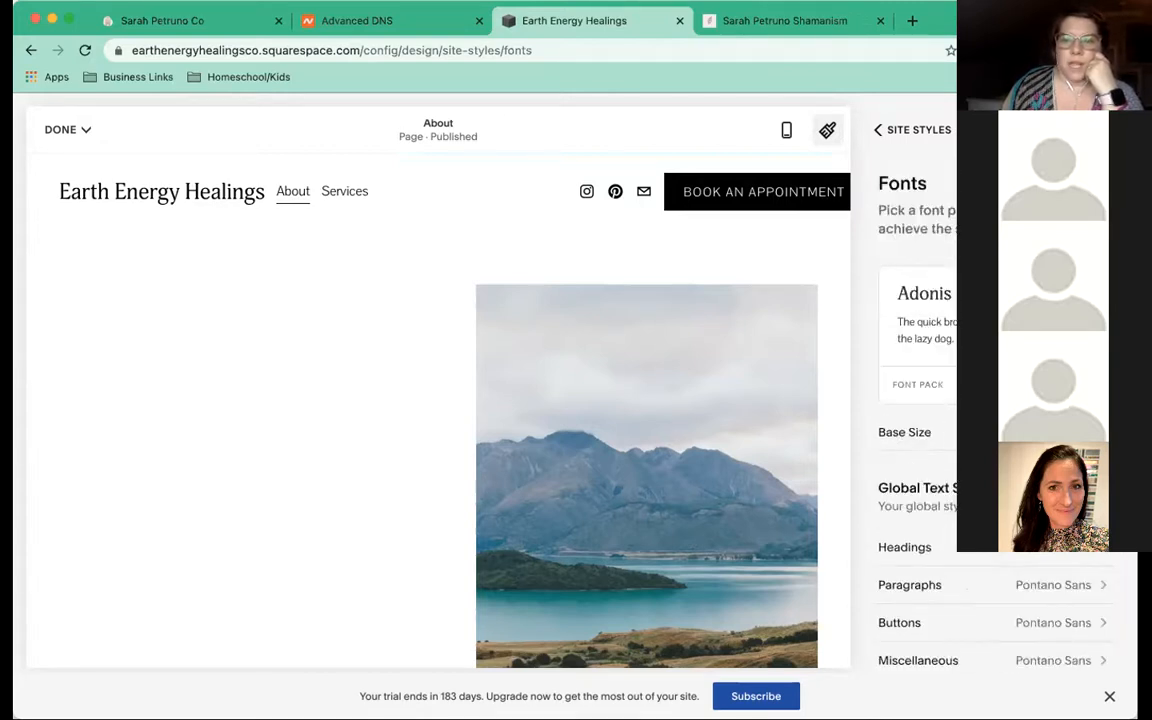
scroll(995, 400, down, 3)
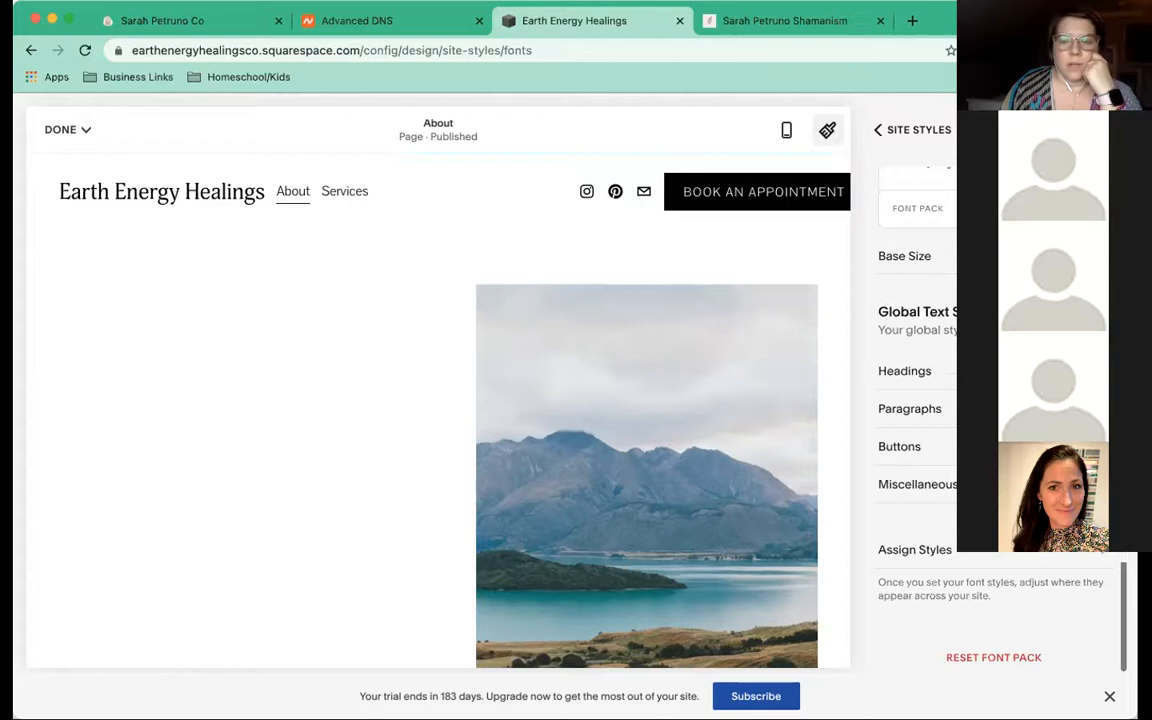
click(924, 446)
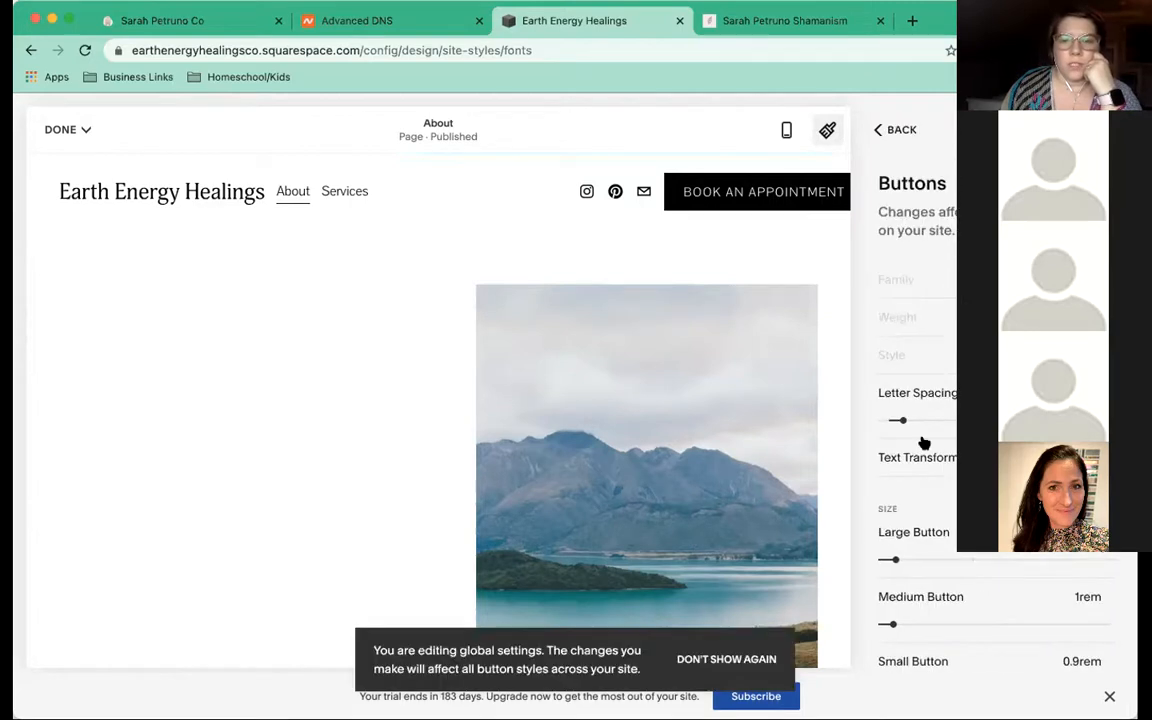
scroll(995, 420, down, 1)
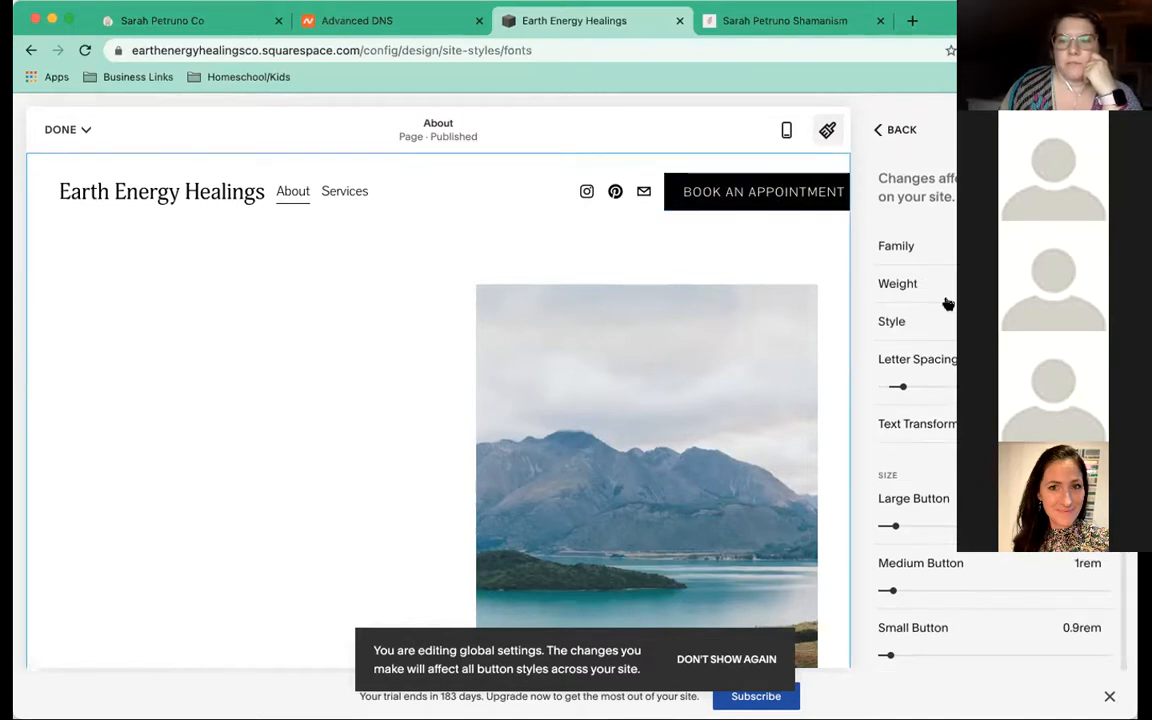
scroll(947, 303, up, 1)
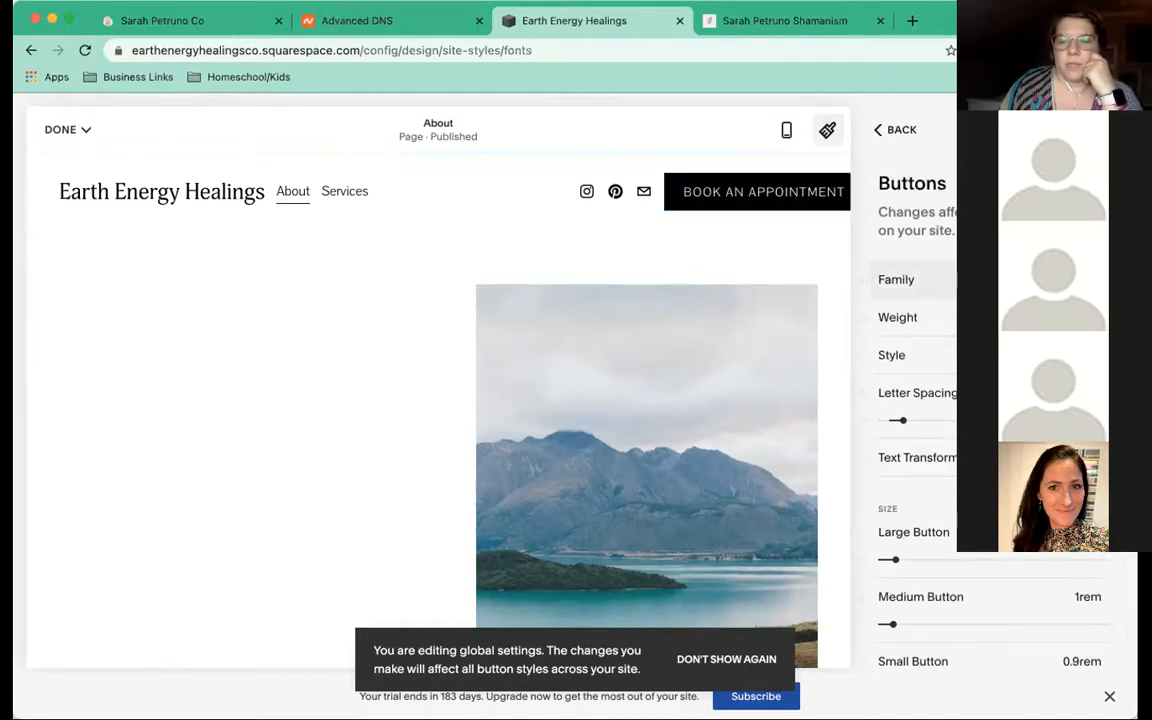
click(945, 279)
click(945, 245)
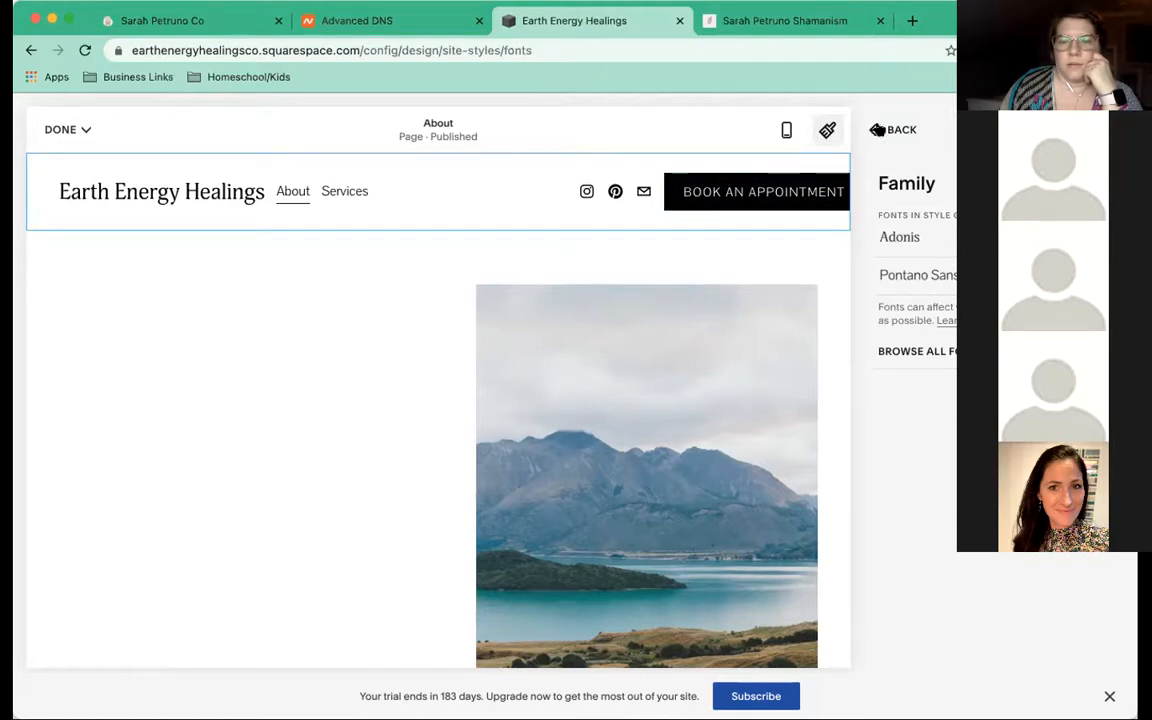
click(877, 130)
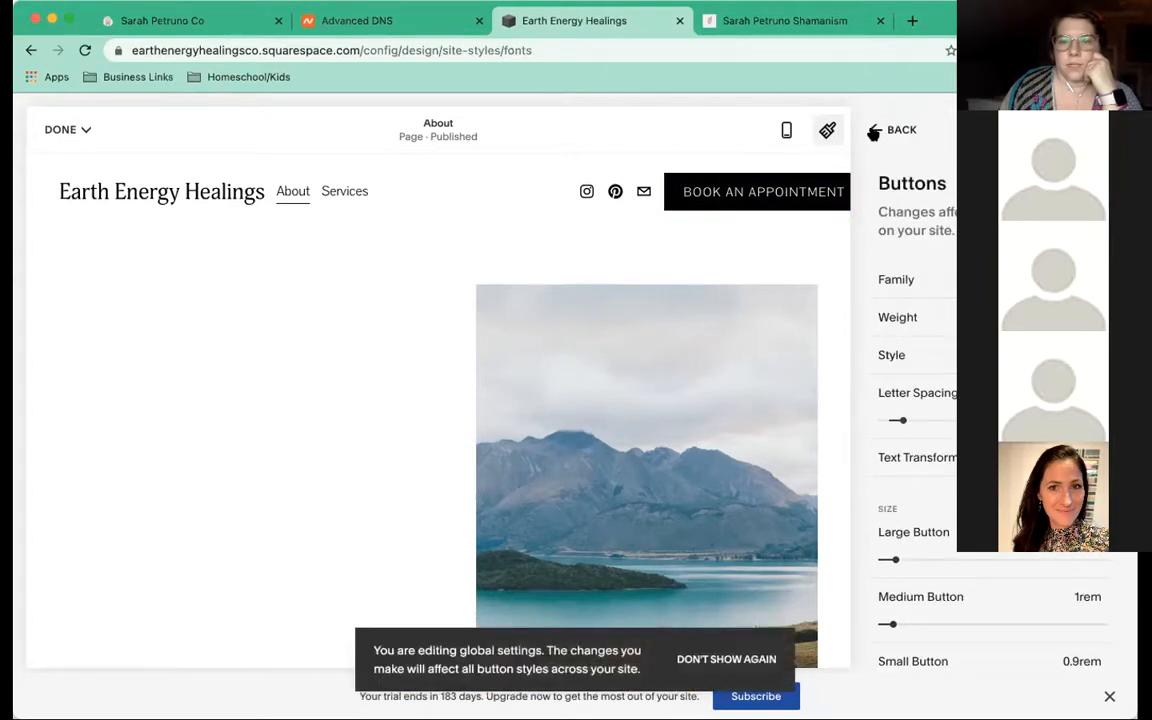
click(873, 132)
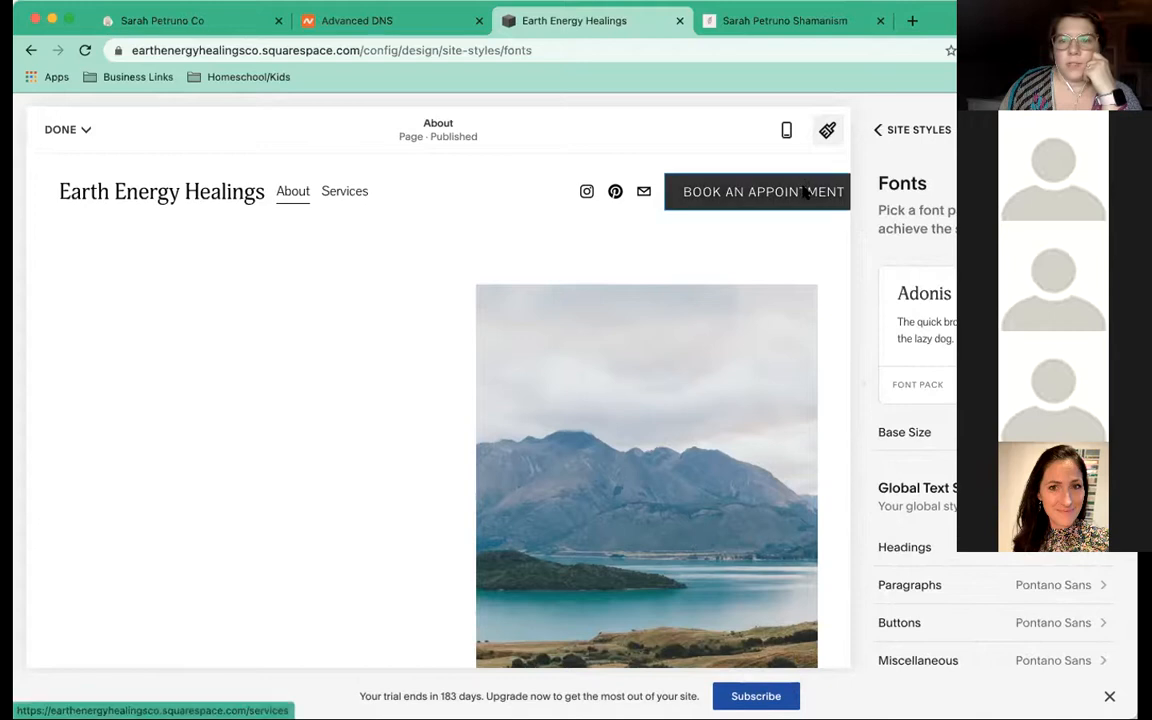
Change the header appointment button's font Style from the standard button style to Custom
click(805, 195)
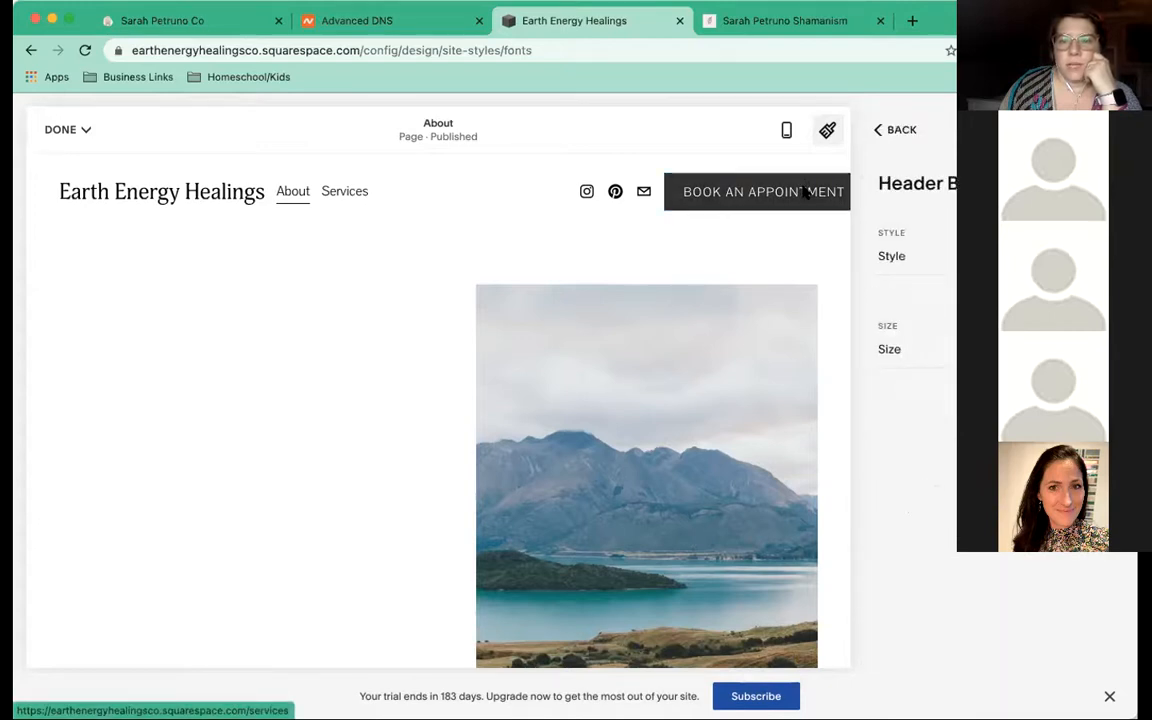
click(895, 256)
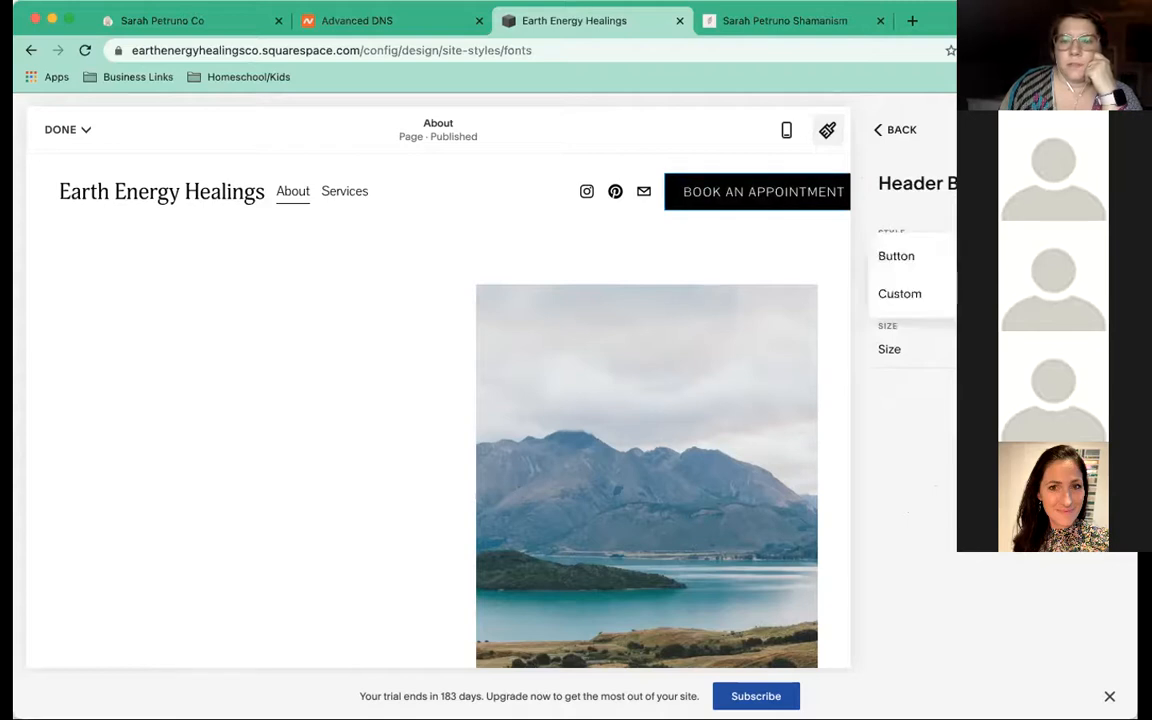
click(899, 293)
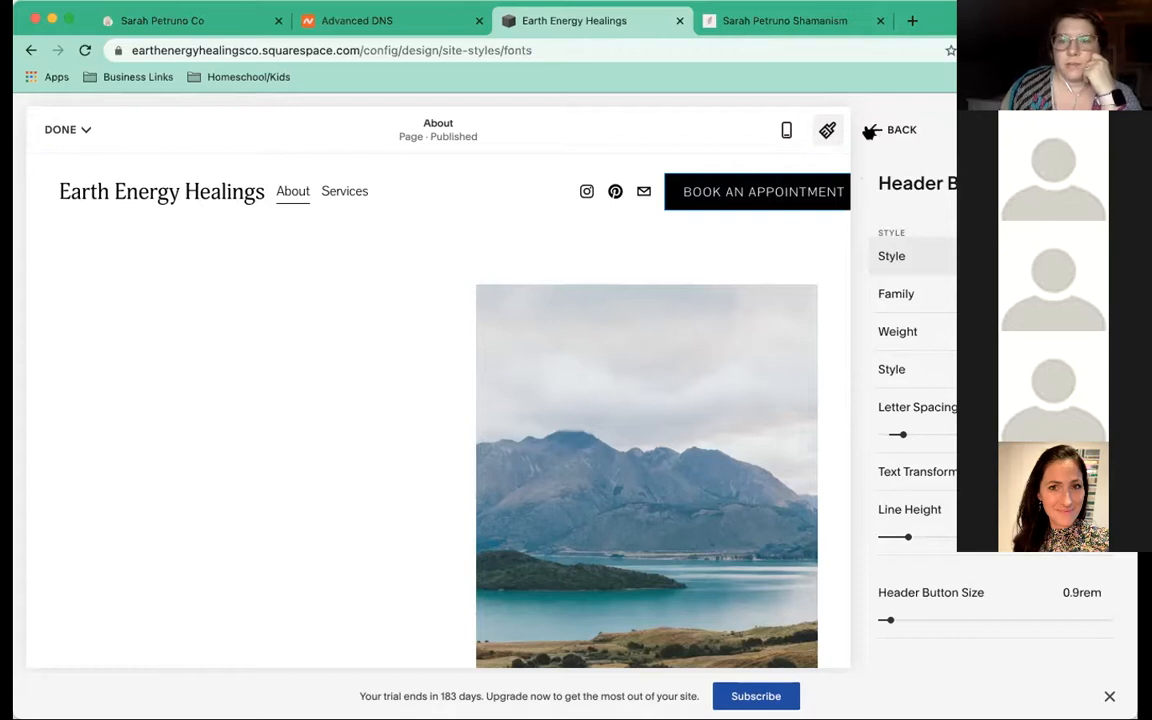
click(871, 132)
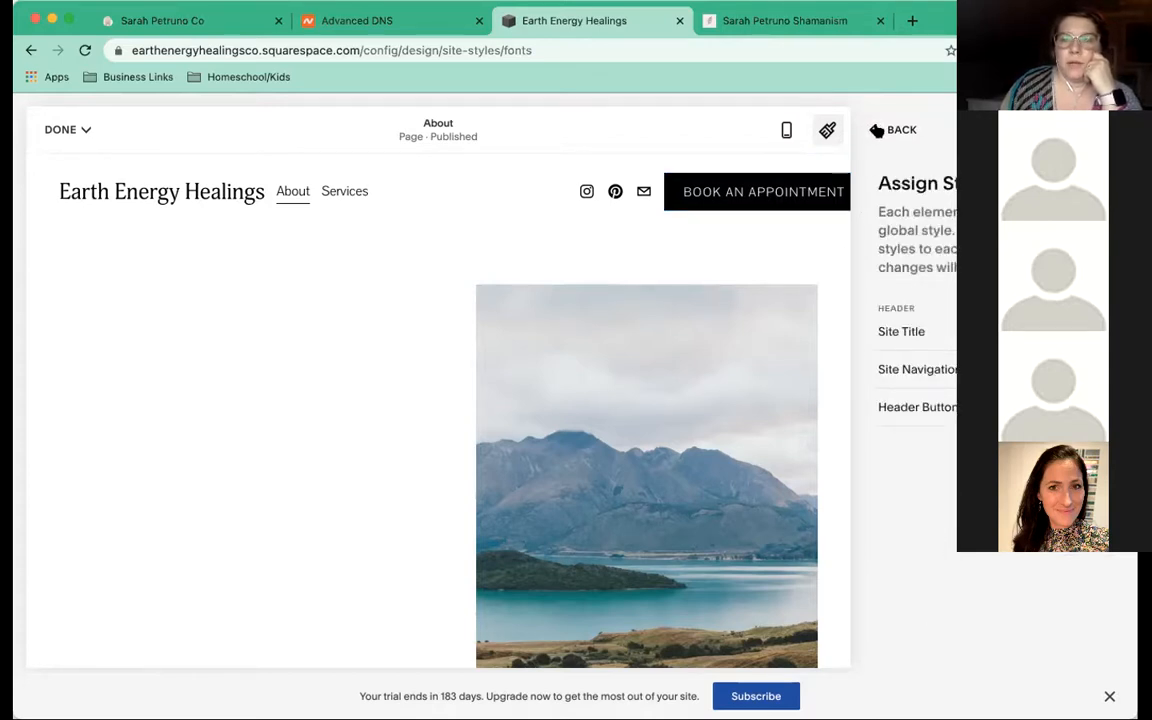
click(876, 131)
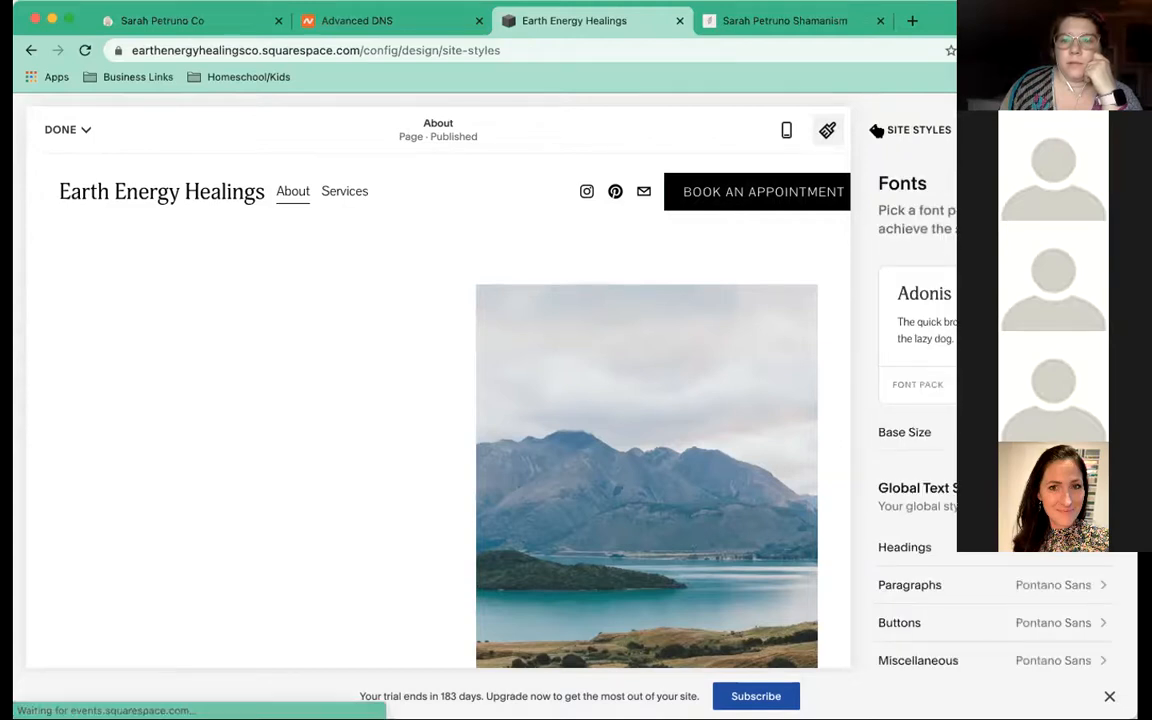
Open the site's Colors settings and scroll through the listed colour themes
click(884, 307)
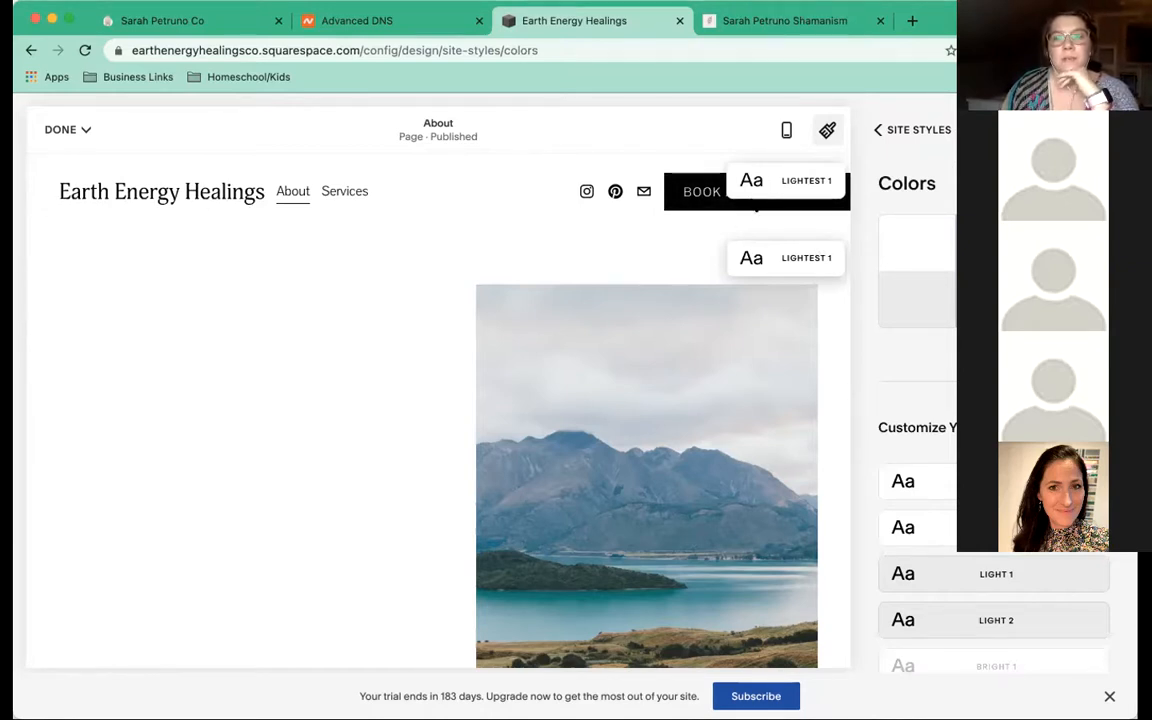
scroll(994, 420, down, 1)
scroll(895, 301, down, 5)
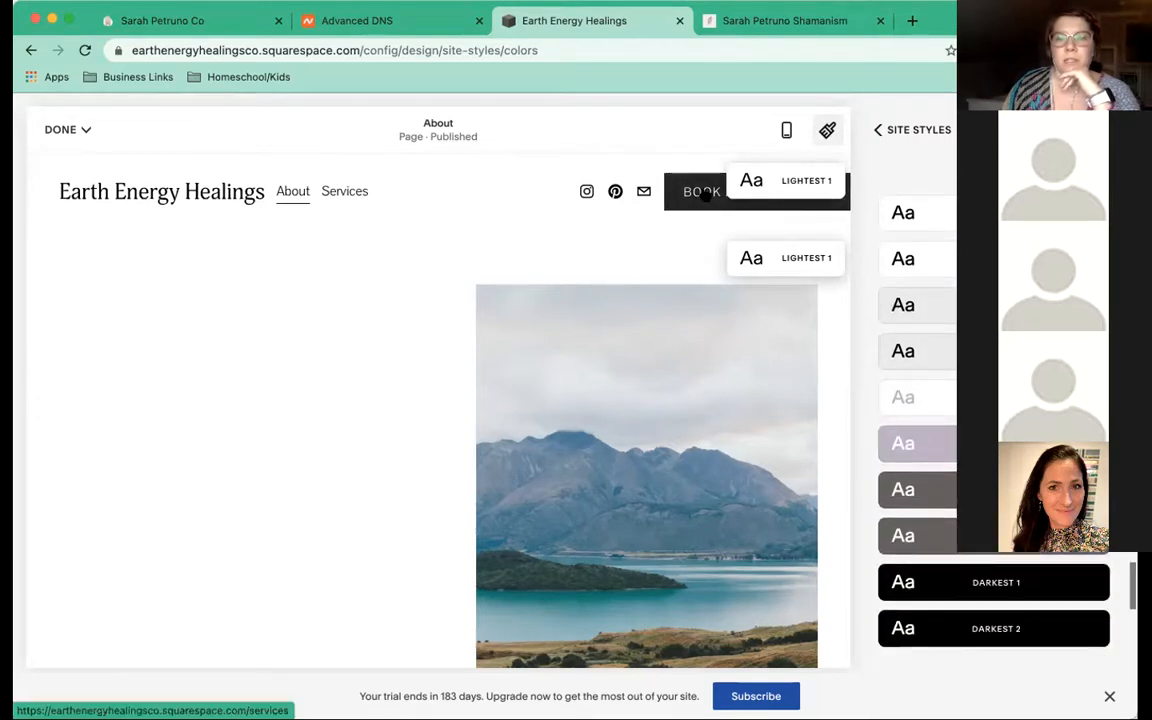
Preview the Bright colour theme on the header section, then return to the Colors panel
click(770, 190)
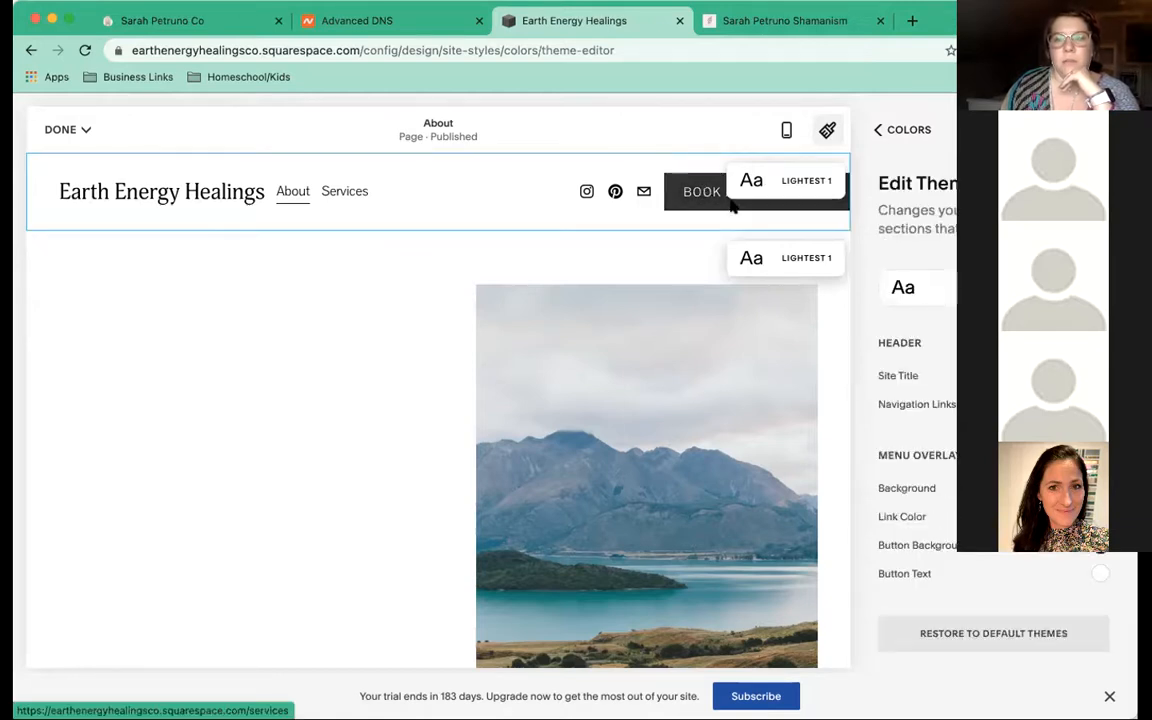
click(994, 288)
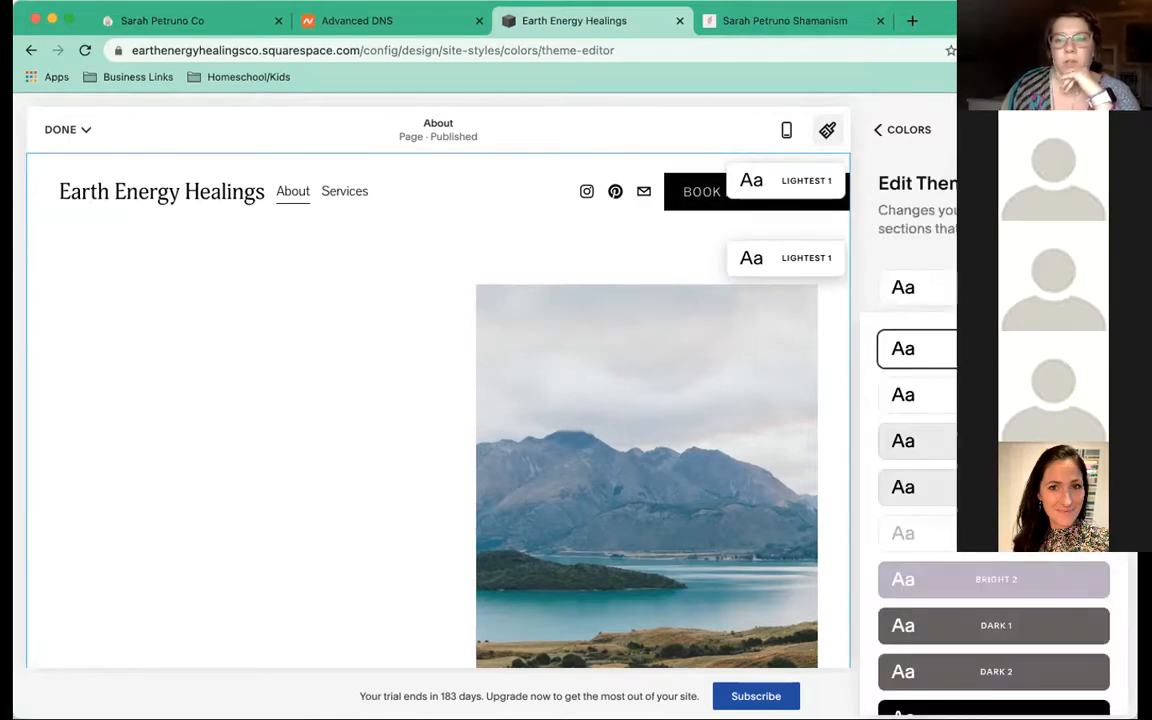
click(1012, 580)
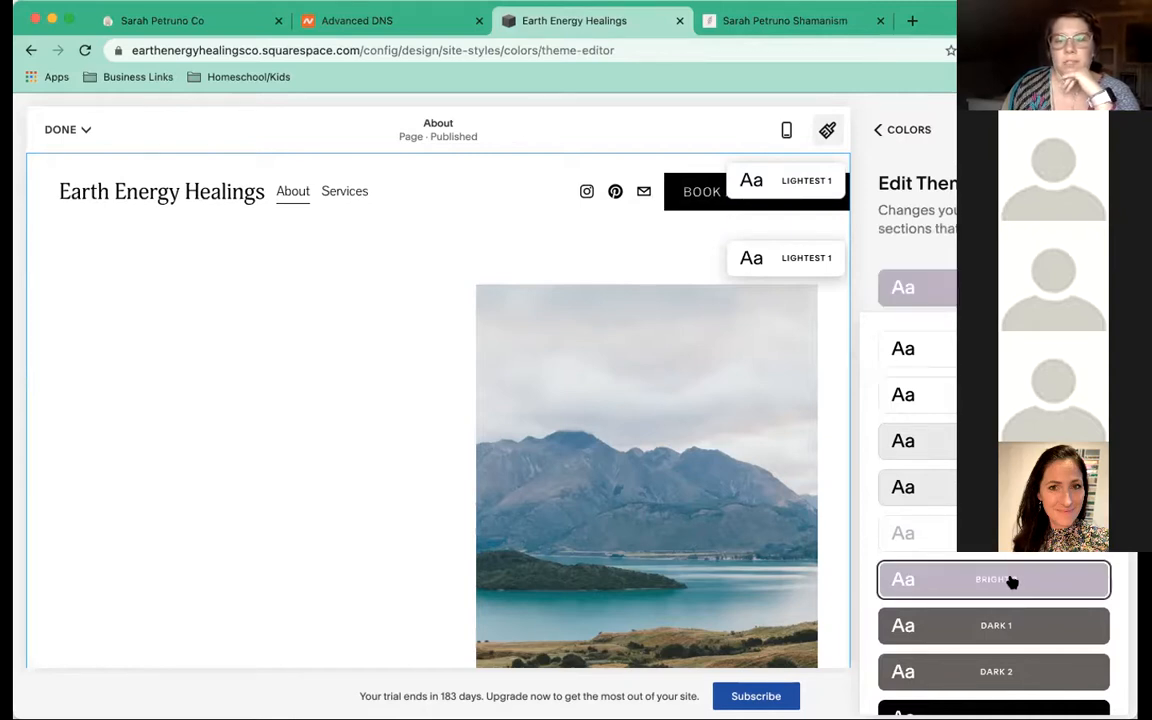
click(911, 242)
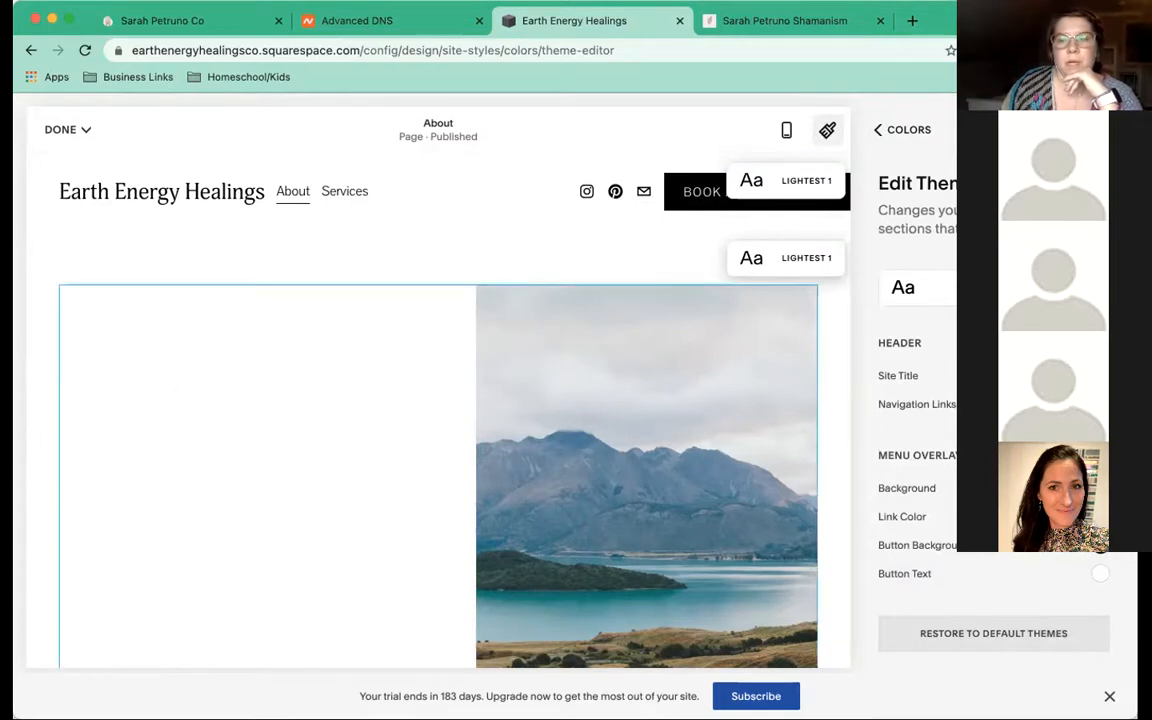
click(994, 288)
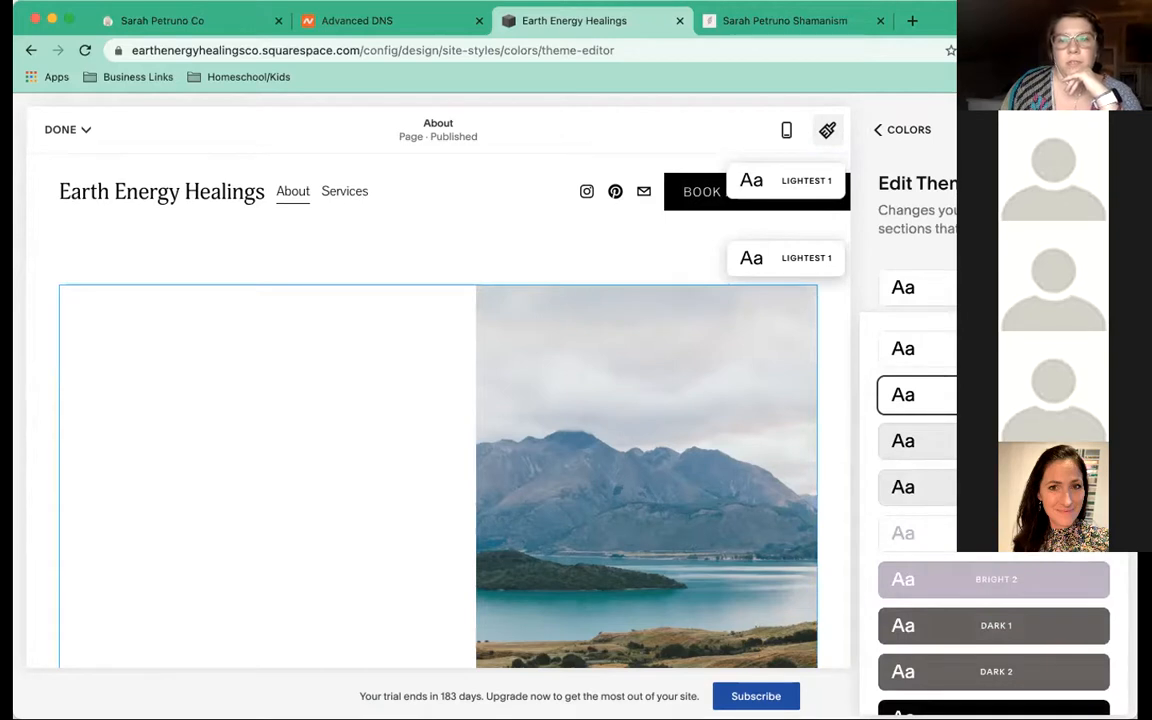
click(877, 131)
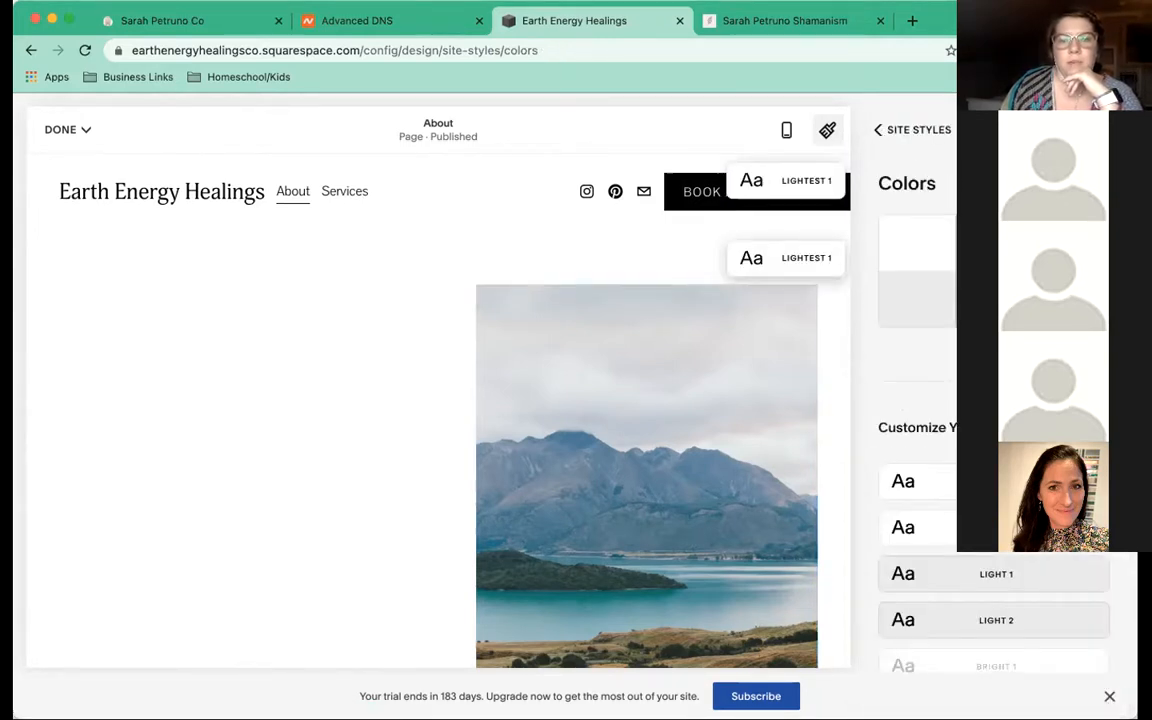
click(801, 179)
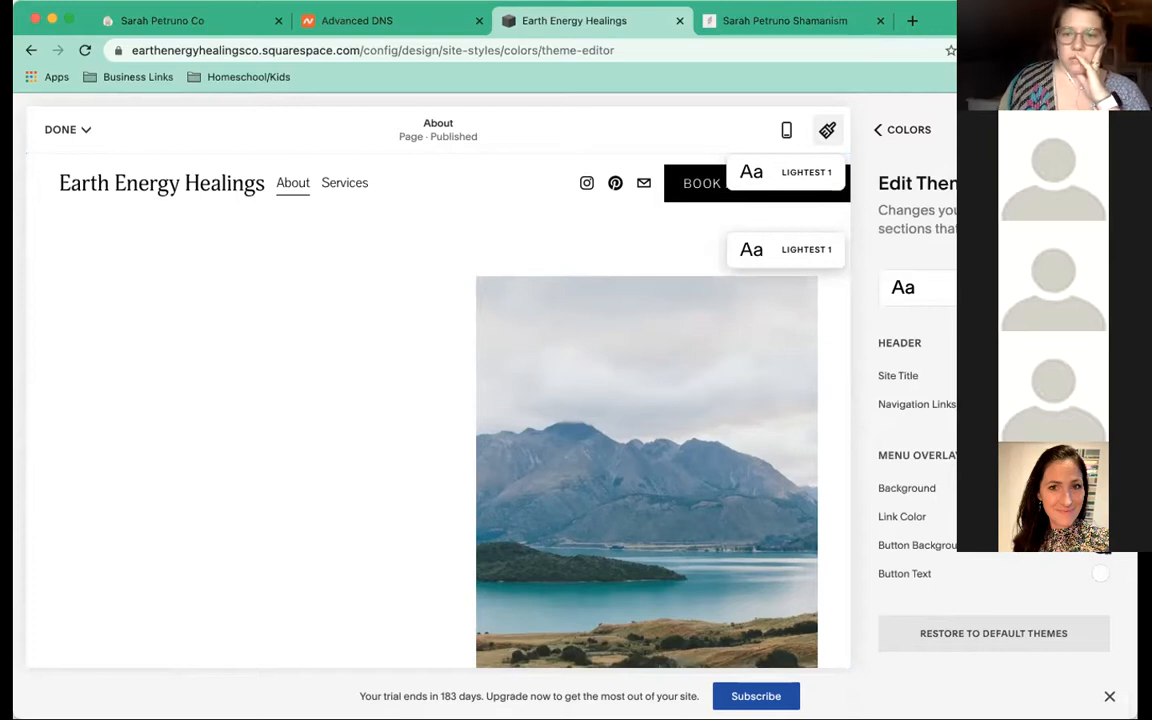
click(1100, 545)
click(1100, 403)
click(1100, 403)
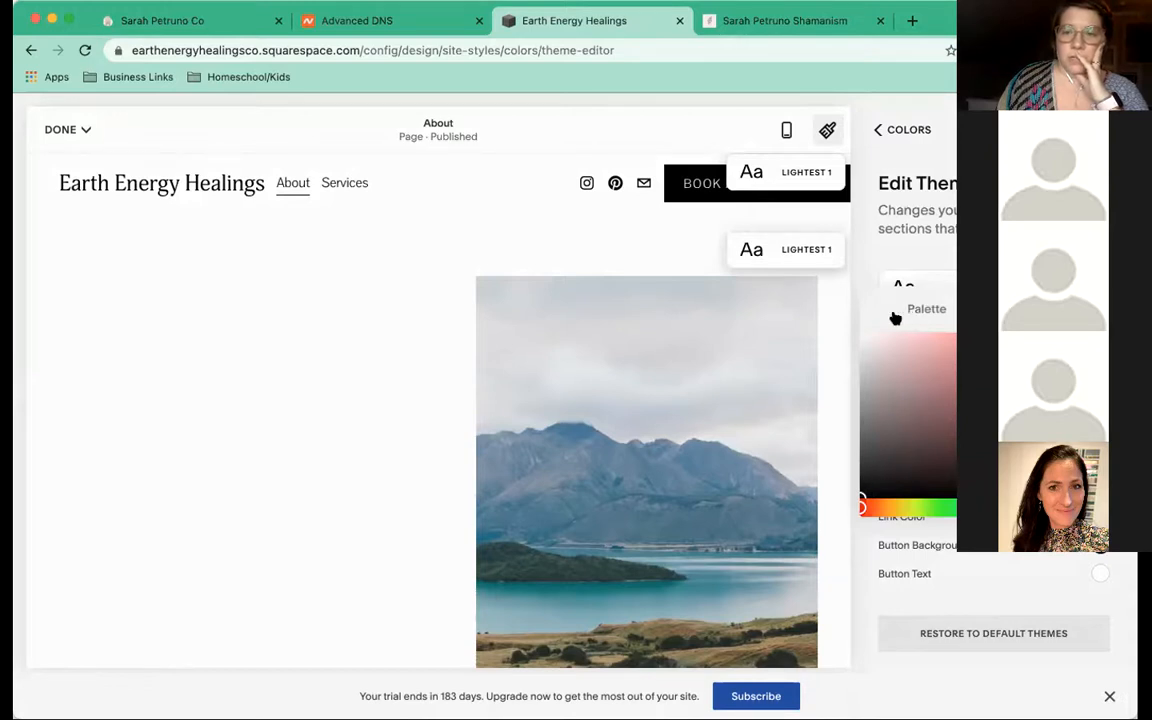
click(895, 316)
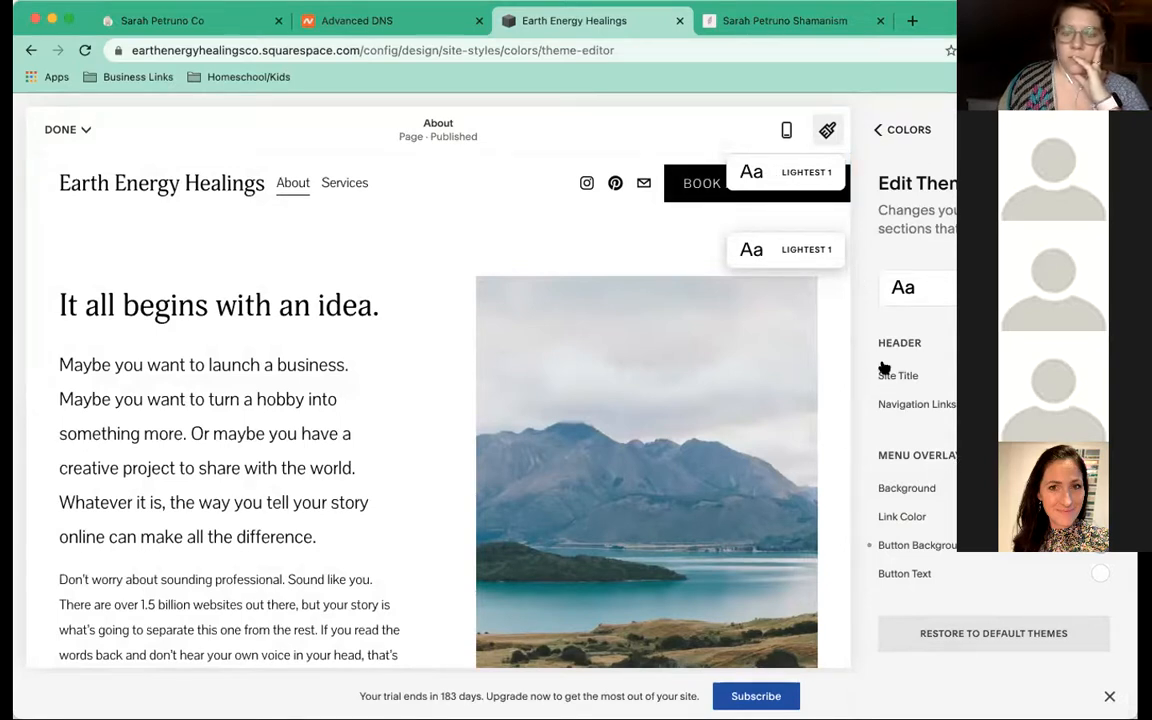
click(876, 133)
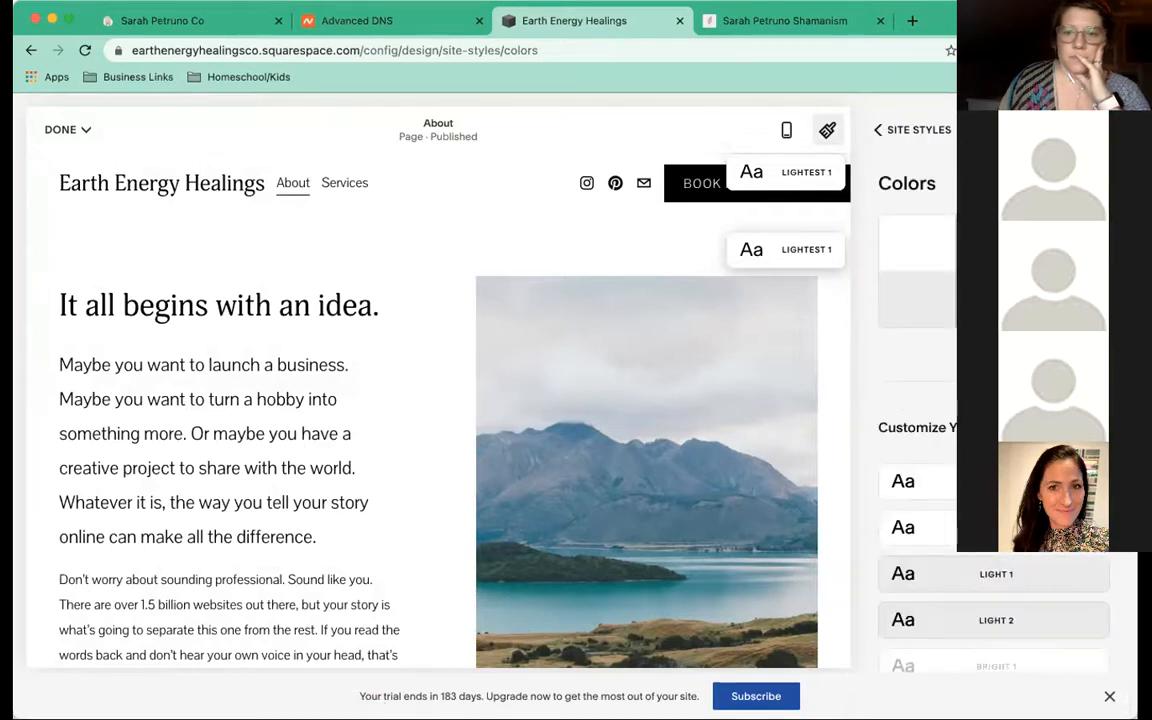
scroll(920, 250, down, 1)
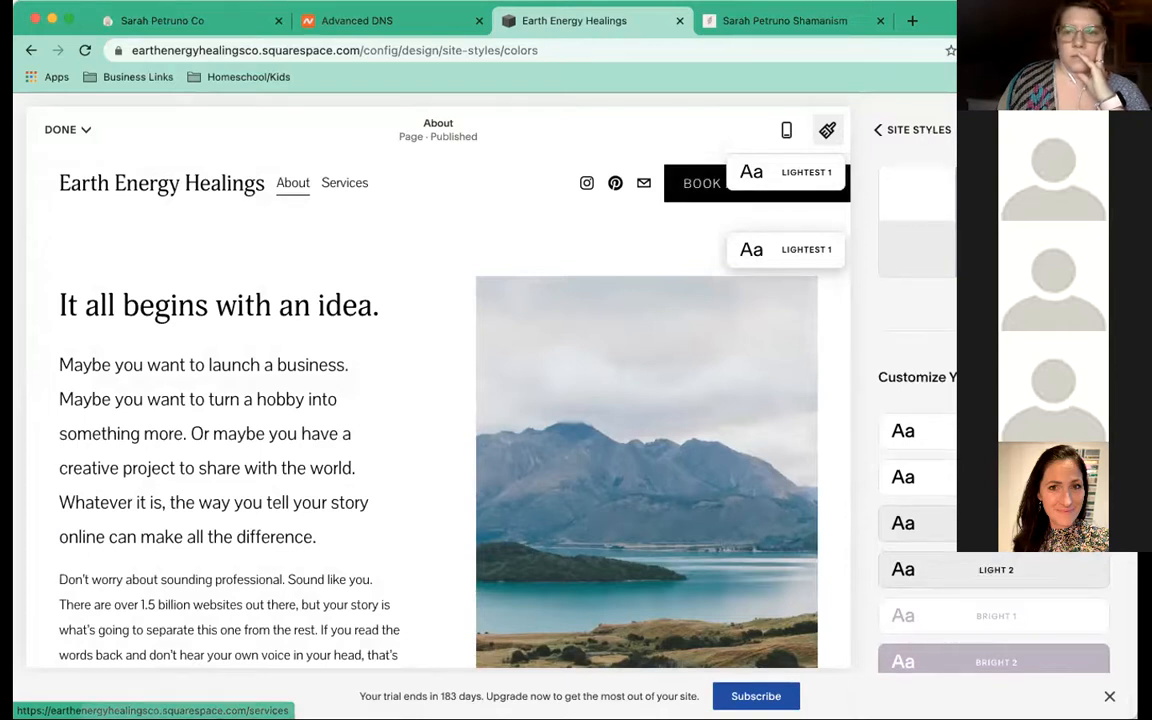
scroll(994, 400, up, 1)
scroll(994, 420, down, 5)
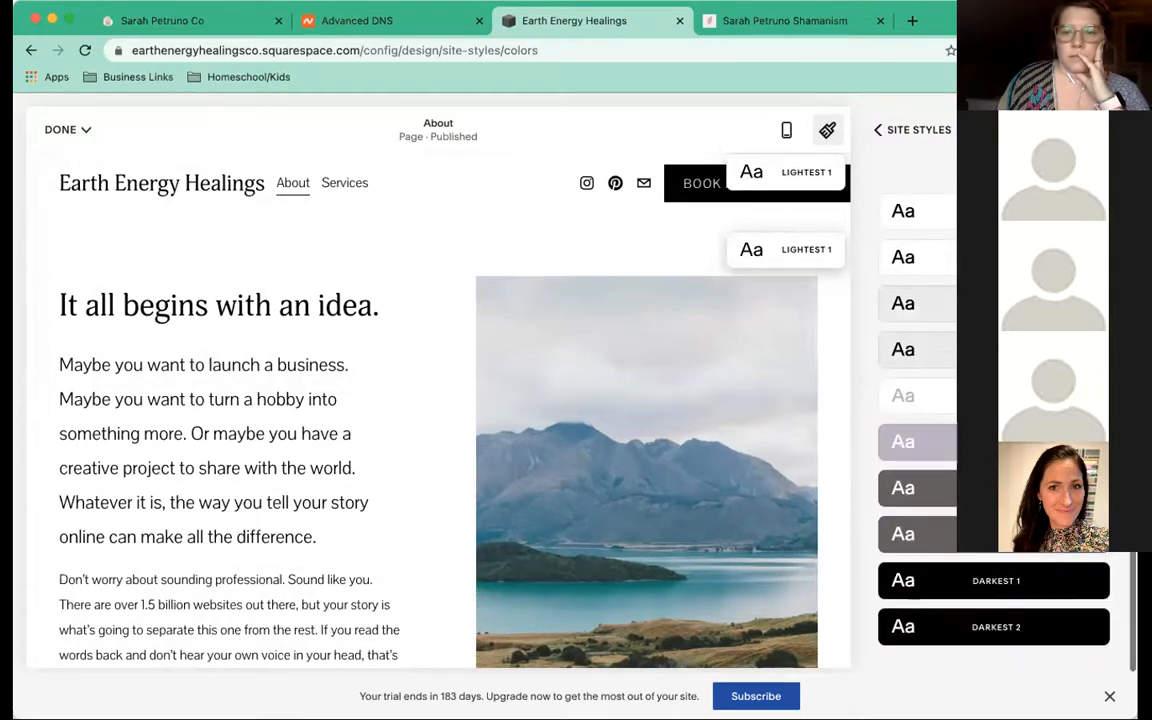
click(994, 441)
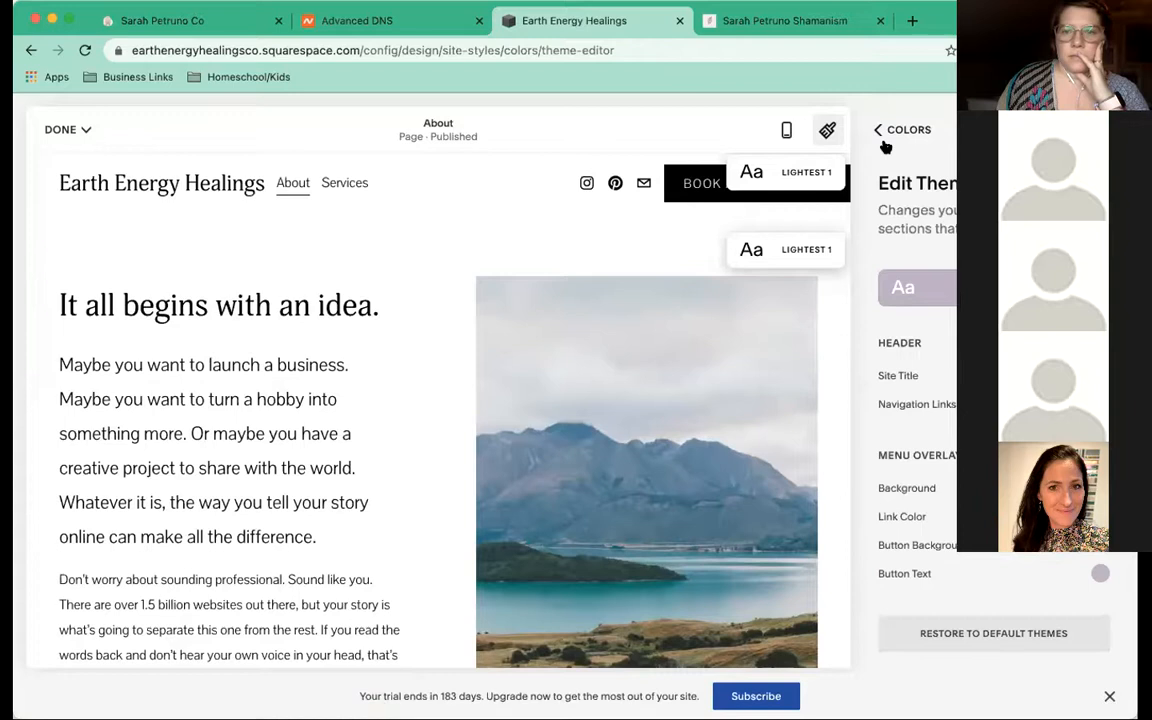
click(874, 133)
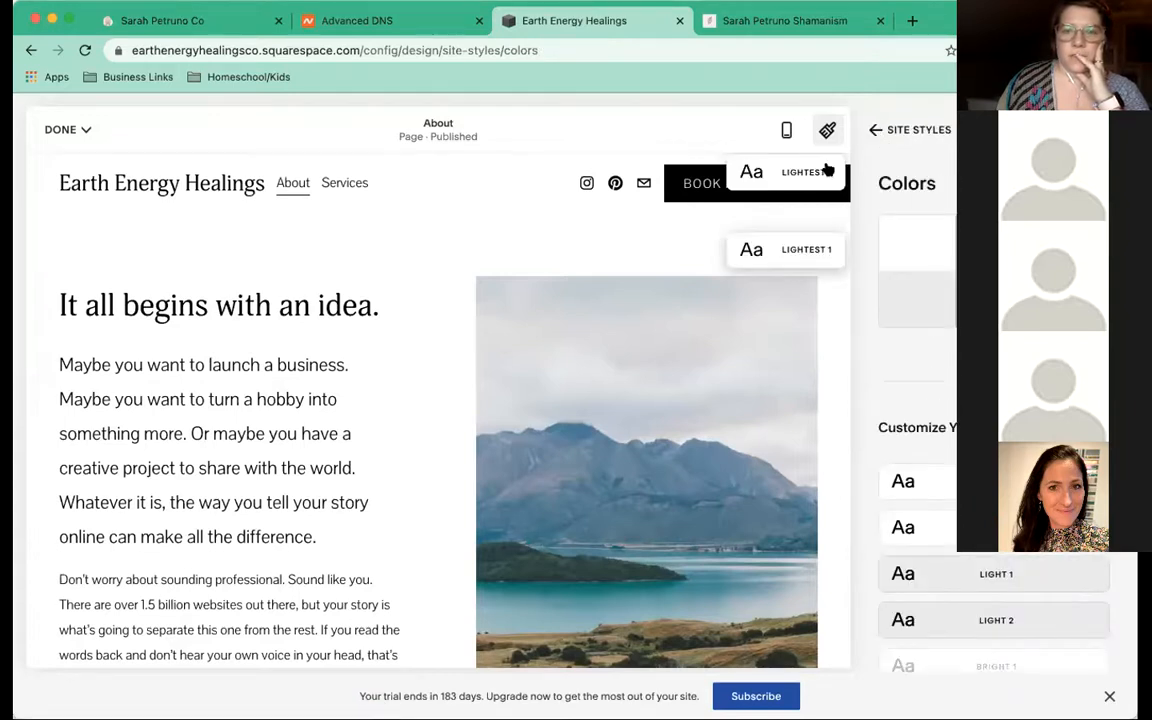
click(762, 177)
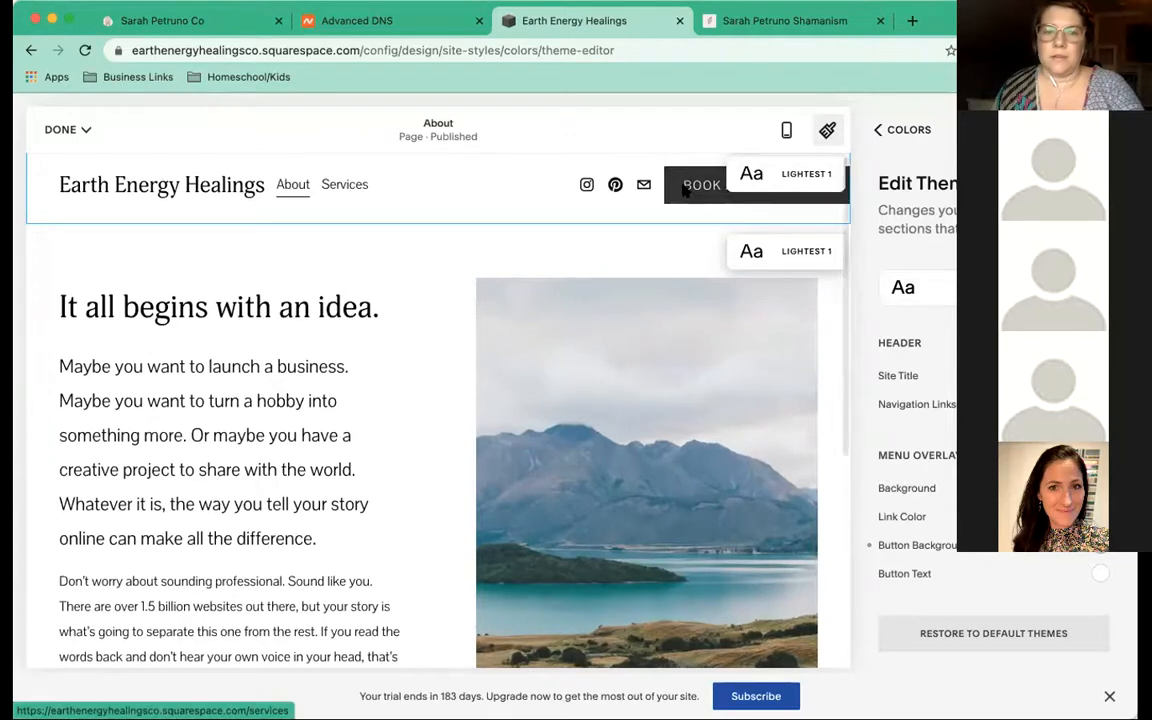
Back out of Colors, look over the Buttons style settings, and return to Site Styles
scroll(730, 185, down, 1)
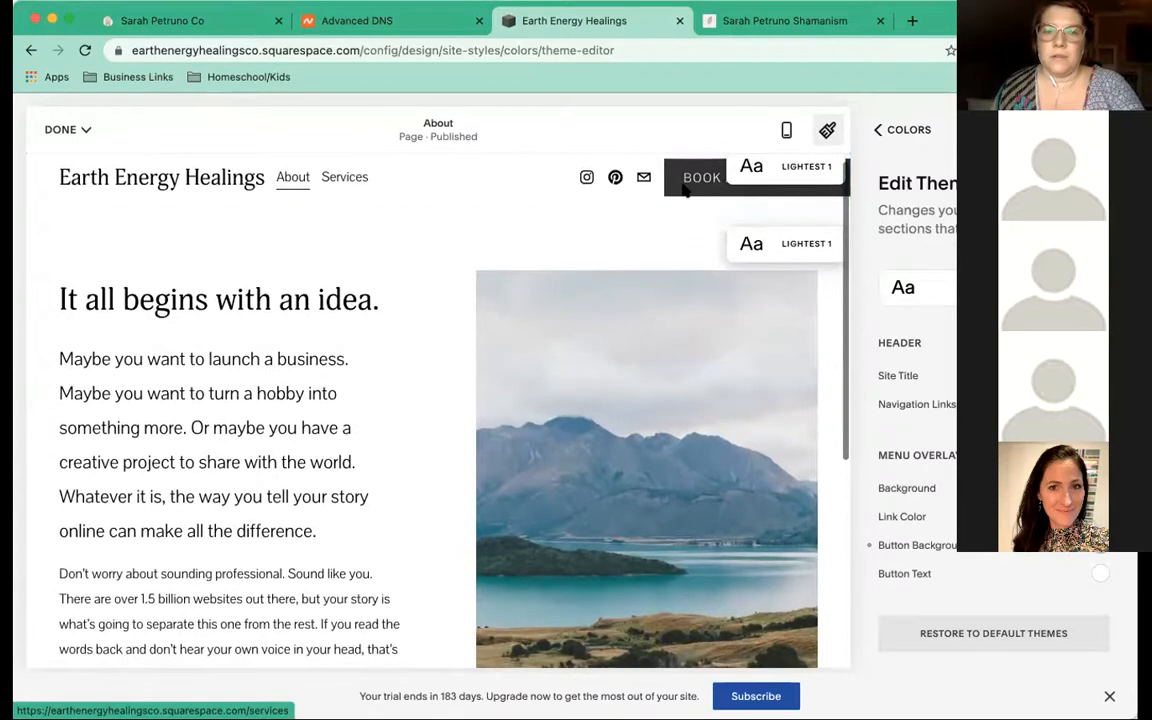
click(876, 131)
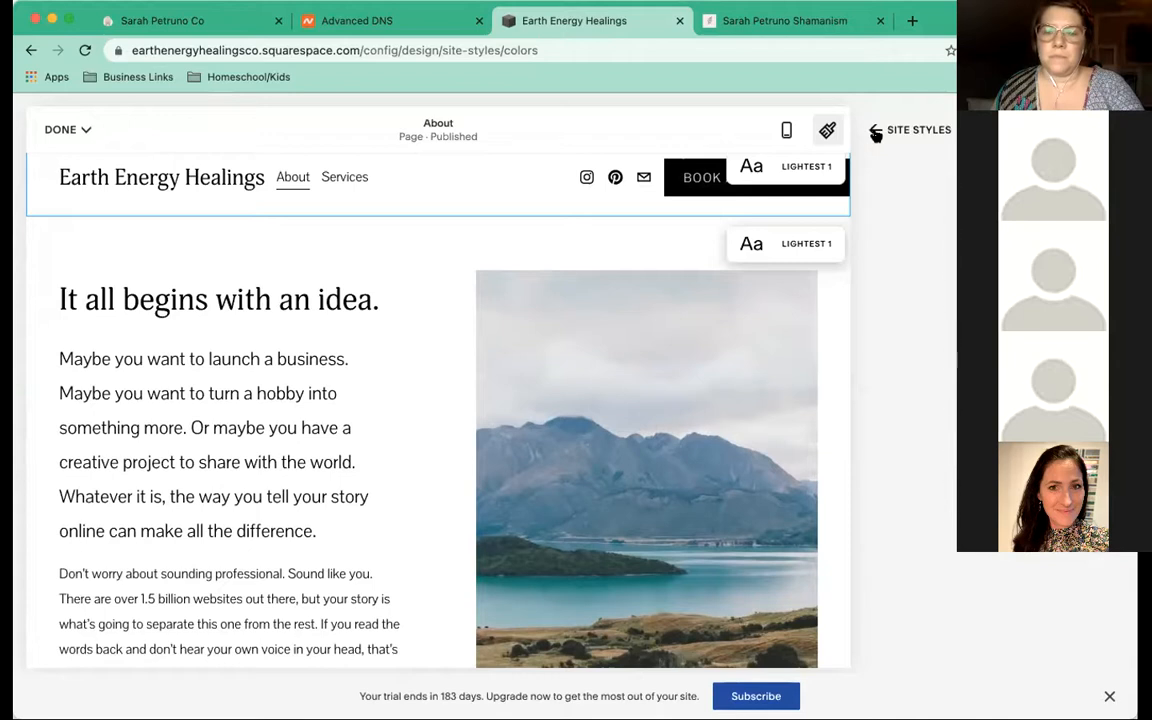
click(905, 131)
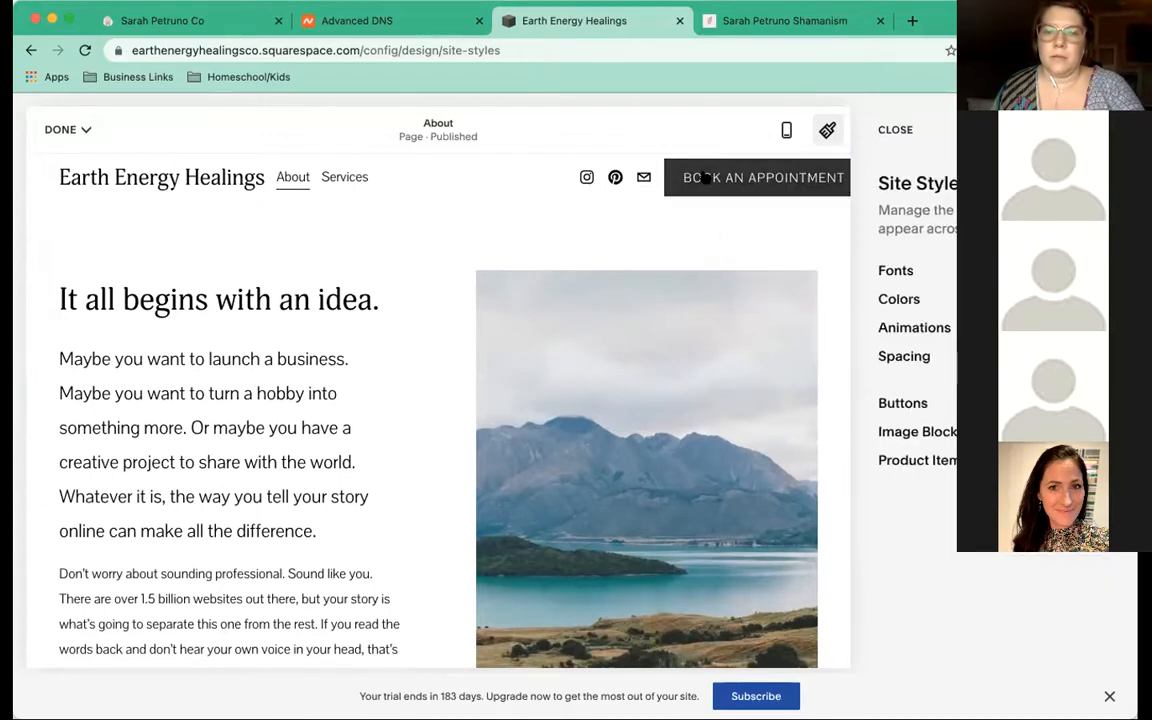
click(904, 404)
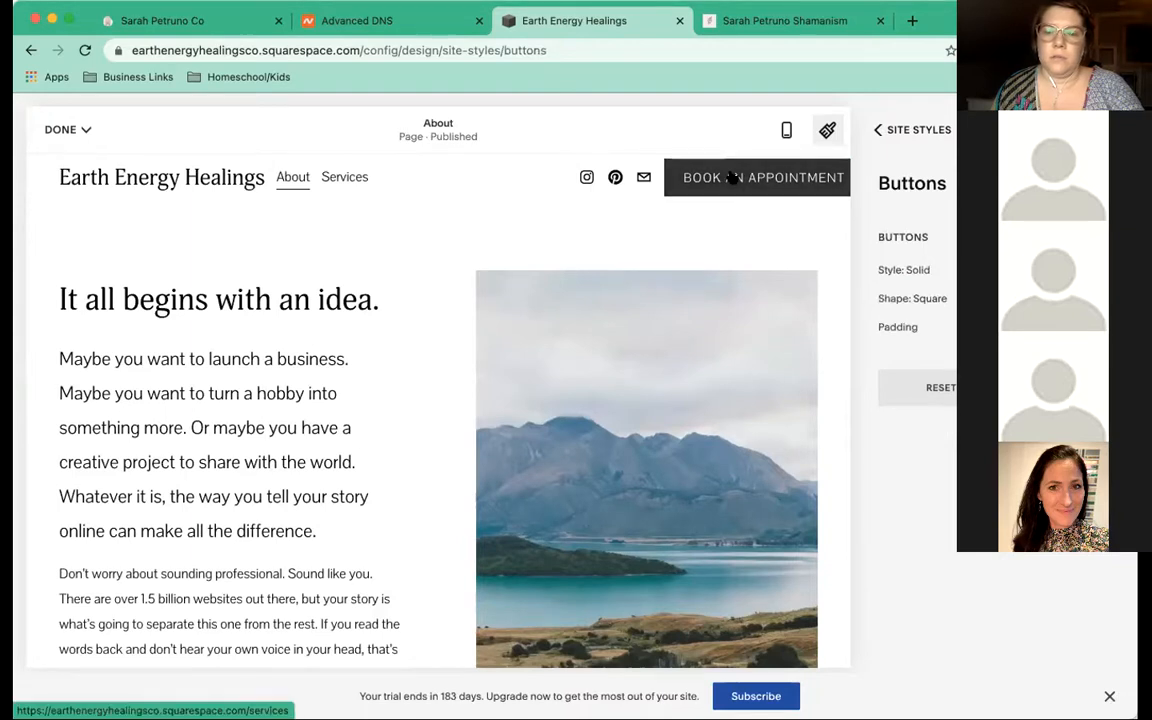
click(876, 131)
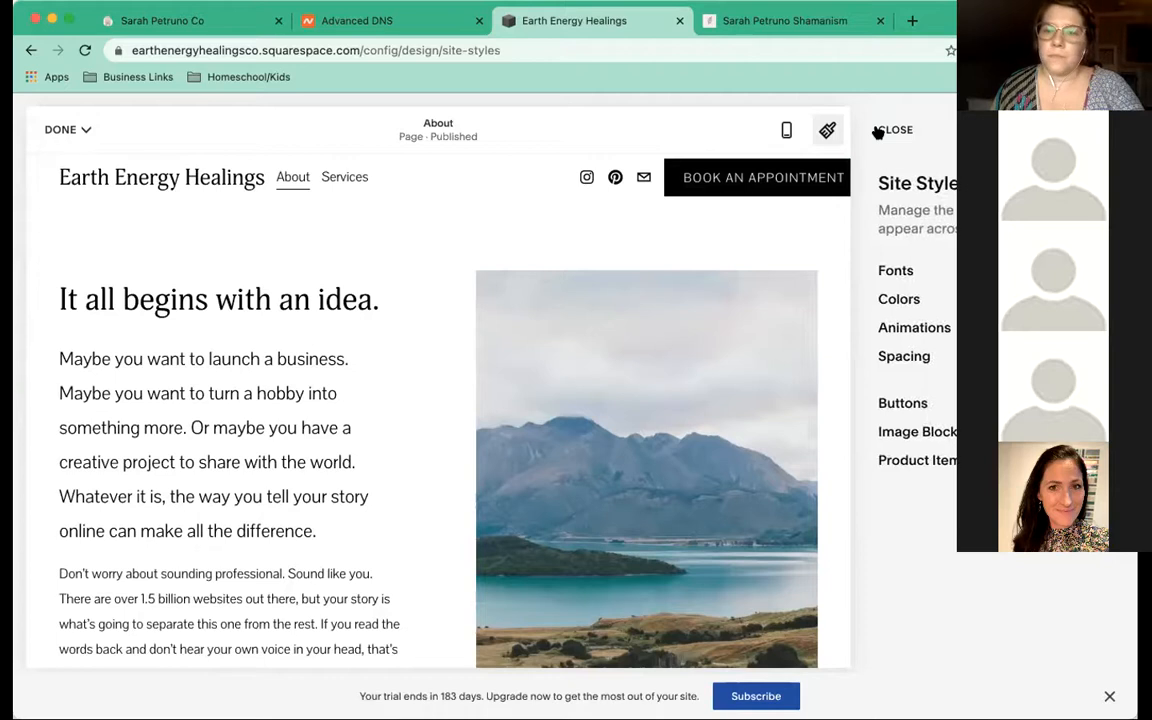
Open the Palette Editor under Colors briefly, then back out to Site Styles
click(898, 300)
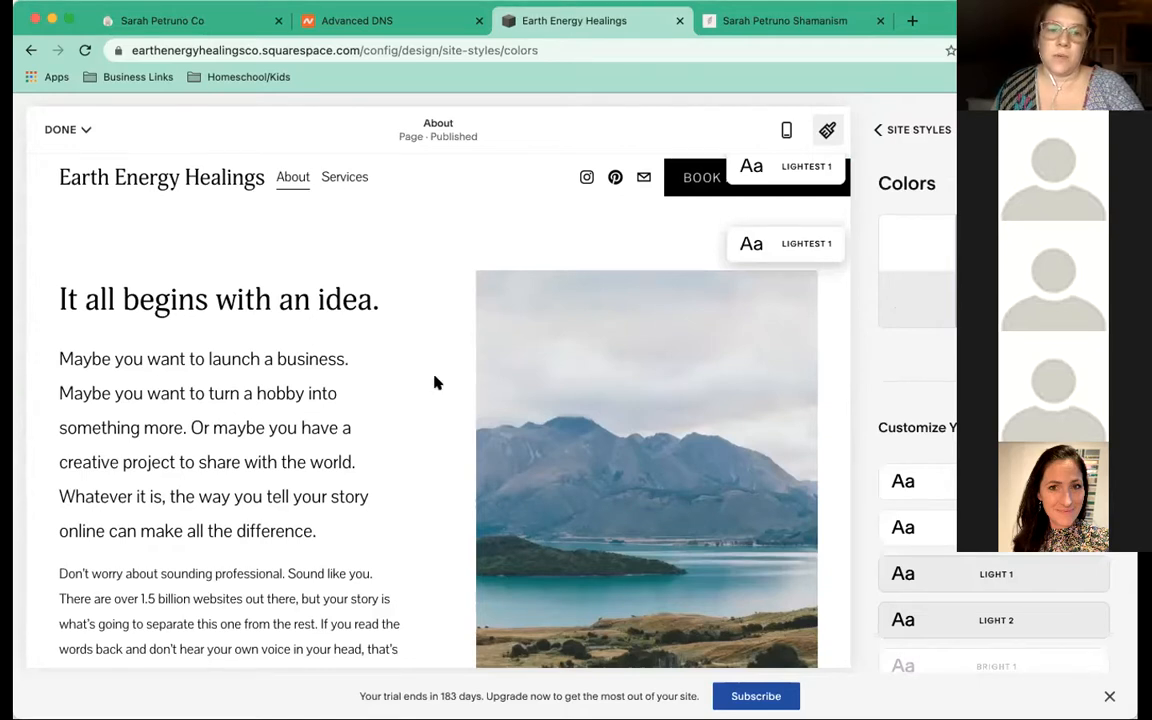
scroll(436, 381, down, 5)
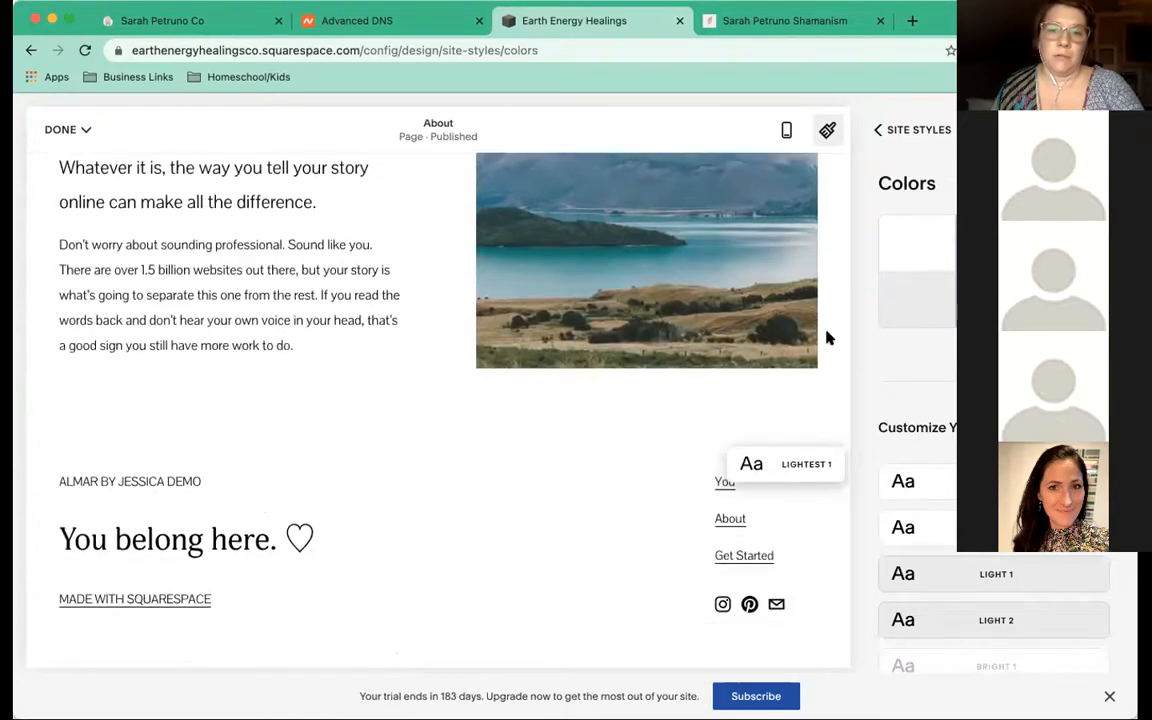
click(993, 346)
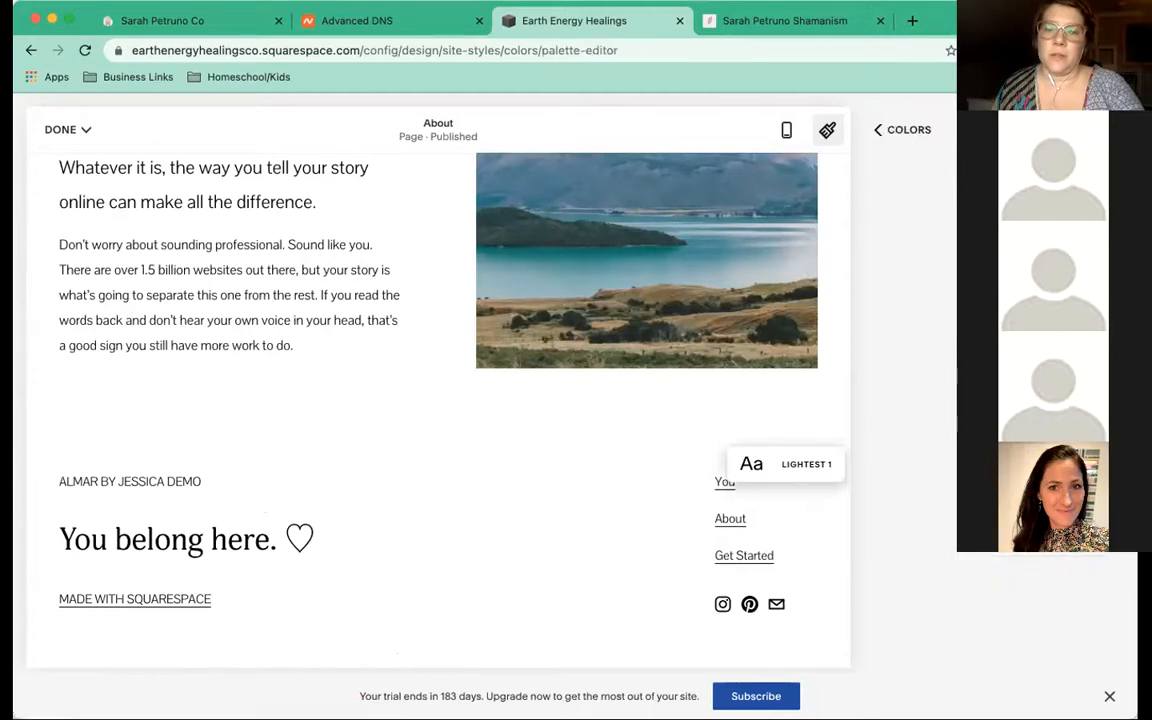
click(877, 131)
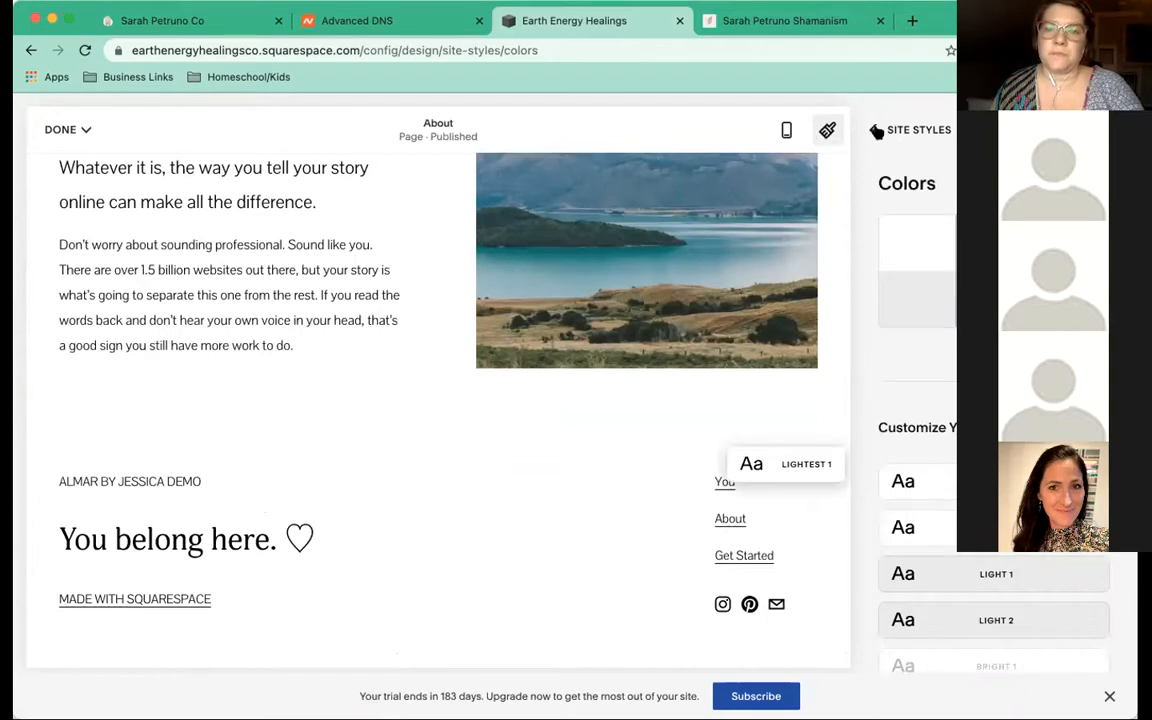
click(877, 131)
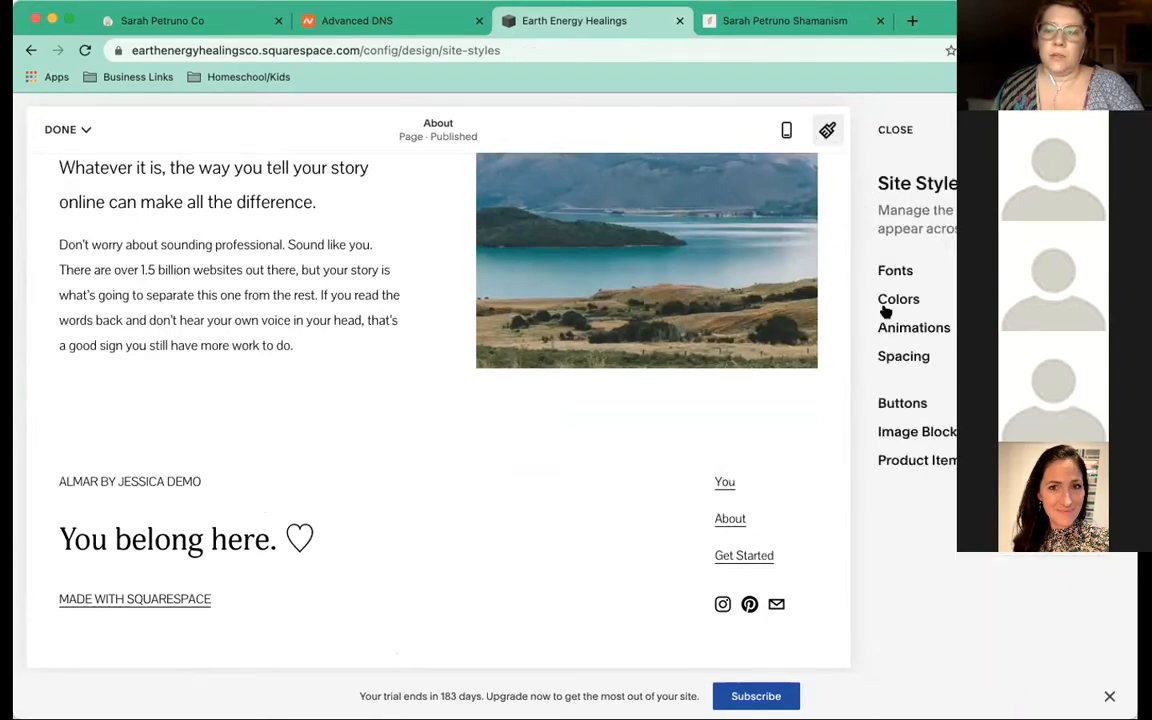
Reopen the Palette Editor and try From Image and From Color palettes, shifting the accent toward light pink
click(892, 301)
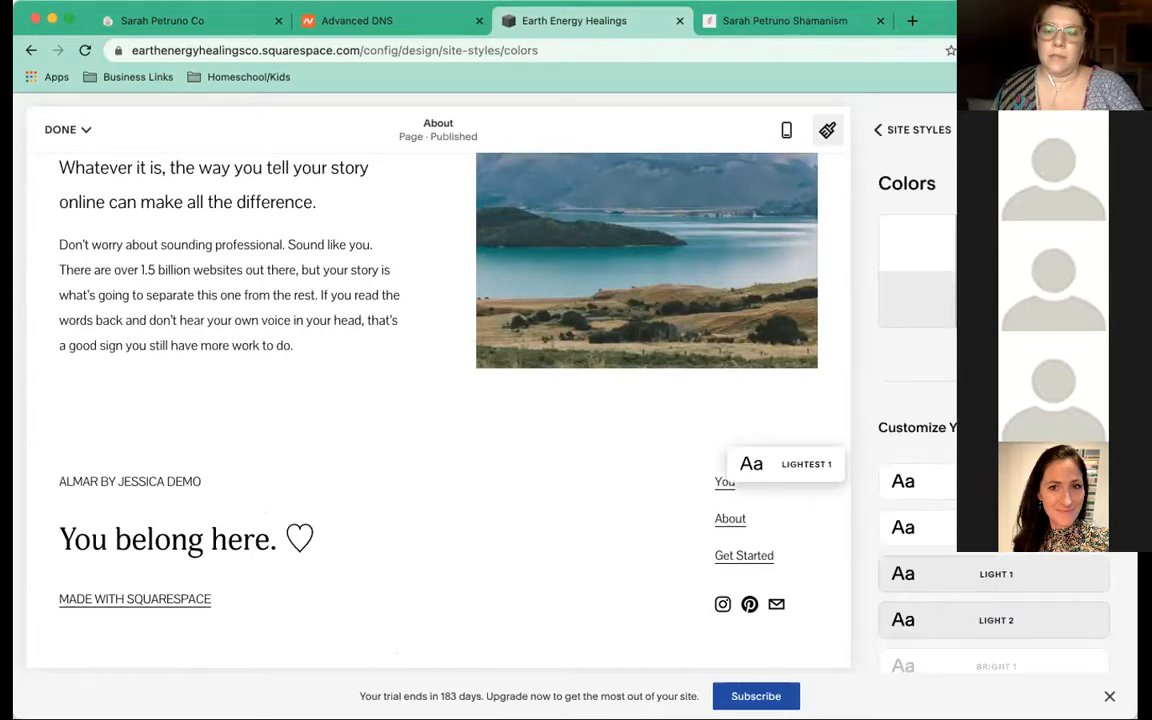
click(994, 349)
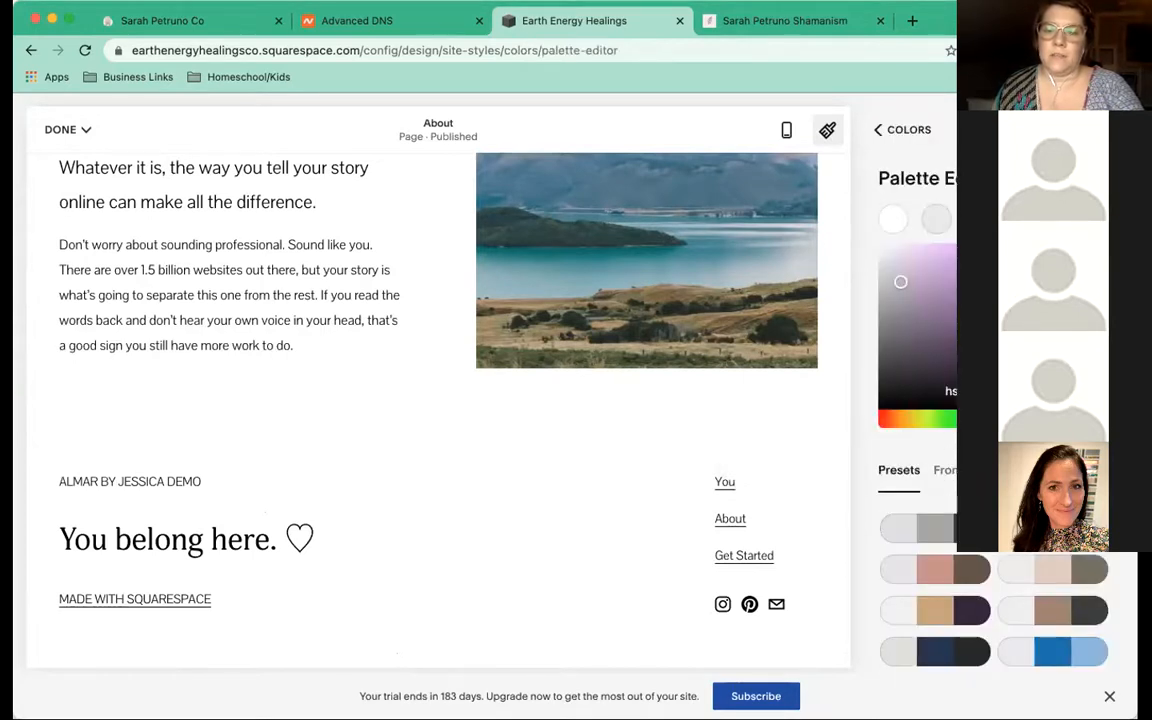
scroll(915, 420, down, 2)
scroll(930, 432, down, 2)
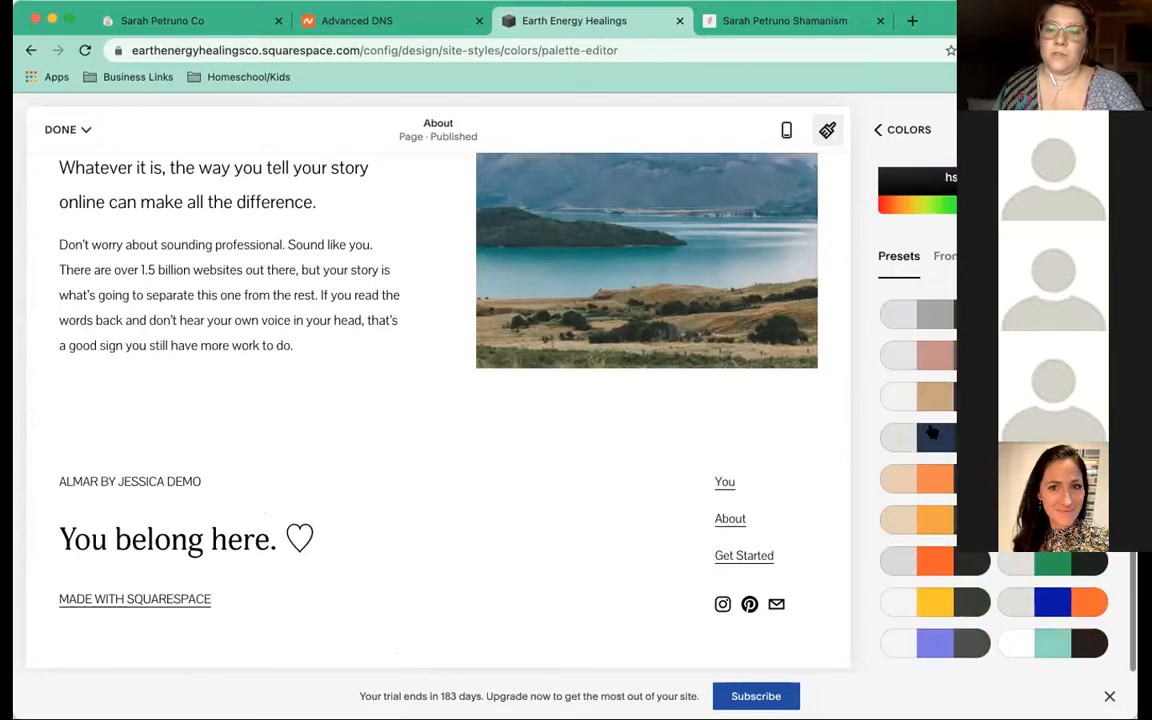
click(945, 258)
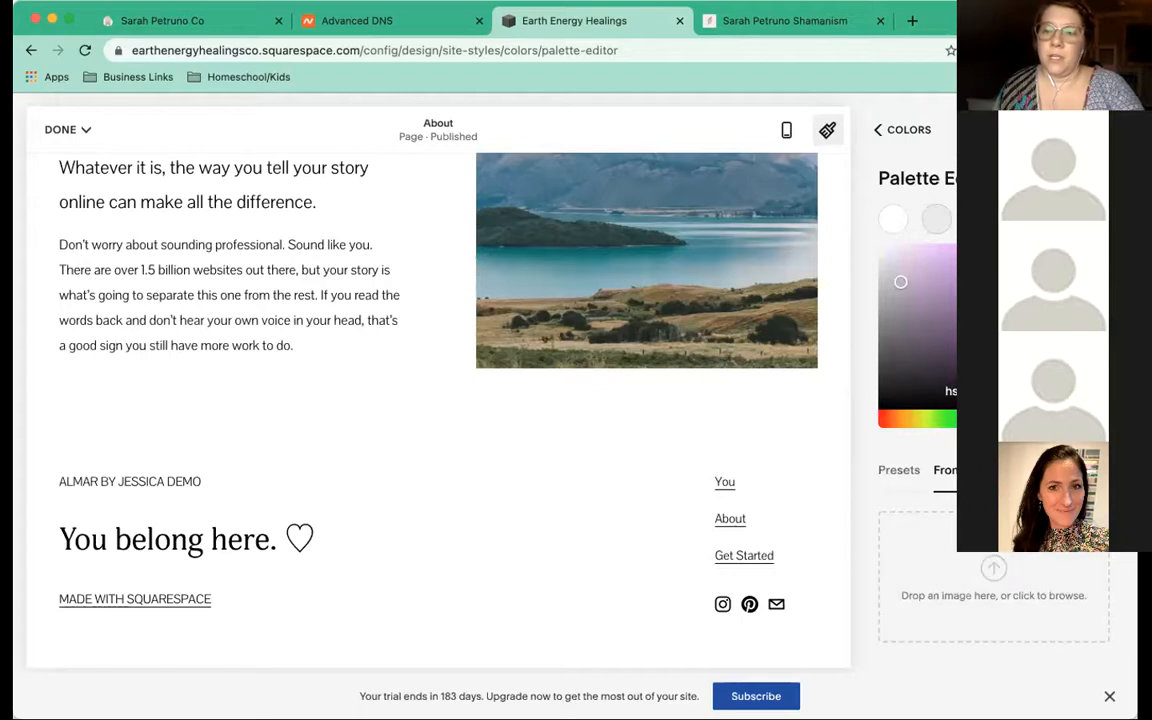
click(1045, 470)
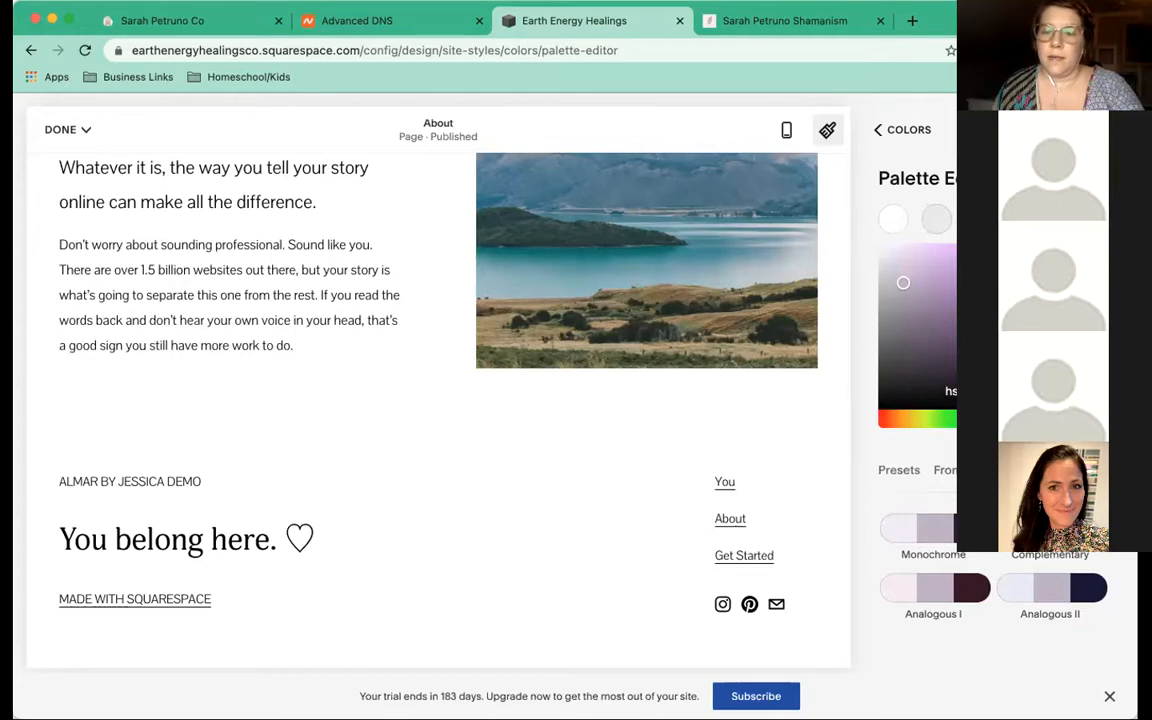
click(1023, 219)
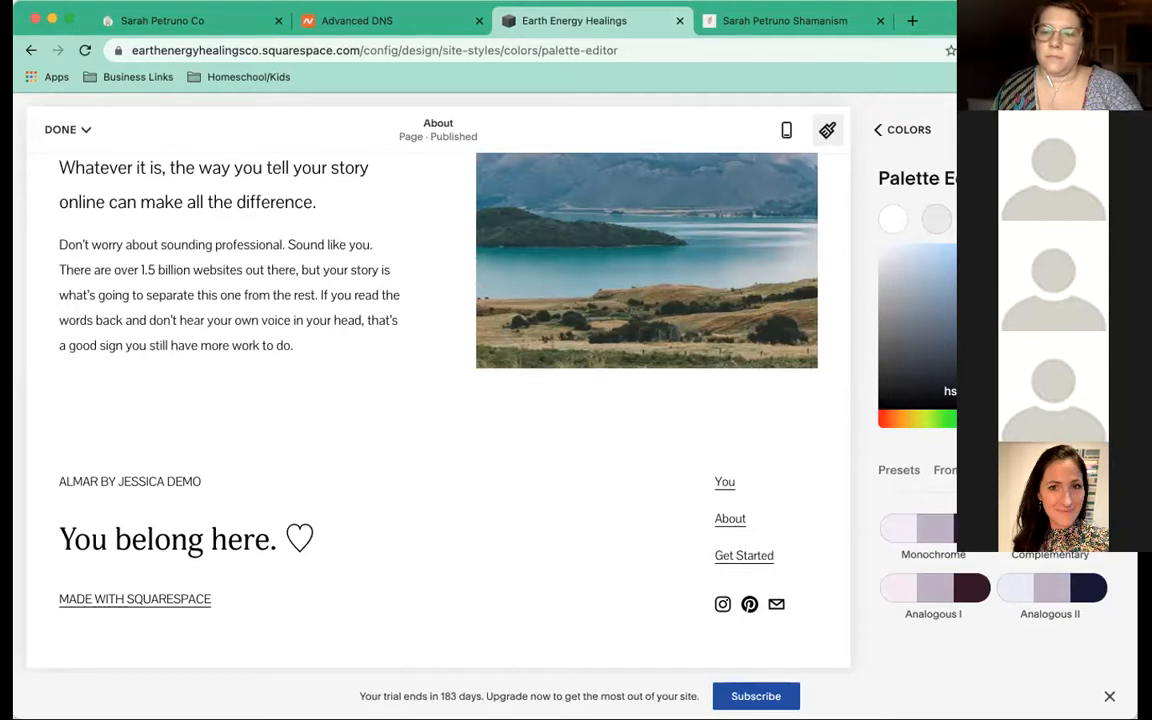
click(980, 219)
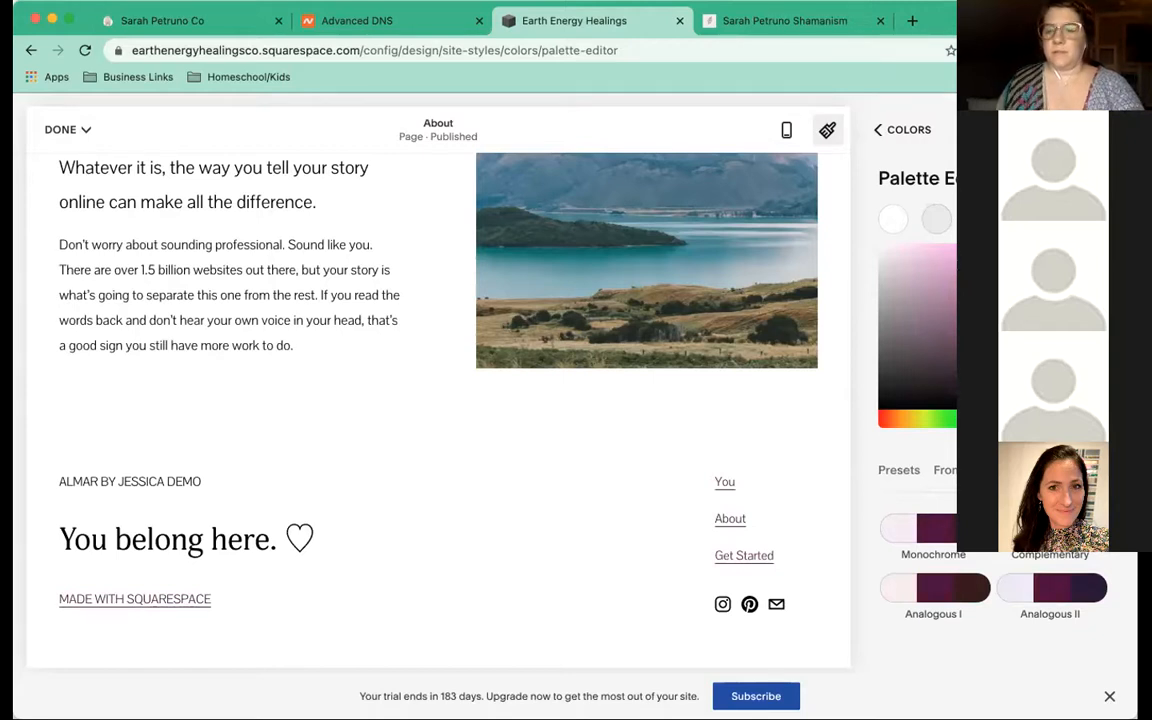
drag(1048, 355, 998, 281)
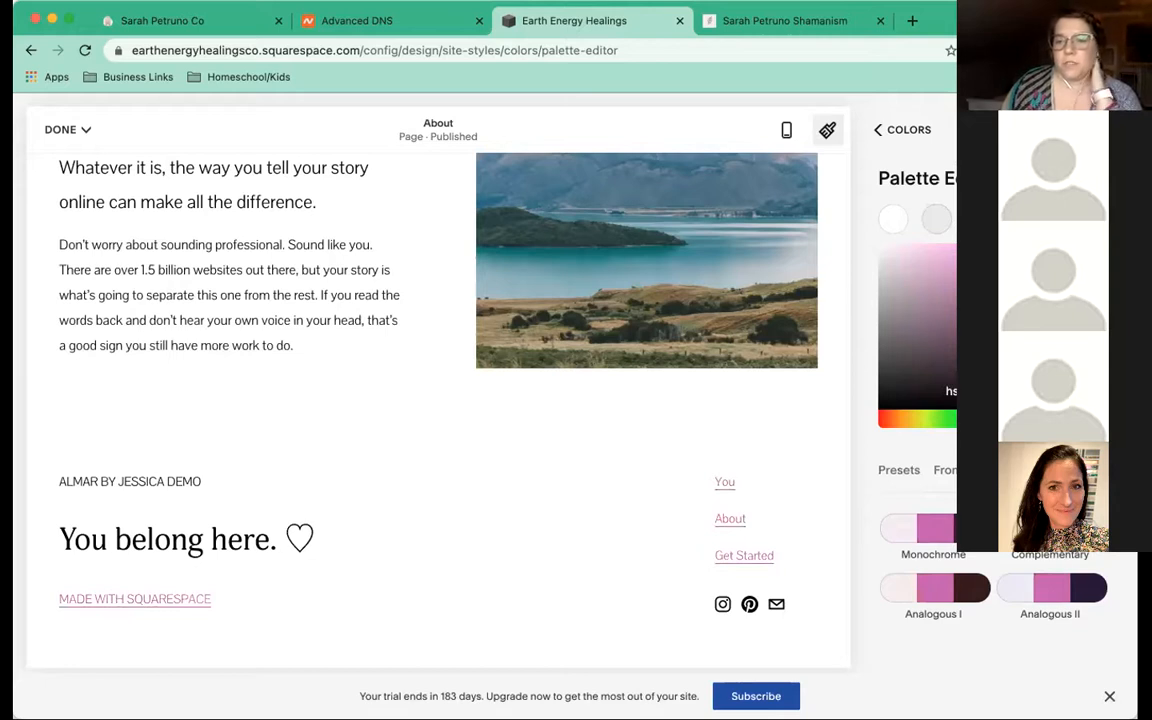
drag(998, 281, 964, 254)
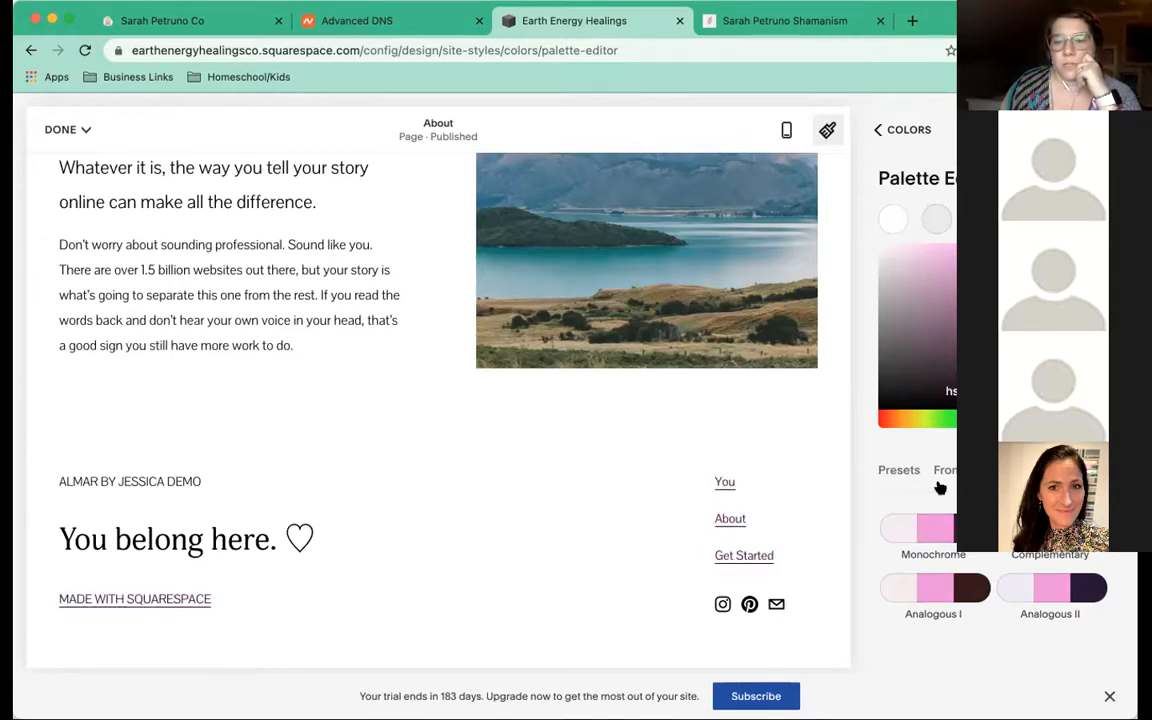
Return to the preset palettes and try a different preset
click(910, 472)
scroll(990, 490, down, 1)
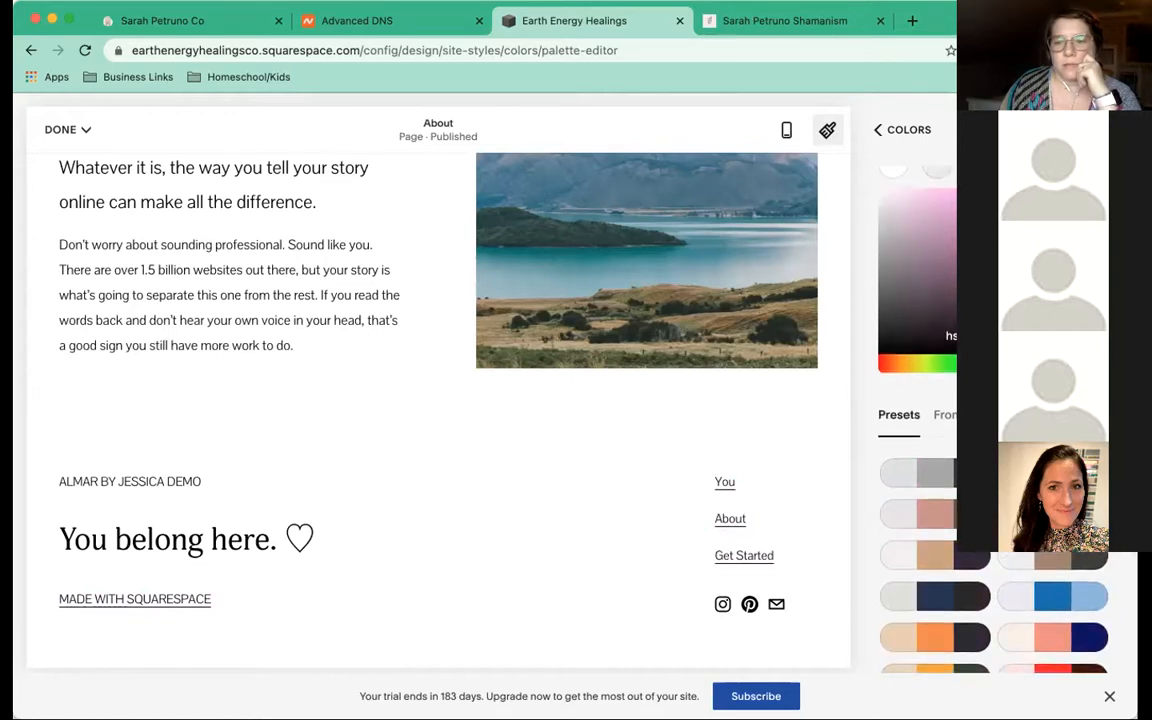
click(980, 172)
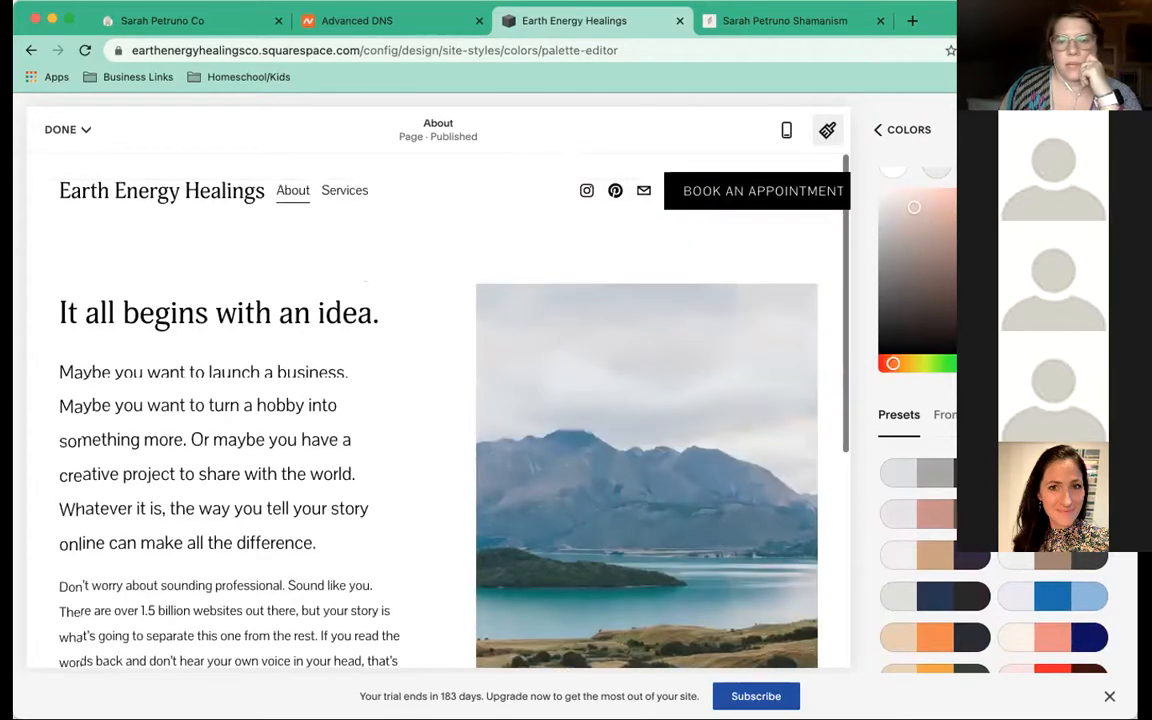
scroll(917, 420, down, 2)
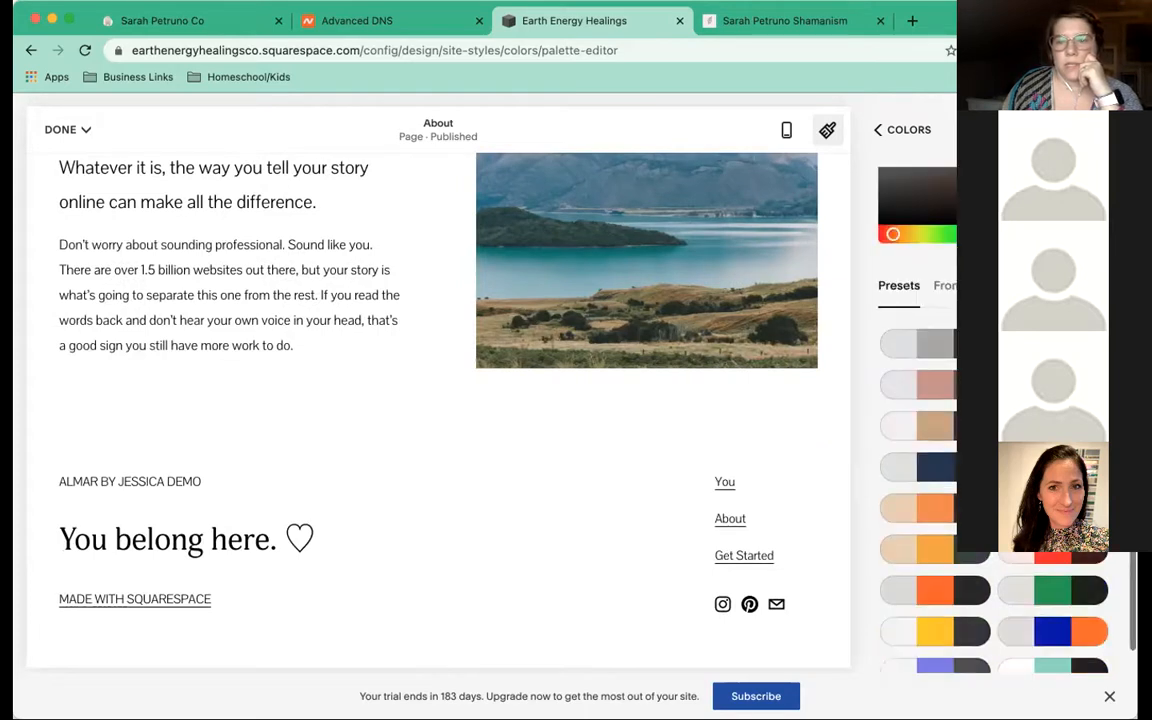
scroll(917, 420, up, 3)
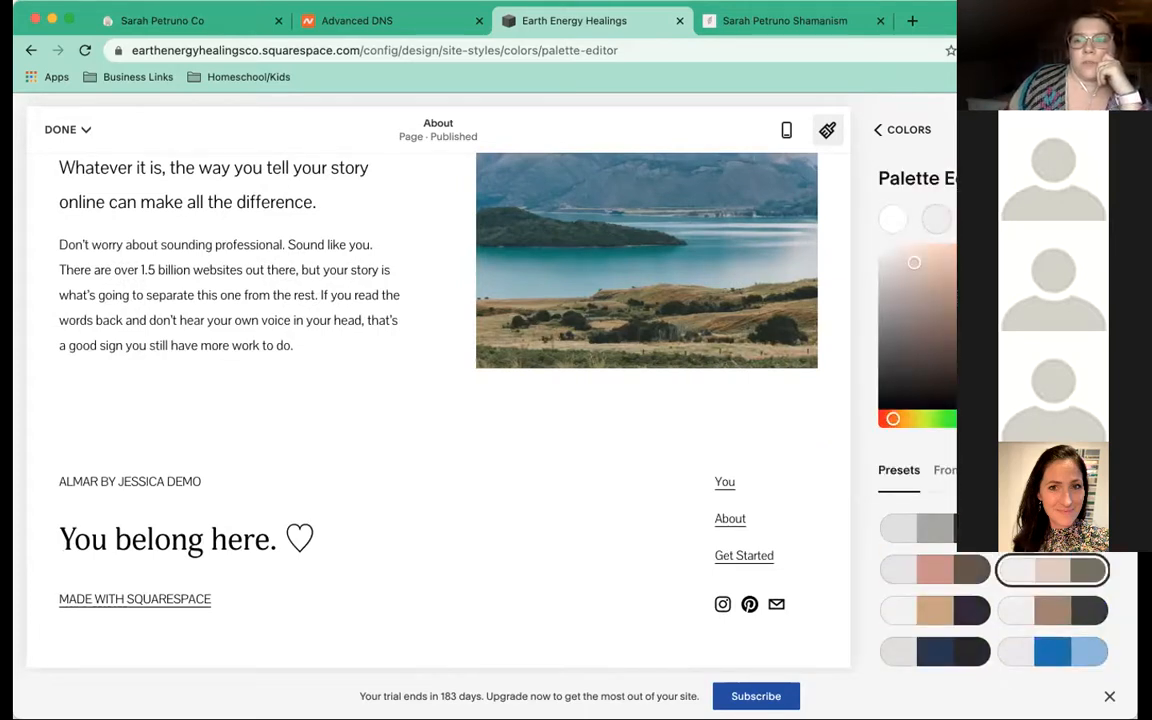
Try green palette variations by shifting the hue and adjusting the main colour in From Color
click(950, 419)
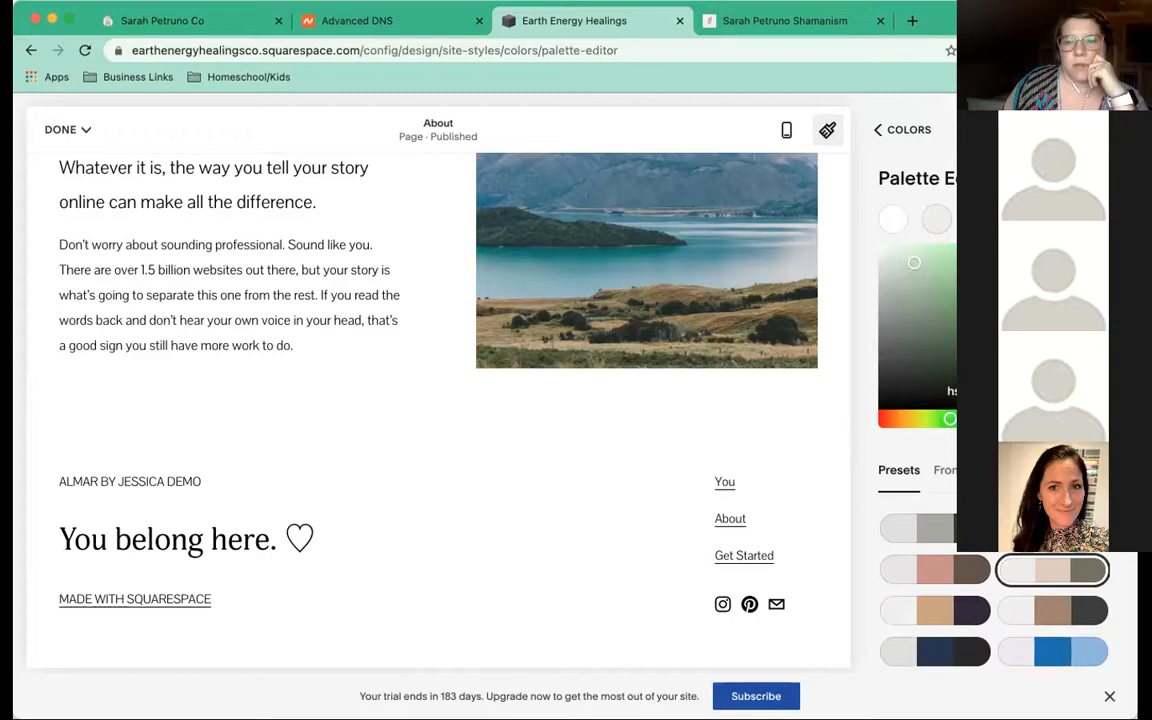
click(958, 419)
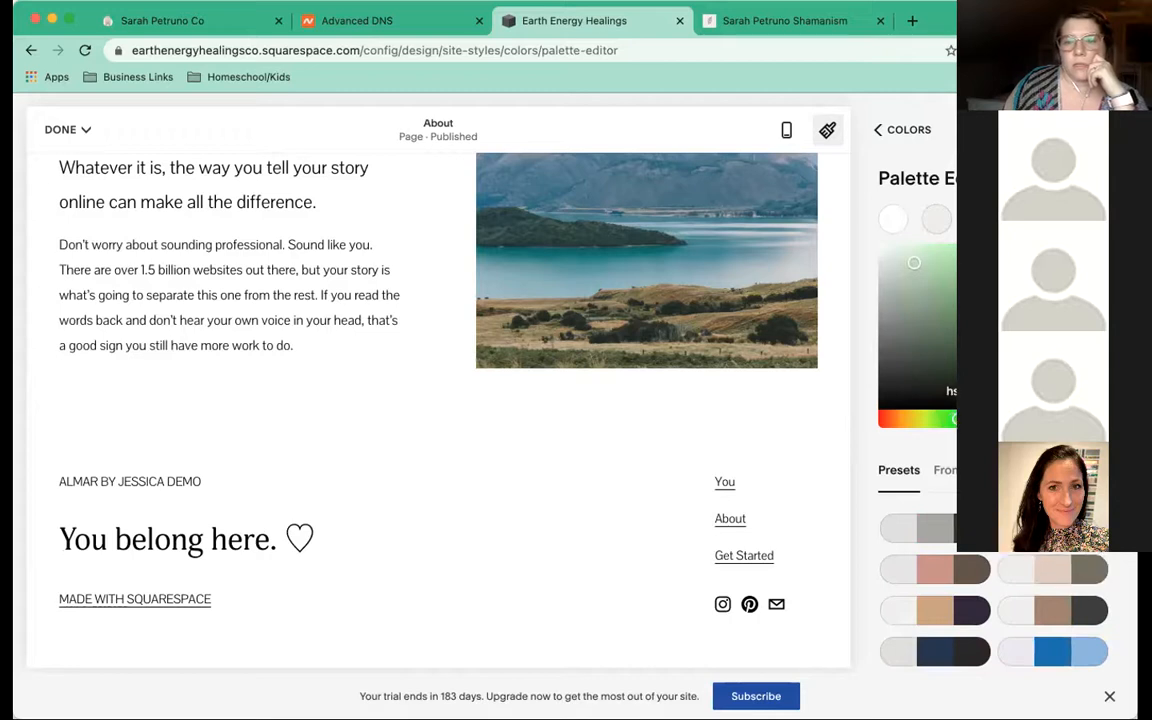
click(1000, 290)
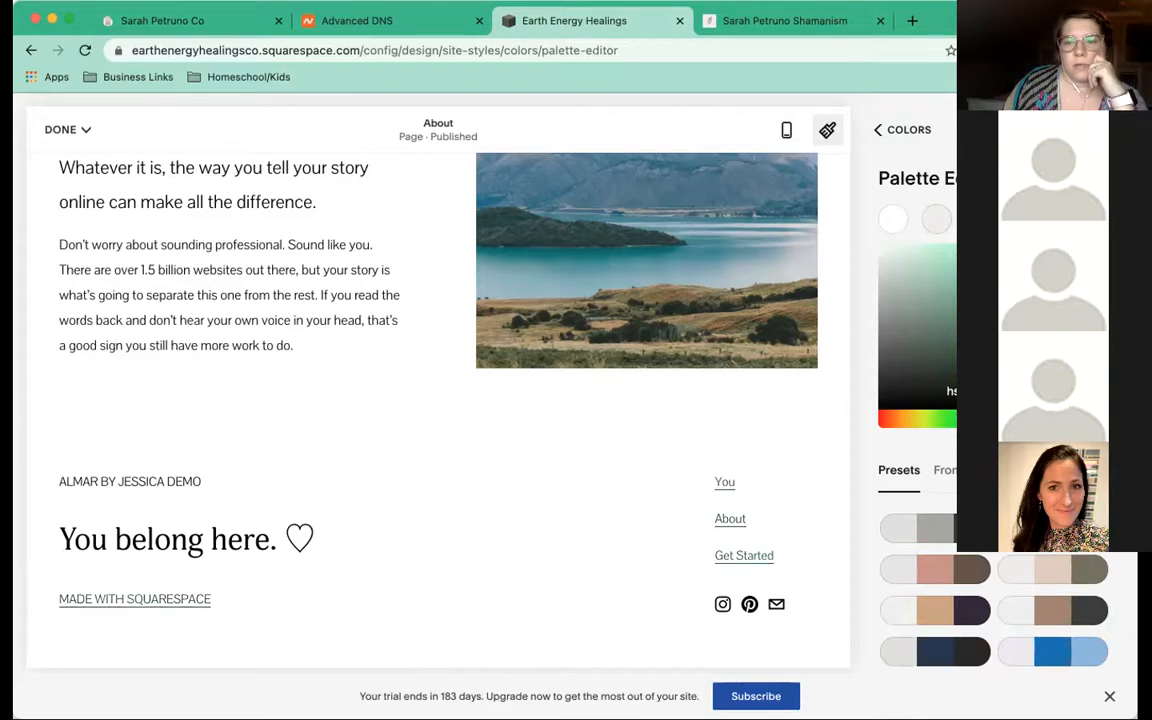
click(1047, 470)
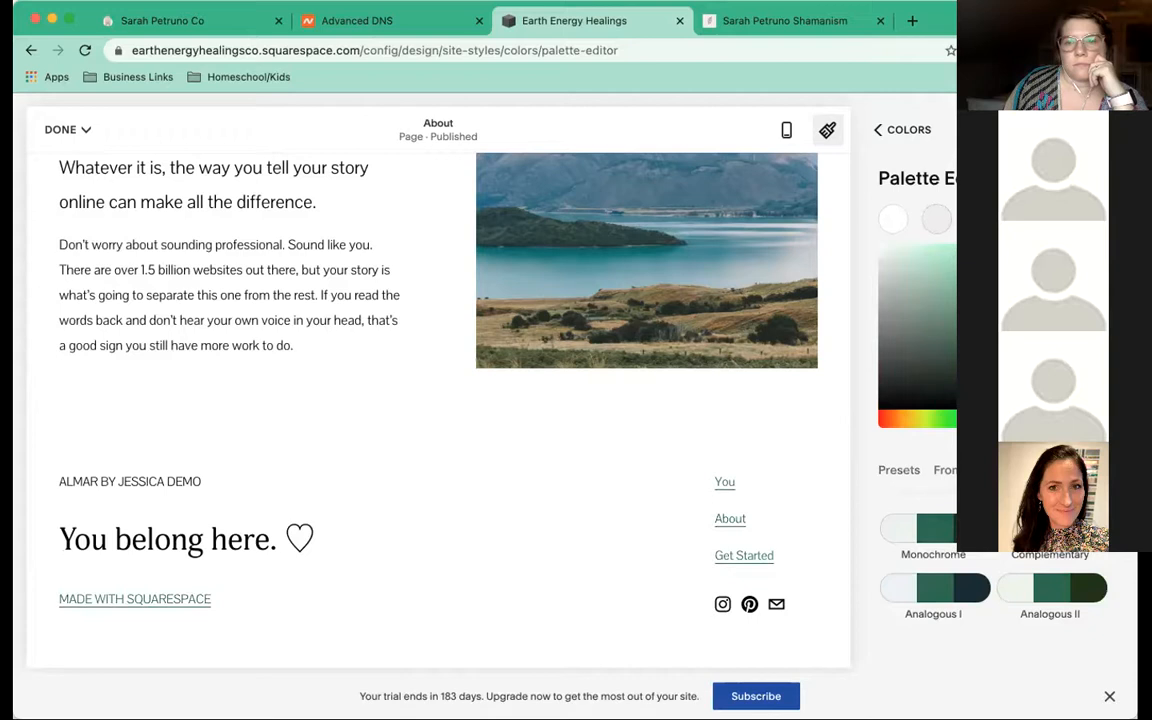
drag(1016, 342, 1050, 360)
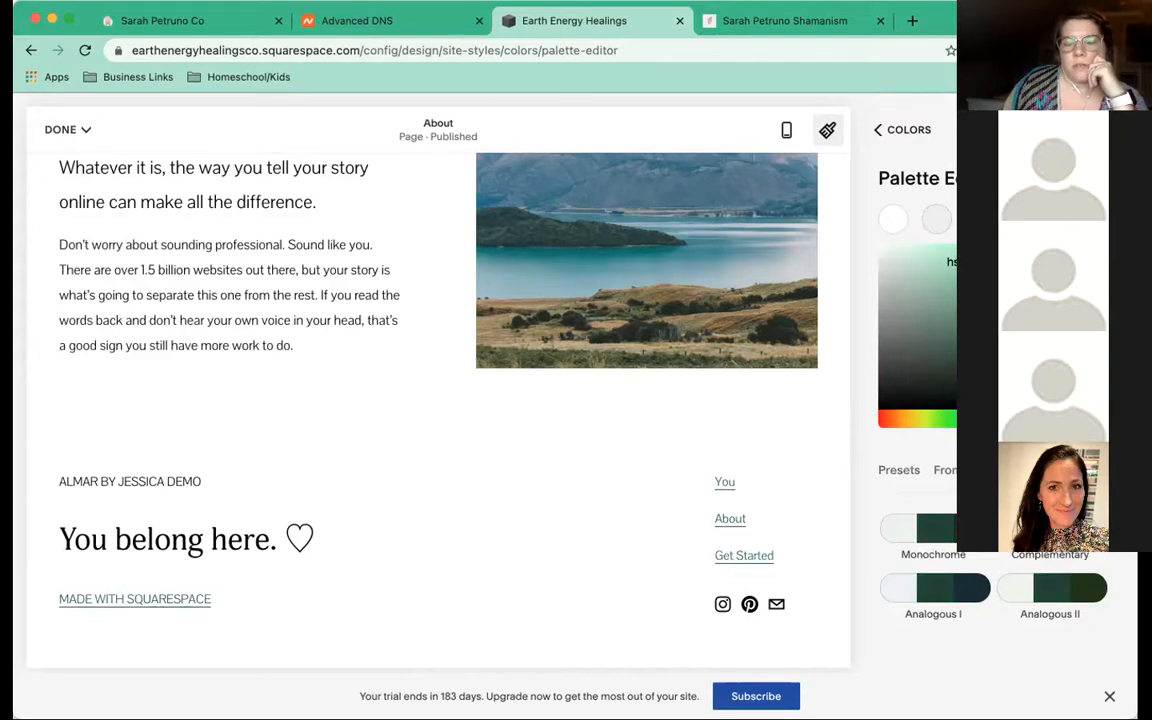
drag(1050, 360, 1030, 300)
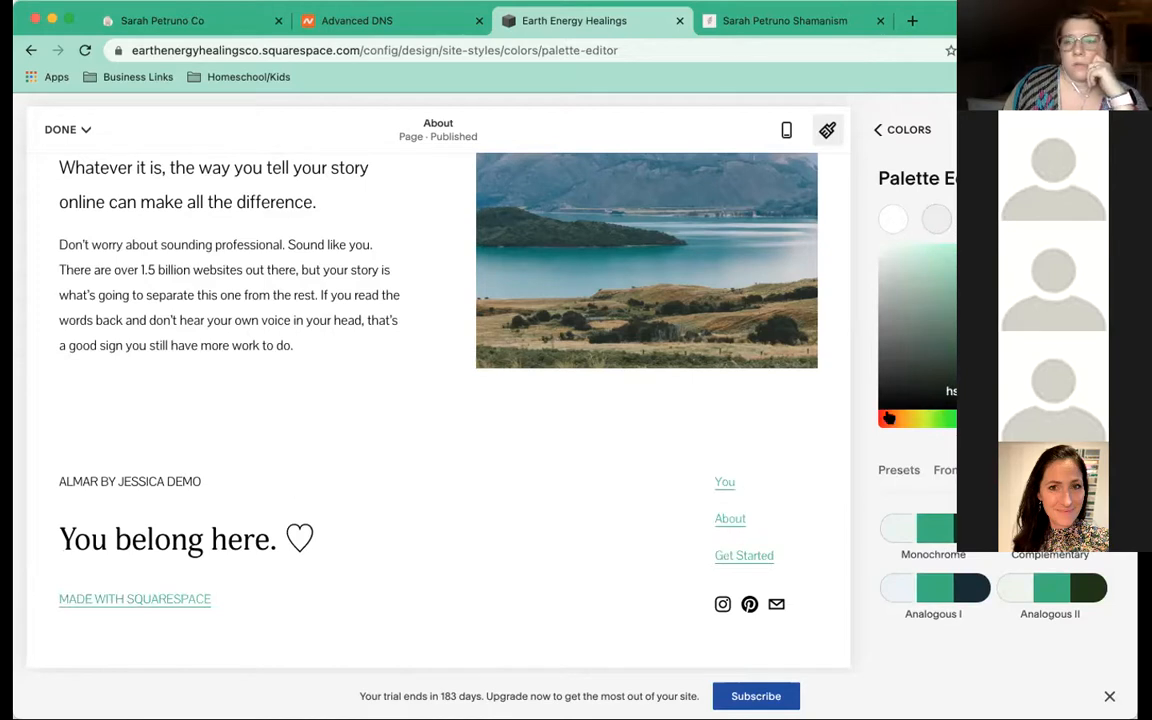
Go back to Presets and apply the rose and brown preset palette
click(898, 472)
scroll(948, 432, down, 3)
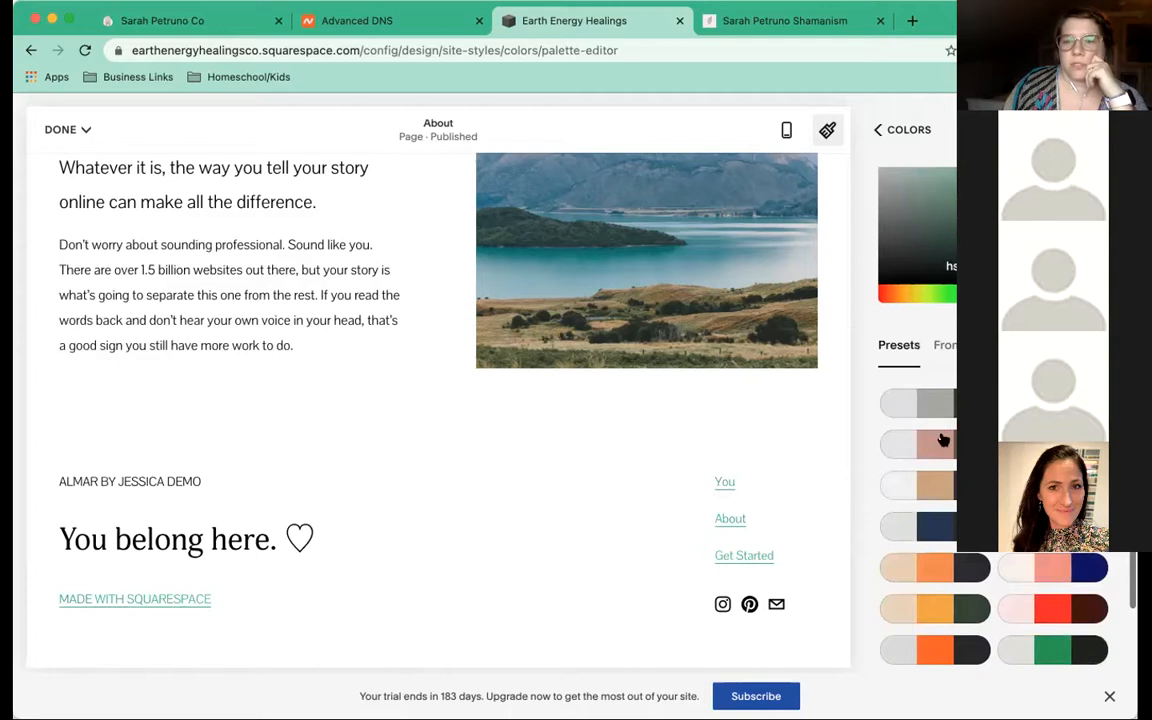
scroll(948, 432, down, 1)
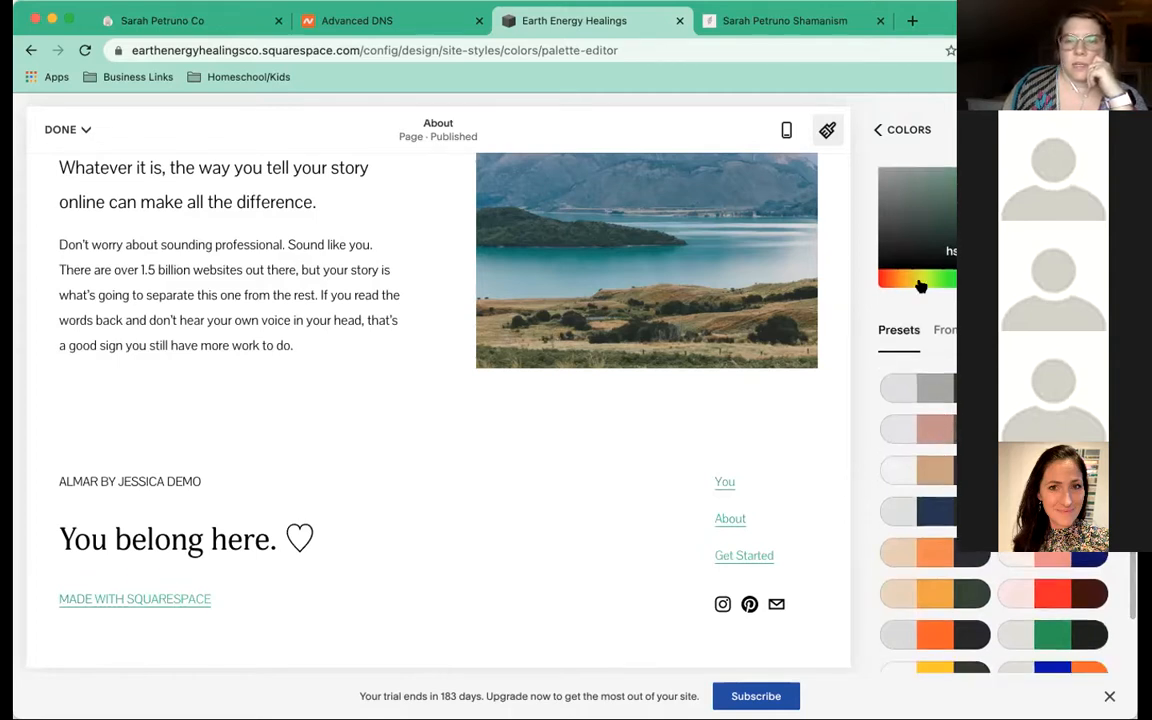
click(940, 430)
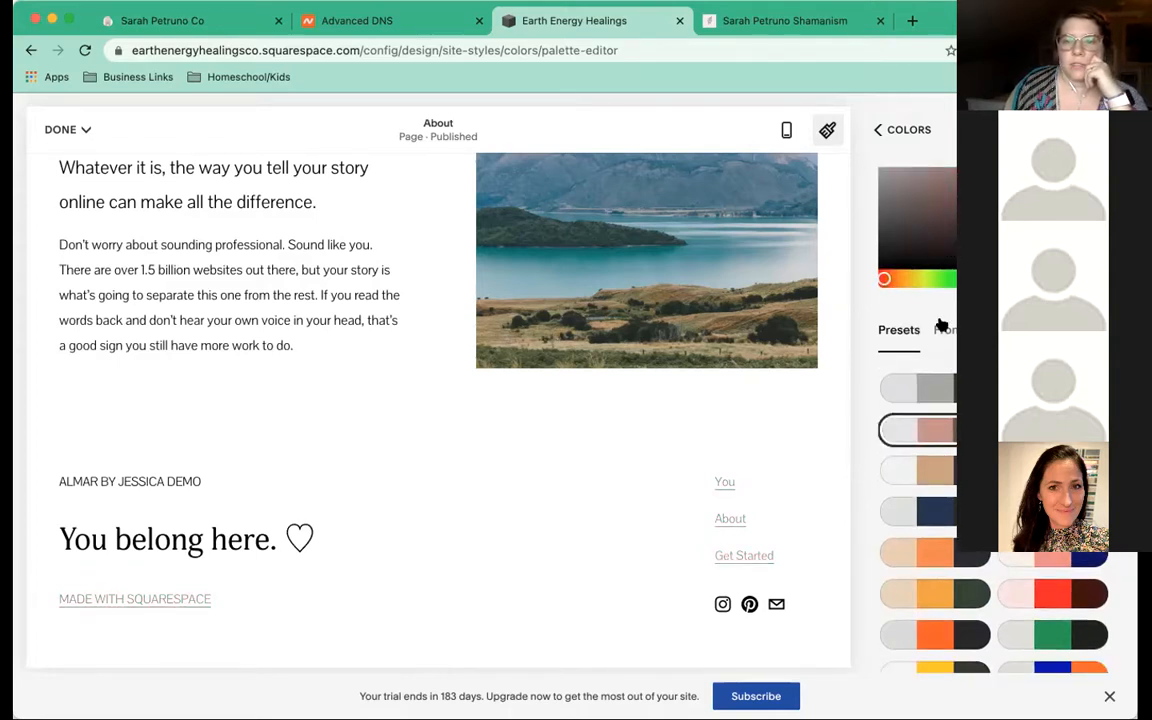
scroll(941, 325, up, 3)
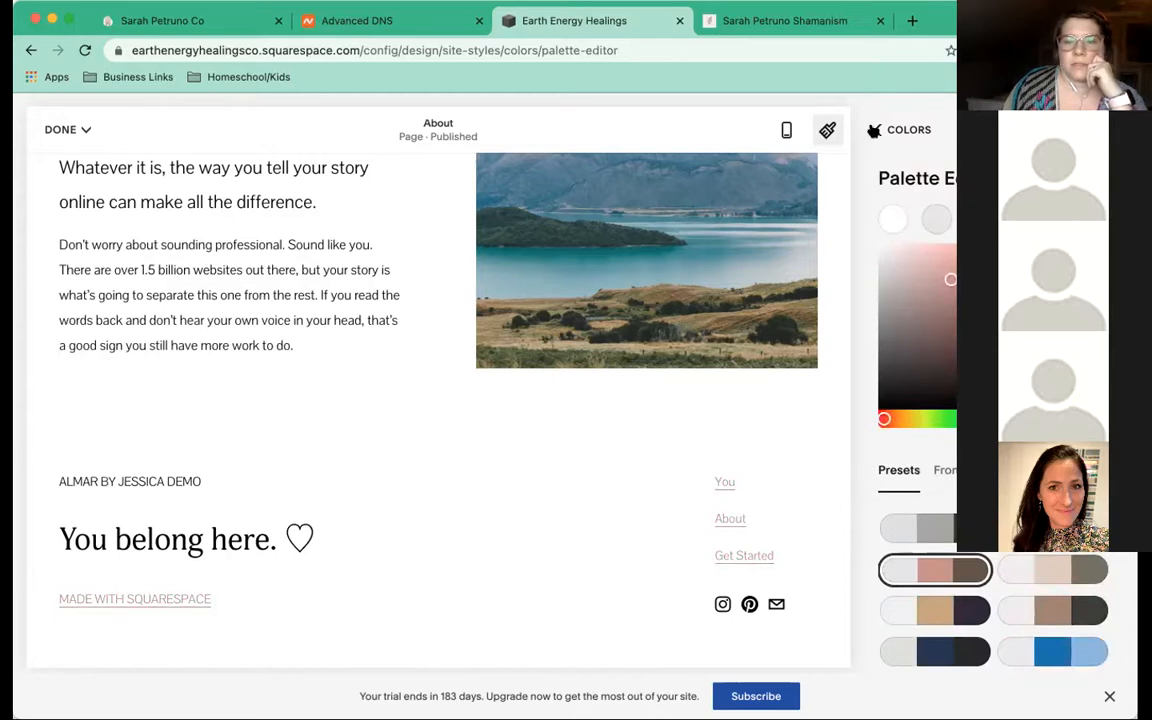
Leave the Palette Editor and open the header's Lightest 1 theme in Edit Theme
click(874, 130)
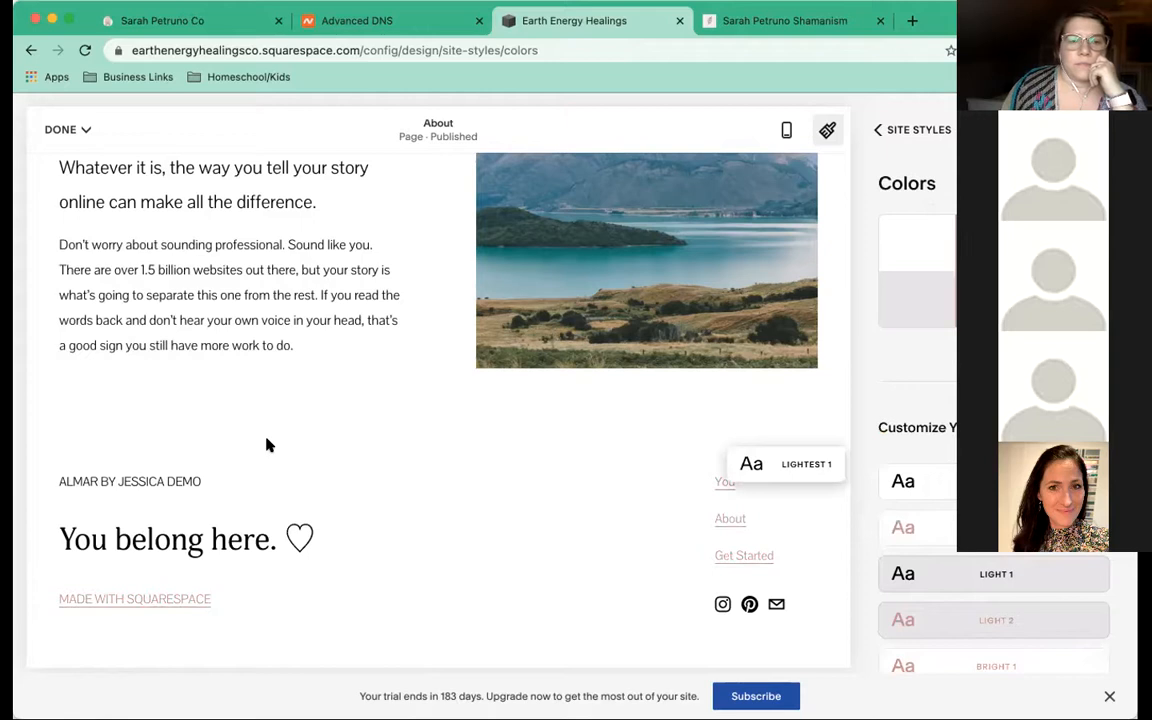
scroll(266, 440, up, 4)
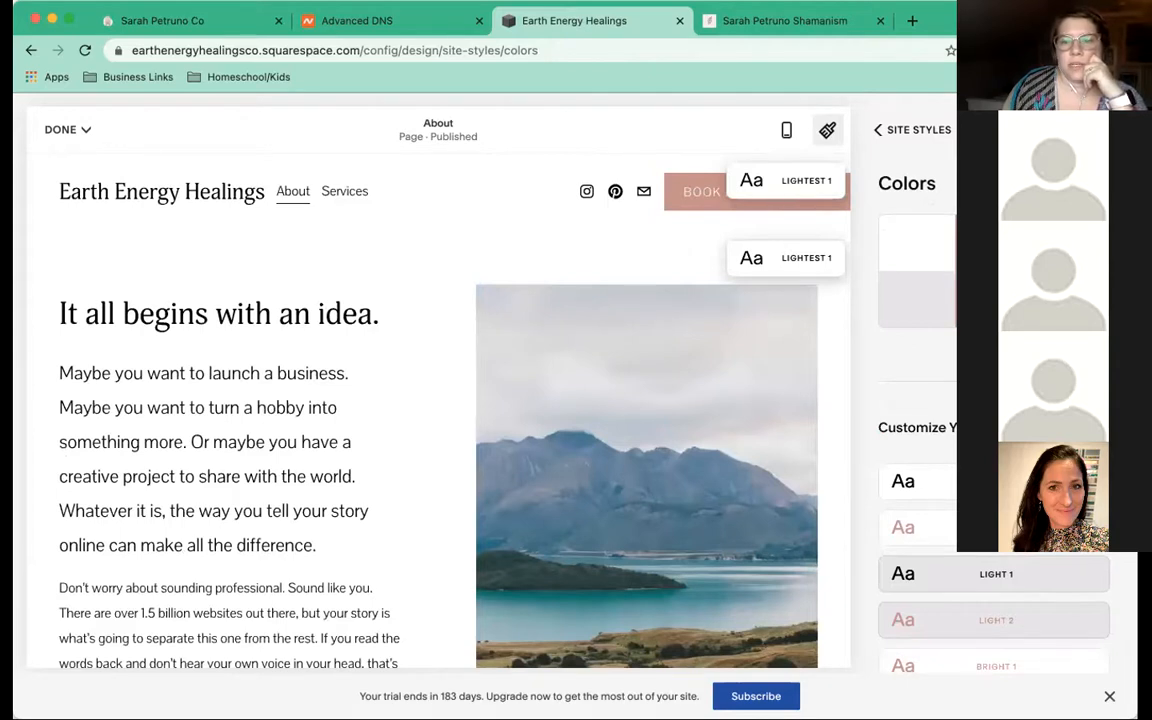
click(913, 466)
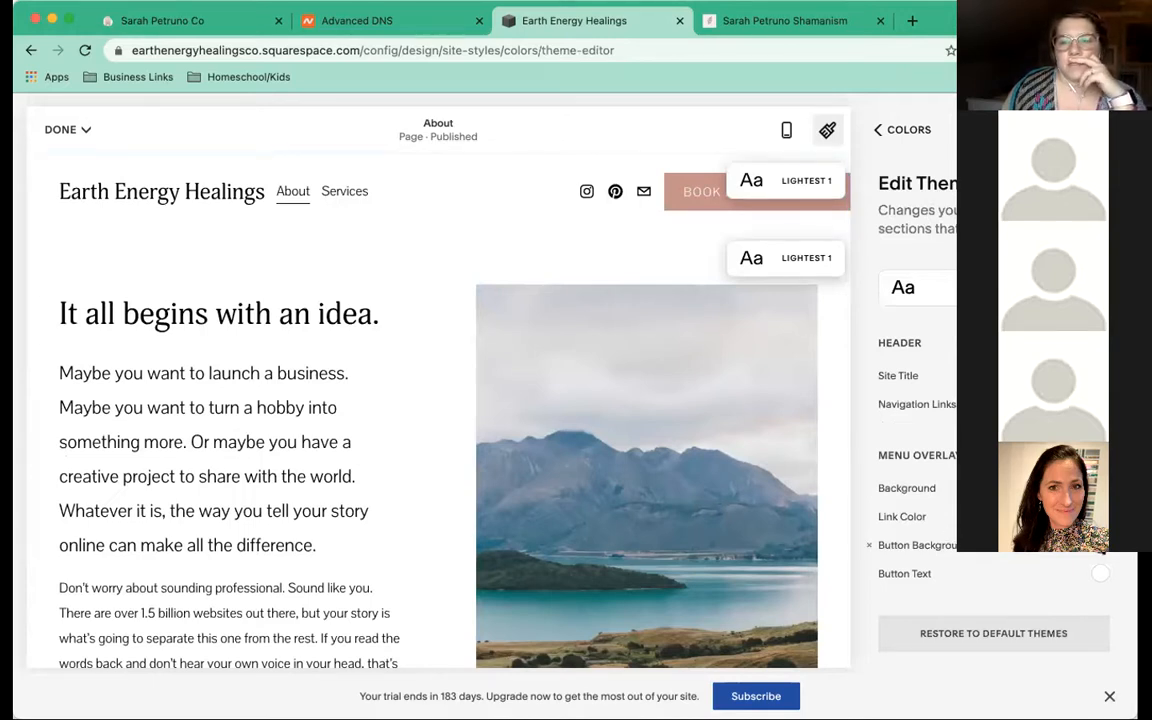
Set the menu overlay Button Background to the dark brown palette swatch
click(1100, 545)
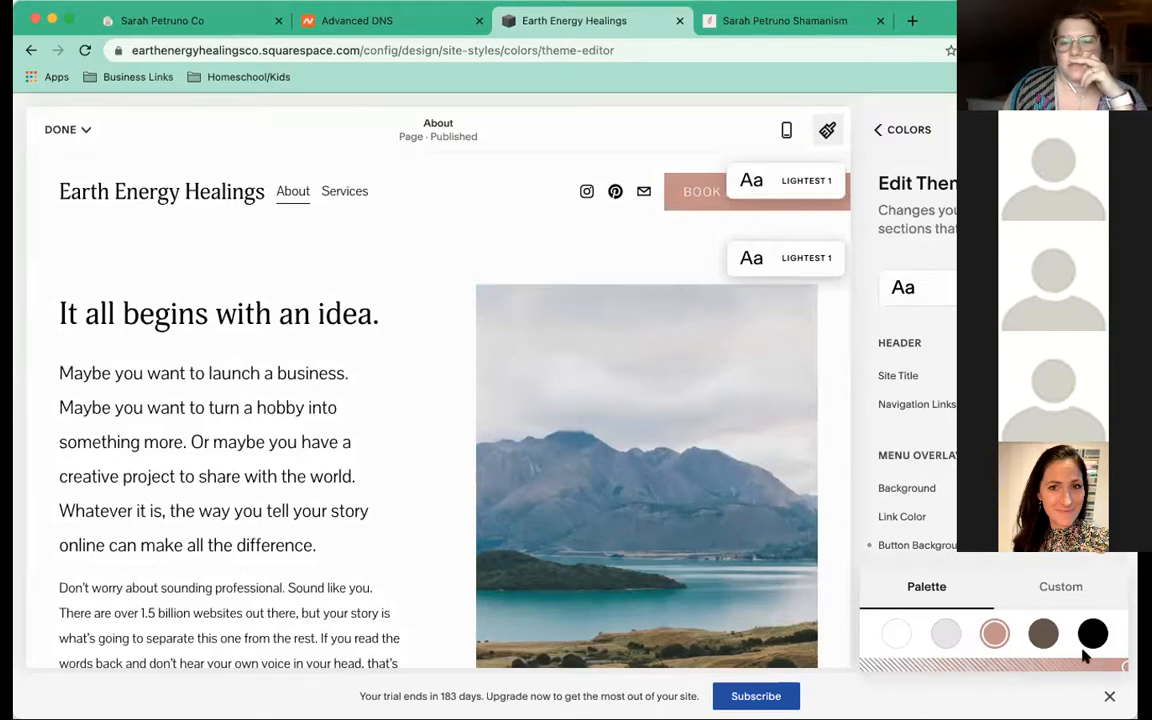
click(945, 638)
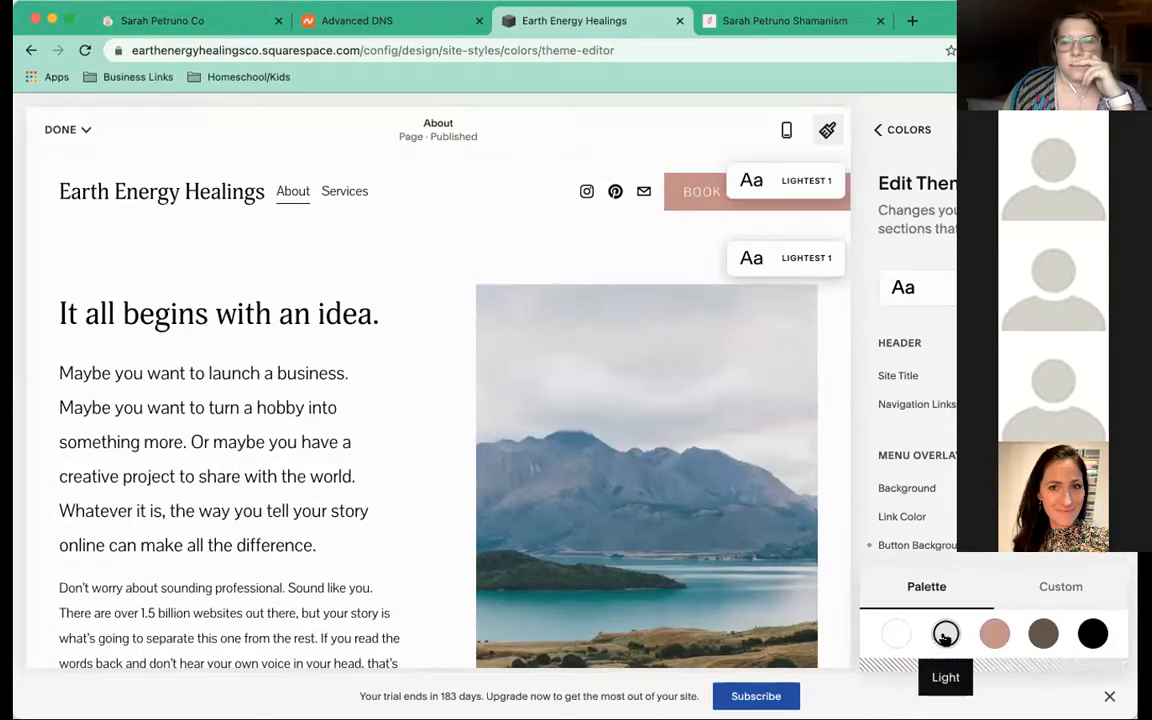
click(1044, 634)
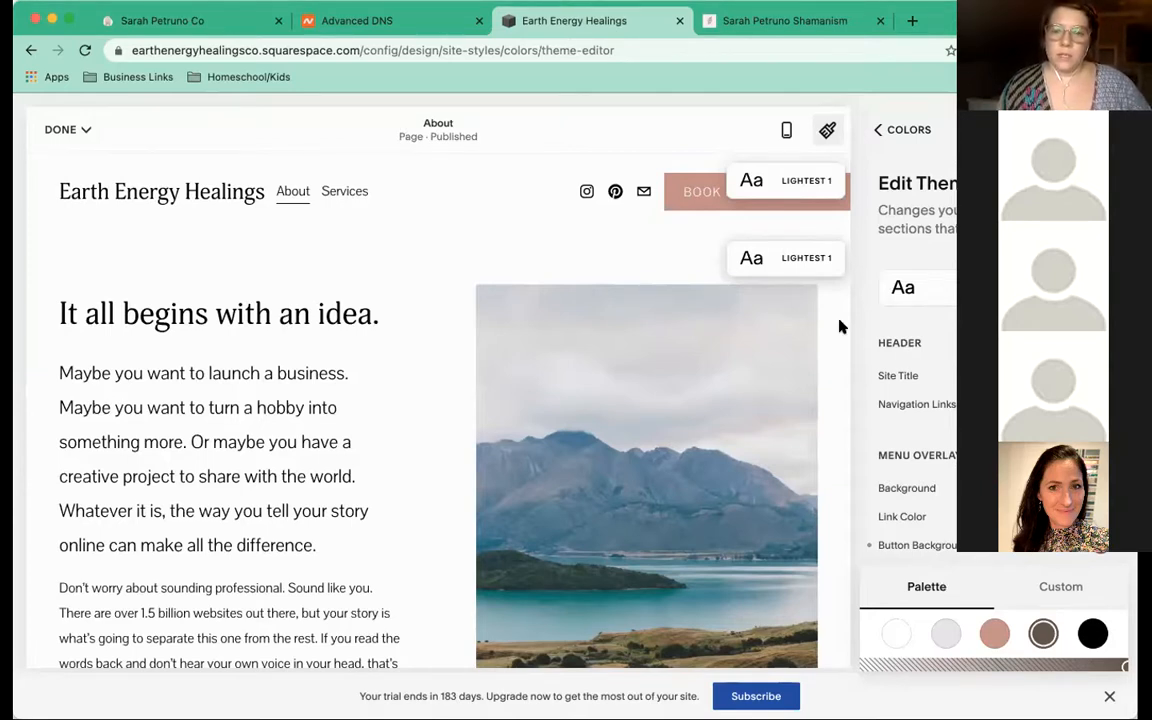
click(883, 134)
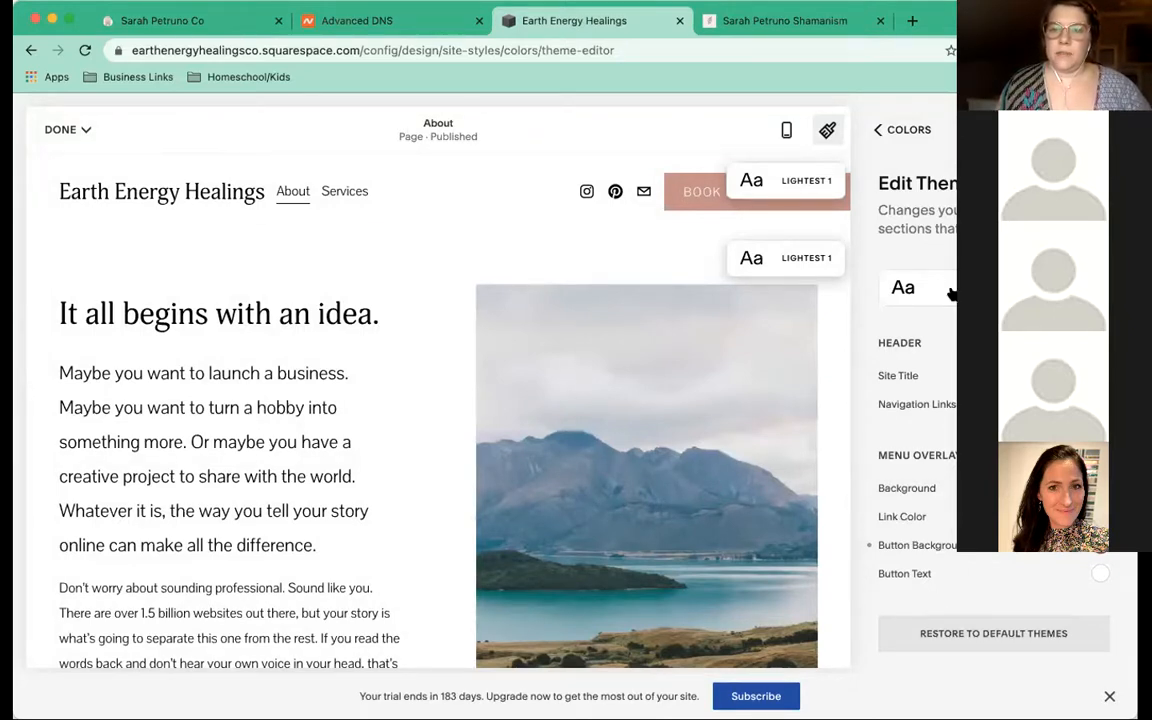
Give the header the light grey theme and return to the Site Styles overview
click(910, 287)
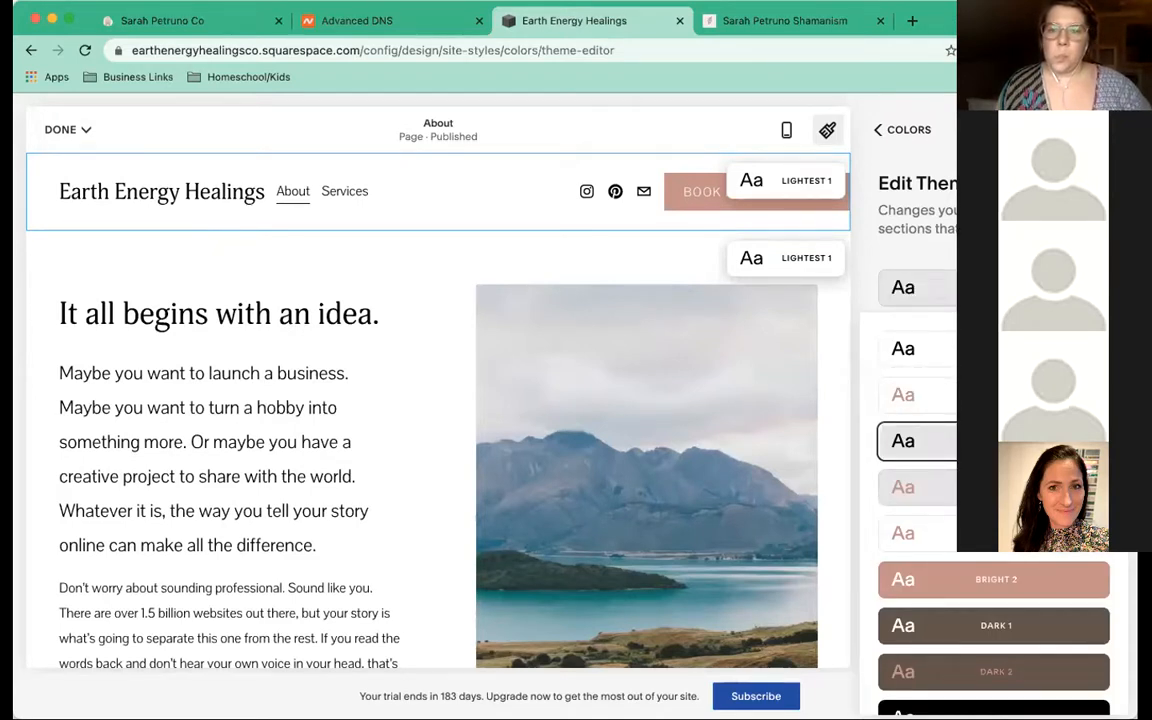
click(993, 441)
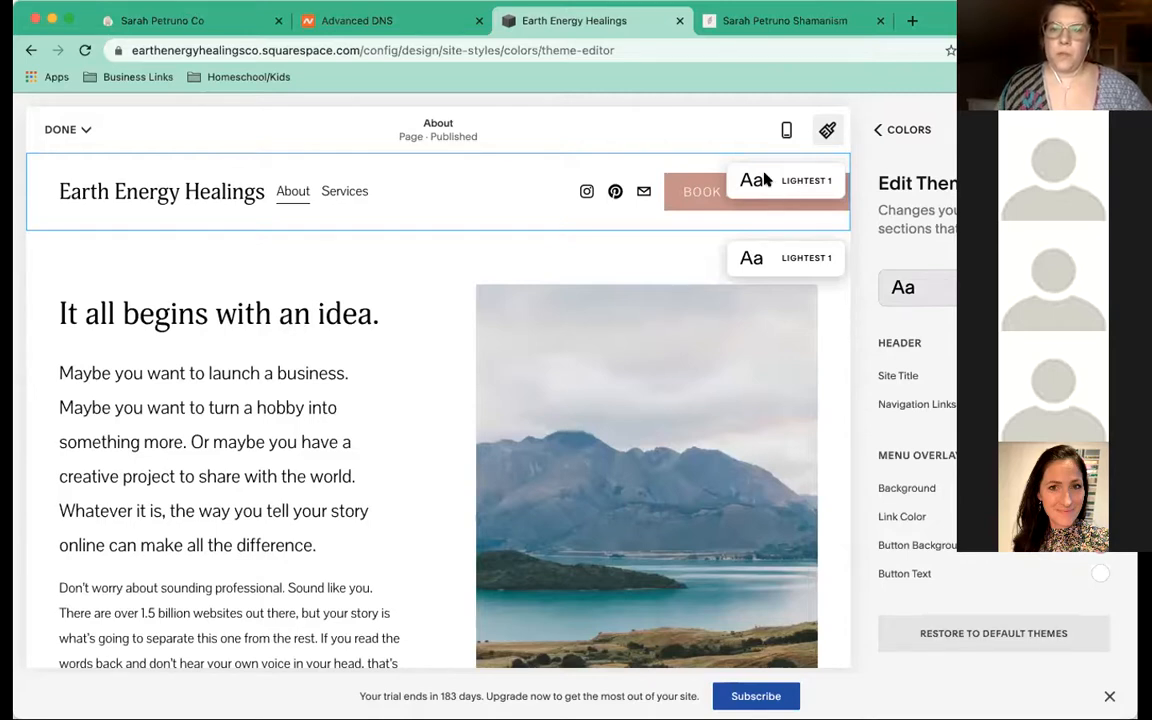
click(873, 131)
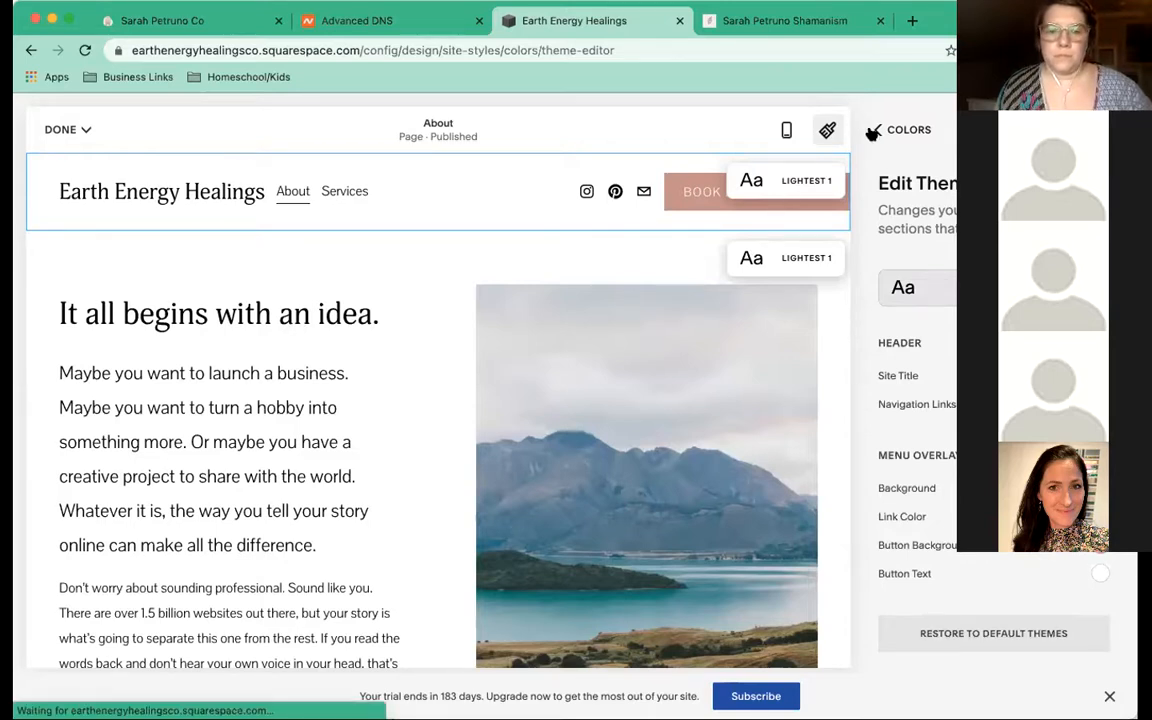
click(873, 132)
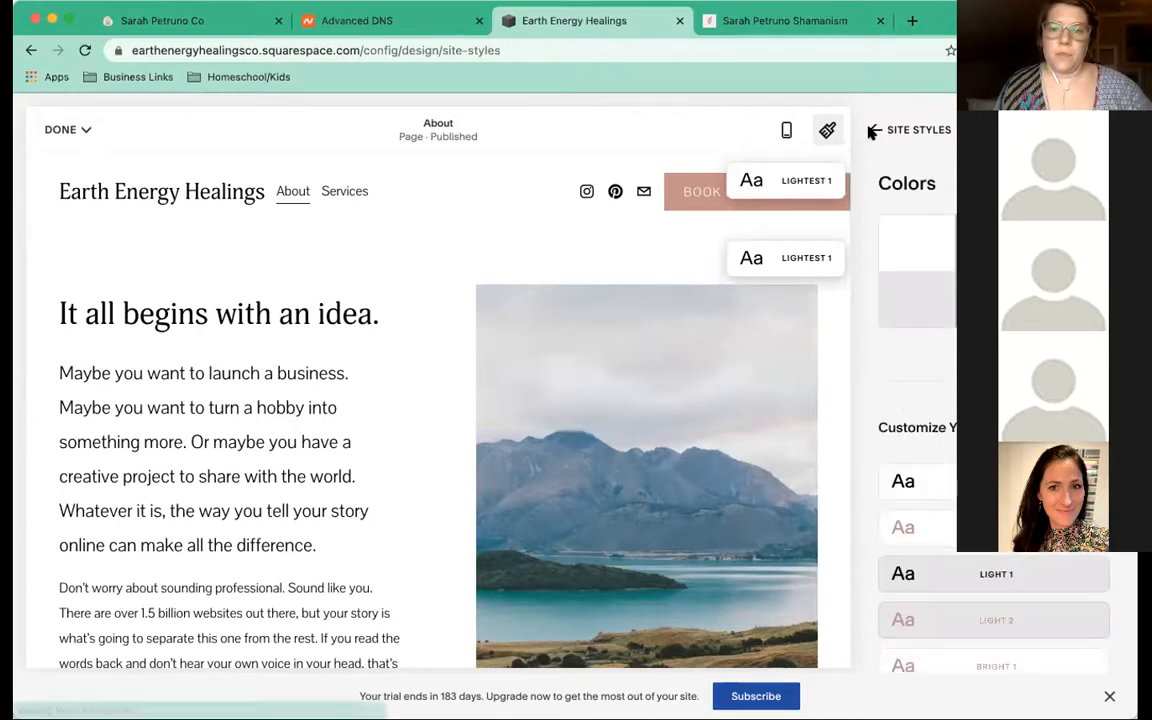
Close Site Styles, maximize the browser window, and save all site changes via Done > Save
click(890, 130)
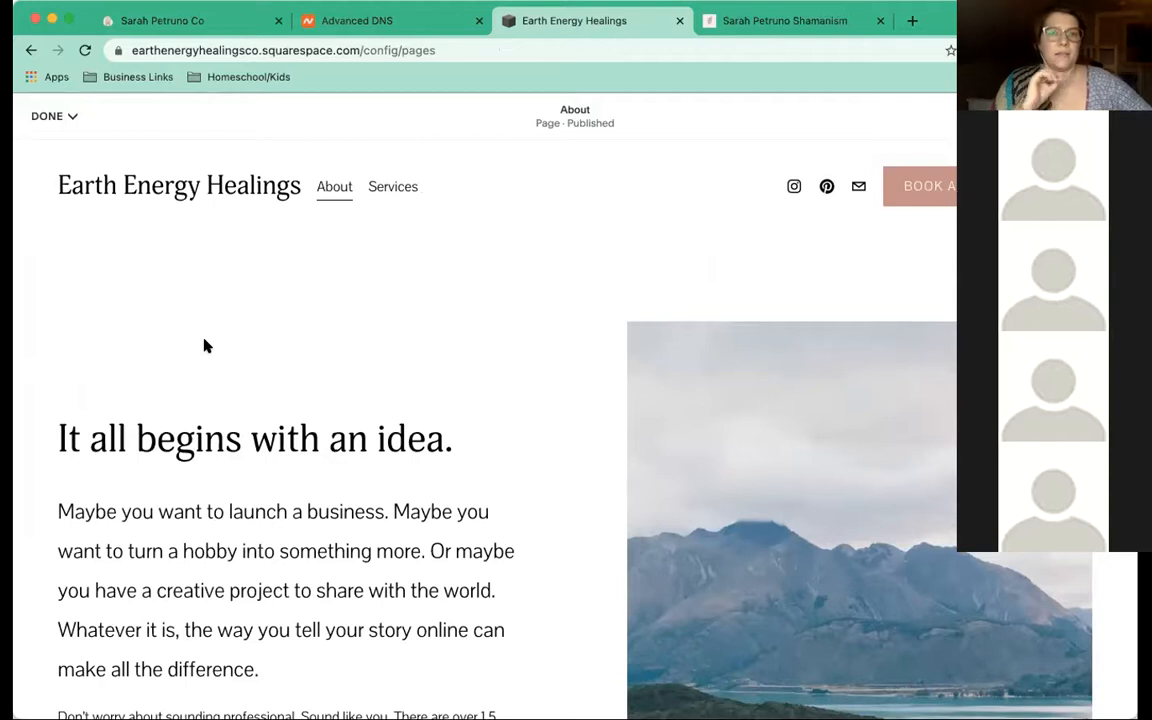
click(68, 20)
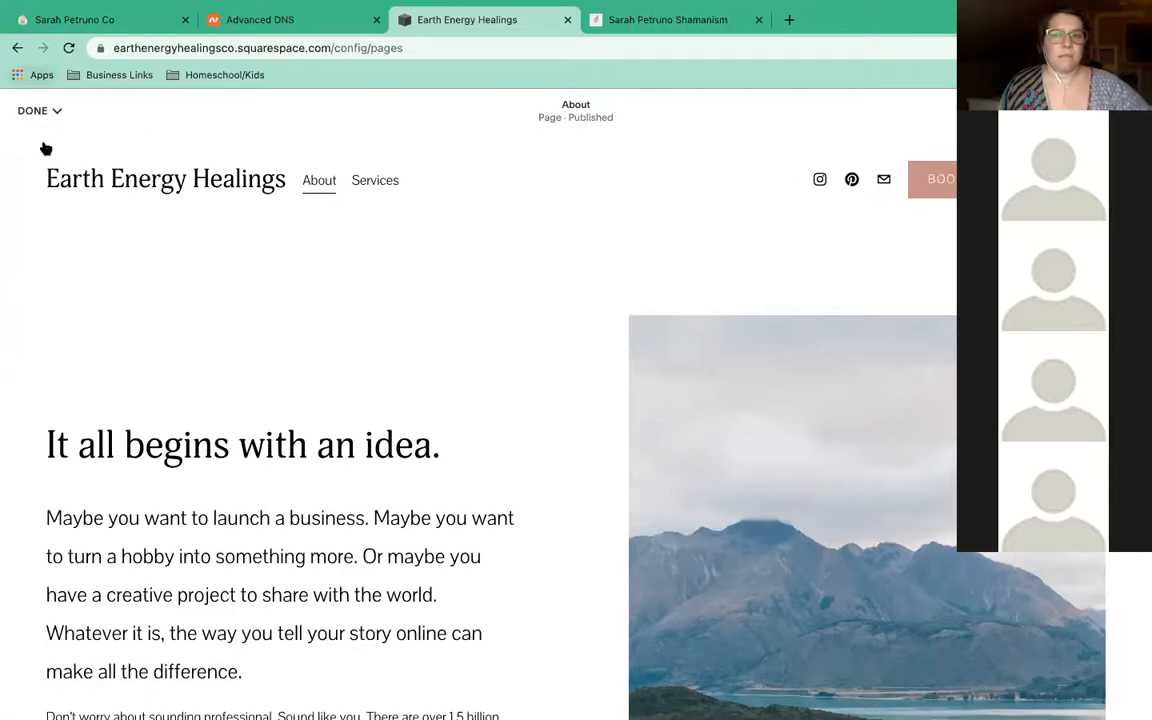
mouse_move(45, 148)
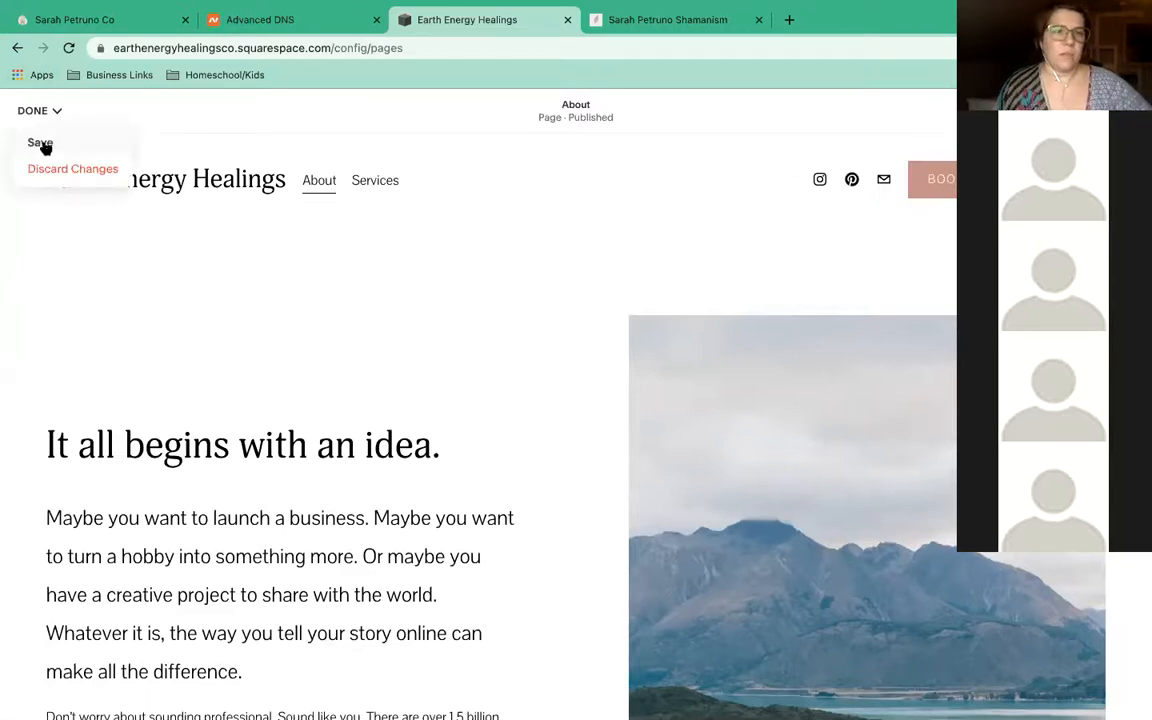
click(40, 143)
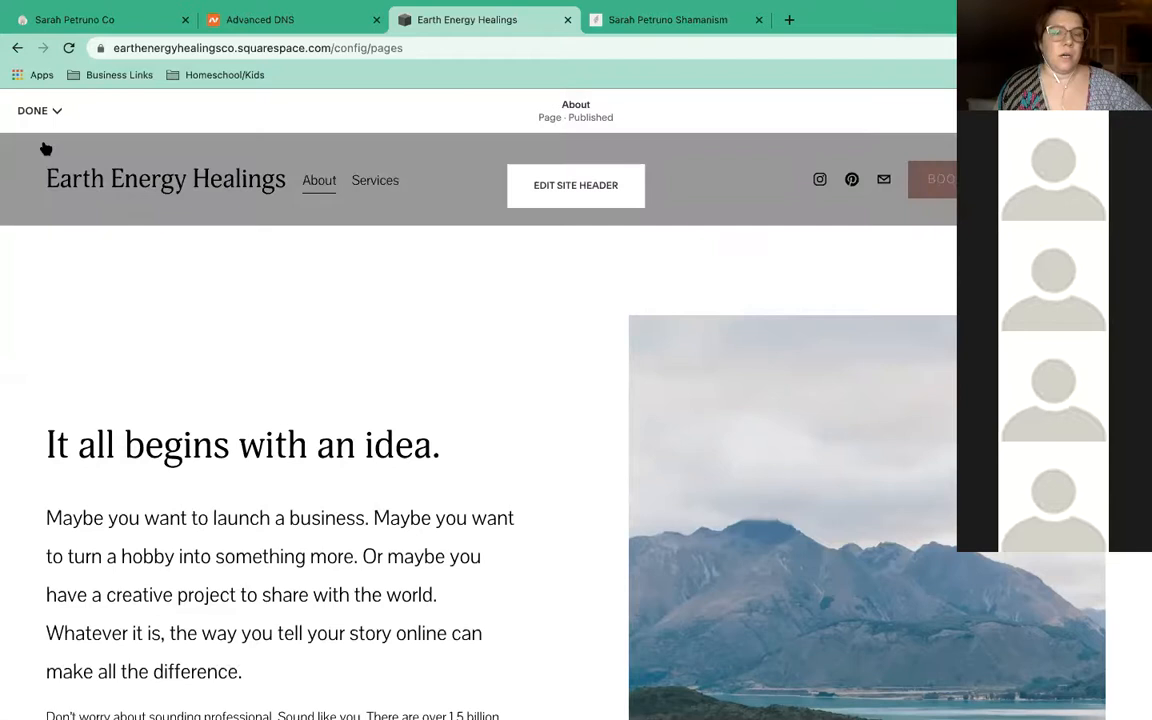
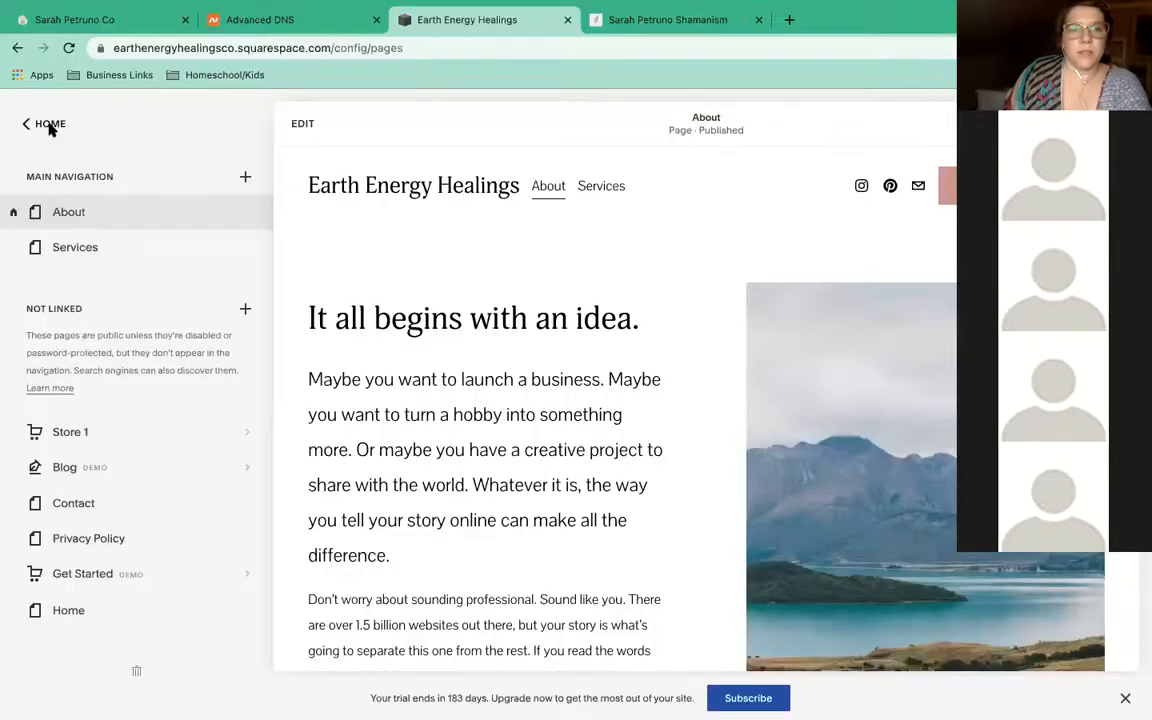
Leave the Earth Energy Healings editor via HOME and open the account dashboard from the avatar
click(27, 125)
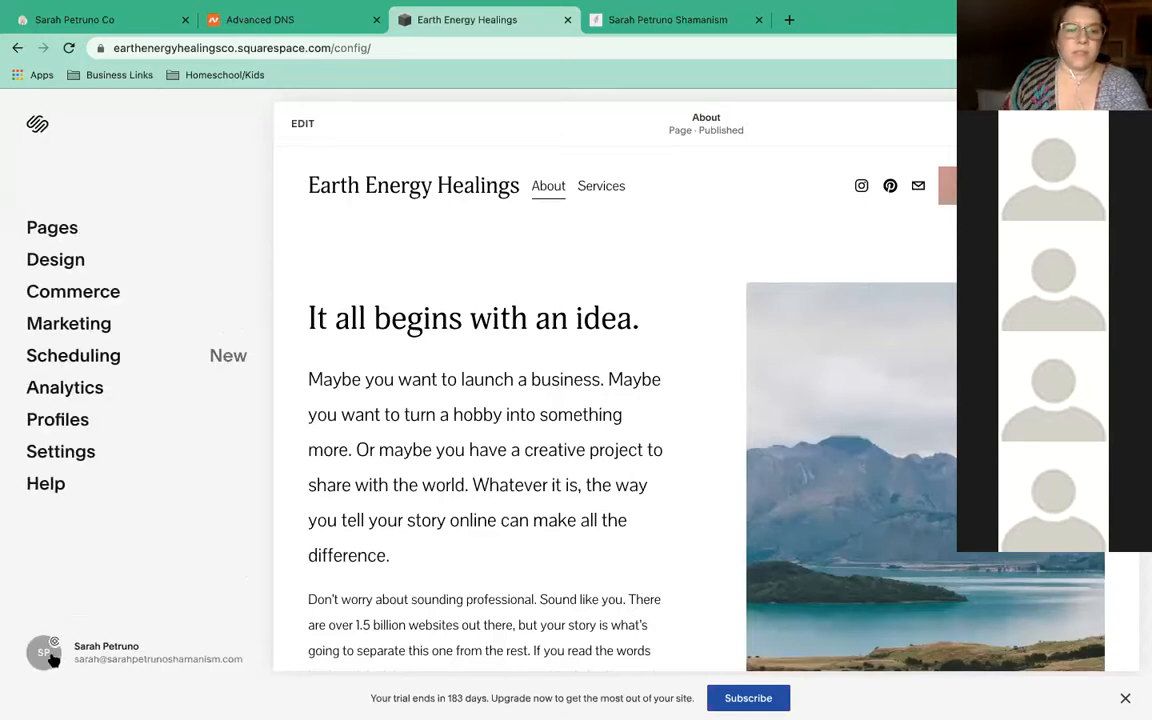
click(50, 654)
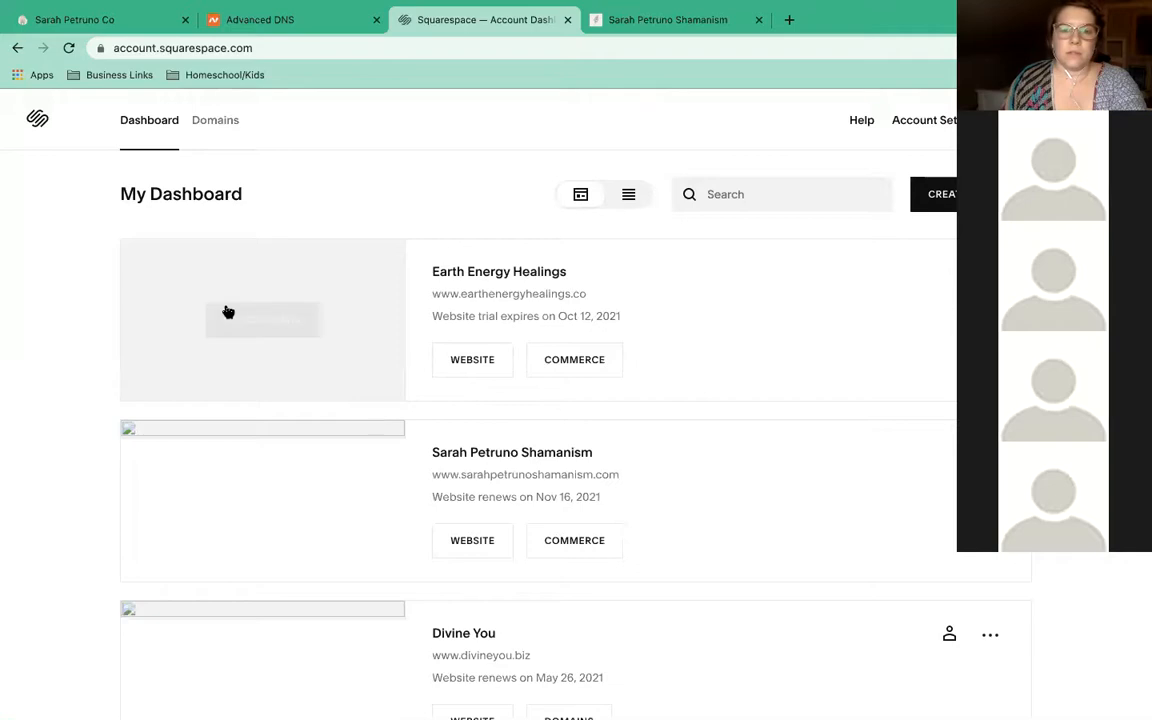
Find the shamanism site in the dashboard's site list and open its website editor
scroll(352, 421, down, 1)
scroll(352, 420, down, 4)
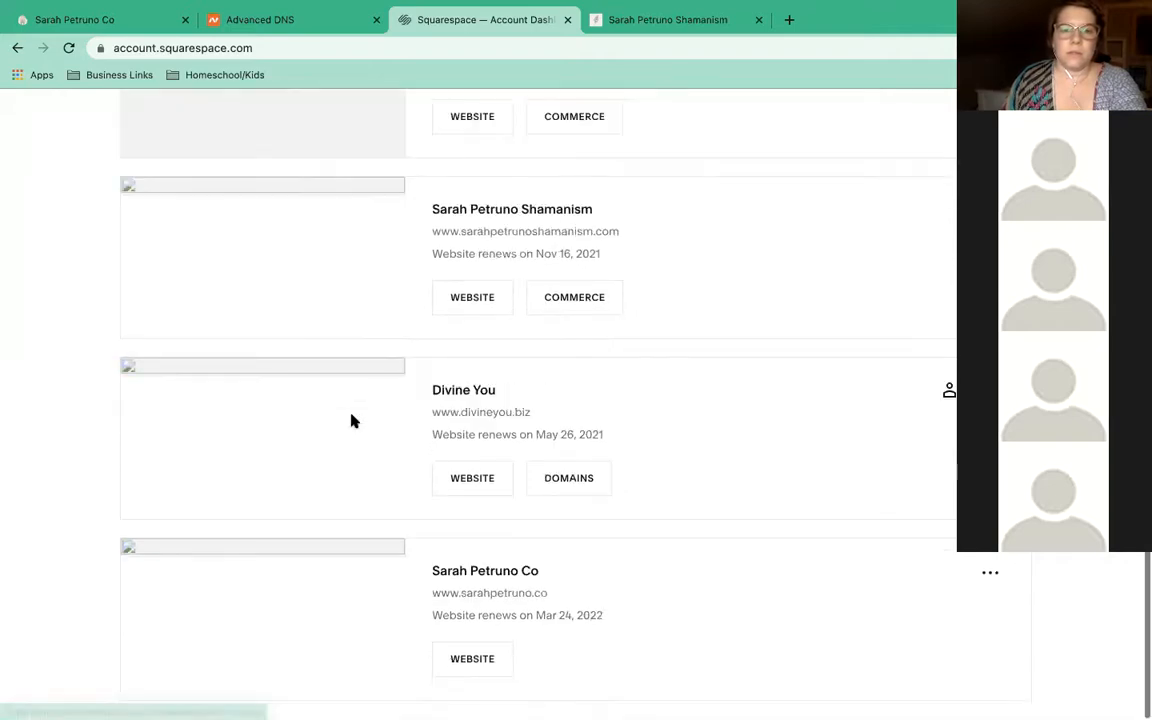
scroll(380, 410, up, 4)
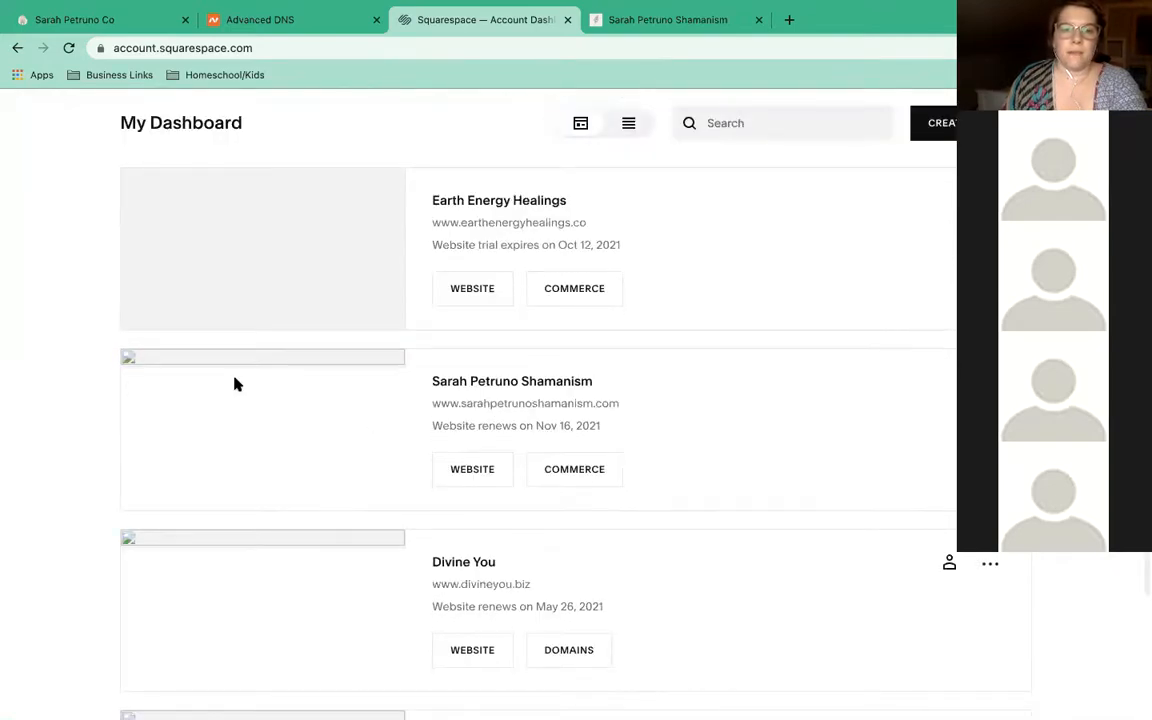
click(480, 478)
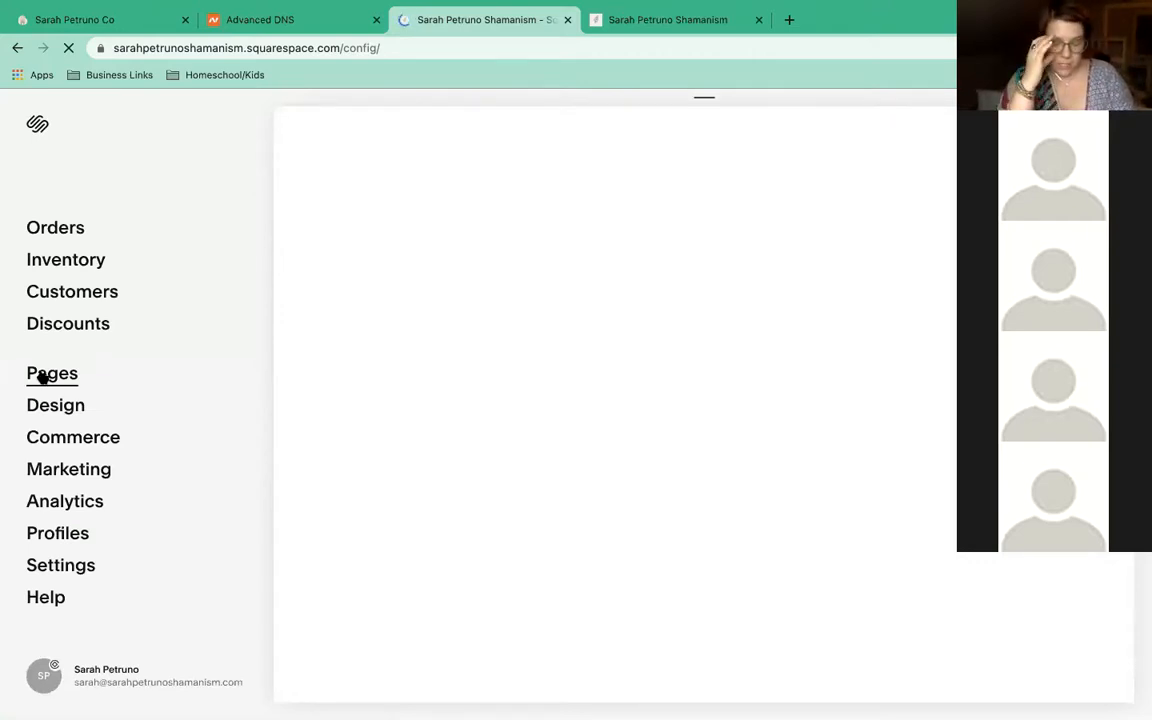
click(43, 374)
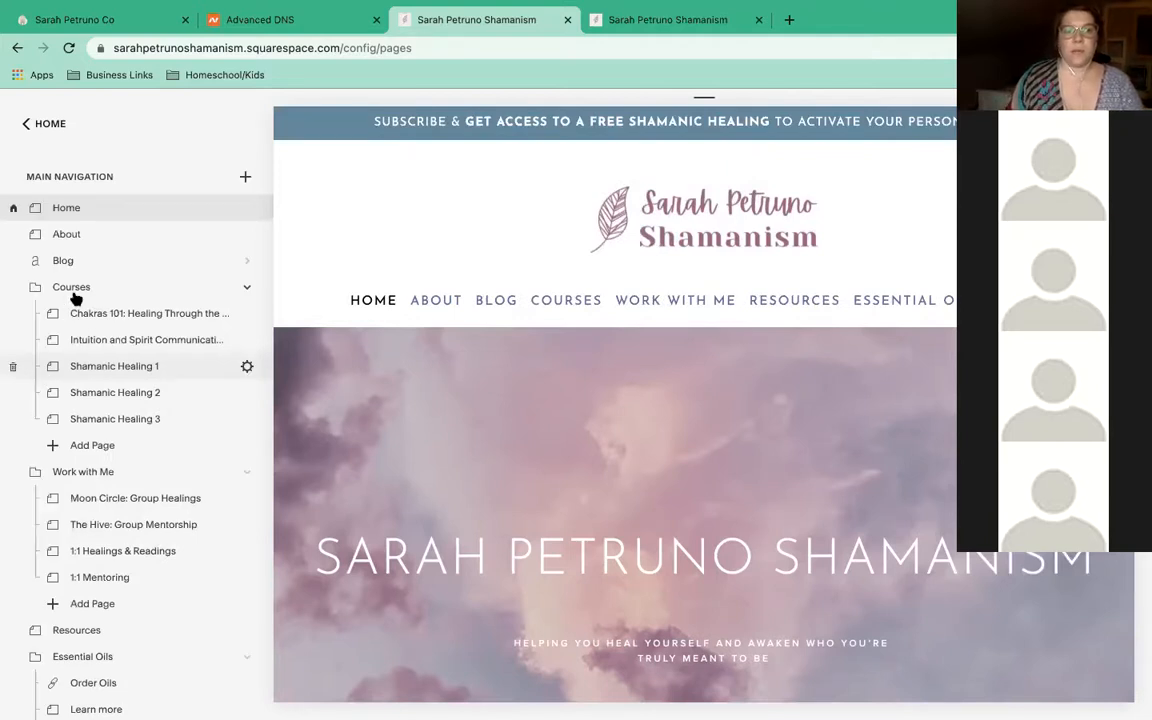
click(25, 125)
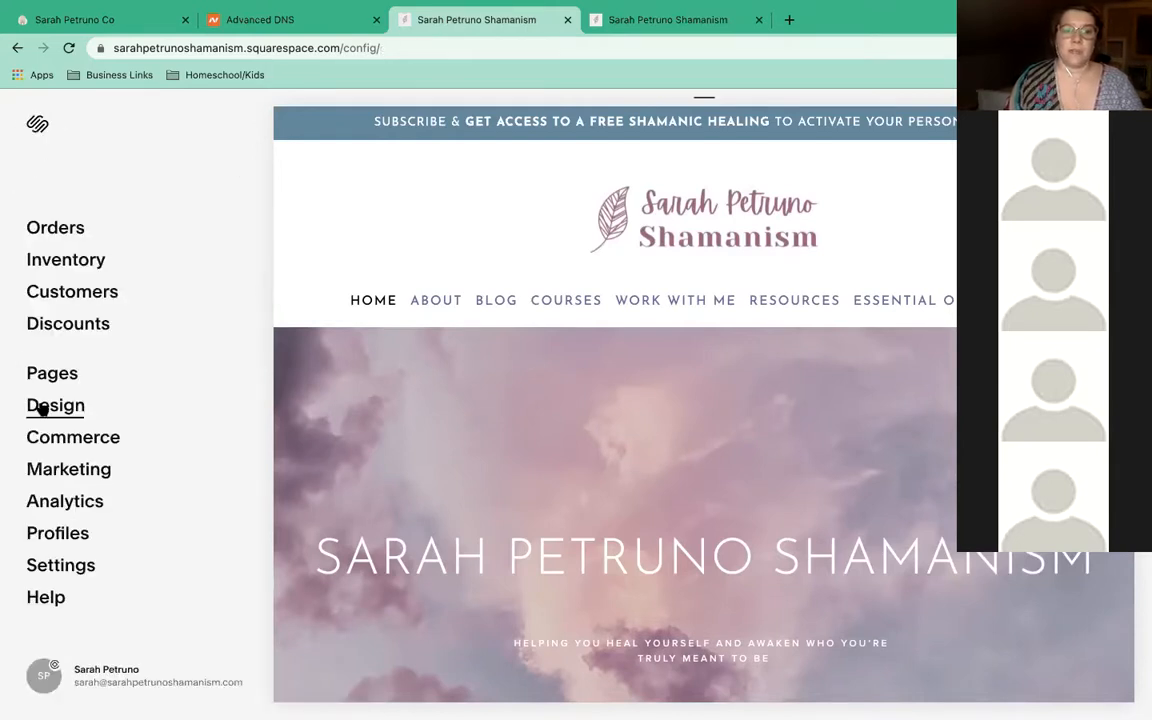
click(42, 408)
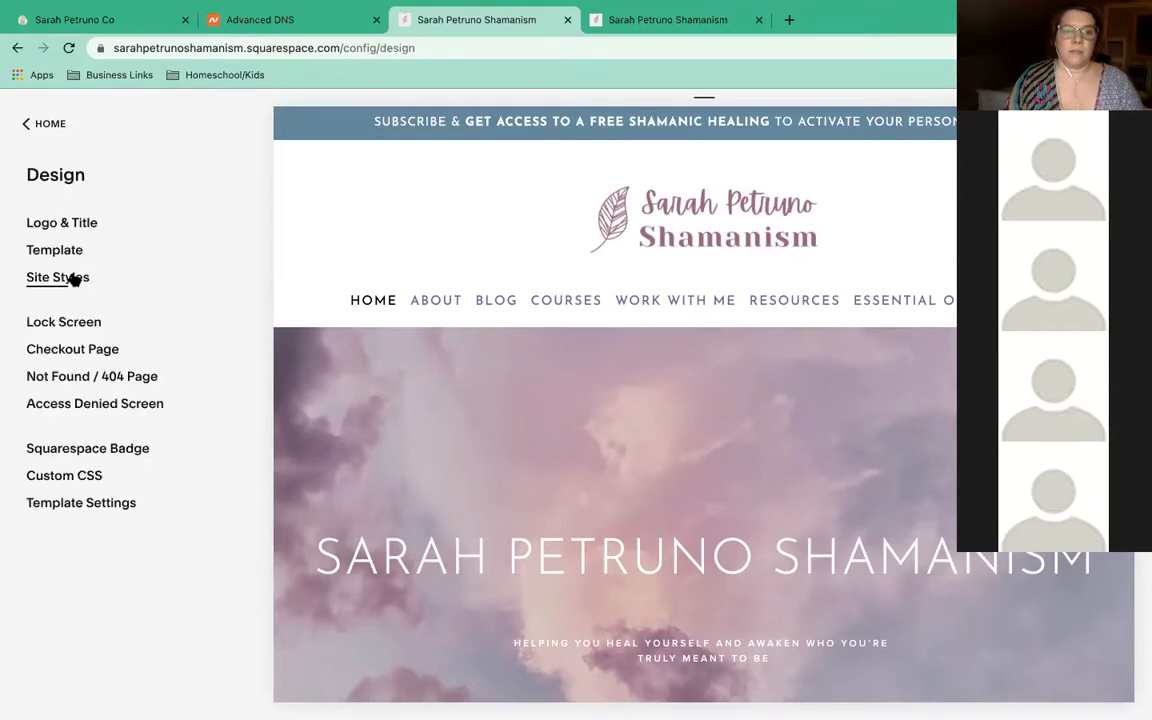
click(74, 280)
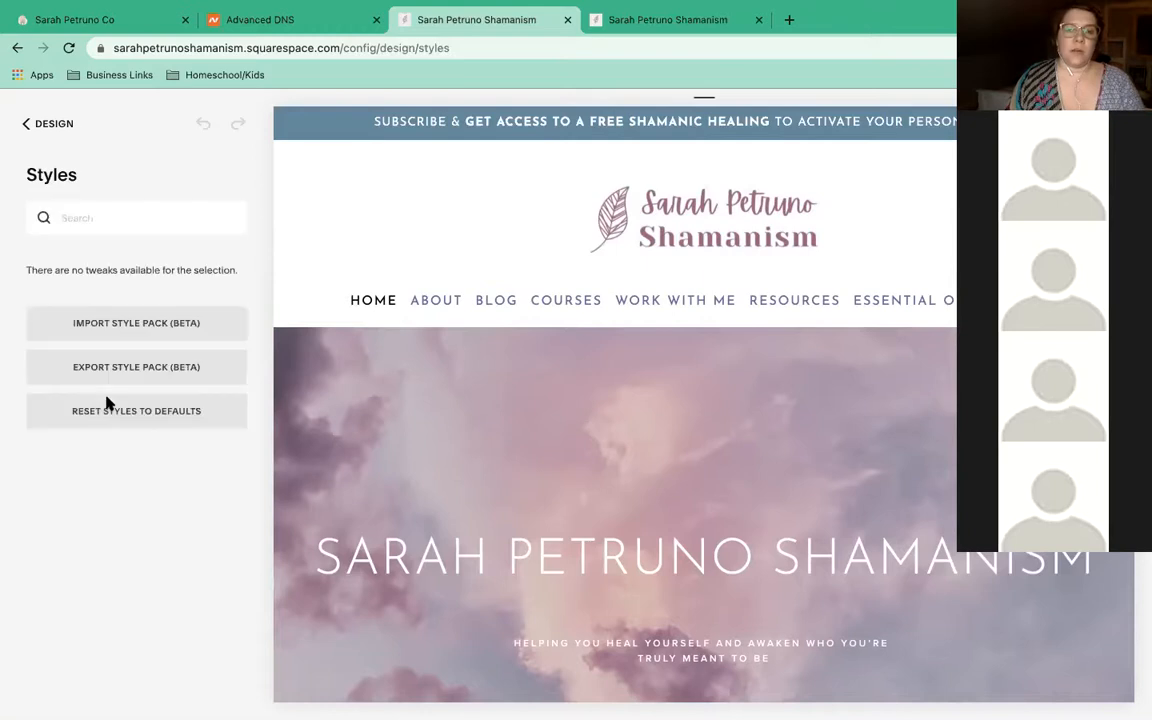
scroll(114, 435, down, 3)
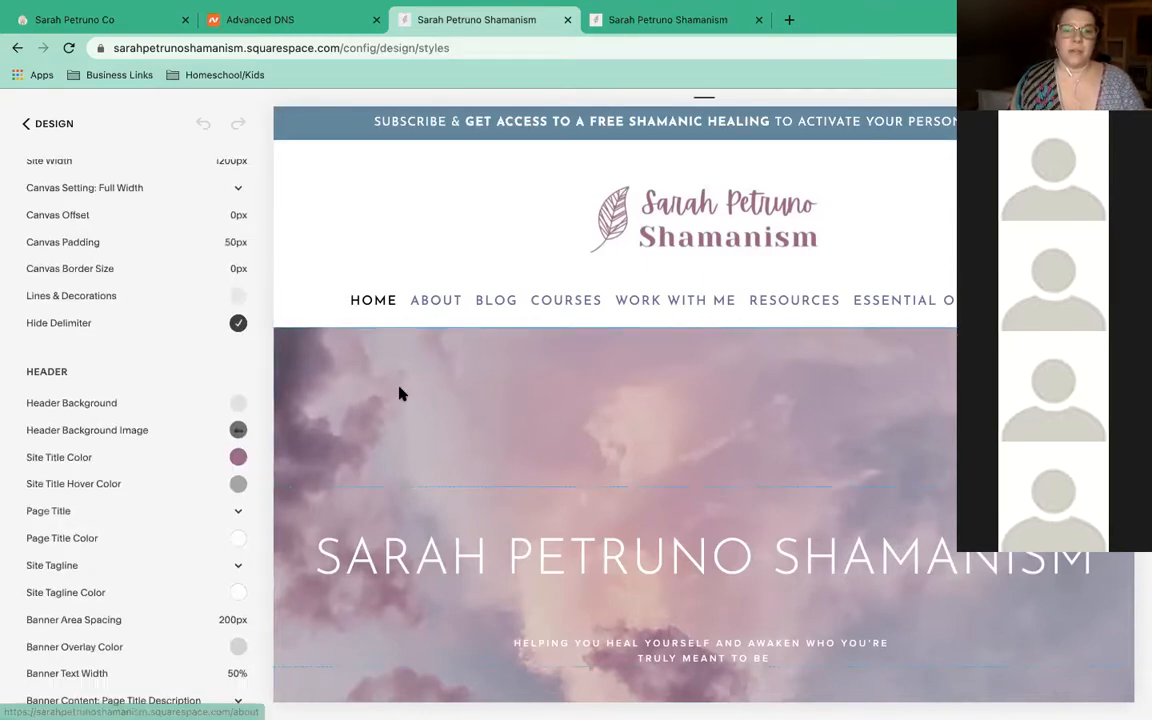
scroll(399, 393, down, 5)
scroll(700, 390, down, 1)
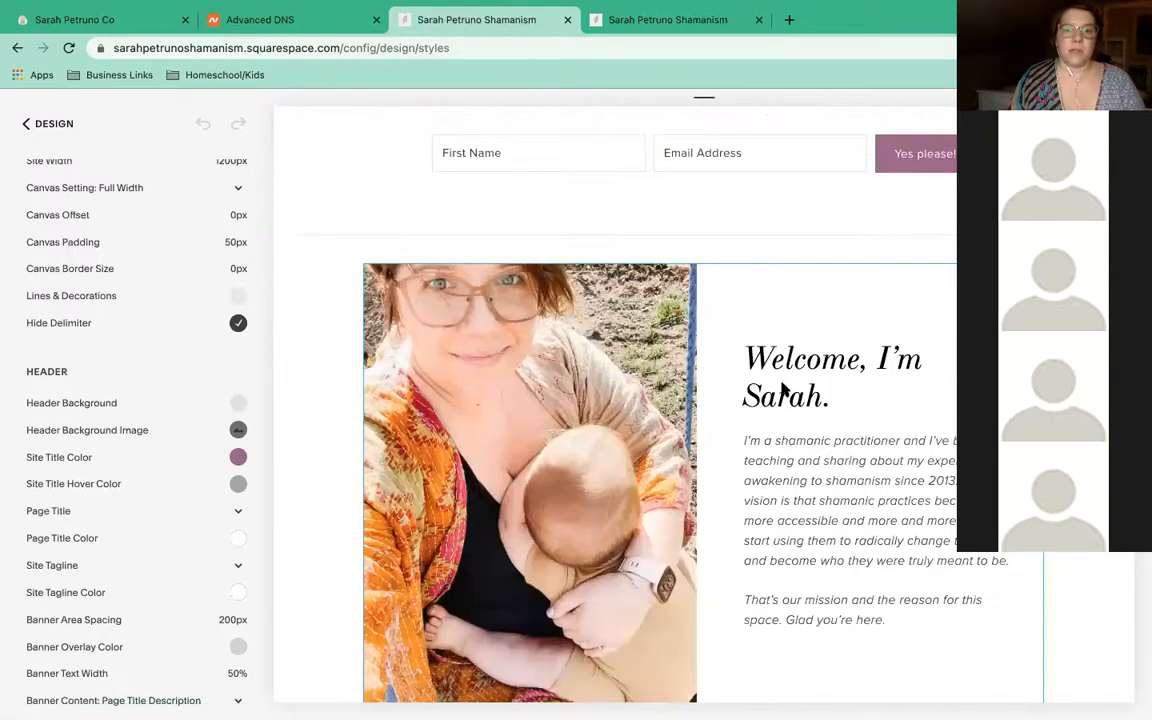
click(808, 378)
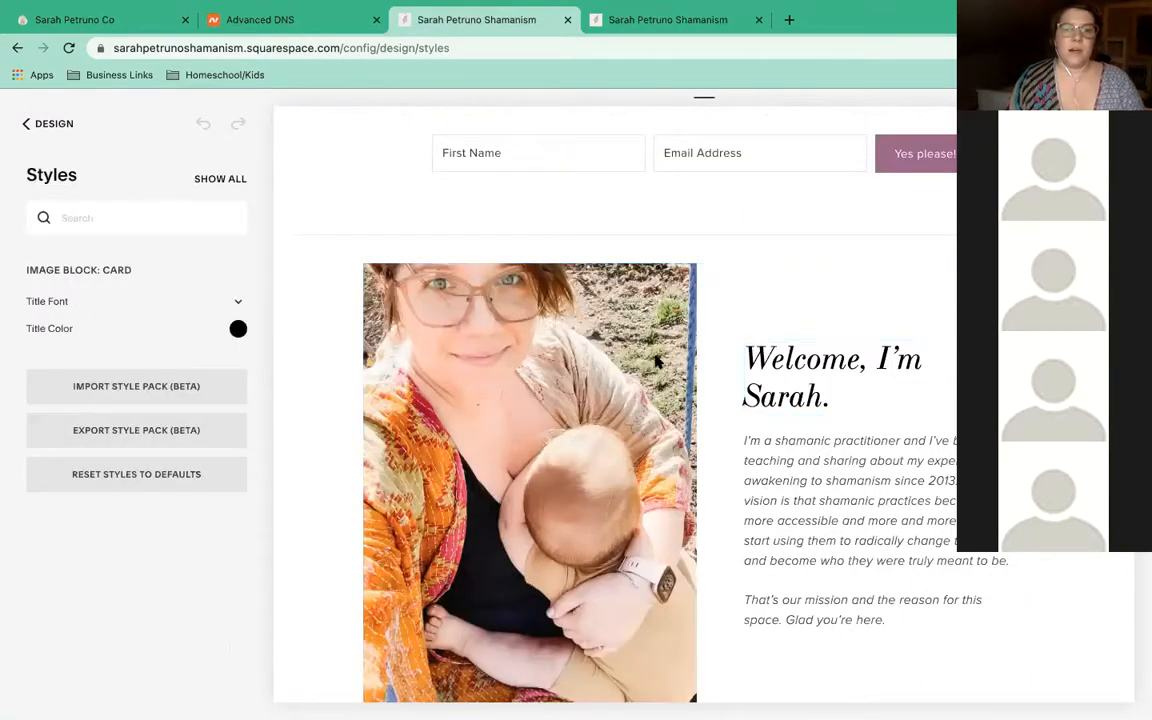
scroll(617, 320, down, 3)
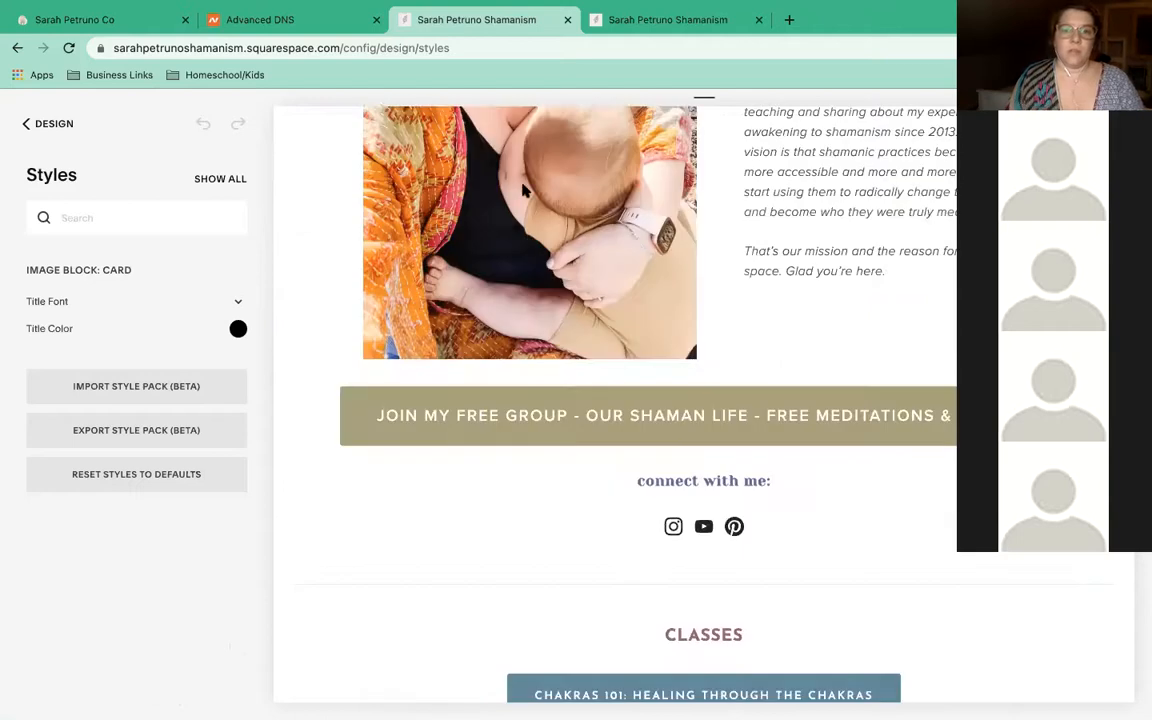
scroll(540, 175, down, 2)
click(558, 159)
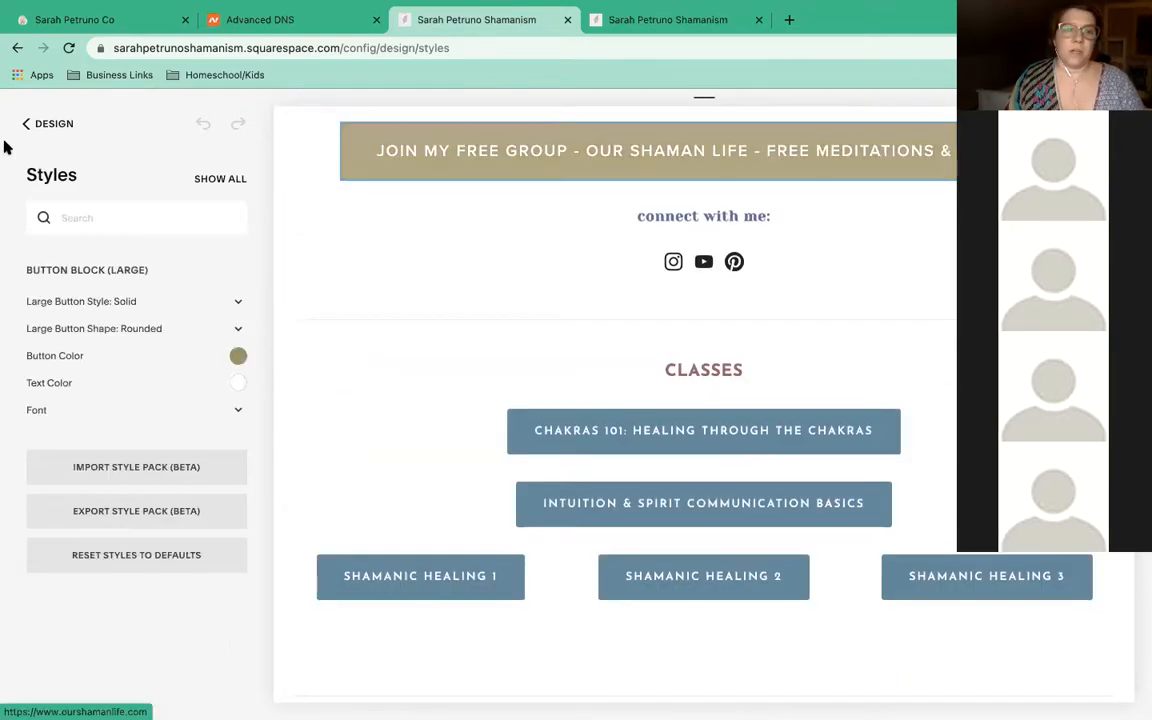
click(24, 128)
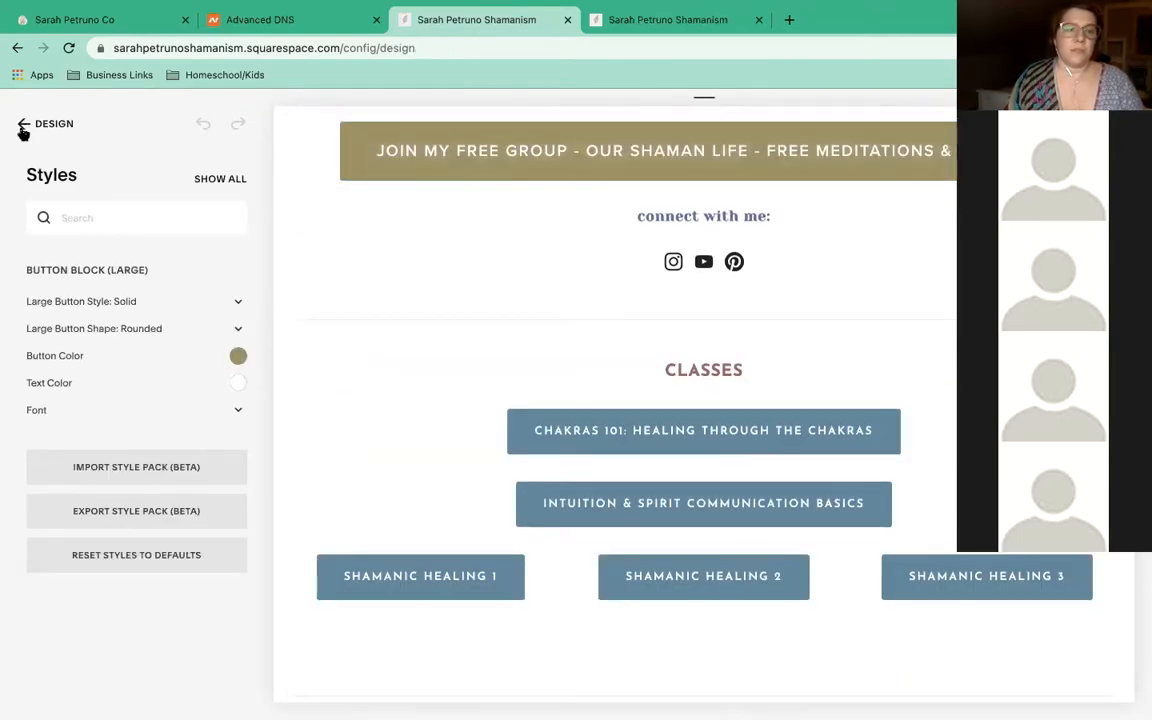
click(21, 130)
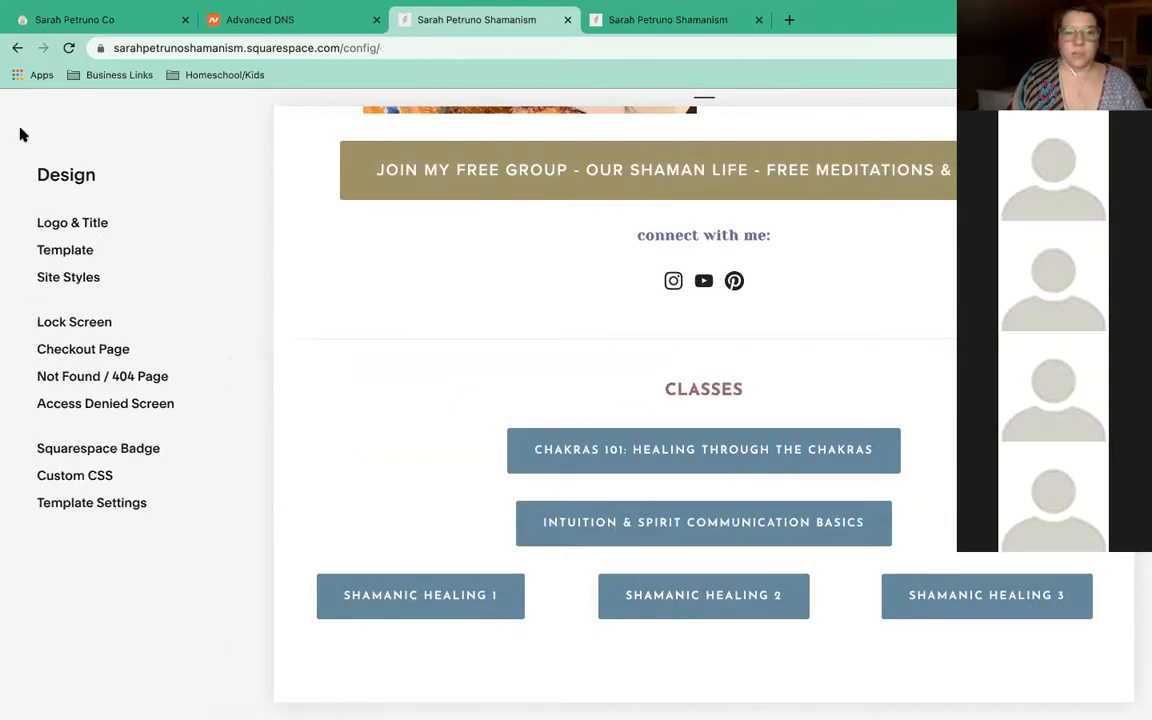
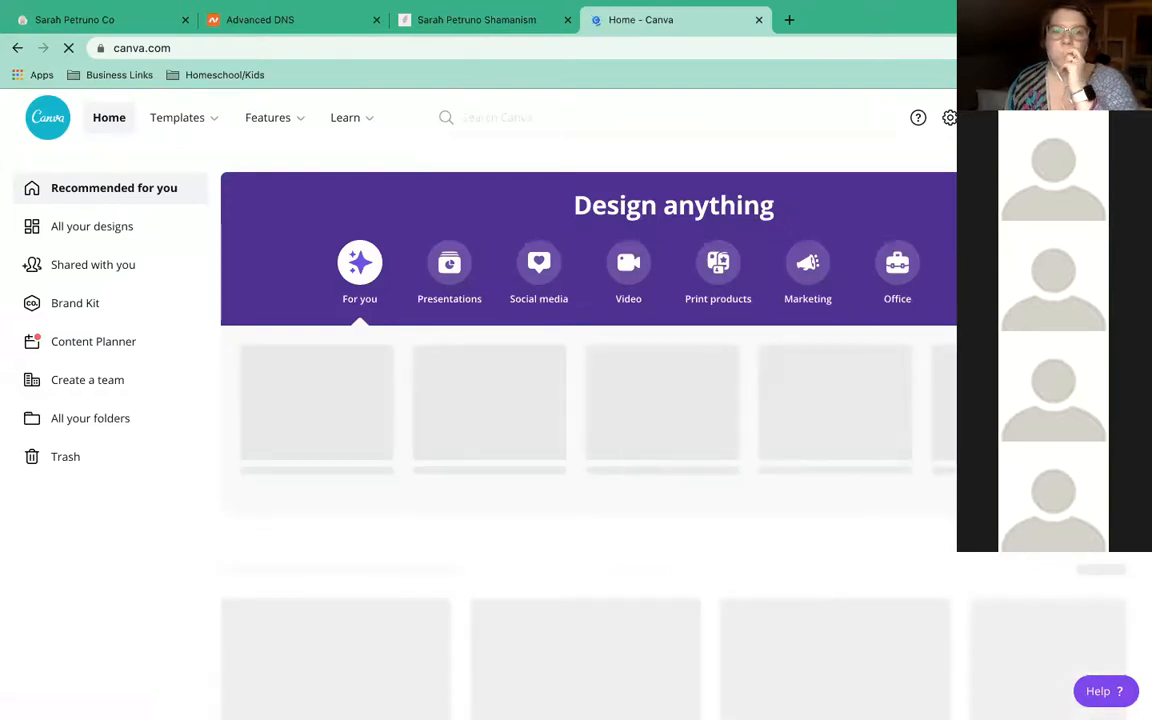
Start a blank Canva design using the Logo type from the Suggested list
click(1035, 118)
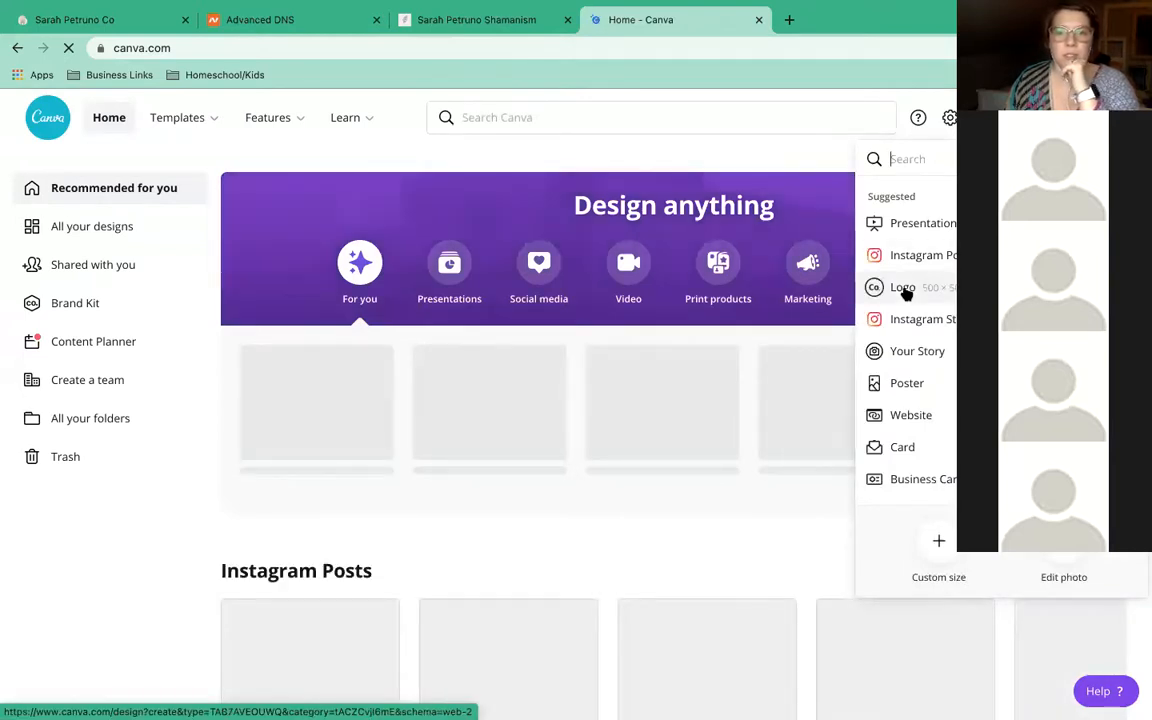
click(903, 288)
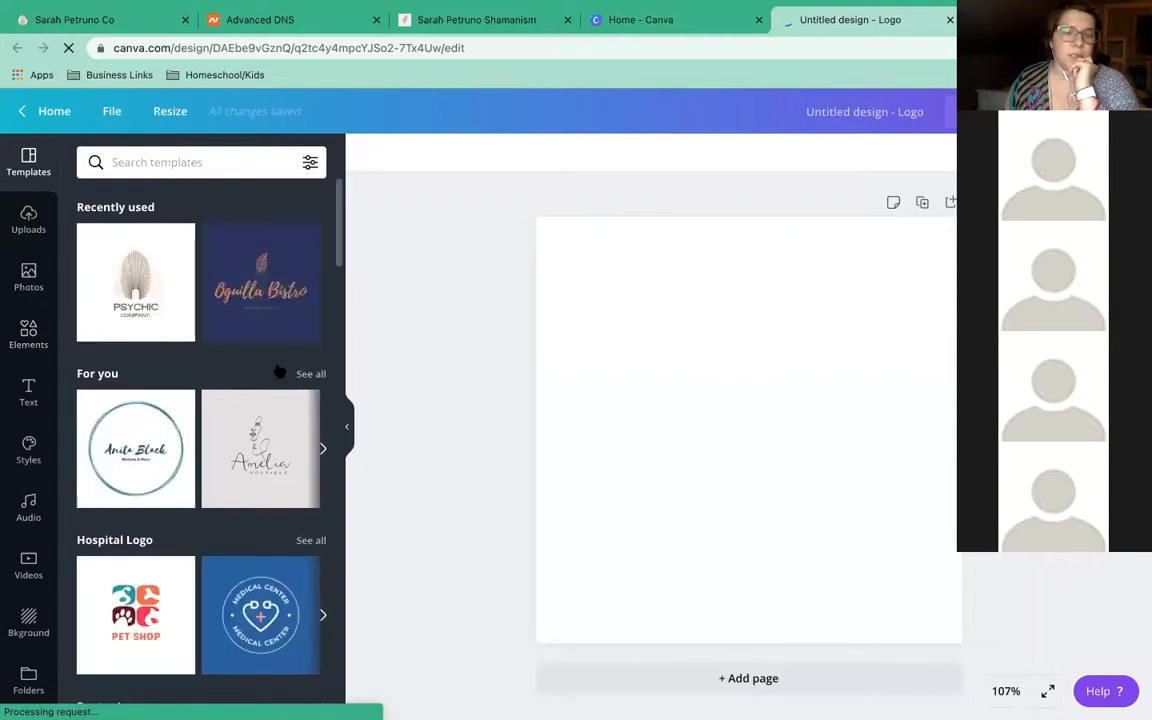
scroll(279, 372, down, 5)
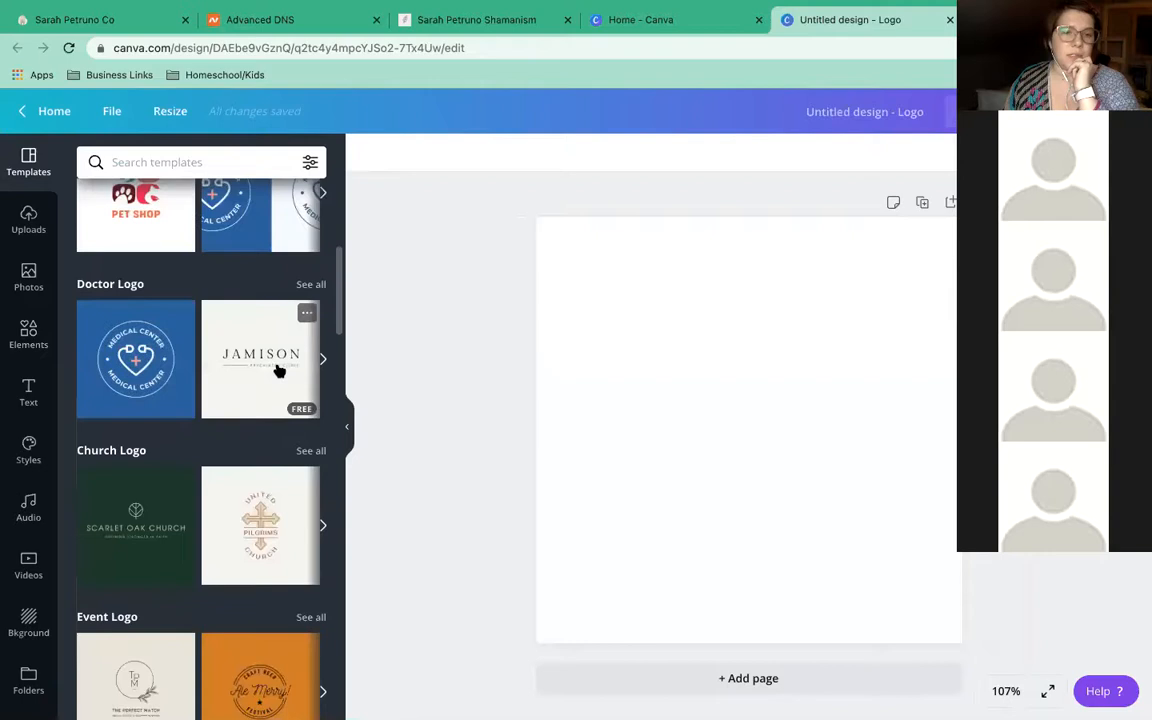
scroll(279, 372, down, 2)
scroll(279, 372, down, 2)
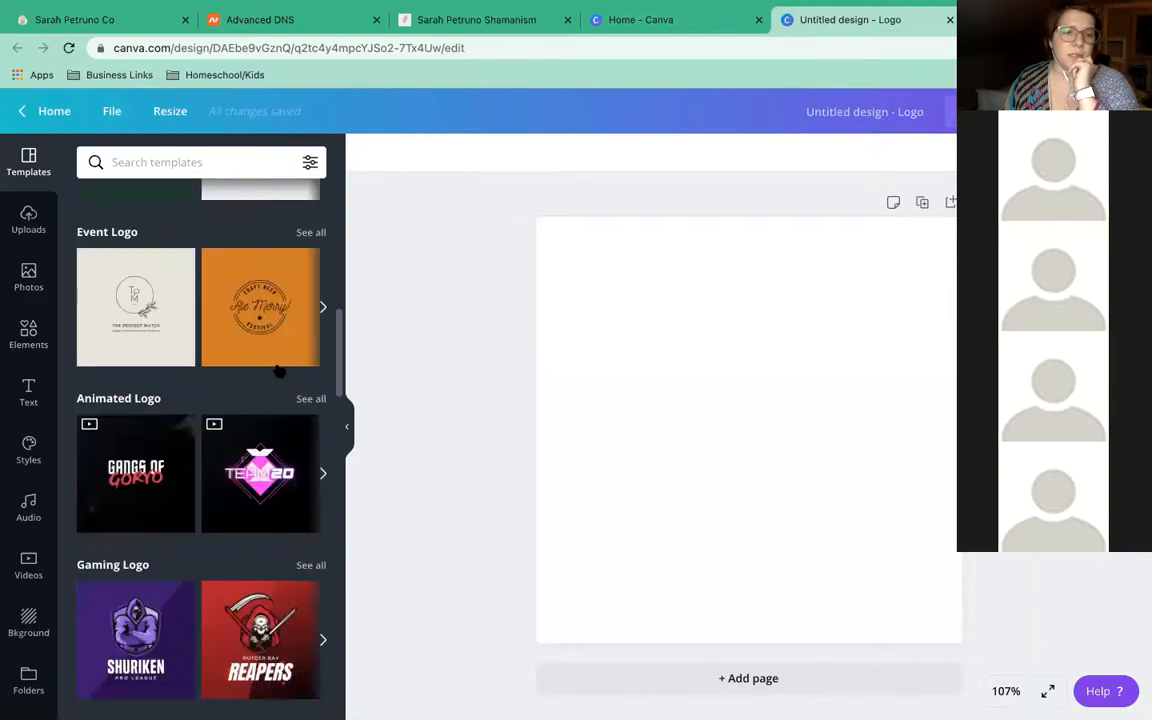
scroll(279, 372, down, 2)
scroll(279, 372, down, 2)
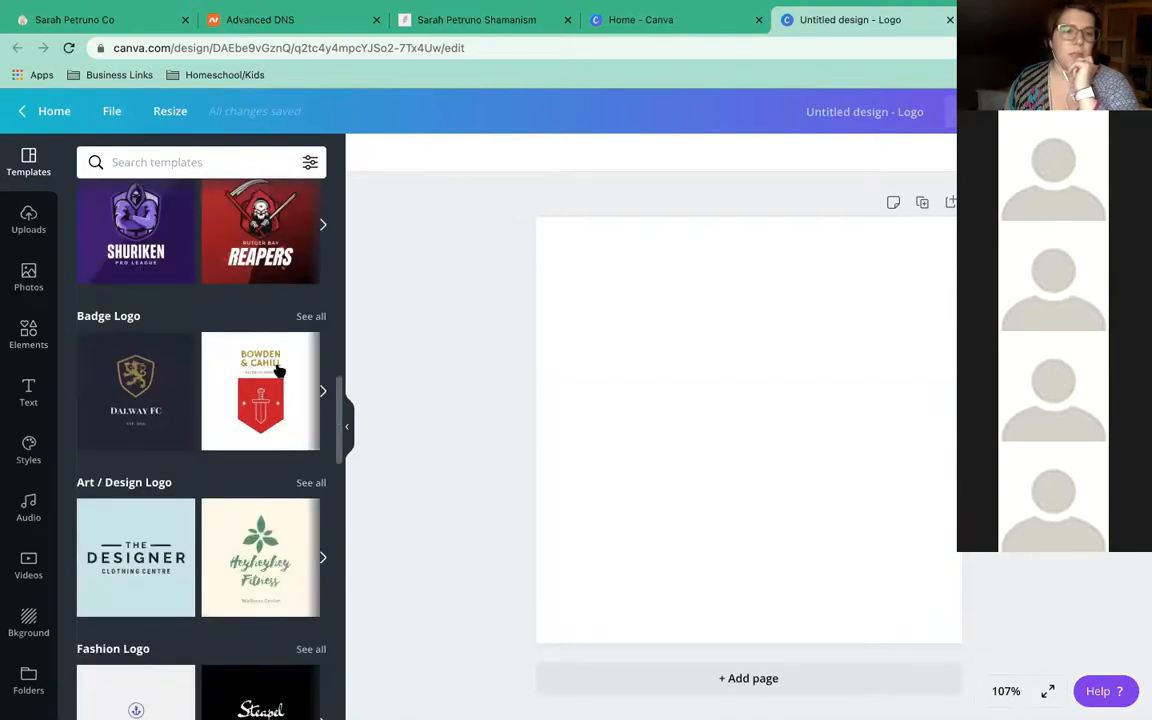
scroll(279, 372, down, 2)
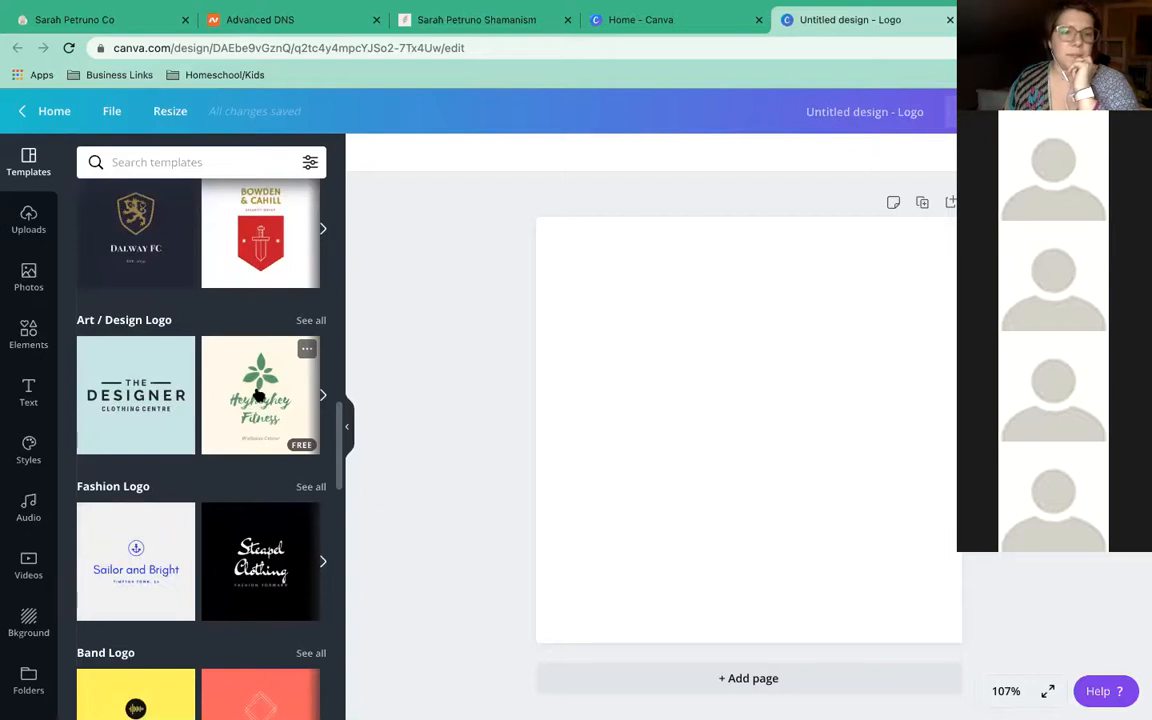
scroll(256, 395, down, 3)
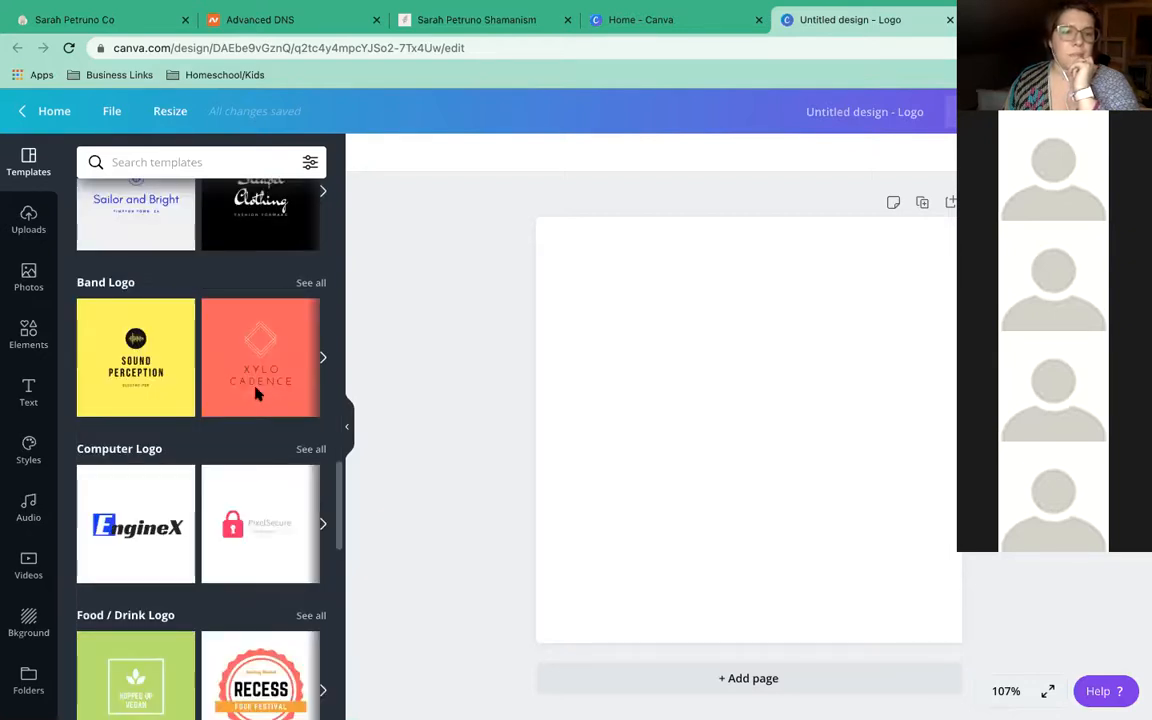
scroll(257, 395, down, 2)
scroll(258, 395, down, 1)
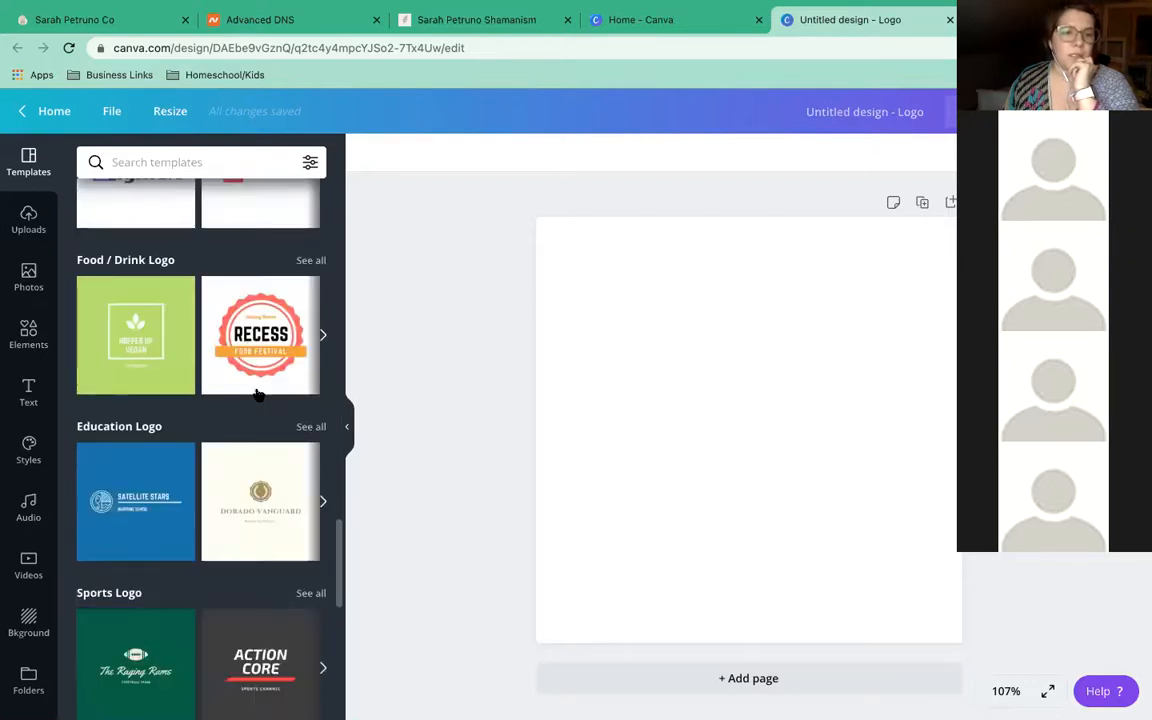
scroll(258, 395, down, 2)
scroll(258, 395, down, 1)
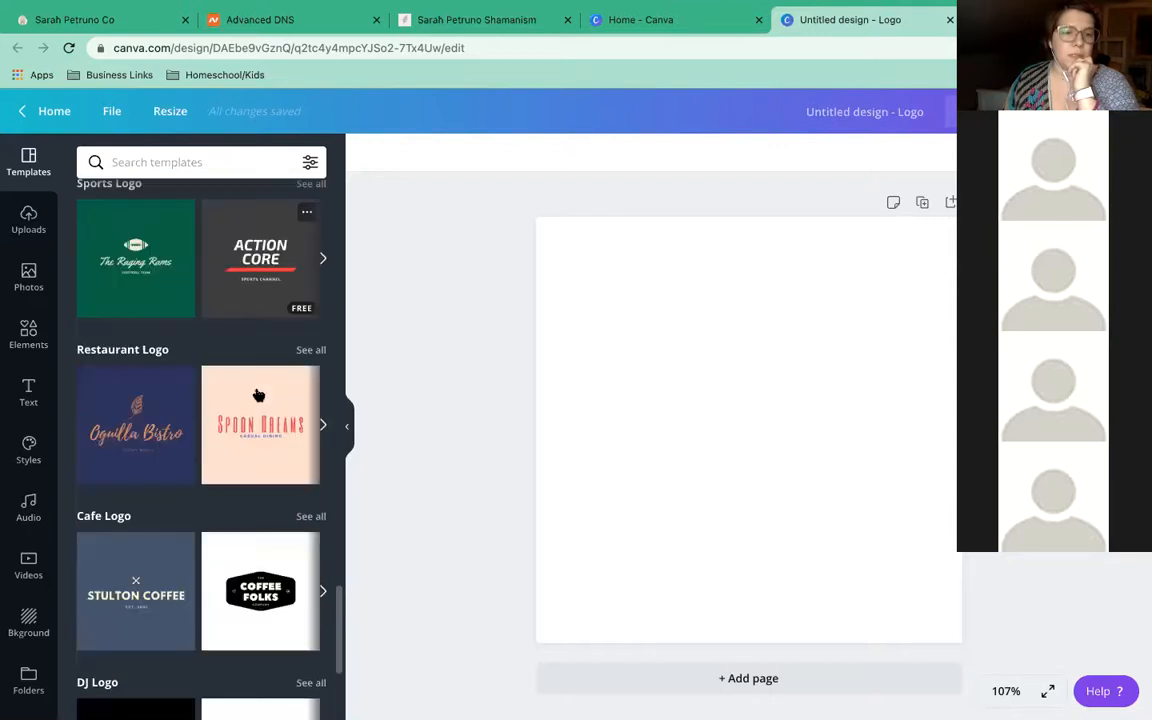
scroll(258, 395, down, 1)
scroll(257, 394, down, 1)
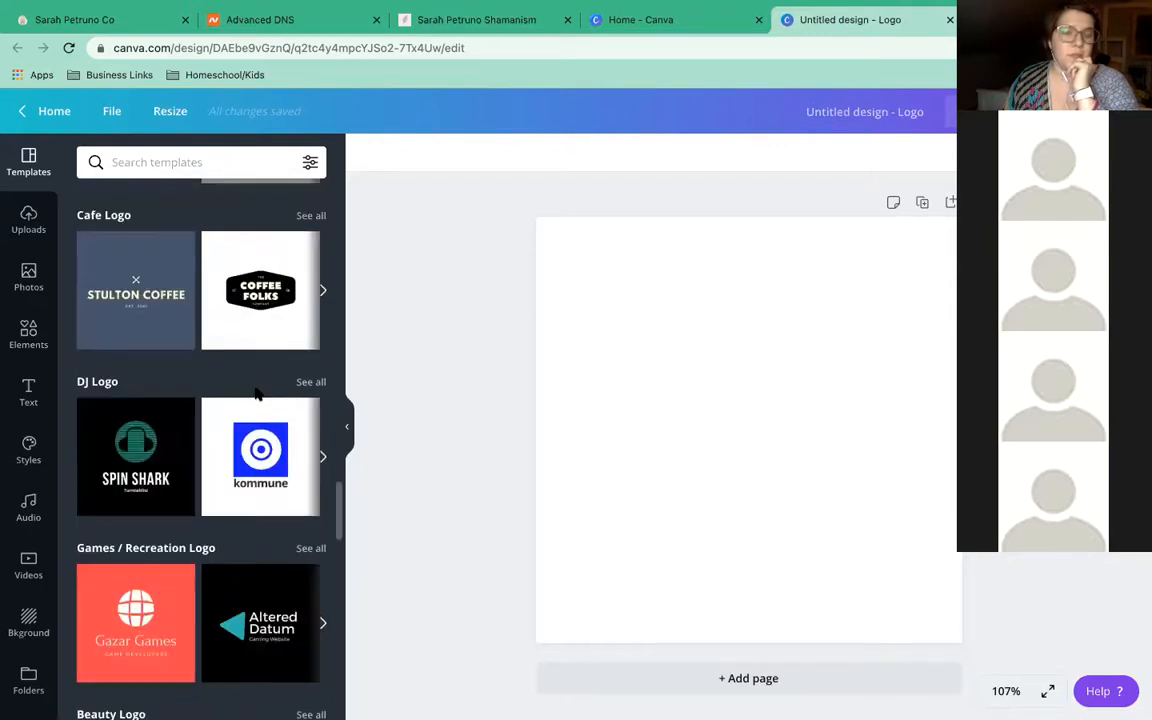
scroll(257, 394, down, 1)
scroll(258, 396, down, 1)
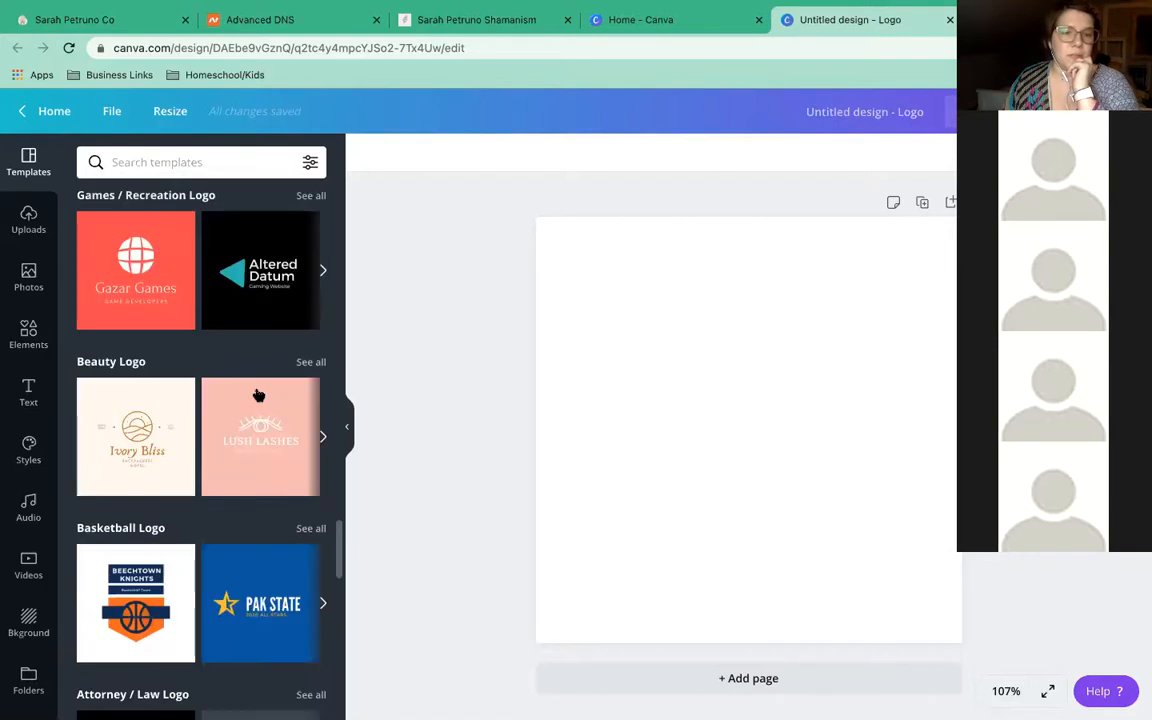
scroll(258, 396, down, 1)
scroll(258, 395, down, 1)
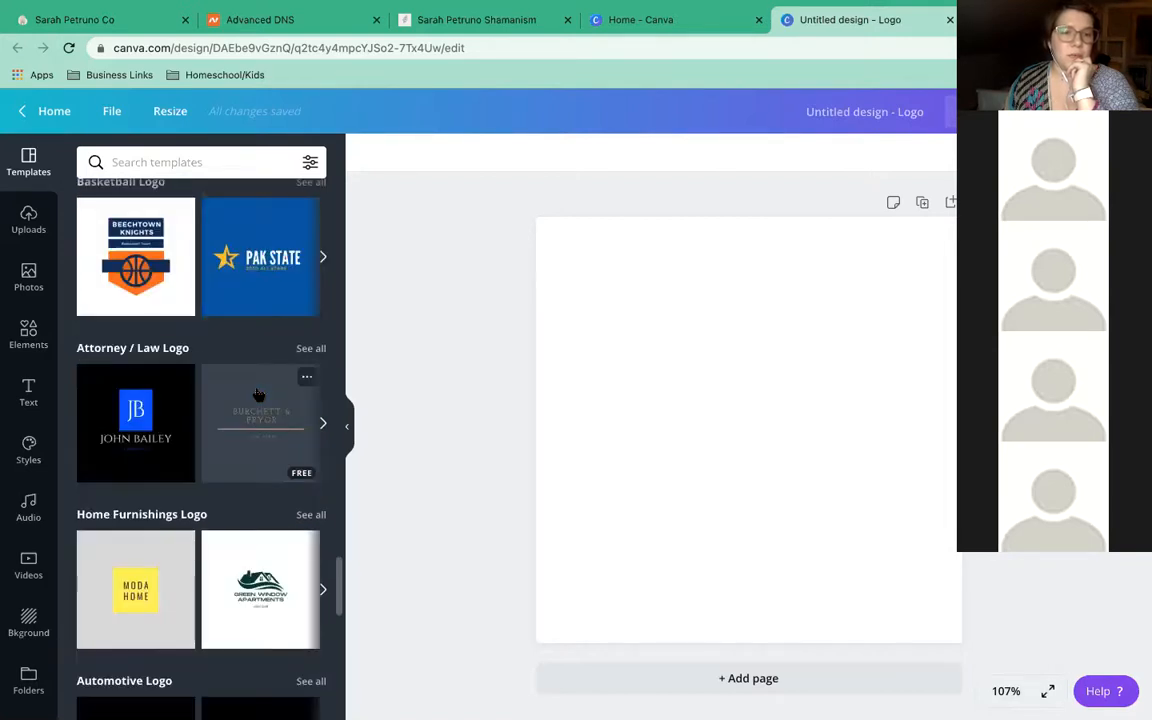
scroll(258, 394, down, 2)
scroll(258, 392, down, 1)
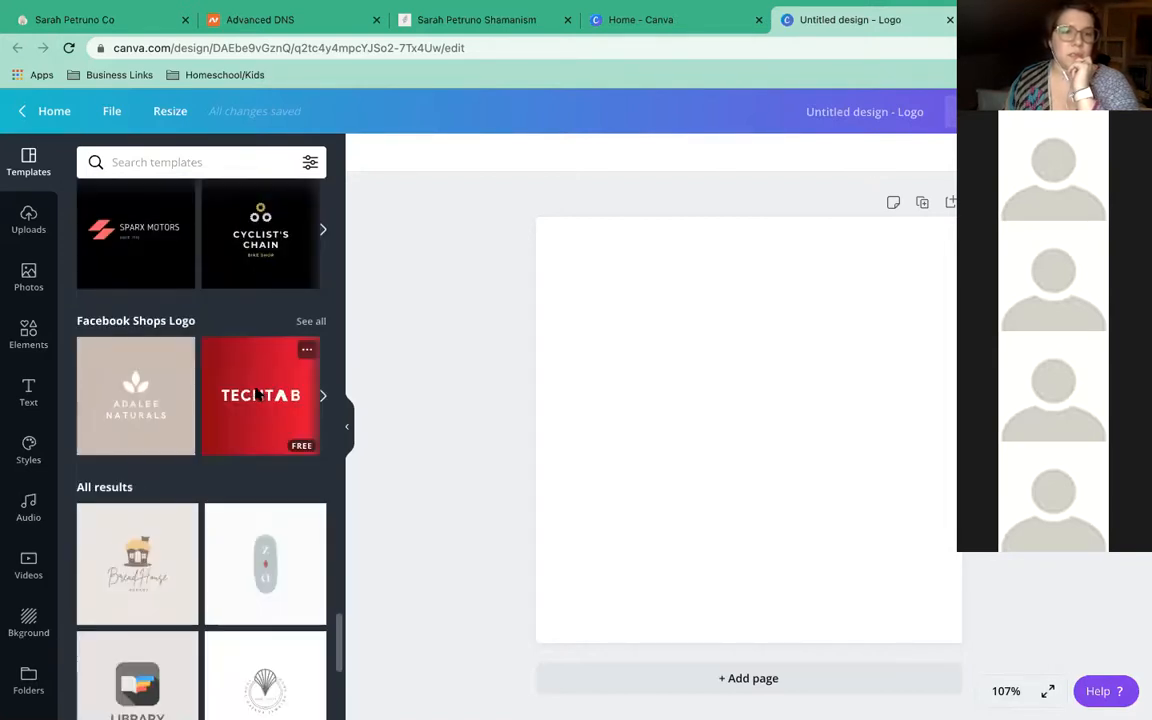
scroll(230, 330, down, 1)
click(136, 163)
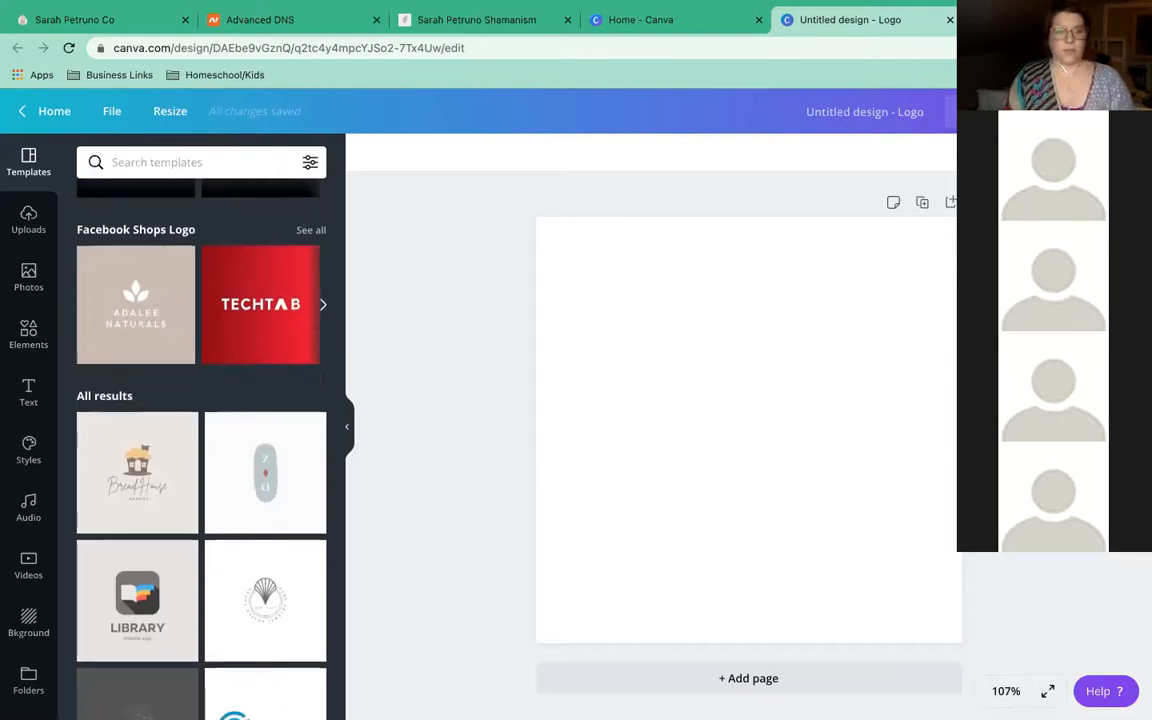
text(tree)
Search logo templates for 'tree' and apply the Holistic Clinic template
key(Return)
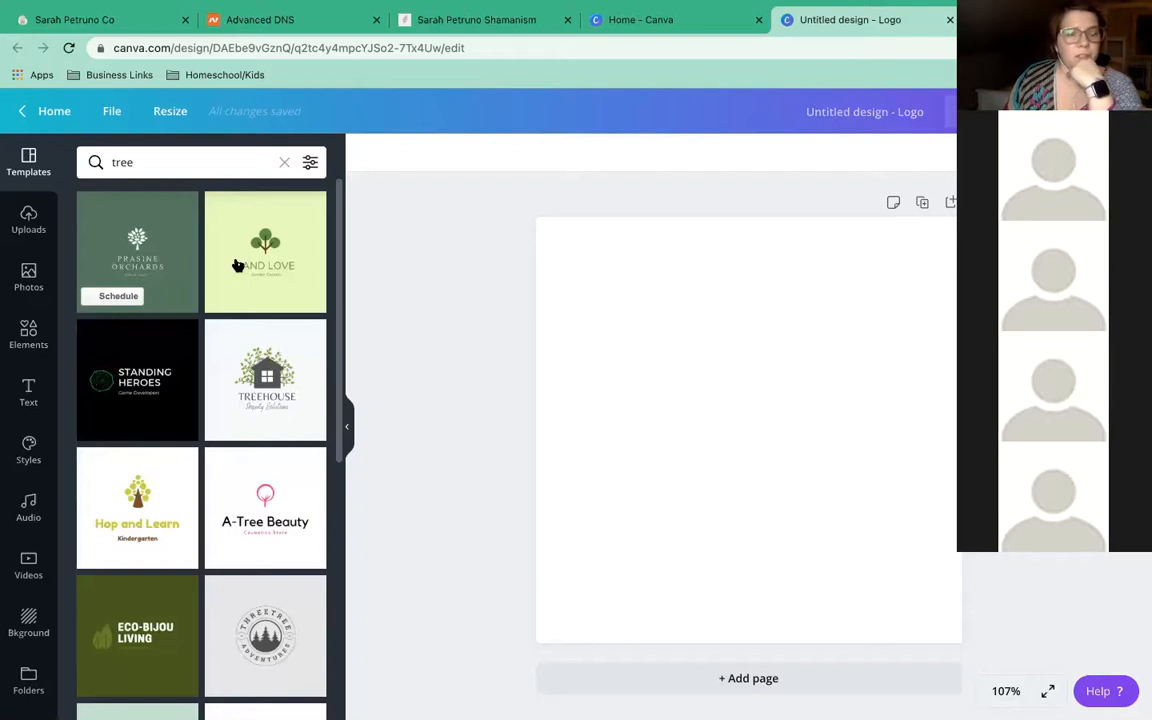
scroll(240, 380, down, 2)
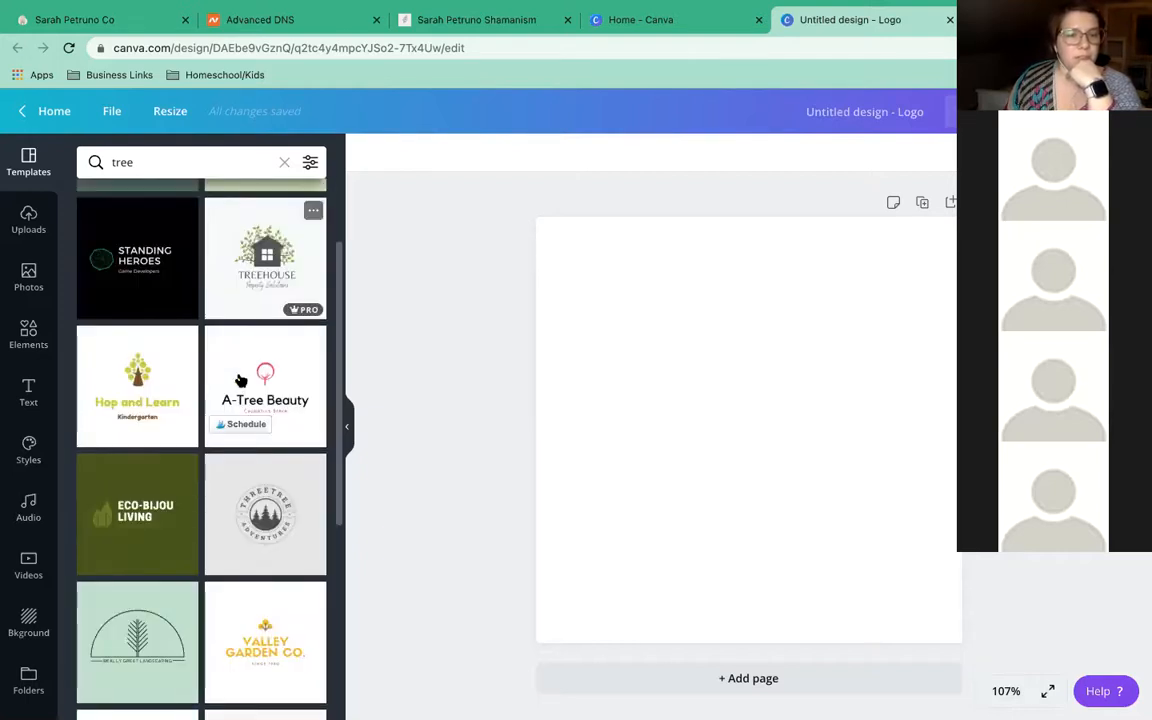
scroll(240, 380, down, 3)
scroll(239, 380, down, 3)
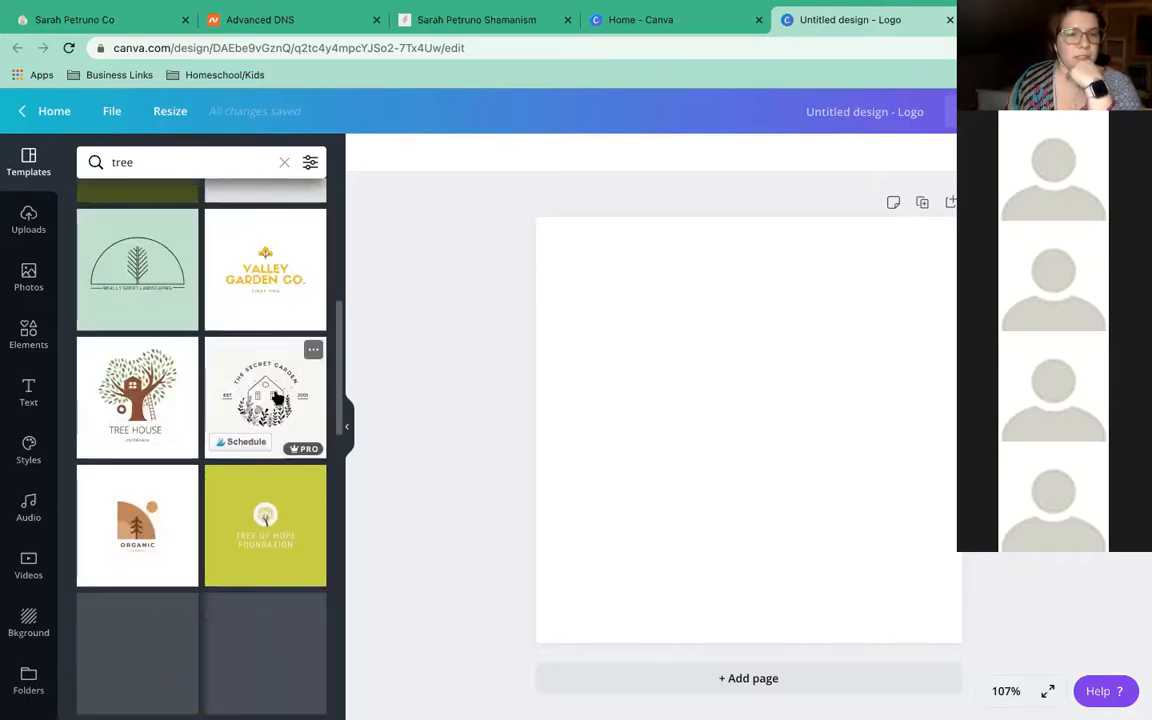
scroll(260, 396, down, 1)
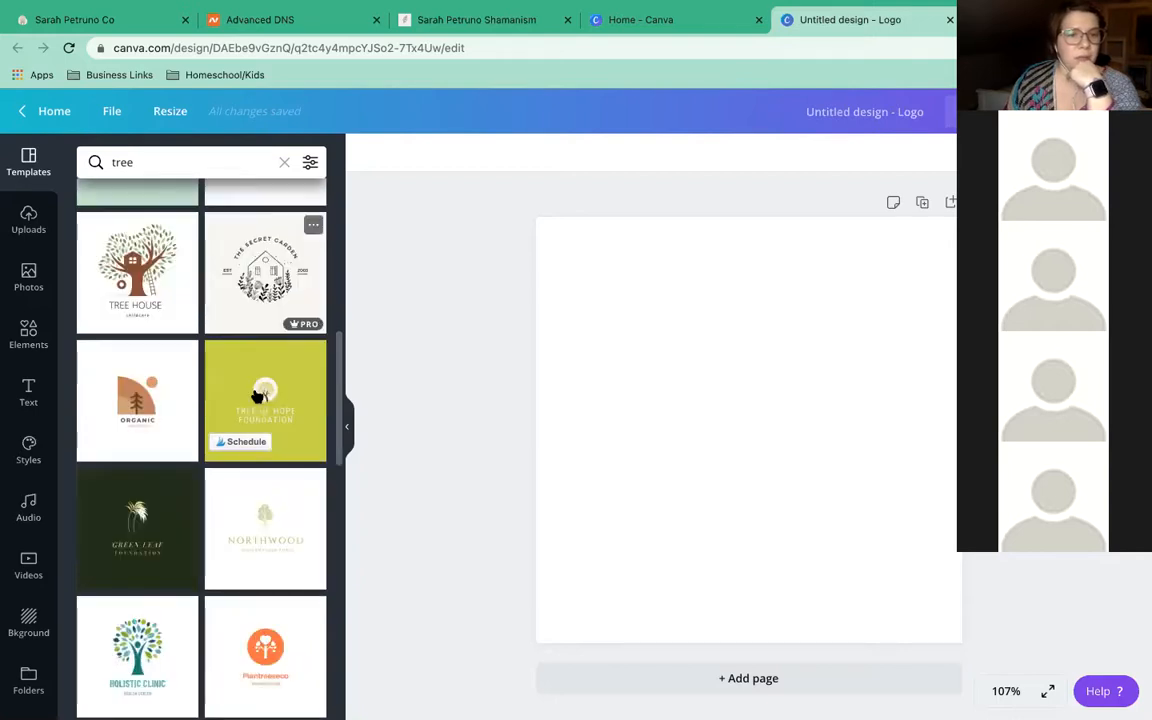
scroll(258, 396, down, 1)
scroll(257, 398, down, 1)
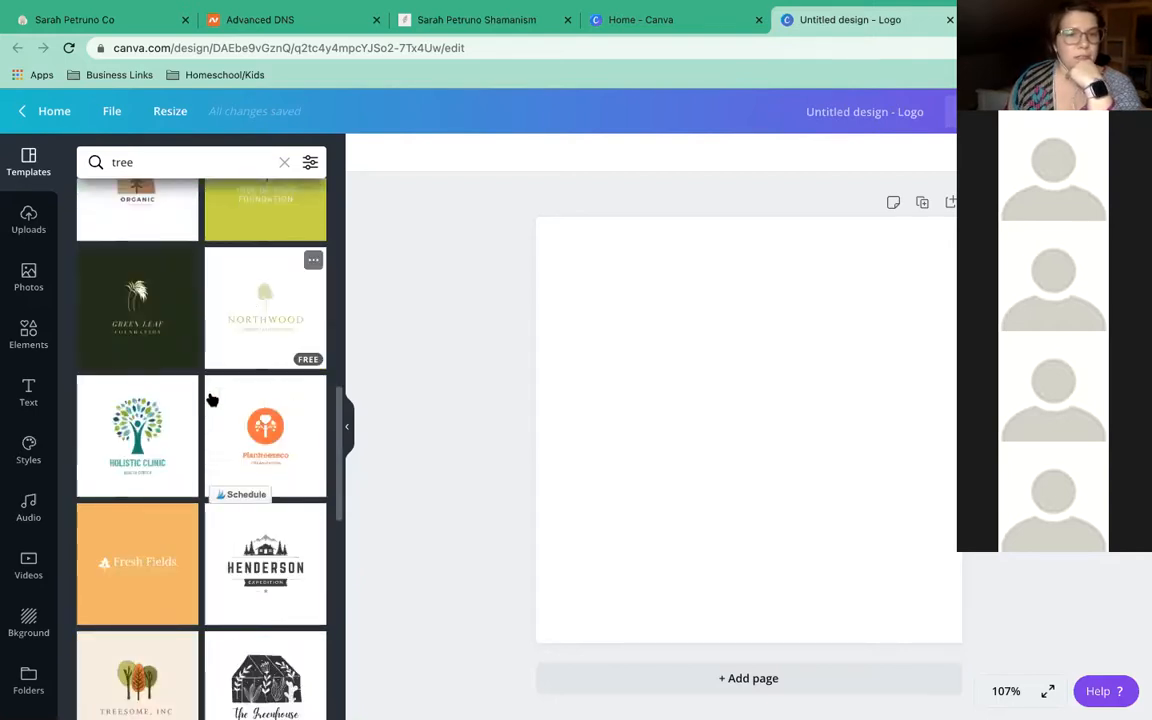
scroll(211, 399, down, 1)
click(140, 400)
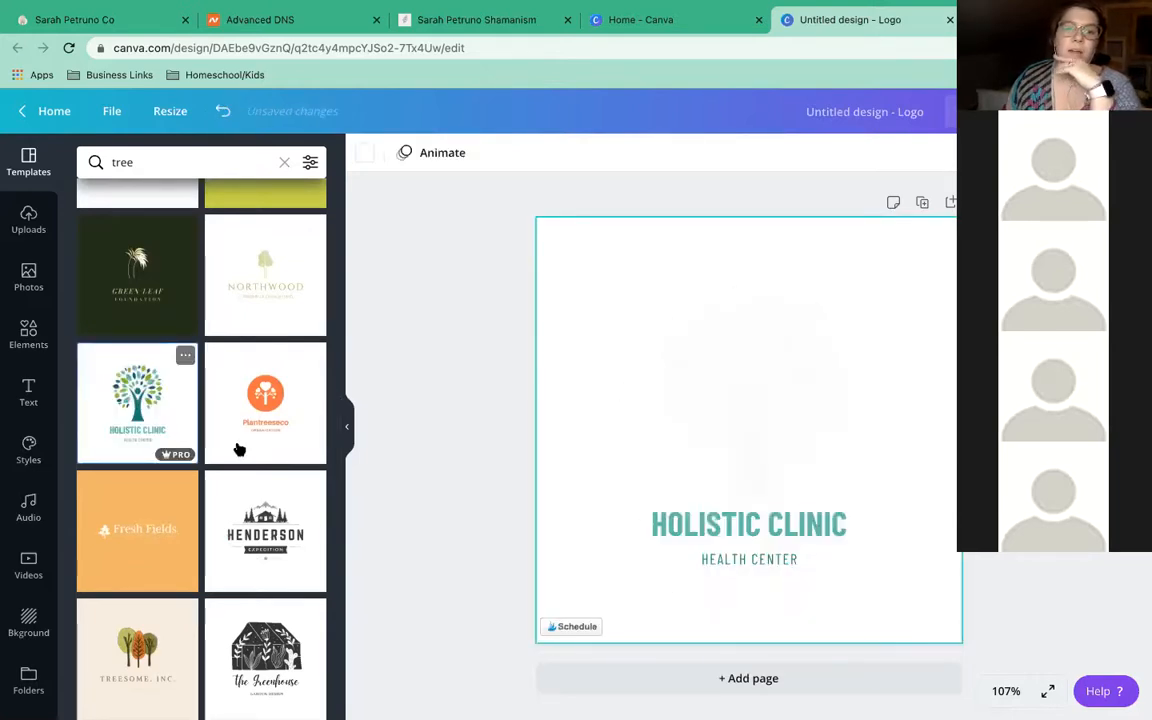
Enlarge the tree graphic by dragging its corner up and to the left
click(670, 320)
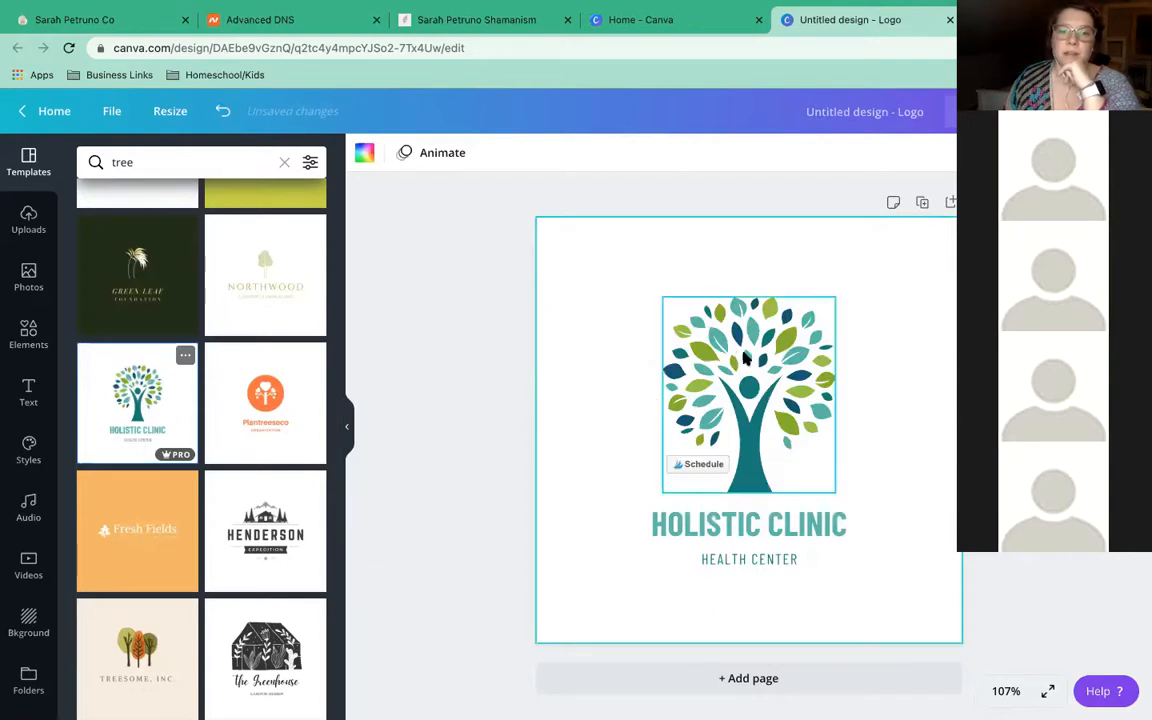
click(689, 316)
drag(665, 298, 564, 250)
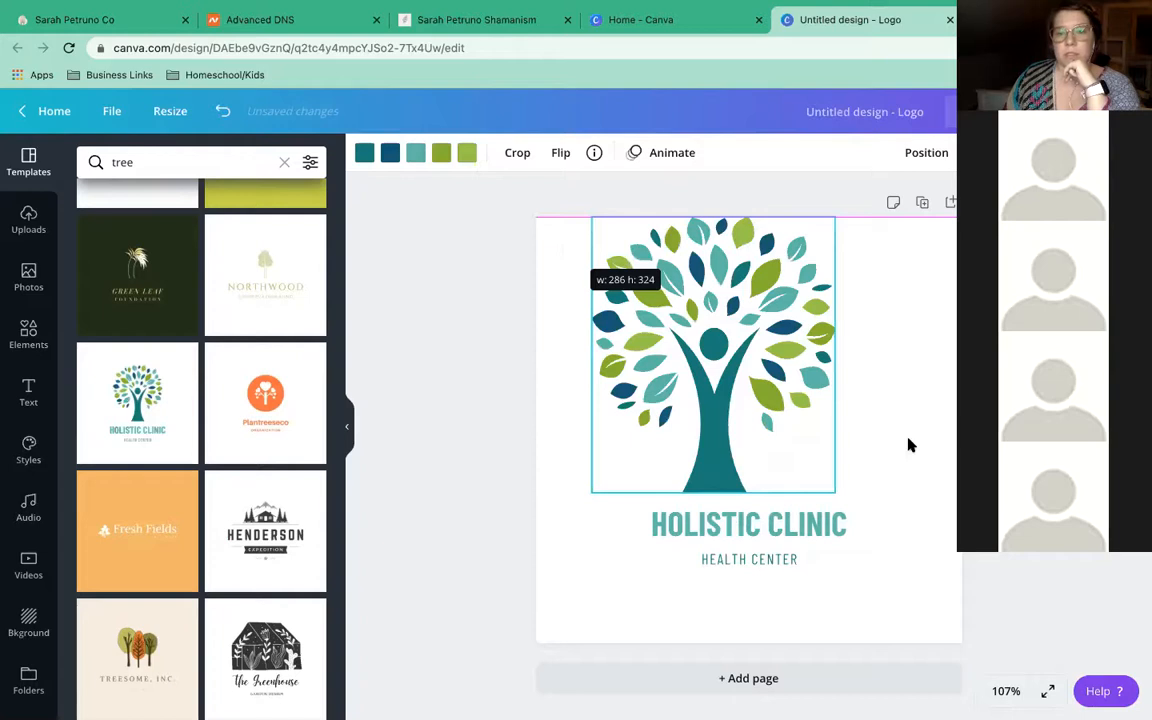
Retitle the logo 'EARTH ENERGY HEALINGS' and centre the tree on the page
double_click(817, 521)
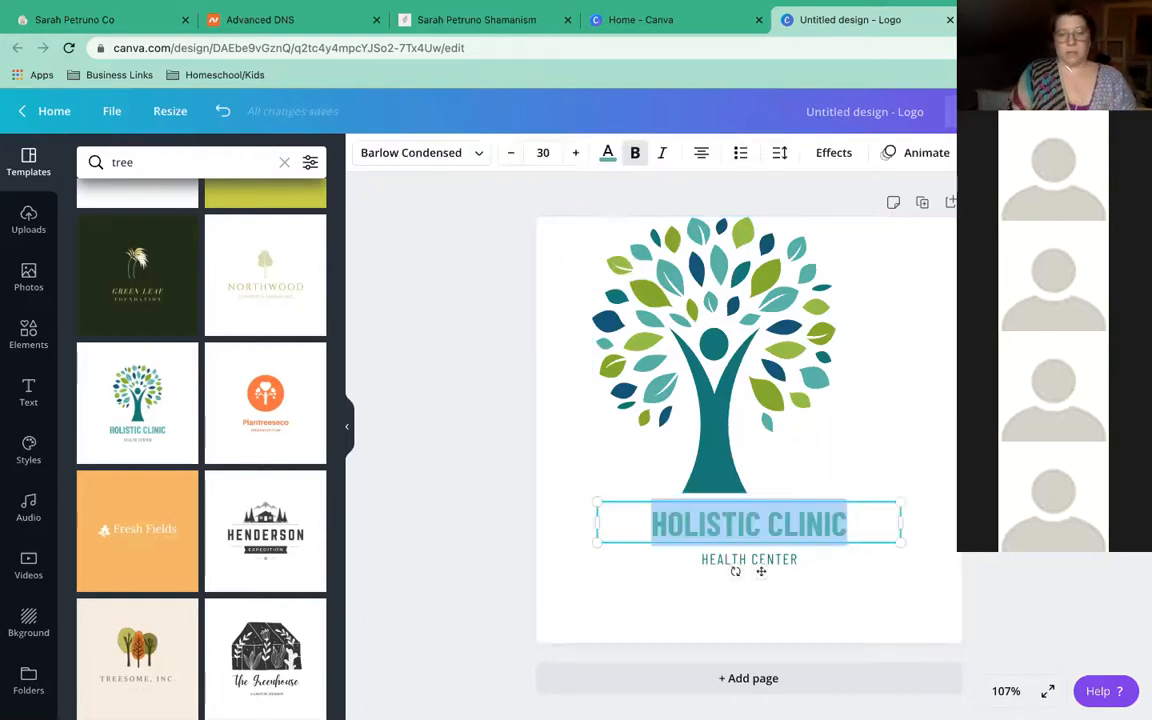
text(EARTH E)
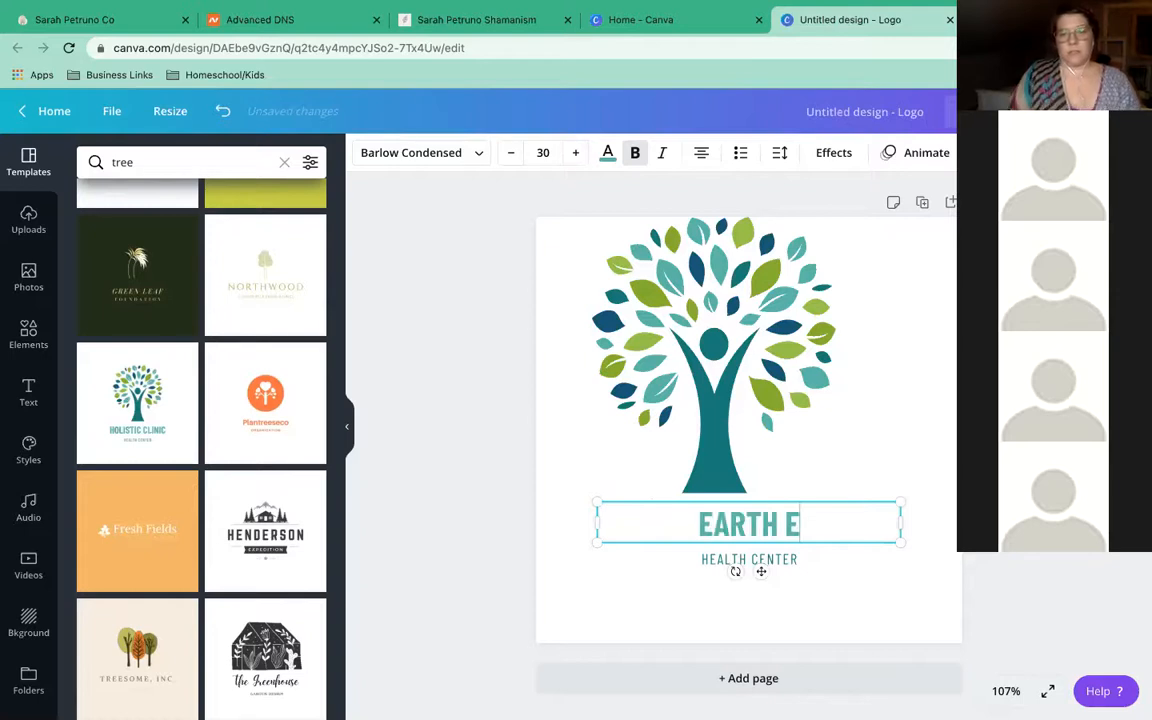
text(NERGY HEALINGS)
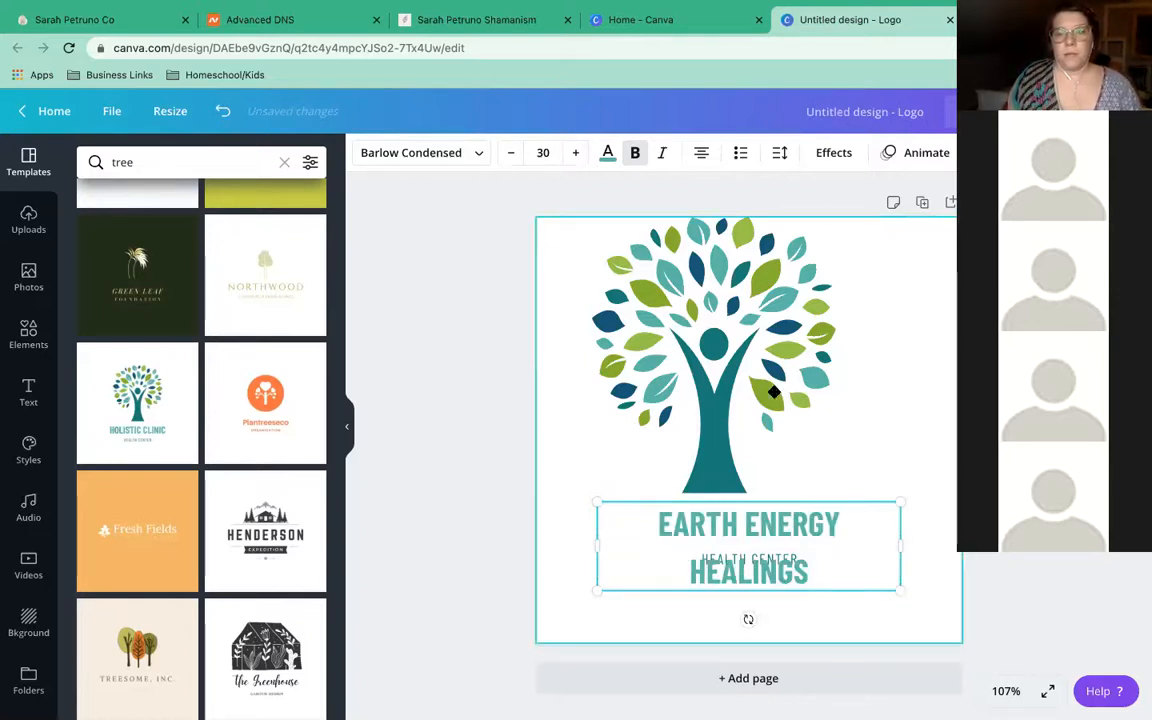
drag(773, 392, 808, 392)
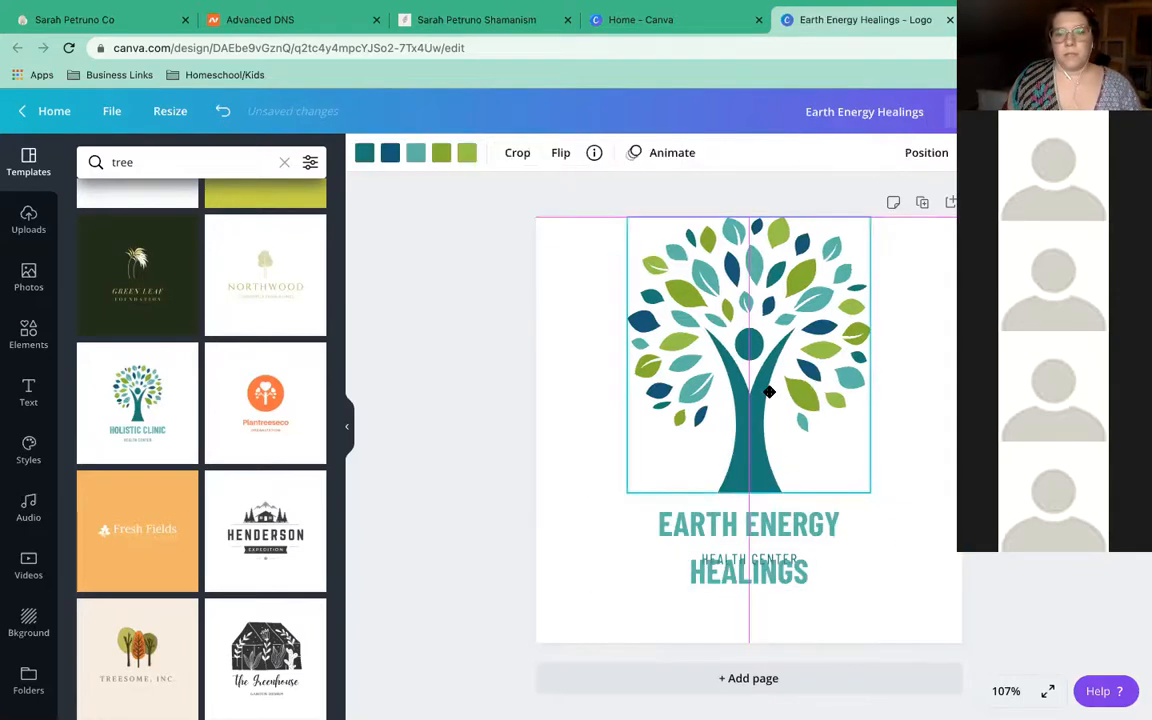
click(415, 20)
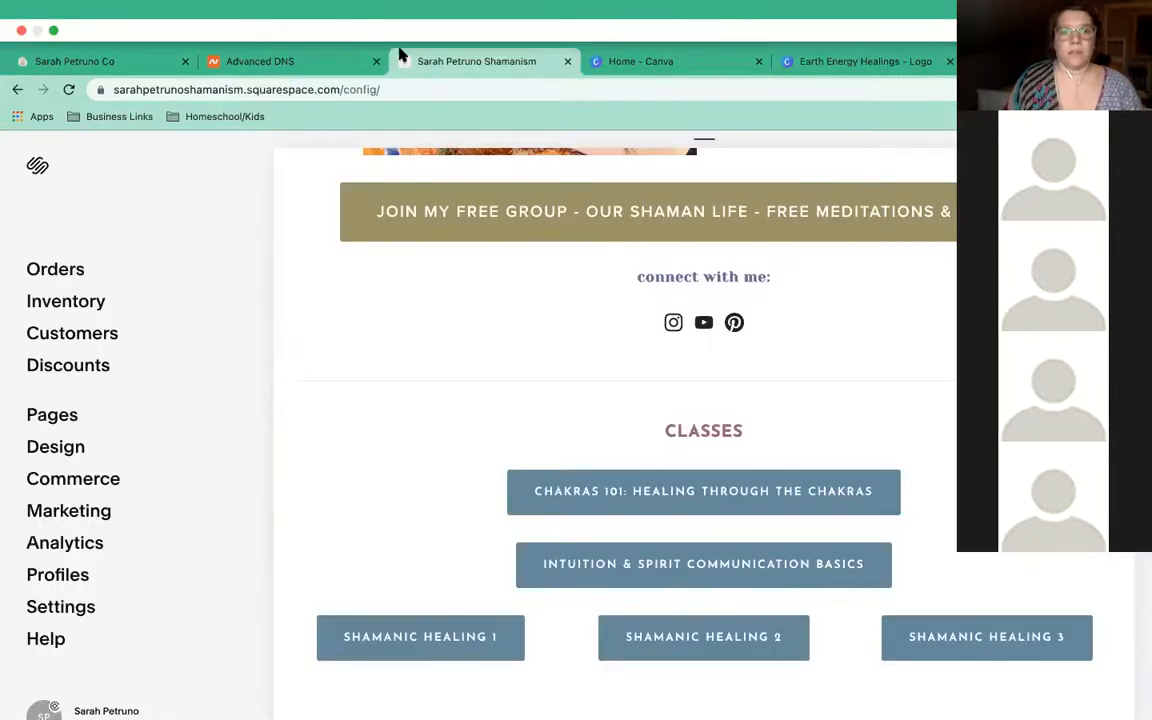
Back out of Site Styles to the main menu and open the Squarespace account dashboard
click(16, 89)
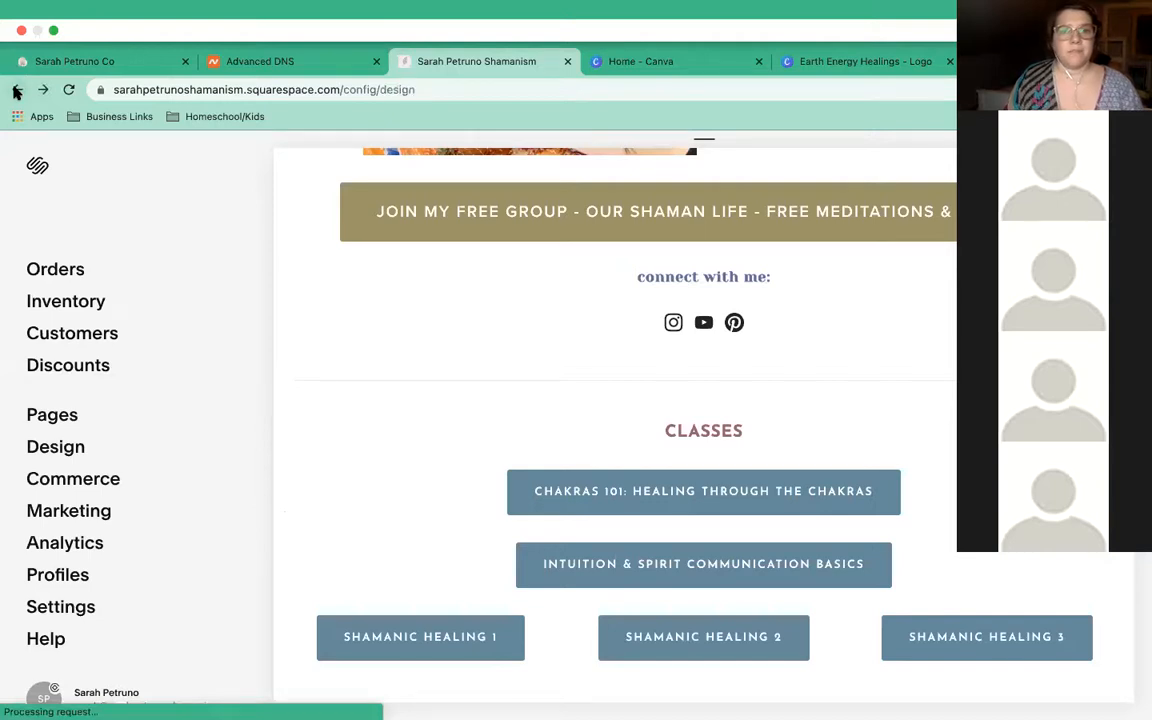
click(16, 89)
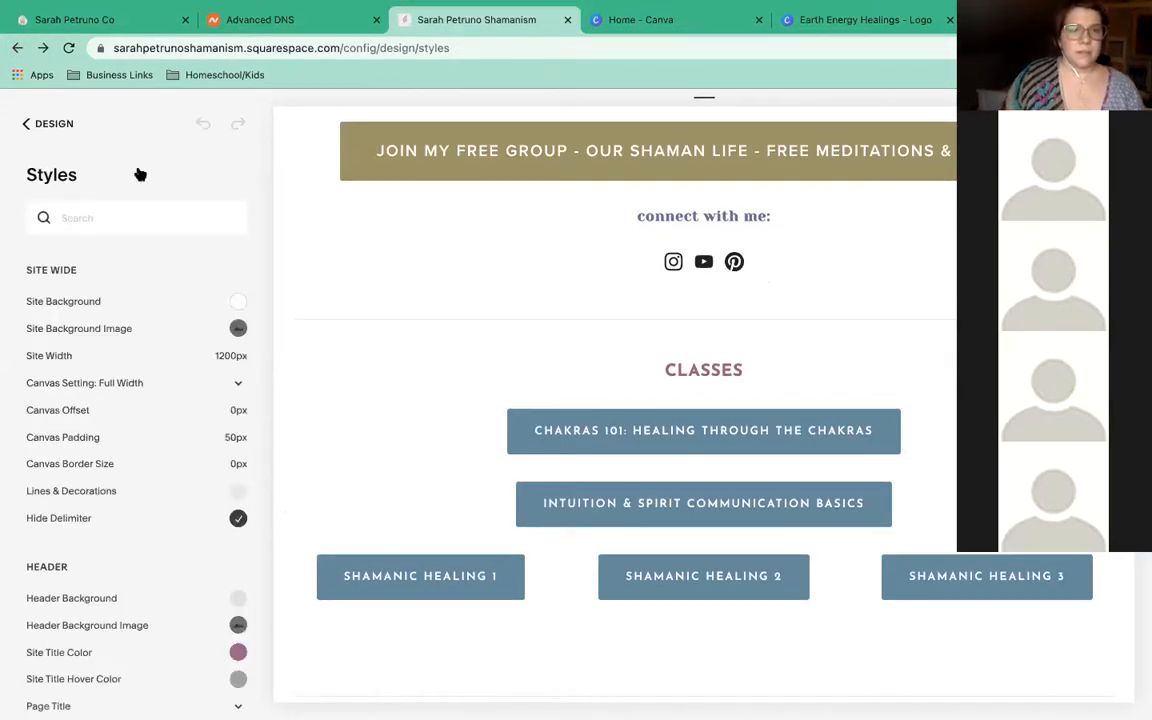
click(24, 125)
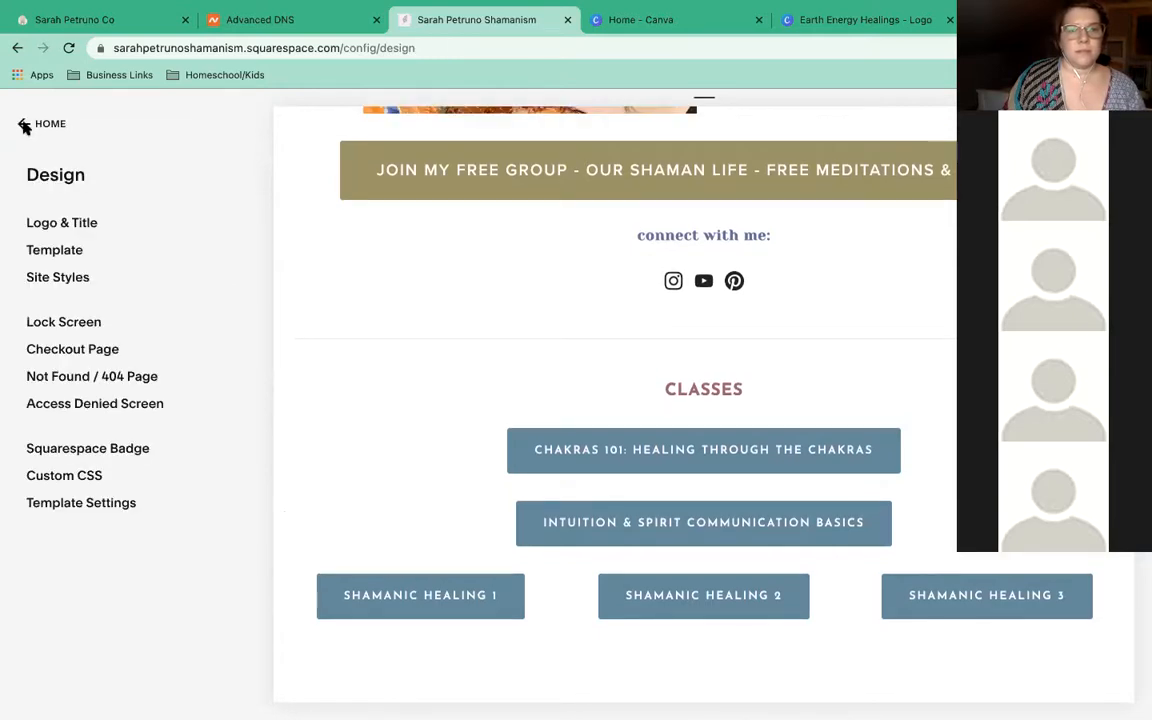
click(24, 125)
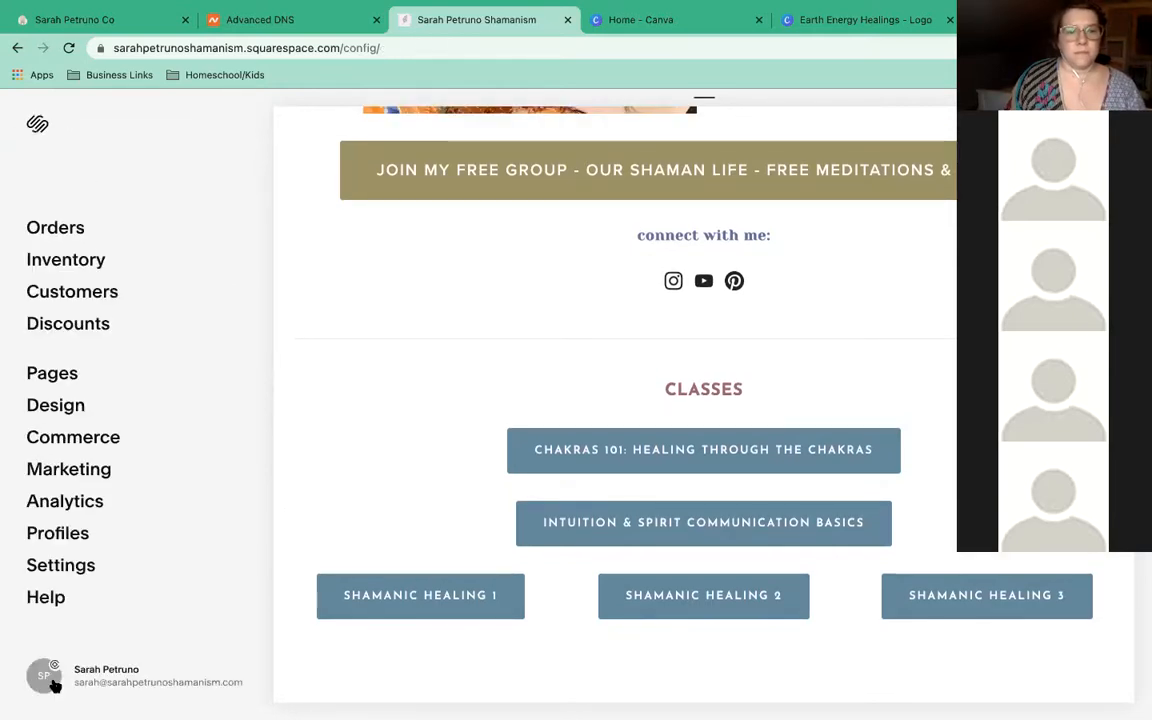
click(55, 684)
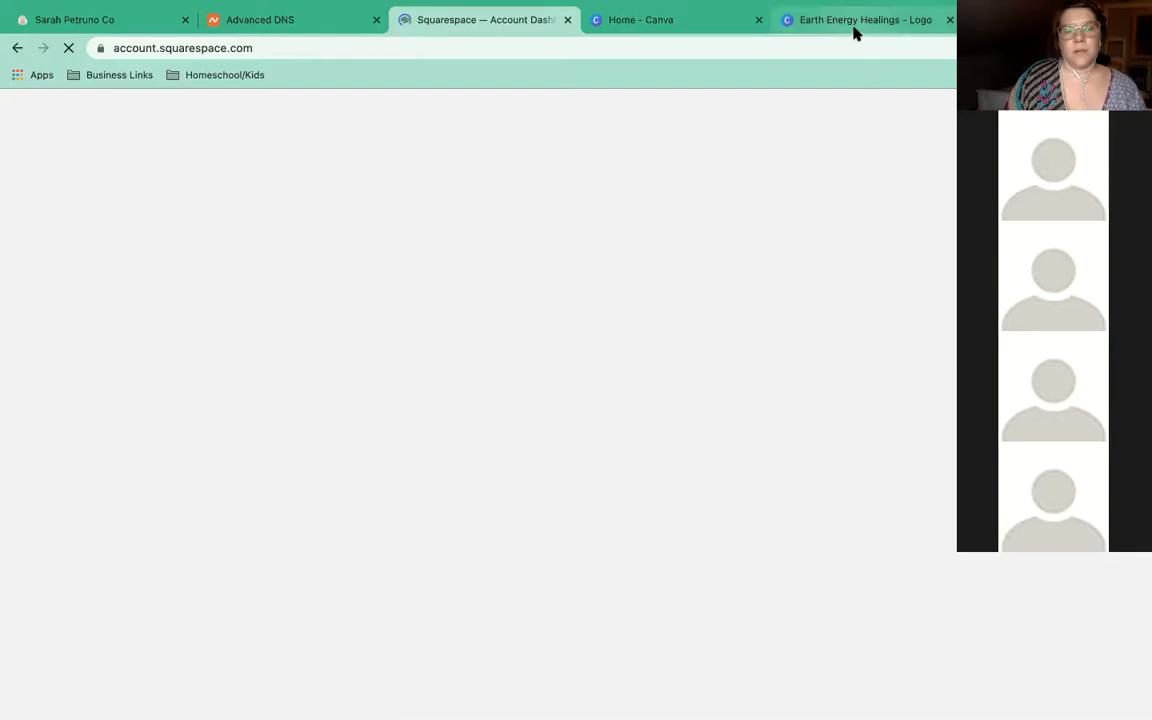
click(855, 22)
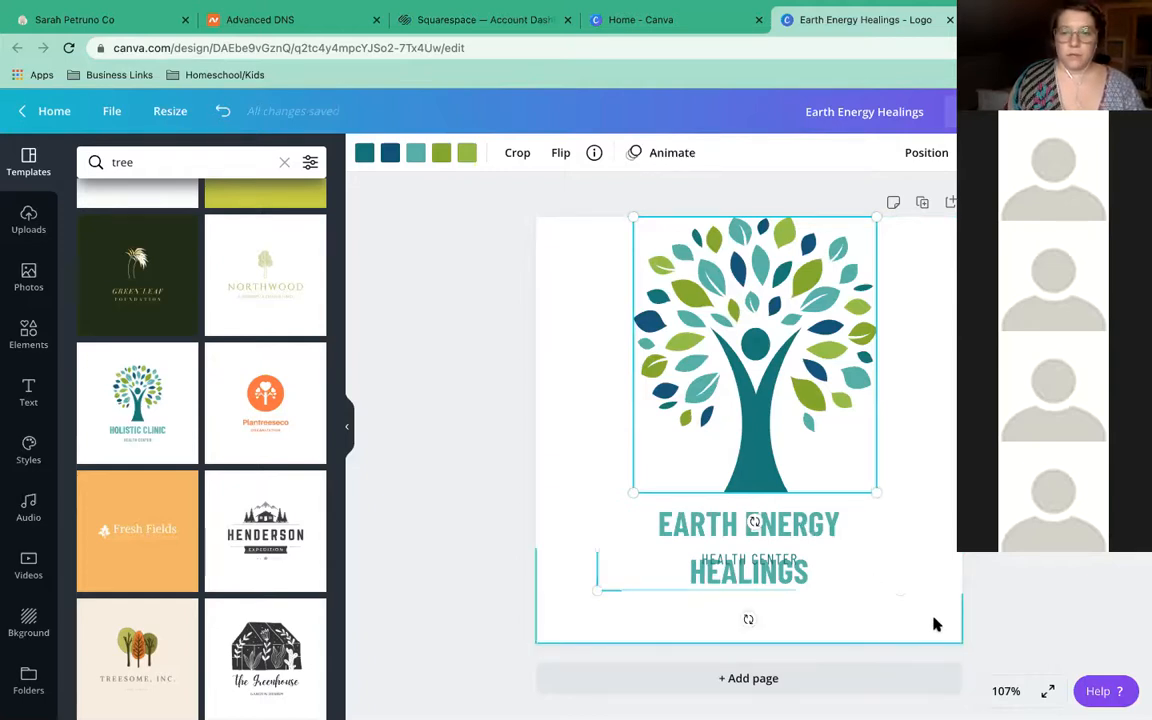
Select the EARTH ENERGY HEALINGS heading to confirm its font is Barlow Condensed
click(840, 575)
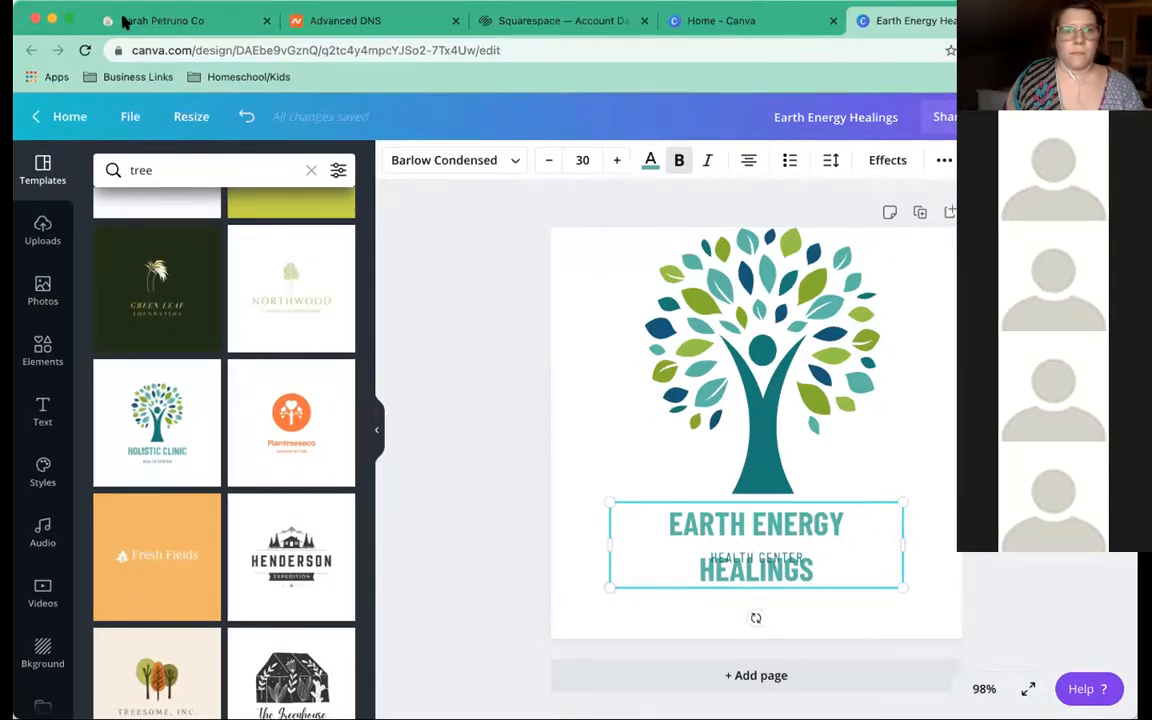
click(125, 20)
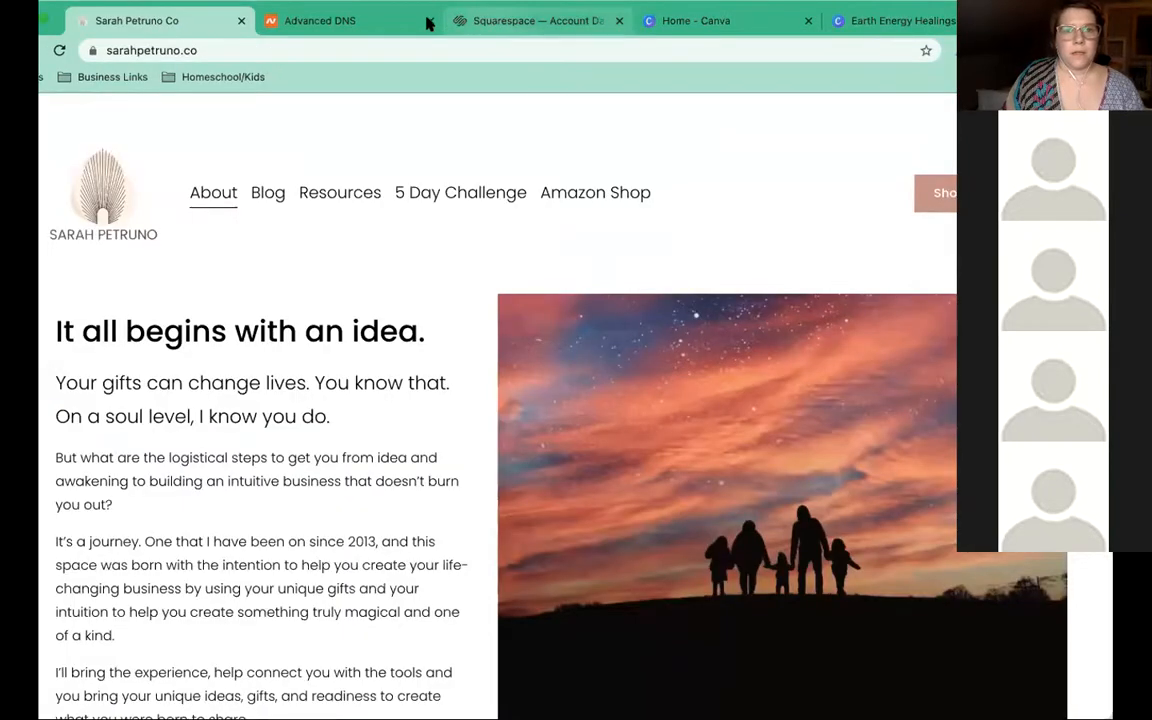
Open Earth Energy Healings' Site Styles fonts, showing Adonis and Pontano Sans
click(470, 20)
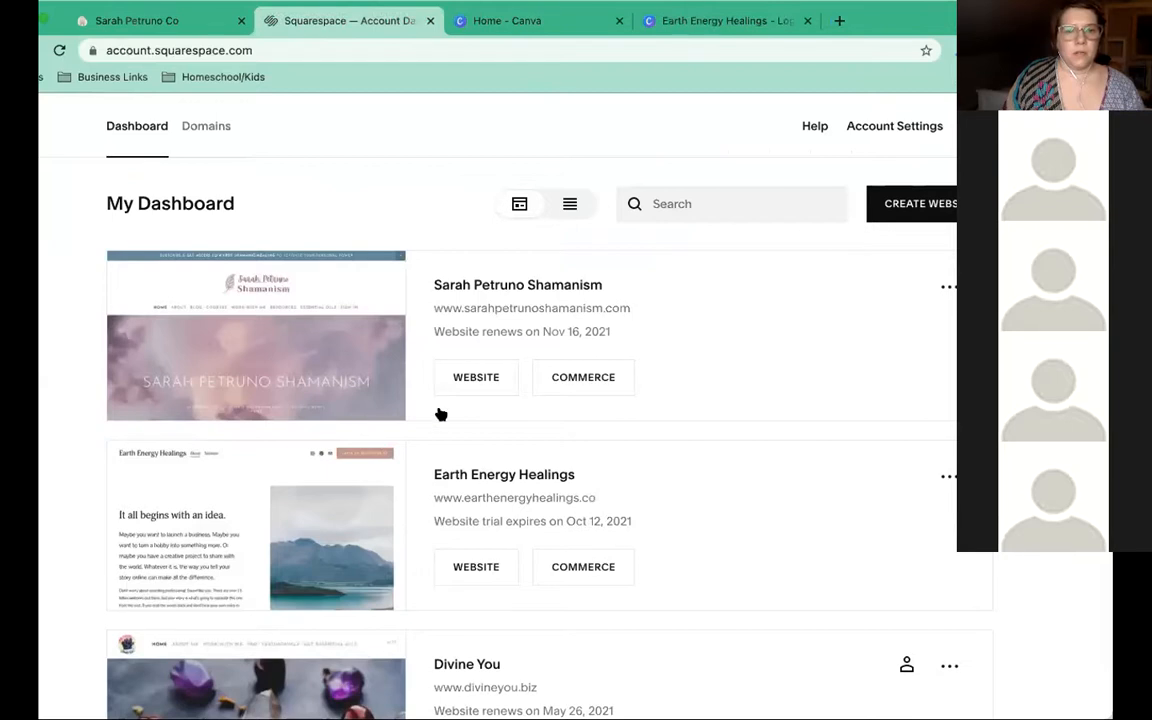
scroll(460, 415, down, 2)
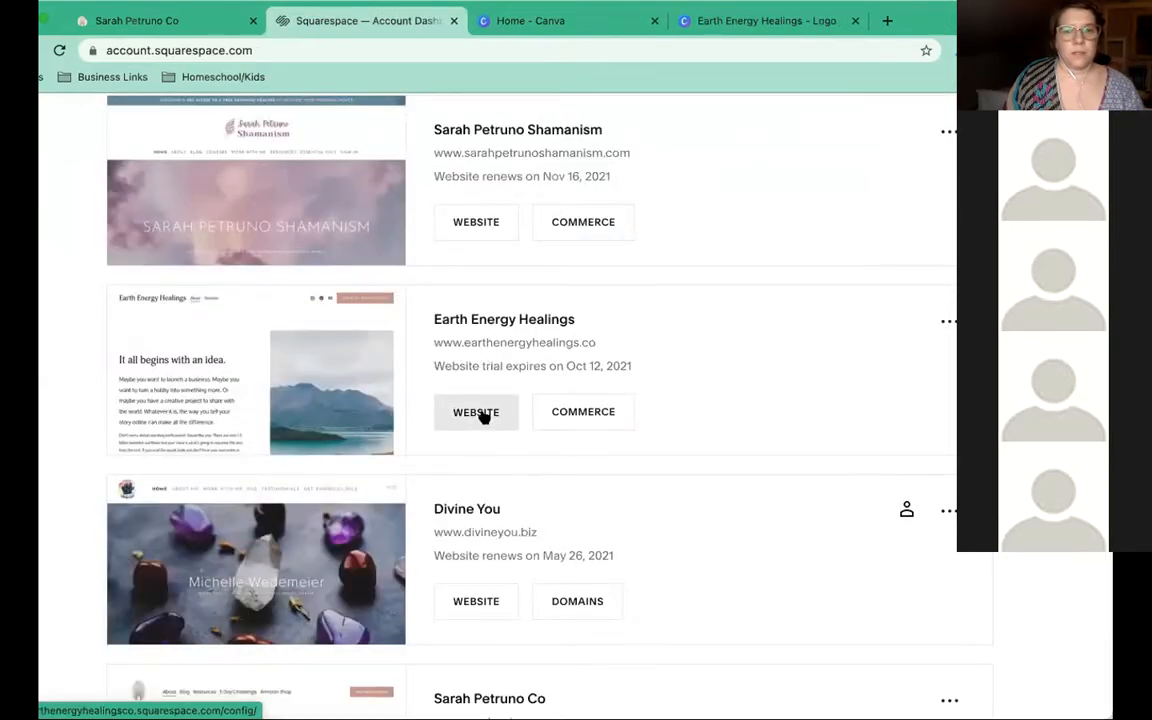
click(484, 418)
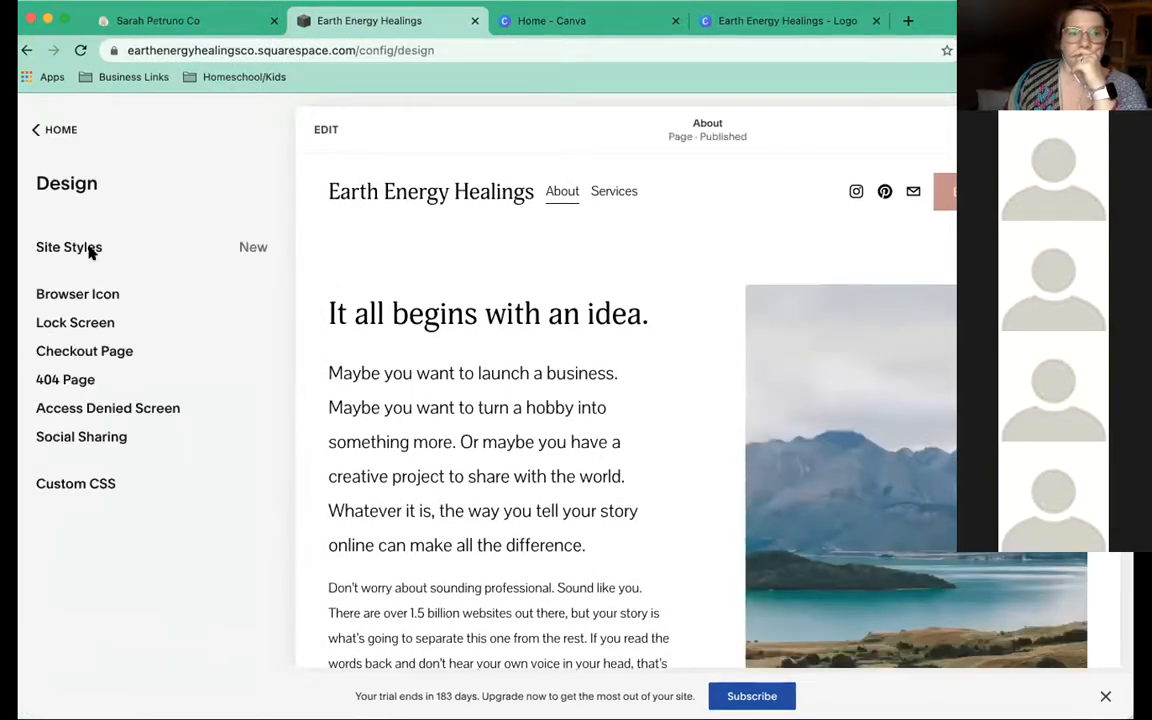
click(92, 254)
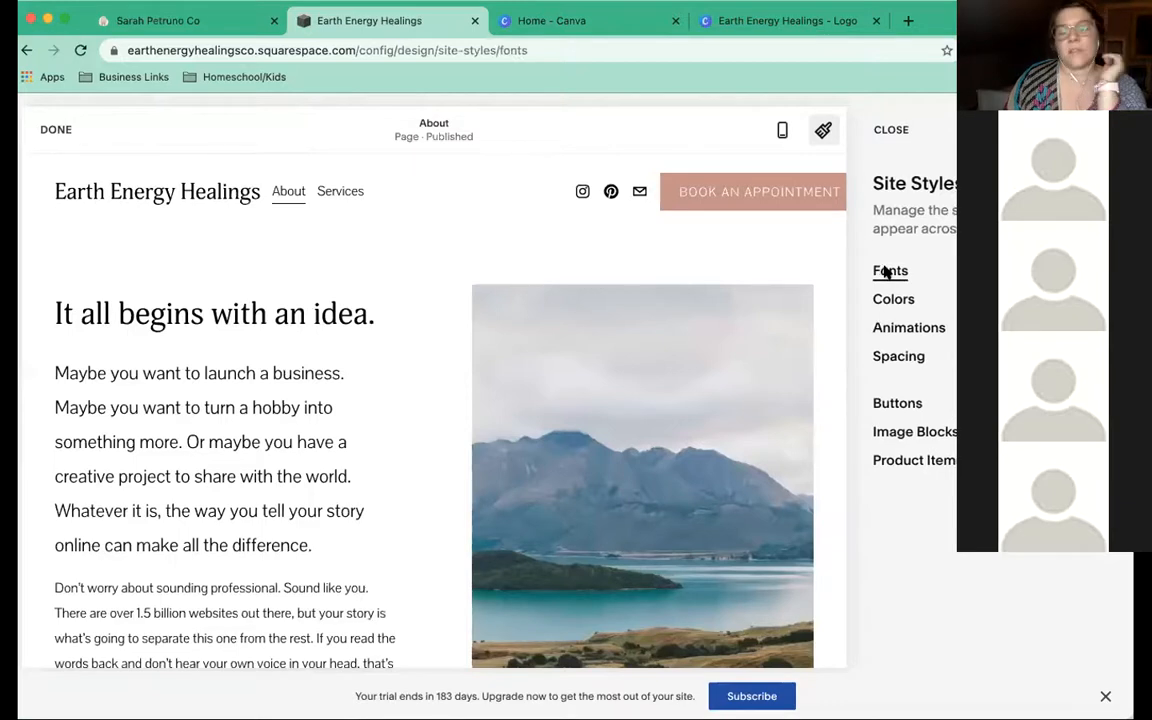
click(886, 272)
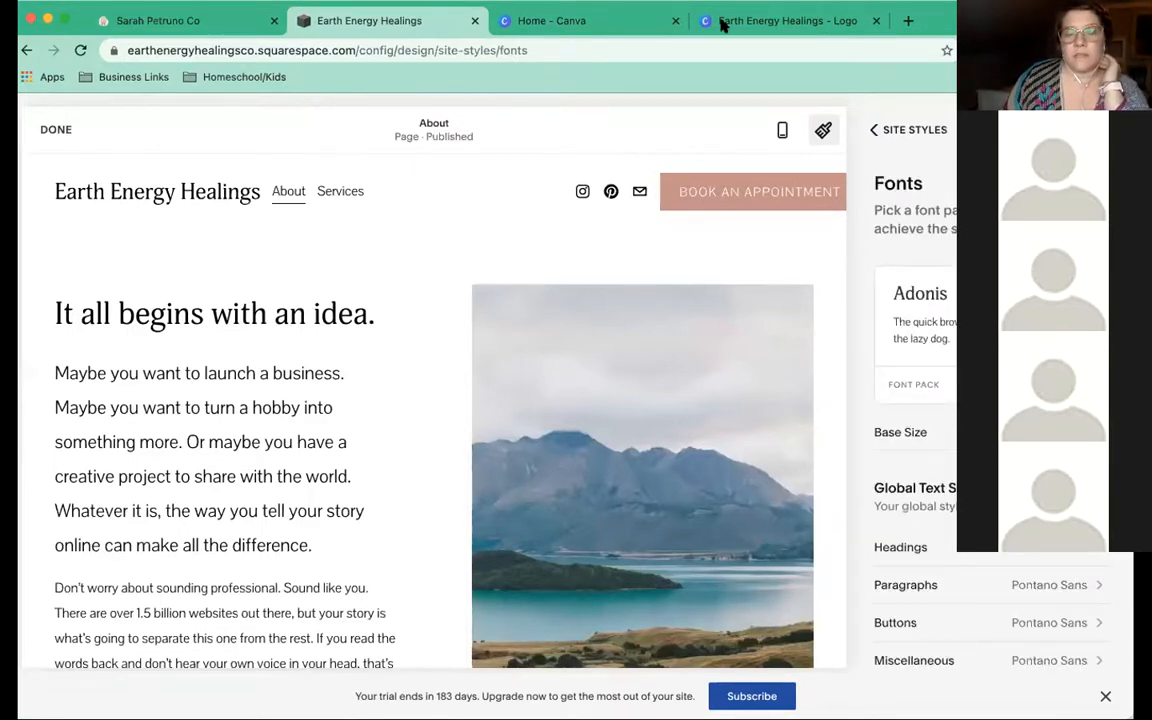
click(770, 20)
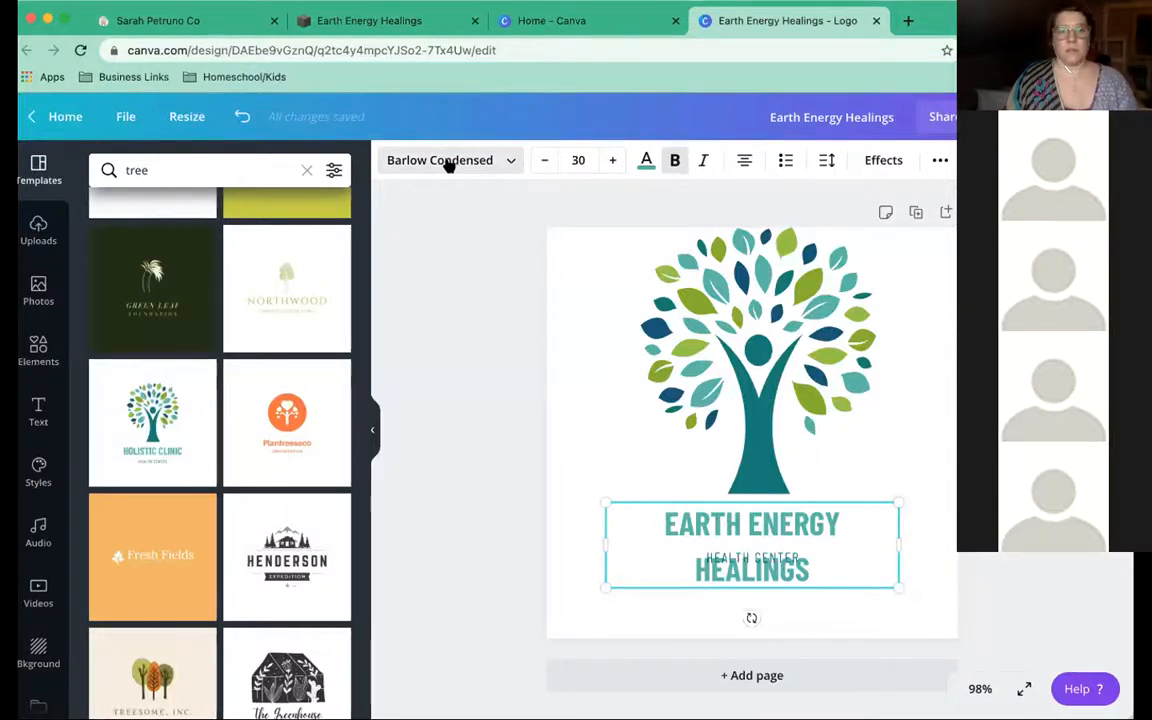
Search the heading's fonts for Adonis and Pontano, then settle on a 'Sans' search
click(449, 163)
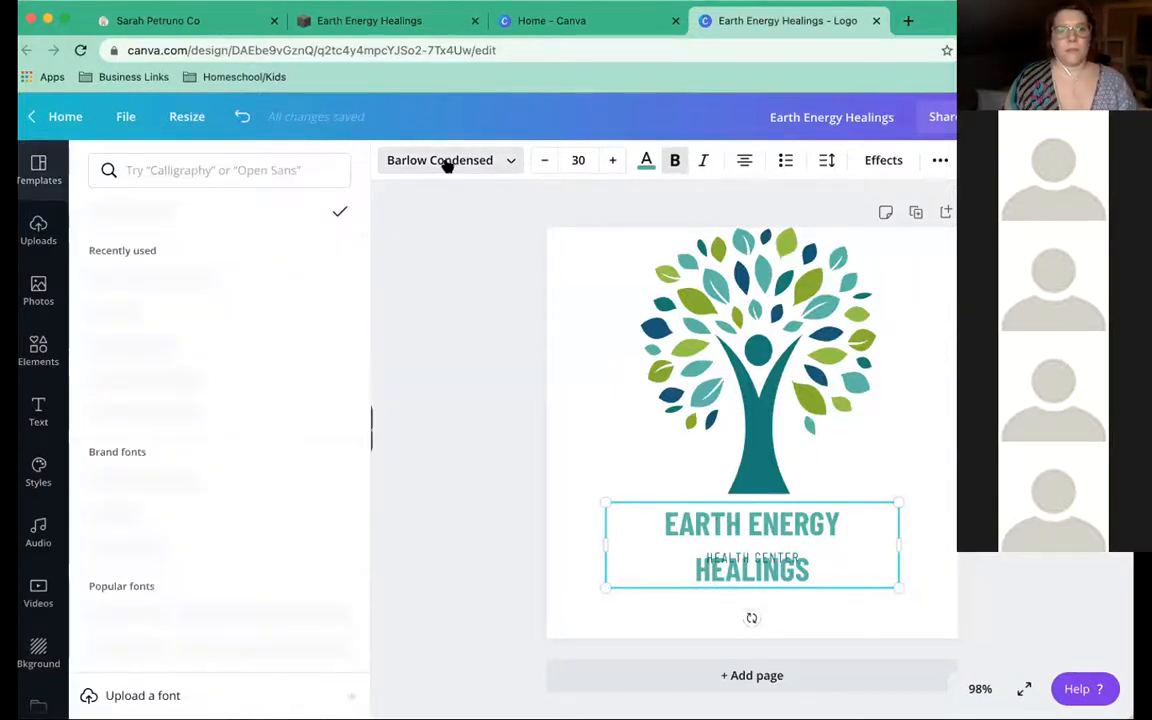
click(447, 163)
click(447, 163)
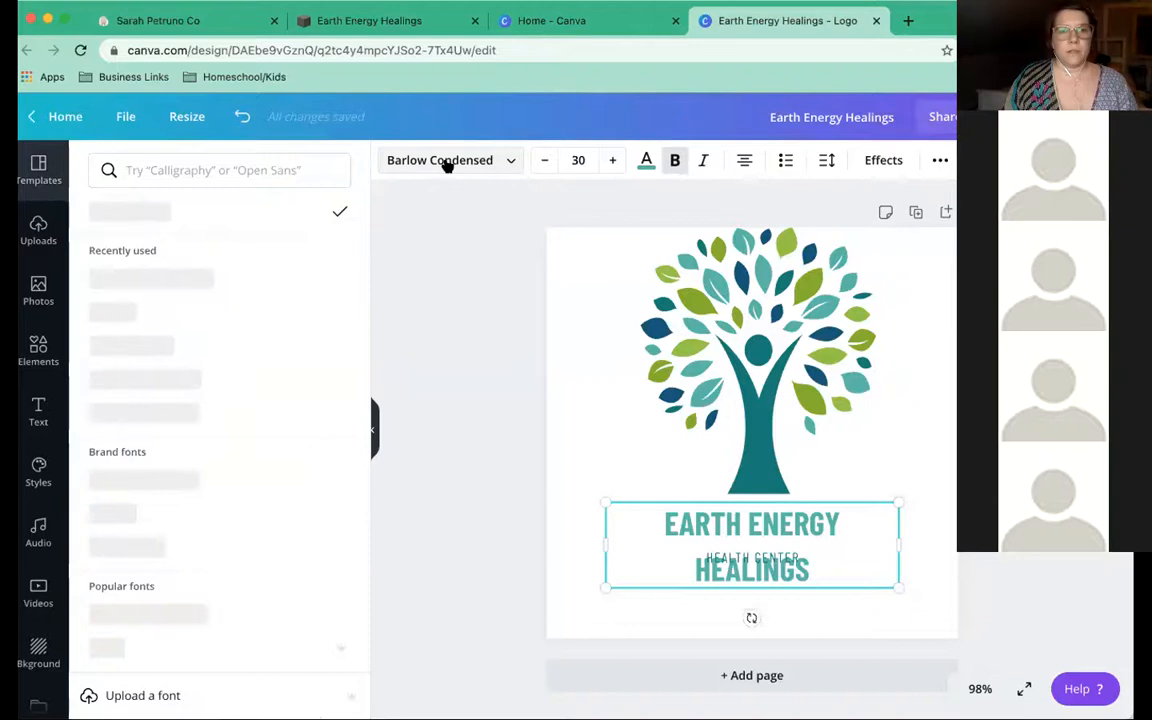
click(309, 167)
text(Adonia)
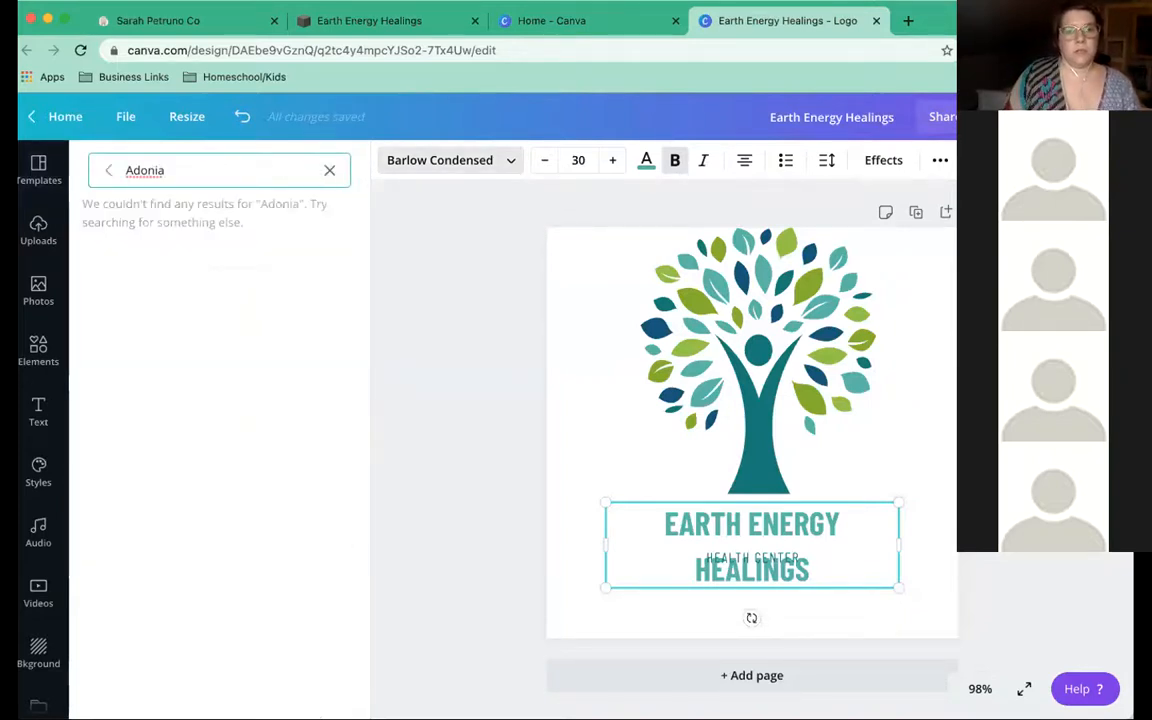
key(BackSpace)
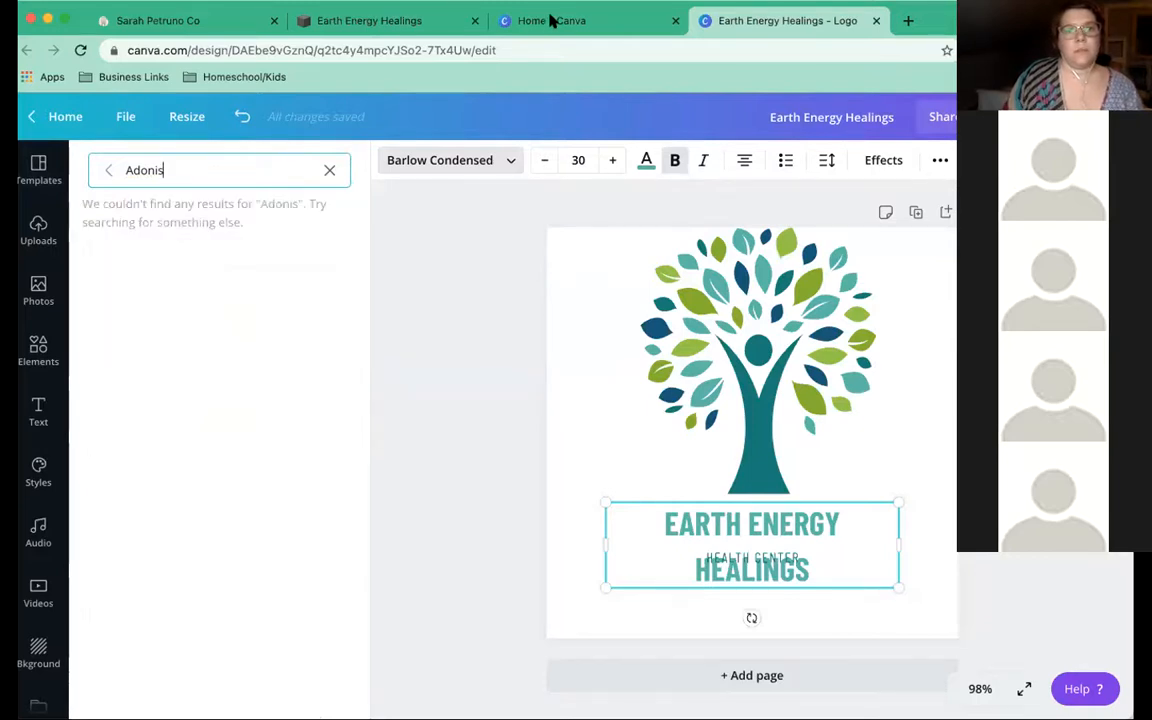
text(s)
click(560, 21)
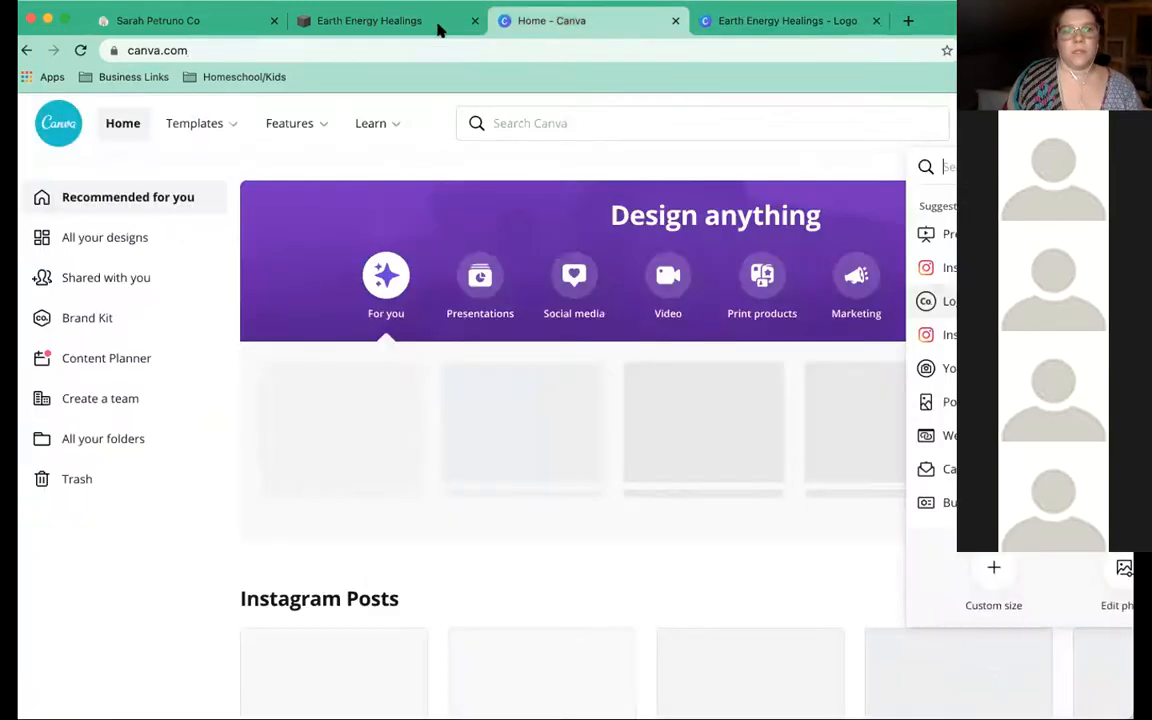
click(438, 28)
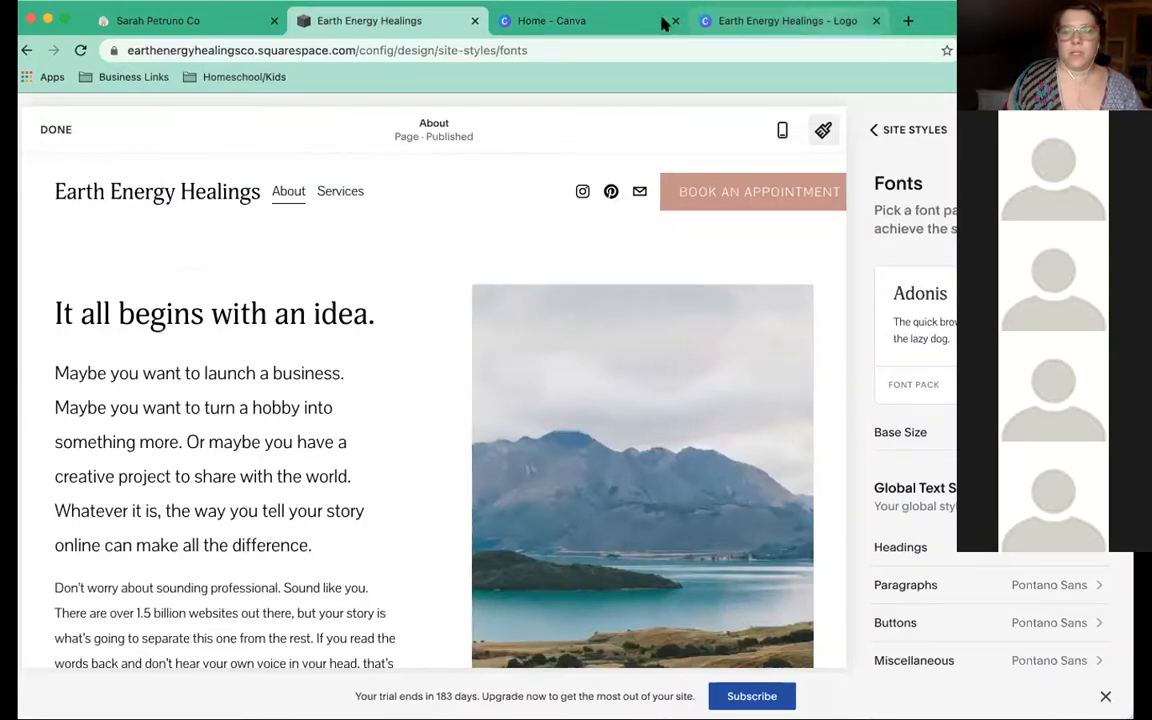
click(748, 31)
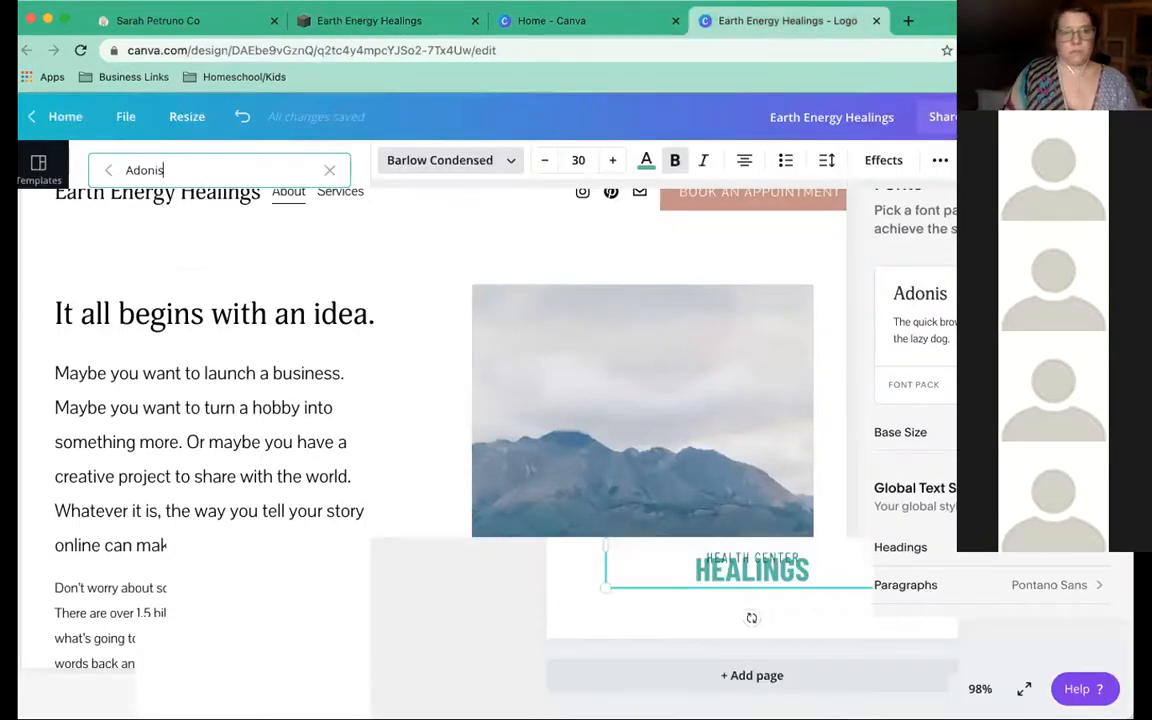
key(BackSpace)
key(BackSpace)
key(BackSpace)
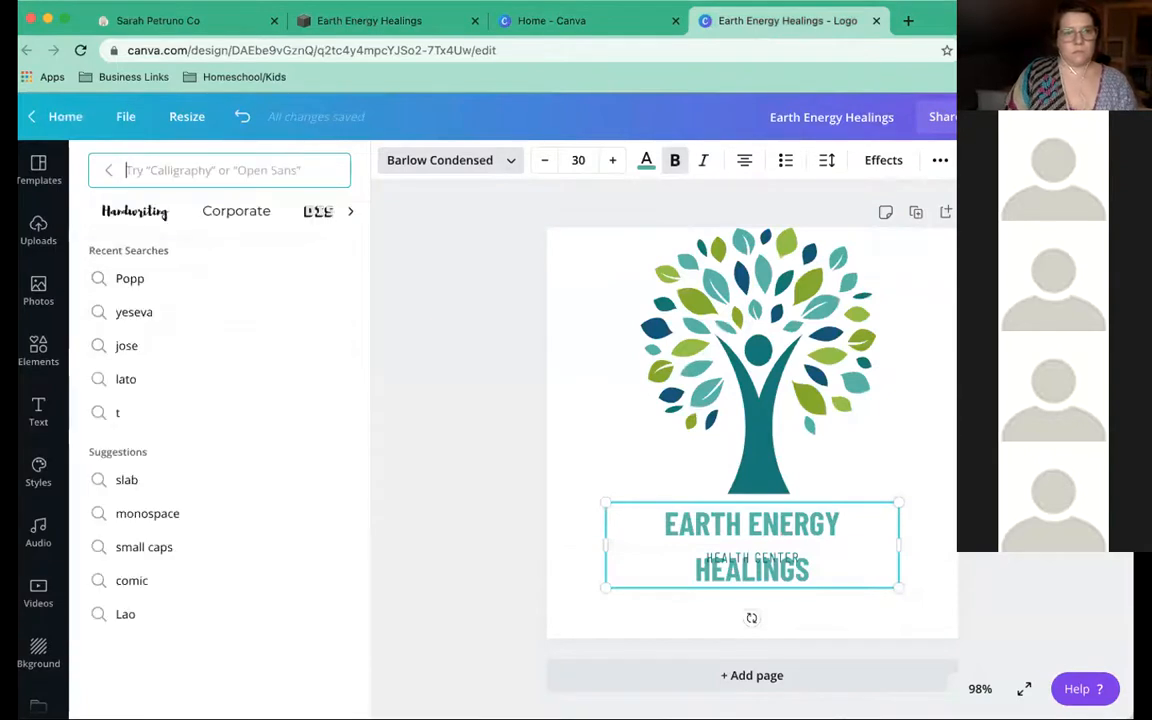
text(Ponta)
key(BackSpace)
key(BackSpace)
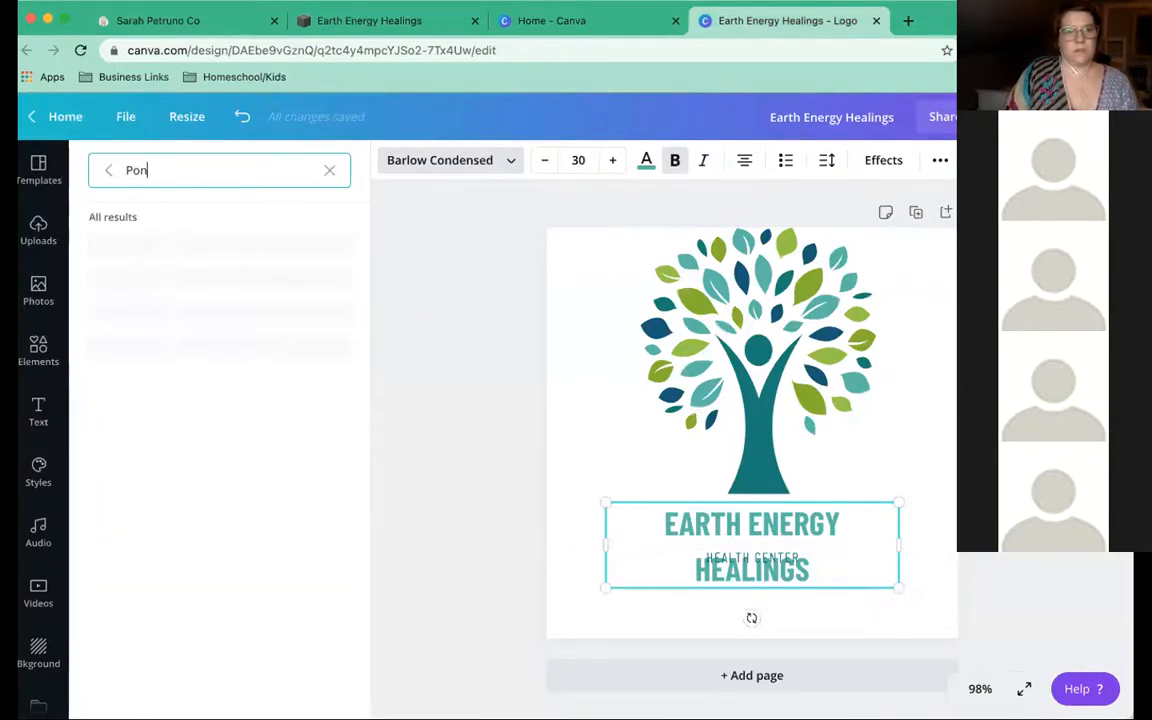
key(BackSpace)
key(BackSpace)
key(BackSpace)
text(Sans)
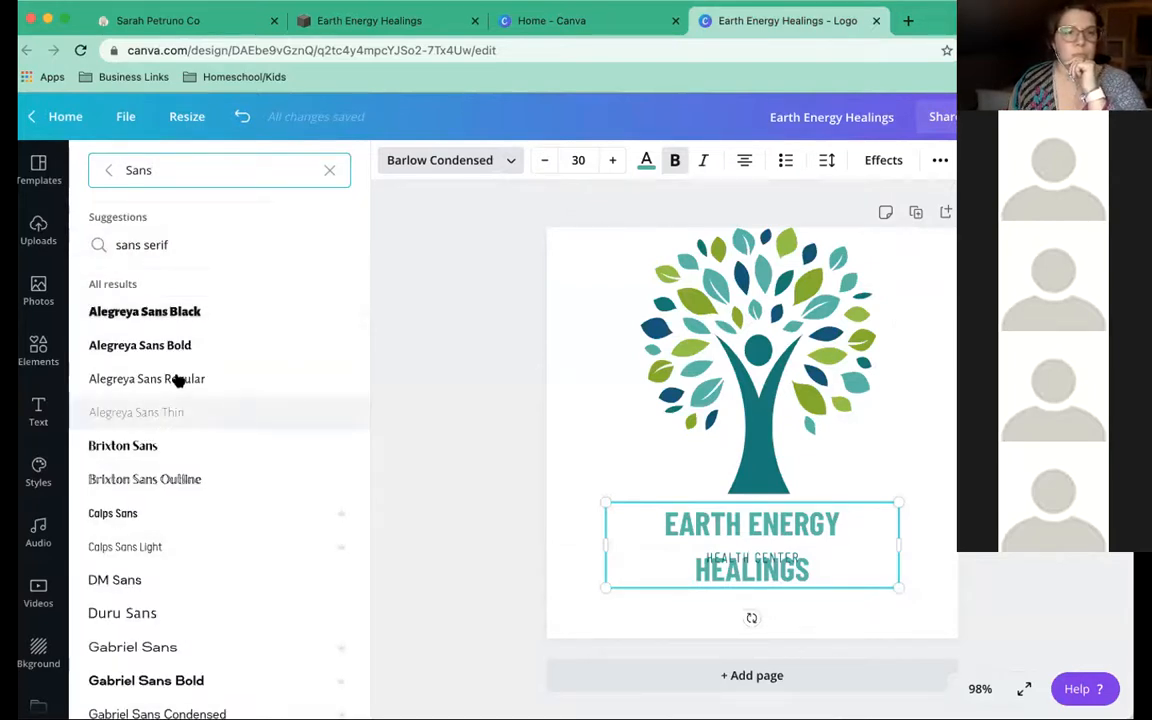
Preview Alegreya Sans, Public Sans Thin, Solomon Sans and Source Sans Pro on the heading
click(178, 381)
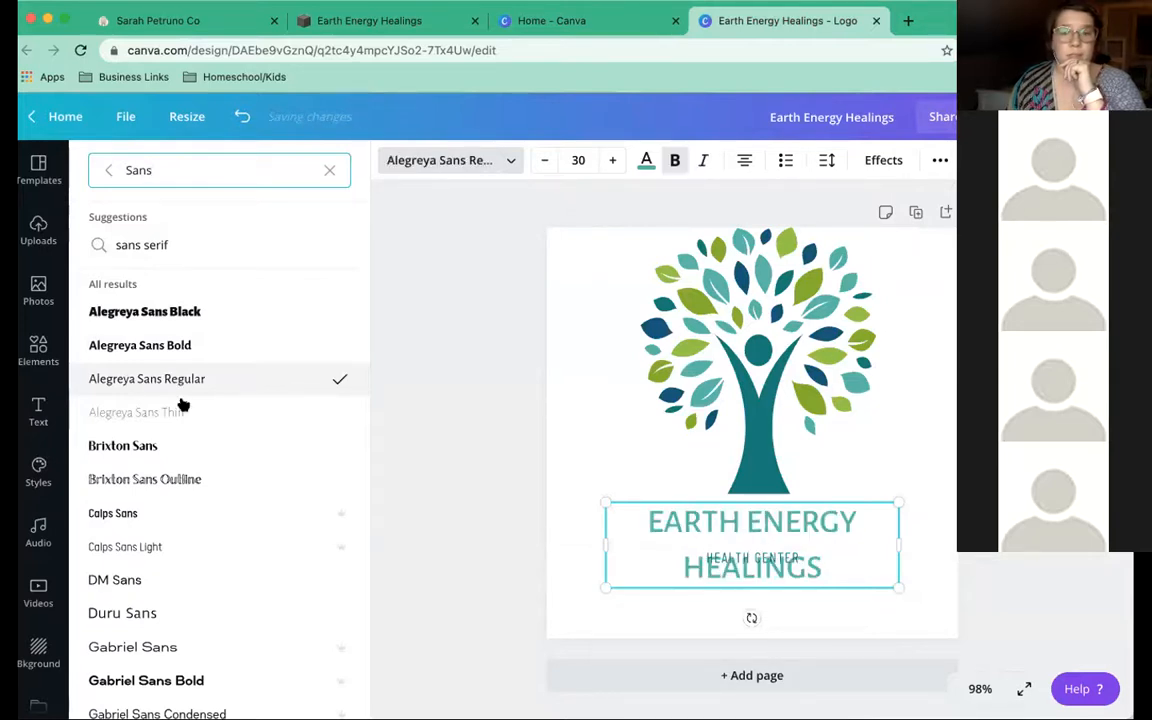
scroll(208, 476, down, 3)
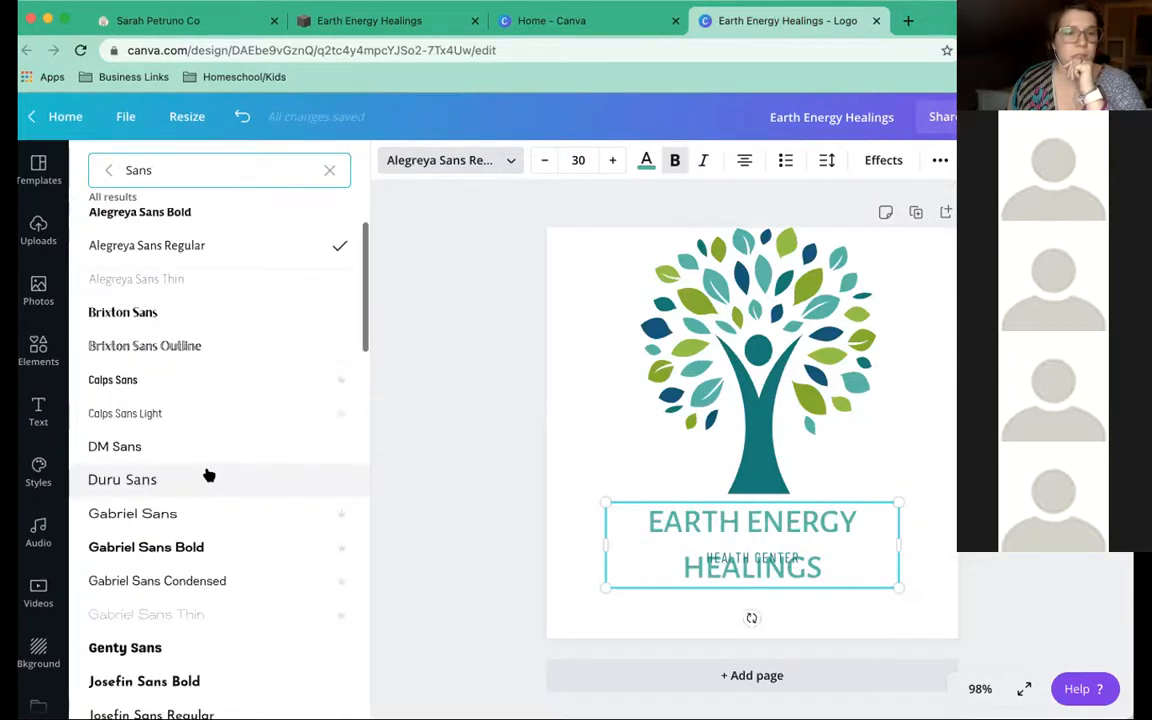
scroll(208, 476, down, 3)
scroll(208, 476, down, 3)
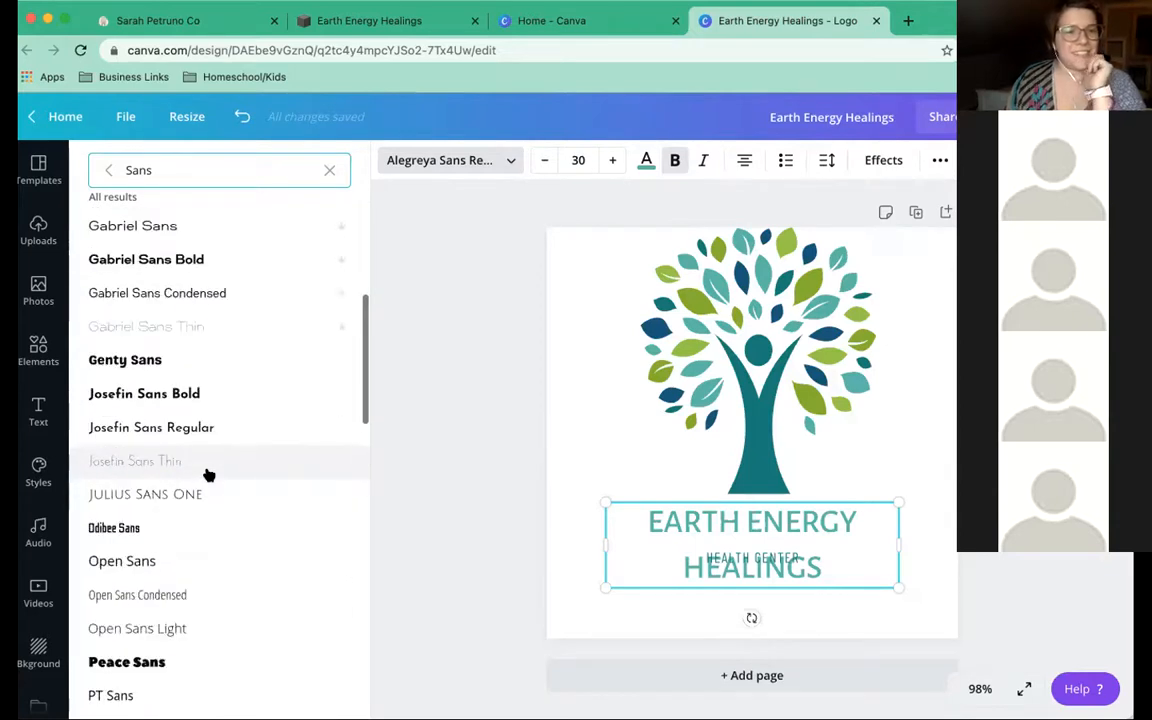
scroll(195, 465, down, 4)
scroll(150, 410, down, 1)
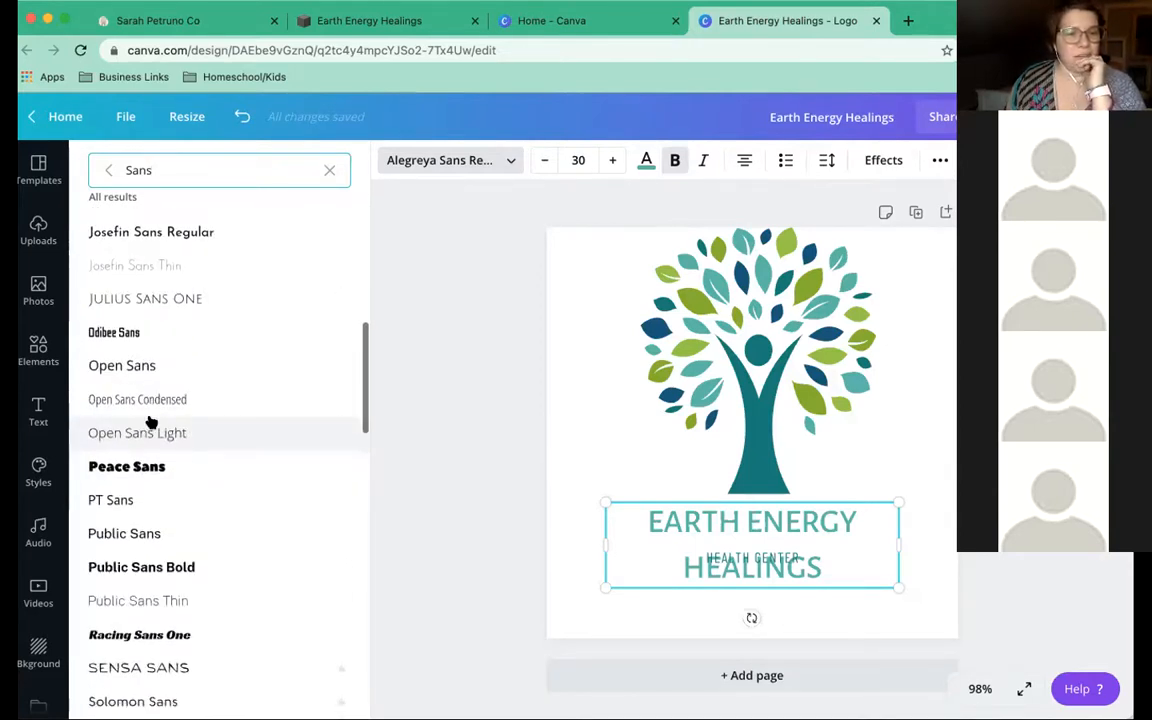
scroll(150, 418, down, 1)
scroll(148, 412, down, 2)
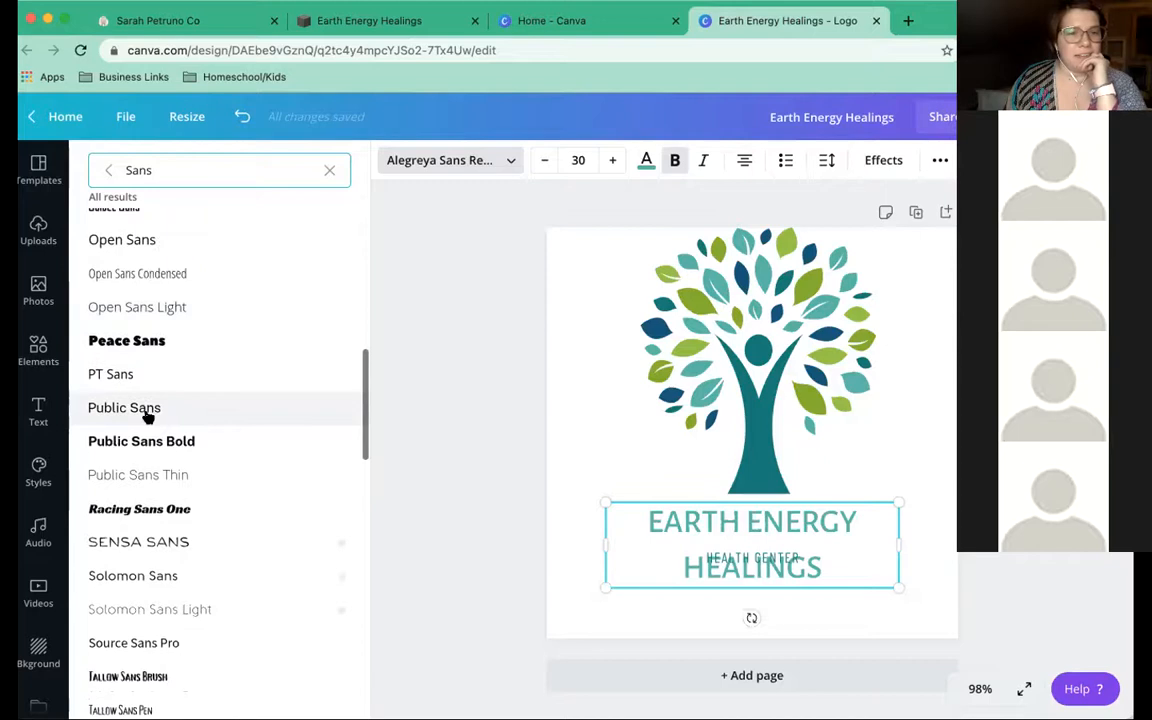
click(170, 478)
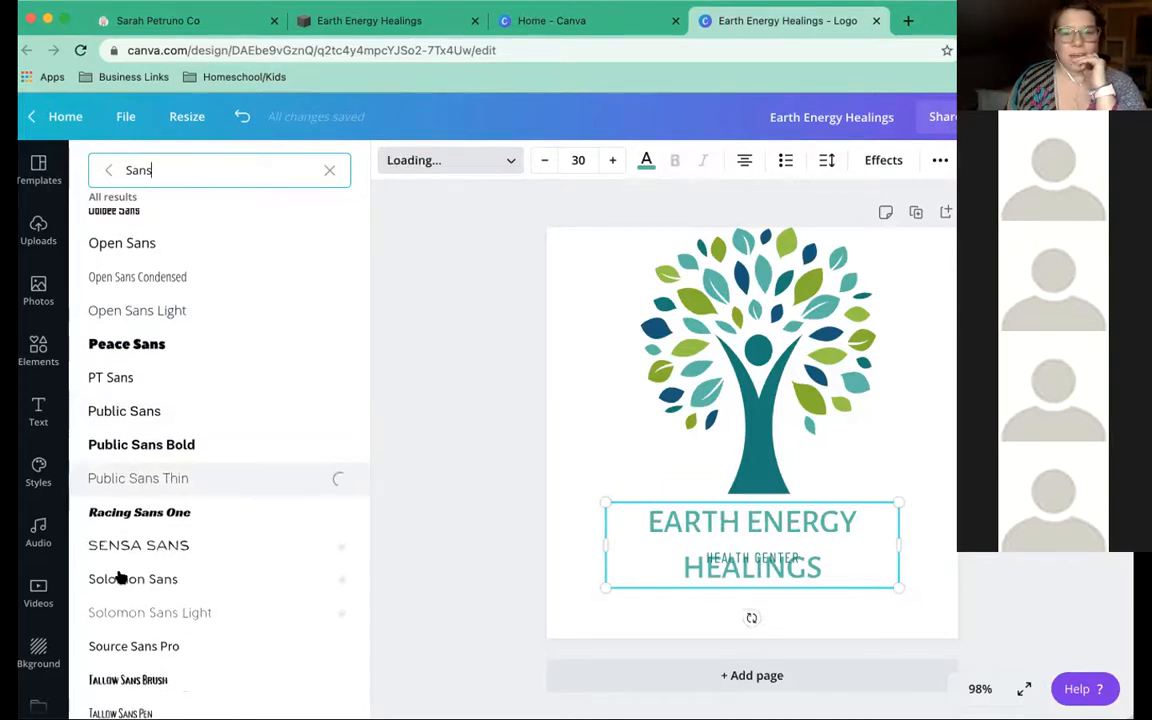
click(119, 577)
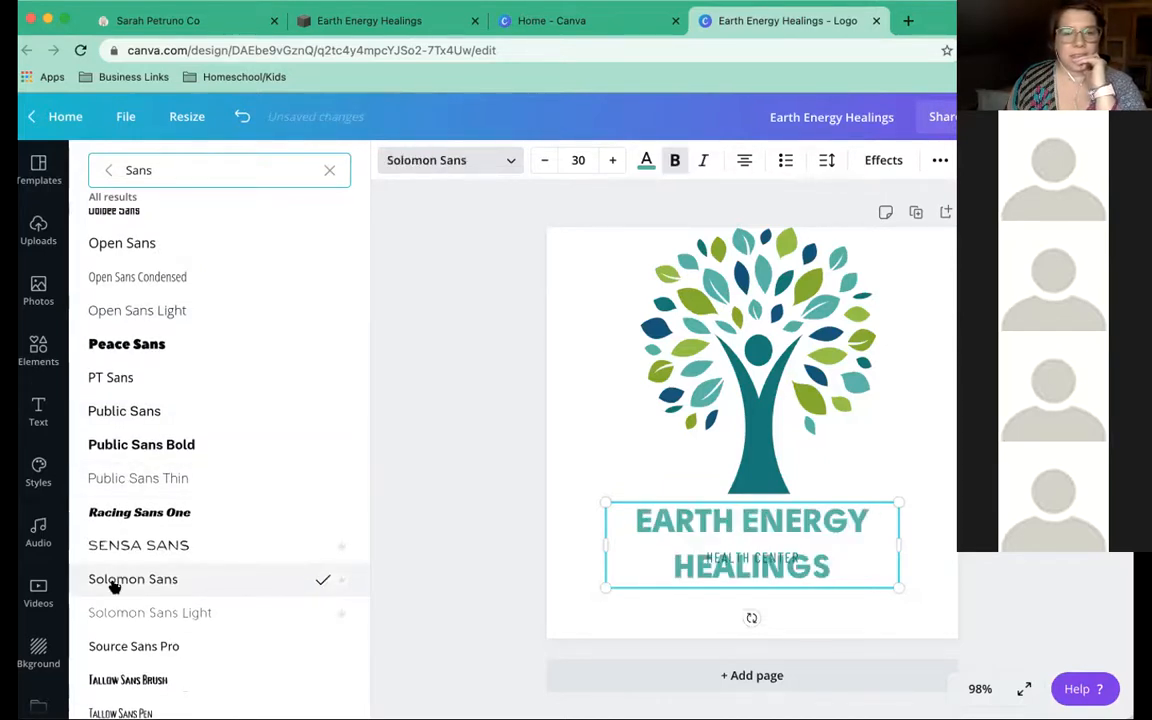
click(110, 646)
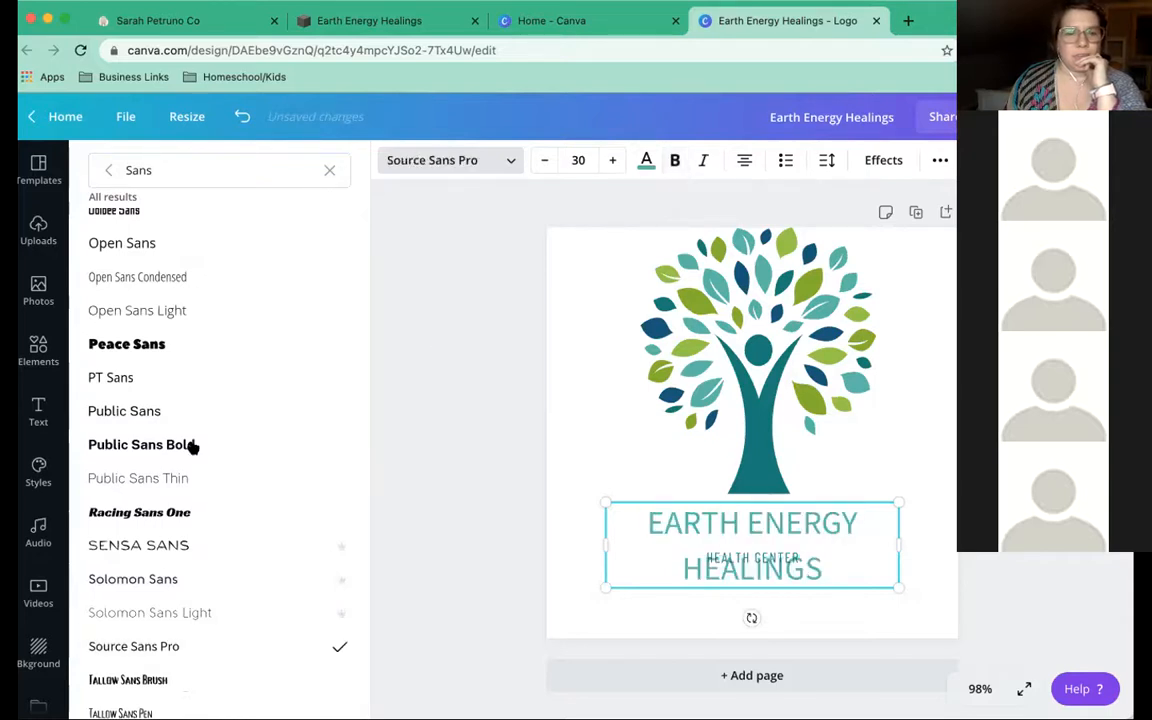
Apply Alegreya Sans Regular to the EARTH ENERGY HEALINGS heading
scroll(190, 445, down, 2)
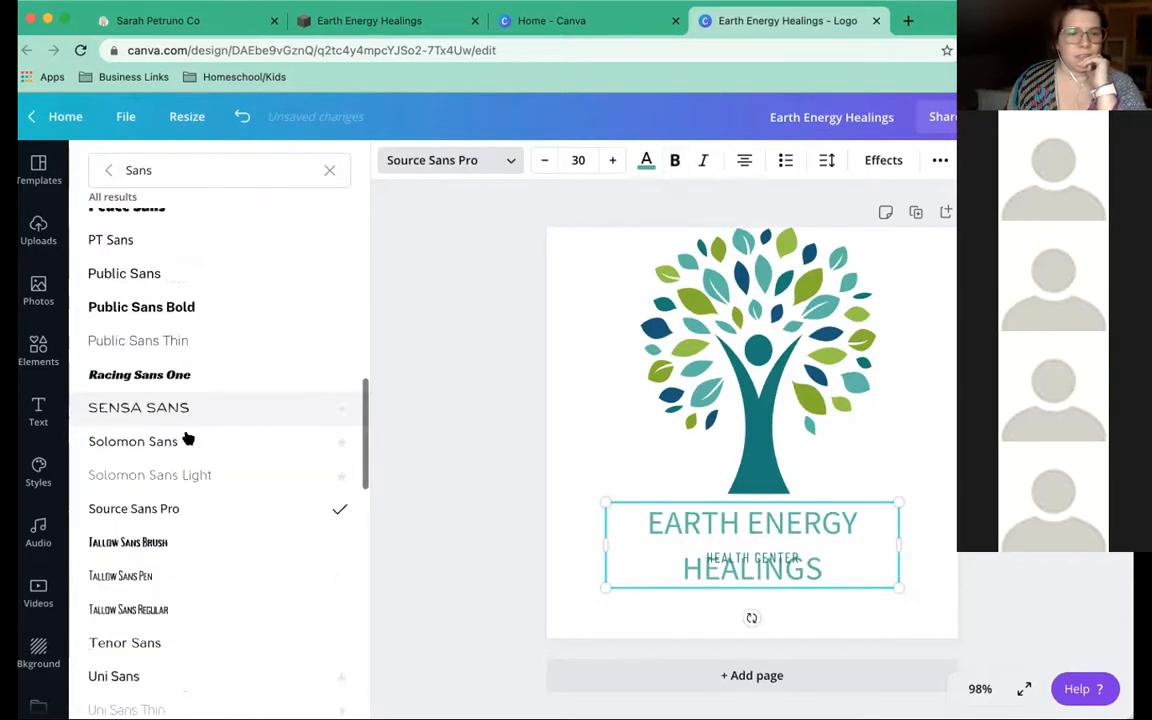
scroll(154, 407, down, 4)
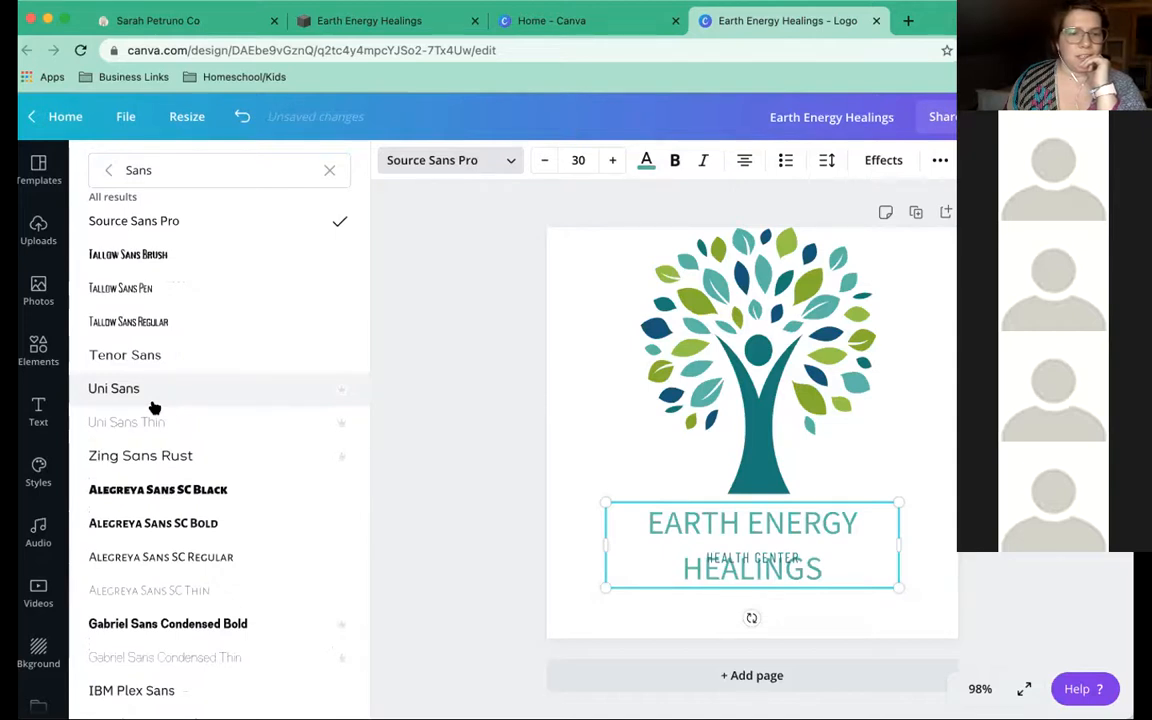
scroll(154, 407, down, 2)
scroll(154, 407, down, 4)
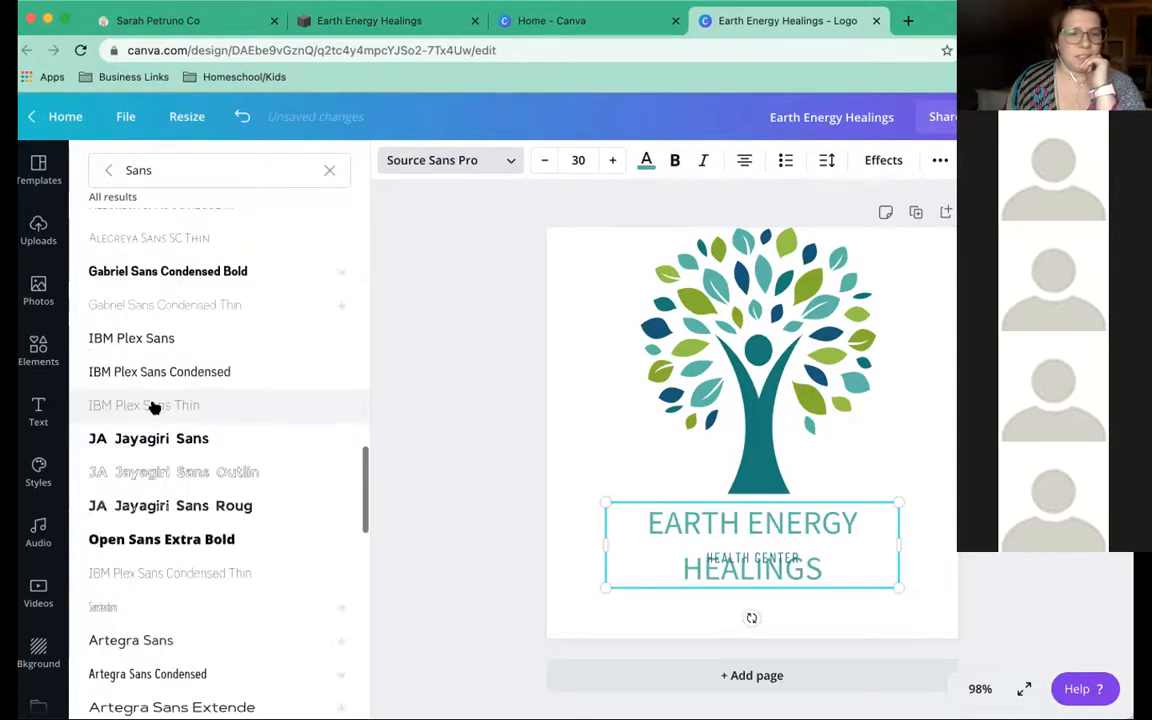
scroll(154, 407, down, 2)
scroll(154, 407, down, 1)
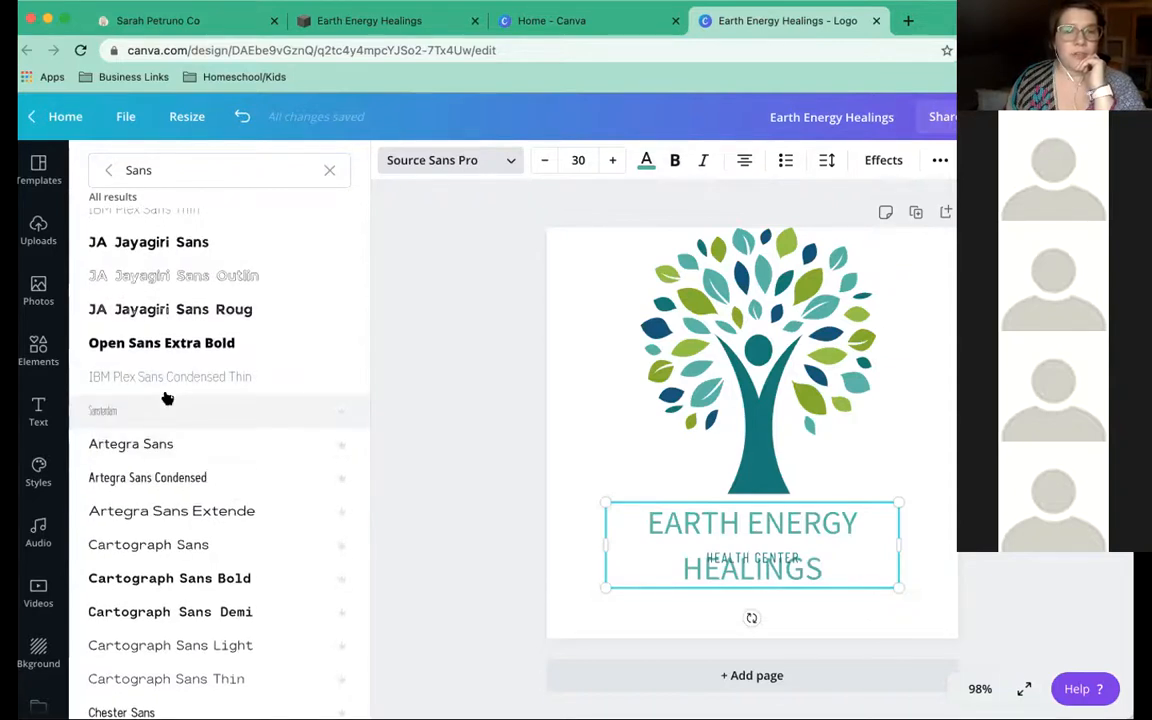
scroll(167, 398, down, 5)
scroll(167, 398, up, 5)
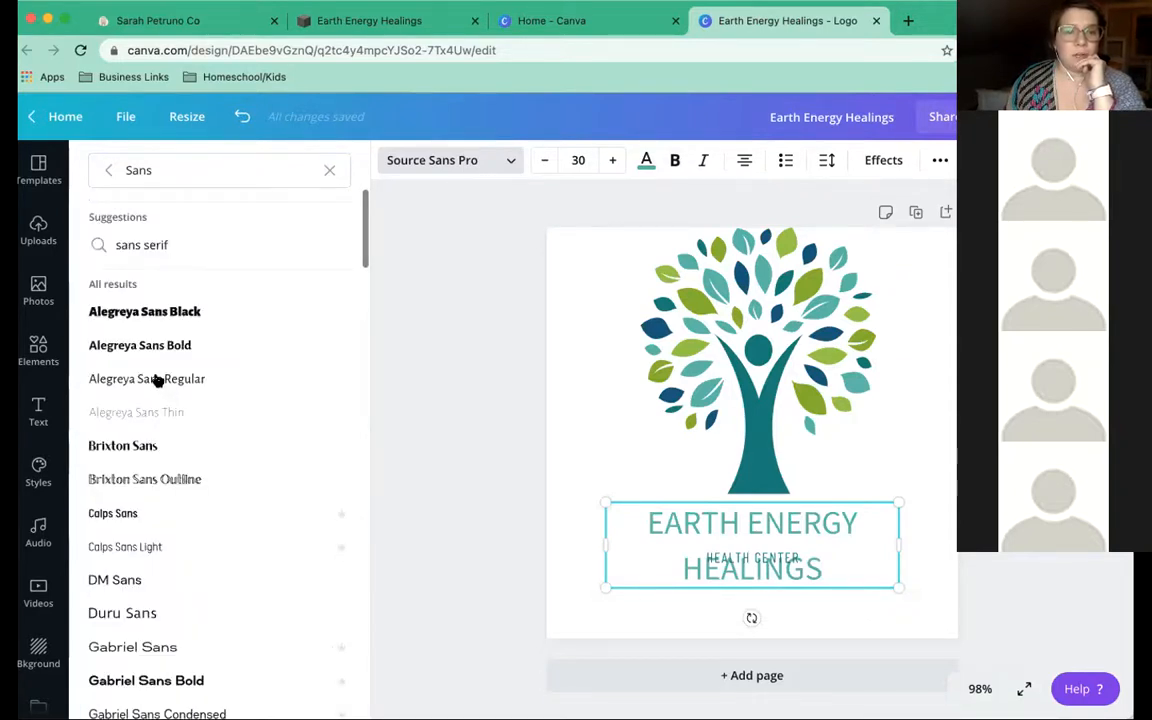
click(157, 381)
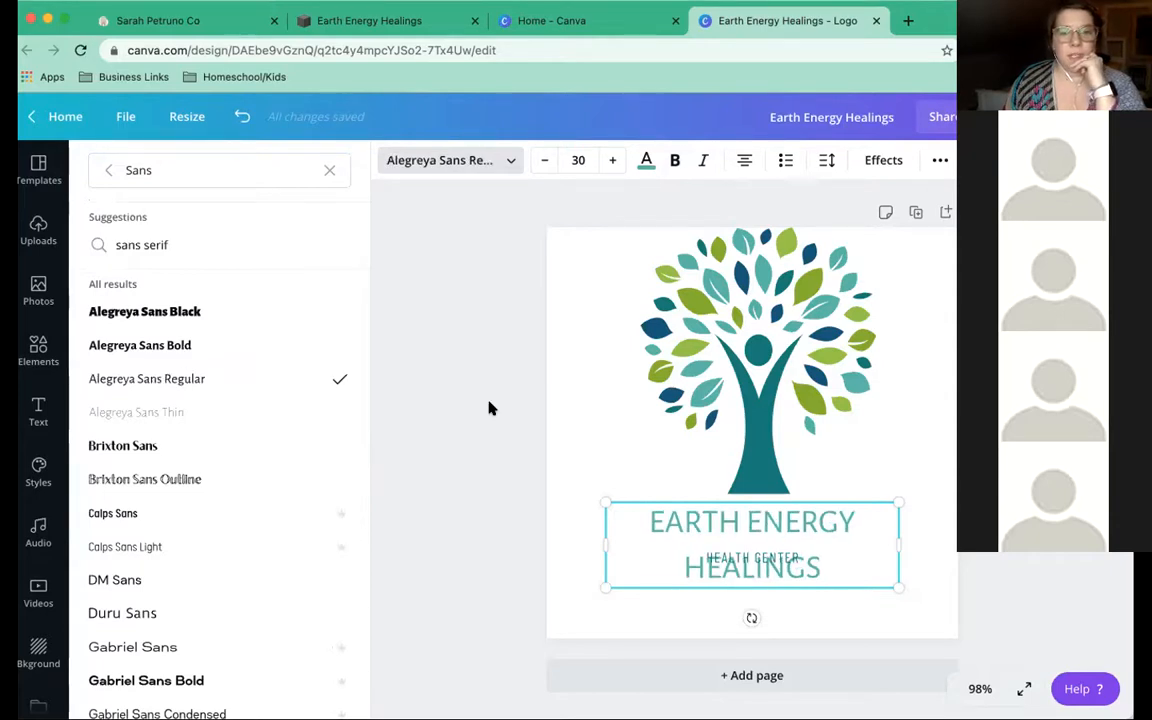
click(970, 552)
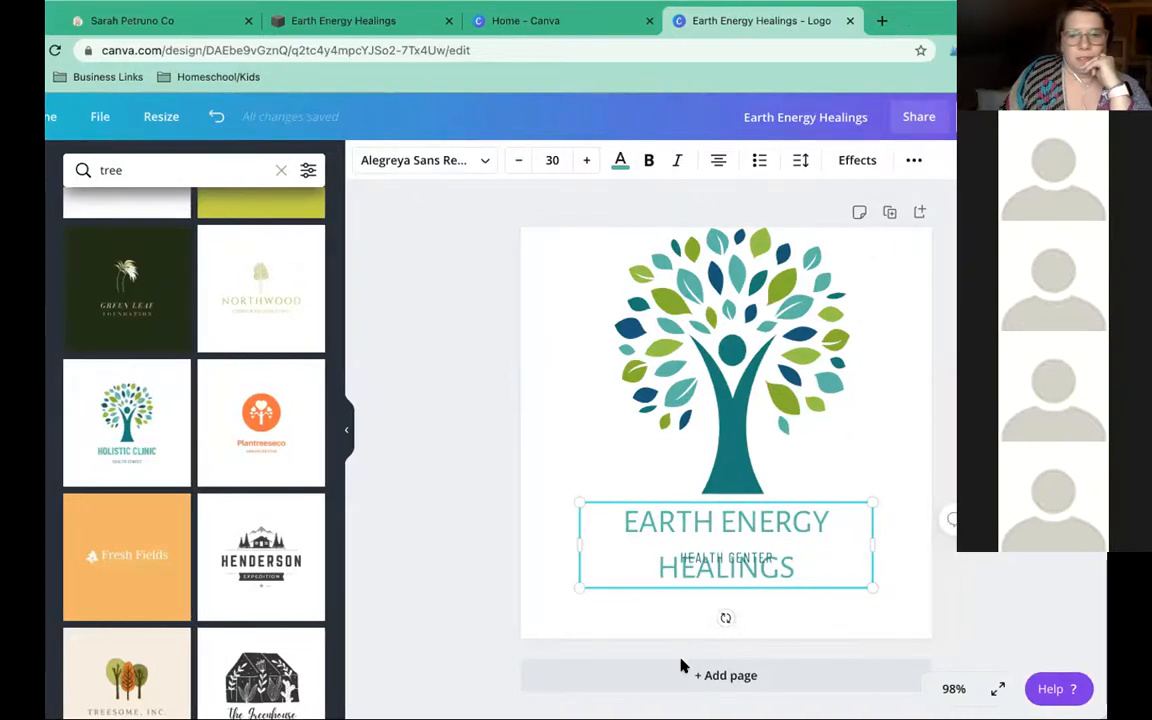
Delete the HEALTH CENTER subtitle and move the heading down into its place
click(737, 558)
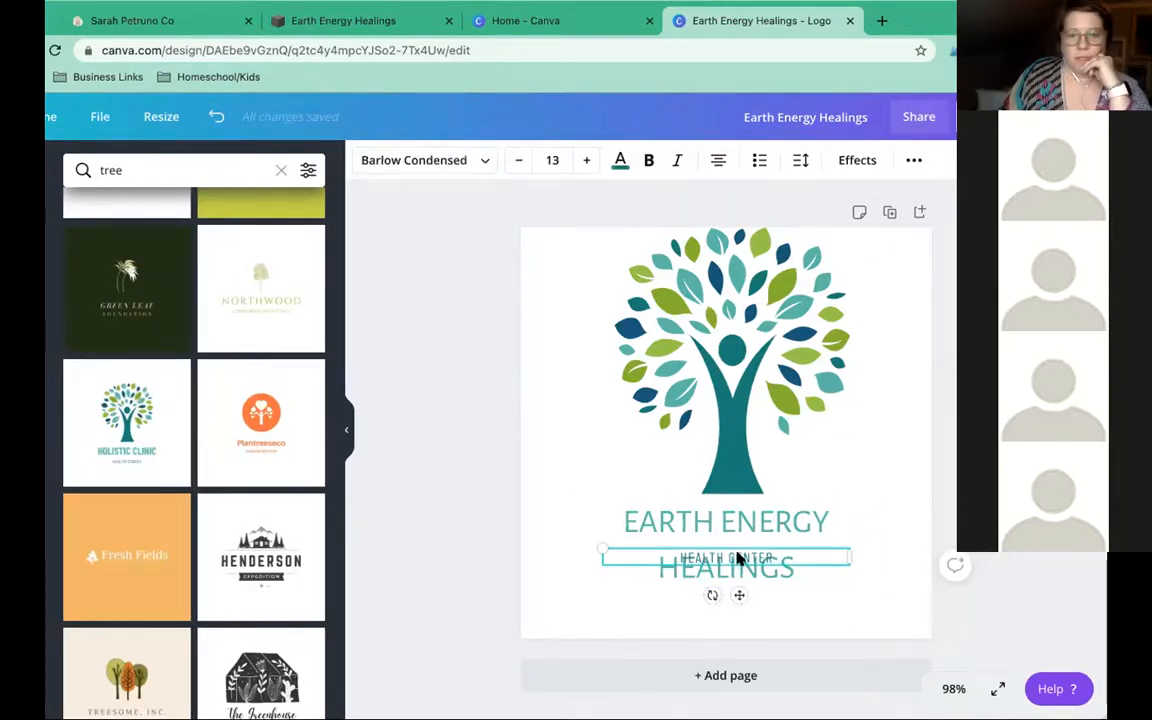
key(Delete)
drag(740, 553, 742, 575)
Centre and enlarge the tree image by its corners, keeping the heading below it
click(726, 414)
drag(727, 417, 727, 405)
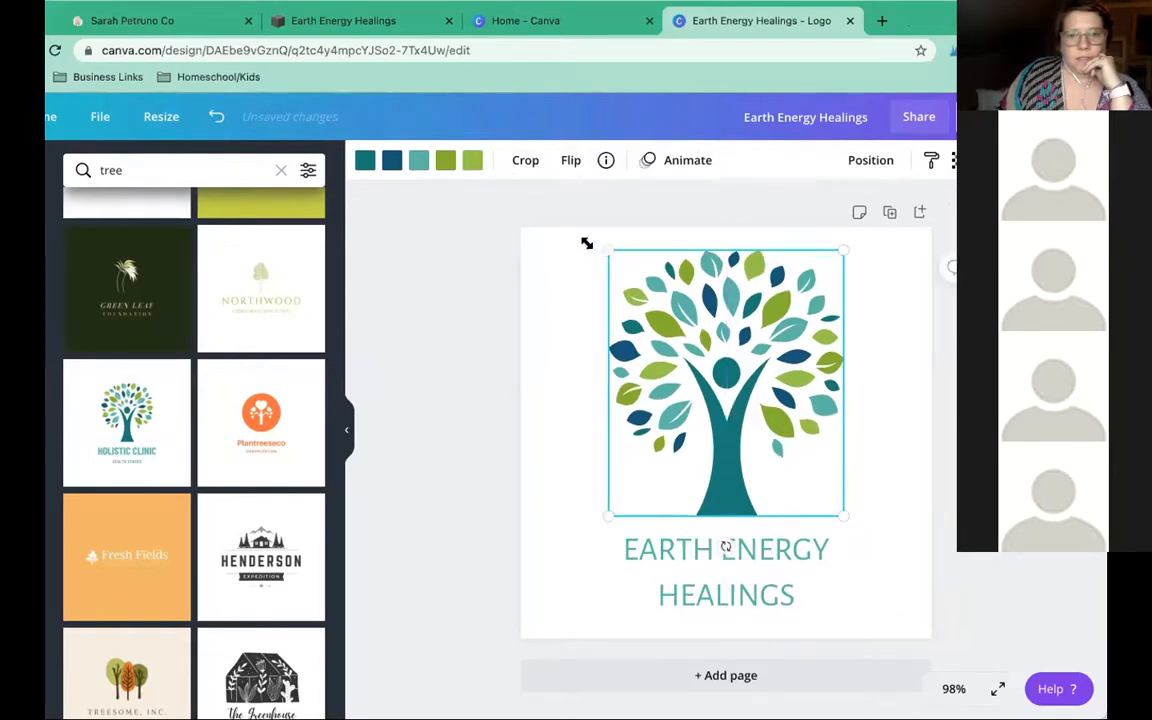
drag(587, 243, 581, 237)
drag(838, 513, 856, 529)
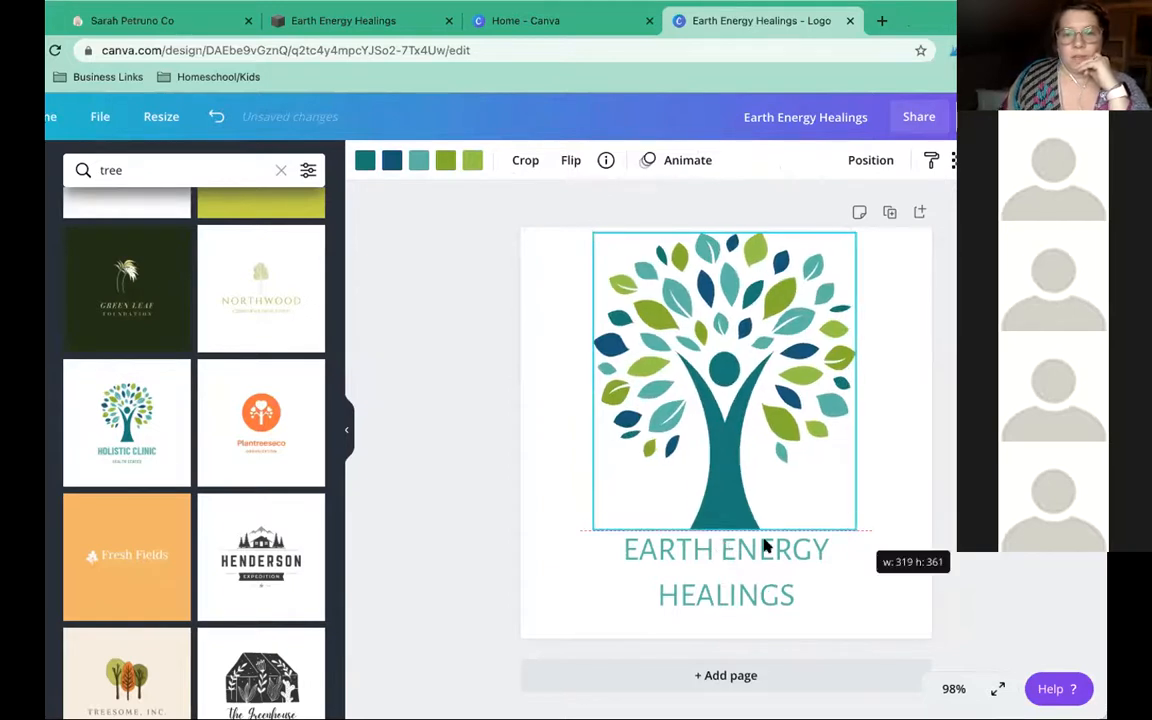
drag(762, 549, 769, 553)
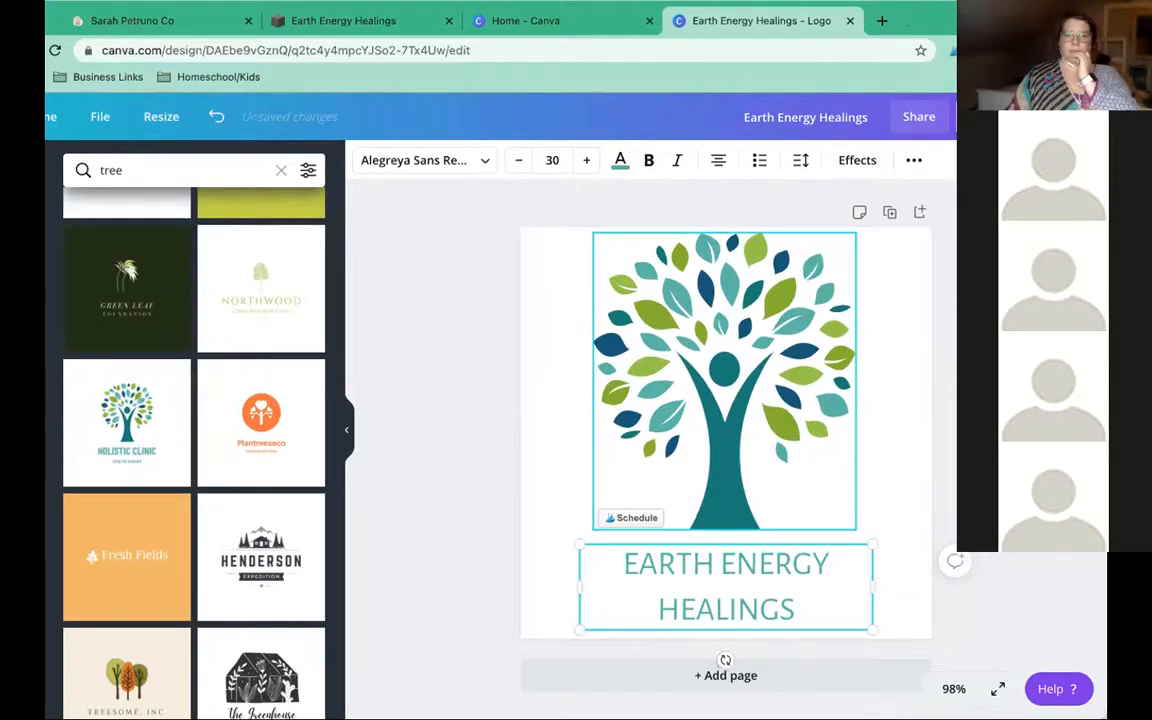
drag(886, 585, 919, 589)
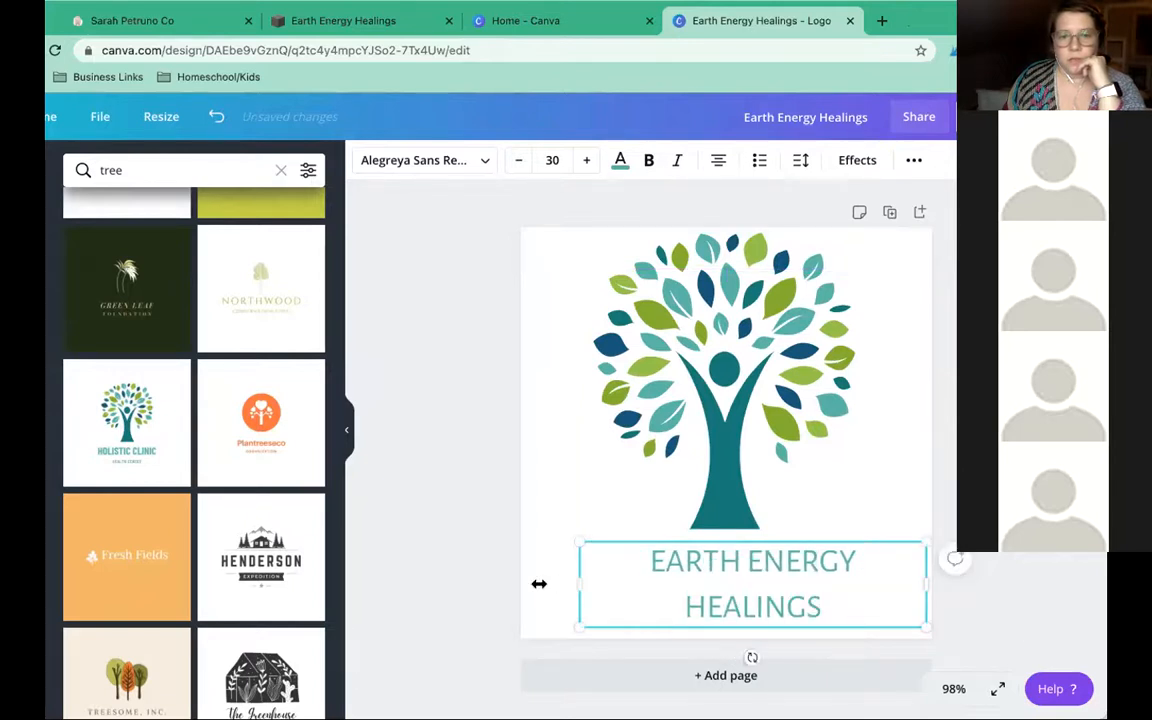
Widen the heading to a single line and centre it beneath the tree
drag(537, 584, 486, 550)
click(489, 552)
mouse_move(743, 559)
mouse_down()
mouse_move(733, 561)
mouse_move(752, 576)
mouse_up()
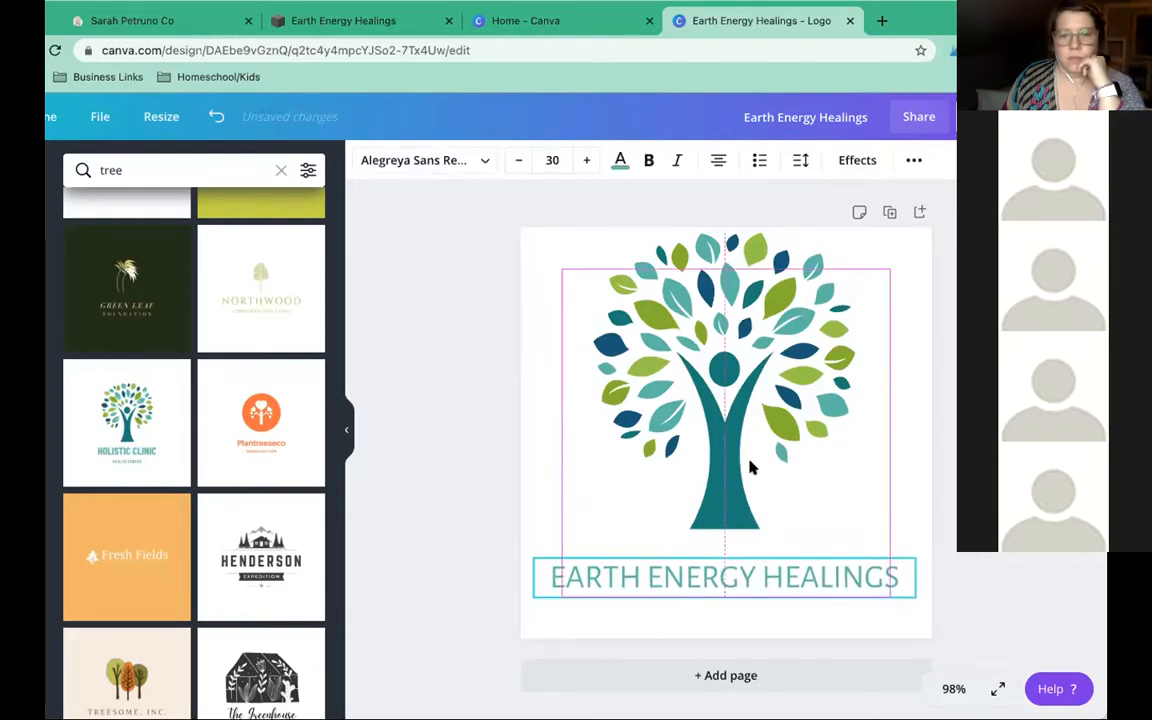
click(751, 486)
drag(751, 486, 757, 509)
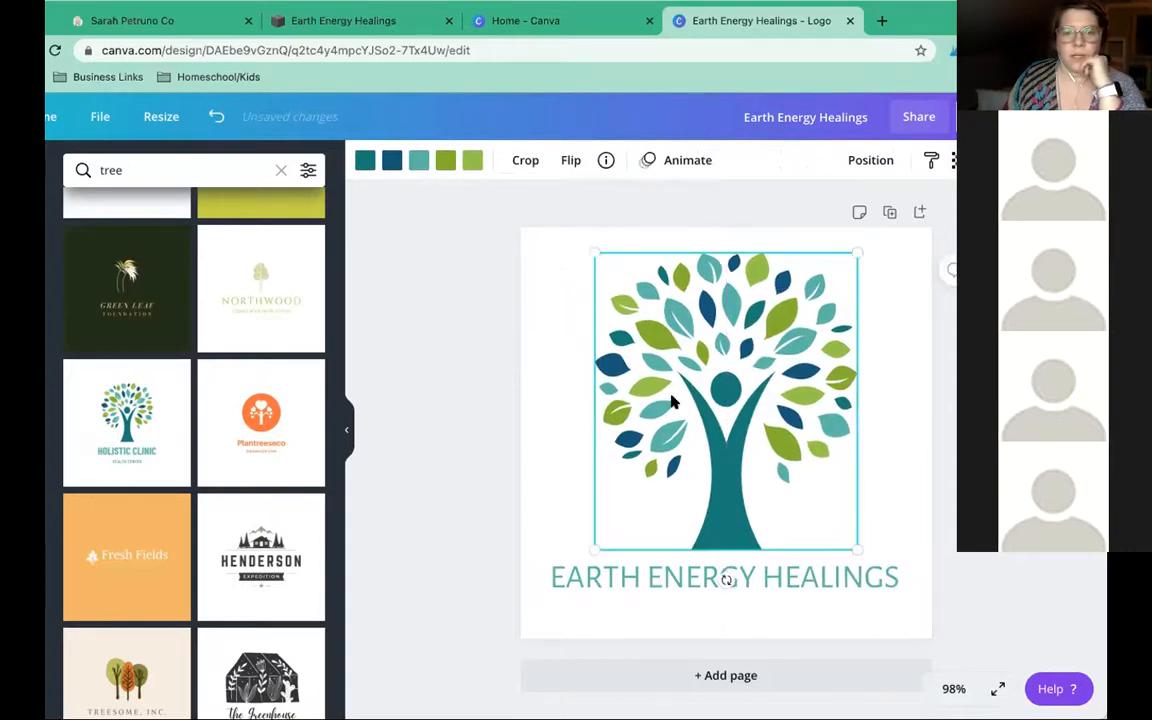
click(476, 285)
click(648, 350)
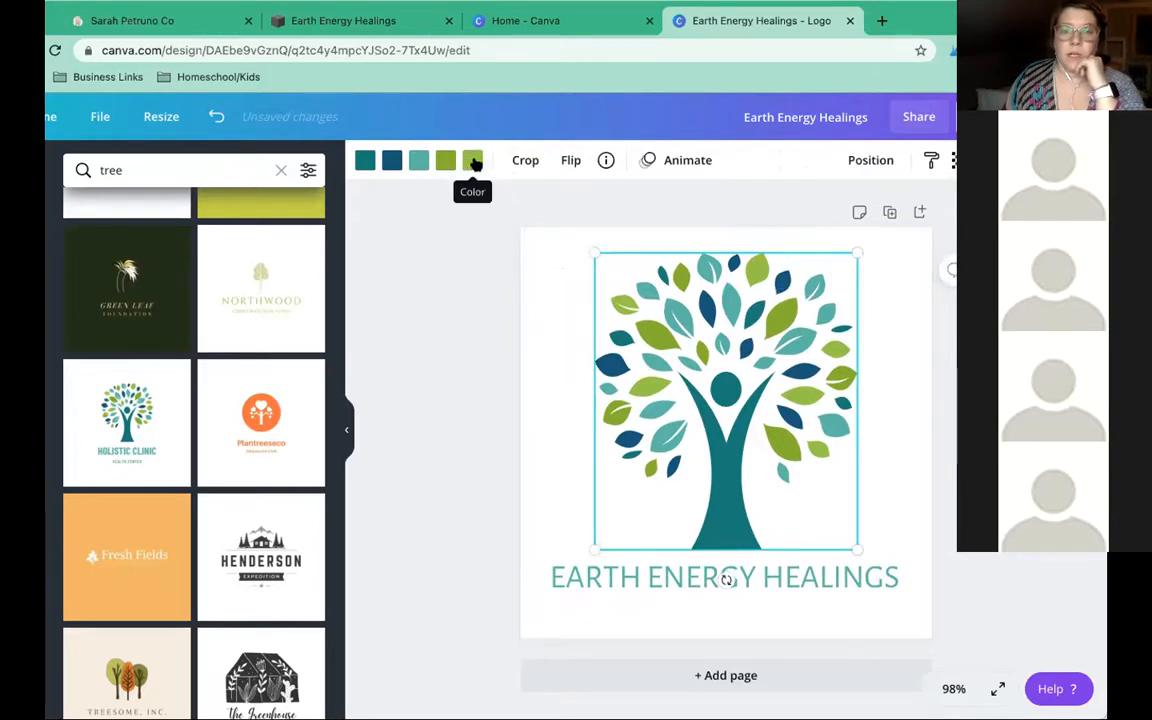
Open Site Styles > Colors > Edit Palette and select the dark brown swatch
click(343, 21)
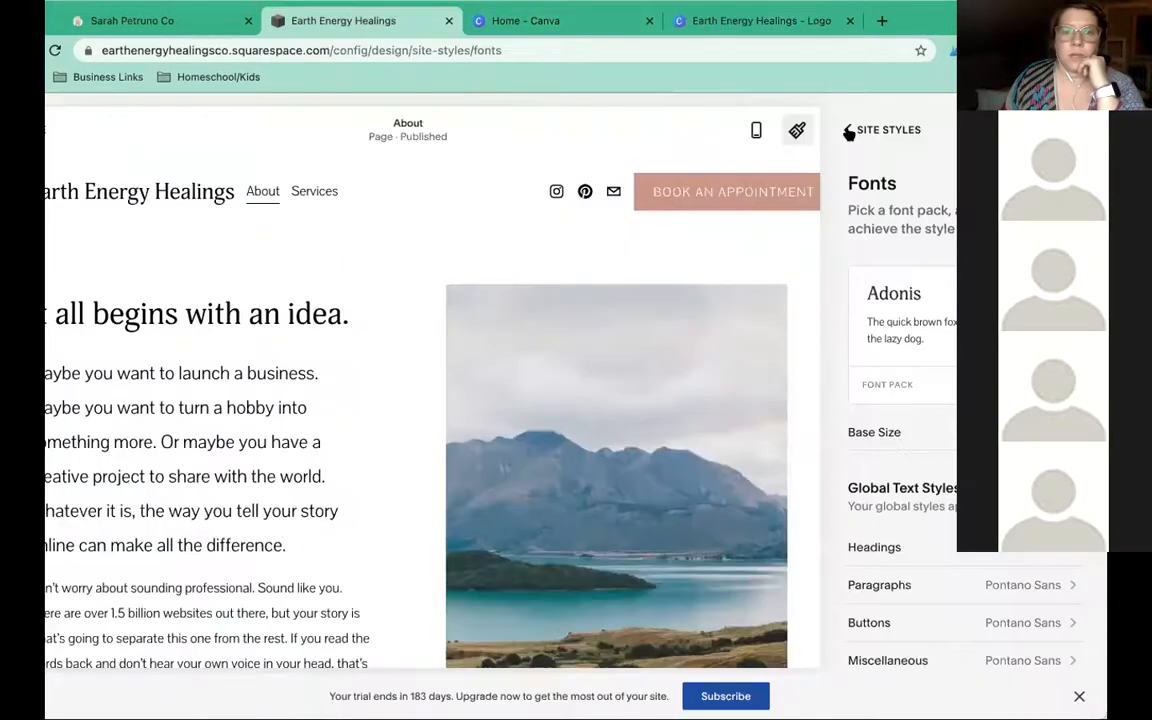
click(846, 133)
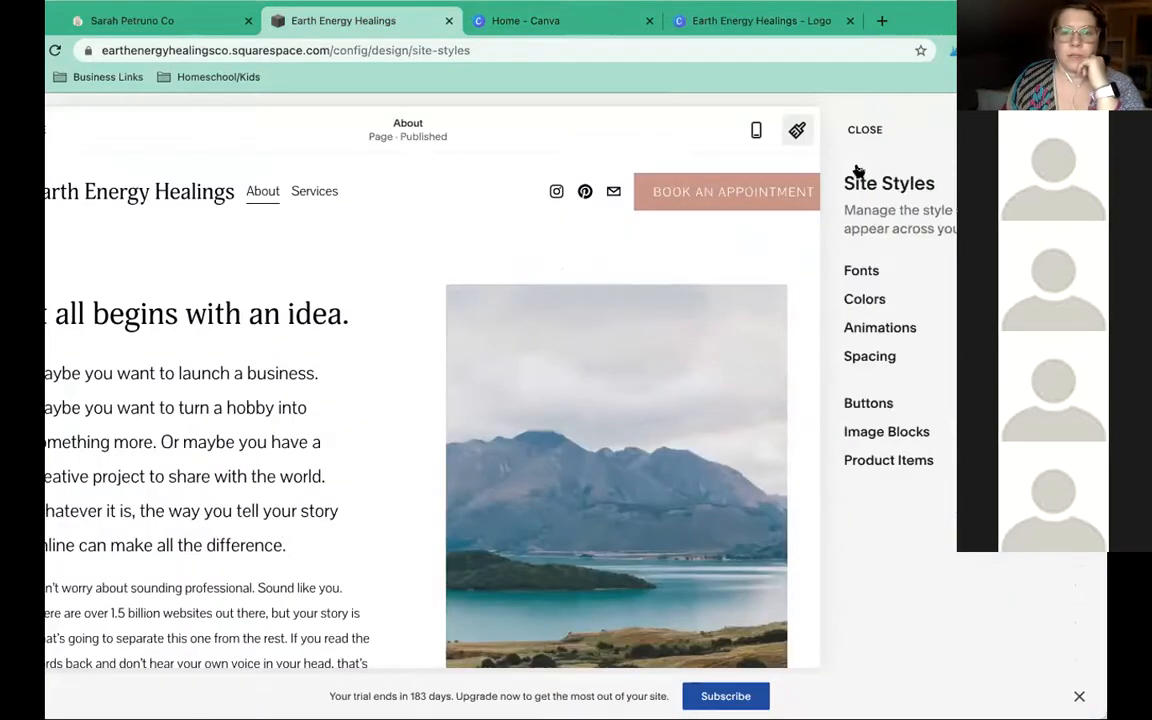
click(870, 300)
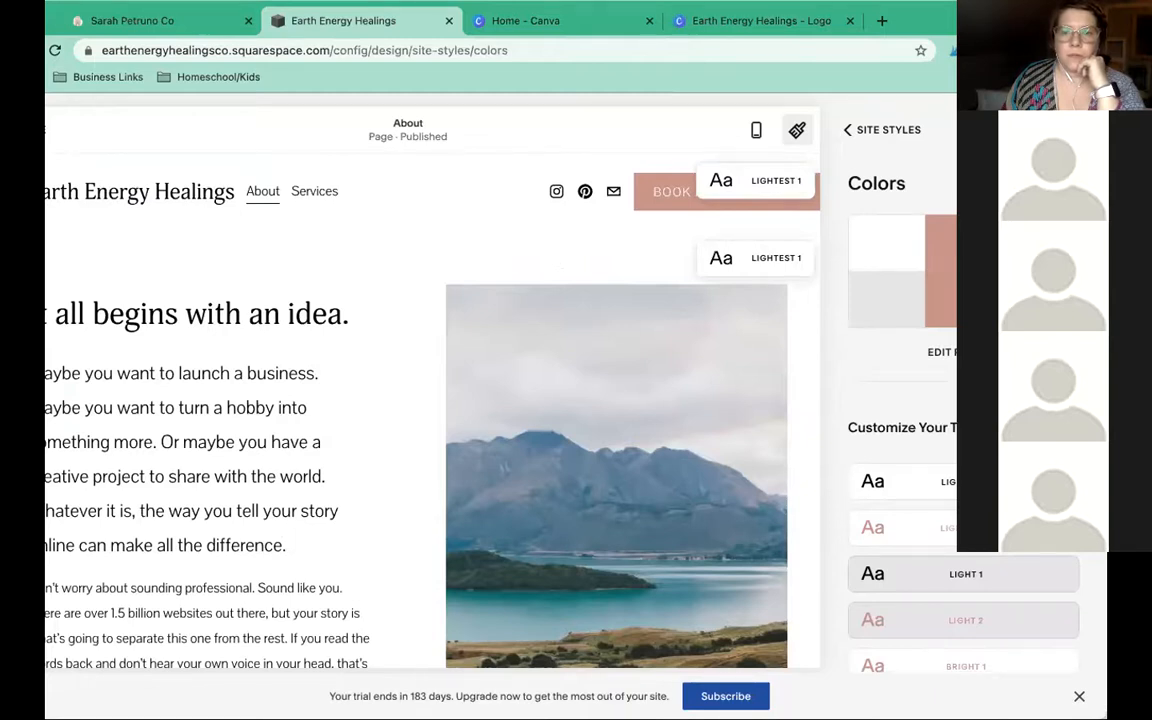
click(962, 352)
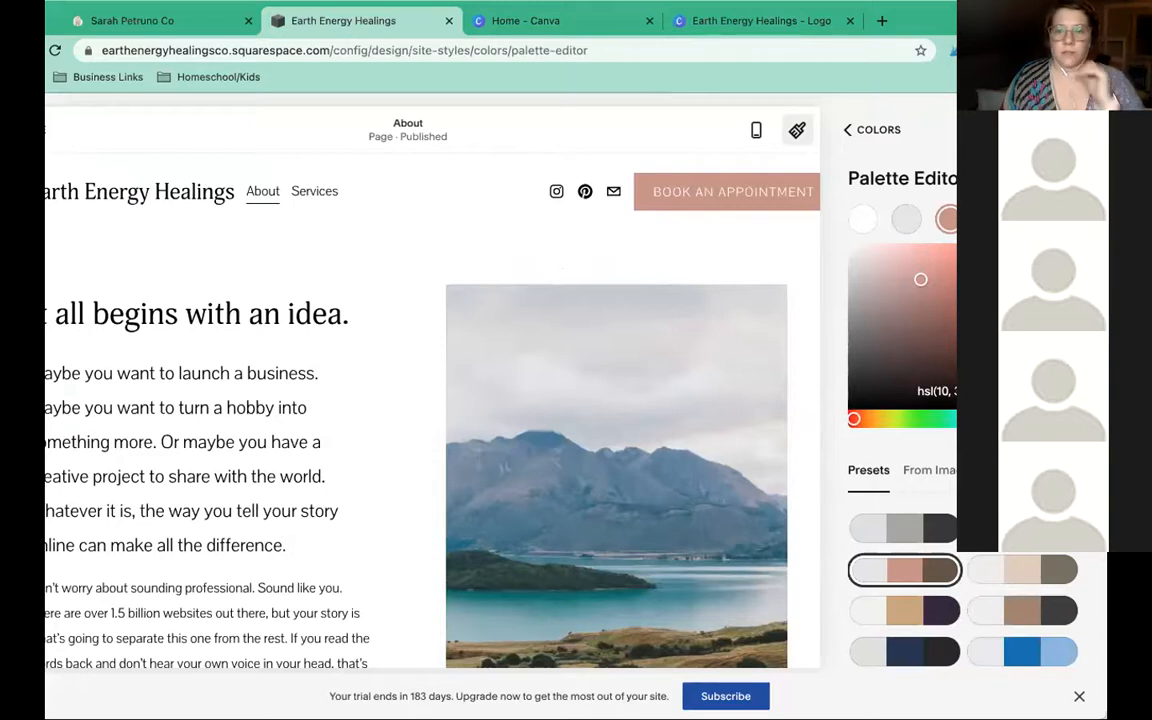
click(964, 391)
triple_click(964, 391)
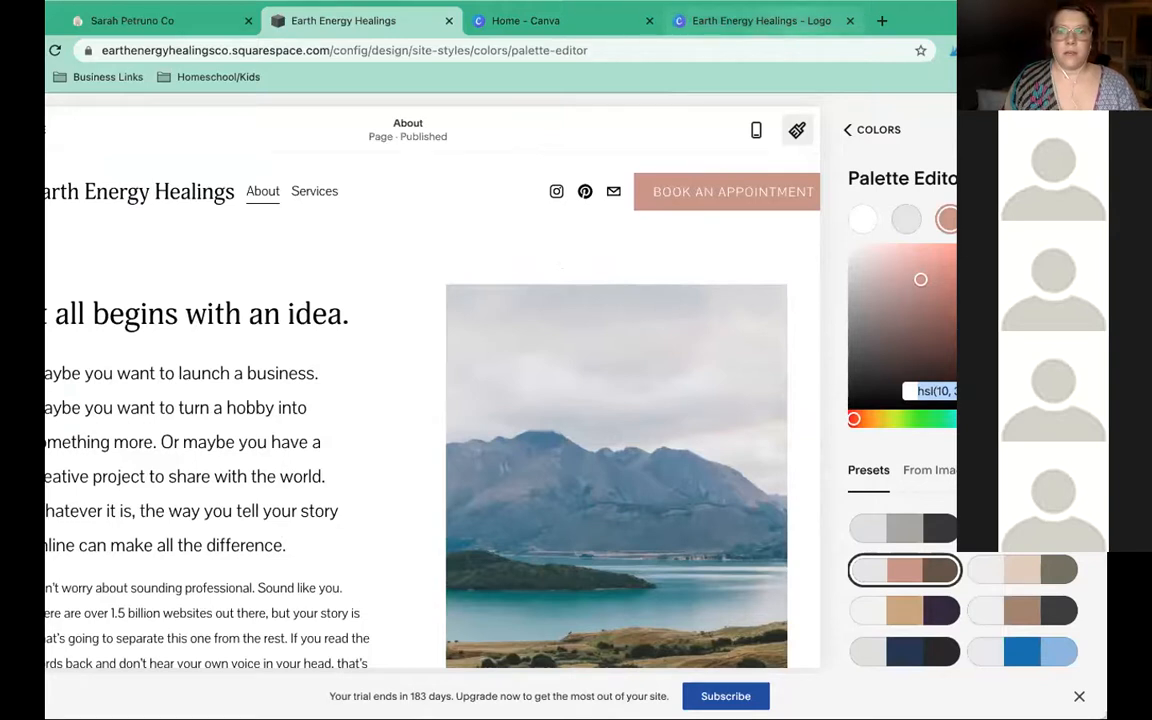
click(993, 219)
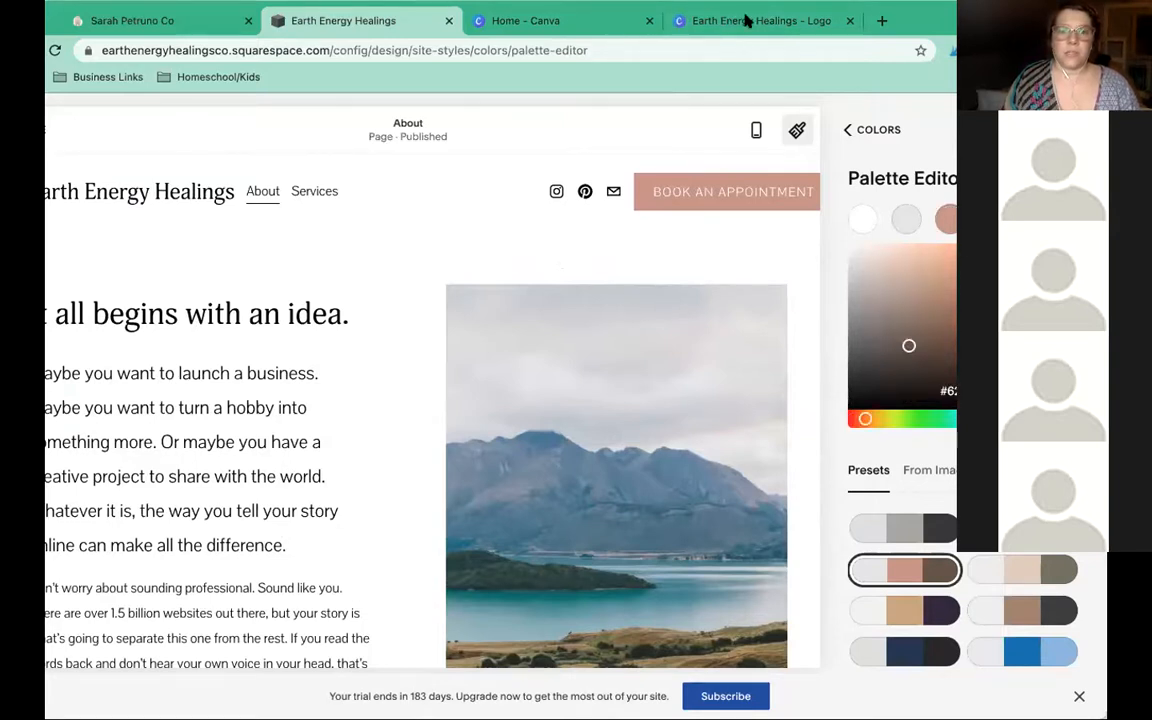
Pick the tree's dark teal document colour in Canva to read its hex, #117C79
click(686, 22)
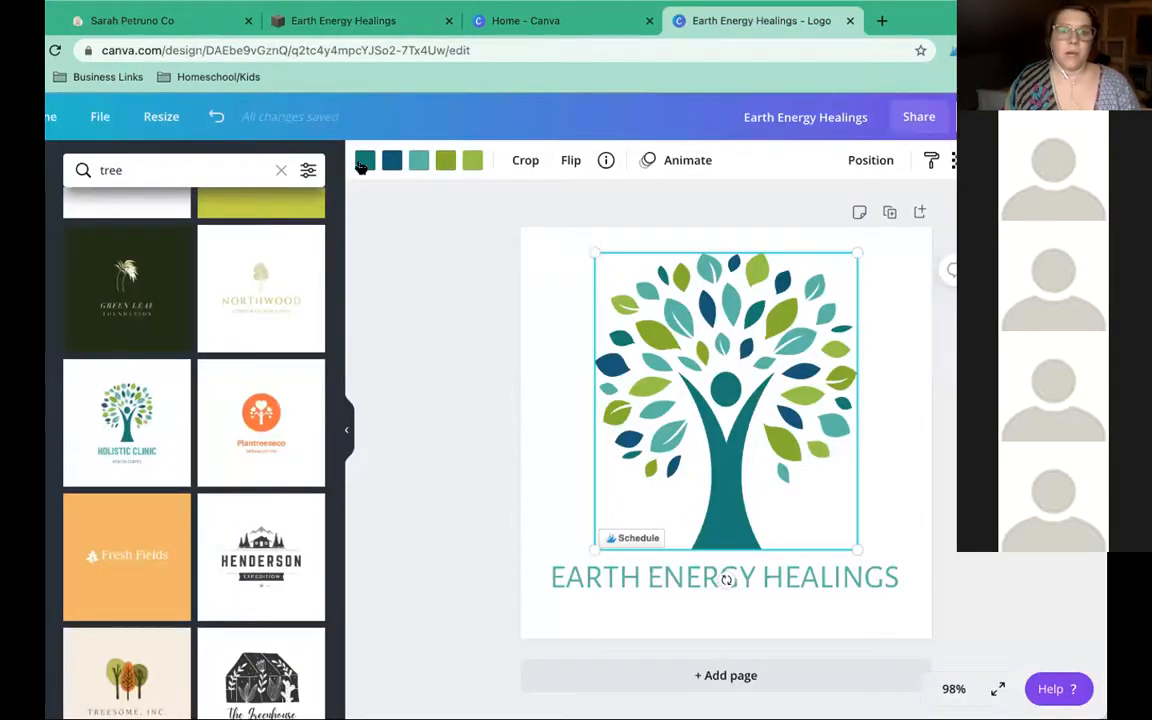
click(363, 163)
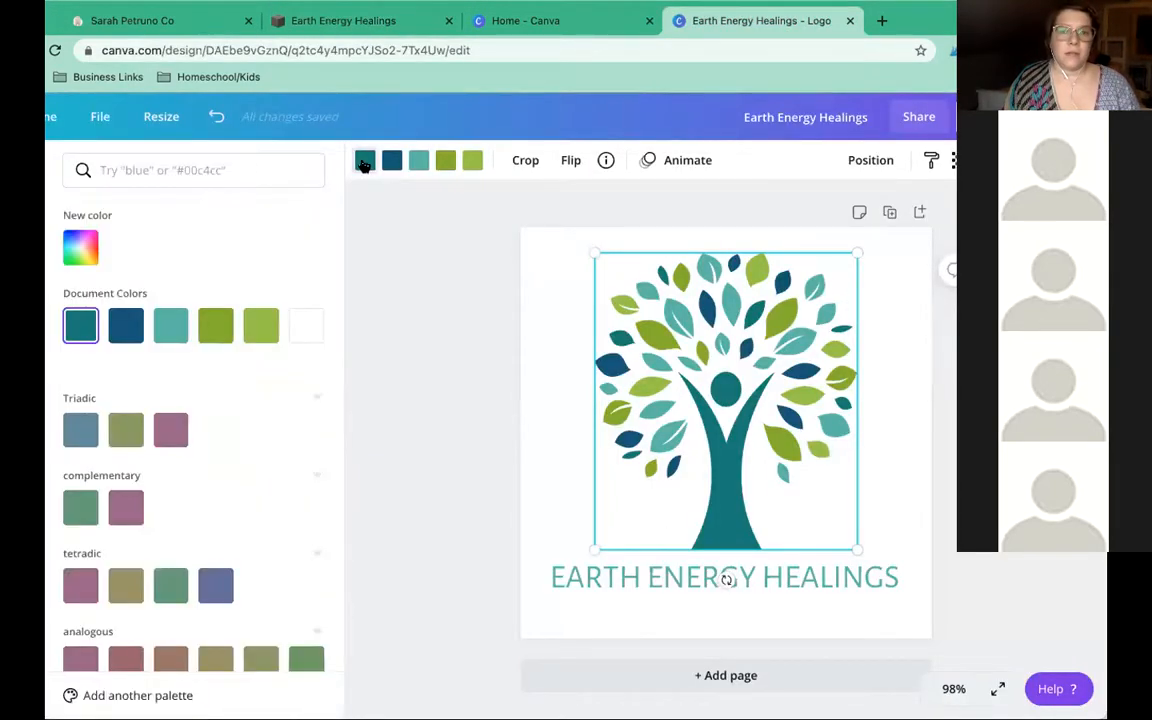
click(363, 163)
click(363, 163)
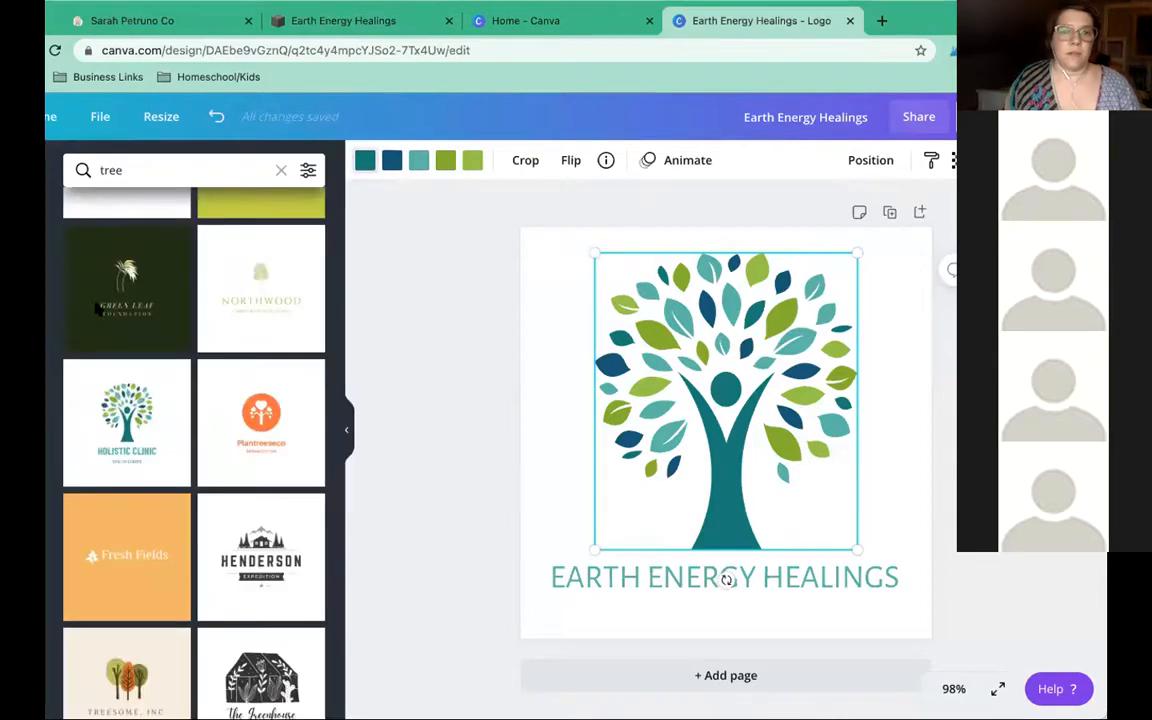
click(81, 327)
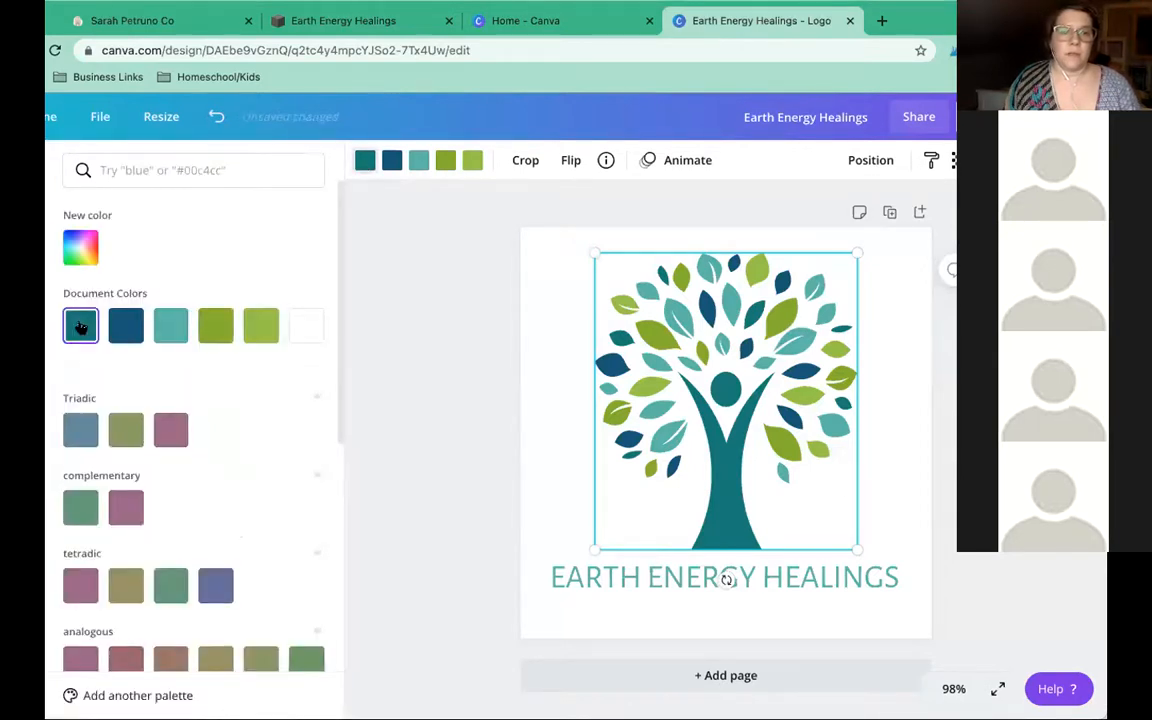
click(81, 247)
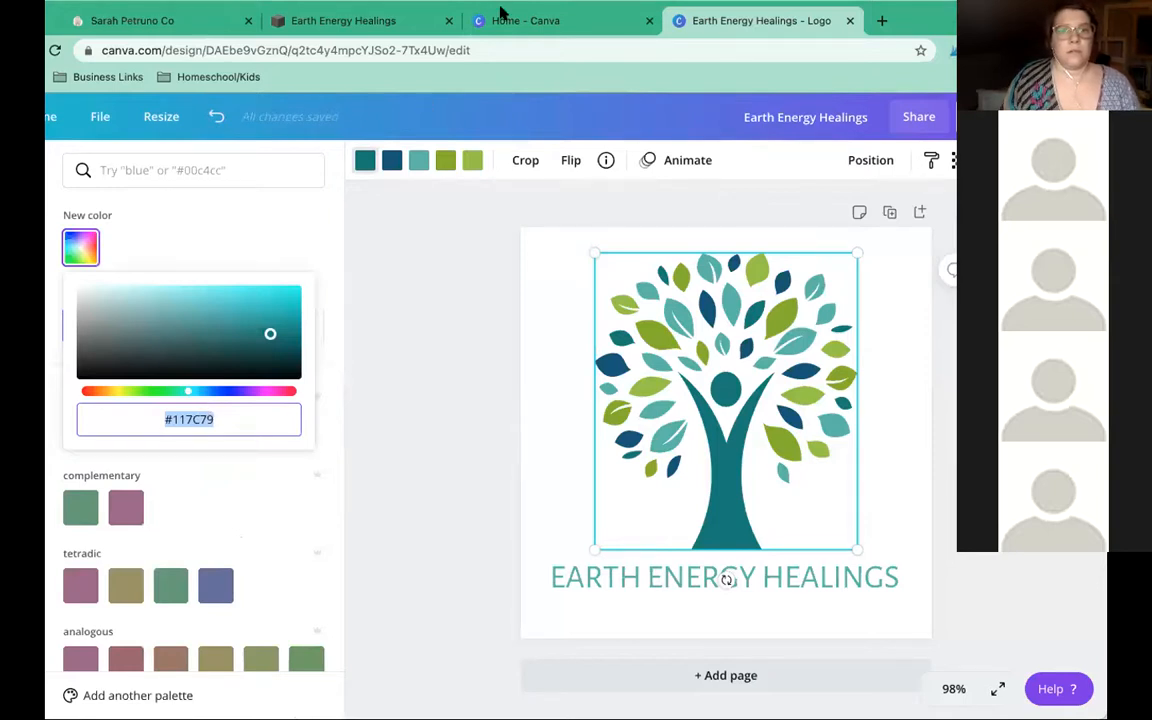
click(348, 22)
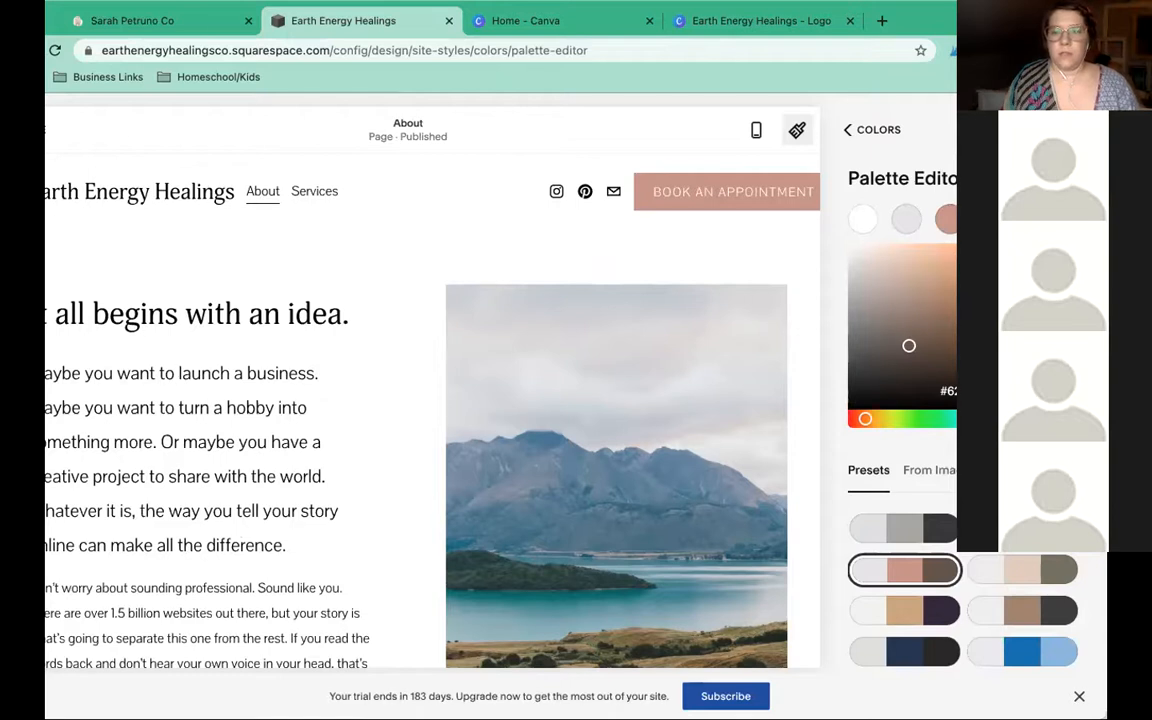
Clear the old brown hex value from the palette colour field
click(1016, 470)
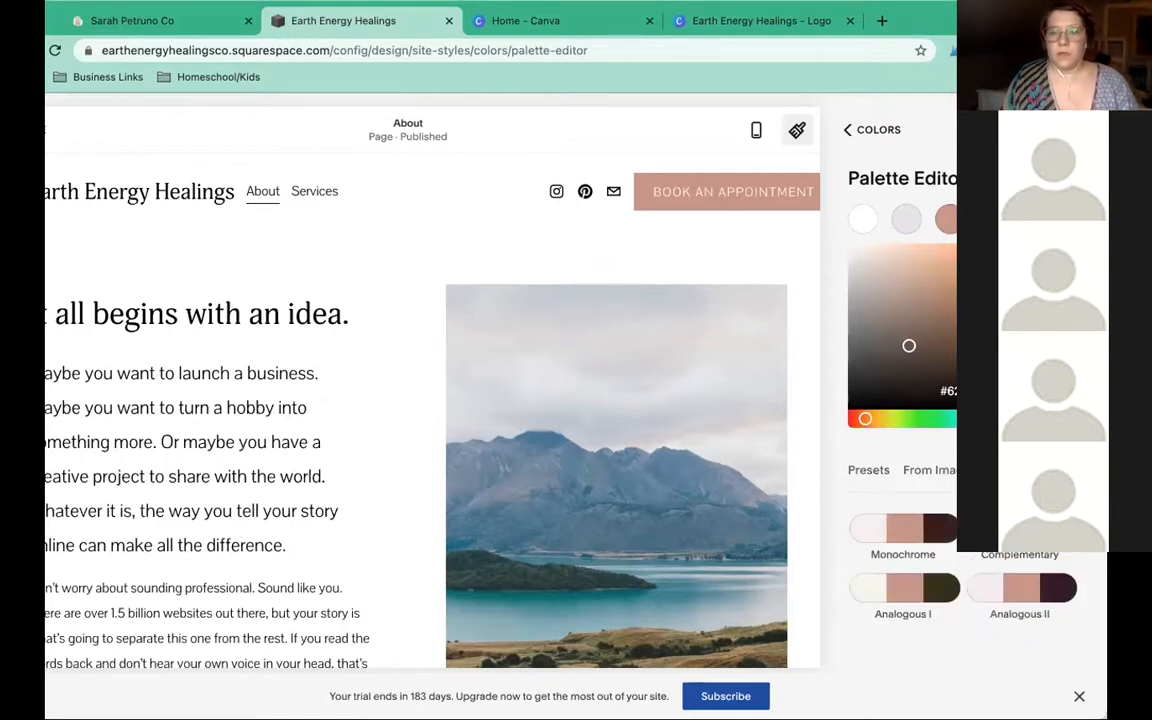
double_click(965, 391)
triple_click(950, 391)
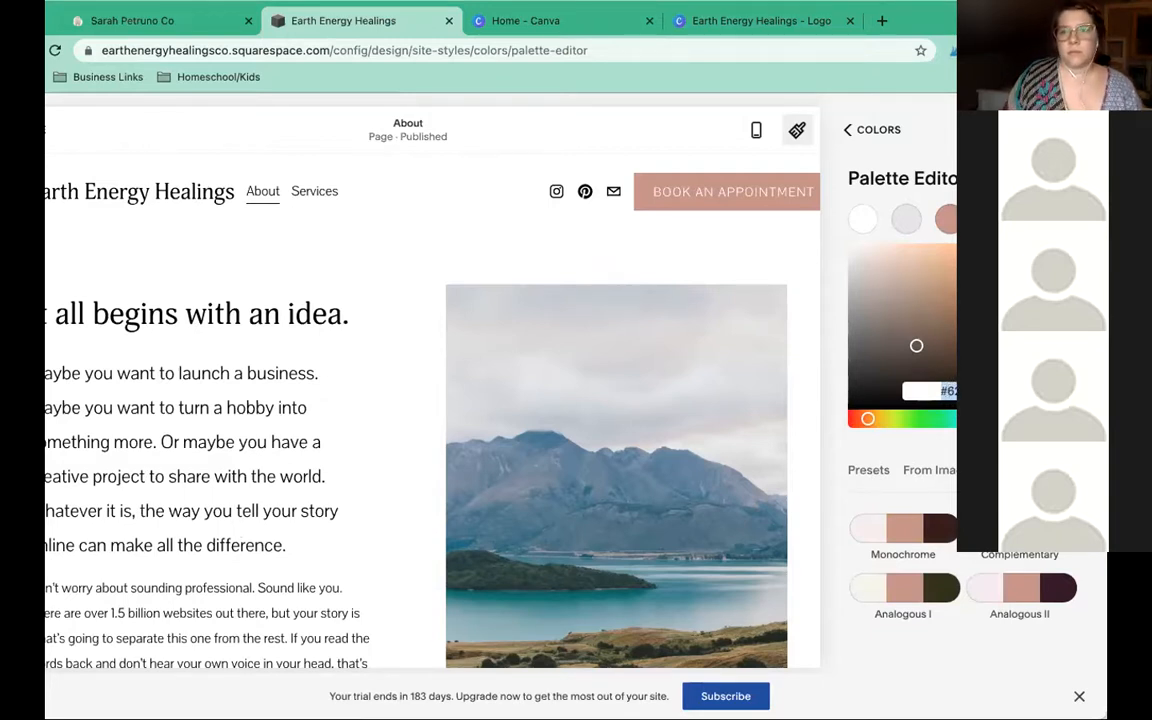
click(944, 391)
double_click(952, 391)
key(BackSpace)
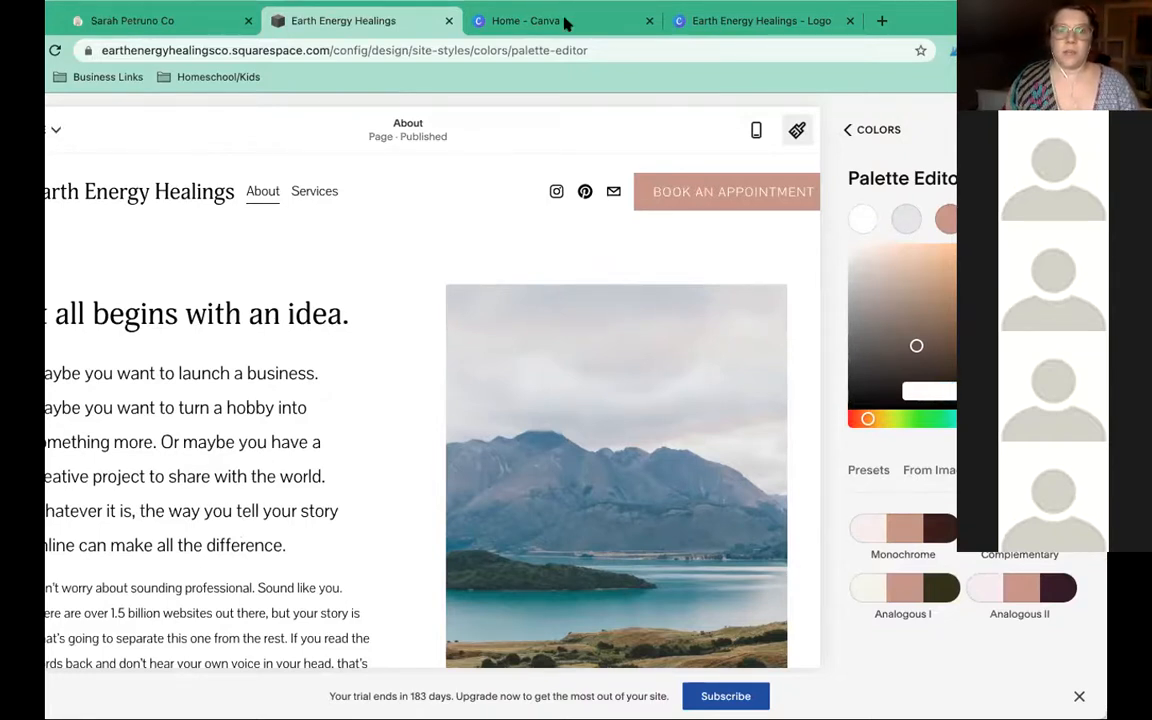
Copy #117C79 from the Canva logo and paste it as the new palette colour
click(612, 22)
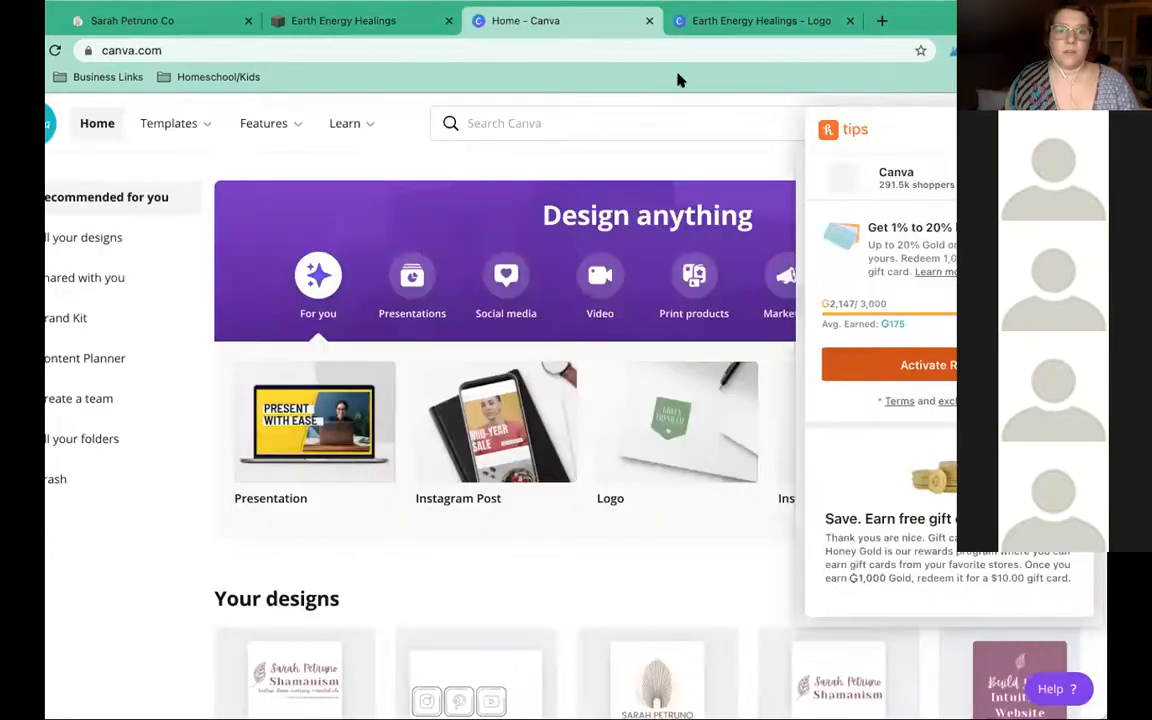
key(ctrl+Tab)
drag(173, 420, 221, 419)
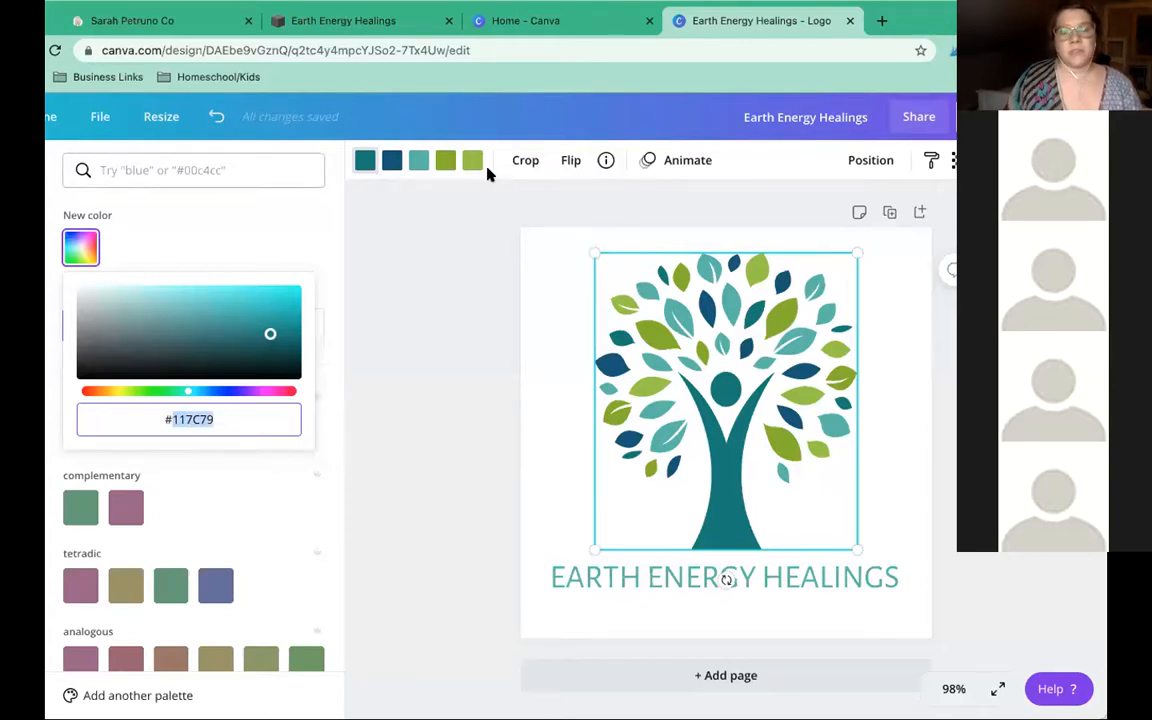
click(376, 21)
text(#117C79)
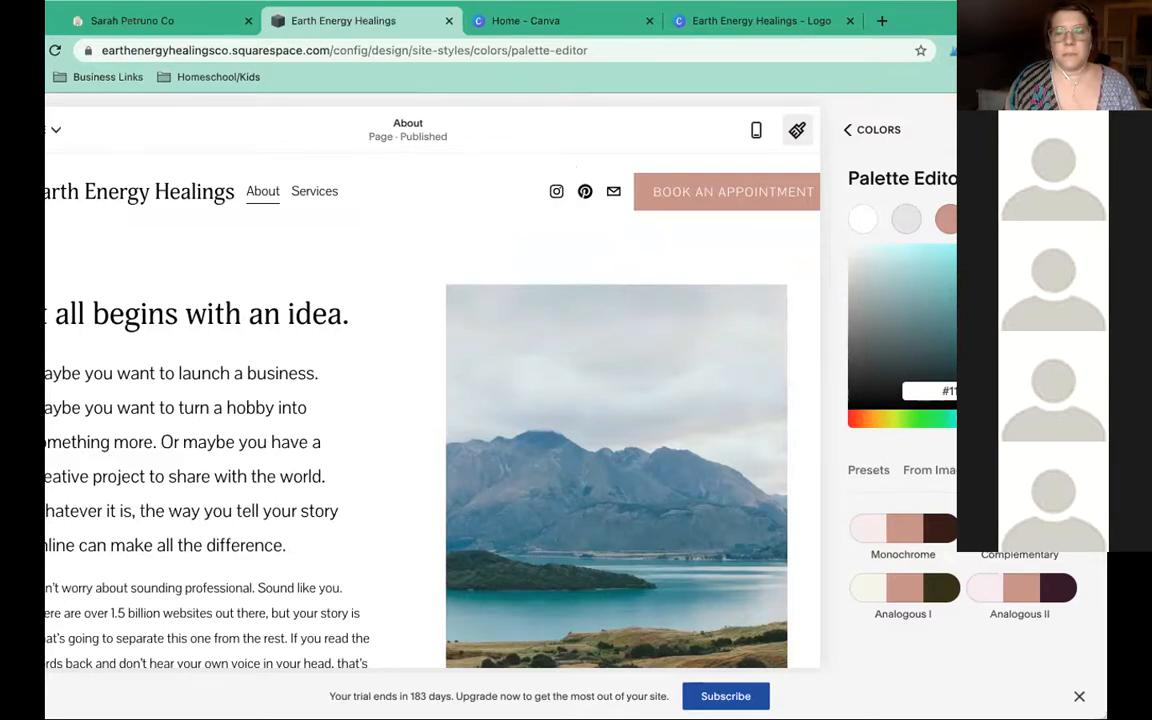
key(Return)
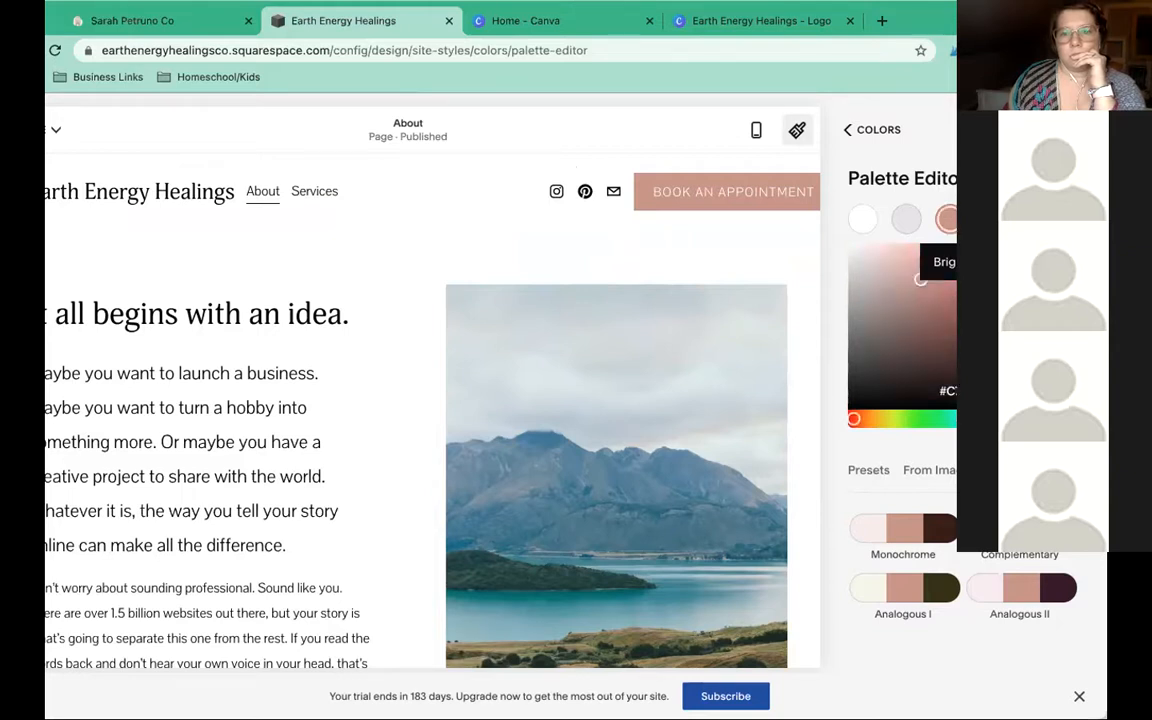
Paste #117C79 into the accent colour's hex field so the accents turn teal
click(955, 391)
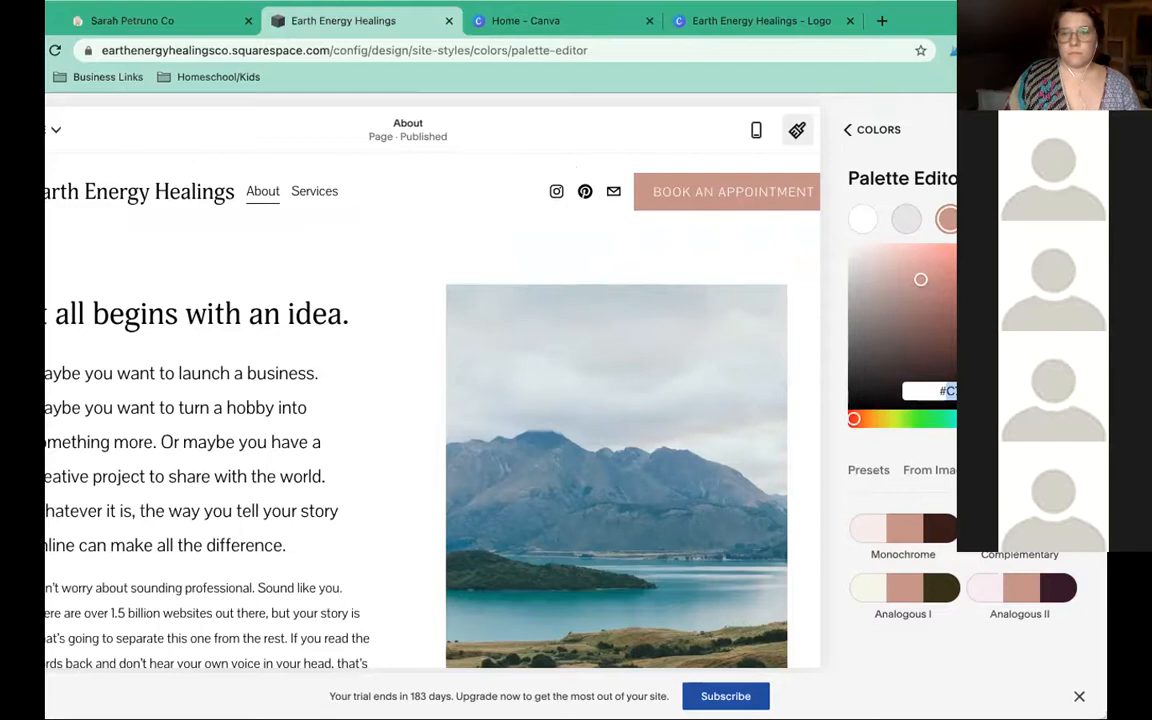
key(super+v)
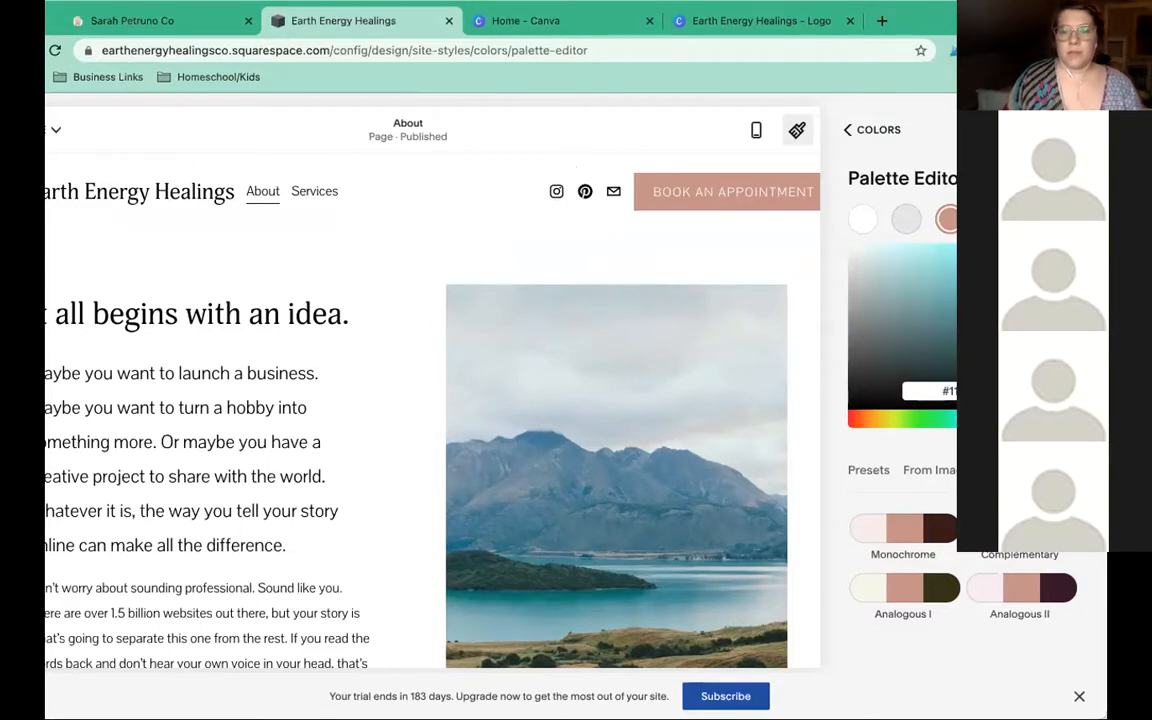
key(Return)
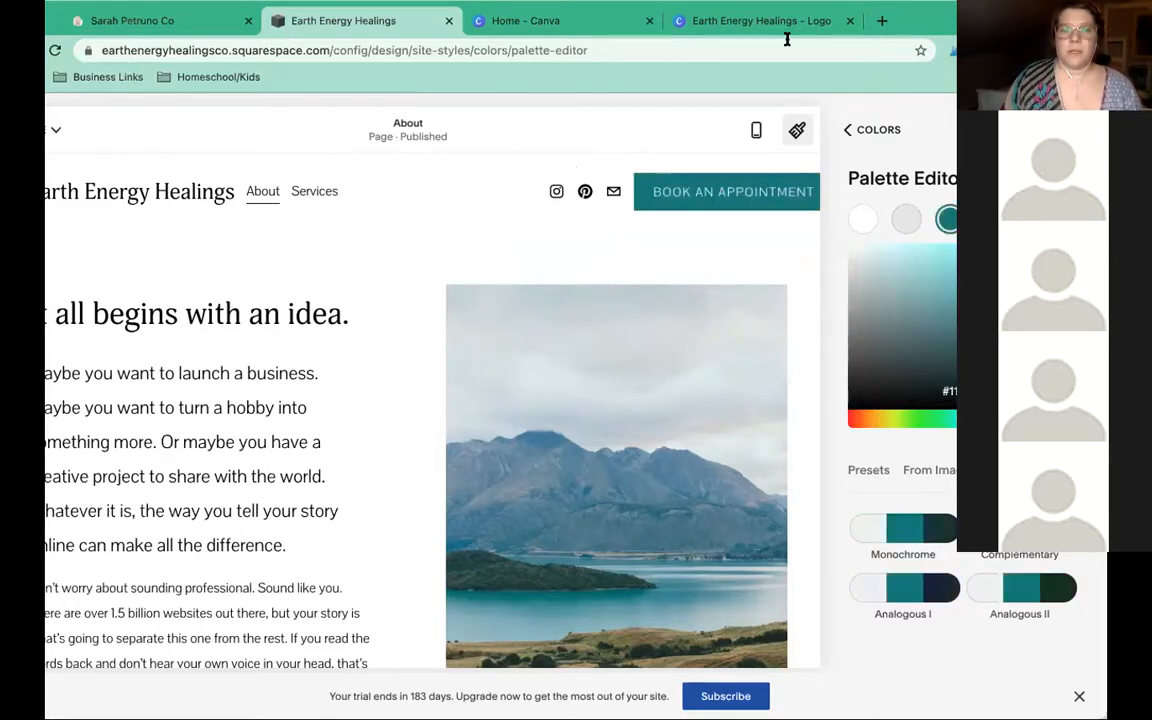
click(762, 21)
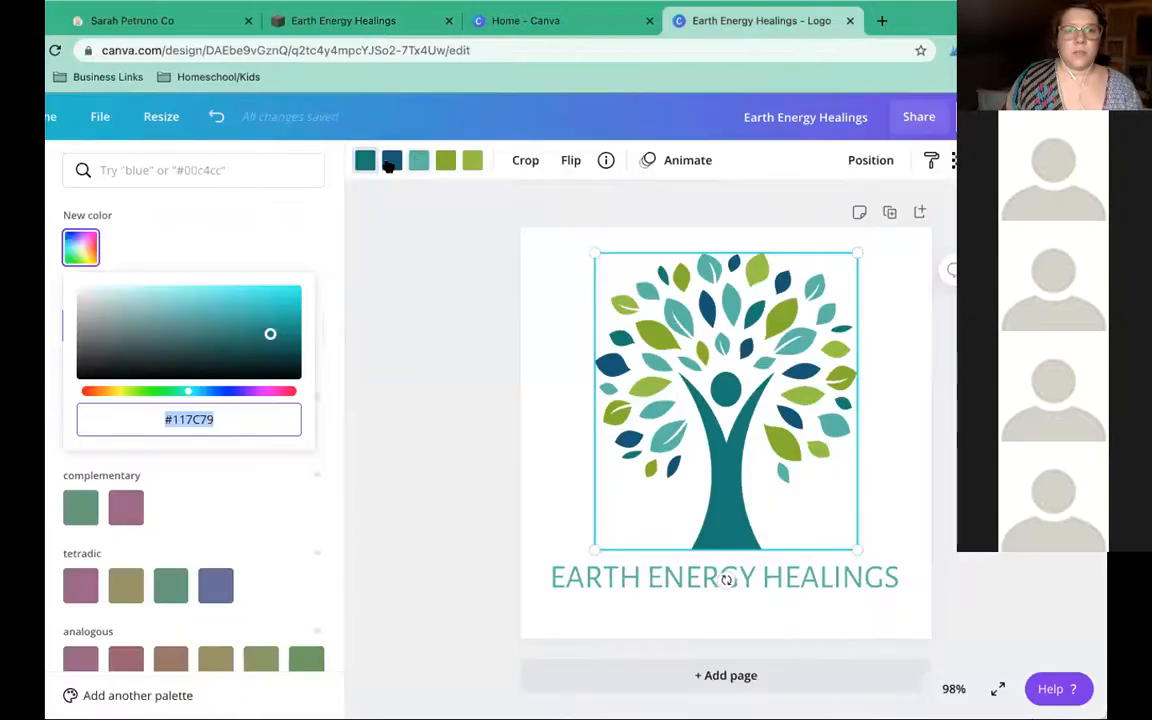
Open the logo's dark blue Document Color in Canva and copy its hex code #13577A
click(391, 163)
click(122, 334)
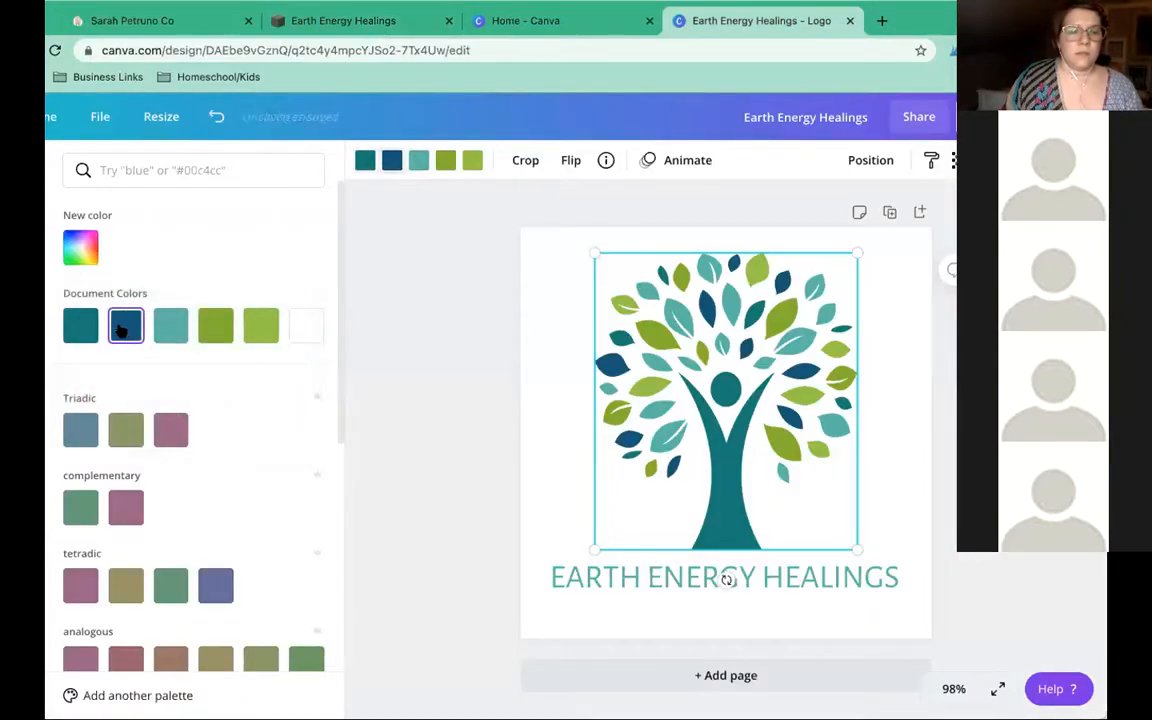
click(80, 245)
click(216, 418)
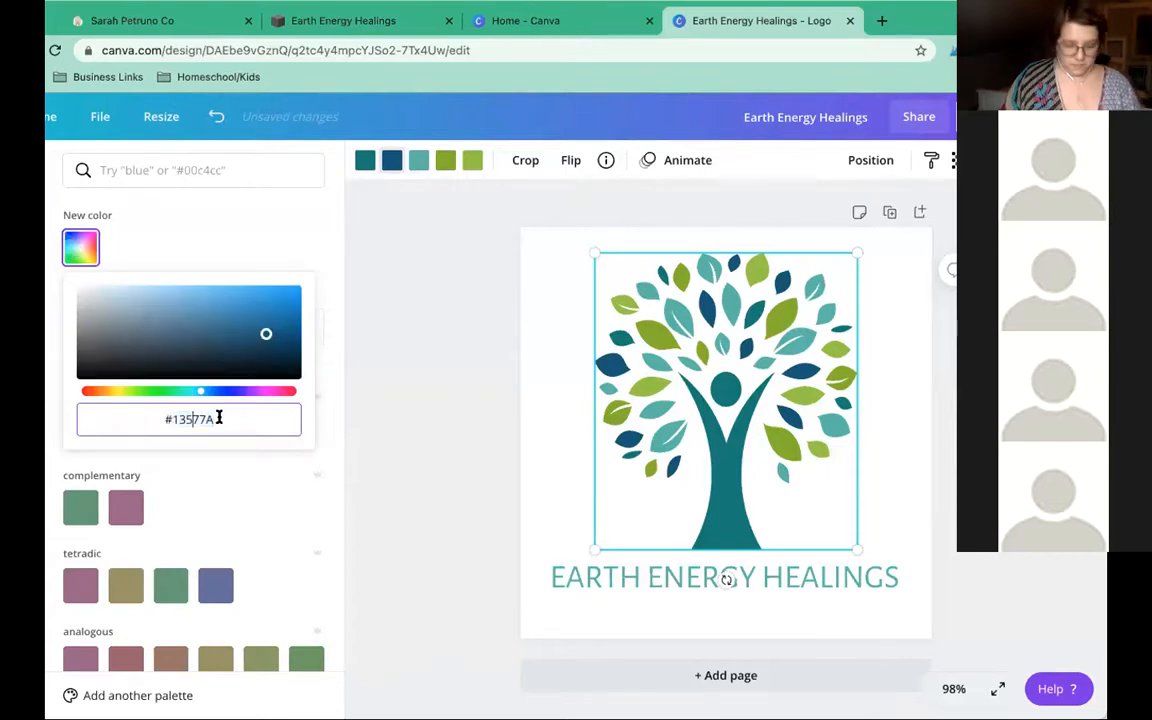
double_click(216, 418)
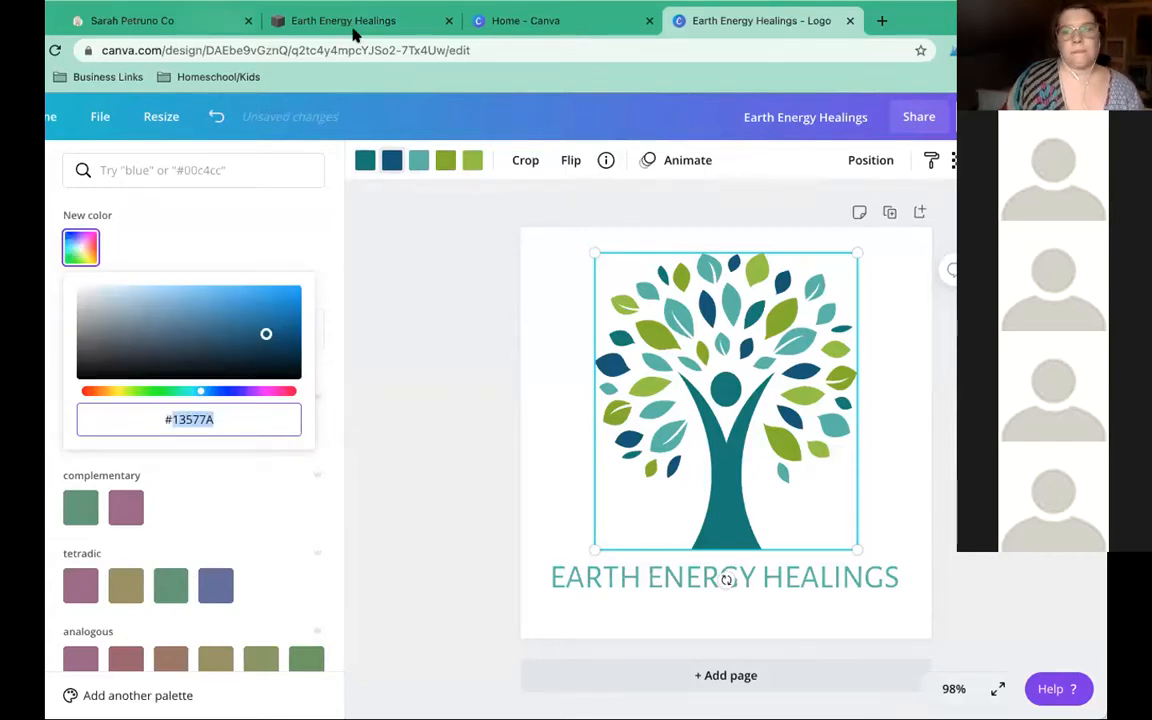
click(314, 25)
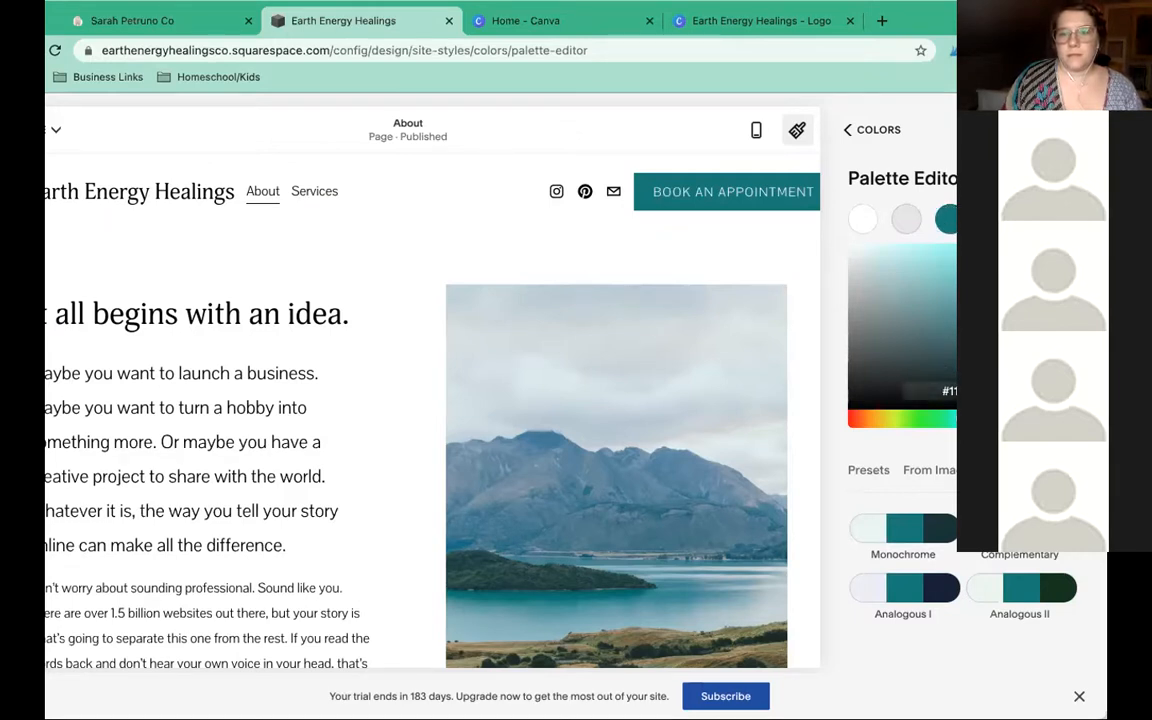
Paste #13577A into a palette colour's hex field and apply it
click(951, 390)
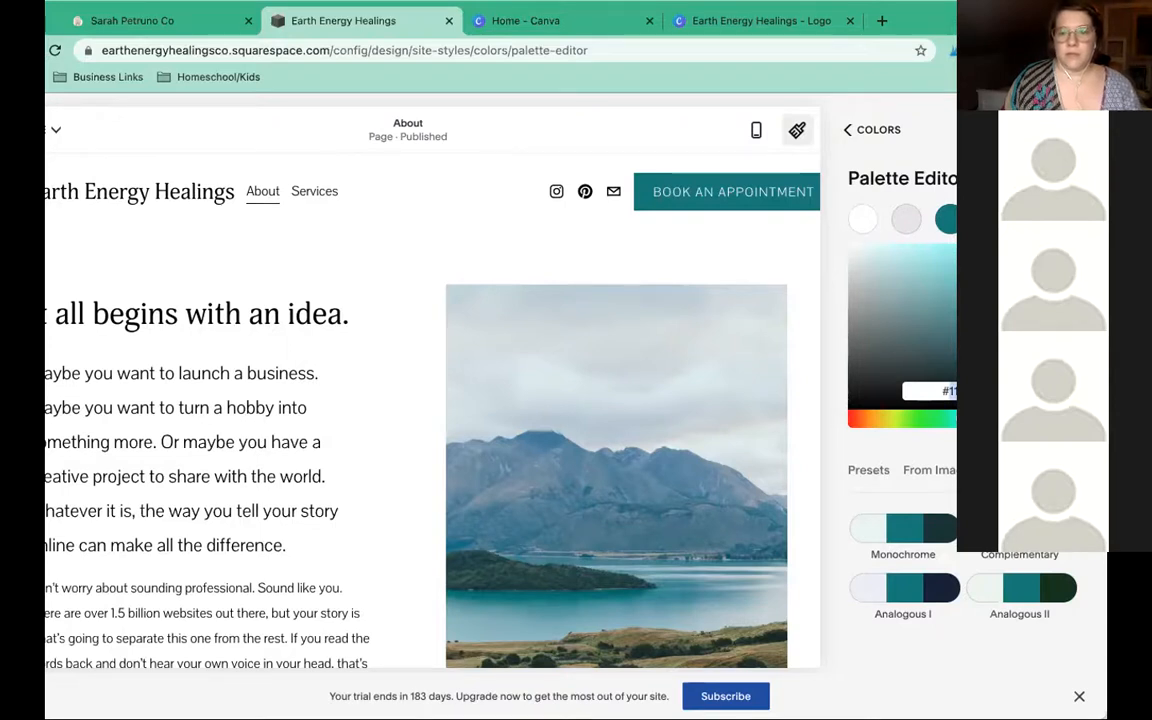
key(super+v)
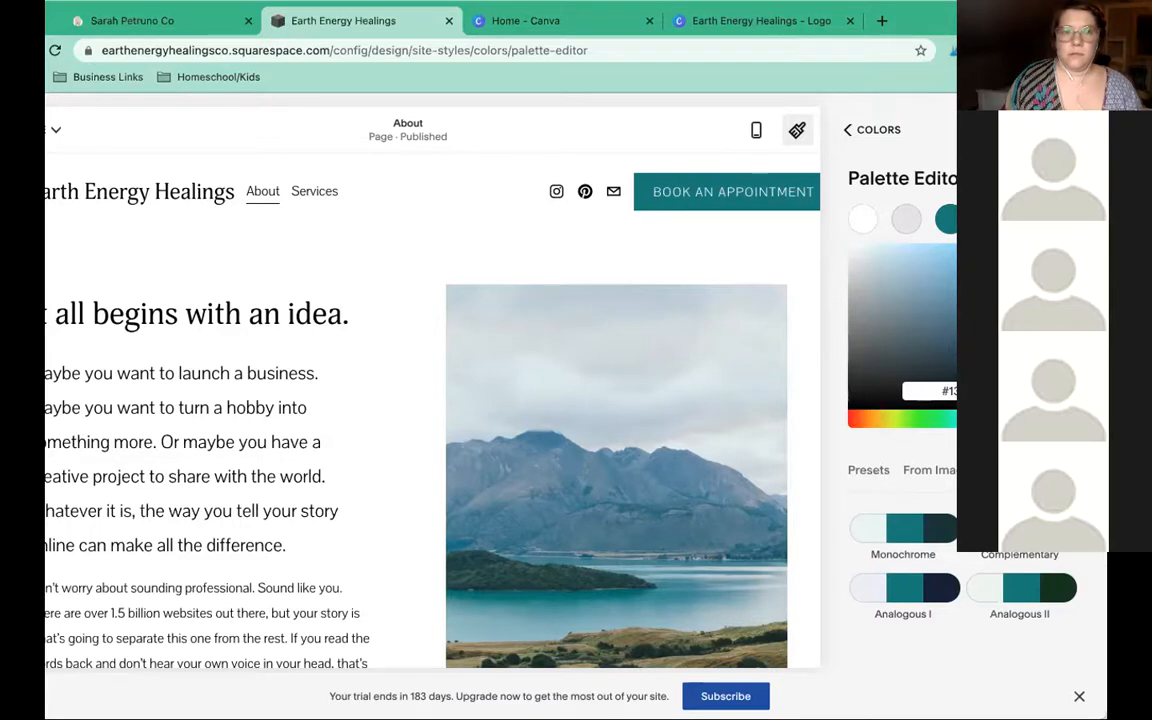
key(Return)
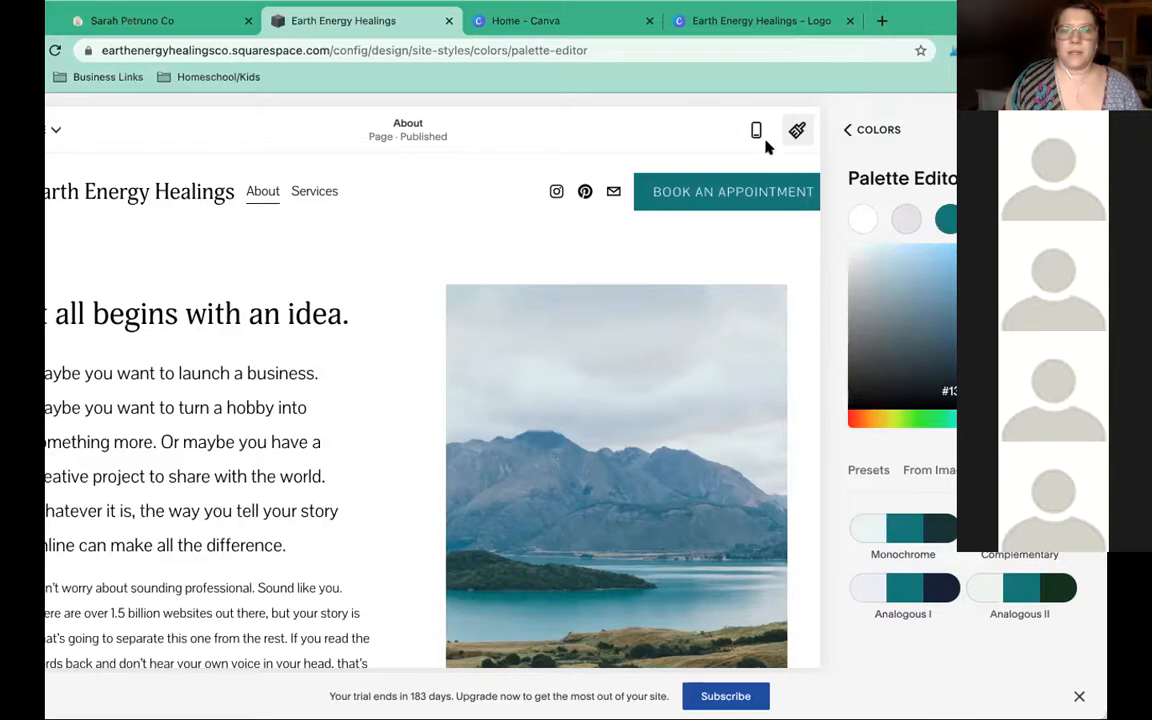
click(545, 20)
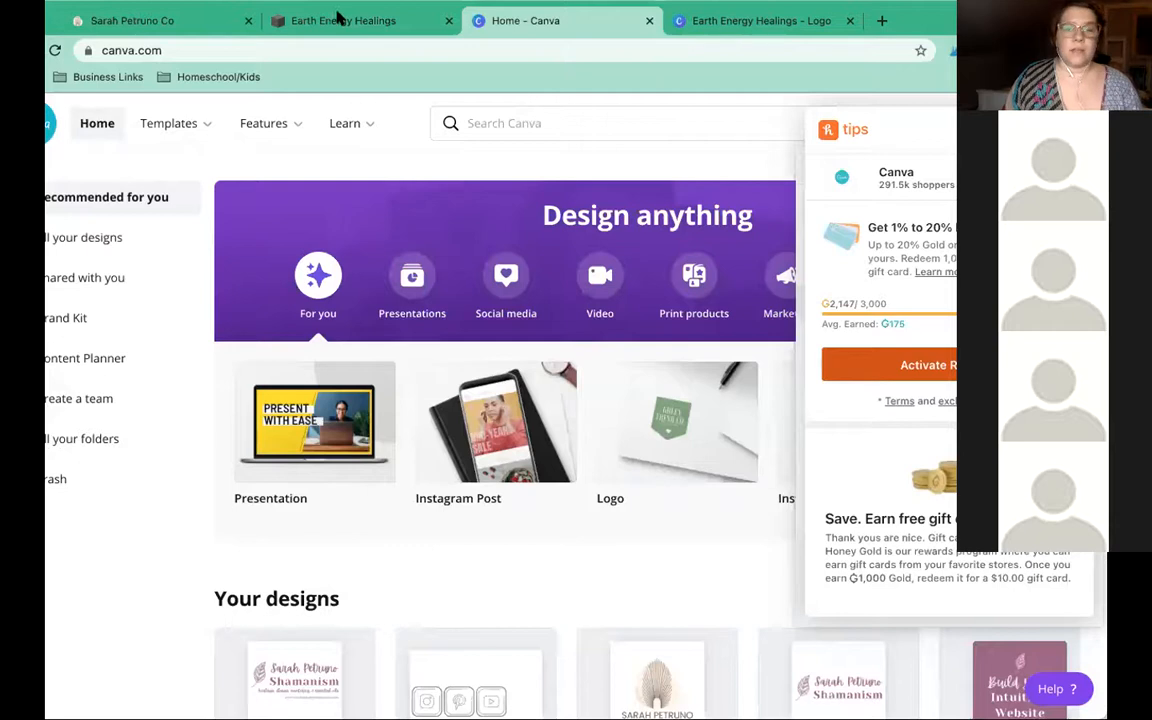
Reveal the logo's light teal Document Color in Canva and copy its hex #59B8A9
click(750, 25)
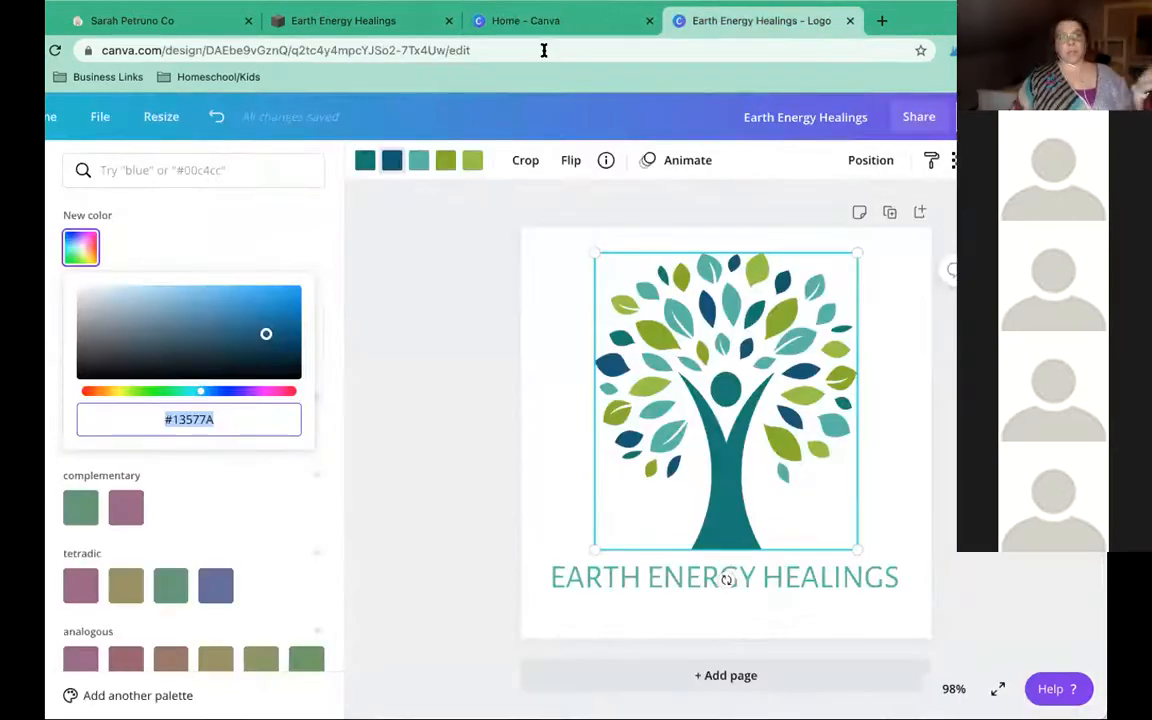
click(419, 162)
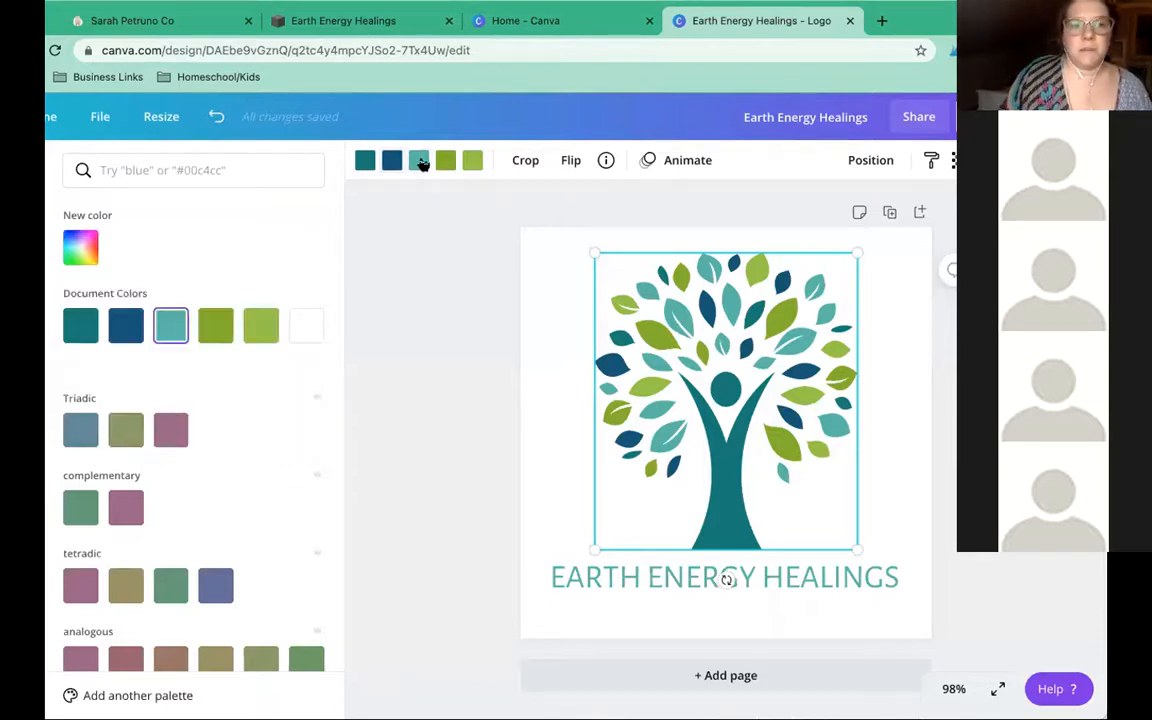
click(81, 247)
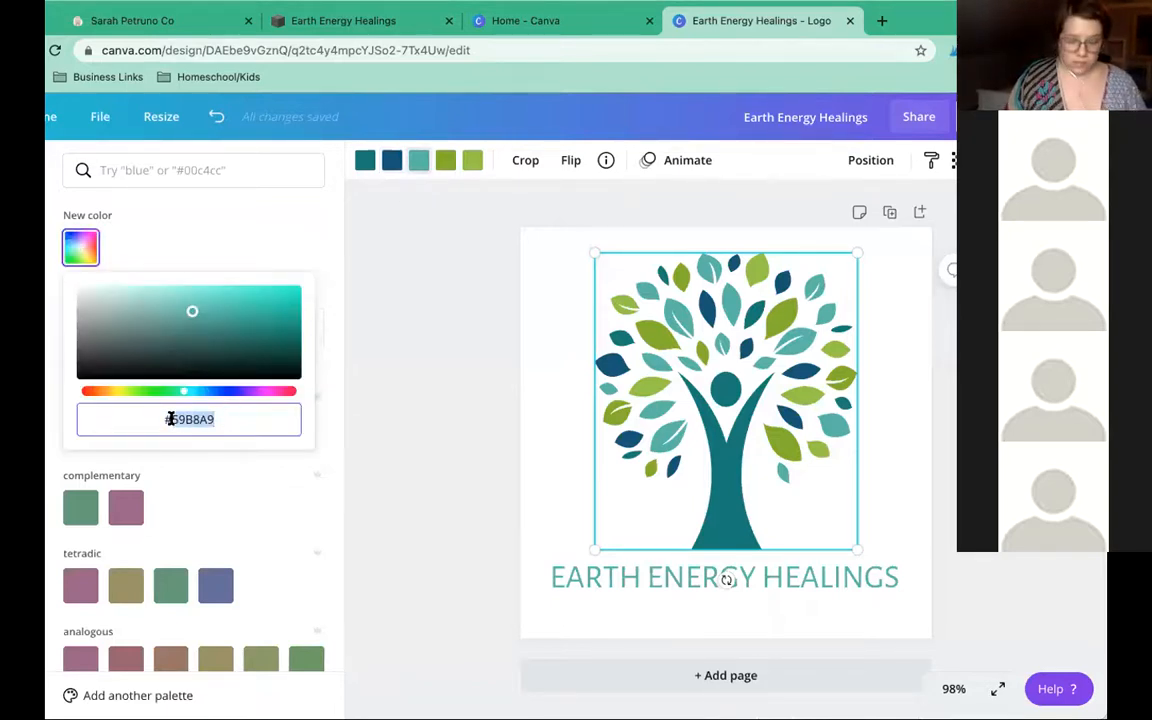
double_click(194, 419)
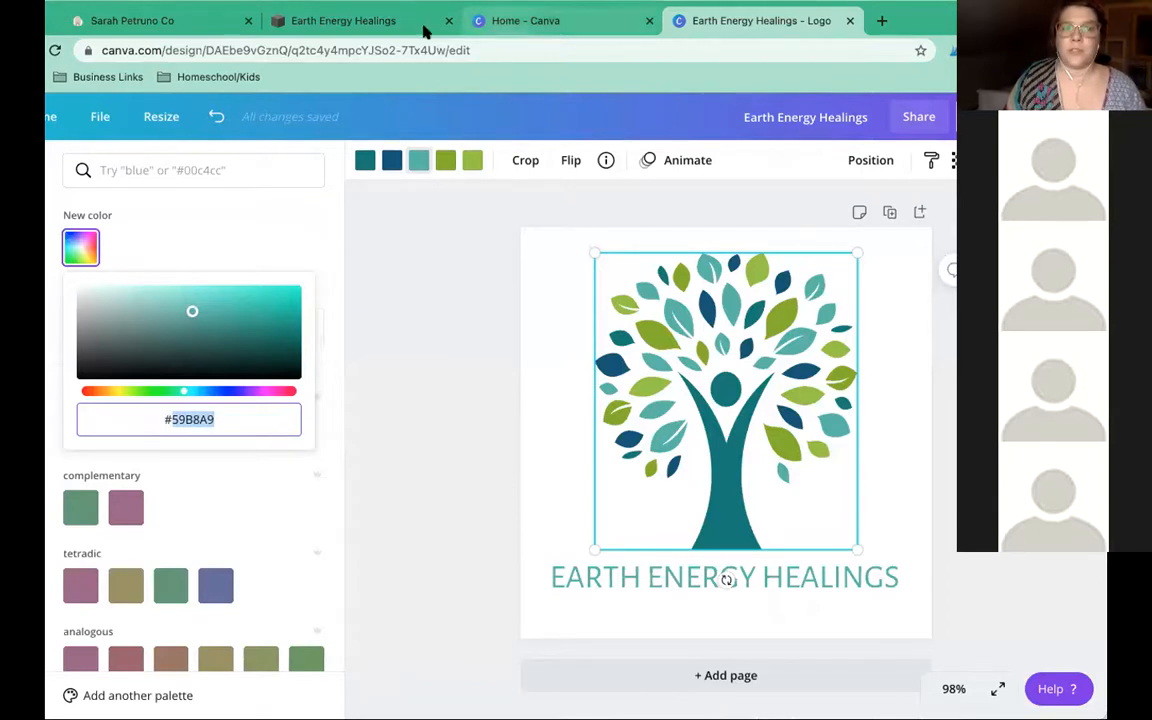
click(475, 25)
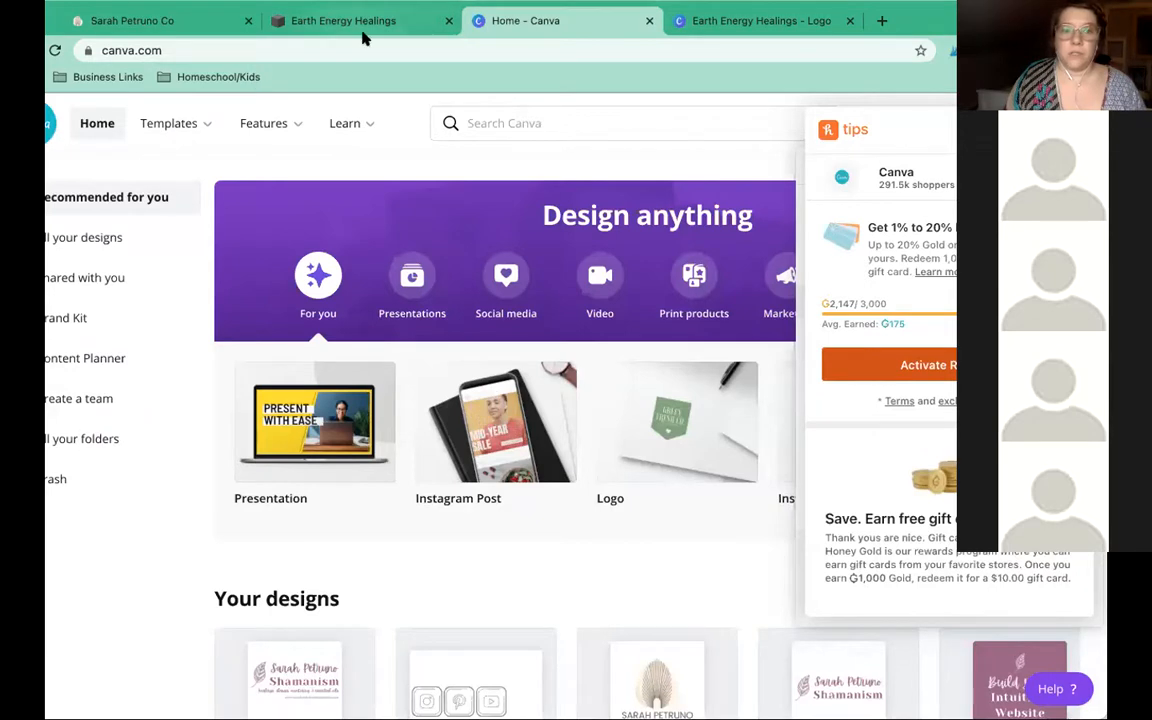
click(742, 21)
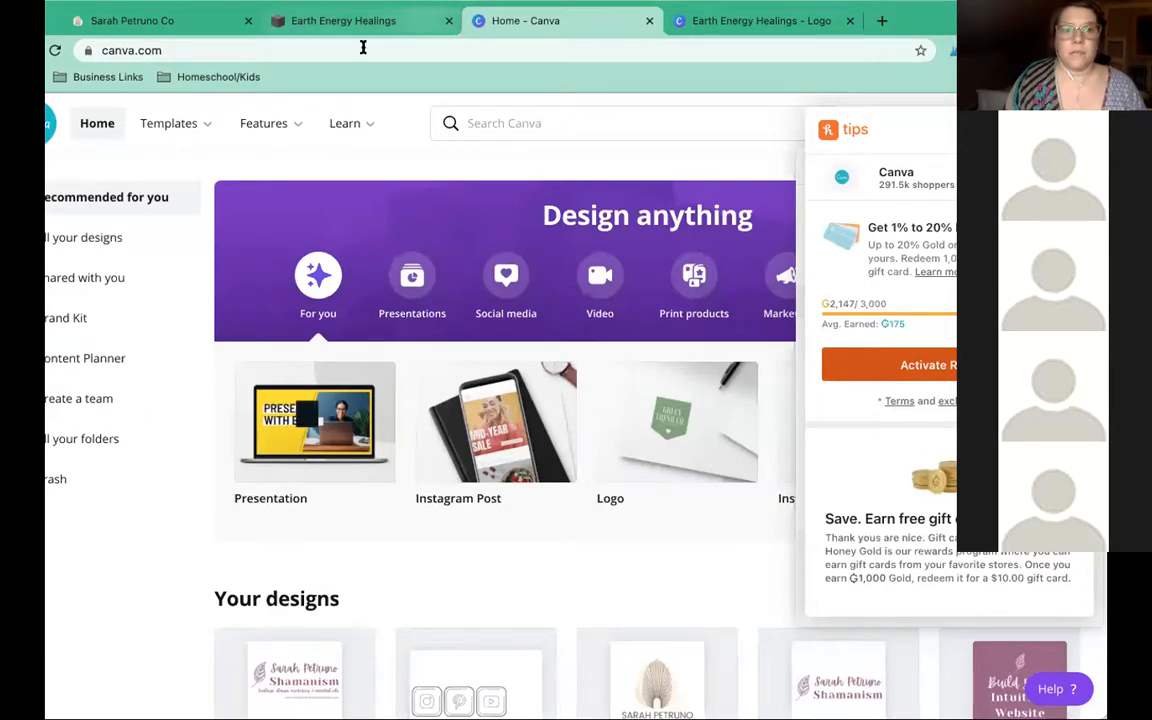
click(343, 21)
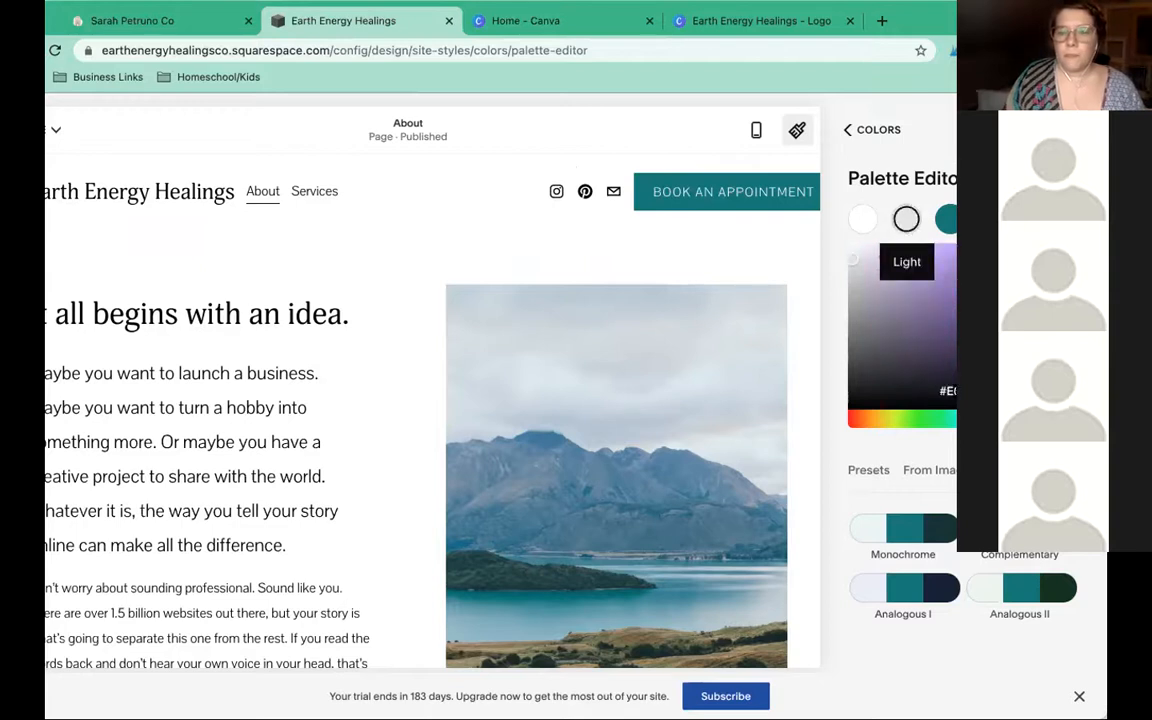
Paste #59B8A9 into the Light swatch's hex field, then exit the Palette Editor
click(907, 222)
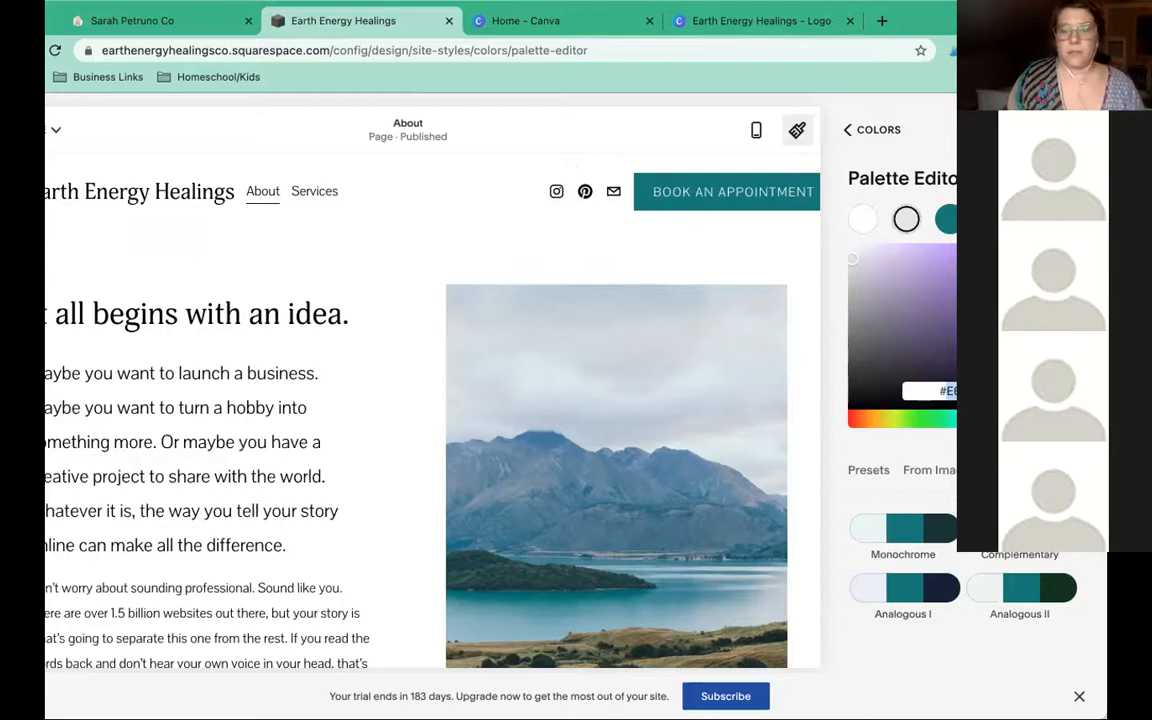
key(super+v)
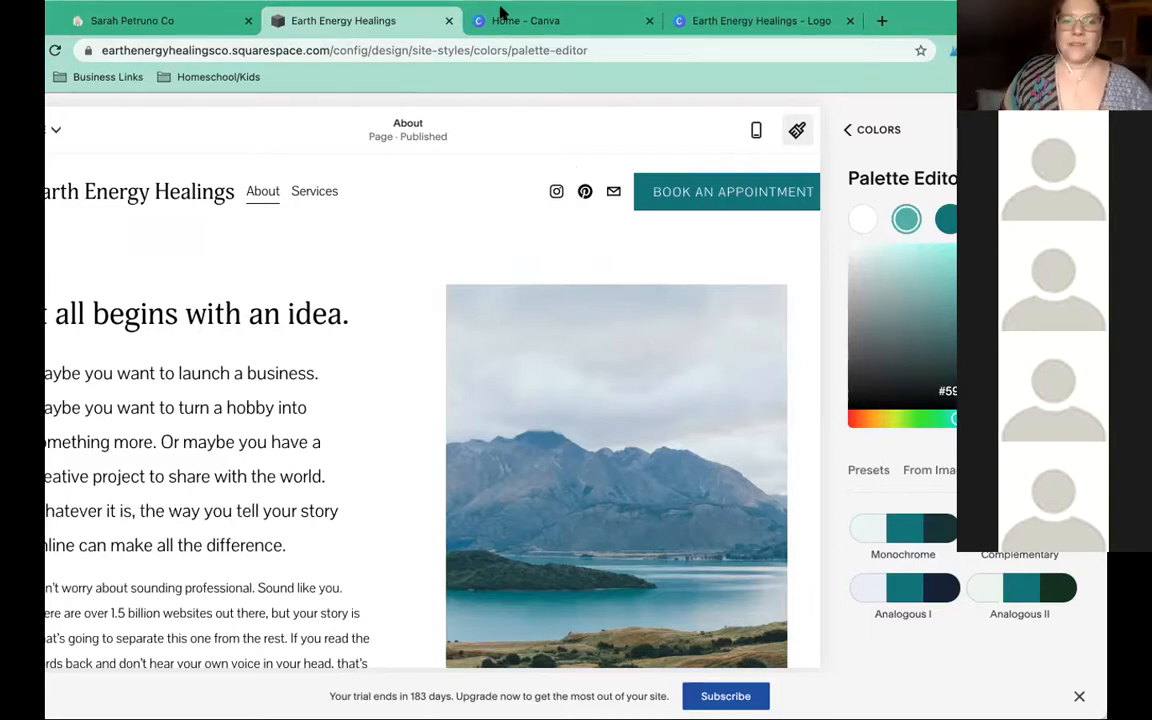
click(876, 131)
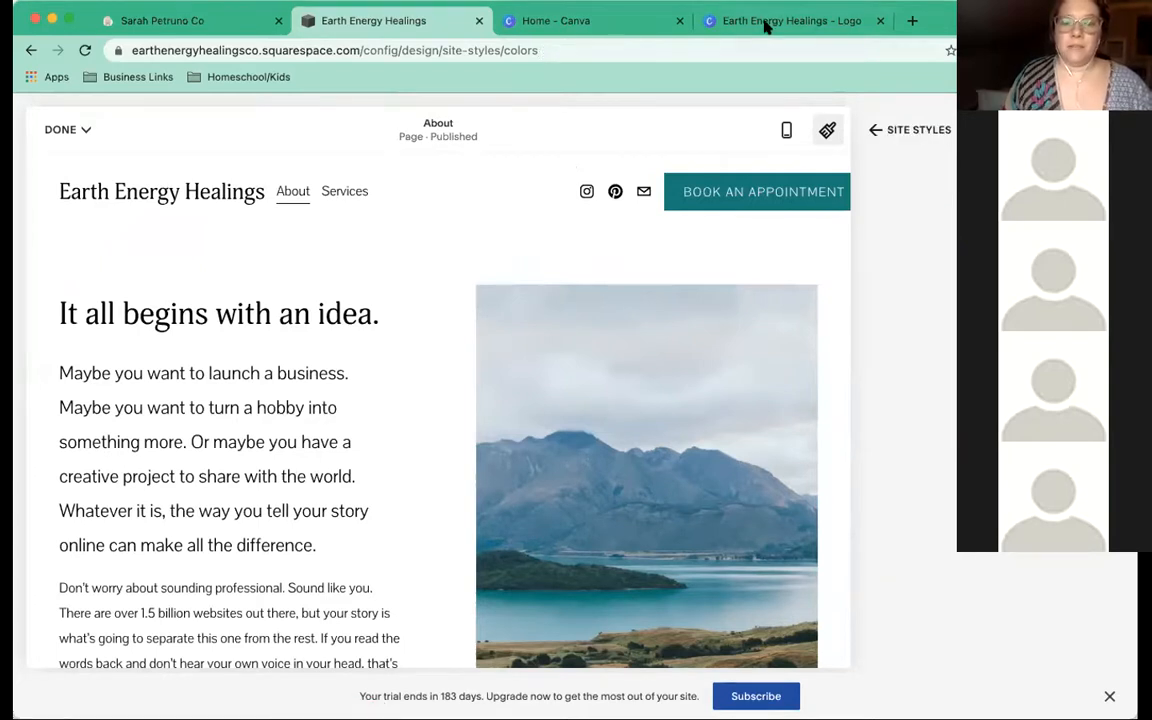
Move the tree and EARTH ENERGY HEALINGS title down onto the page's centre guides
click(766, 27)
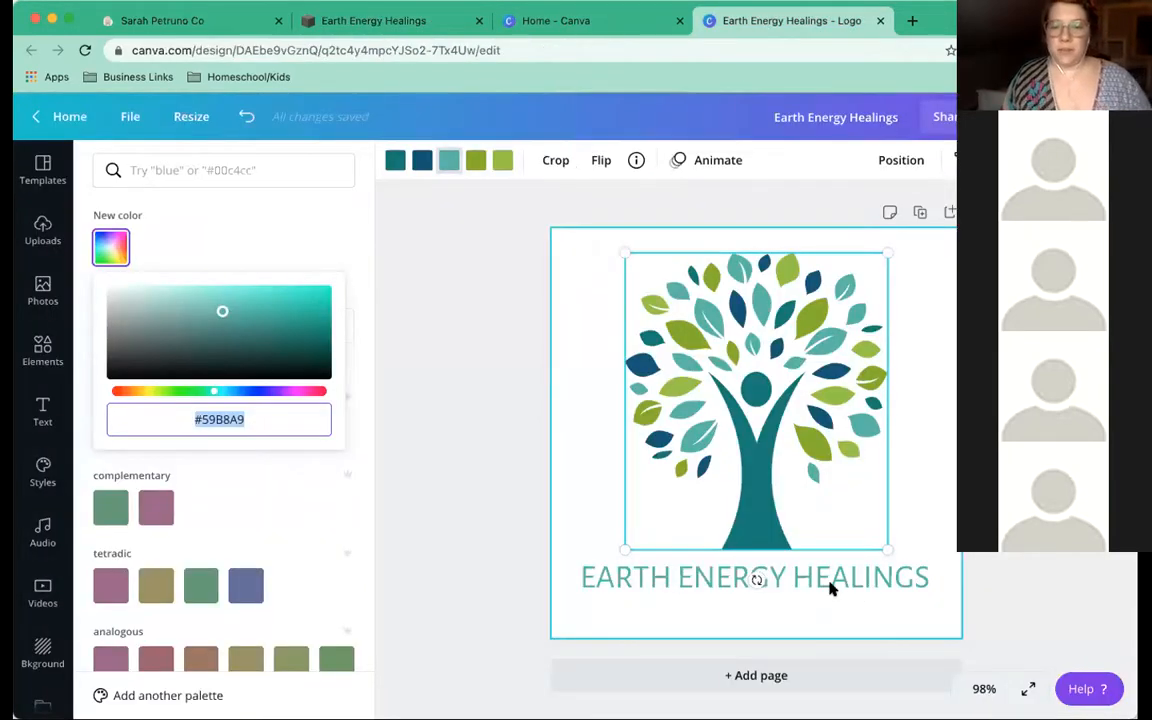
drag(830, 587, 830, 598)
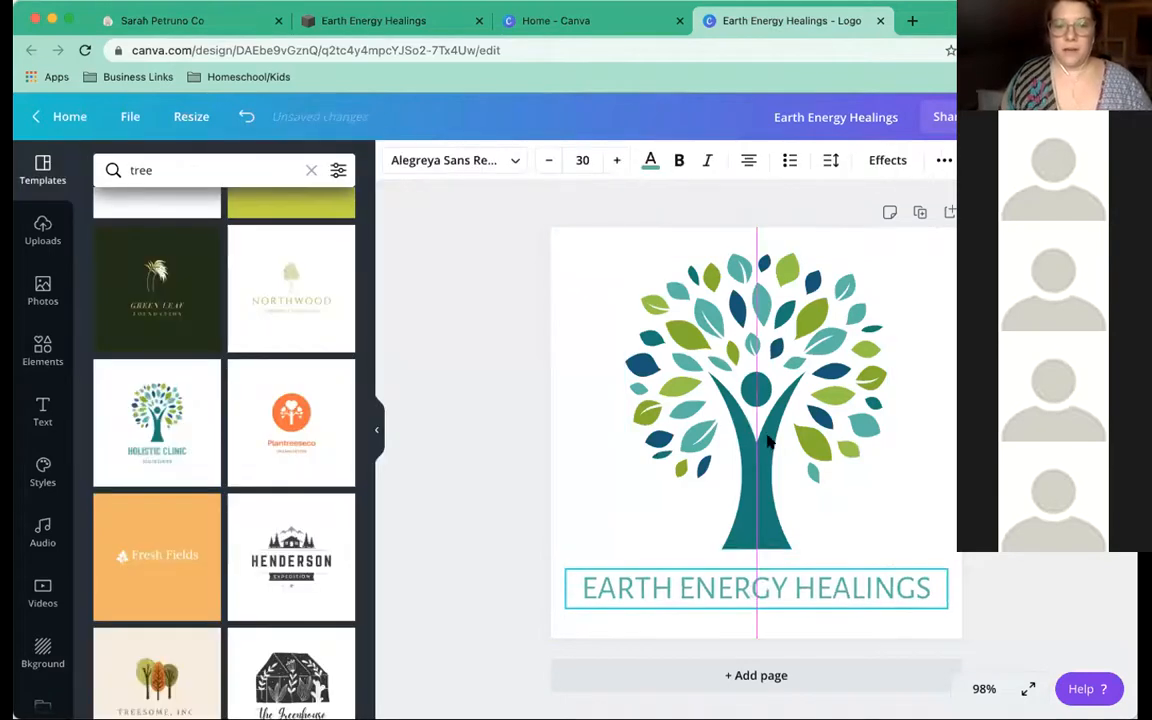
click(530, 438)
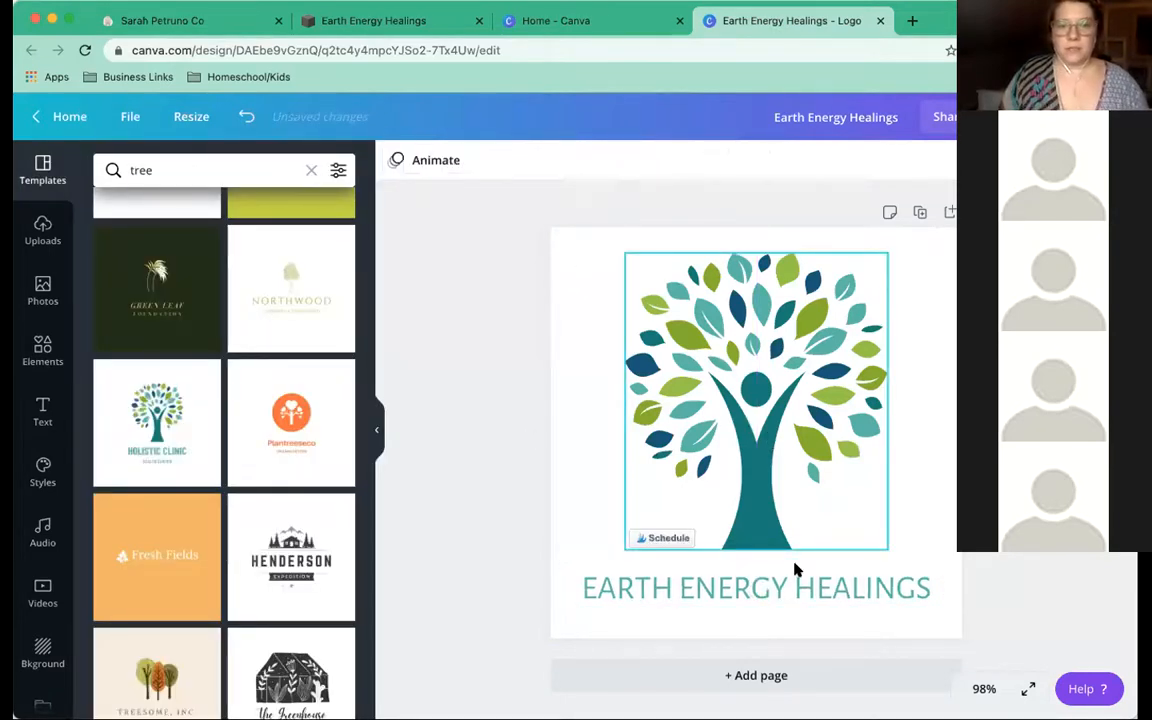
drag(582, 255, 896, 599)
drag(786, 485, 787, 491)
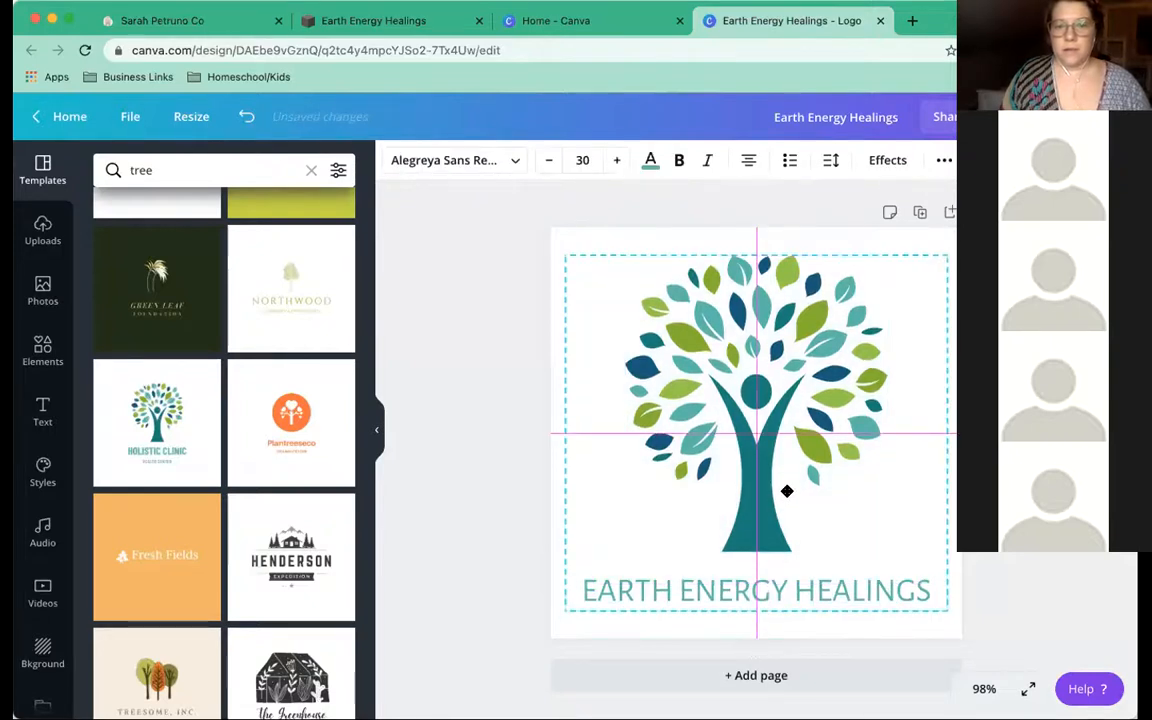
click(468, 508)
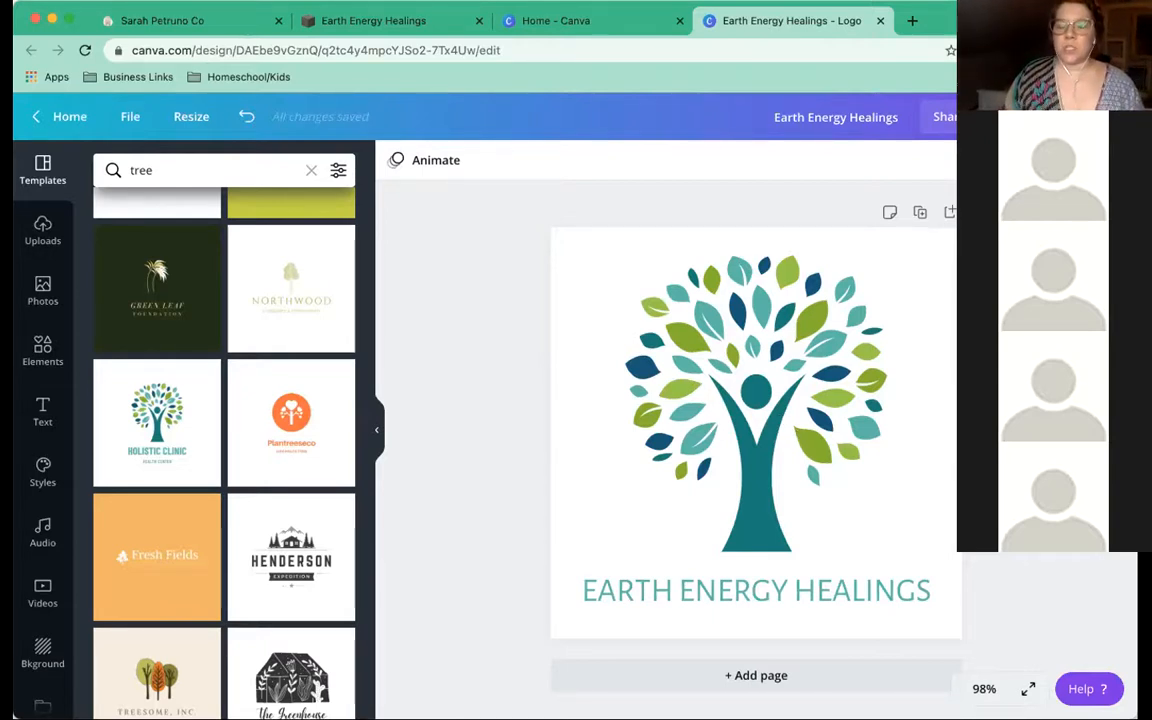
Download the logo as a PNG with a transparent background
click(1040, 117)
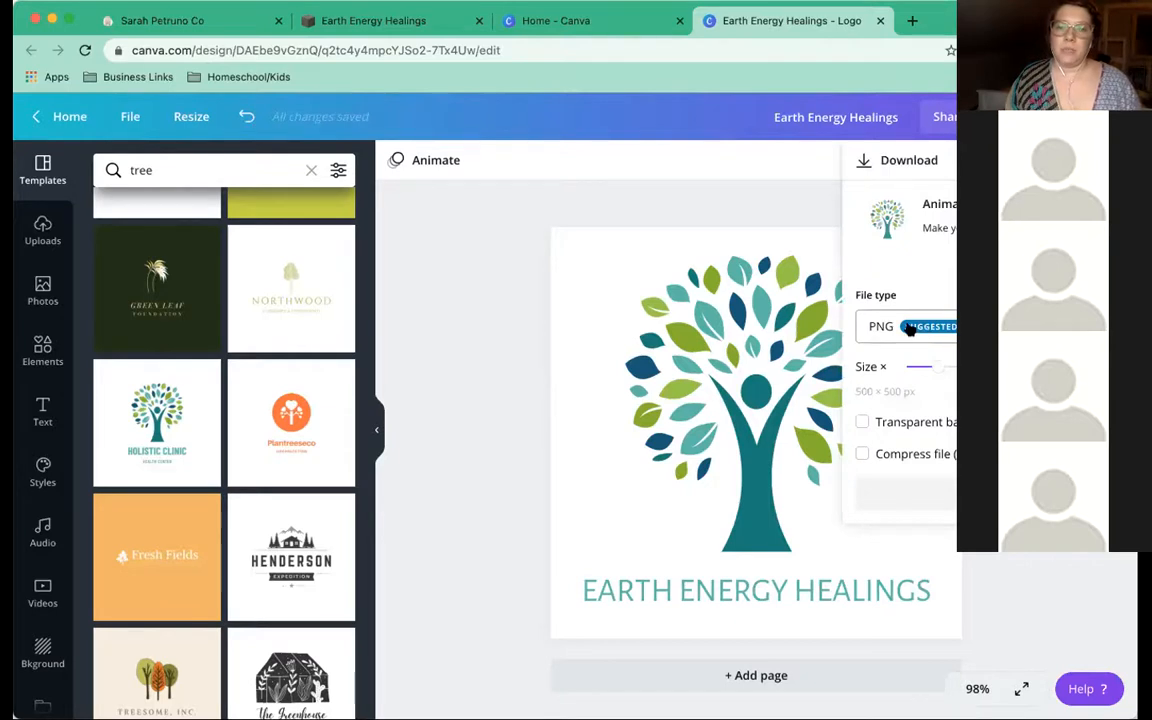
click(862, 422)
click(953, 497)
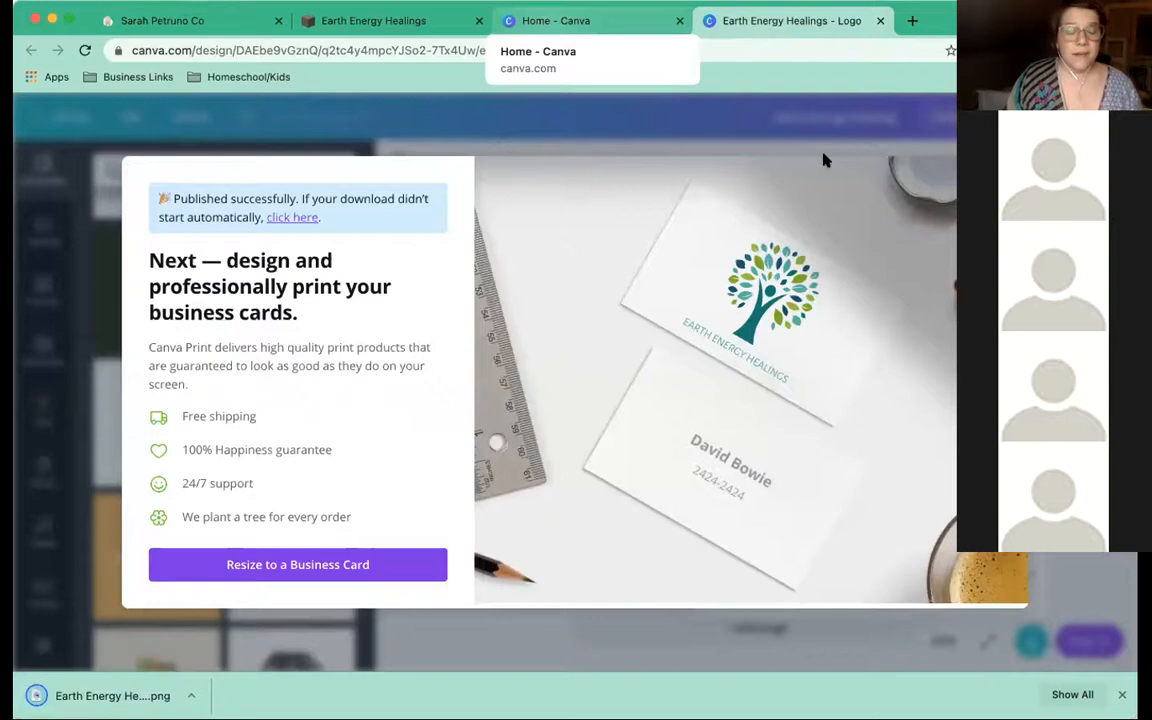
click(374, 21)
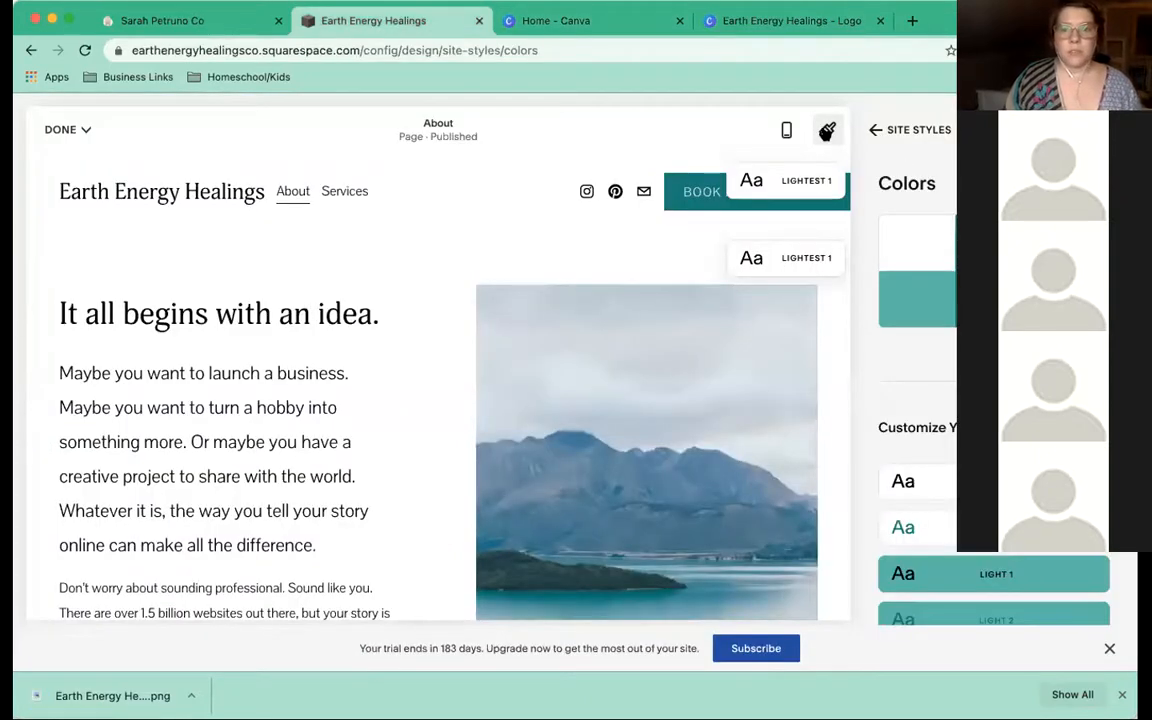
Close the site styles and return to the Design settings
click(875, 131)
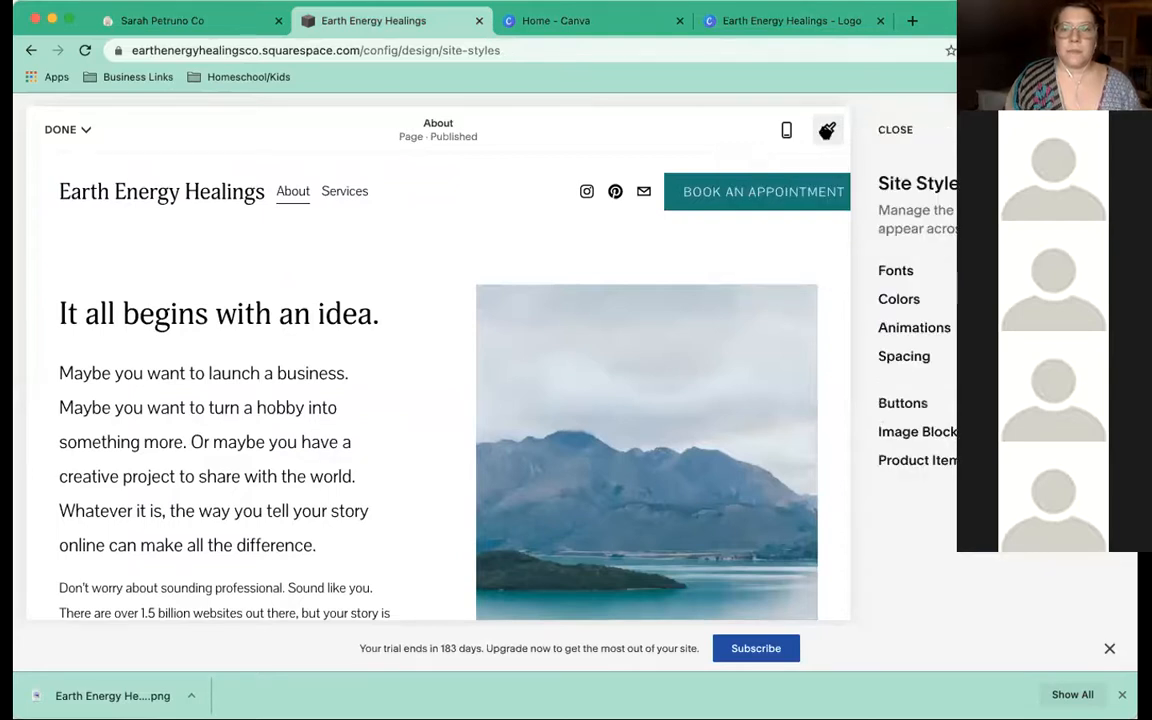
click(86, 129)
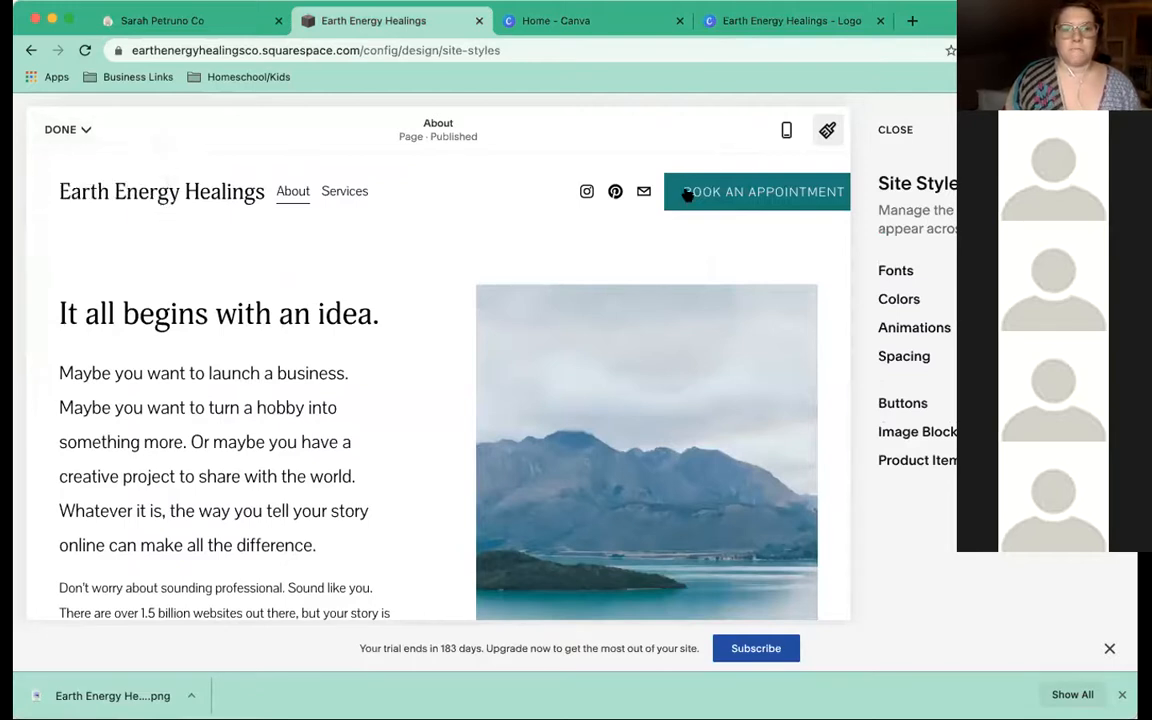
click(893, 130)
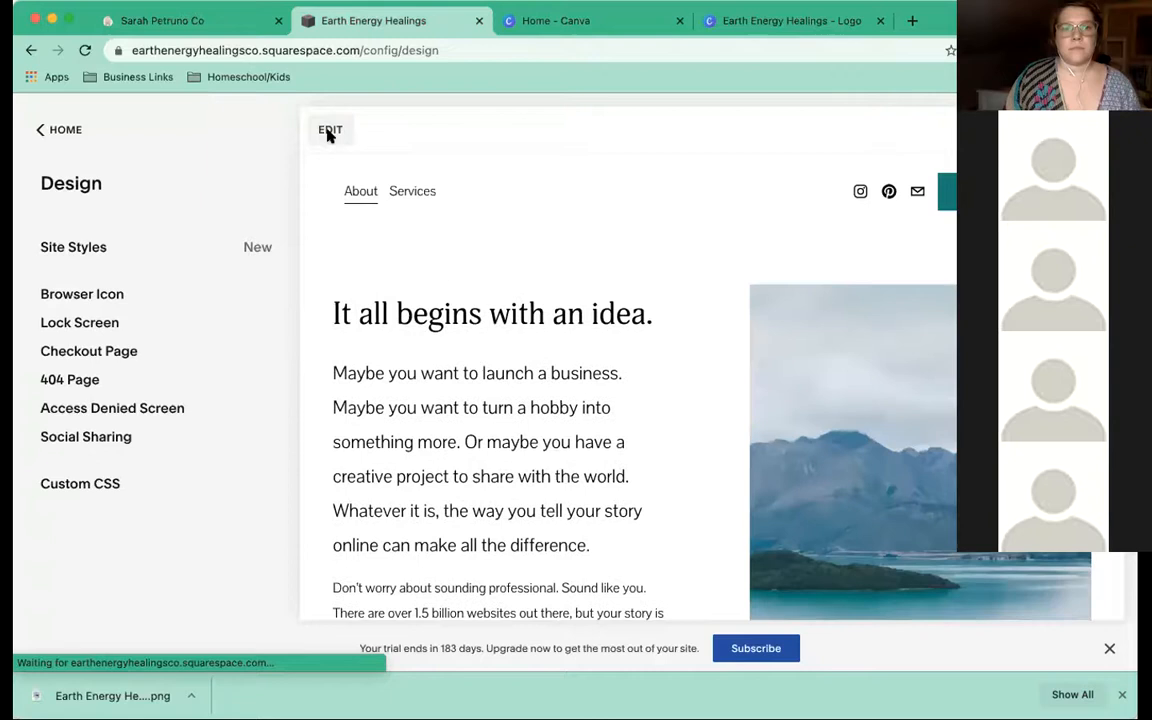
Put the About page into edit mode and open the header's Site Title & Logo settings
click(330, 133)
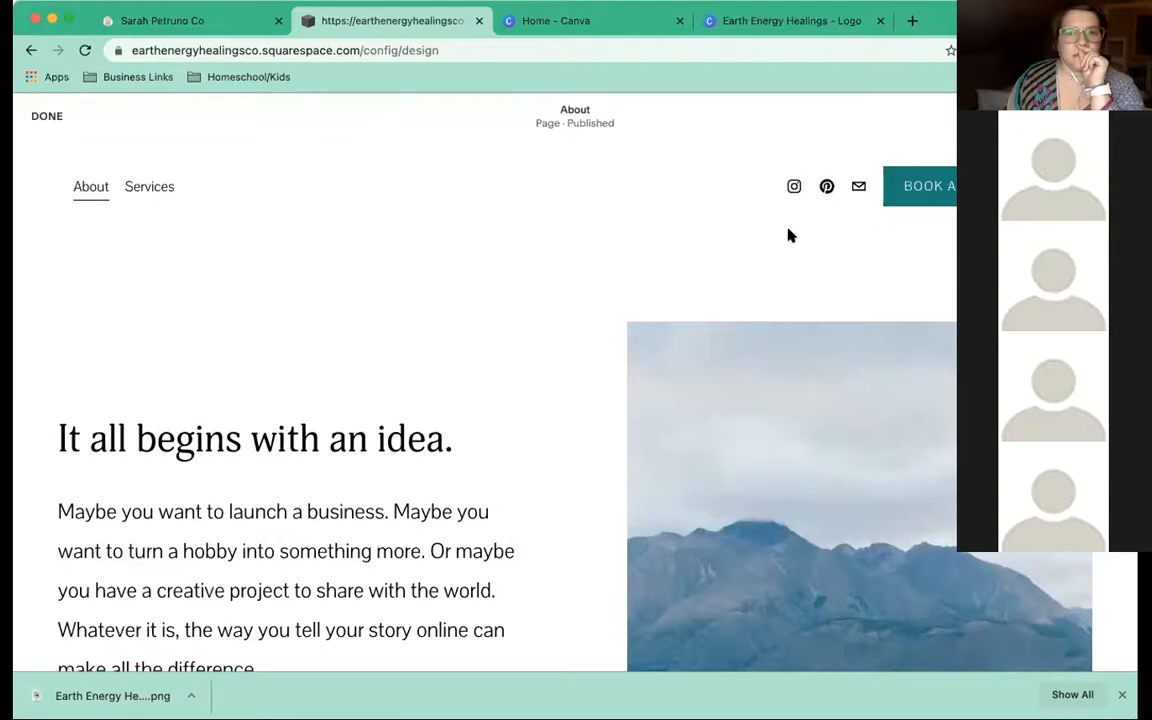
click(722, 197)
click(440, 171)
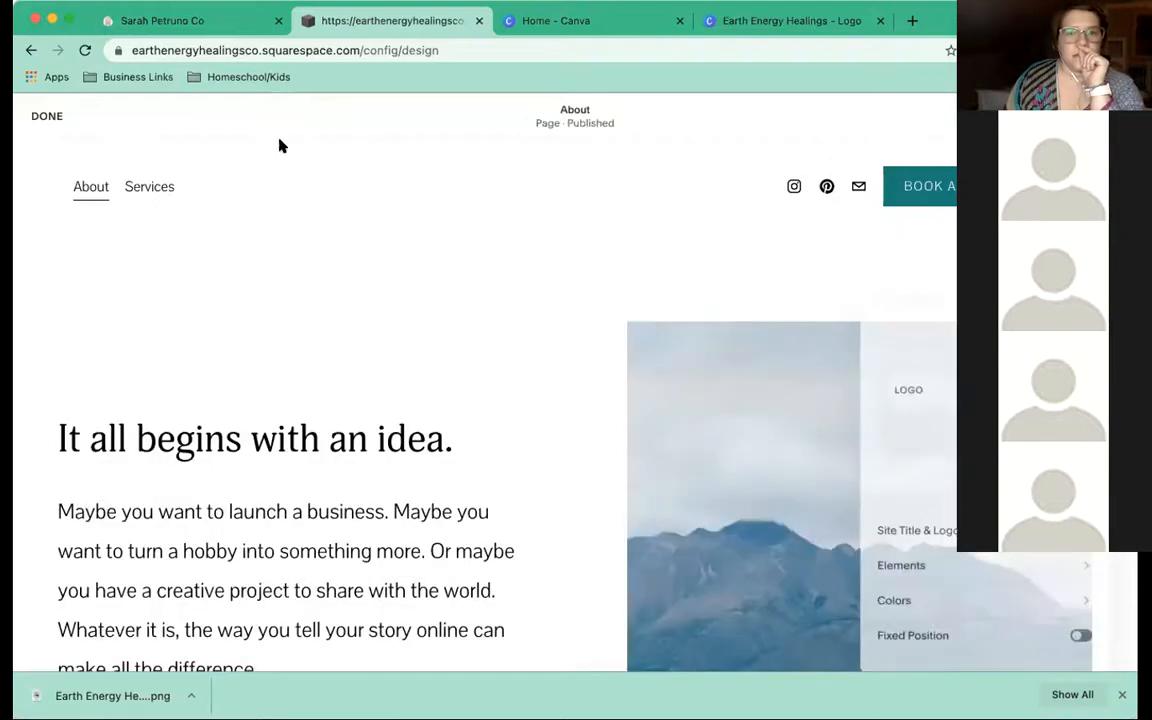
click(545, 202)
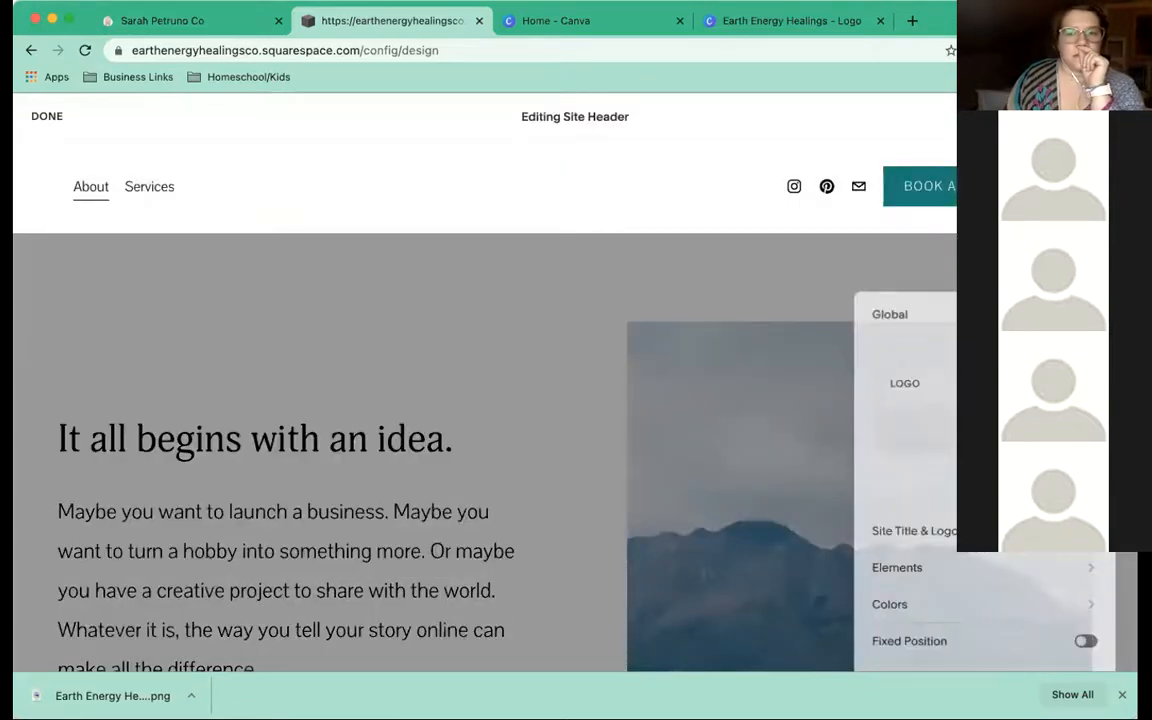
click(914, 532)
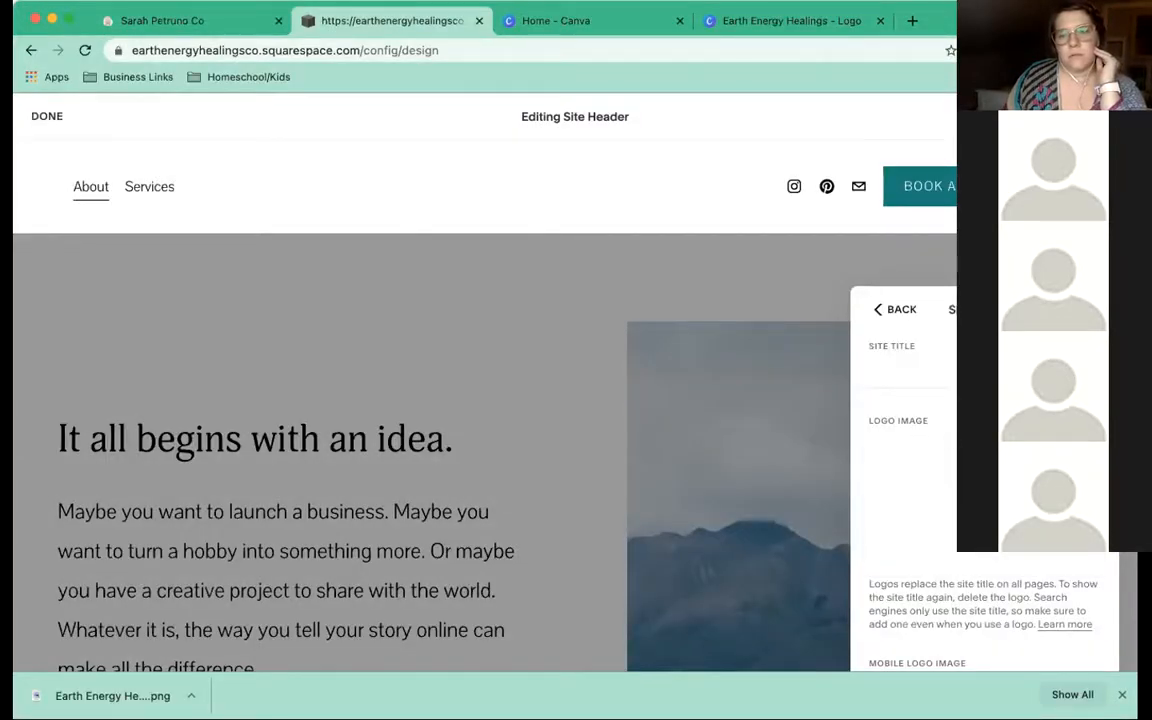
Enter 'Earth Energy He' as the Site Title below the uploaded tree logo image
scroll(985, 480, down, 1)
scroll(985, 480, down, 2)
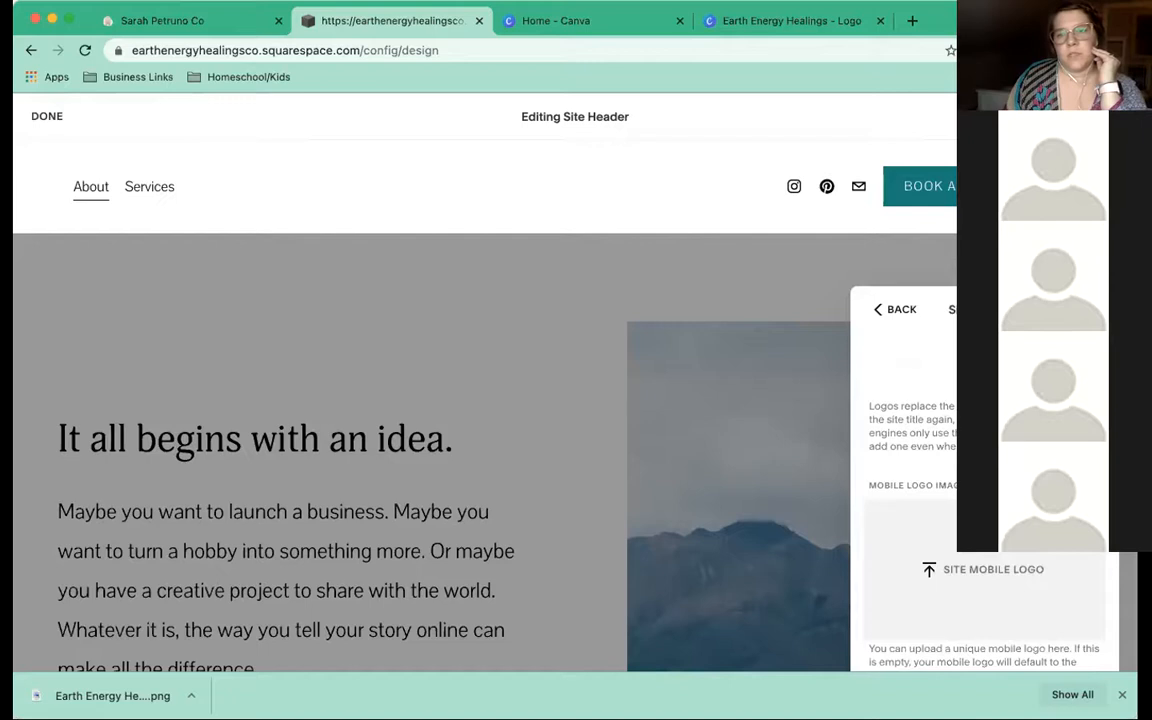
scroll(910, 480, up, 3)
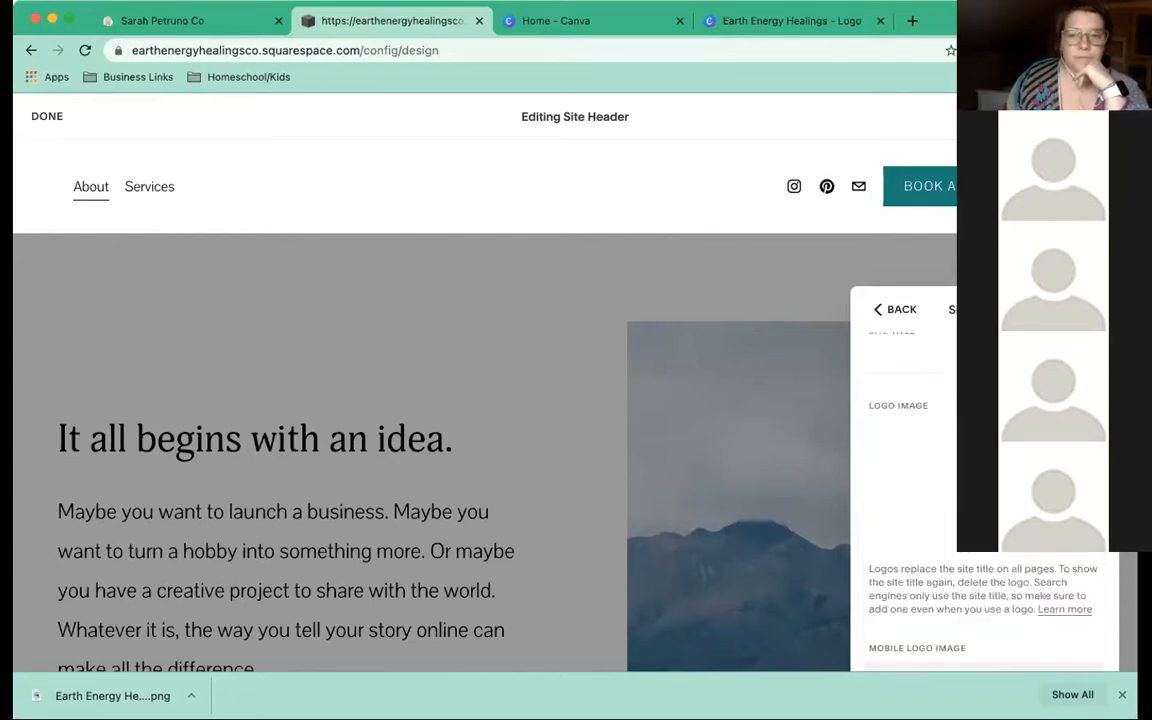
scroll(903, 480, down, 1)
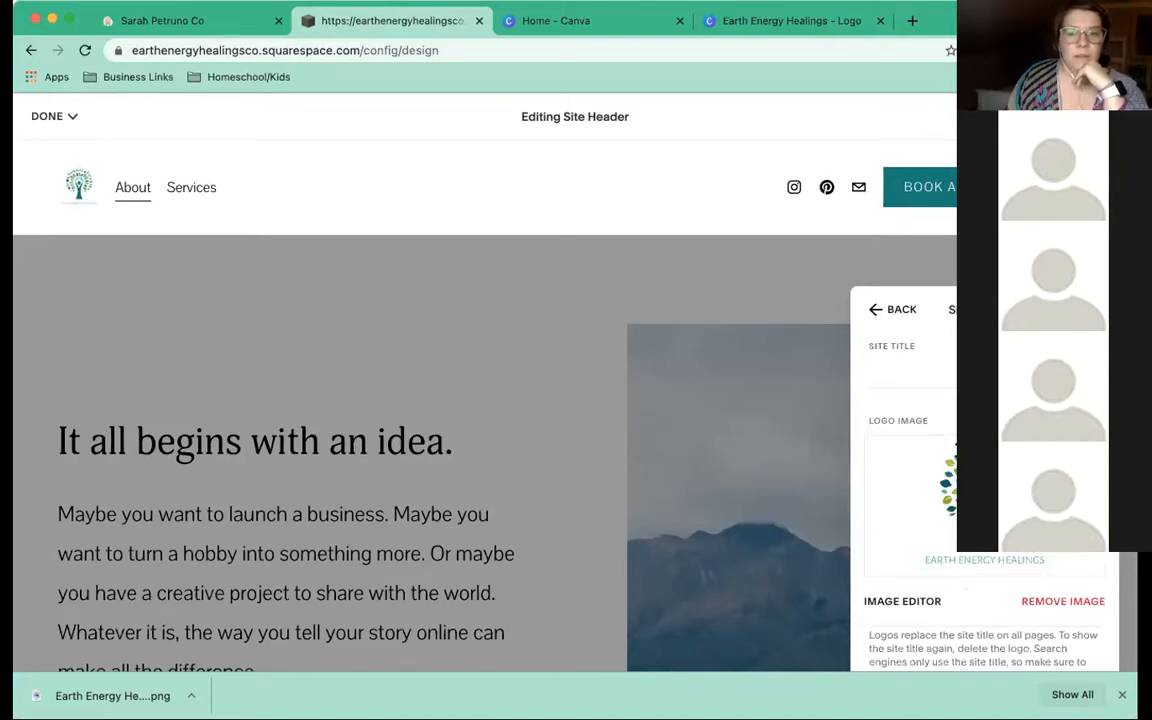
scroll(858, 410, down, 3)
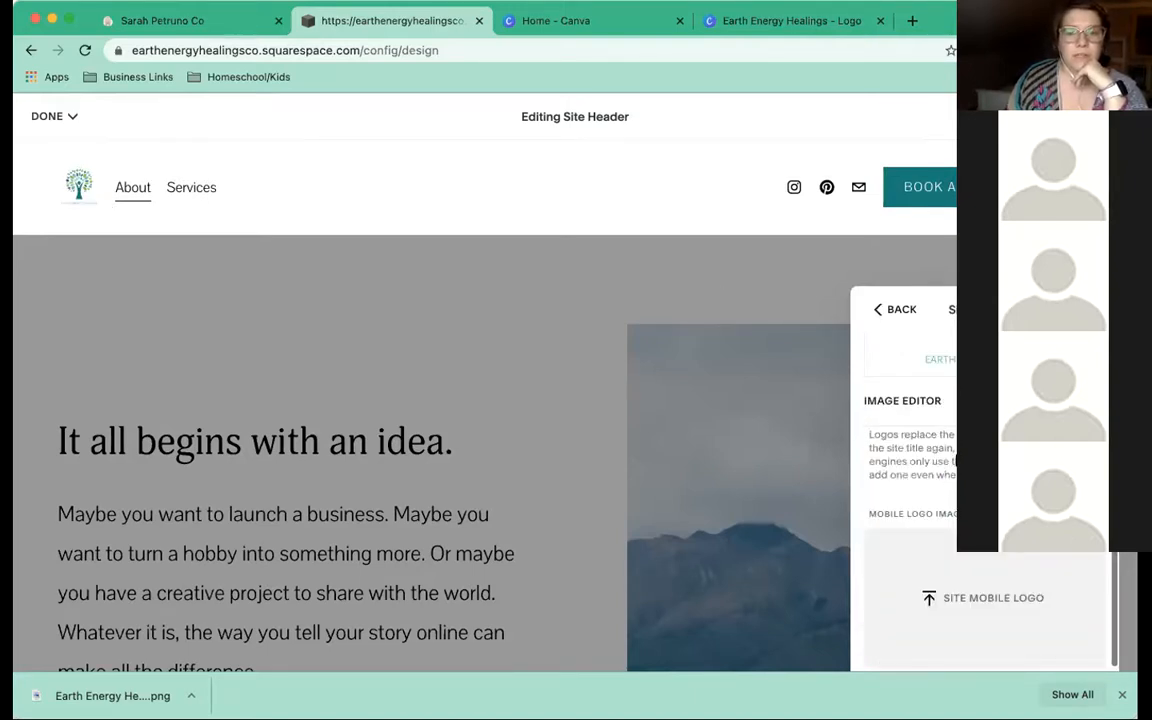
scroll(956, 460, down, 1)
scroll(956, 460, up, 4)
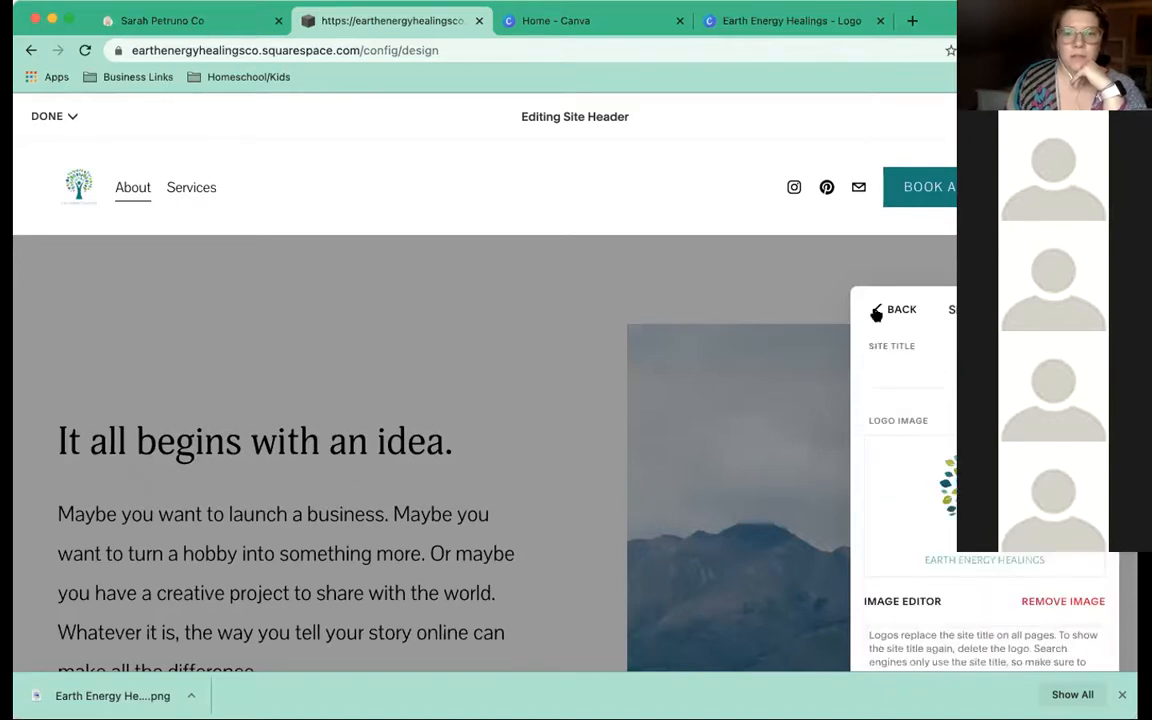
click(883, 379)
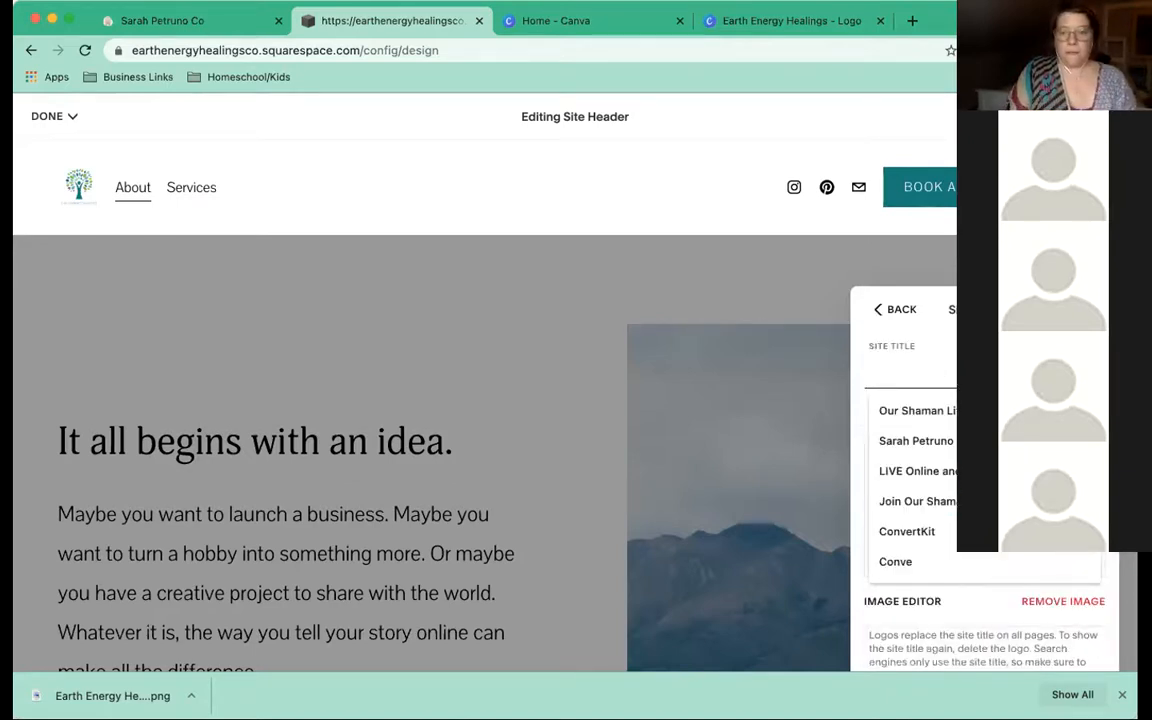
text(Earth E)
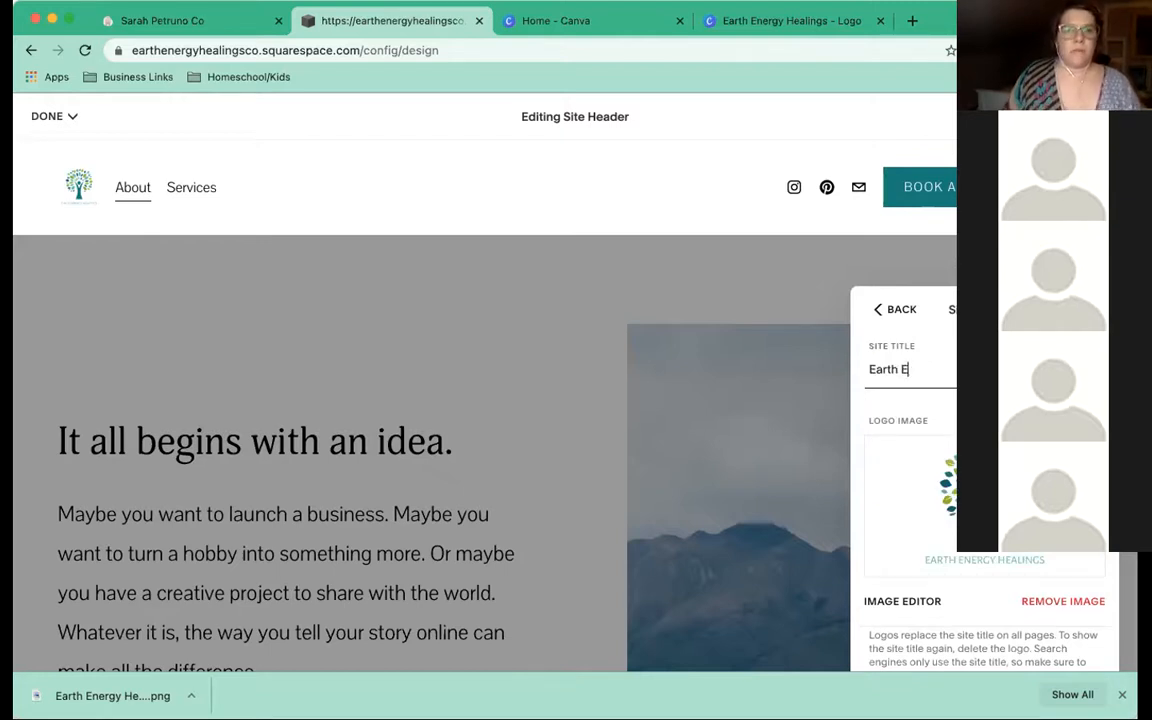
text(nergy He)
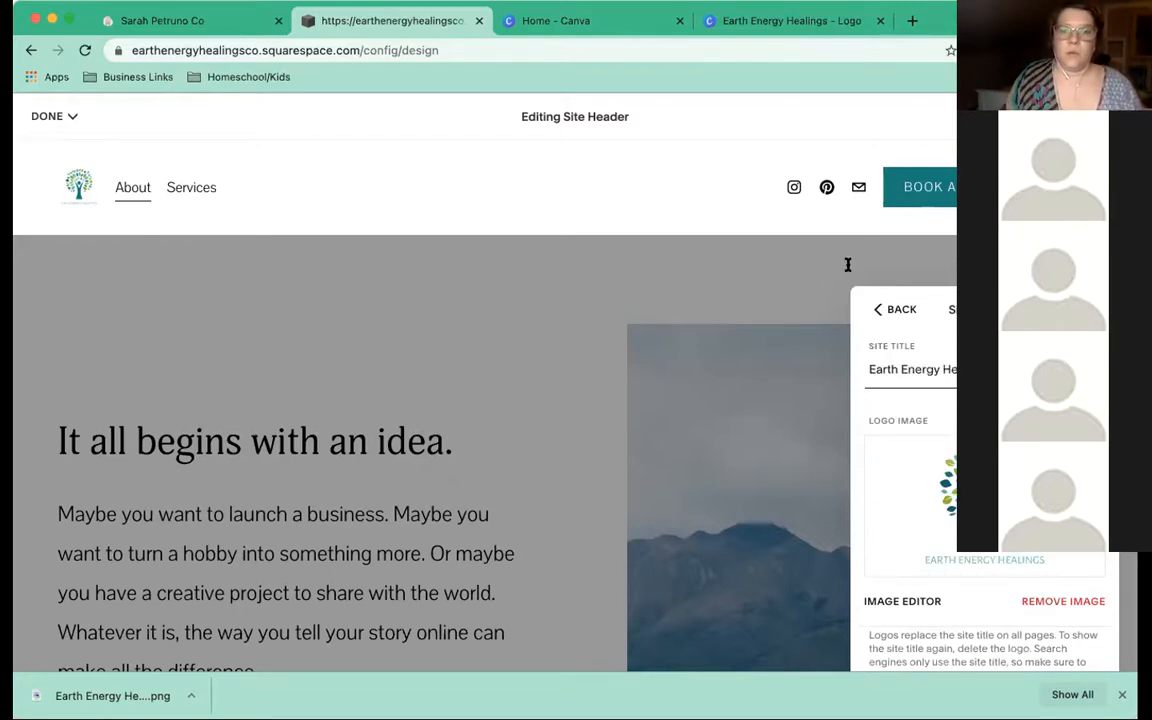
click(880, 311)
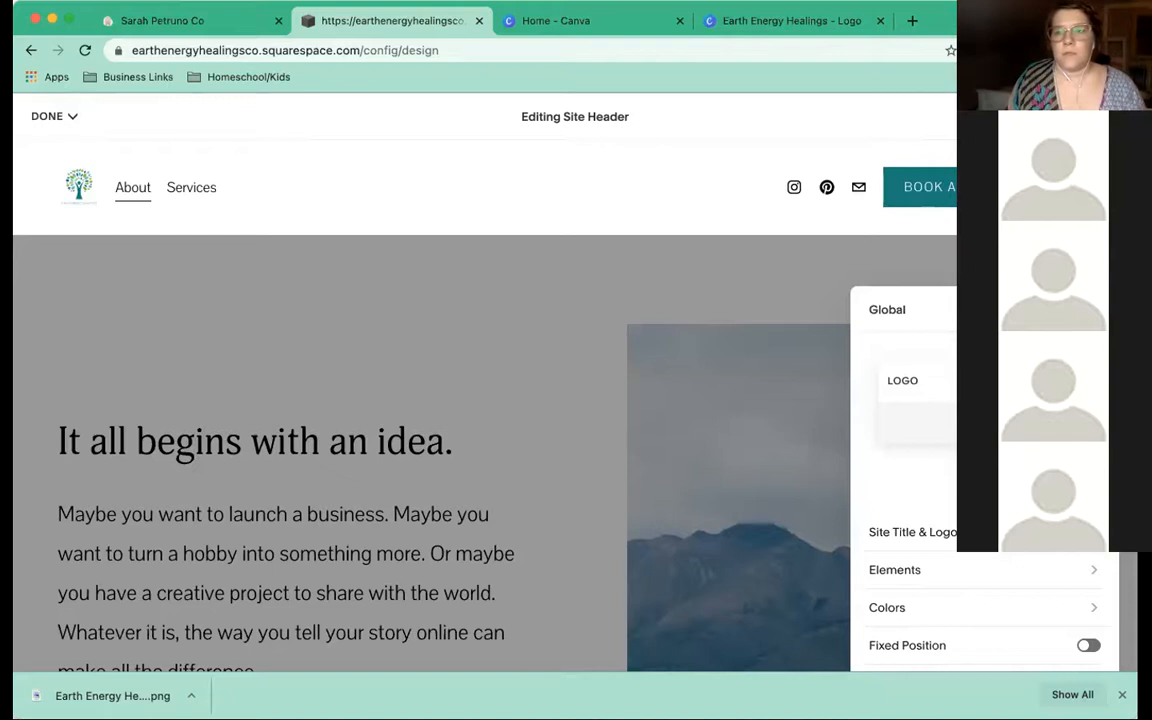
Raise the desktop header's vertical padding slightly, then preview the mobile header layout
click(1060, 310)
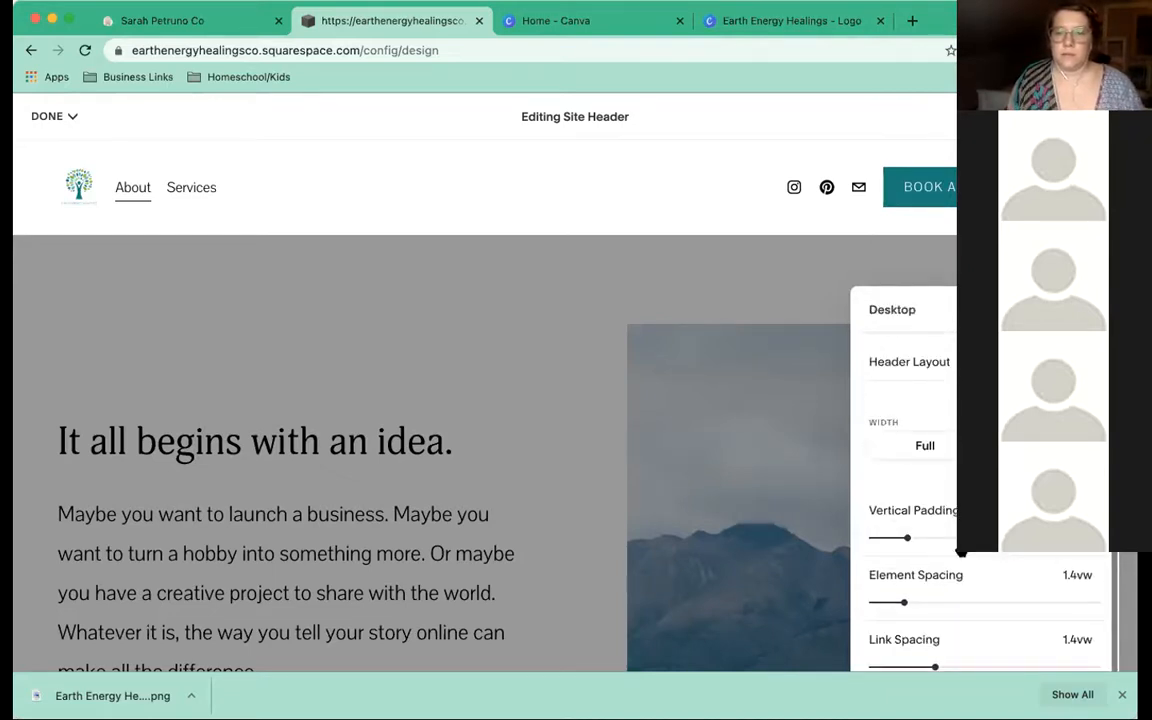
drag(916, 244, 888, 198)
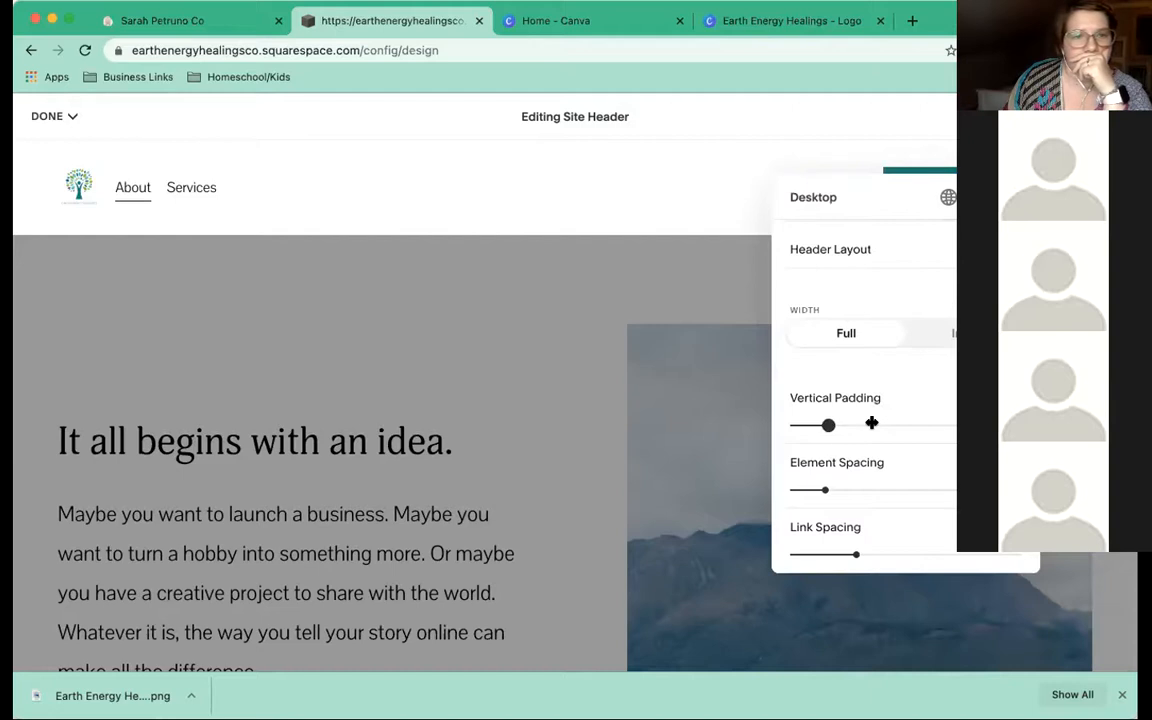
click(872, 423)
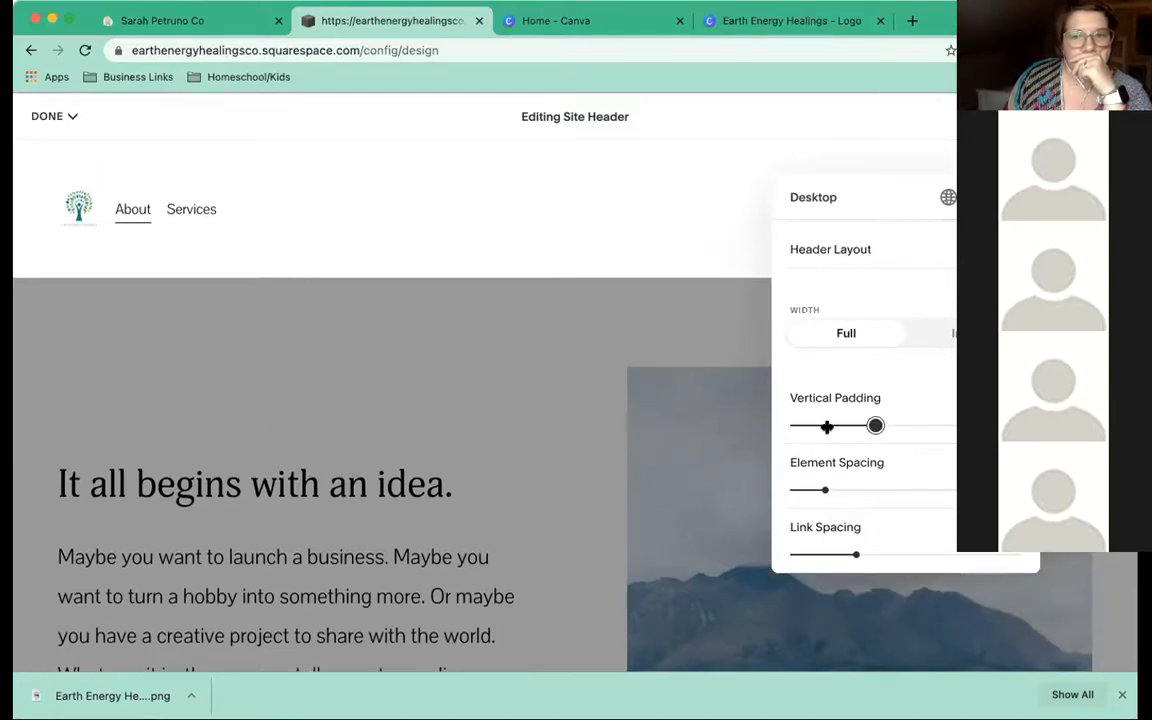
click(827, 426)
drag(829, 426, 833, 425)
click(1012, 197)
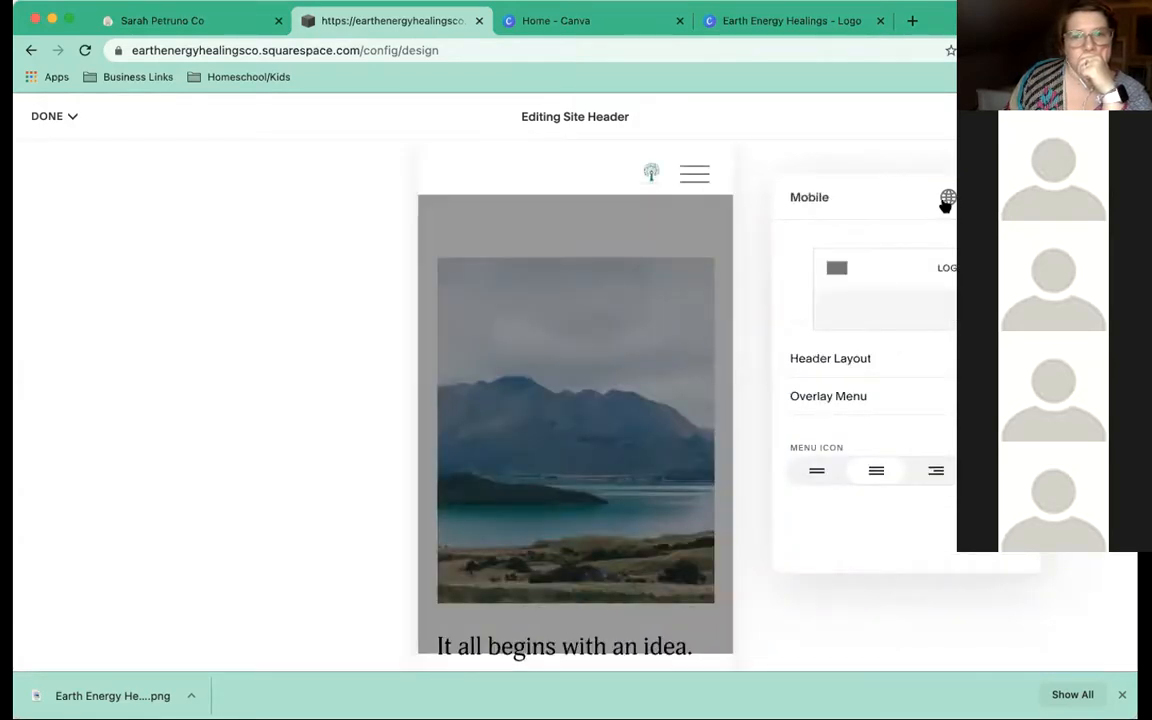
click(946, 200)
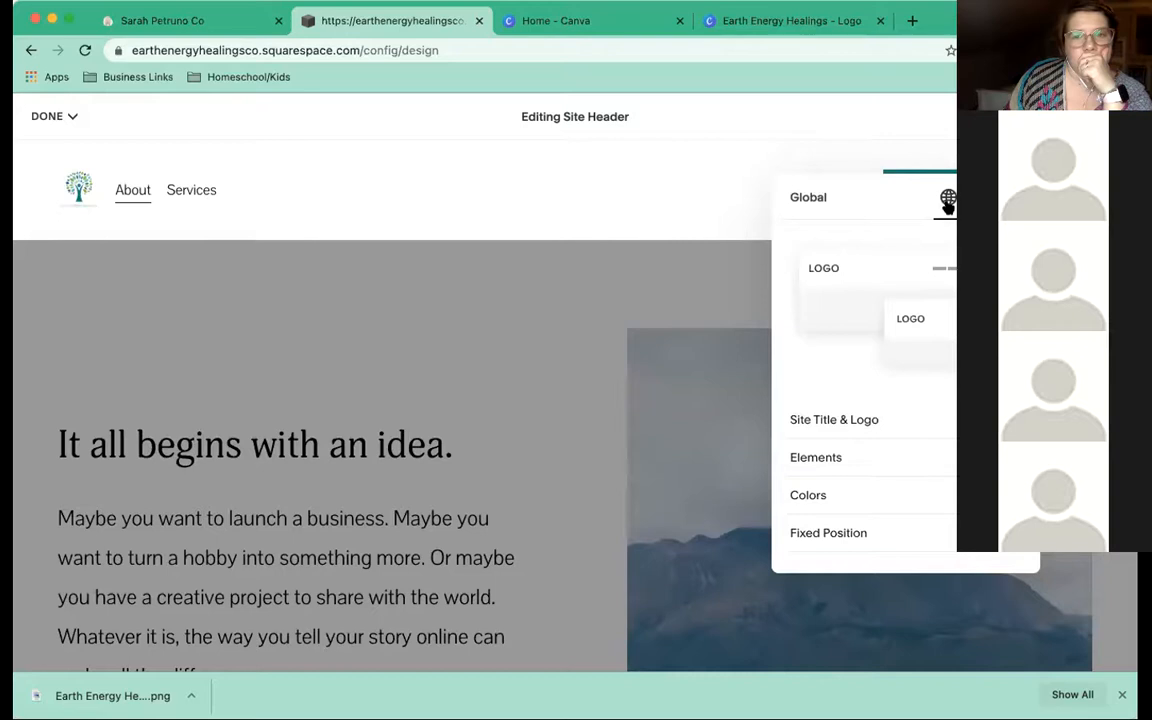
Drag the Logo Height slider to the right to enlarge the tree logo in the header
click(824, 418)
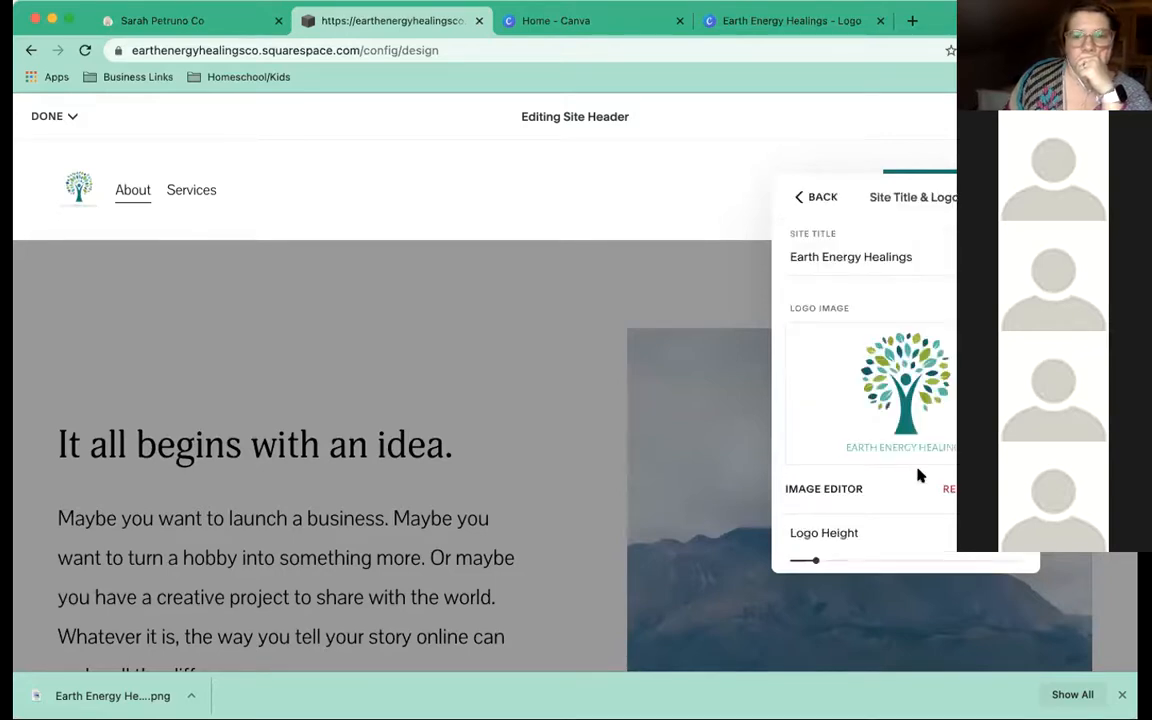
scroll(918, 475, down, 4)
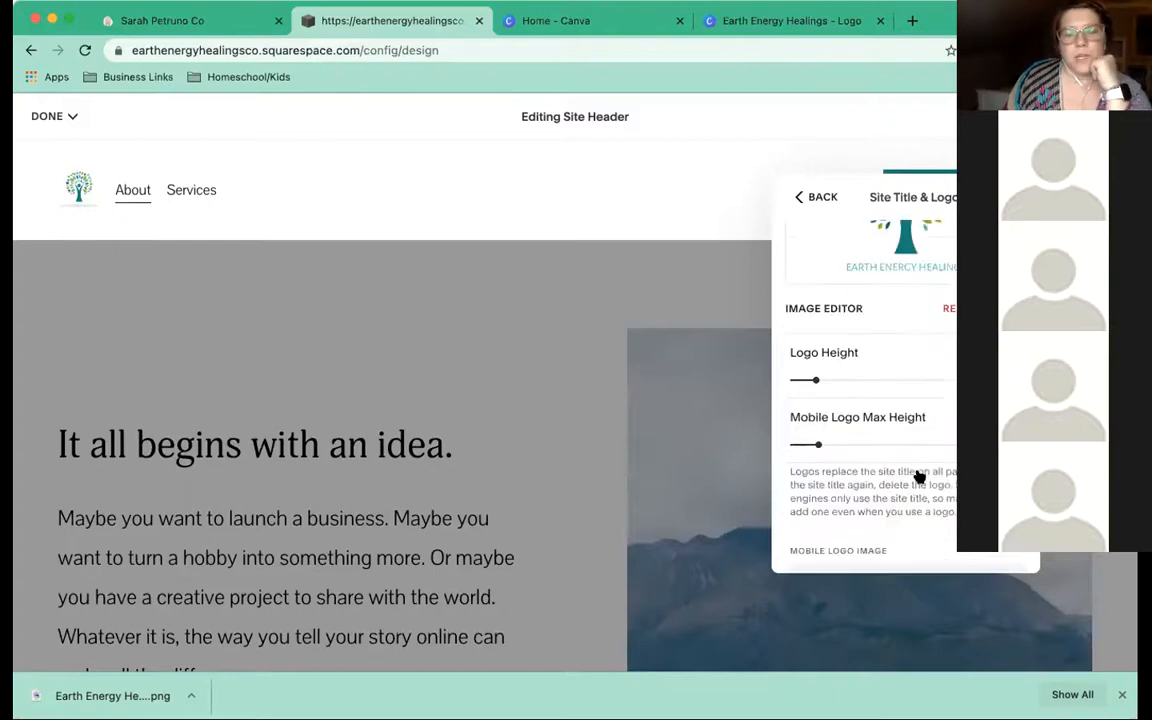
scroll(840, 381, down, 1)
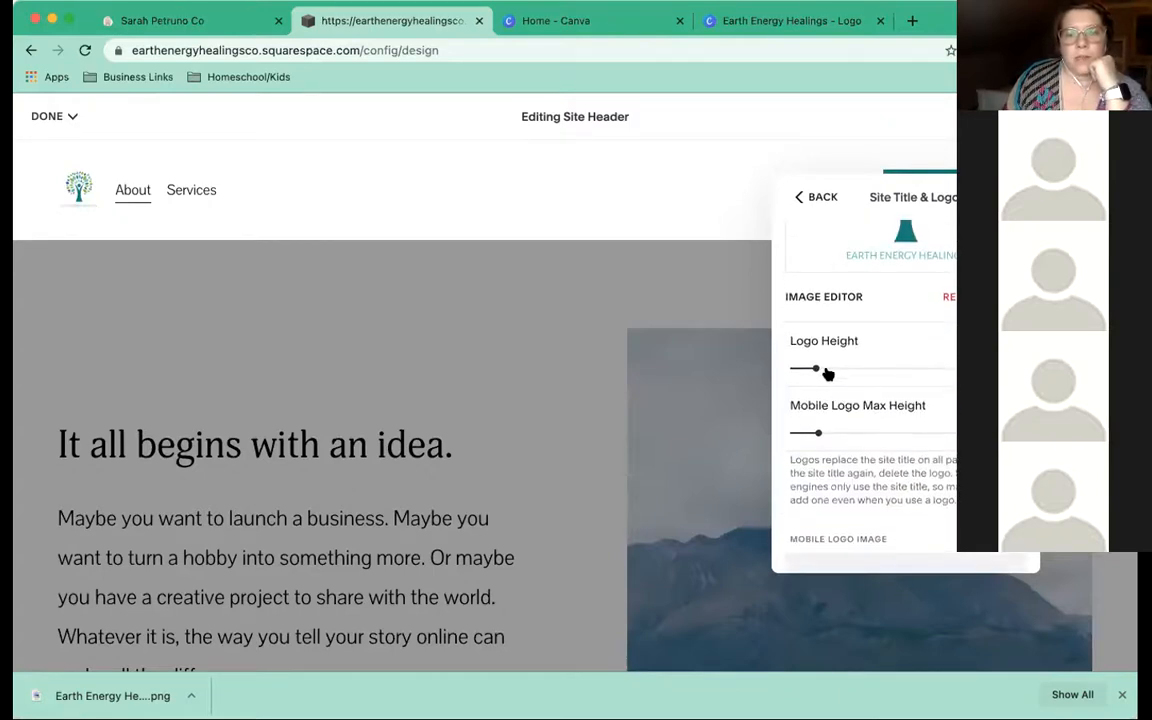
drag(816, 368, 920, 361)
scroll(916, 357, up, 3)
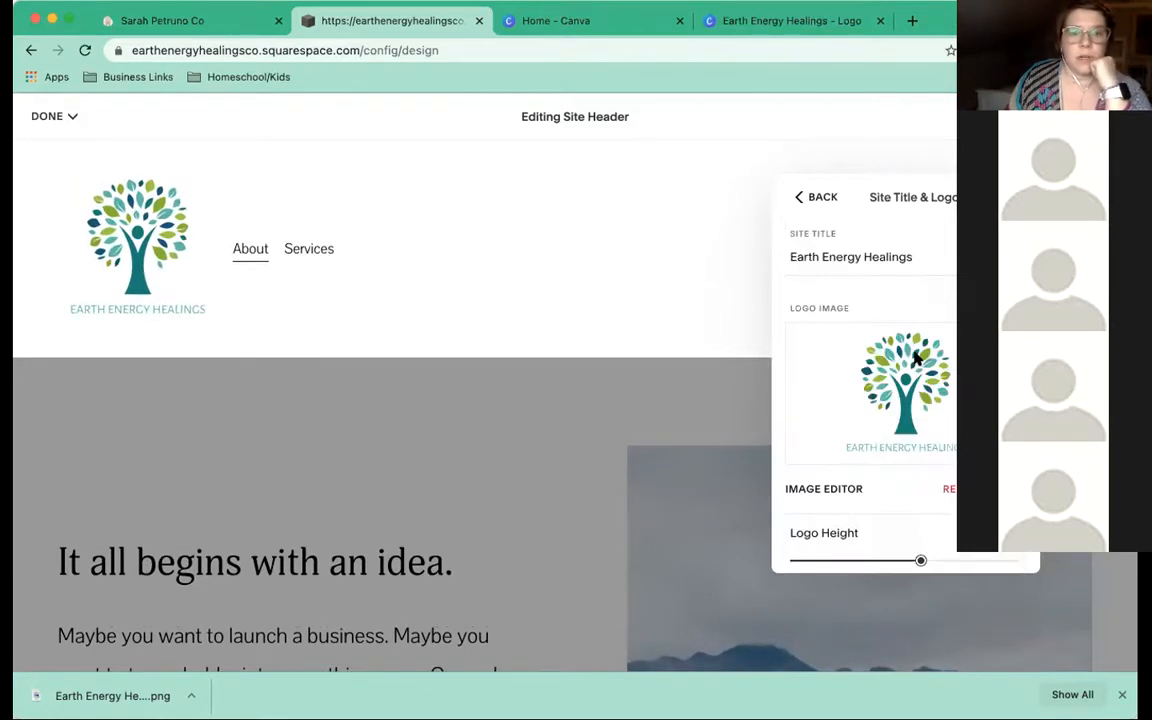
click(800, 198)
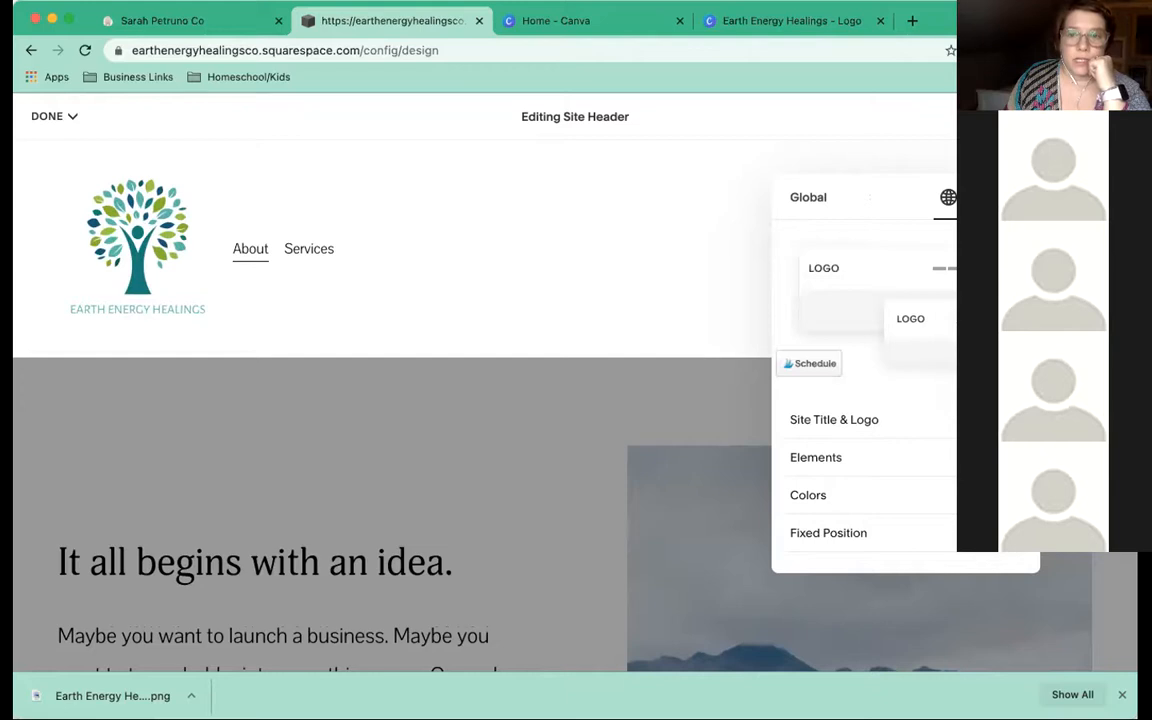
click(982, 197)
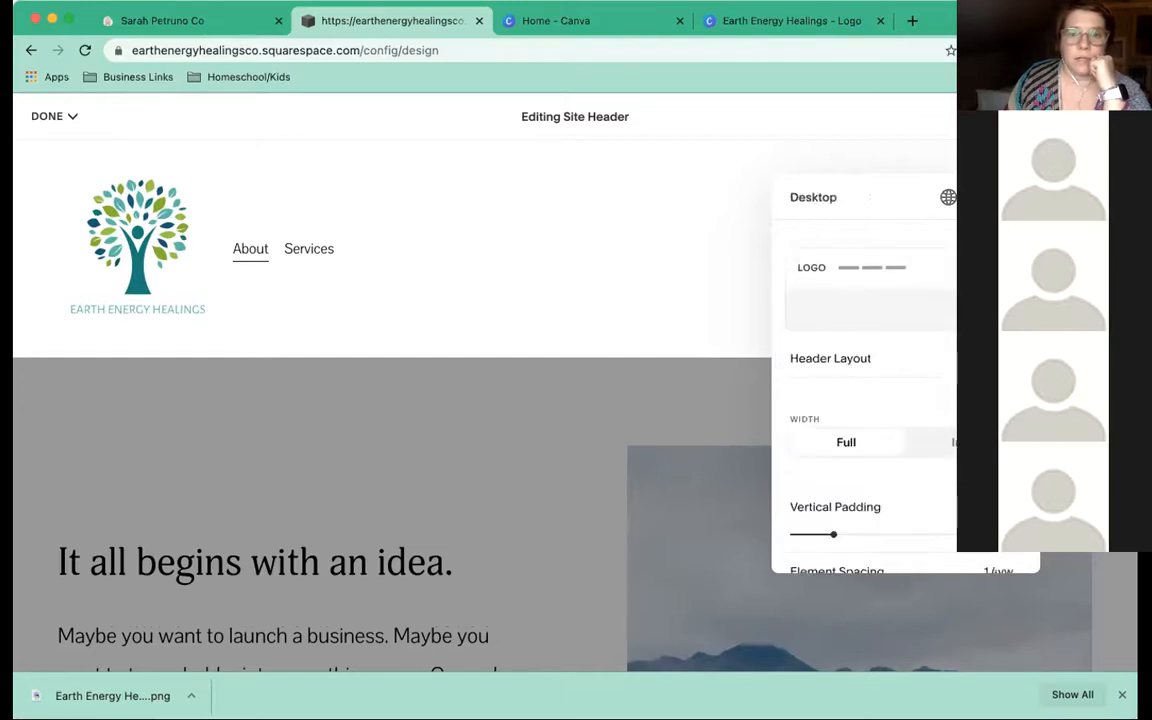
Try several desktop header layouts, settling on logo left with About and Services far right
click(848, 361)
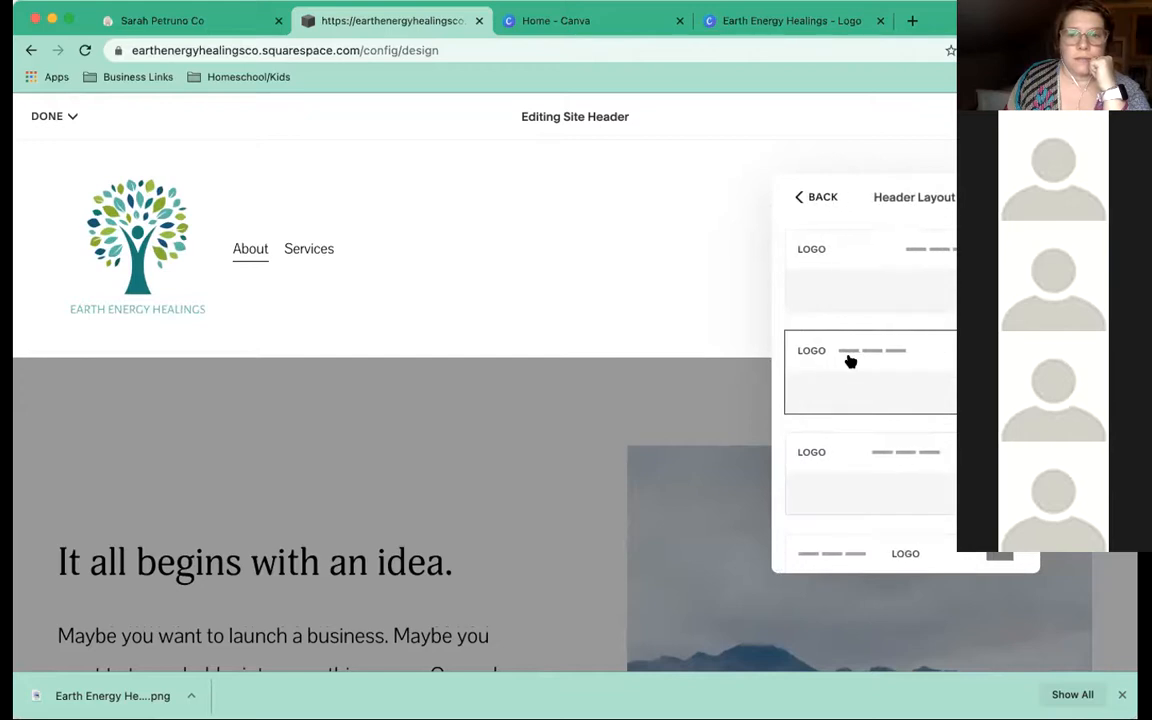
click(878, 446)
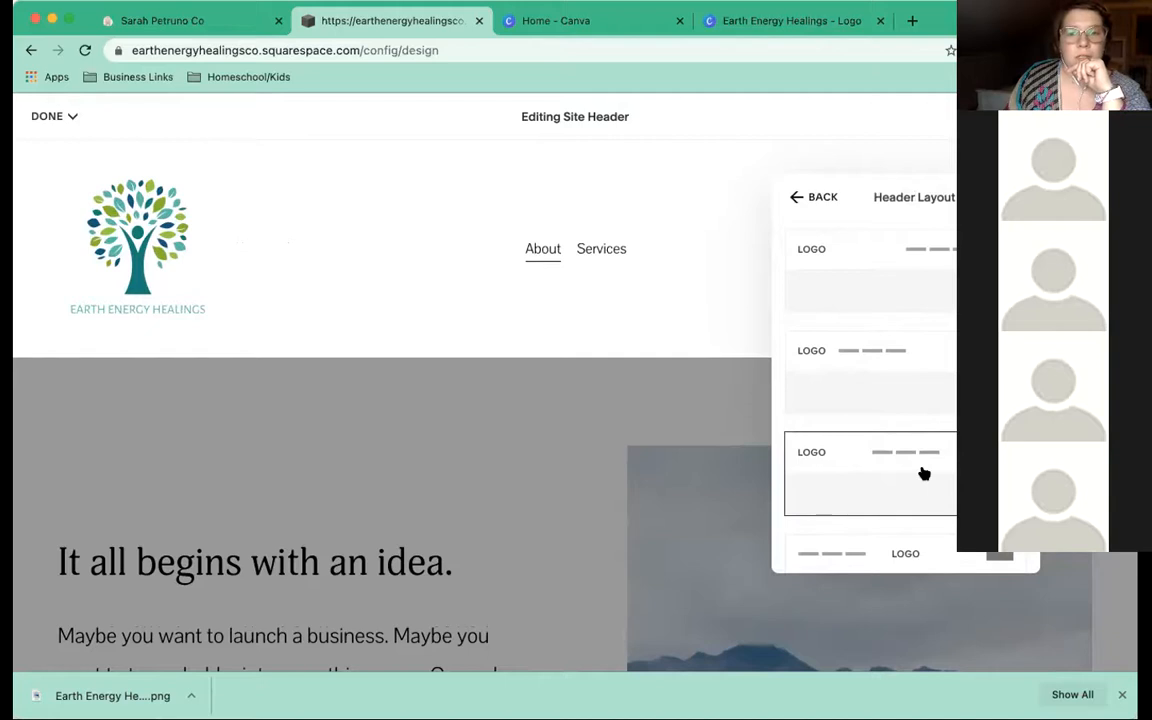
scroll(922, 472, down, 2)
scroll(922, 472, down, 2)
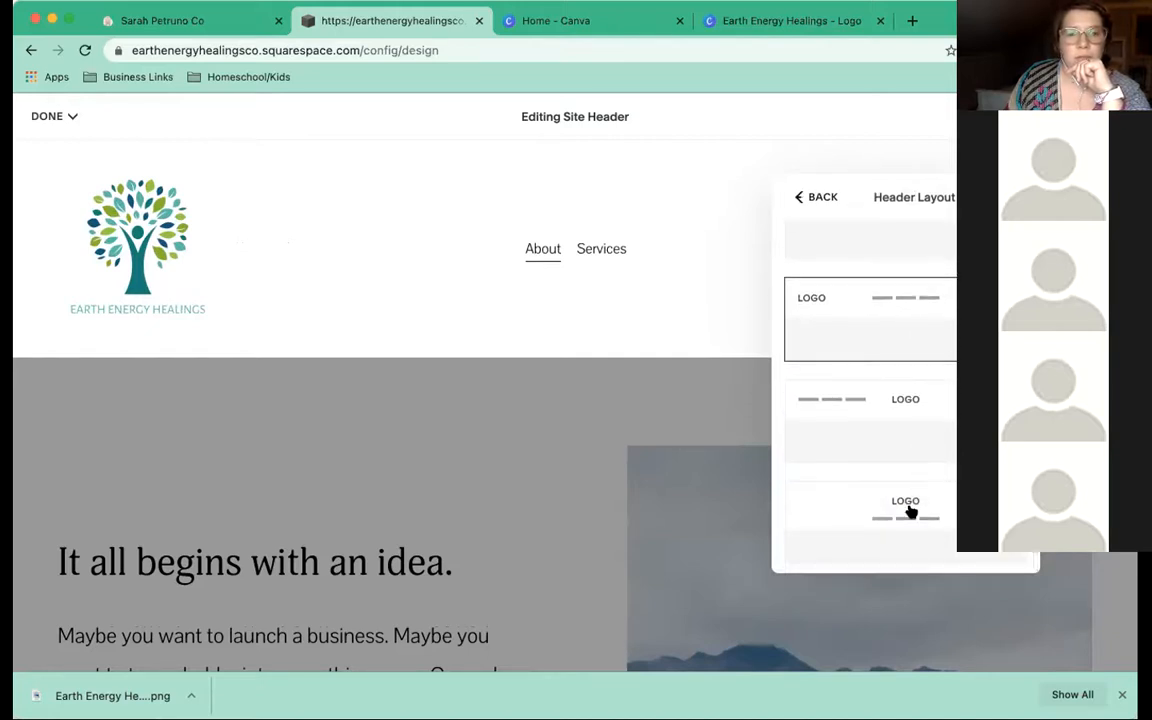
click(910, 512)
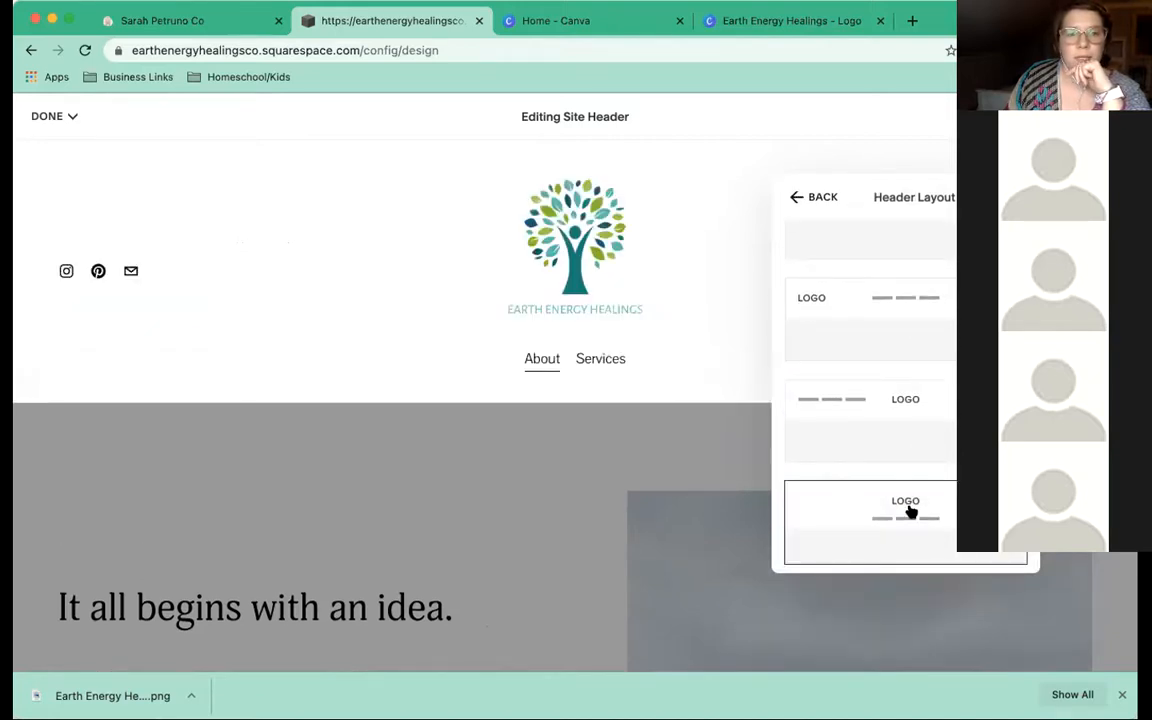
click(850, 415)
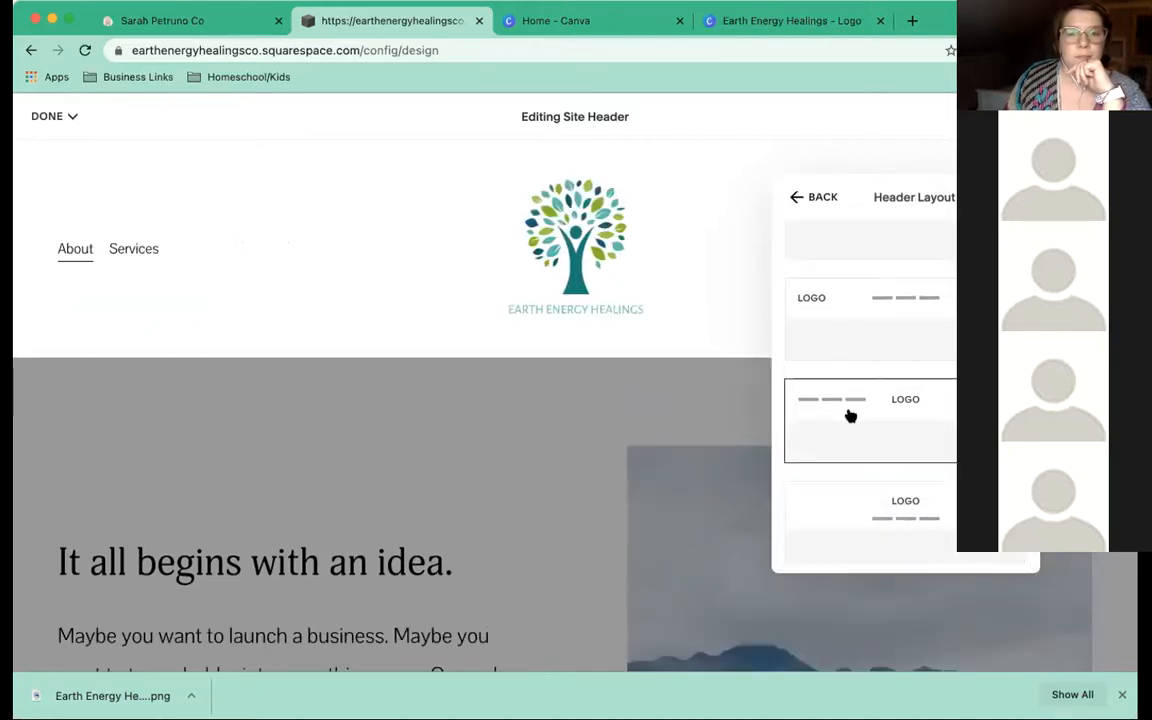
click(850, 338)
scroll(900, 352, up, 2)
click(900, 352)
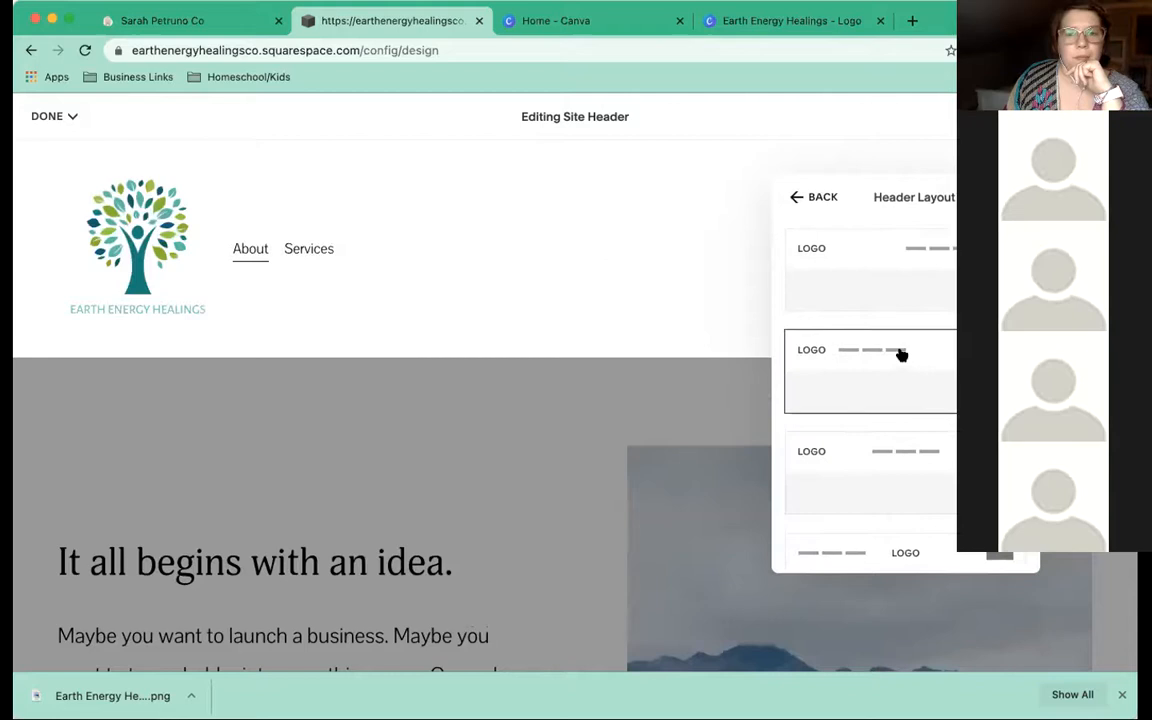
click(834, 258)
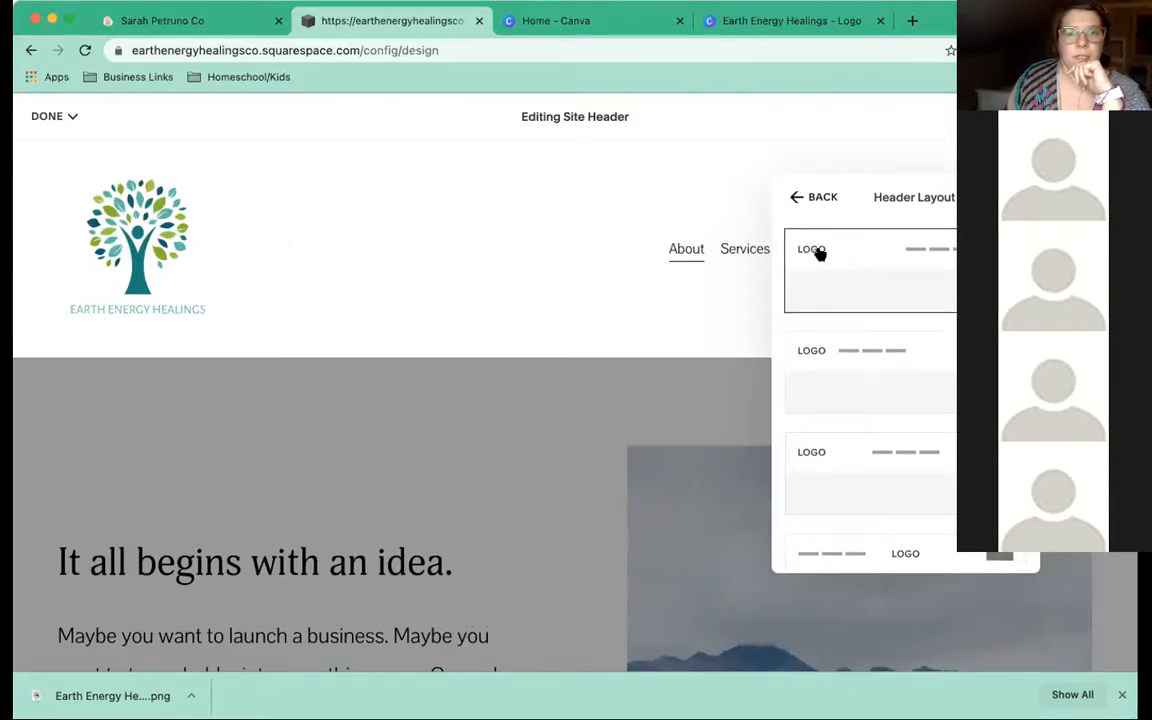
Open the Earth Energy Healings logo design in Canva and enlarge the tree image from both corners
click(635, 28)
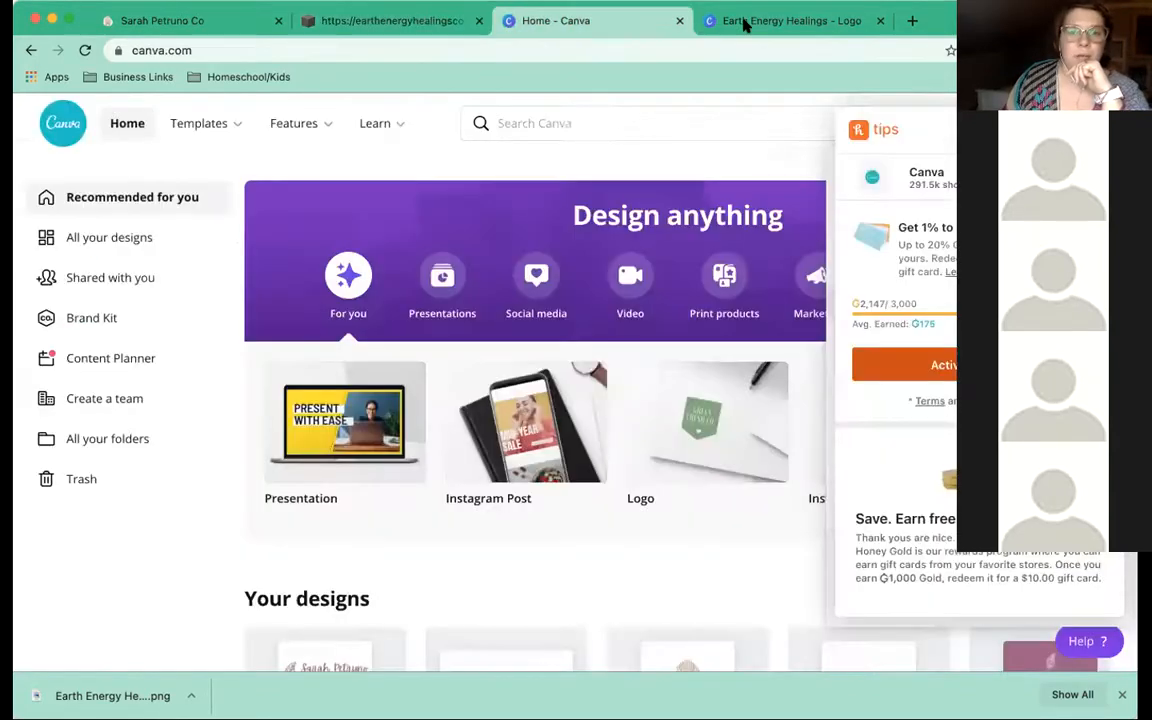
click(744, 27)
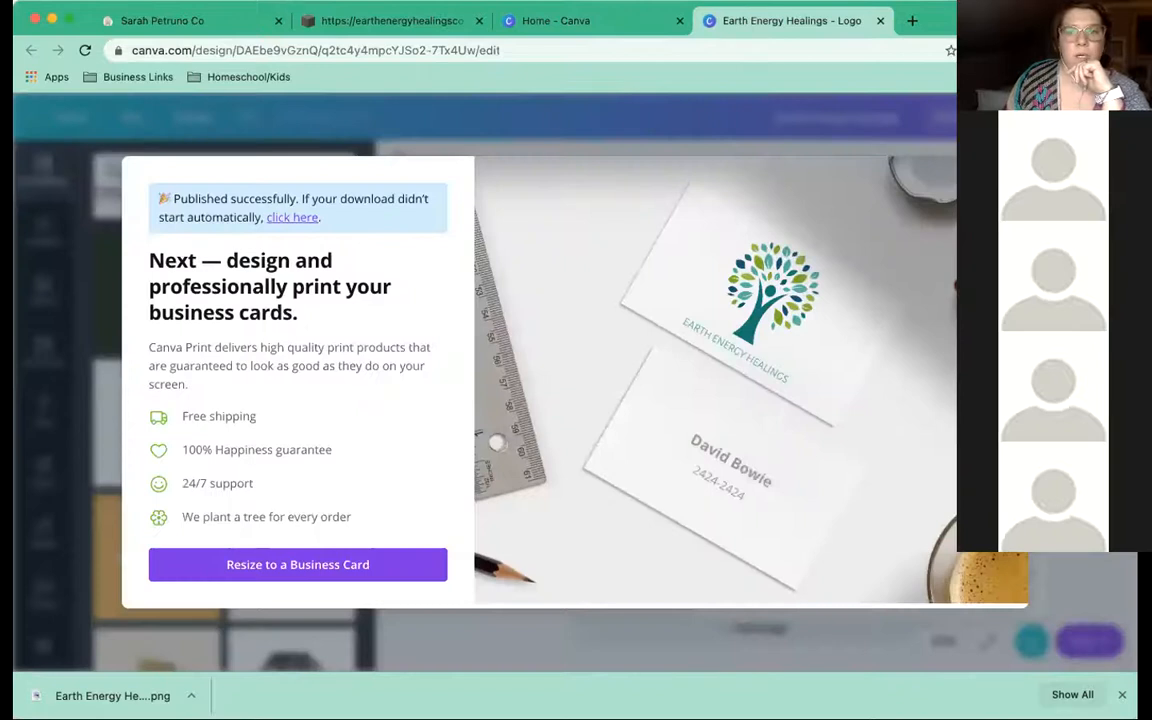
key(Escape)
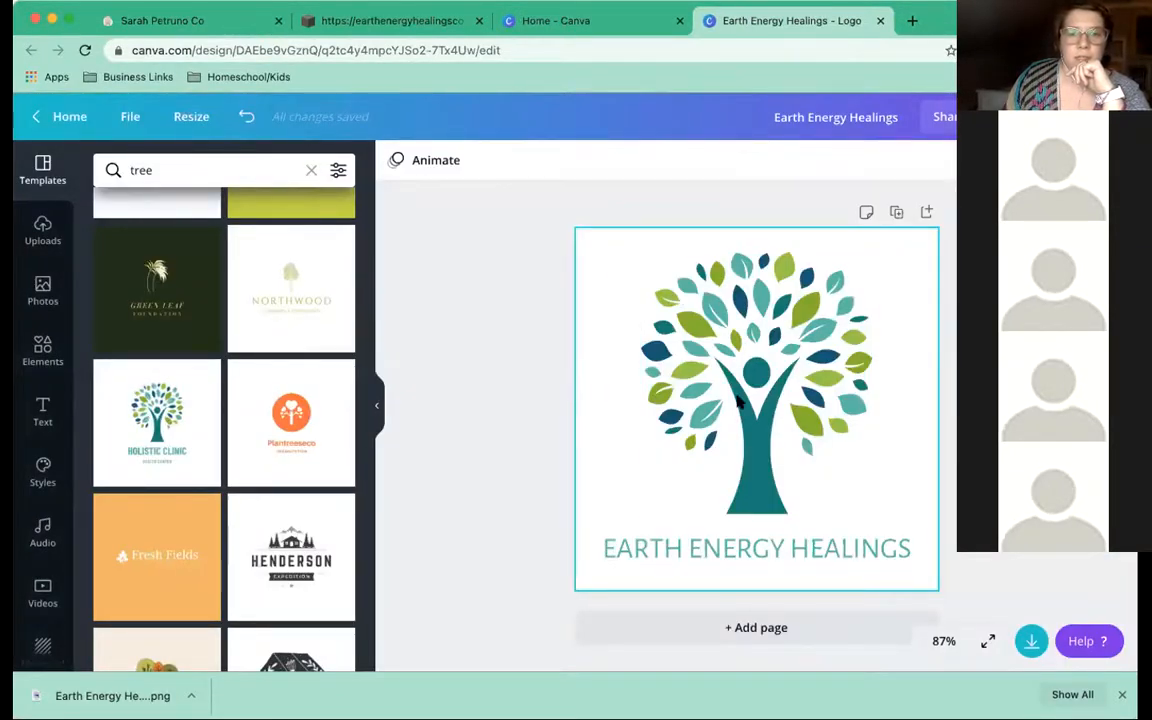
click(811, 356)
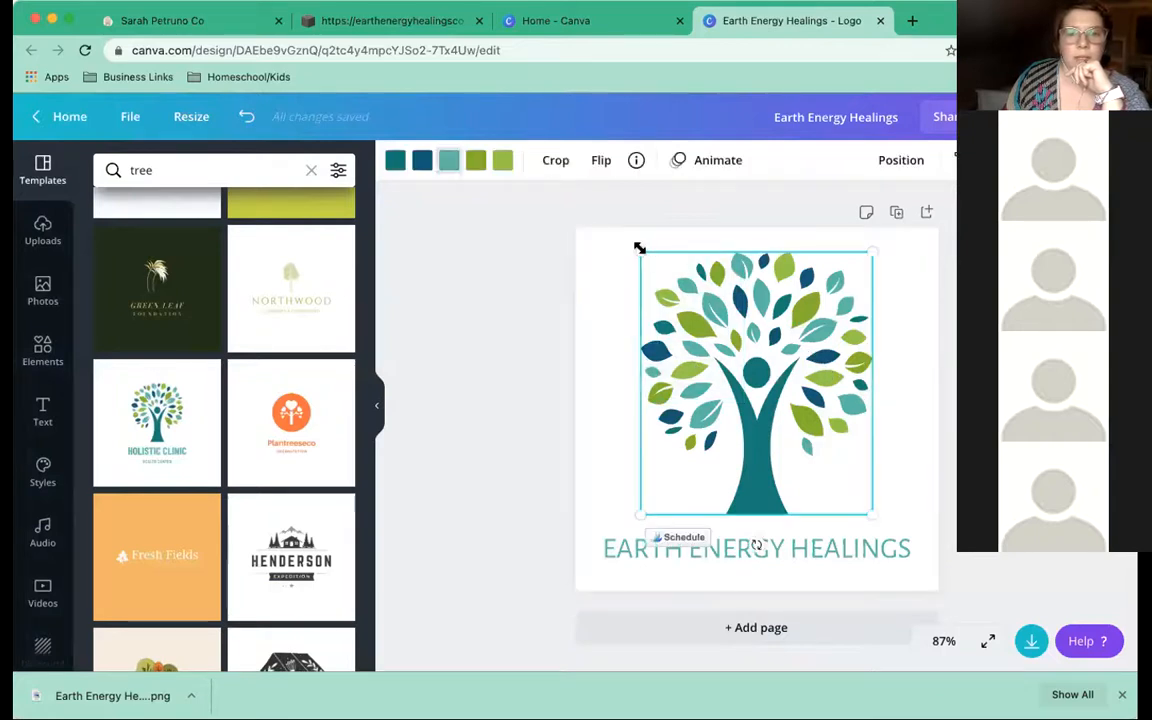
mouse_move(638, 249)
mouse_down()
mouse_move(614, 242)
mouse_move(624, 234)
mouse_up()
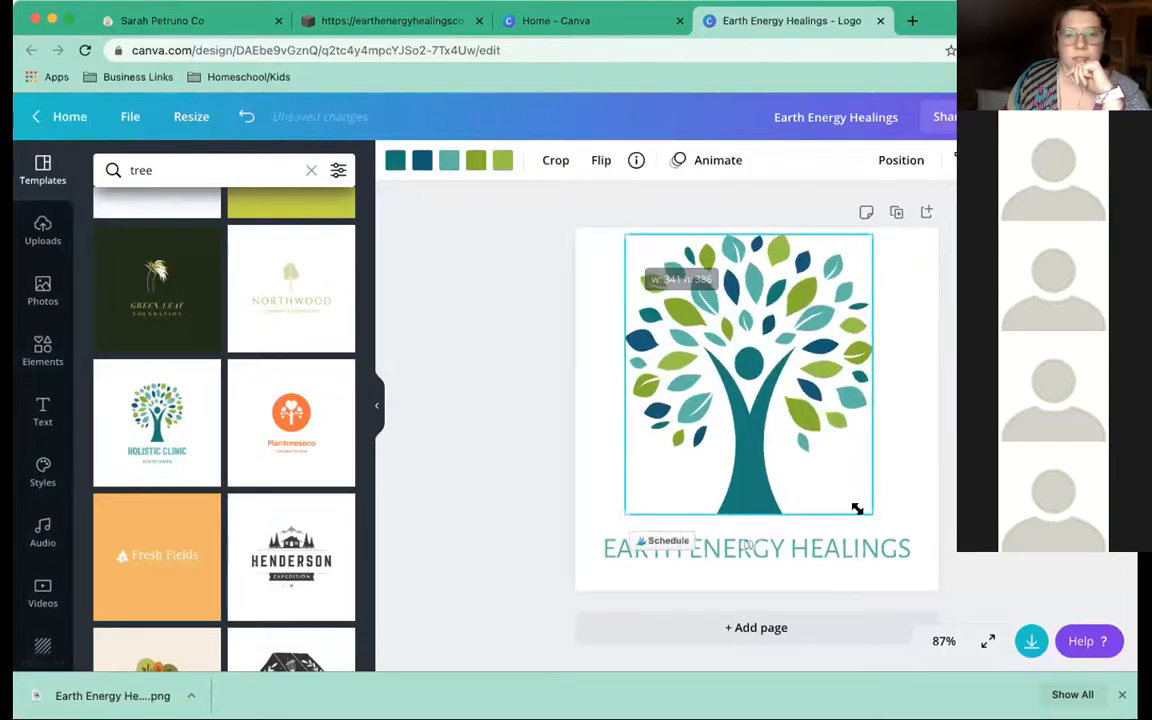
drag(872, 514, 878, 520)
Lower the EARTH ENERGY HEALINGS text, then enlarge the tree further and shift it left to centre it
drag(800, 555, 798, 563)
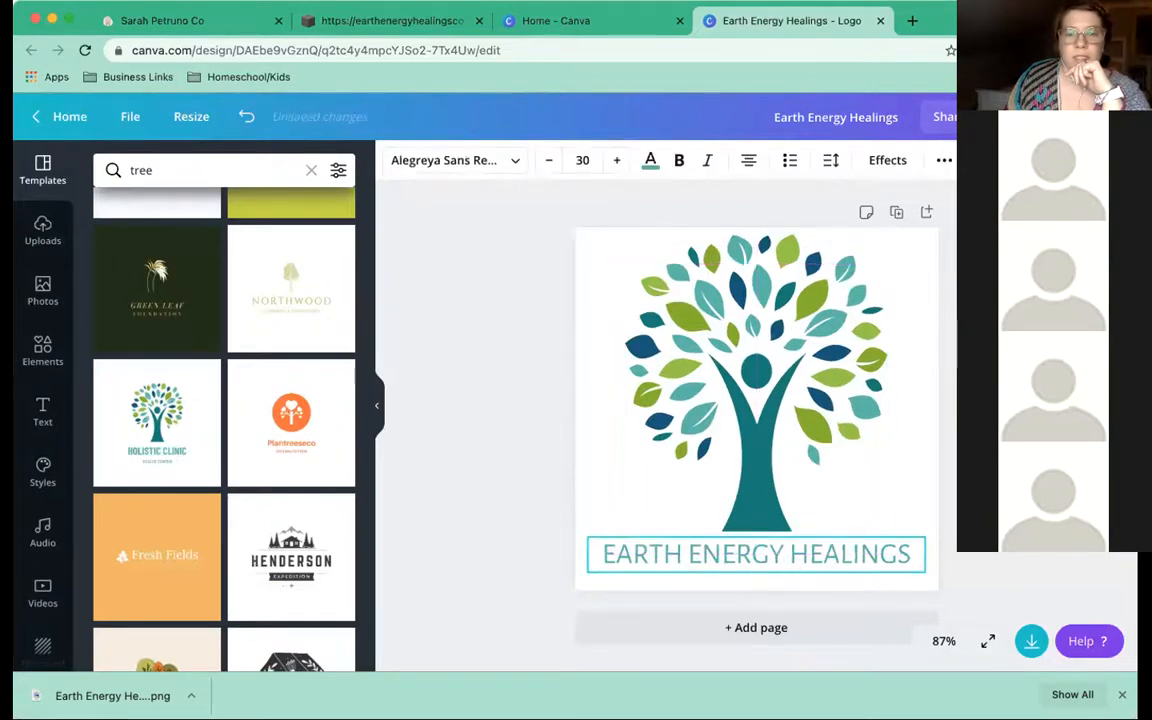
click(970, 561)
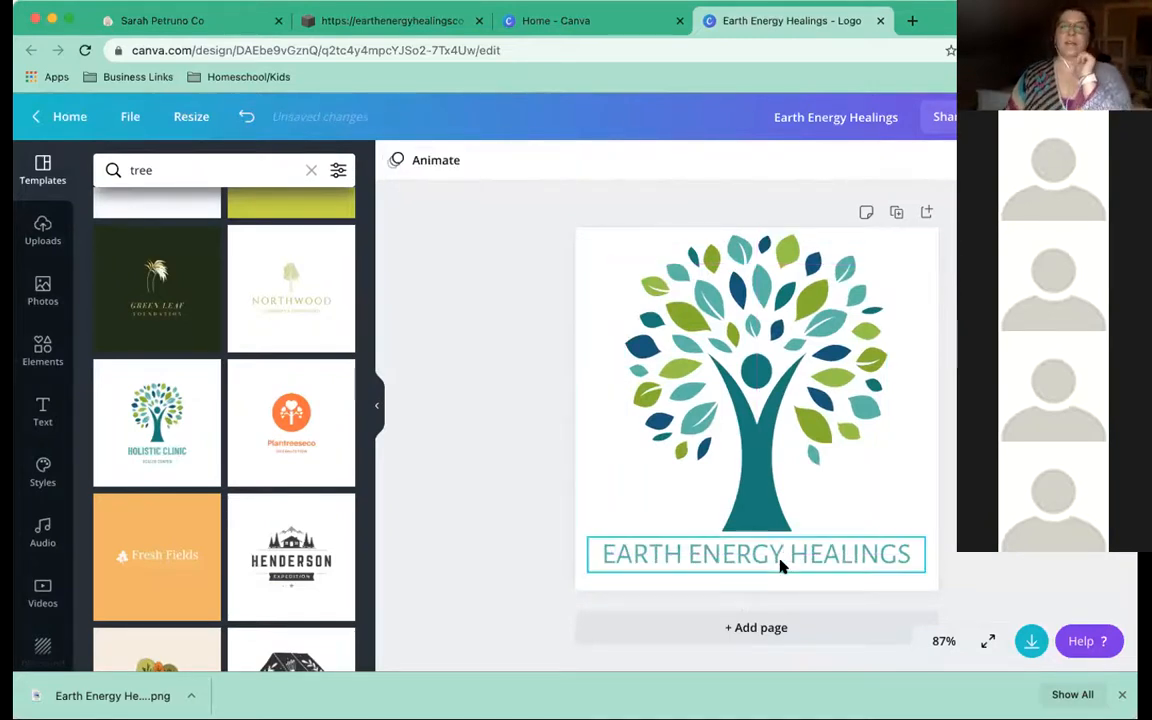
drag(782, 558, 779, 563)
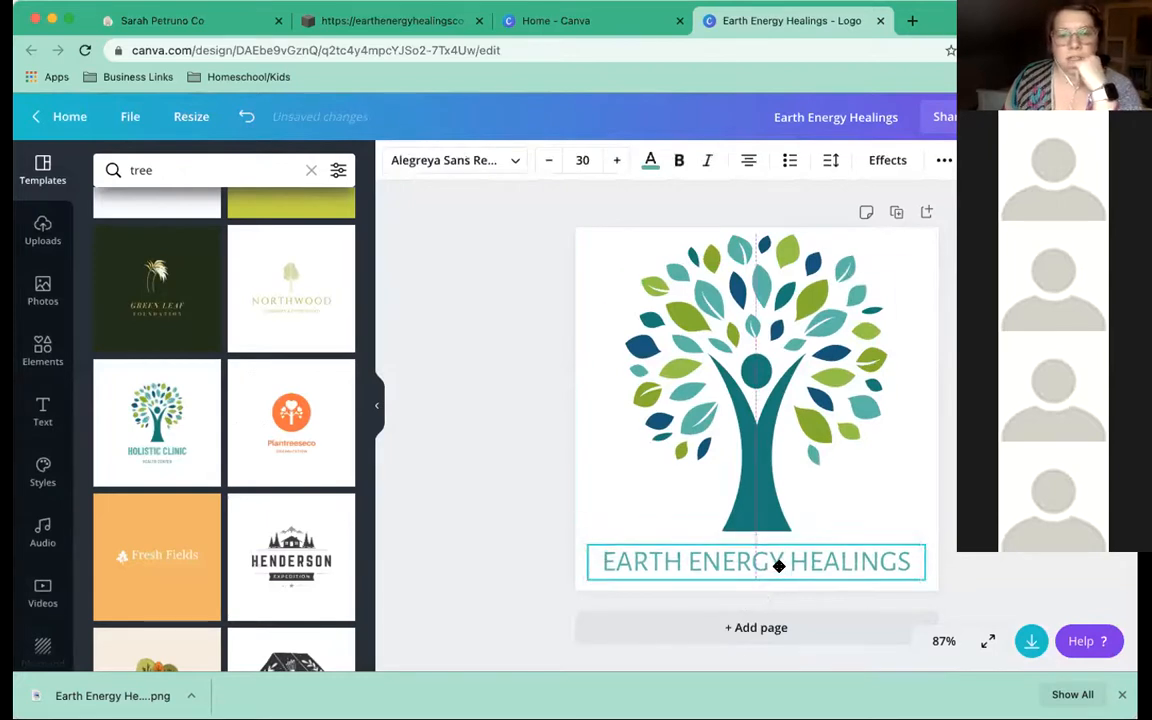
click(758, 495)
drag(886, 531, 897, 540)
drag(617, 237, 617, 237)
mouse_move(740, 308)
mouse_down()
mouse_move(720, 303)
mouse_move(731, 312)
mouse_up()
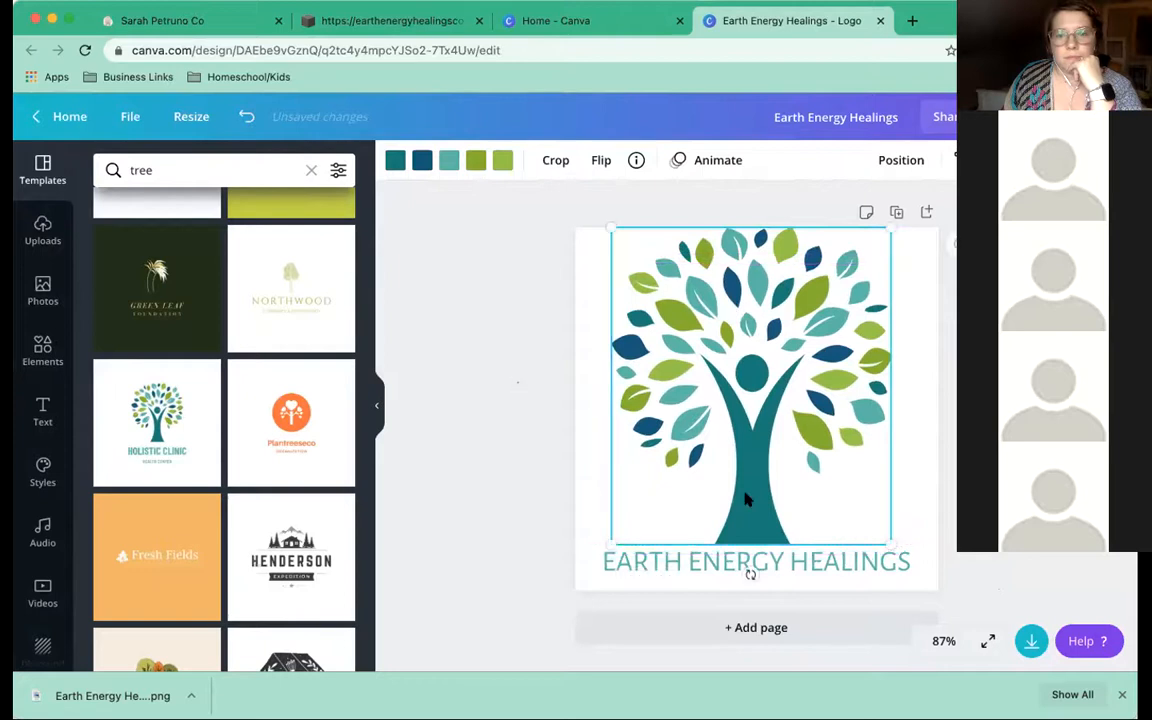
Move the EARTH ENERGY HEALINGS text down about 10 px and recentre it beneath the tree
click(752, 550)
mouse_move(748, 558)
mouse_down()
mouse_move(763, 563)
mouse_move(750, 571)
mouse_move(771, 561)
mouse_up()
click(496, 492)
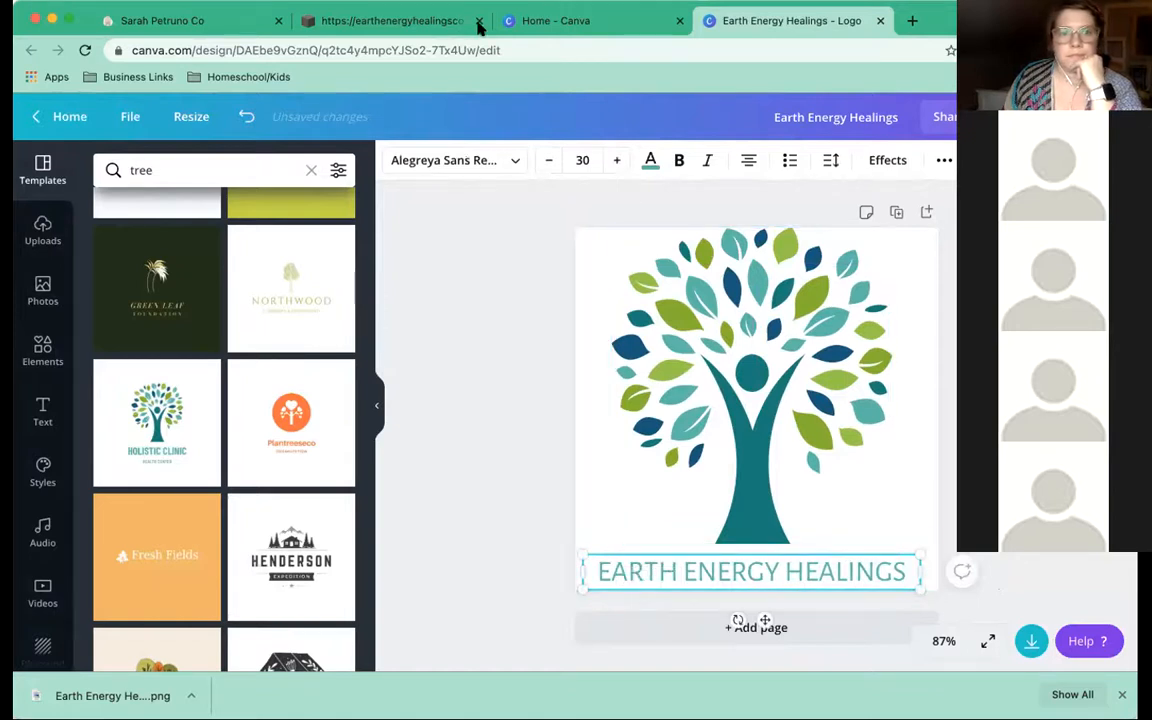
click(513, 22)
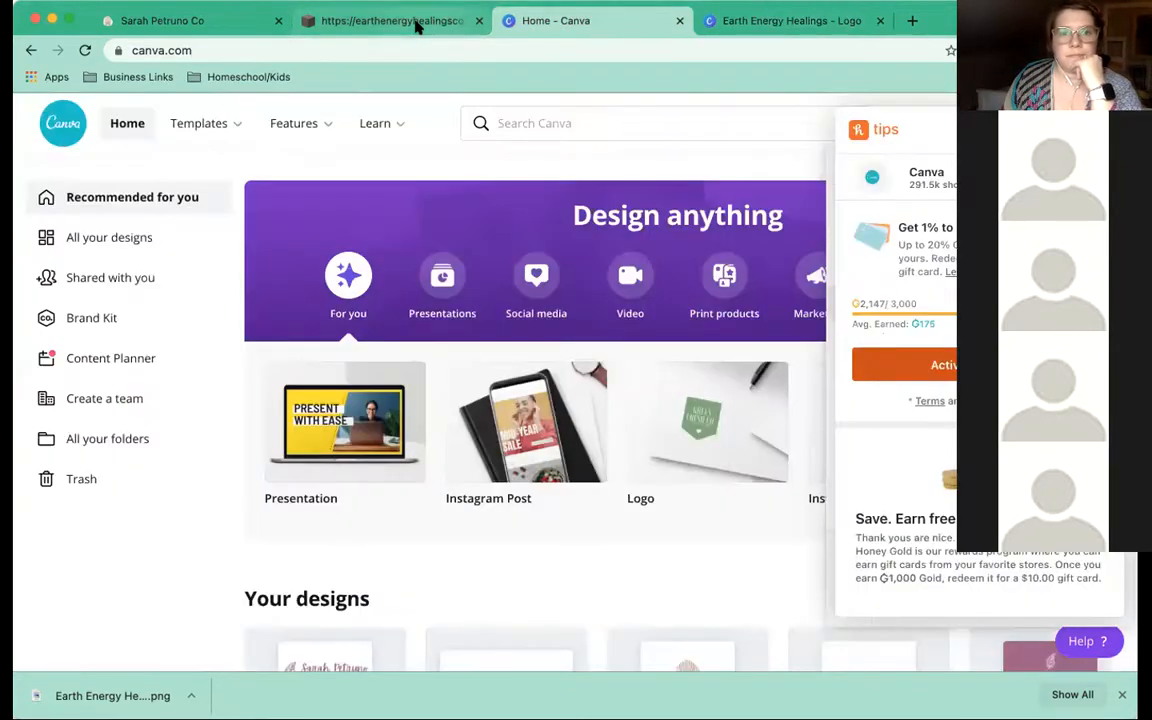
Back in Squarespace, re-enter site header editing and compare the desktop and mobile header settings
click(418, 27)
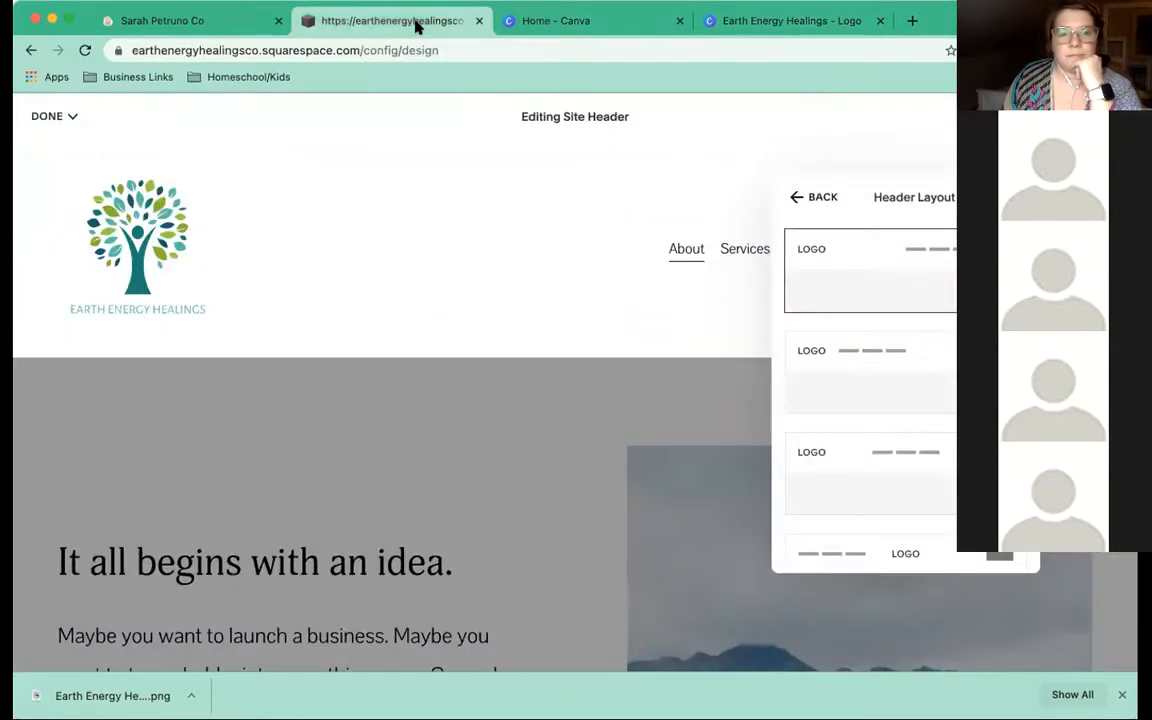
click(547, 314)
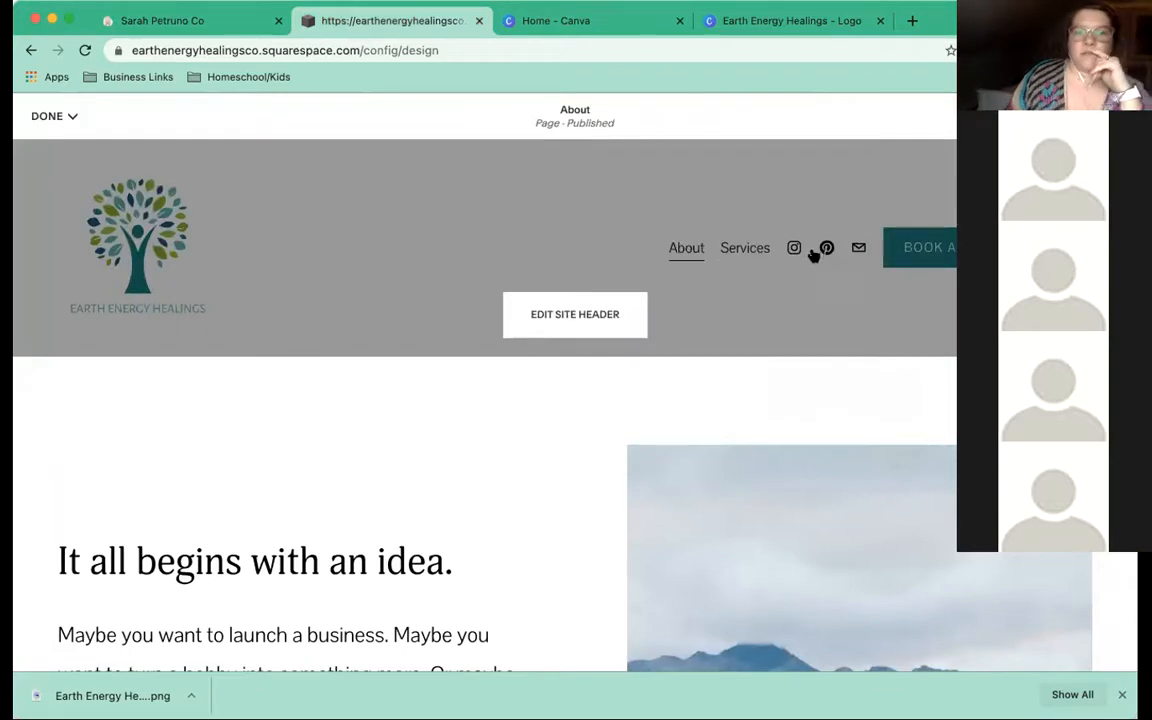
click(581, 321)
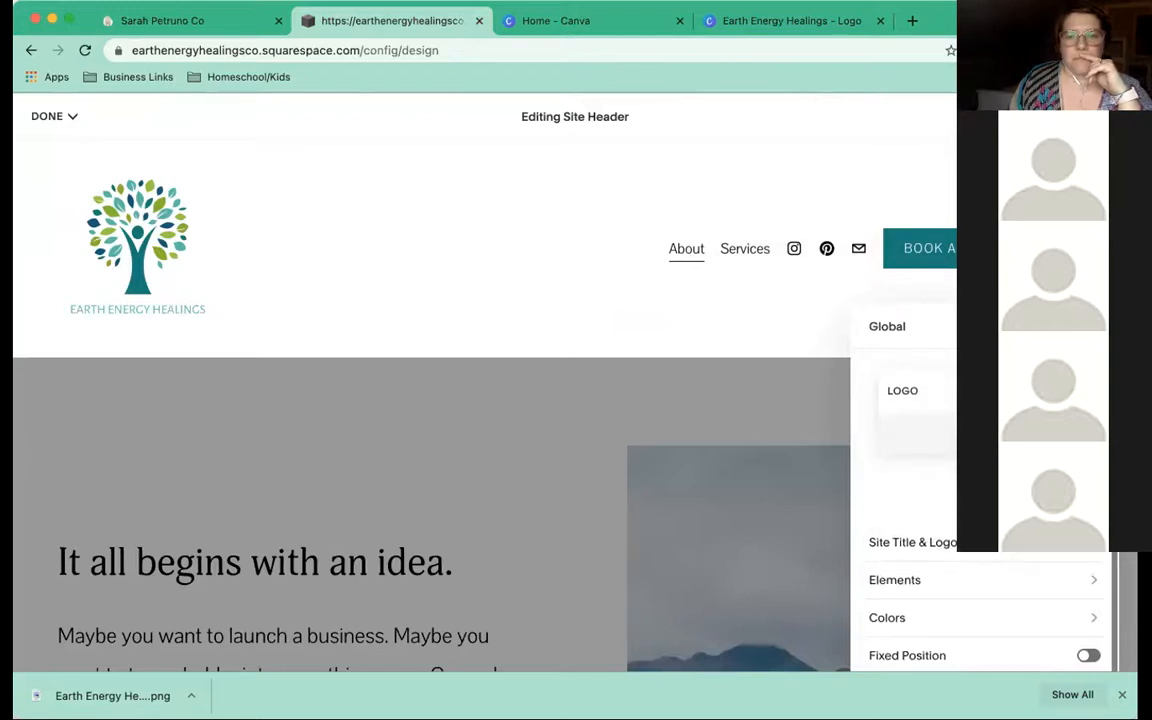
click(1057, 326)
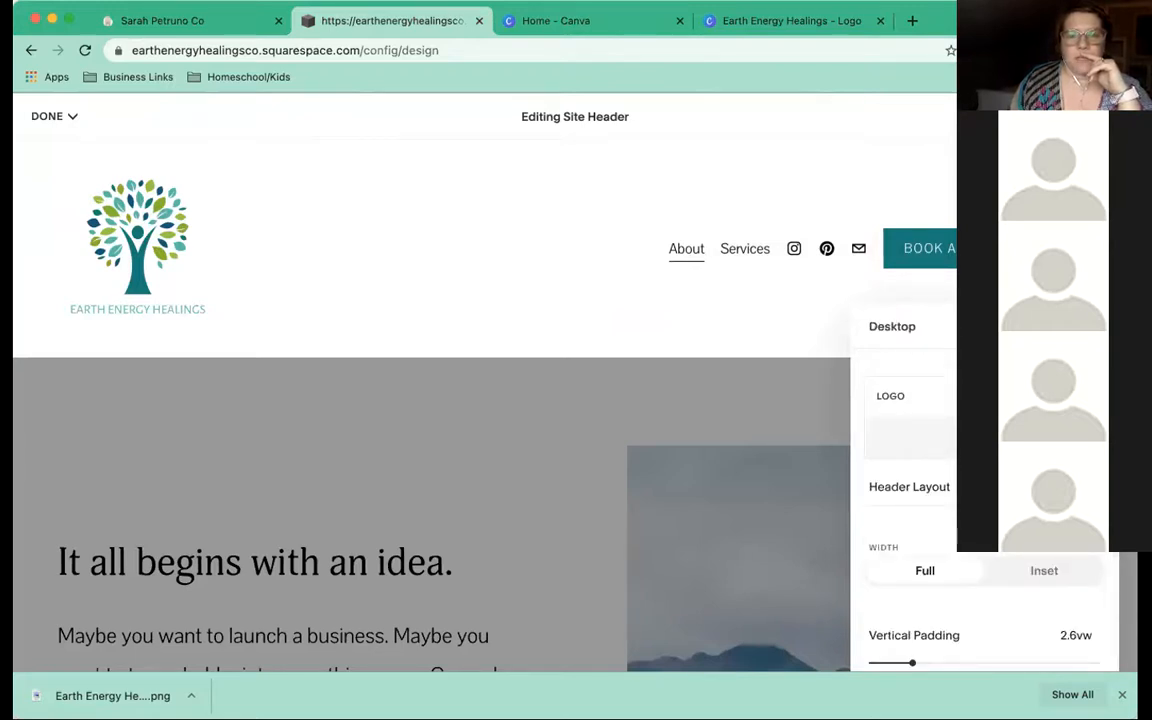
click(1087, 326)
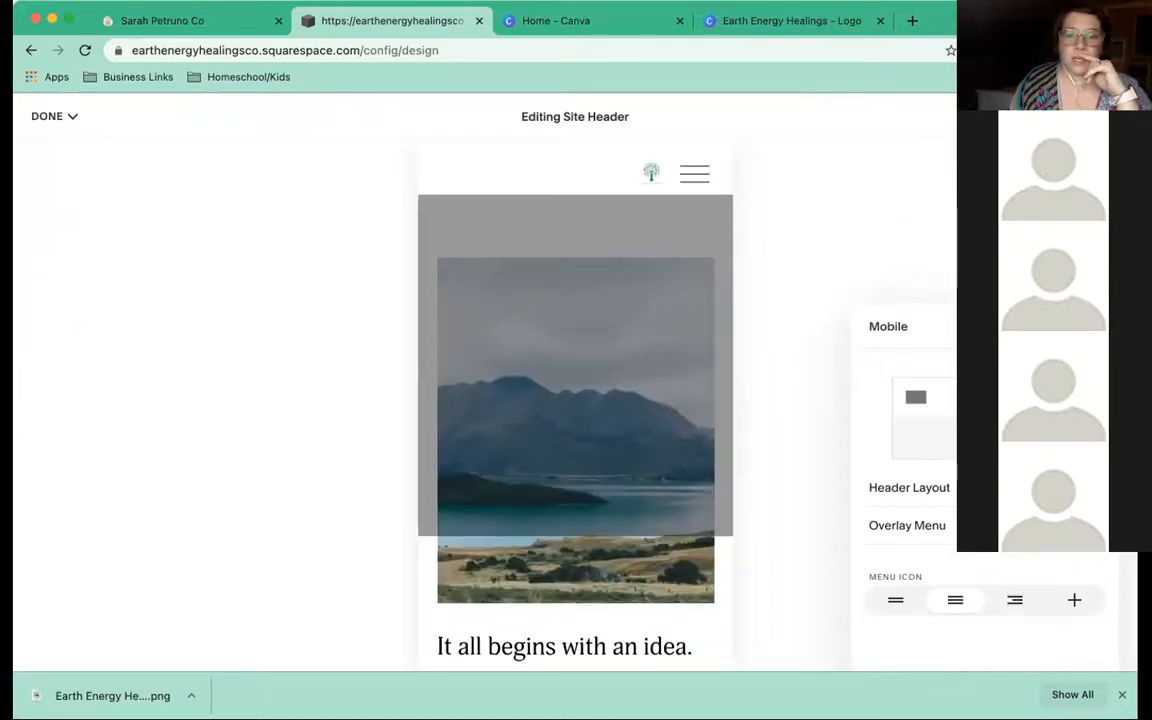
click(1027, 326)
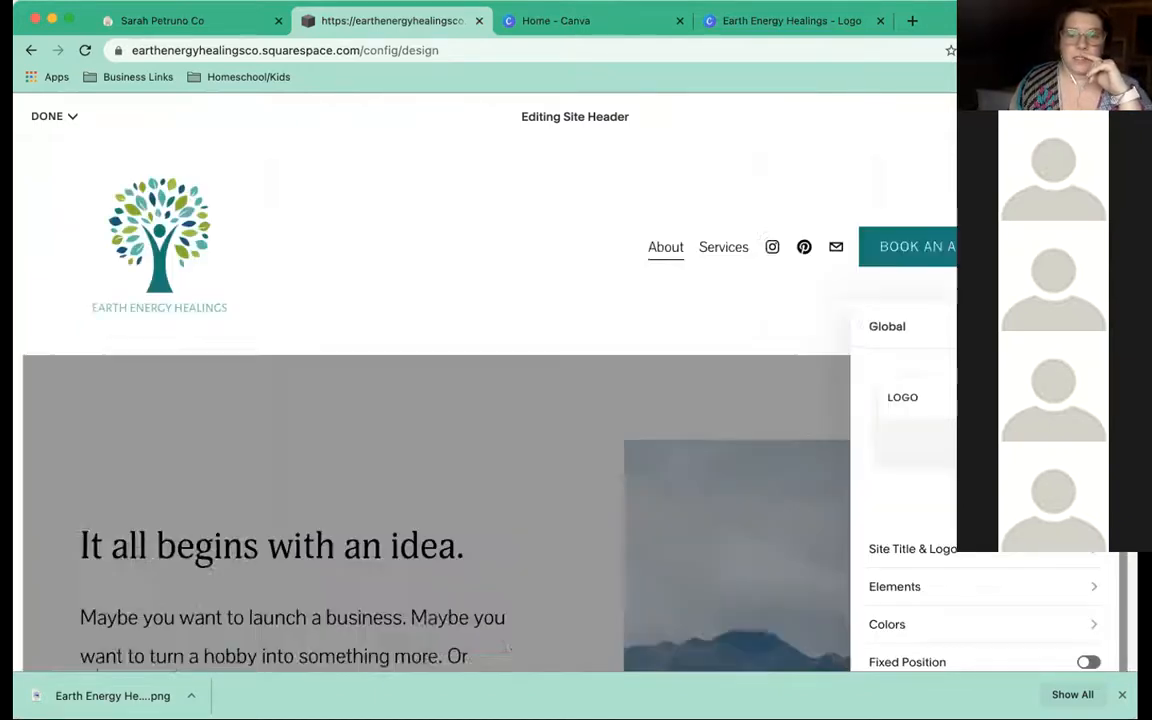
Raise the Mobile Logo Max Height from 30px past 46px to near its maximum in Site Title & Logo
click(941, 554)
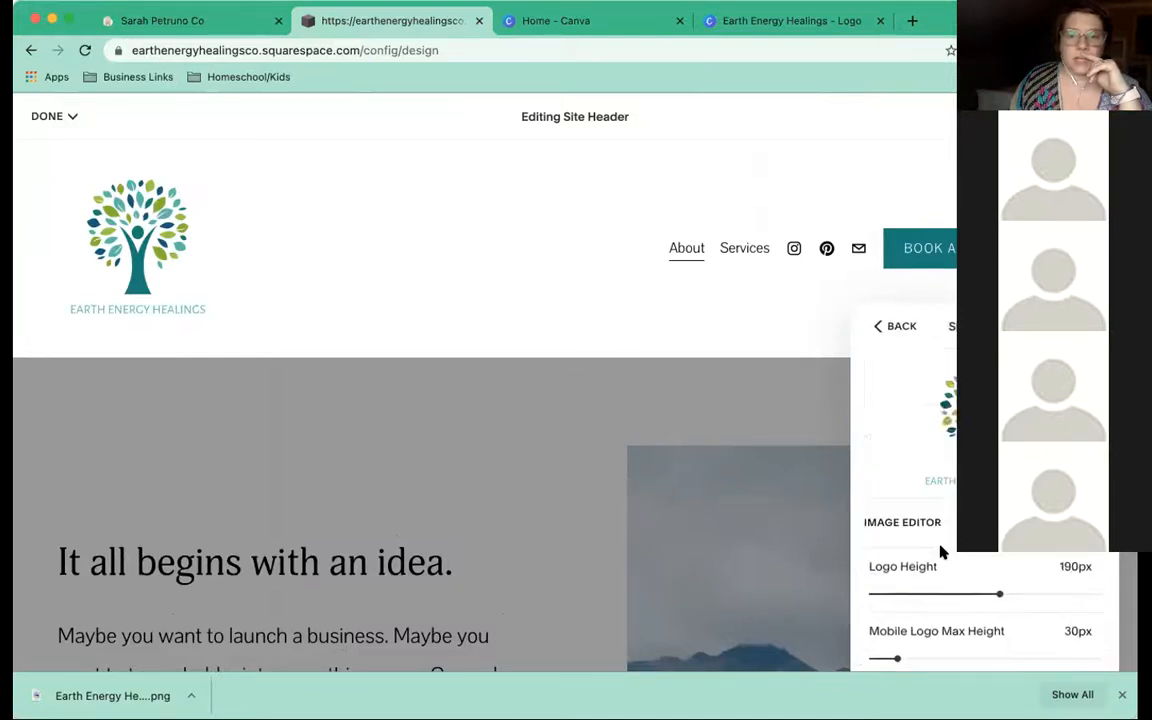
scroll(930, 565, down, 2)
drag(900, 582, 927, 580)
drag(1006, 575, 1031, 577)
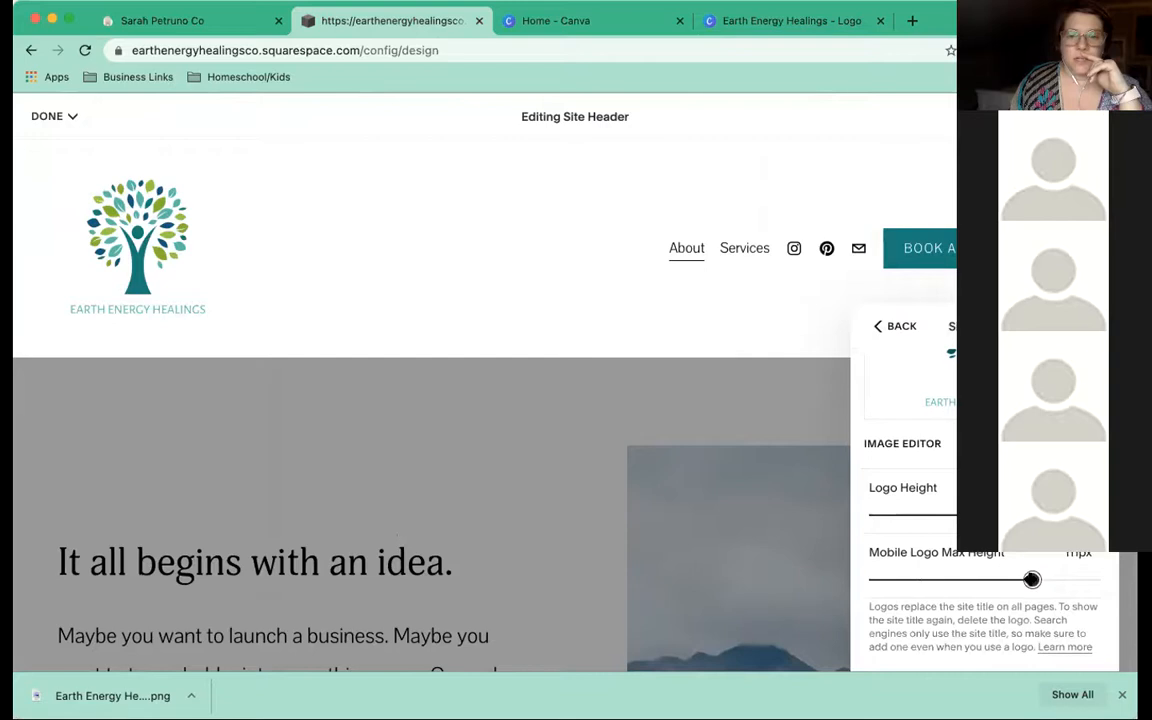
scroll(1000, 560, up, 3)
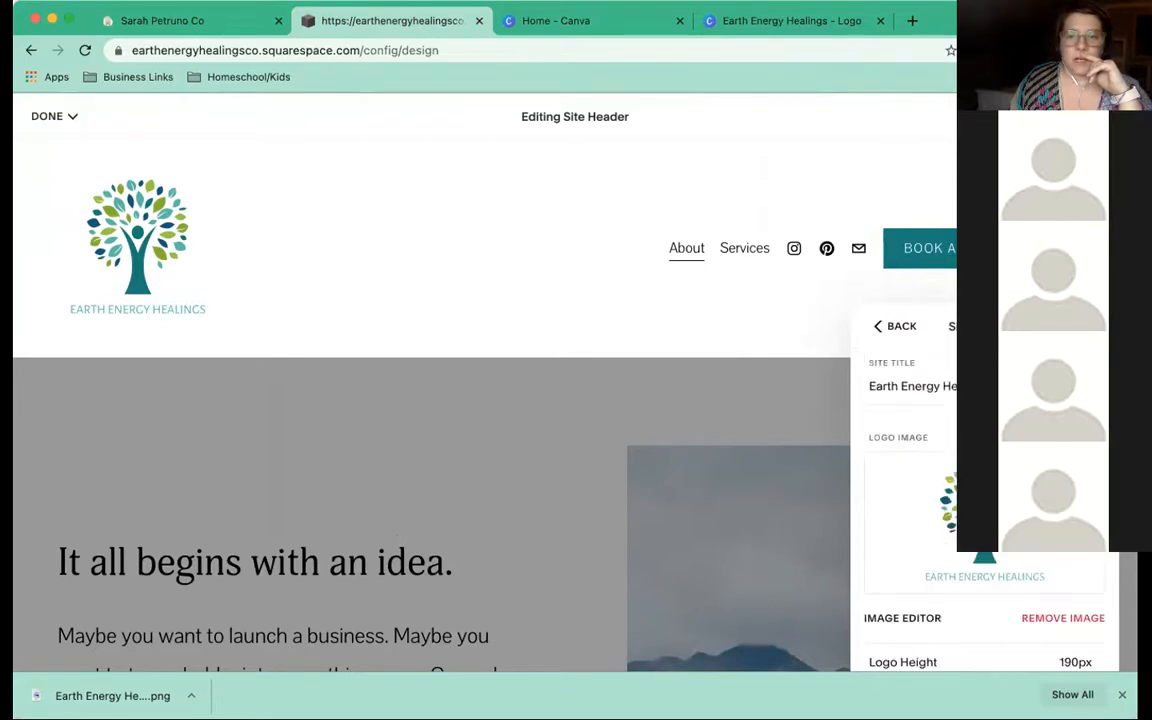
click(879, 329)
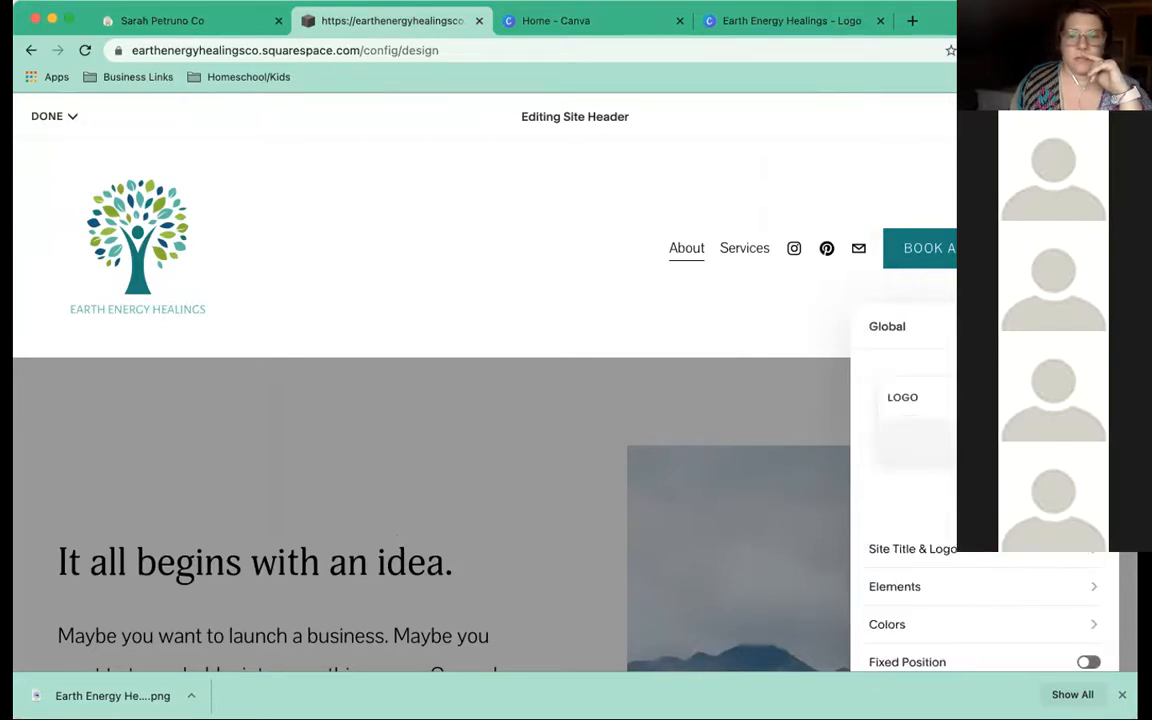
Choose the mobile header layout with the logo centred
click(1091, 327)
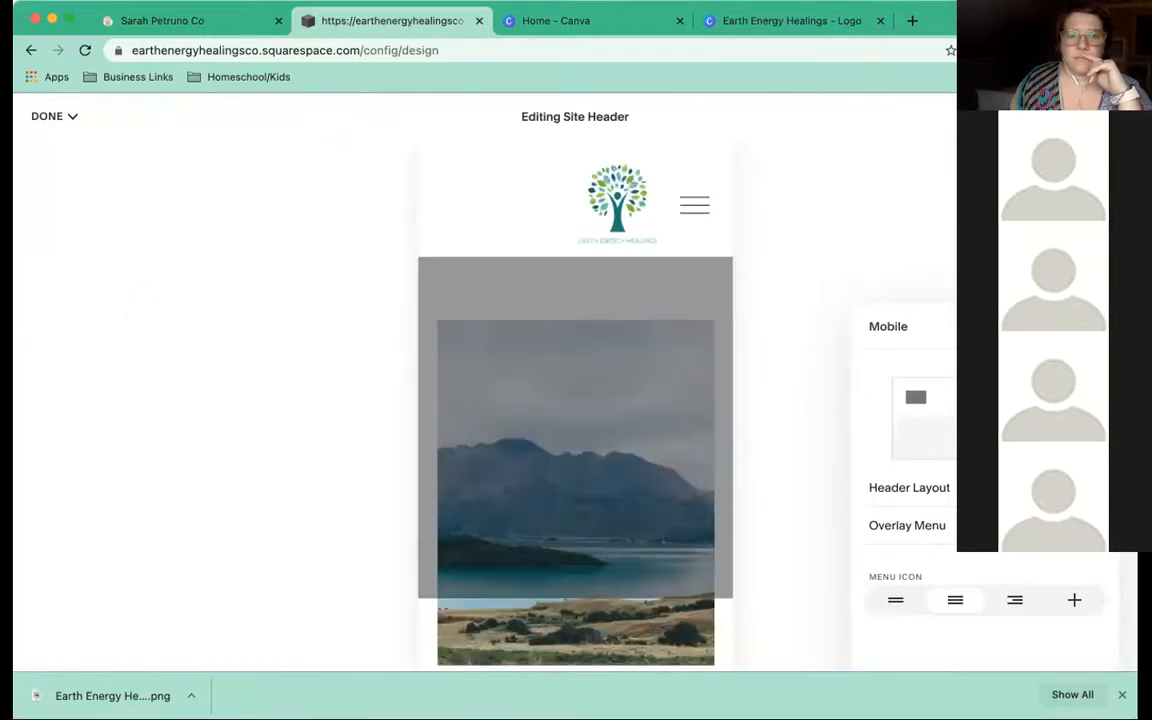
click(946, 492)
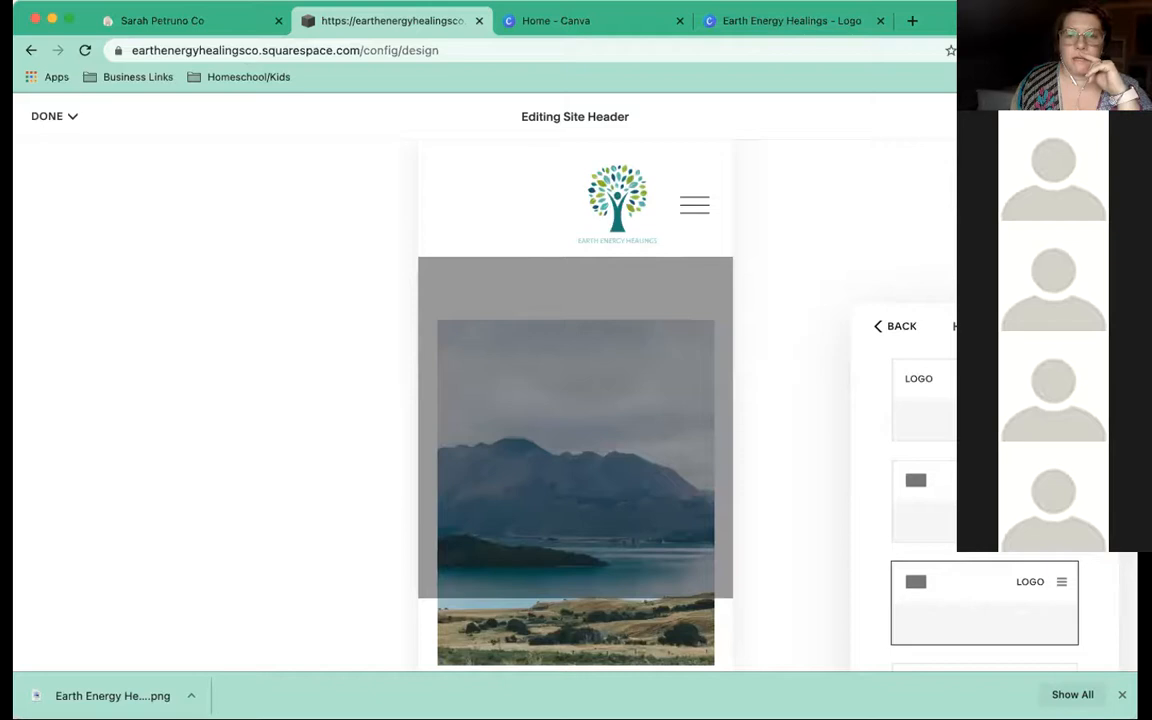
click(985, 502)
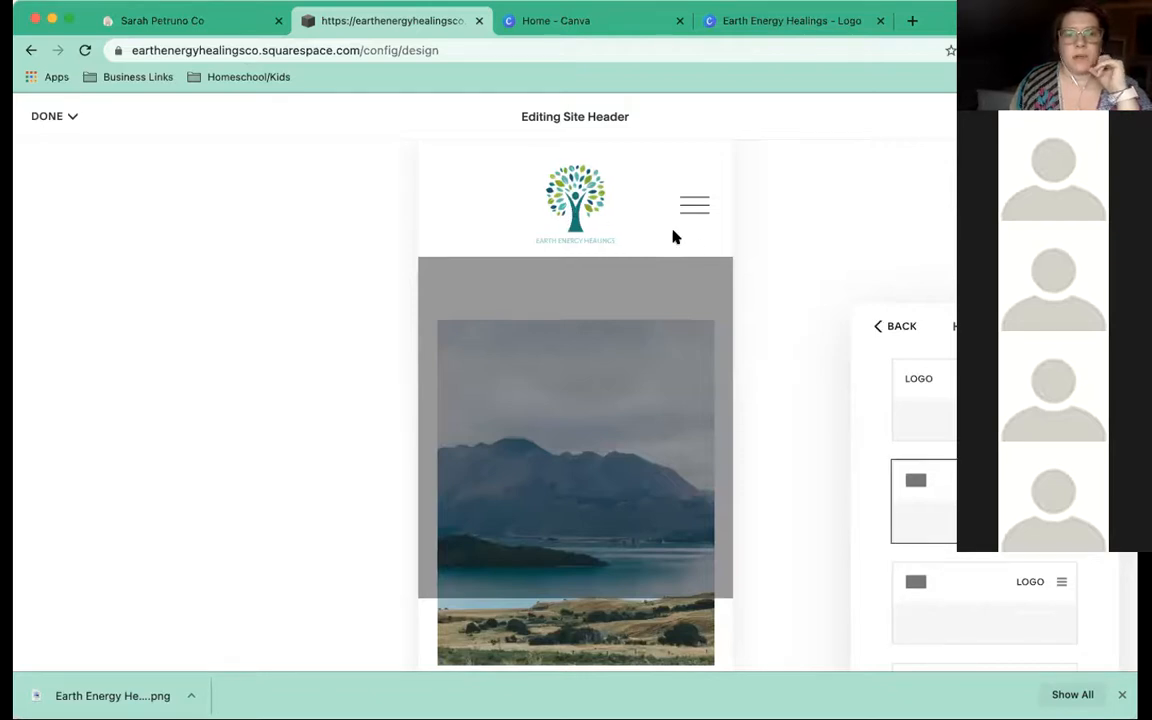
Save the site header changes, then save the page and exit editing
click(35, 116)
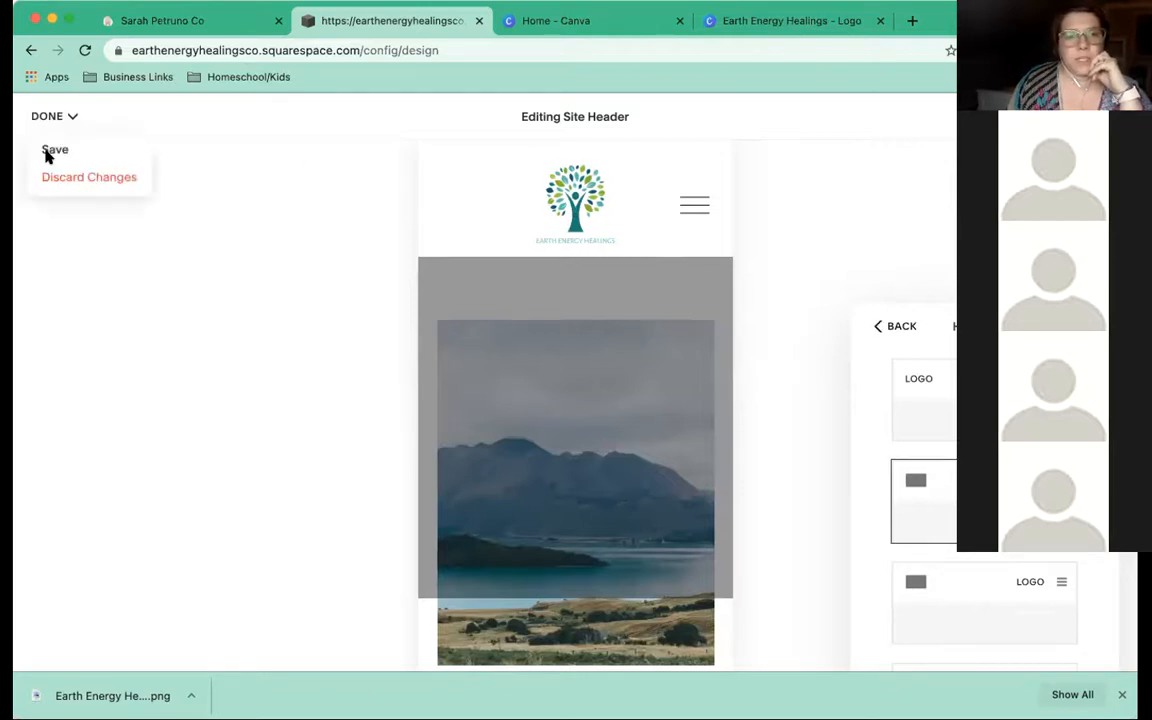
click(47, 151)
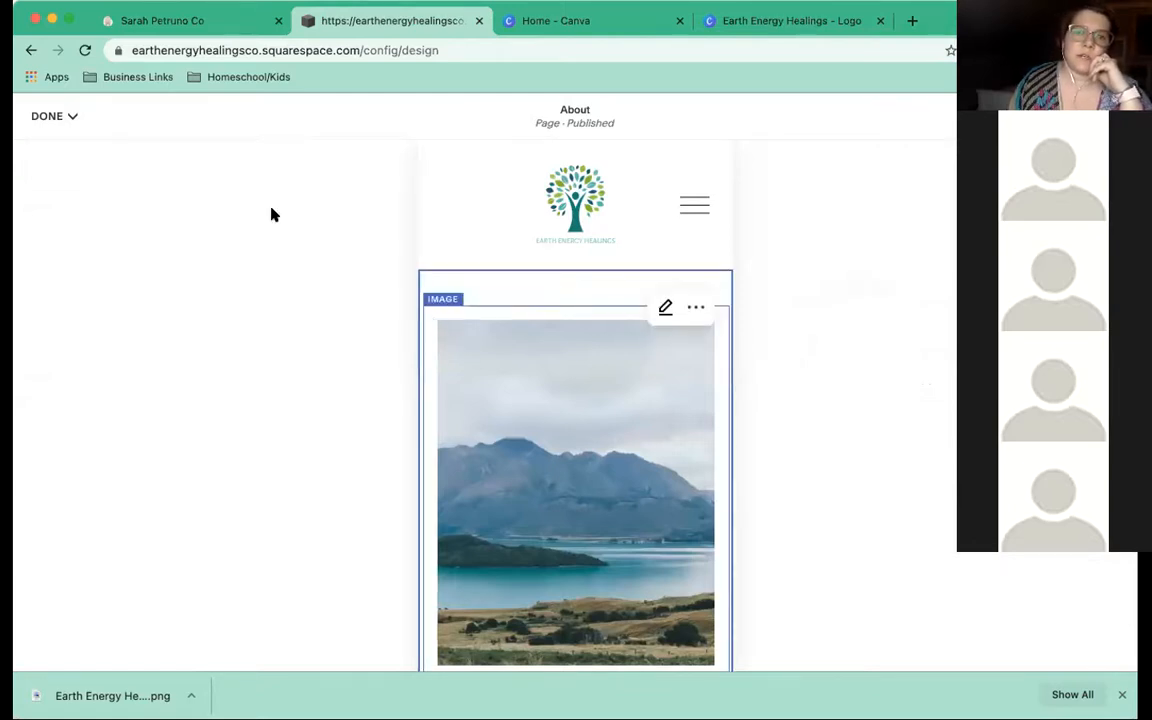
click(47, 116)
click(56, 151)
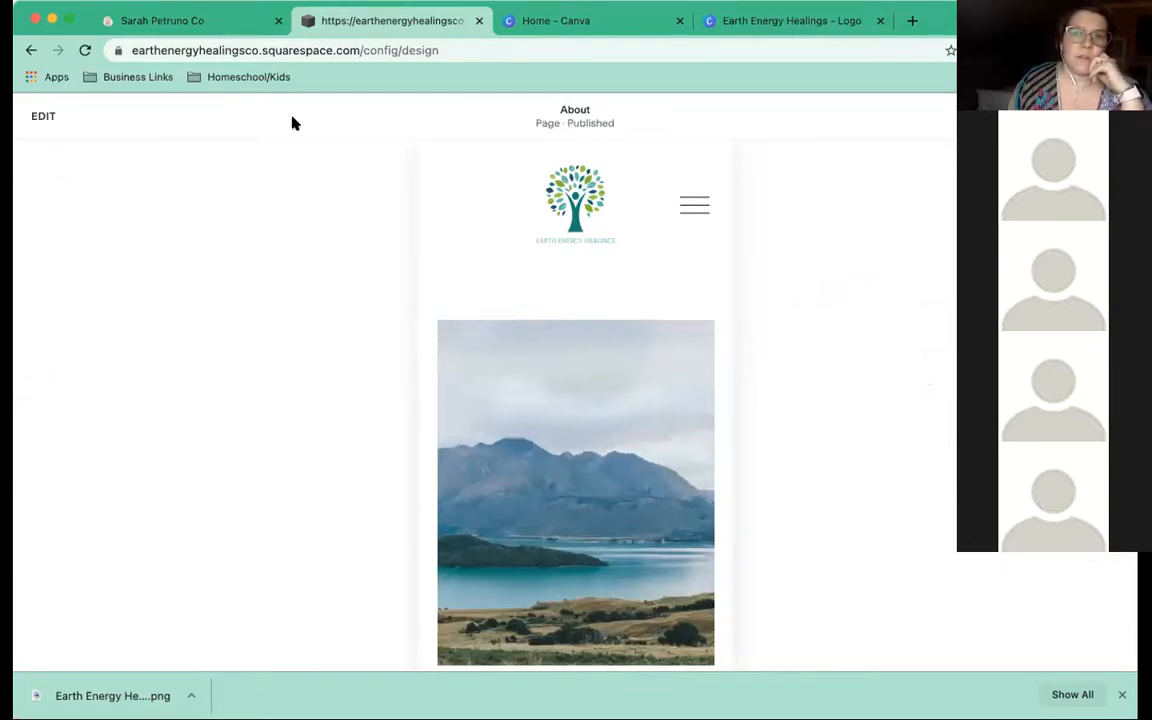